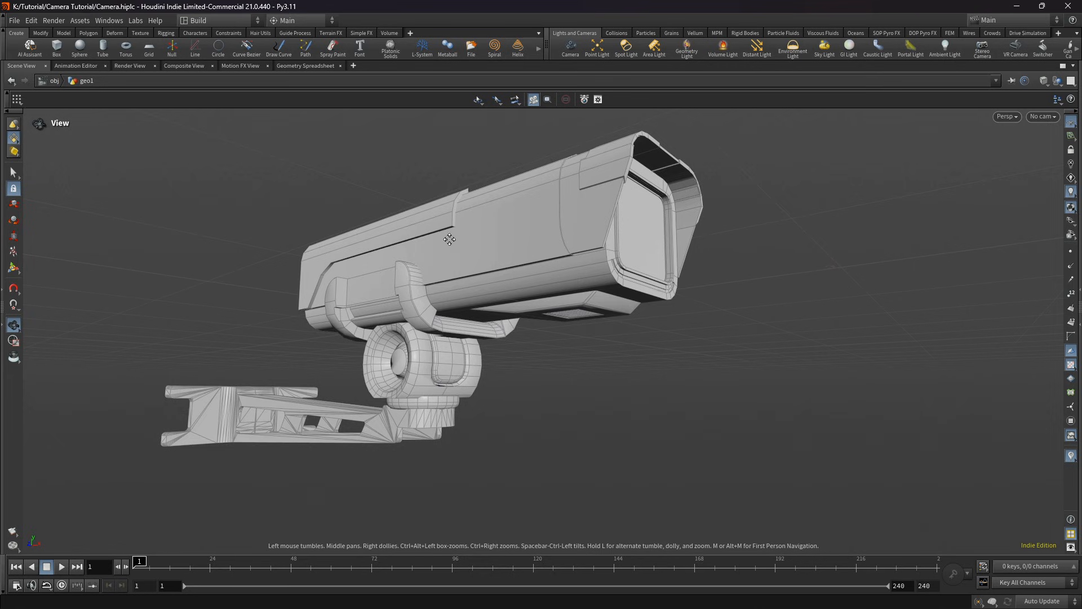
left_click_drag(450, 239, 238, 292)
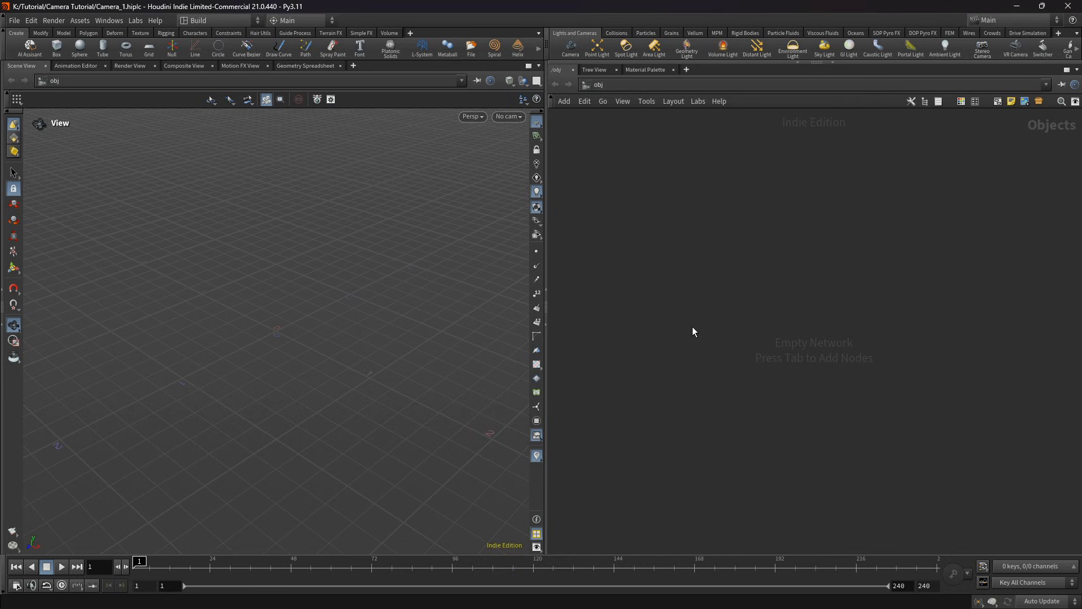
Step: Create a Geometry object named Camera in the empty object network and go inside it
key("Tab")
type("geo")
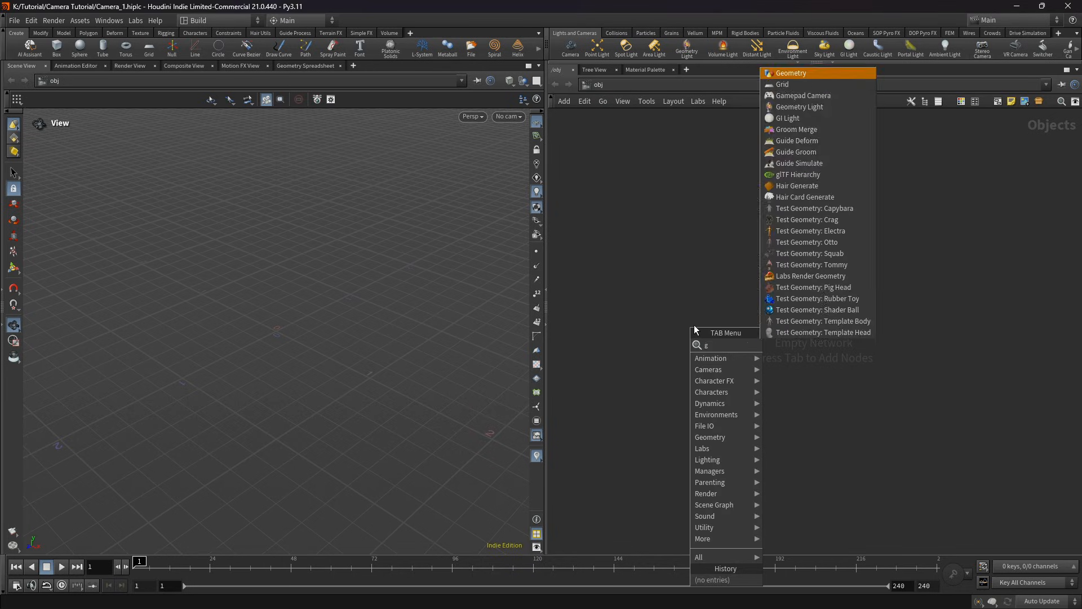
key("Return")
left_click(733, 310)
key("F2")
type("Camera")
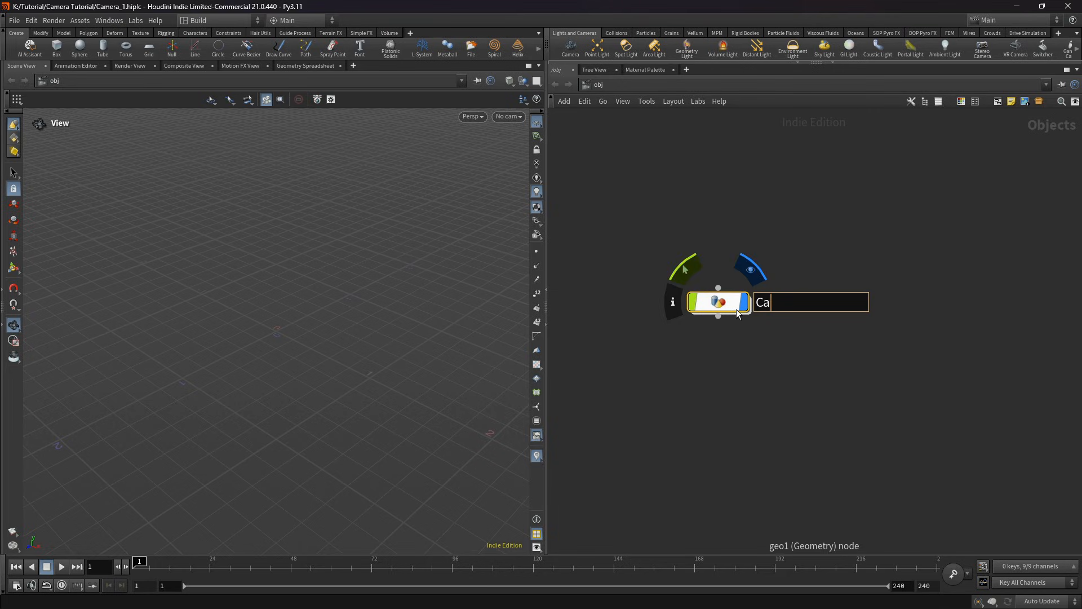
key("Return")
double_click(725, 309)
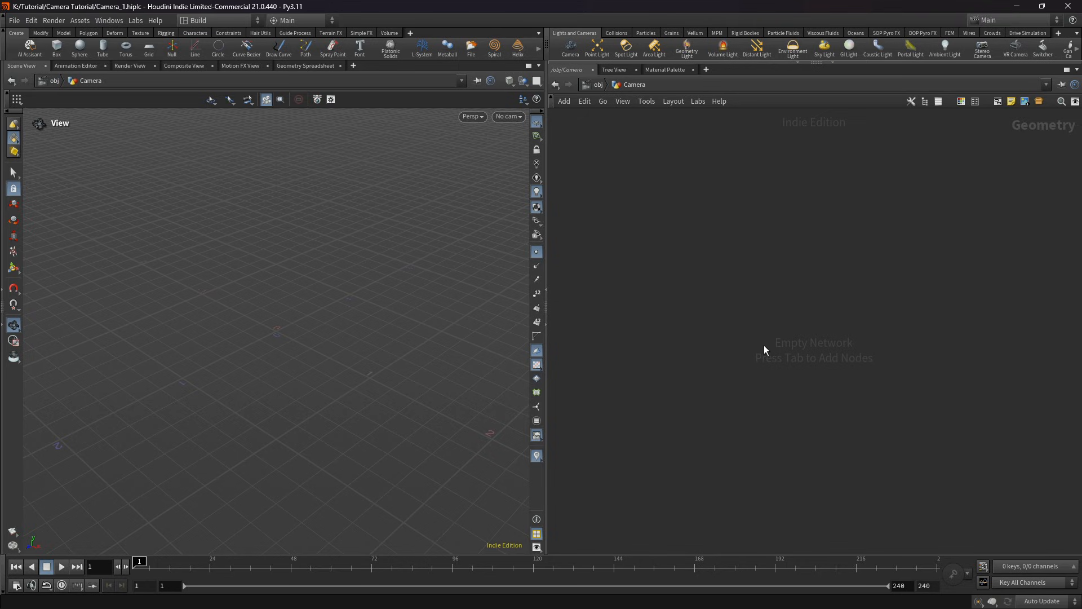
Step: Add a Box node and set its X size to 3.7 and its Y size to 0.9
key("Tab")
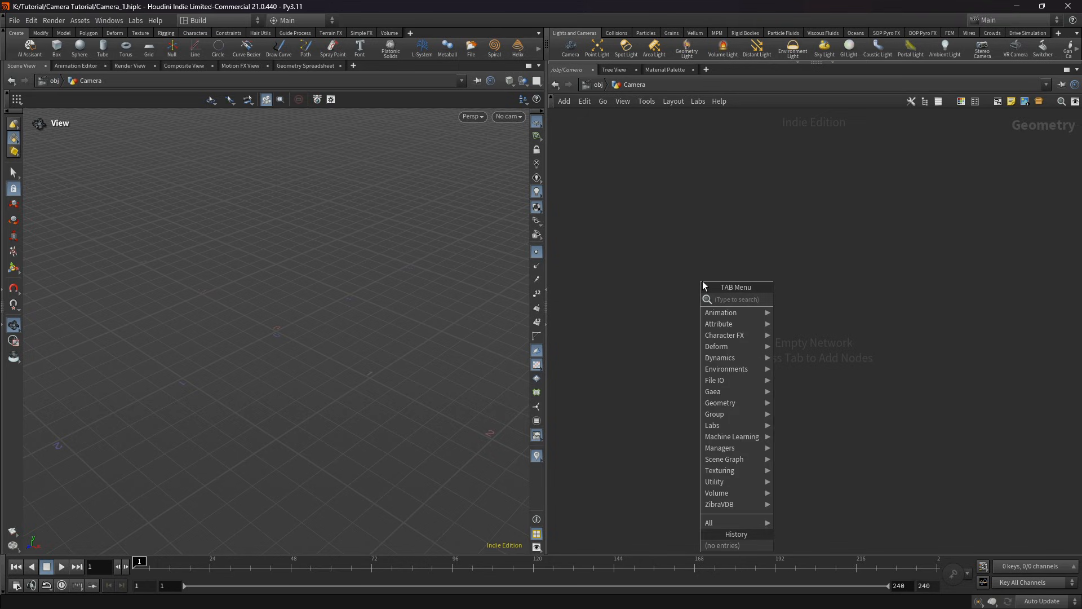
type("bo")
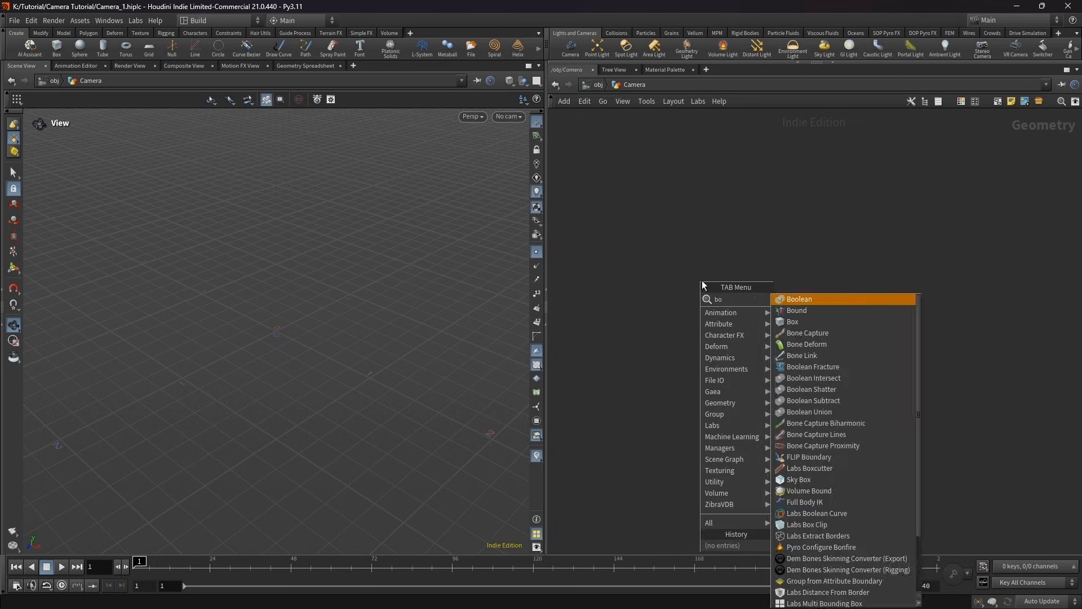
left_click(792, 321)
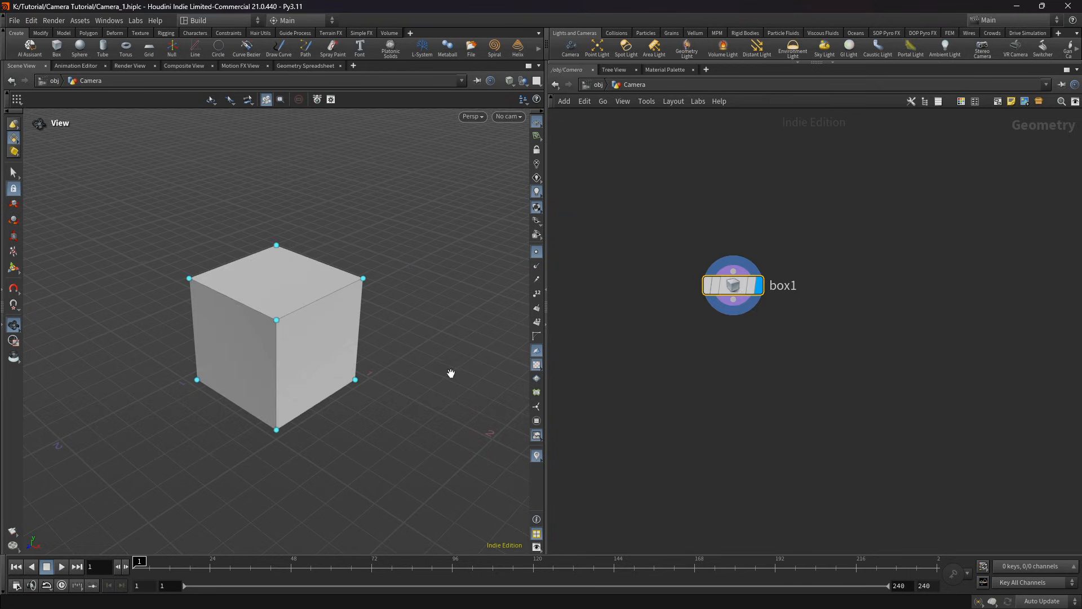
left_click(699, 271)
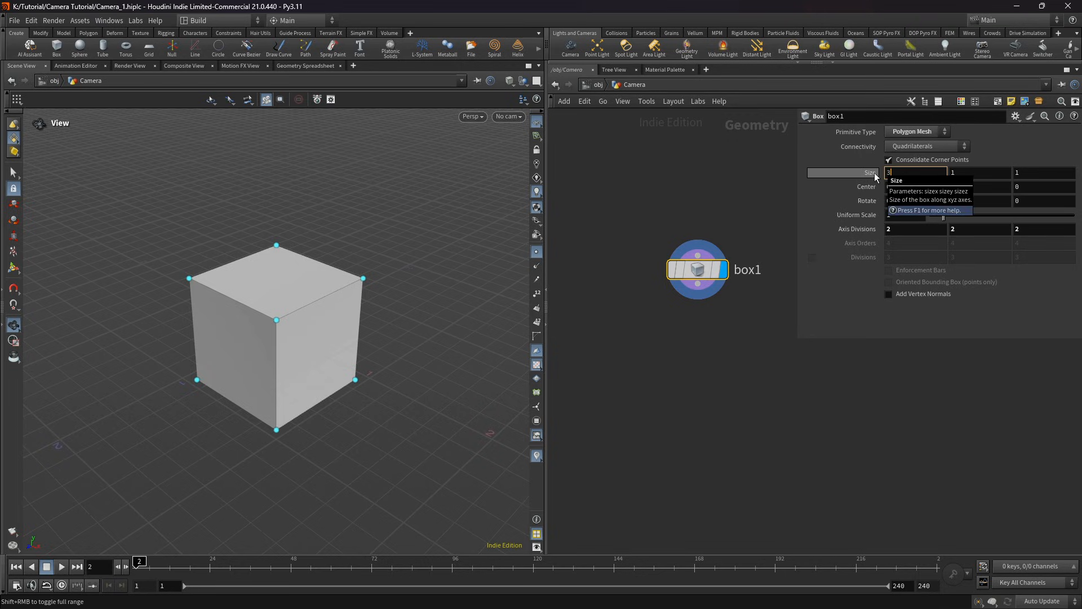
type("3.7")
left_click(962, 175)
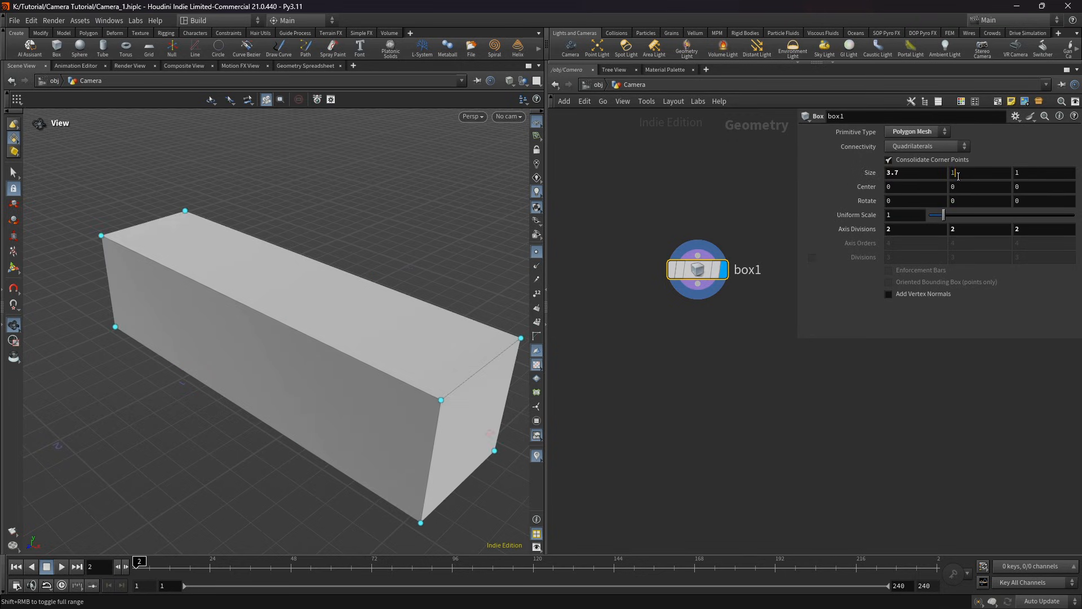
left_click(954, 176)
type("0.9")
key("Return")
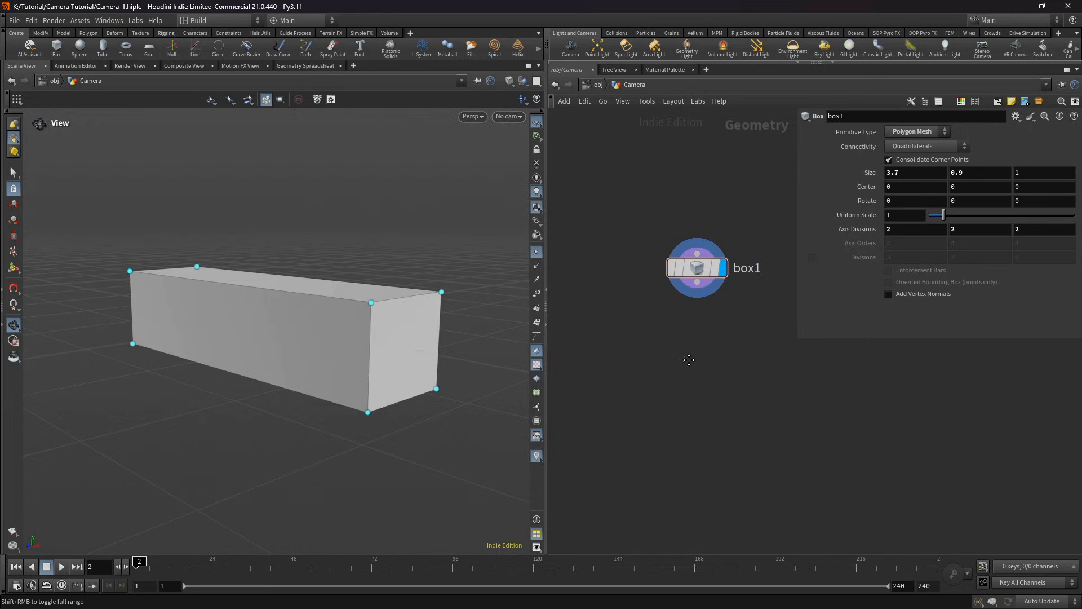
middle_click_drag(688, 357, 659, 304)
key("Tab")
type("h")
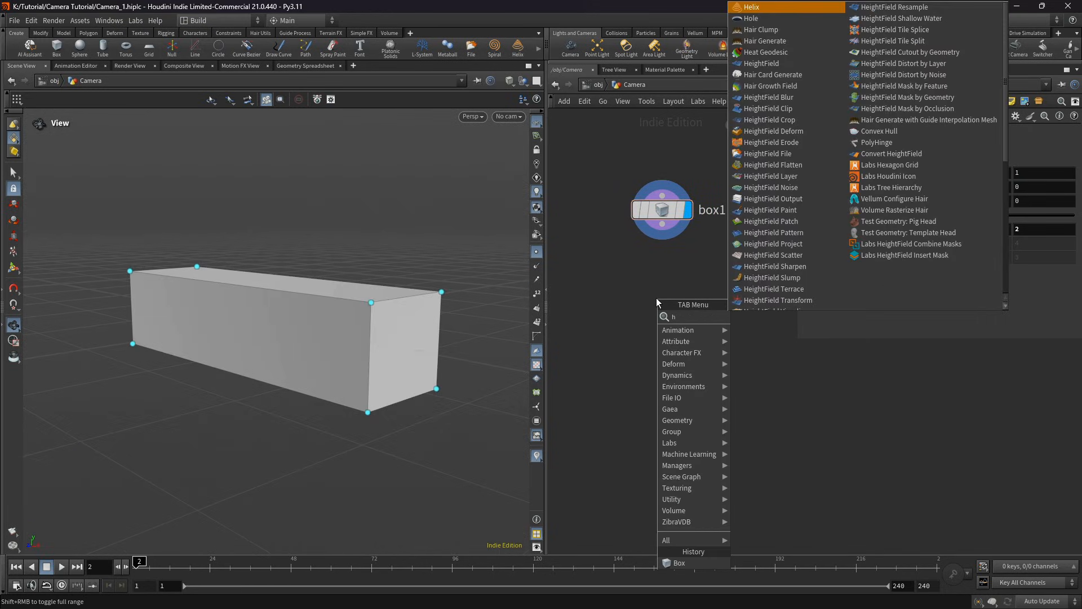
key("BackSpace")
type("bou")
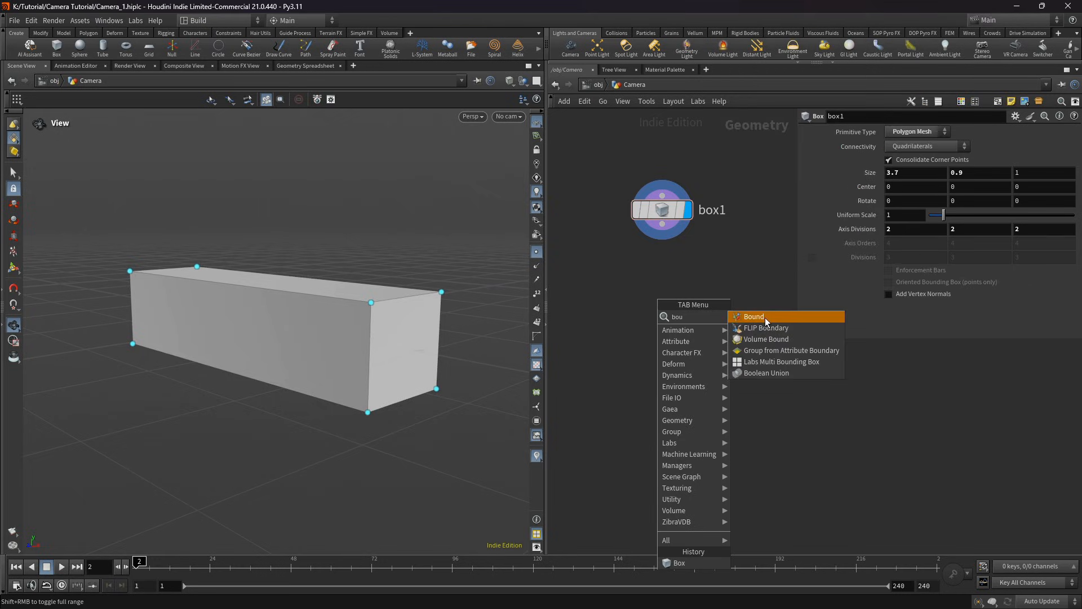
left_click(766, 317)
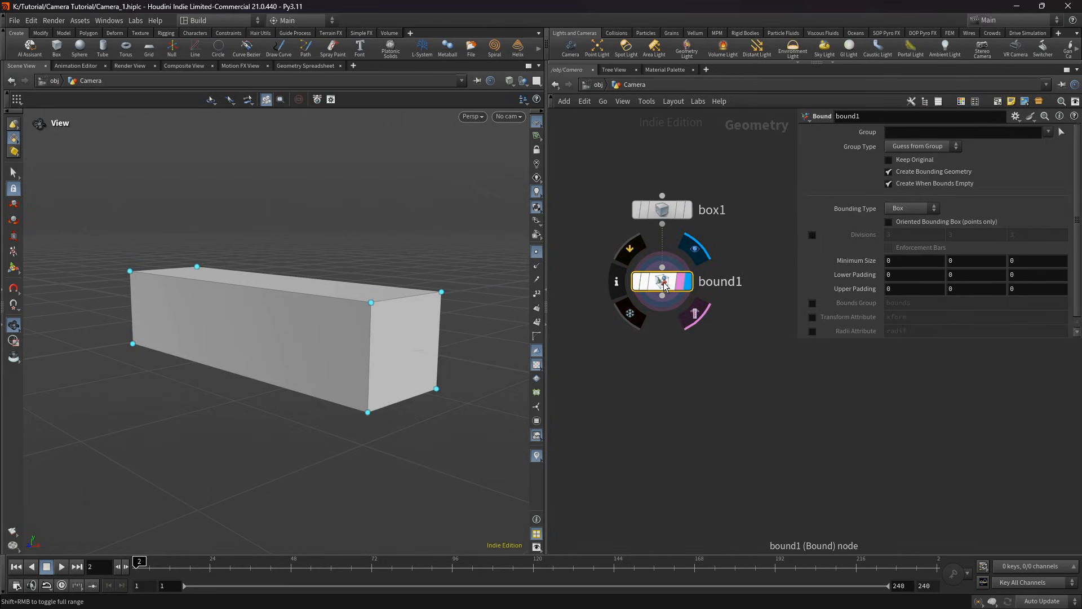
key("Delete")
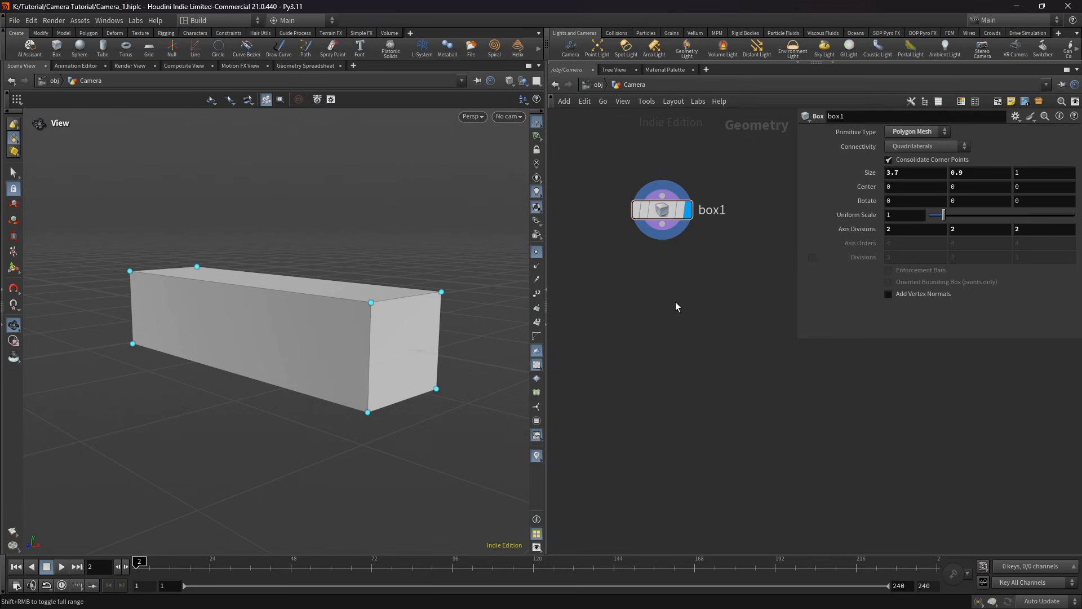
Step: Append a Match Size node to the box and set Justify Y to Min
left_click(664, 228)
key("Tab")
type("ma")
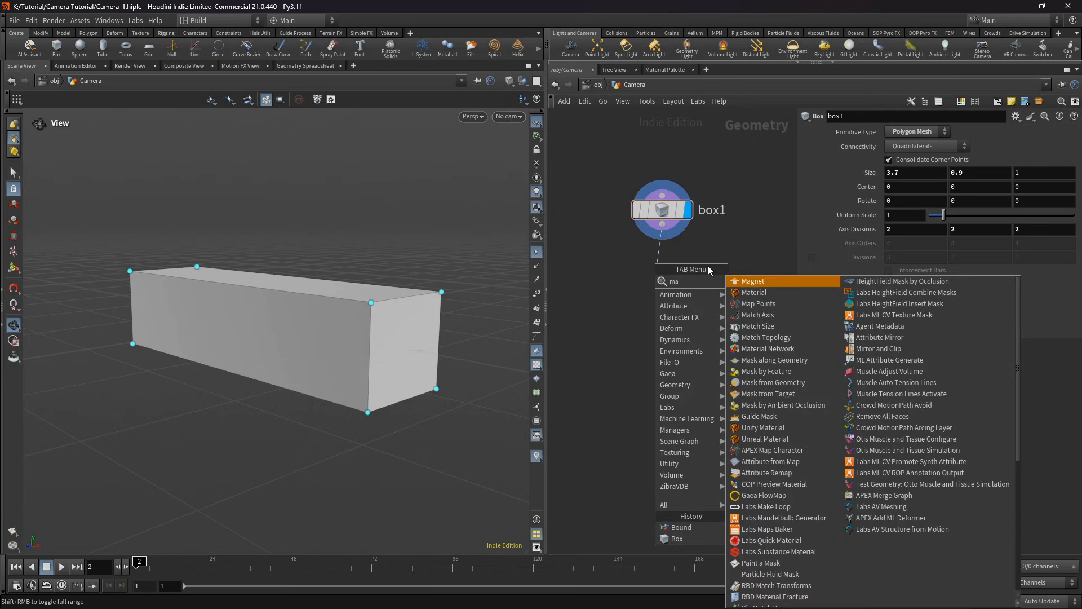
left_click(756, 326)
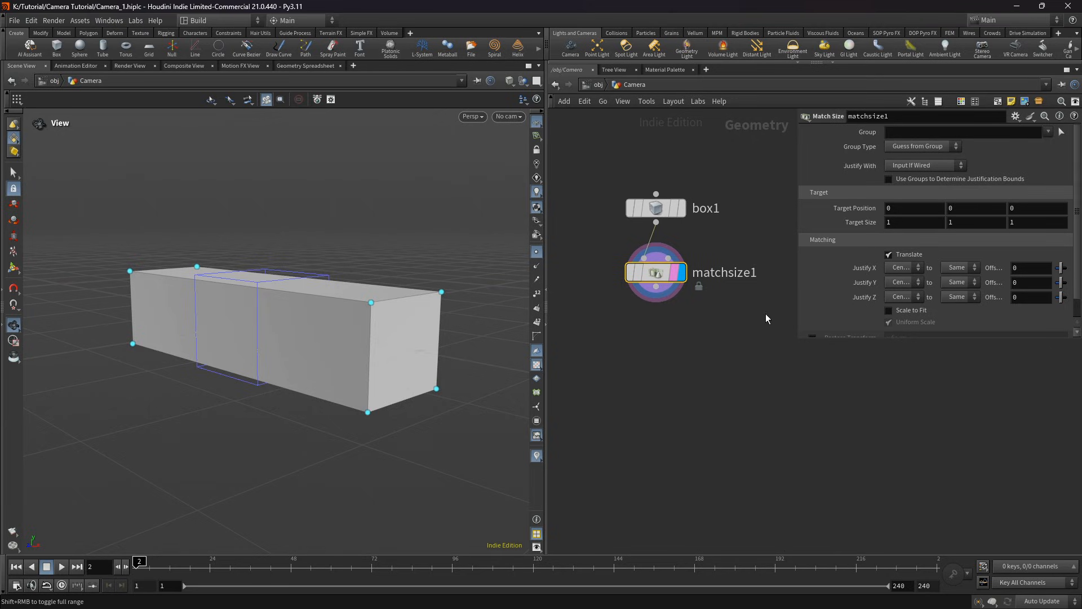
left_click(901, 282)
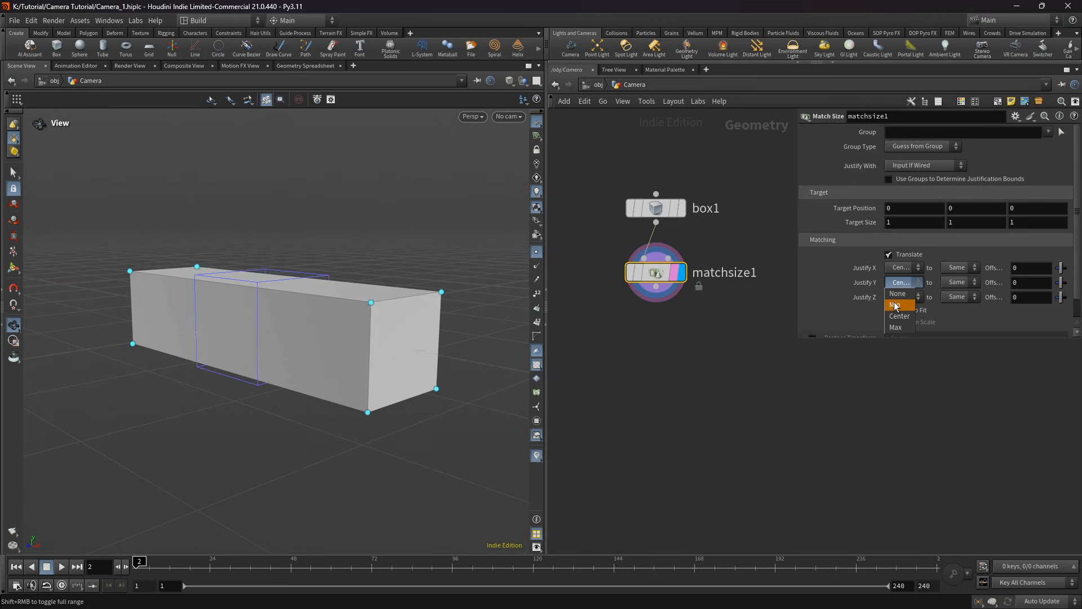
left_click(895, 305)
Step: Append a Group Create node to the Match Size node and disable its Base Group option
left_click_drag(430, 290, 237, 319)
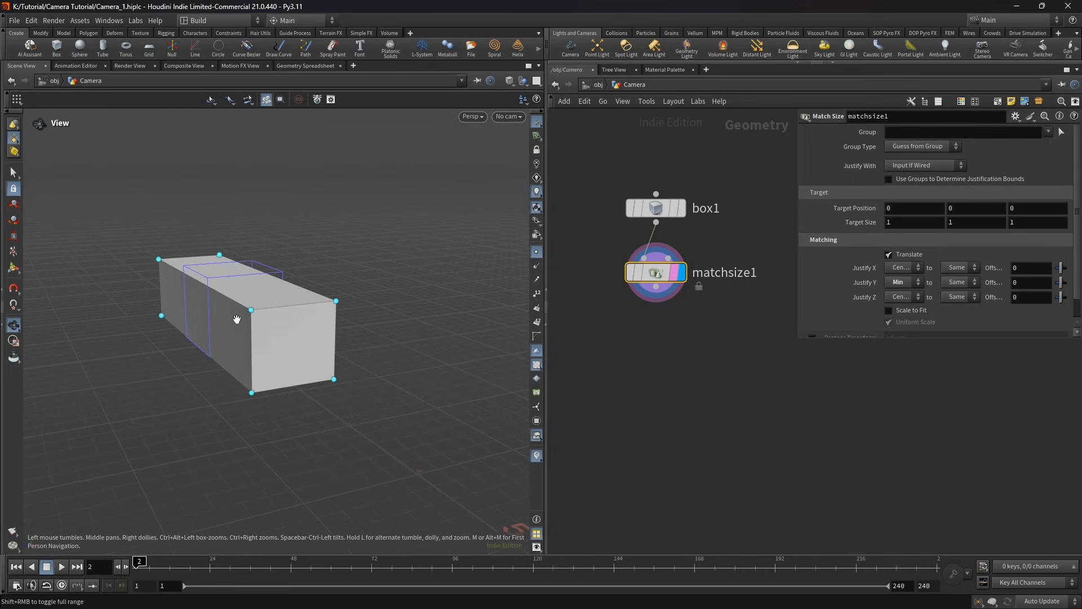
left_click_drag(336, 342, 150, 321)
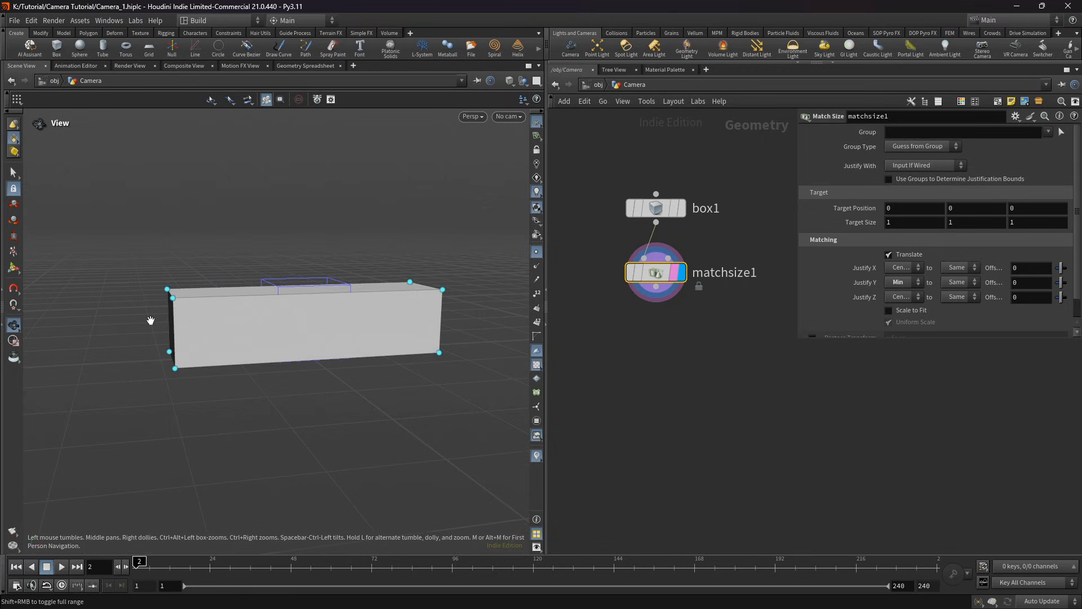
left_click_drag(241, 328, 332, 304)
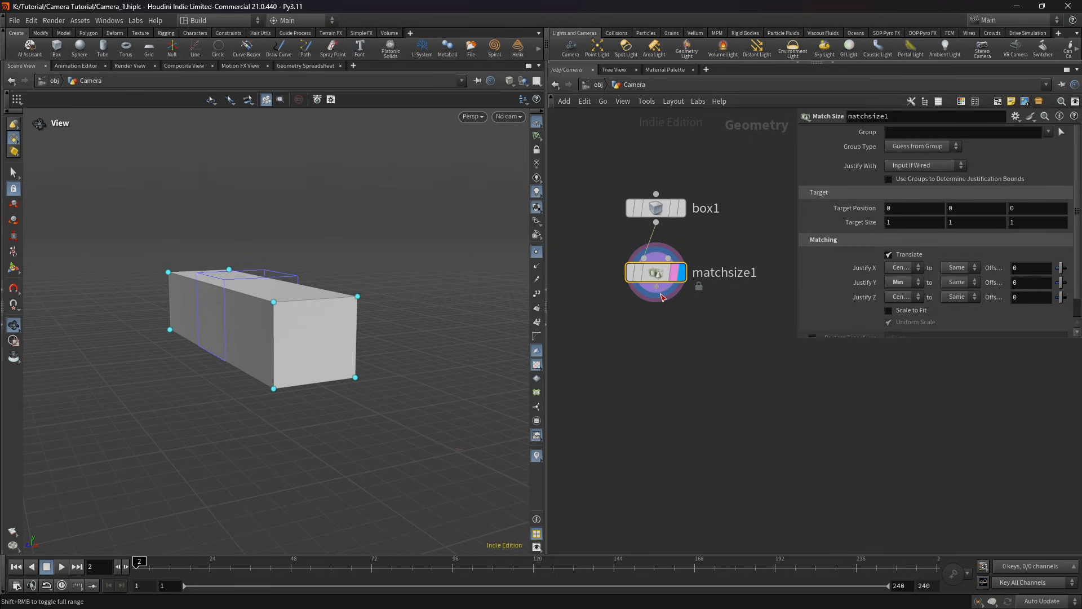
key("Tab")
type("gr")
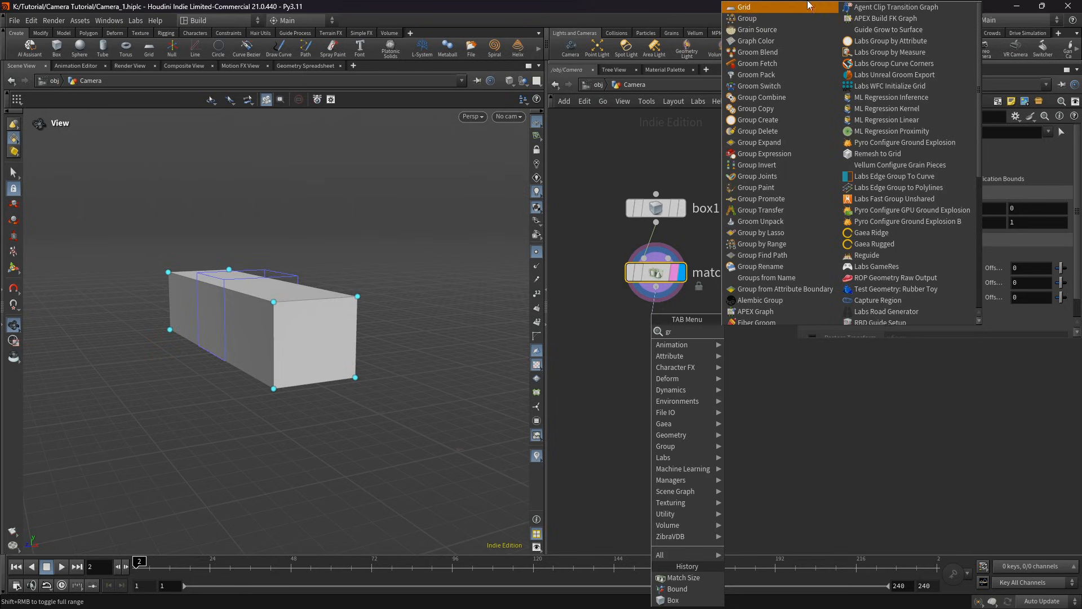
left_click(782, 18)
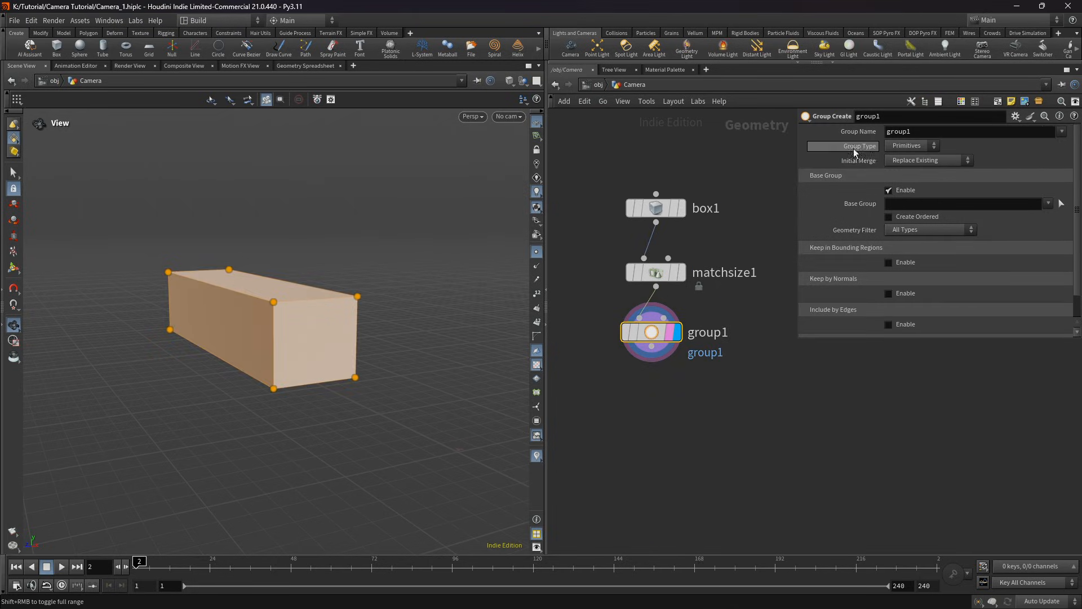
left_click_drag(315, 316, 279, 330)
left_click(909, 191)
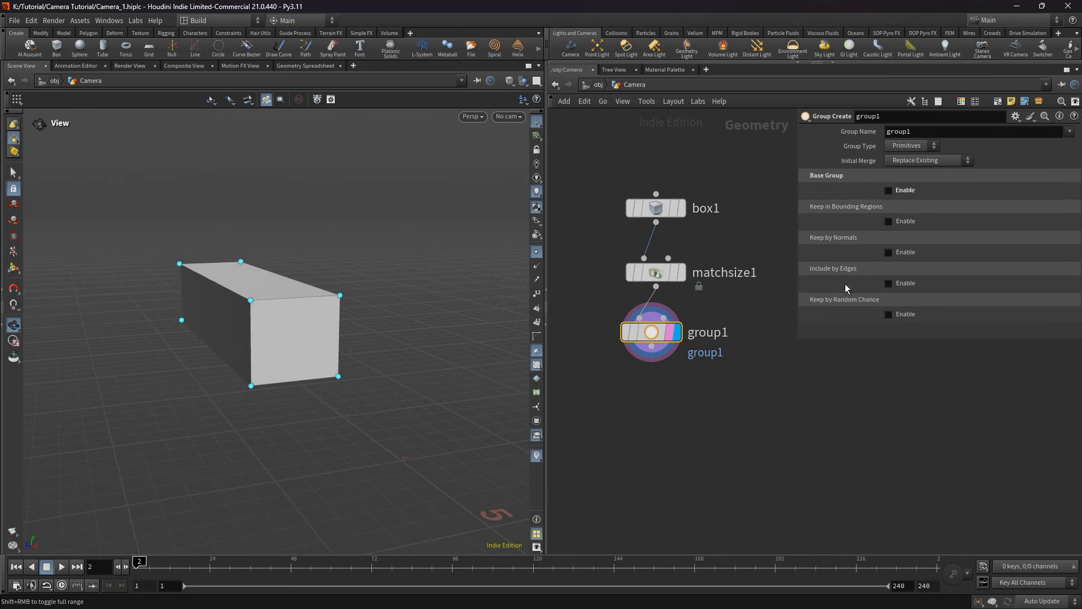
Step: Enable Keep by Normals in the group with X direction 1, Z direction 0 and a spread angle of 50
left_click(900, 252)
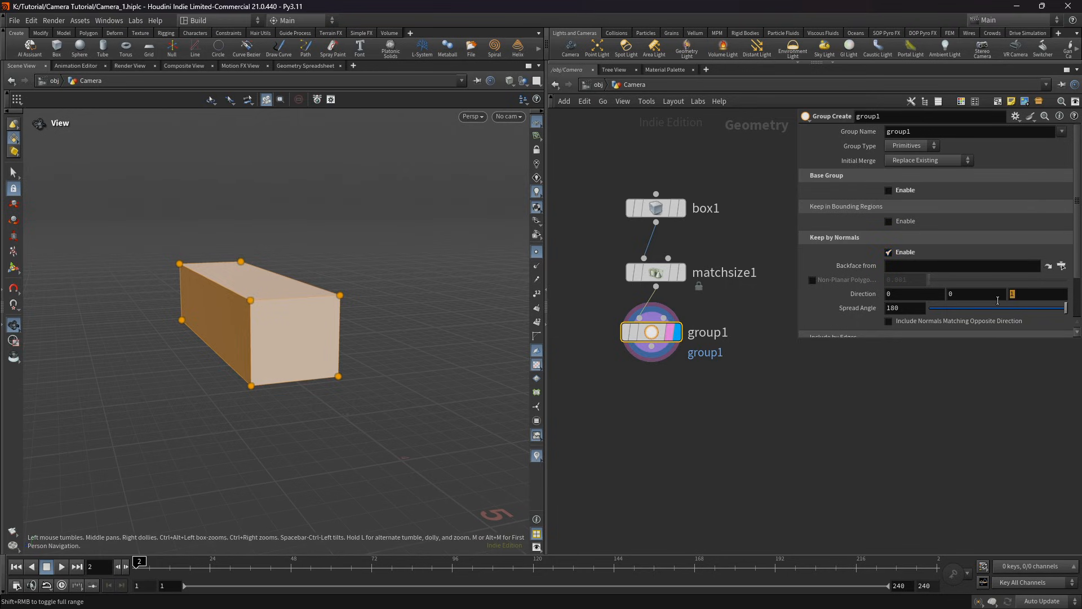
type("0")
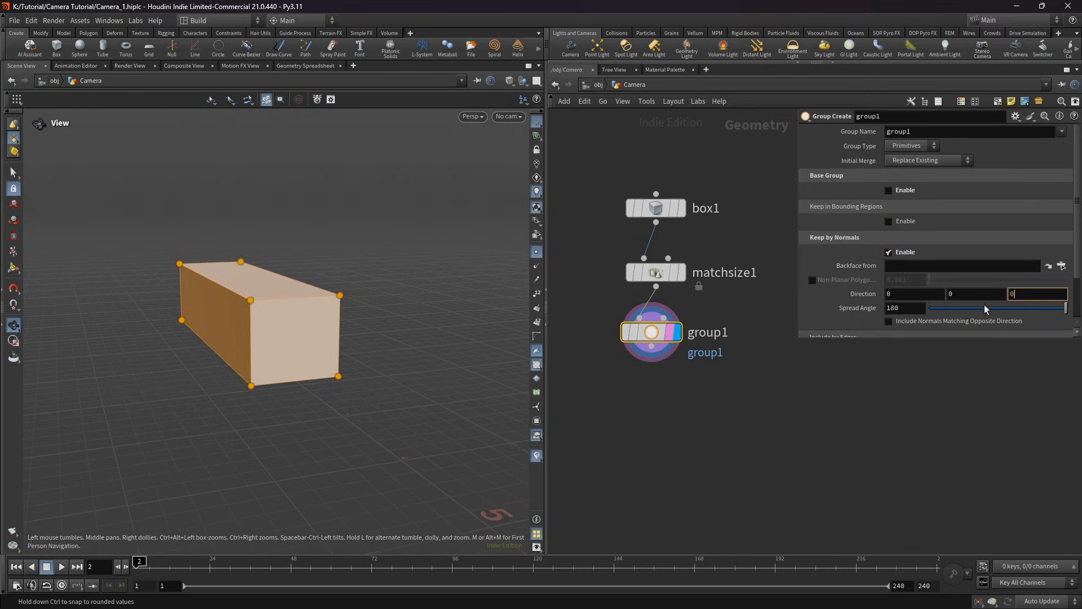
left_click_drag(902, 294, 865, 300)
type("1")
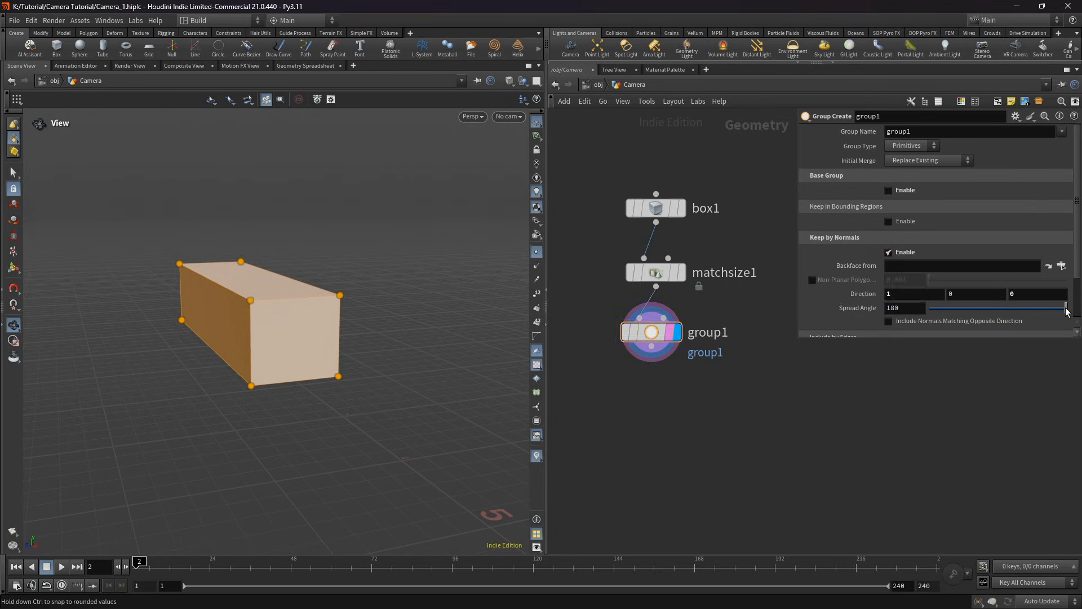
left_click_drag(1064, 308, 975, 310)
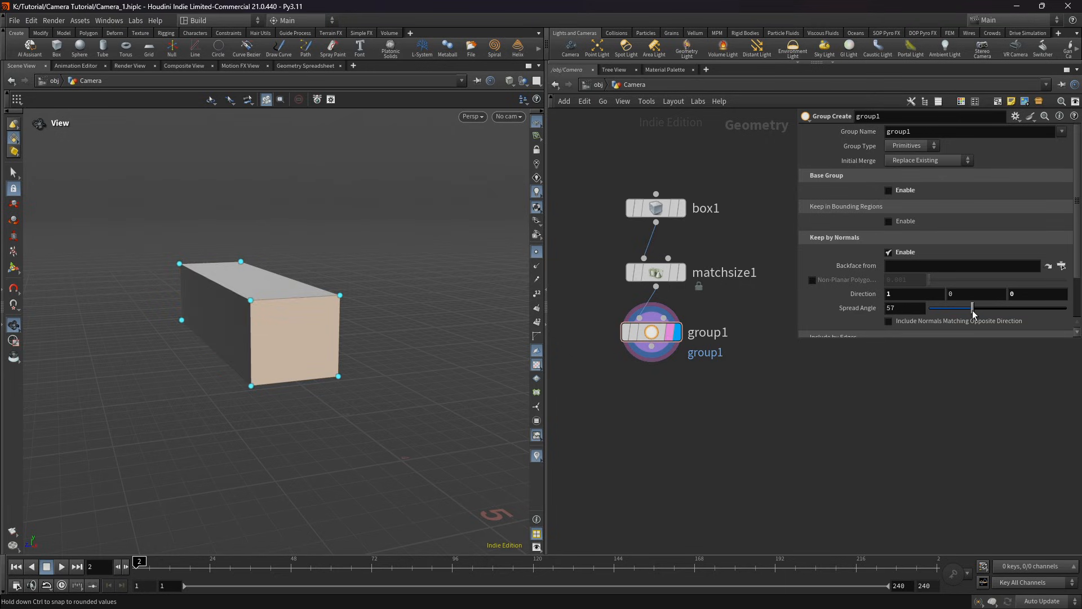
type("50")
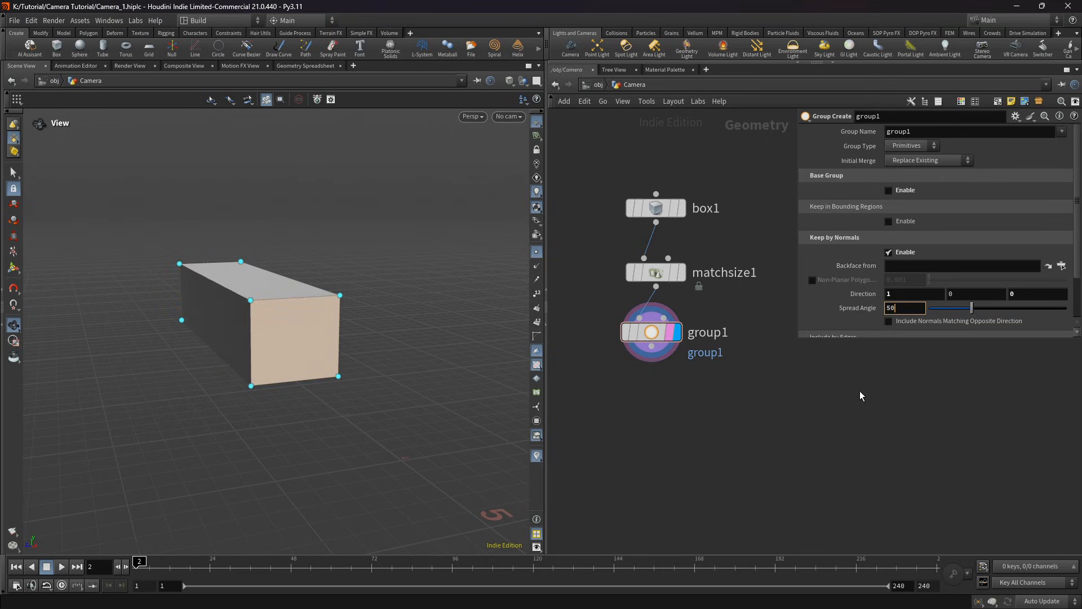
key("Return")
Step: Include normals matching the opposite direction so the group covers both end faces of the box
left_click_drag(289, 306, 214, 284)
left_click_drag(382, 337, 402, 359)
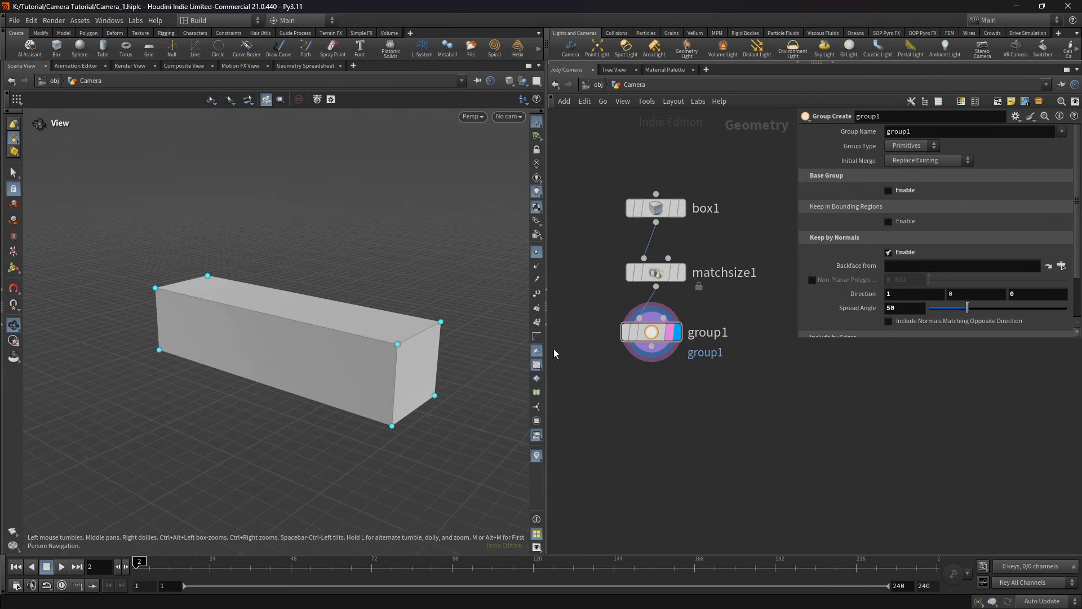
scroll(924, 296, "down", 1)
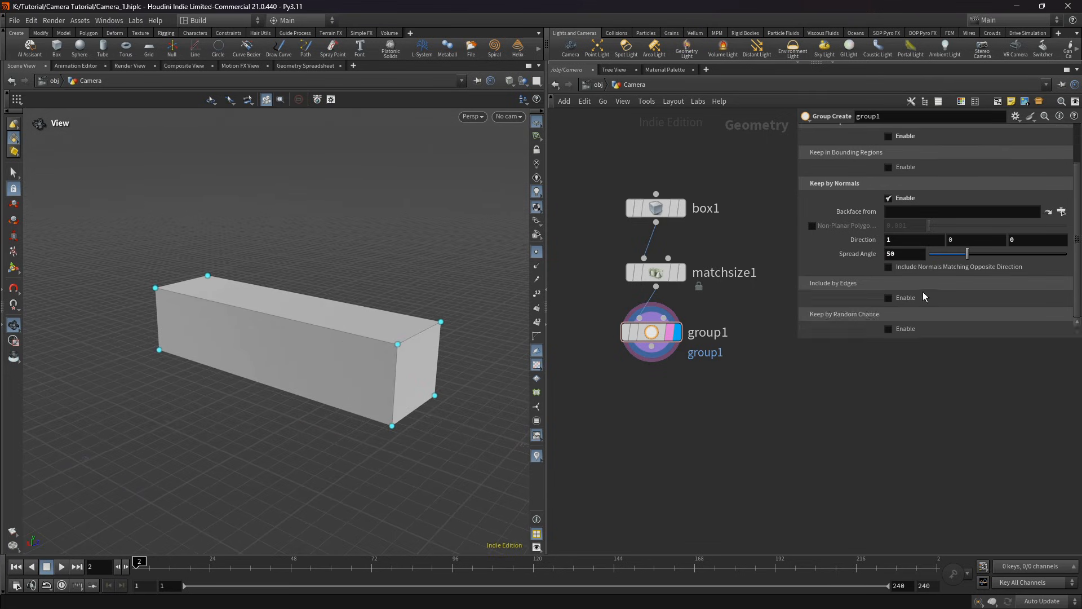
left_click(902, 268)
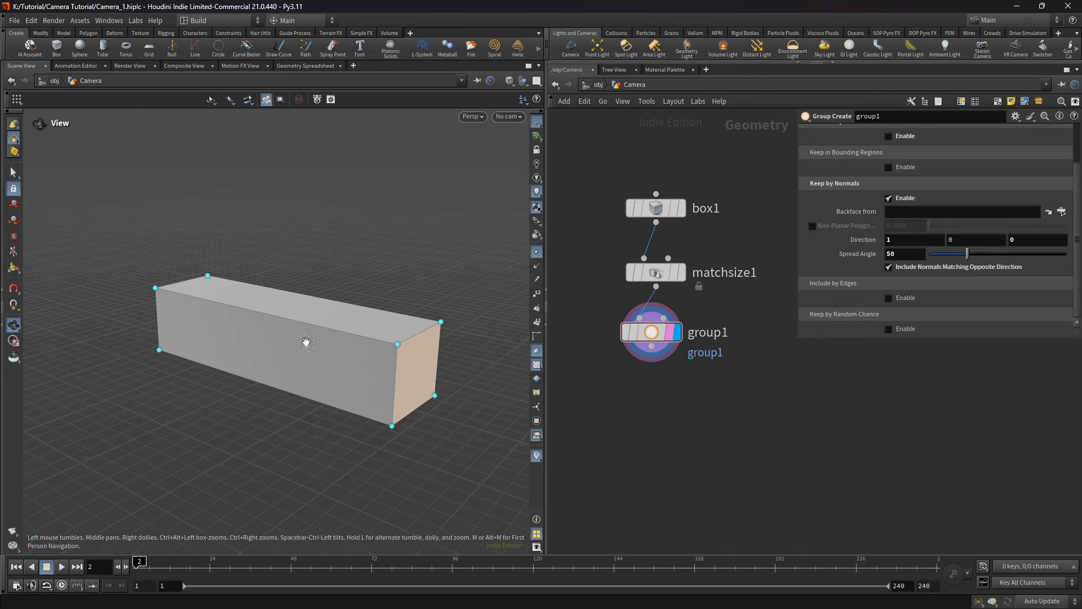
left_click_drag(307, 343, 239, 335)
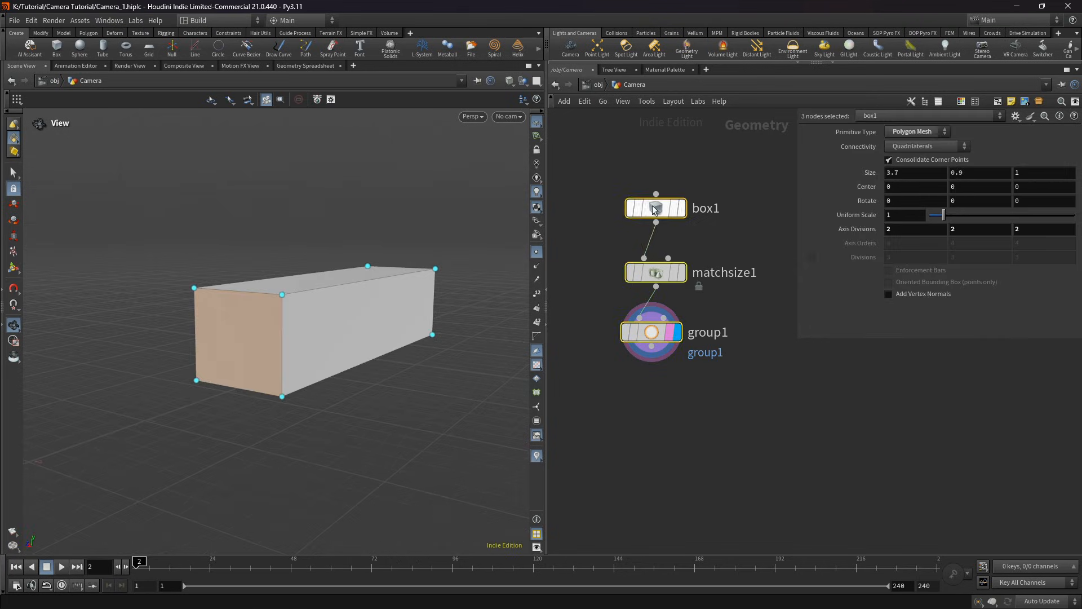
Step: Lay out the box, Match Size and group nodes neatly in the network
key("l")
middle_click_drag(656, 378, 669, 335)
left_click(681, 373)
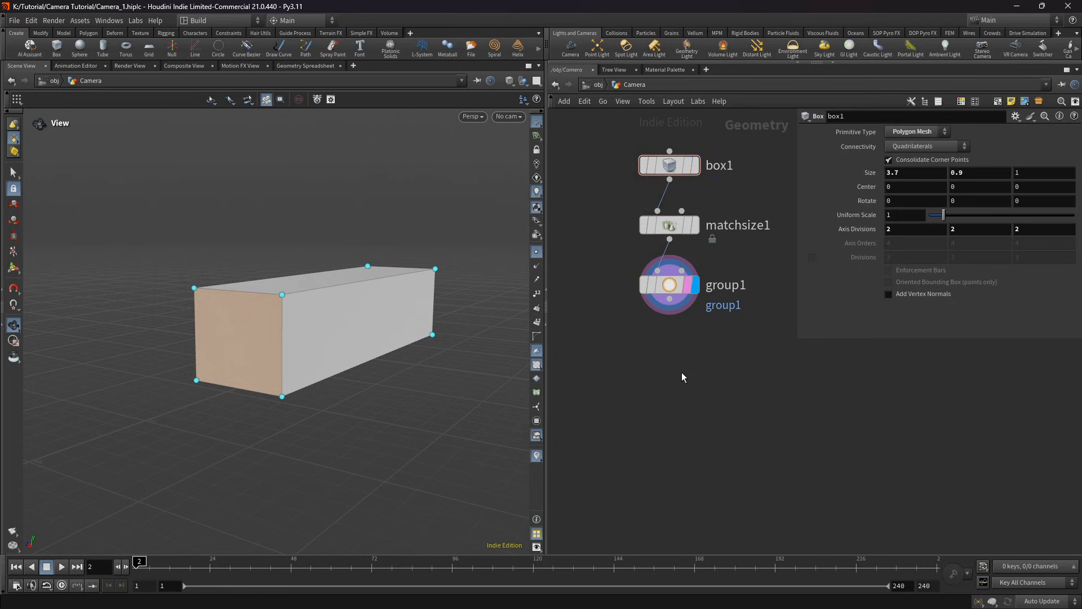
Step: Name the group of the Group Create node delete
left_click(671, 285)
scroll(919, 175, "up", 2)
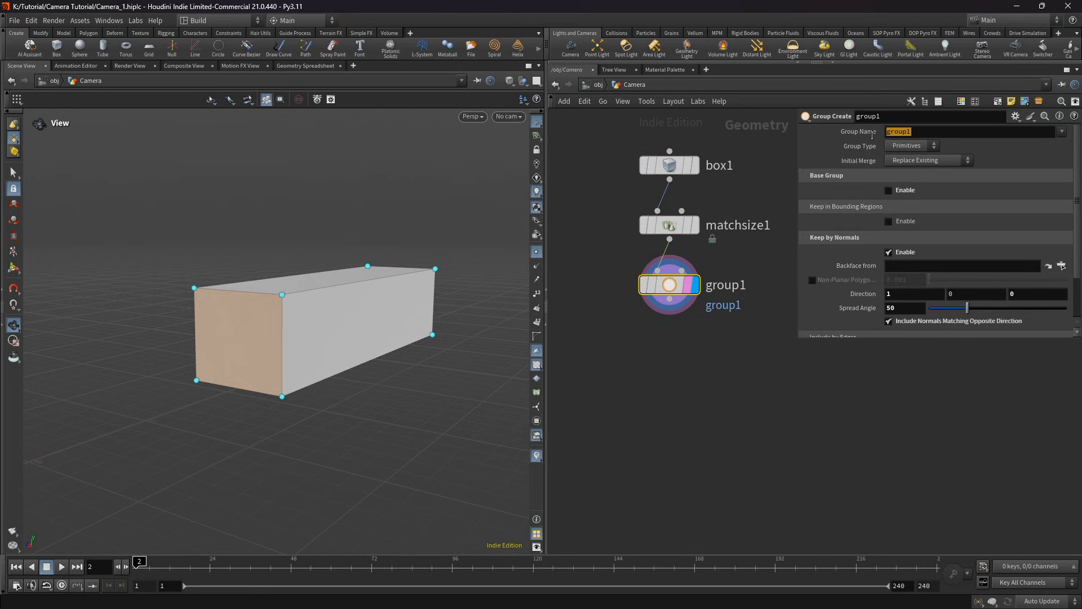
type("delete")
left_click(756, 373)
Step: Append a Delete node after the group node and set its group to delete
middle_click_drag(755, 373, 743, 365)
left_click(658, 292)
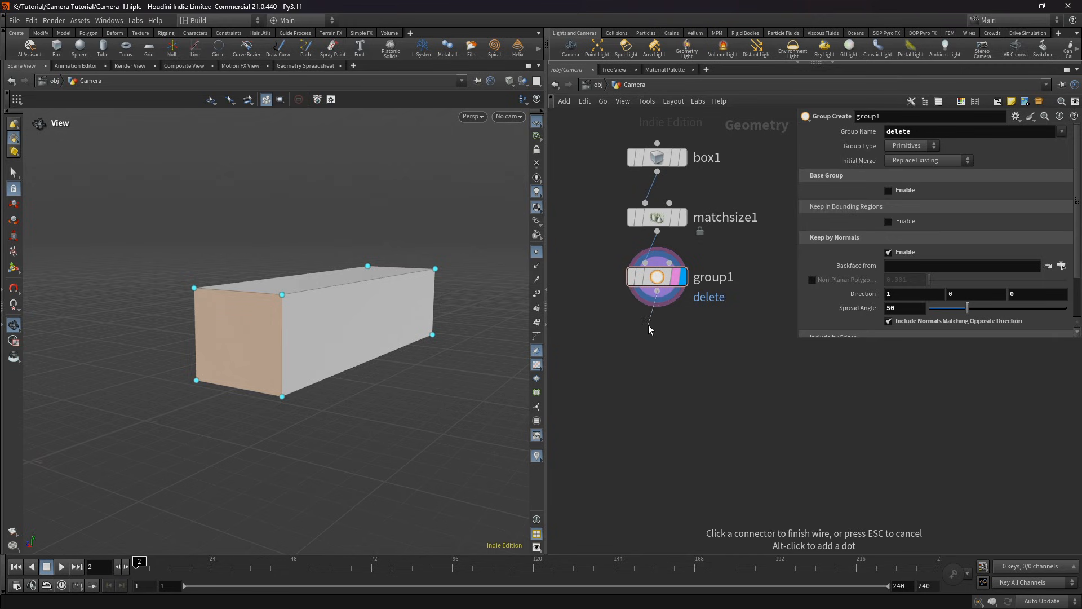
left_click(649, 330)
type("dele")
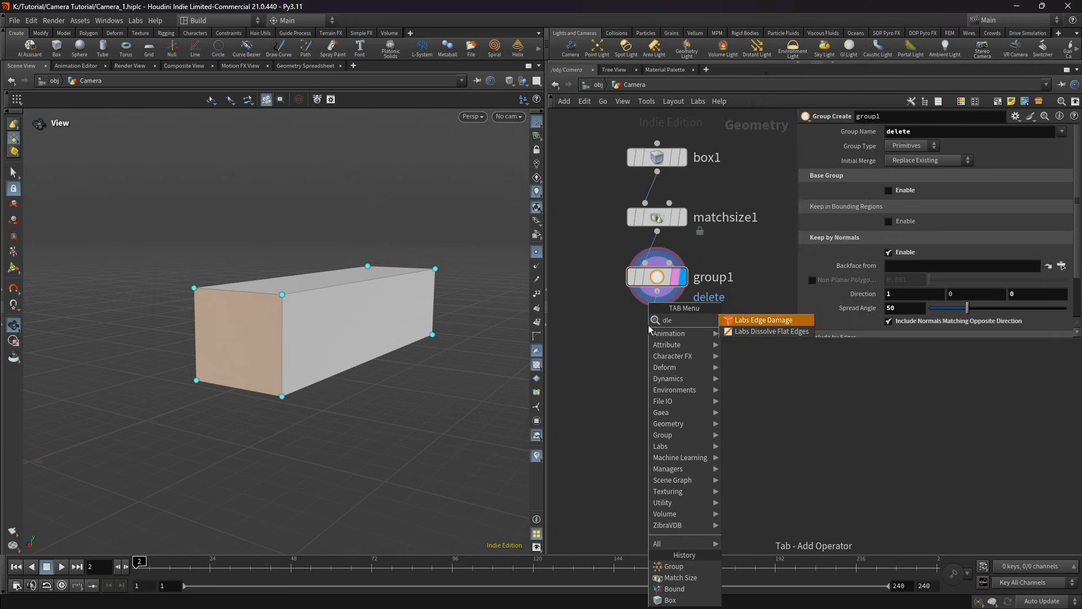
left_click(757, 325)
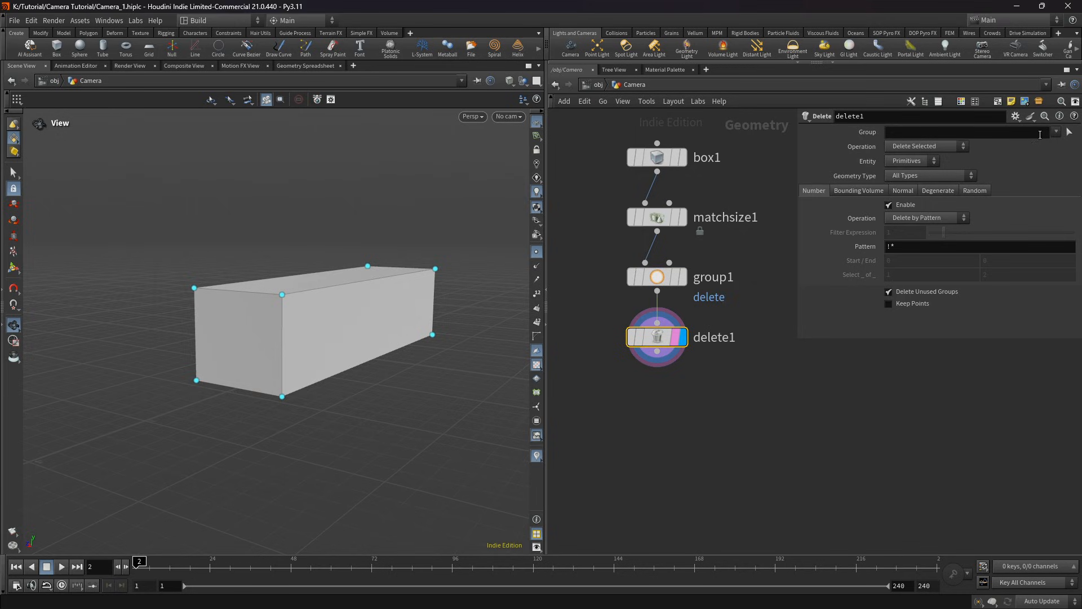
left_click(1057, 132)
left_click(1058, 146)
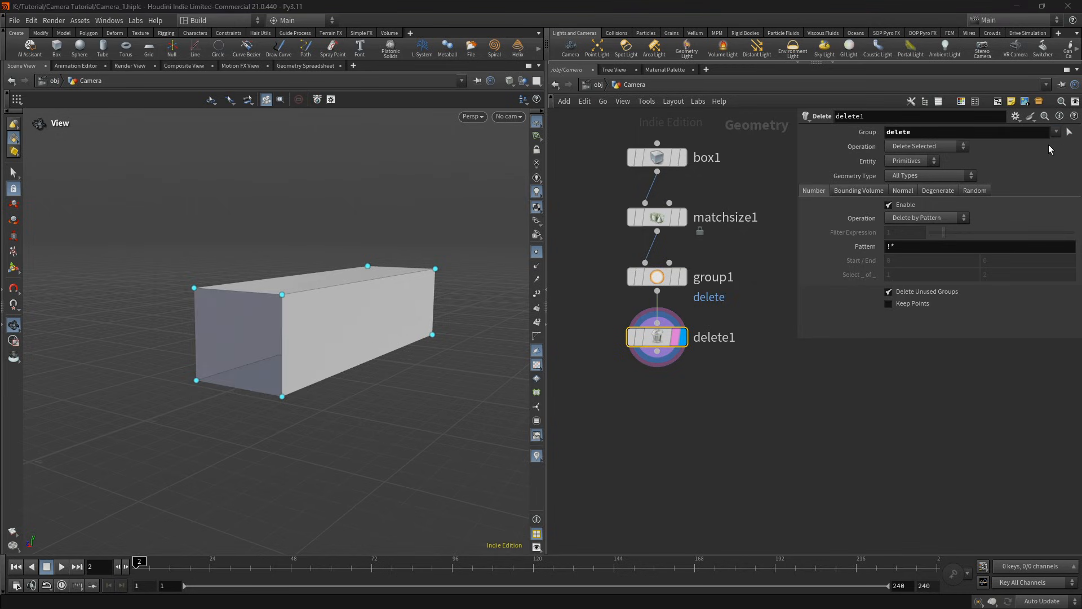
left_click_drag(308, 316, 358, 295)
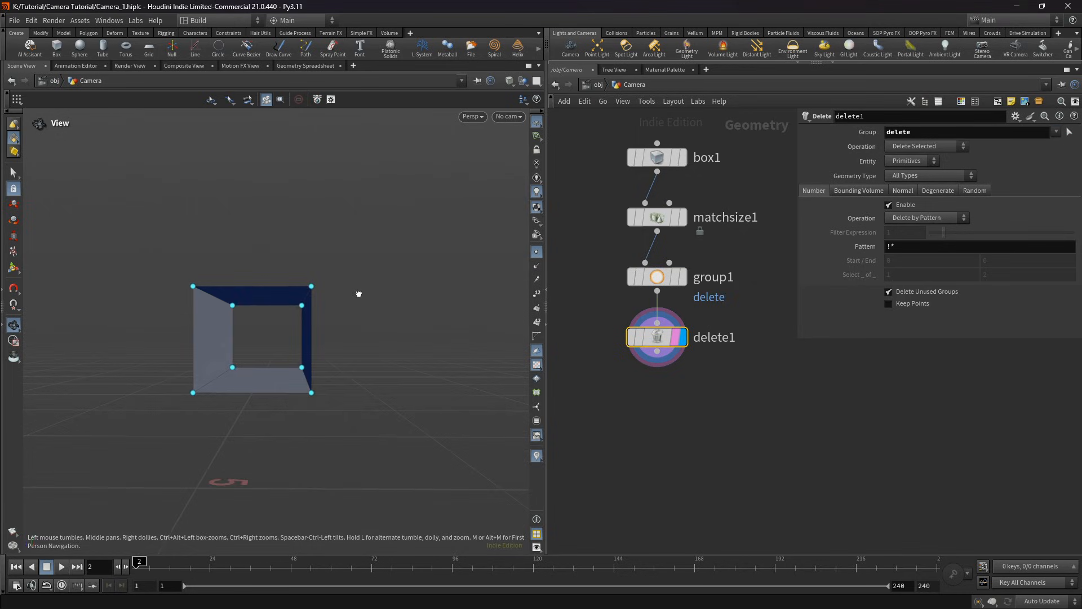
middle_click_drag(288, 316, 314, 316)
scroll(314, 316, "up", 3)
left_click_drag(313, 315, 290, 321)
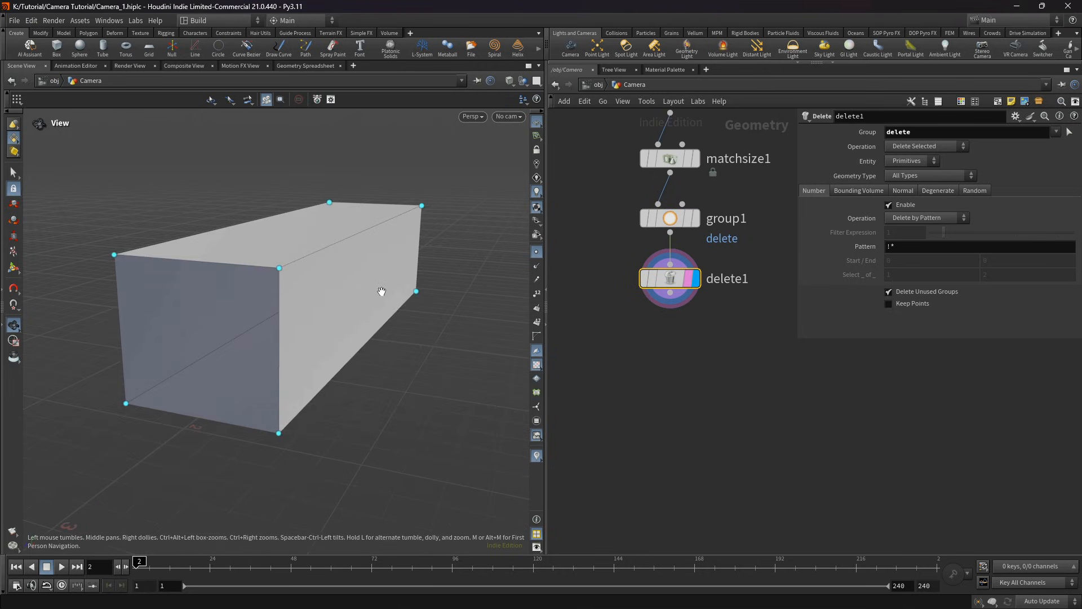
Step: Add a PolyBevel node below the Delete node and wire it to the Delete output
left_click_drag(367, 267, 340, 276)
key("Tab")
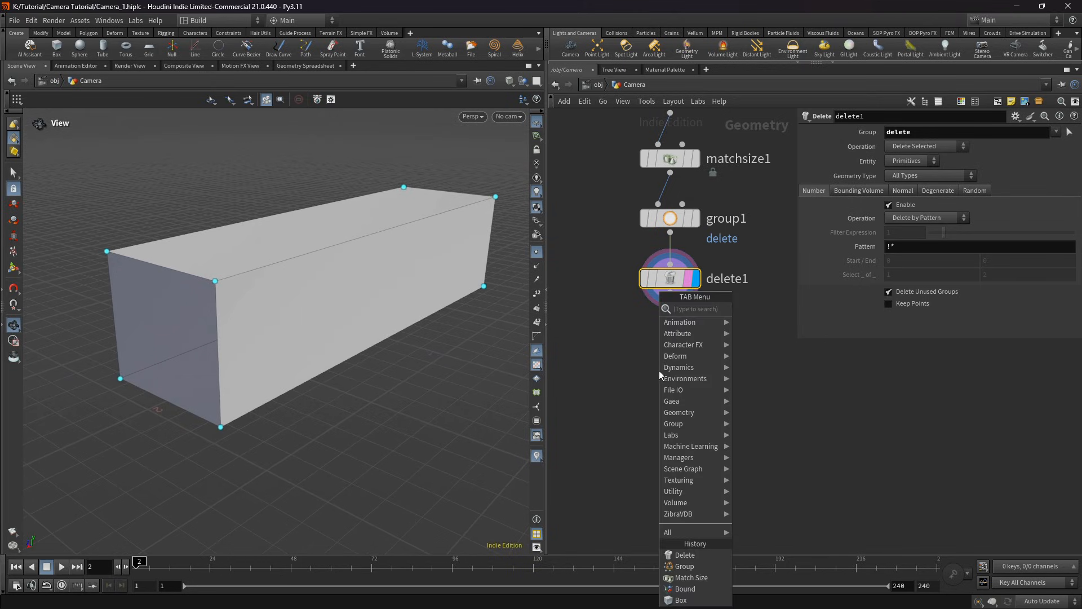
type("pol")
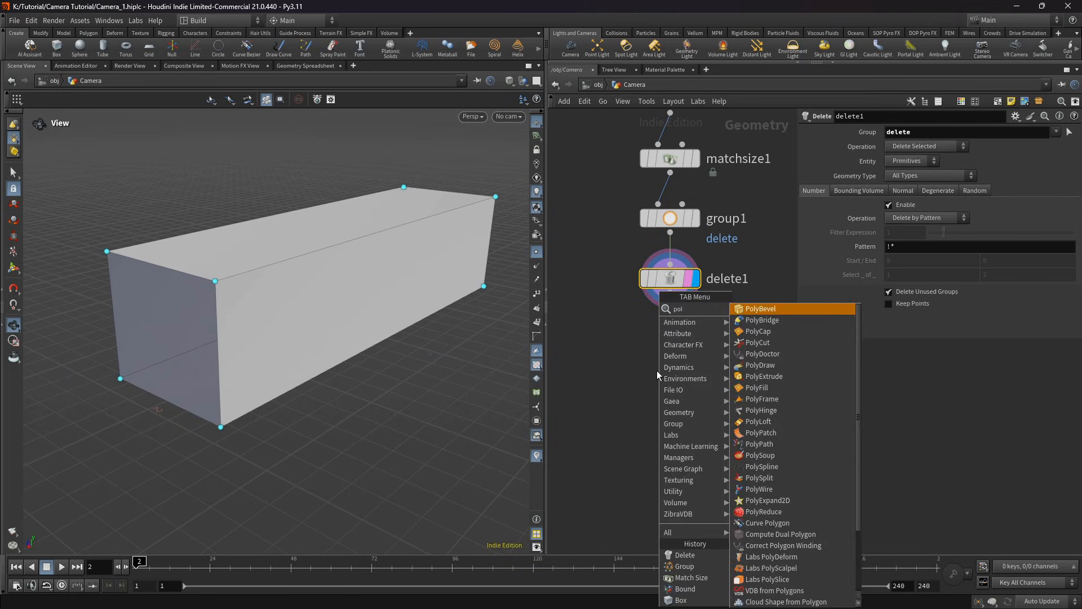
left_click(780, 313)
left_click(665, 343)
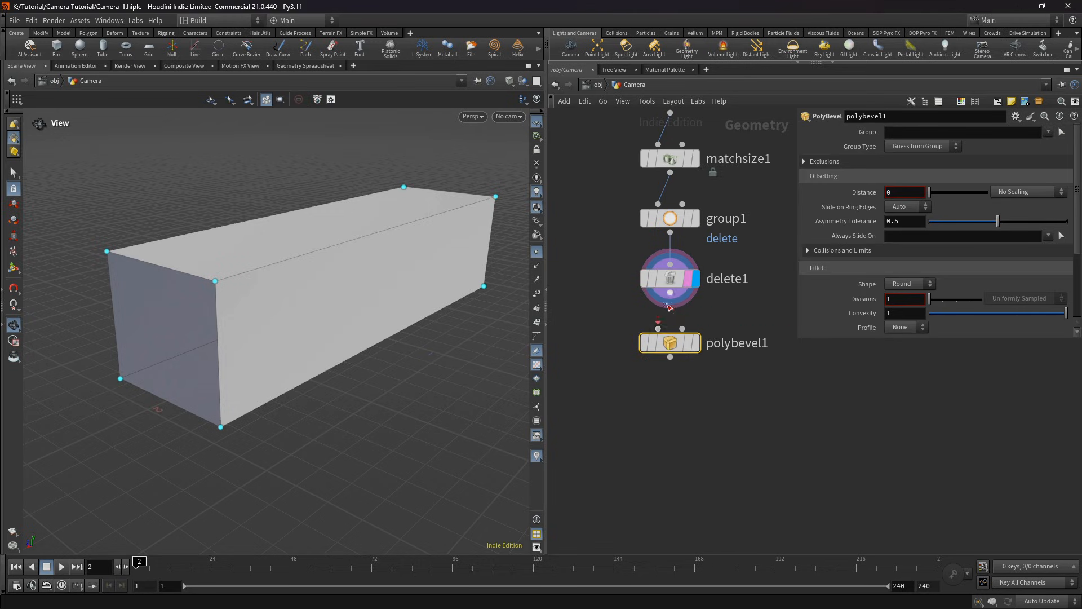
Step: Set the PolyBevel distance to 0.2 and its divisions to 4
left_click_drag(894, 194, 878, 195)
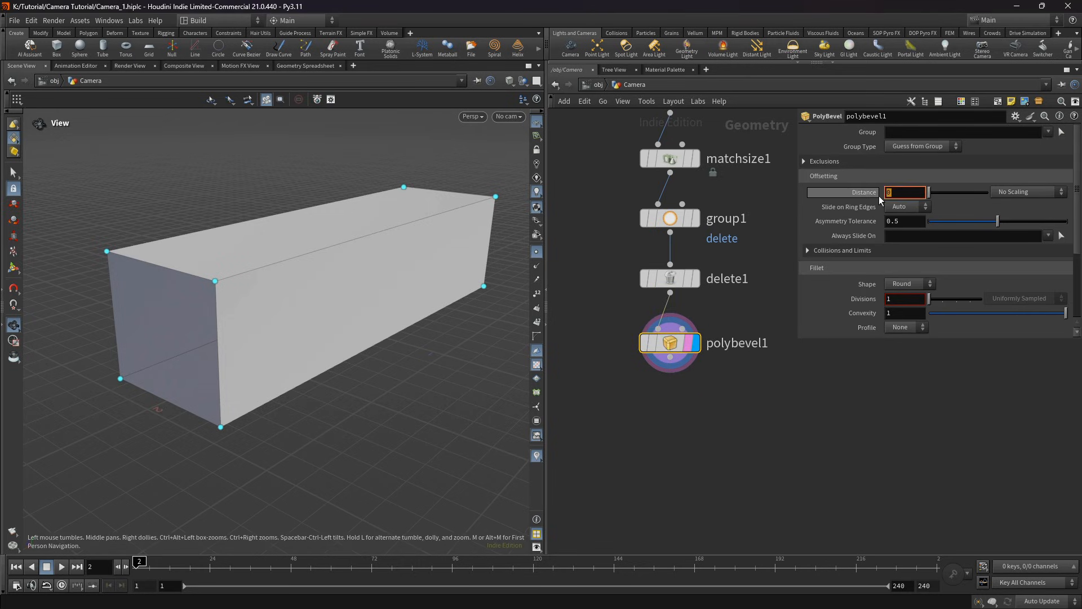
type("0.2")
key("Return")
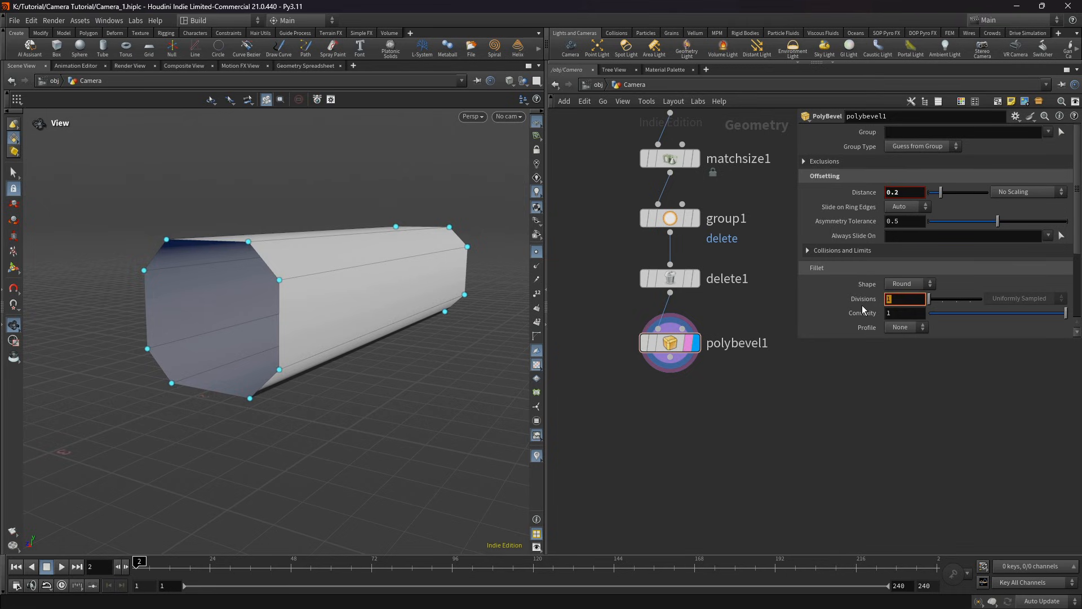
type("4")
key("Return")
left_click_drag(394, 344, 369, 344)
left_click_drag(340, 311, 338, 337)
scroll(245, 324, "up", 2)
Step: Append a PolyFill node after the PolyBevel and set its fill mode to Single Polygon
middle_click_drag(650, 409, 634, 373)
key("Tab")
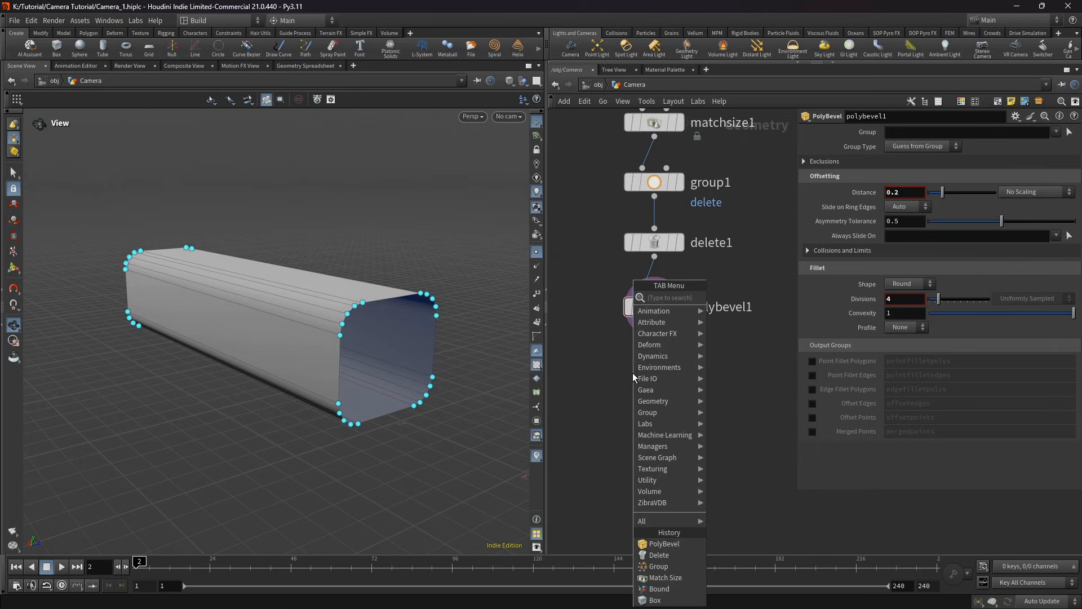
type("polye")
key("Return")
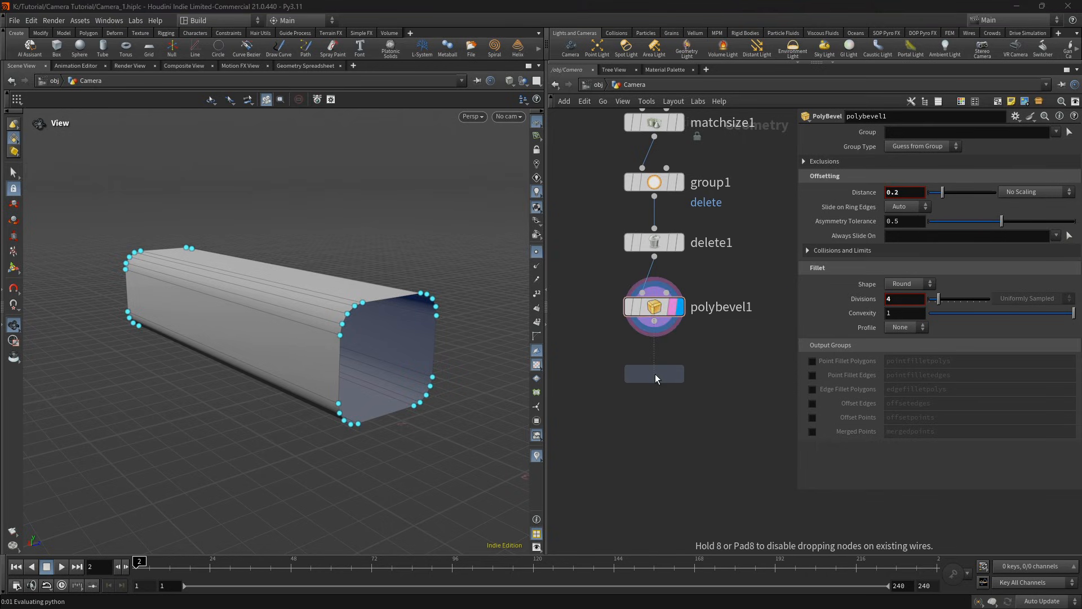
left_click(656, 374)
left_click(936, 147)
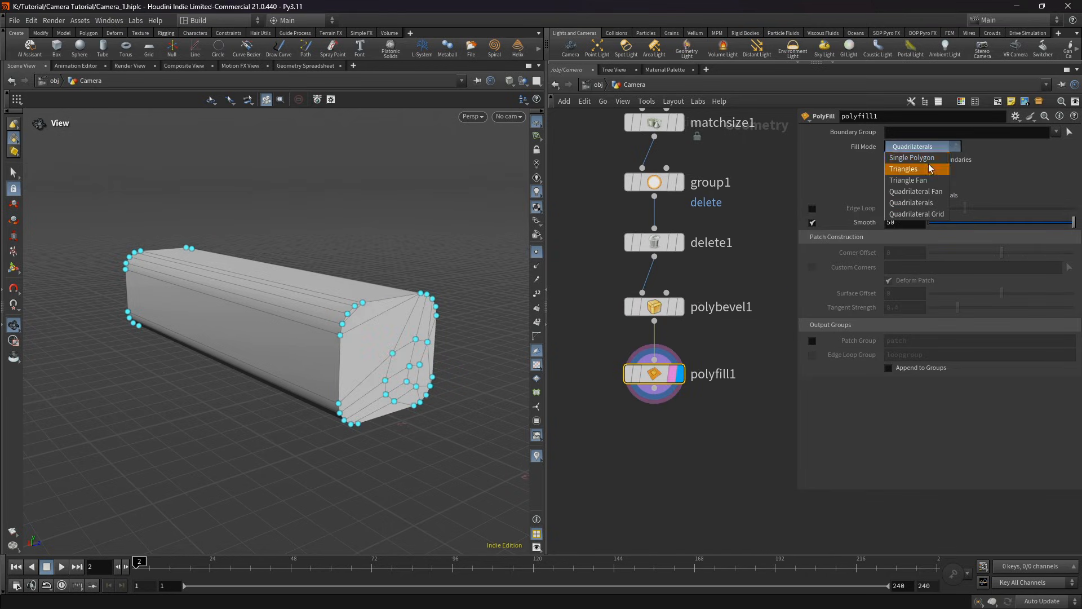
left_click(912, 158)
left_click_drag(265, 293, 315, 307)
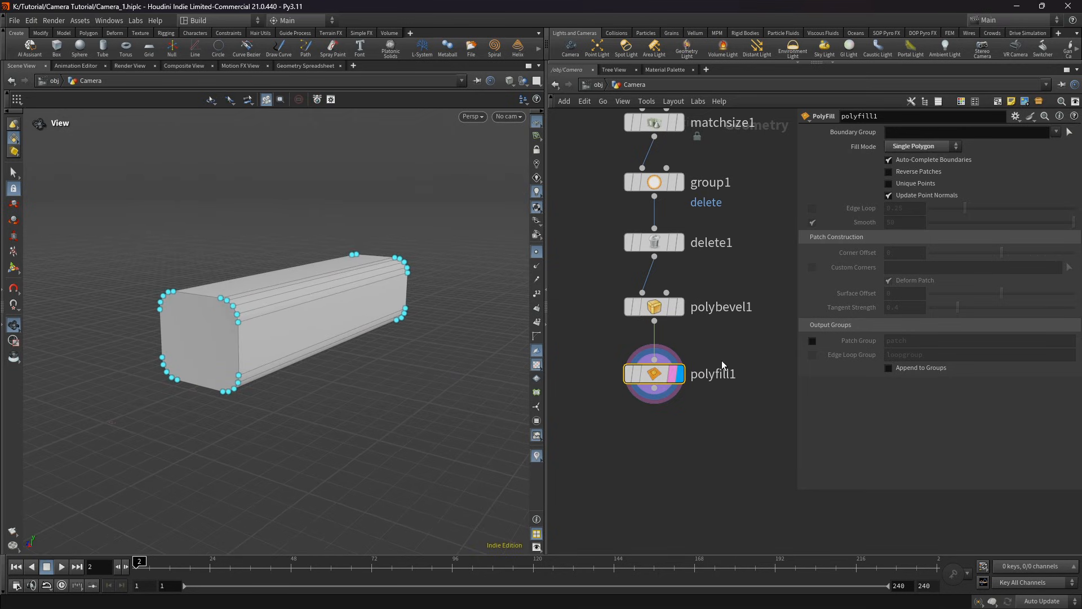
Step: Compare the outputs of the Delete, PolyFill and PolyBevel nodes by displaying each of them
middle_click_drag(719, 268, 700, 344)
left_click(636, 321)
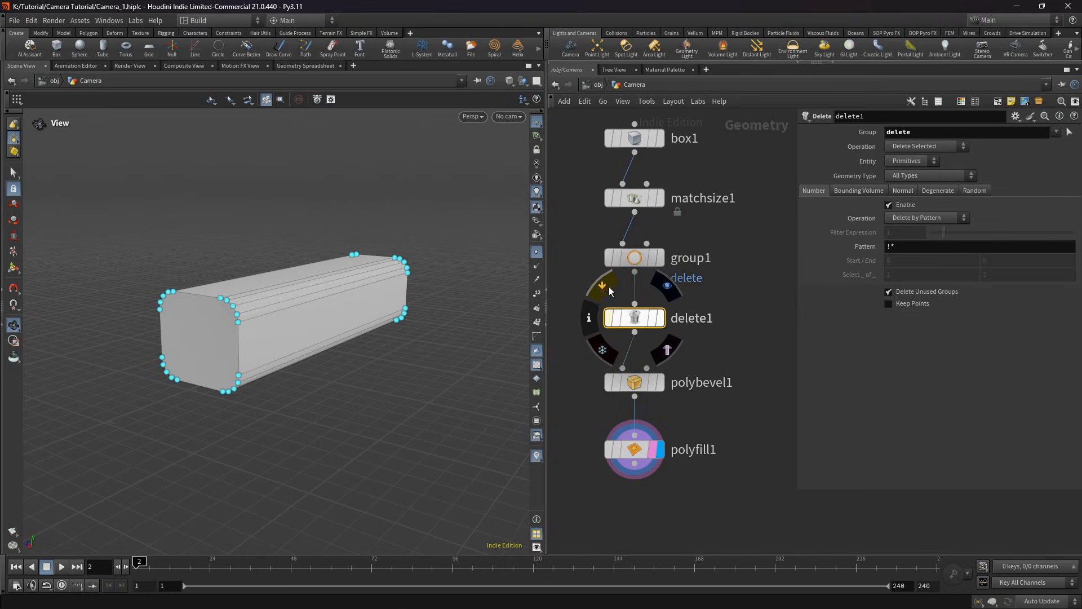
left_click(654, 320)
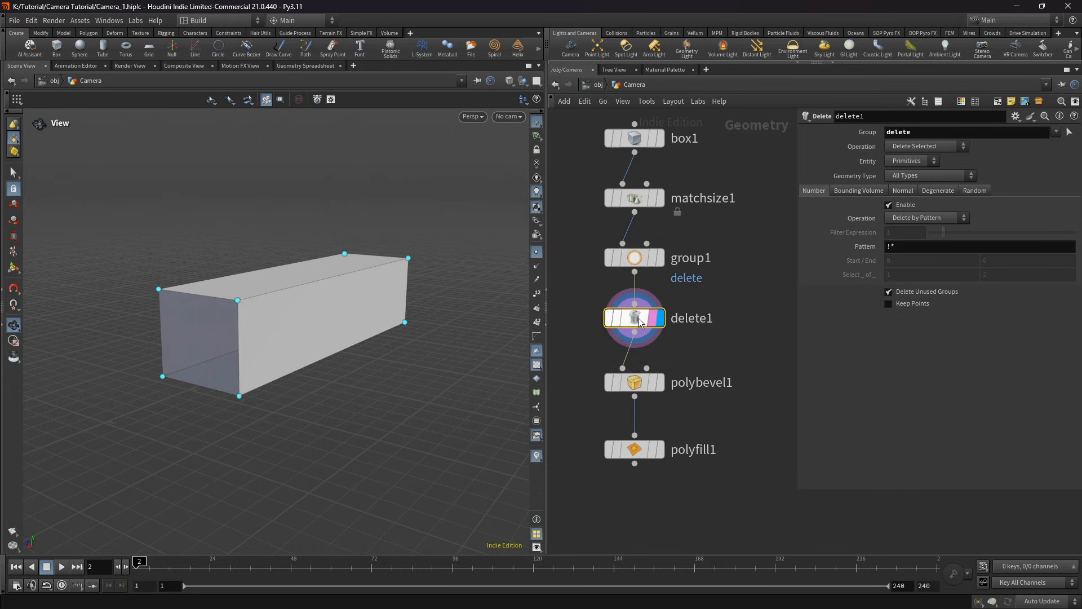
left_click(663, 449)
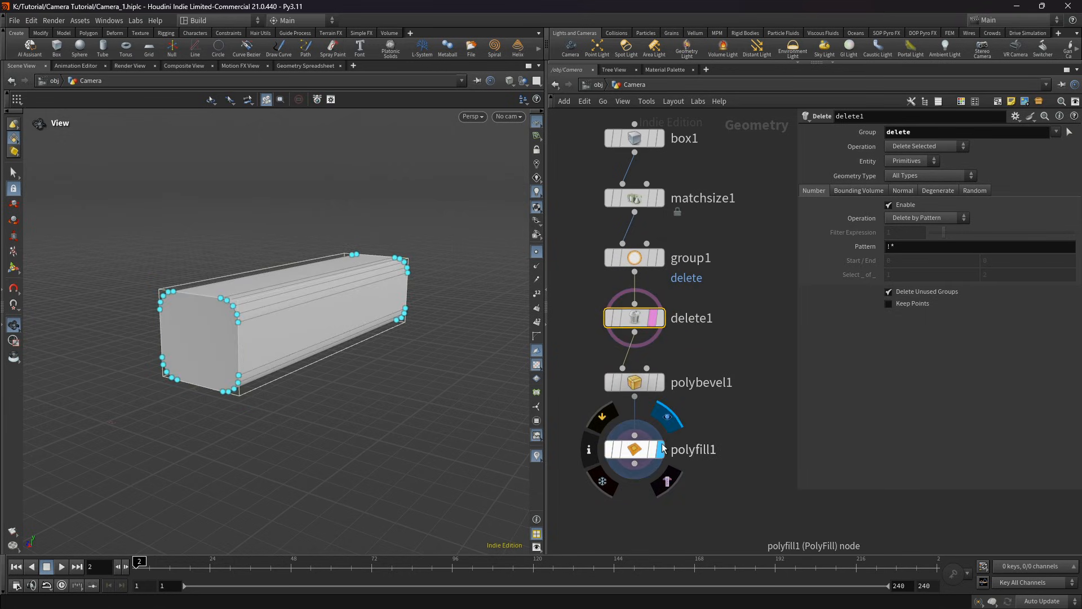
left_click(661, 383)
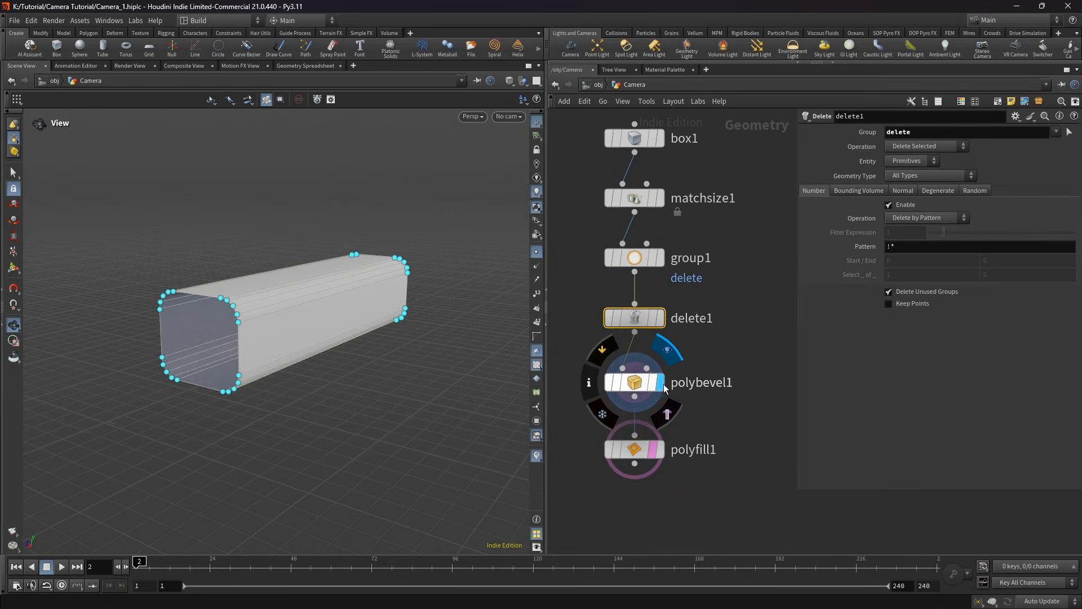
left_click(634, 383)
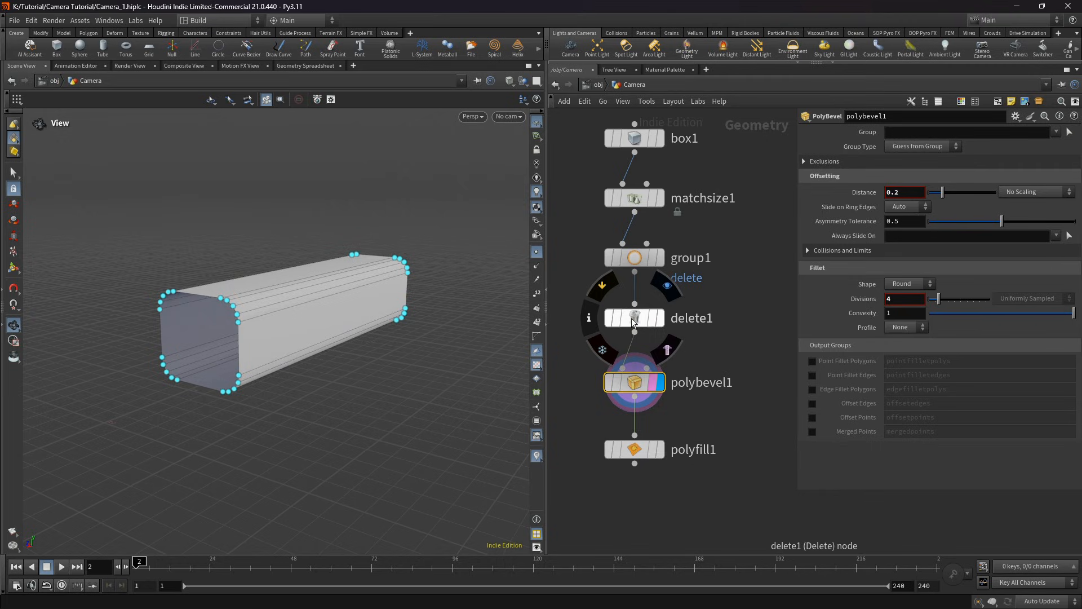
Step: Bypass the Delete node and inspect how the PolyBevel treats the corners of the closed box
left_click(602, 285)
mouse_move(220, 305)
left_mouse_down()
mouse_move(265, 307)
mouse_move(239, 305)
mouse_move(256, 306)
mouse_move(260, 327)
mouse_move(228, 315)
left_mouse_up()
scroll(226, 351, "up", 3)
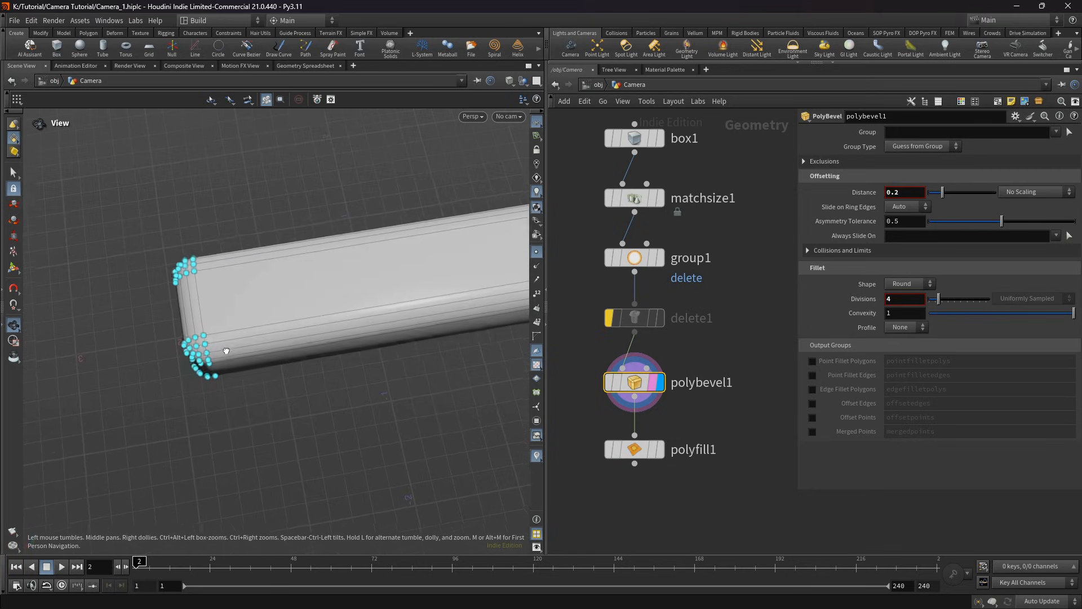
left_click_drag(127, 242, 148, 252)
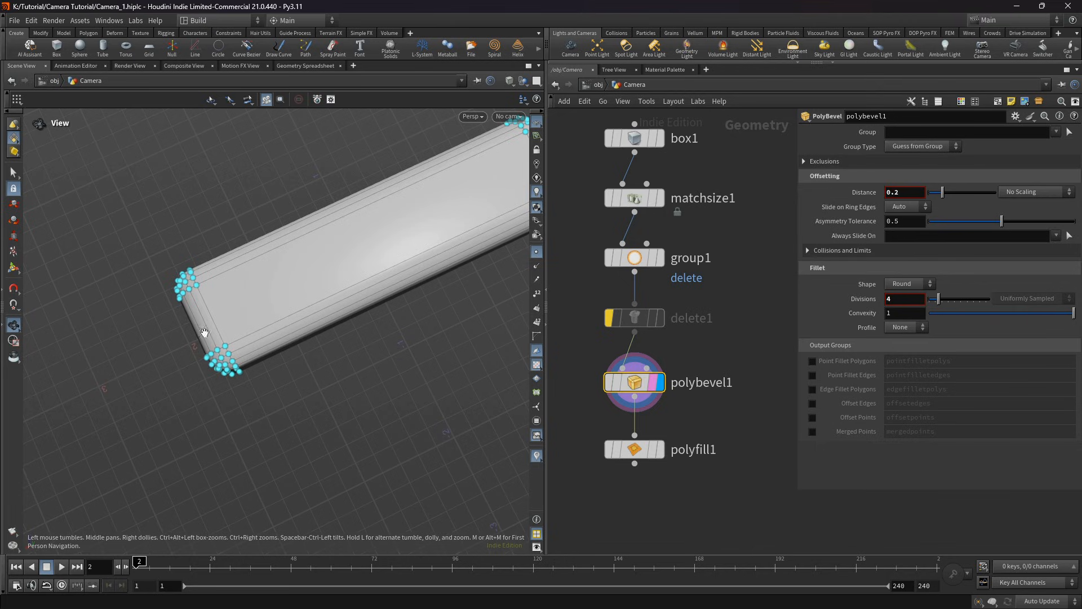
left_click_drag(365, 256, 204, 303)
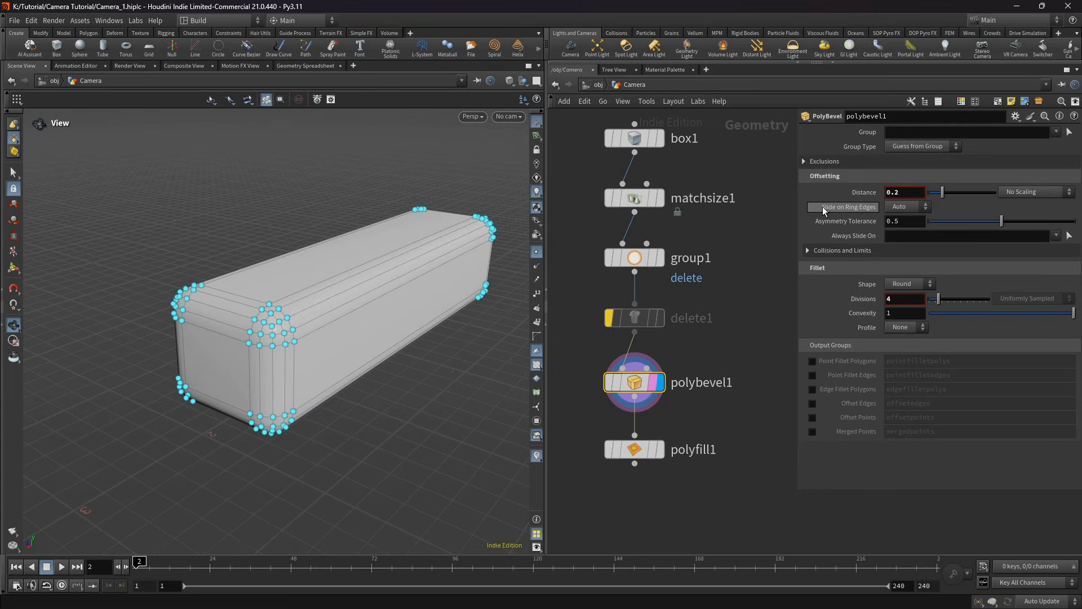
Step: Try to limit the PolyBevel group to the box's four lengthwise edges p3-2 p7-6 p4-5 p0-1, and undo it
left_click(1069, 132)
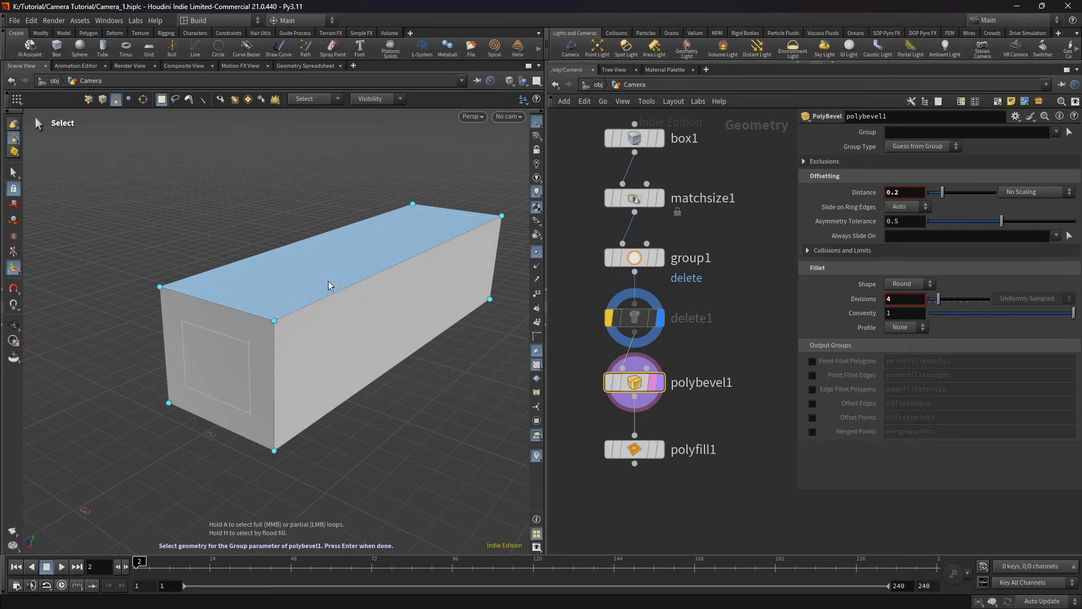
left_click(379, 271)
left_click_drag(355, 370, 239, 401)
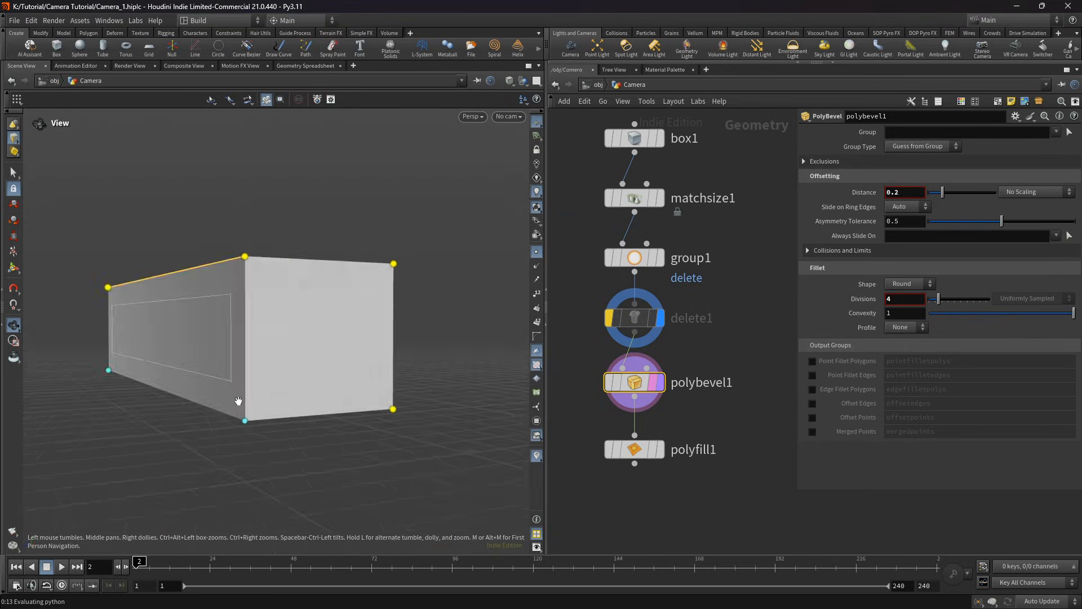
key("Return")
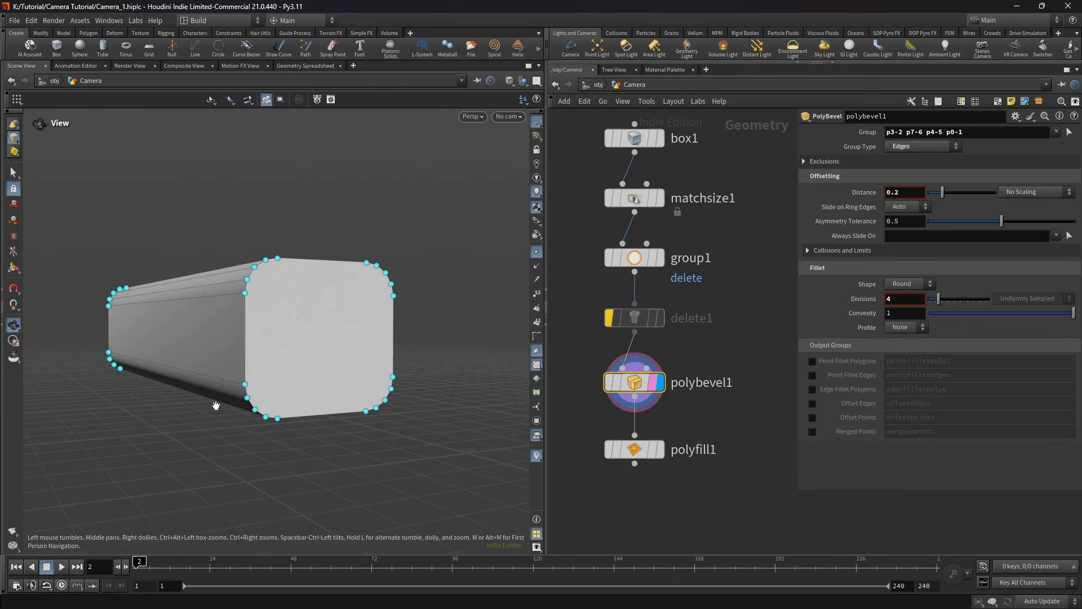
left_click_drag(261, 342, 324, 316)
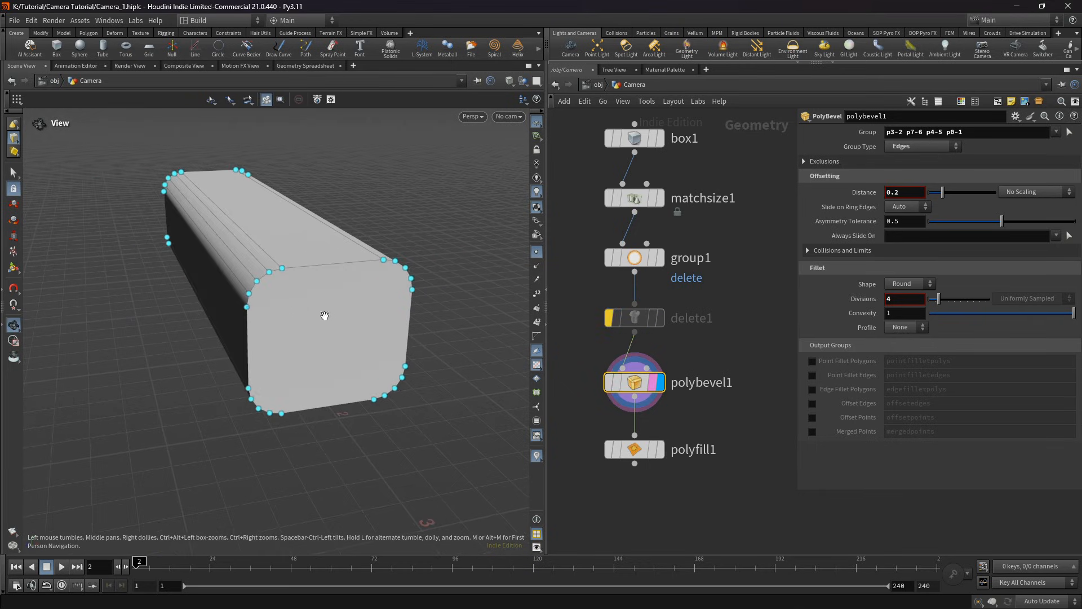
key("ctrl+z")
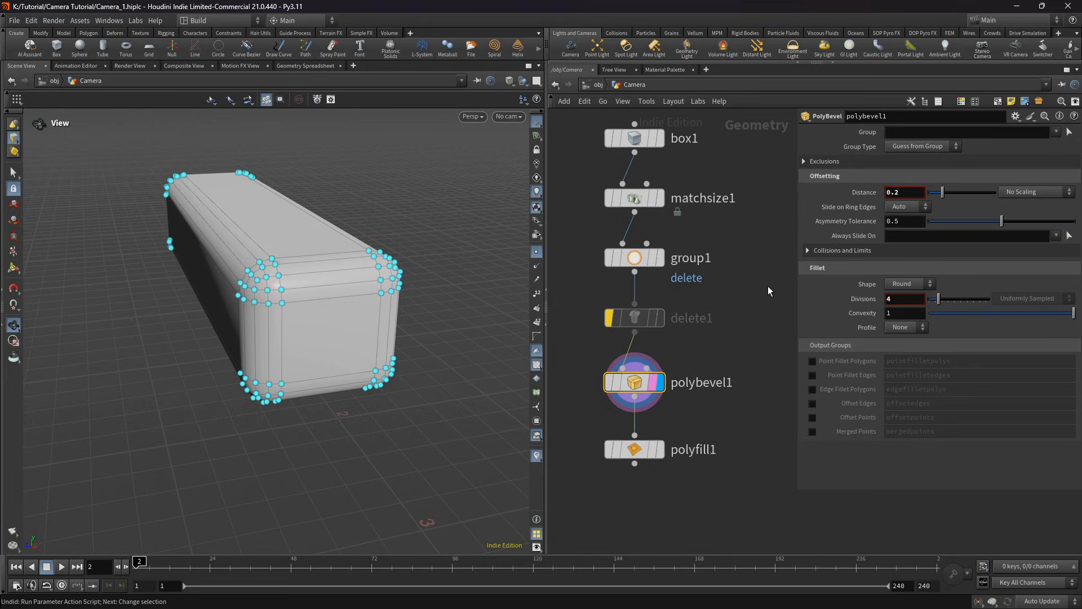
Step: Reactivate the bypassed Delete node and display the PolyFill node
left_click(599, 289)
left_click_drag(287, 304, 504, 350)
left_click(658, 449)
left_click(647, 451)
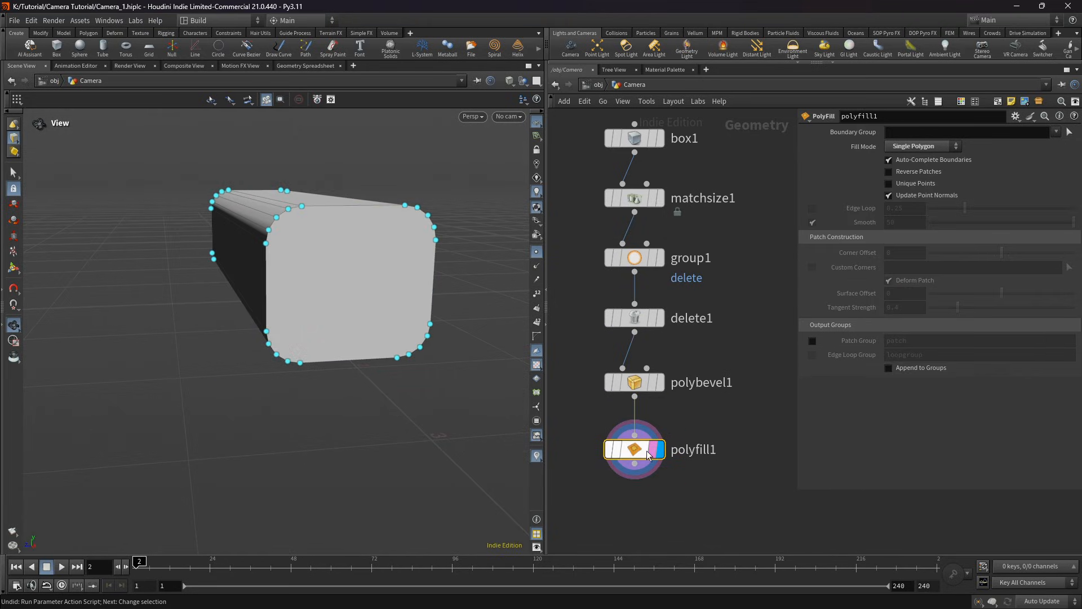
left_click_drag(398, 242, 355, 234)
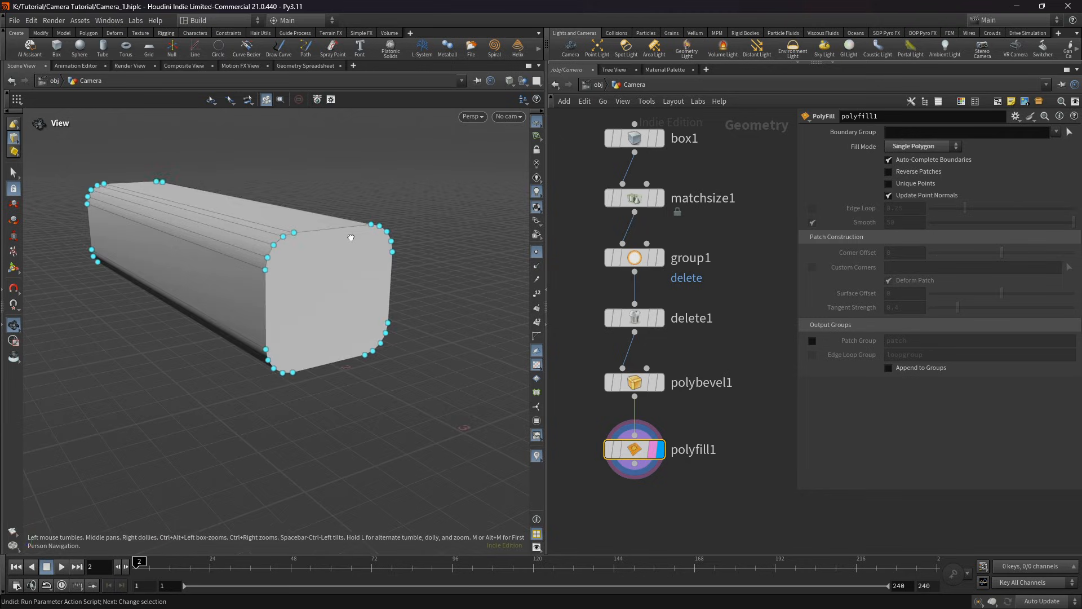
Step: Select all six nodes and lay them out evenly in the network
scroll(725, 334, "down", 3)
key("ctrl+a")
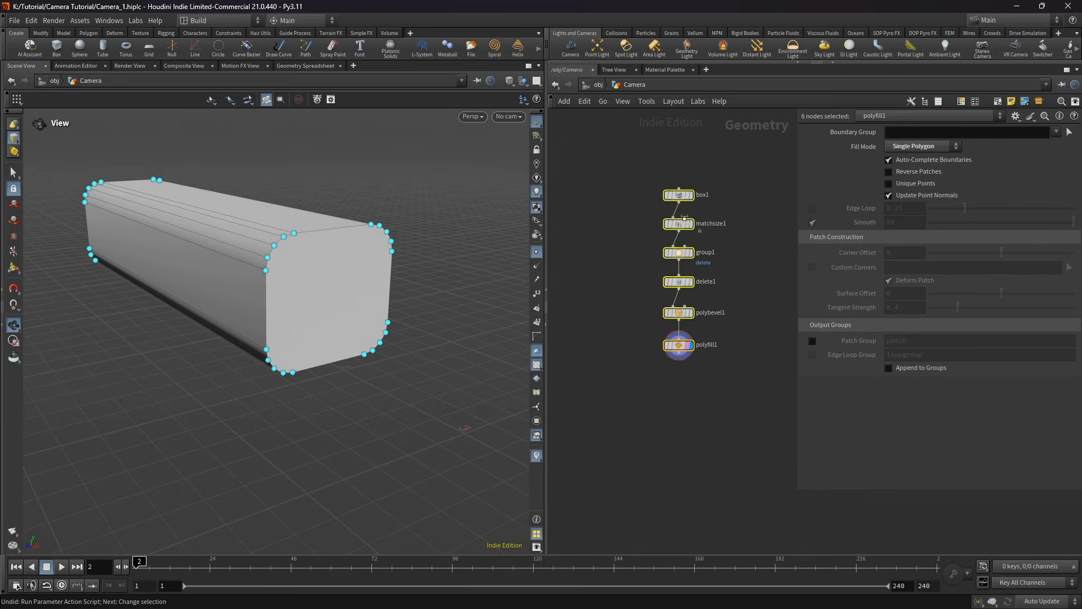
mouse_move(355, 273)
left_mouse_down()
mouse_move(319, 265)
mouse_move(351, 282)
left_mouse_up()
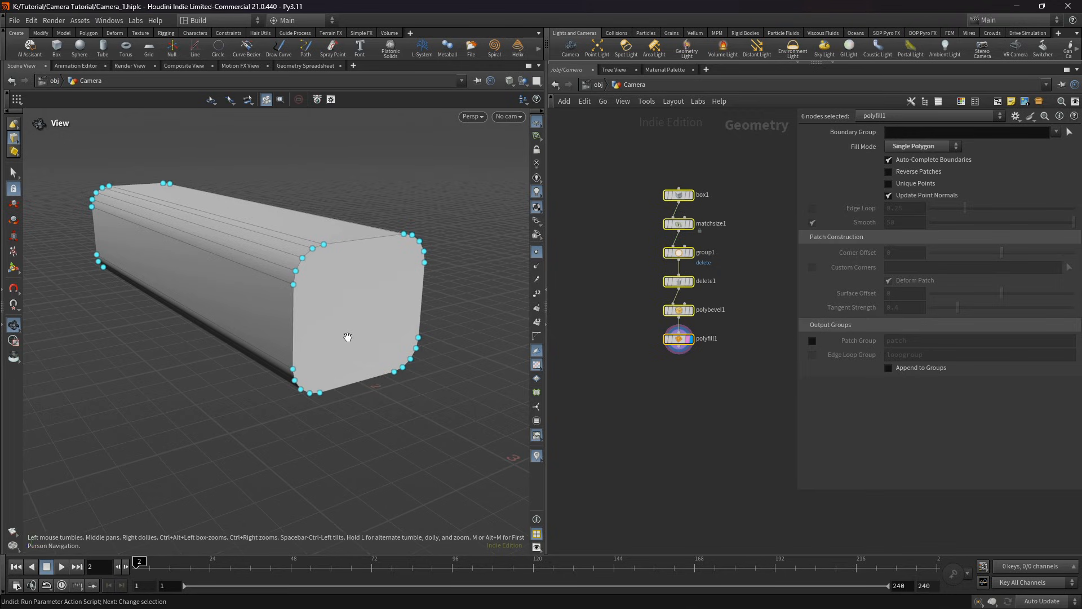
left_click_drag(374, 291, 237, 228)
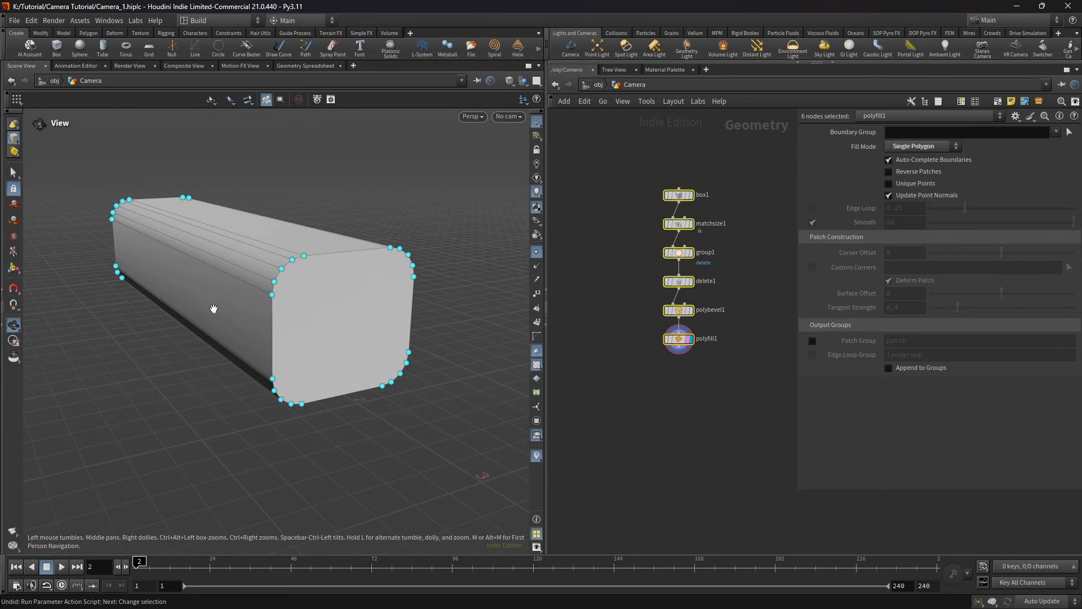
middle_click_drag(231, 219, 240, 224)
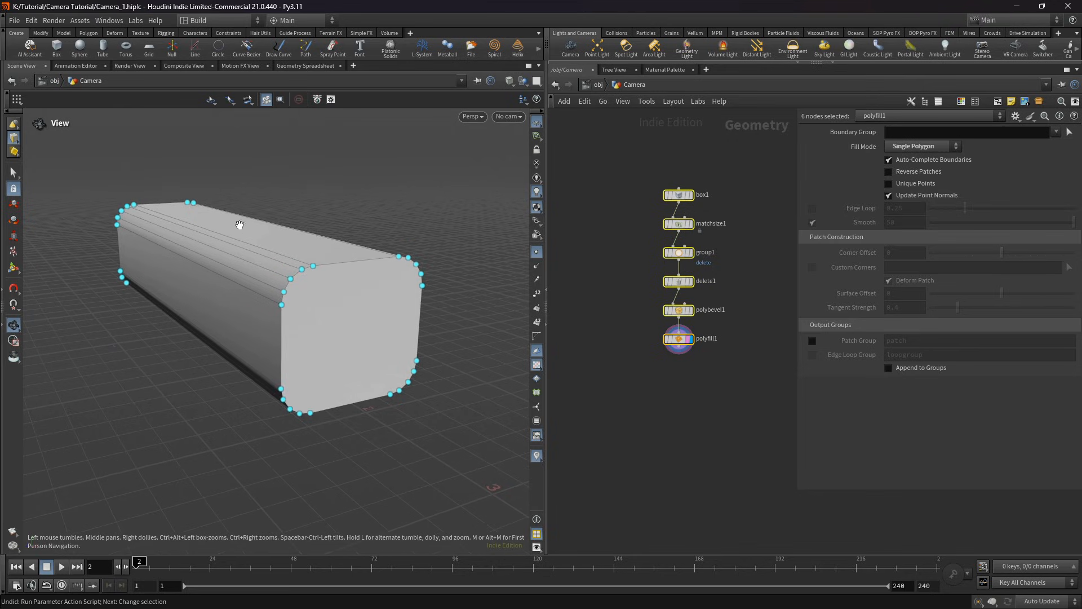
mouse_move(243, 234)
left_mouse_down()
mouse_move(173, 237)
mouse_move(230, 235)
left_mouse_up()
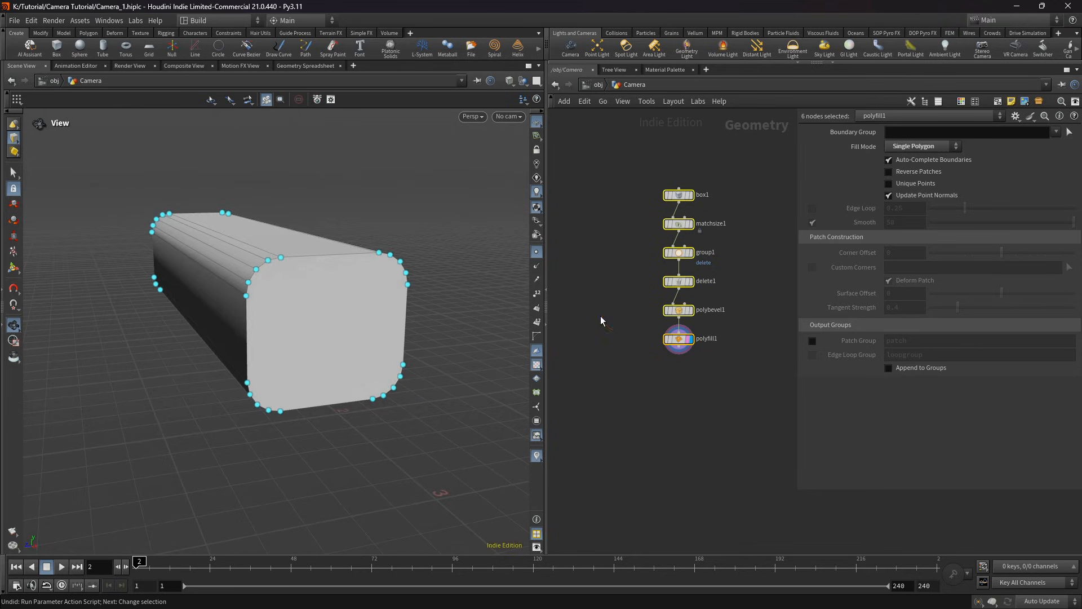
Step: Add a Group node after the PolyFill, display it and name its group fce
middle_click_drag(661, 380, 650, 355)
scroll(650, 355, "up", 4)
left_click(662, 288)
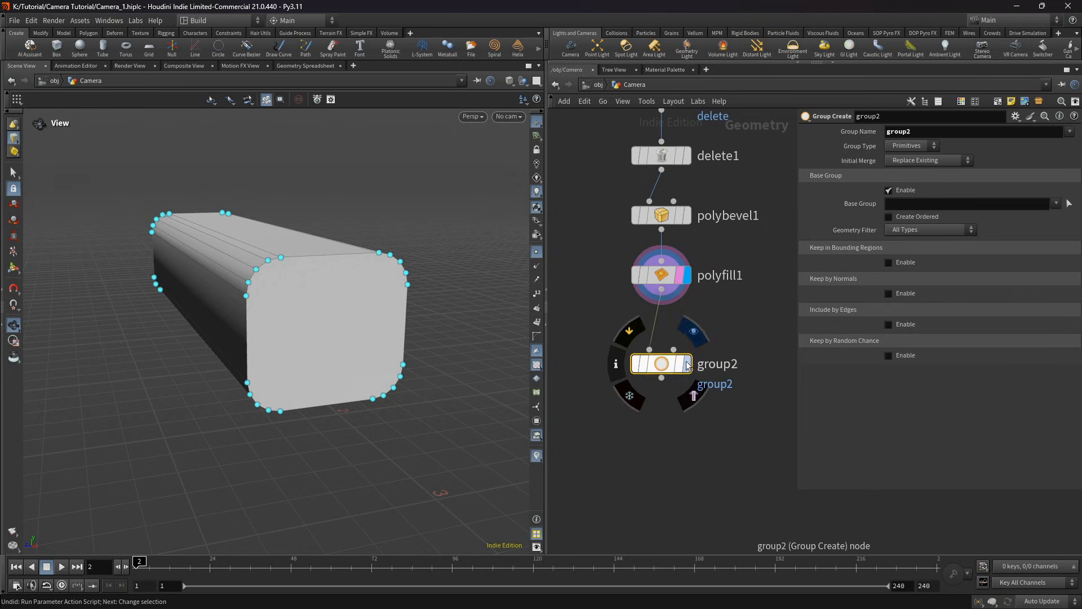
left_click(685, 364)
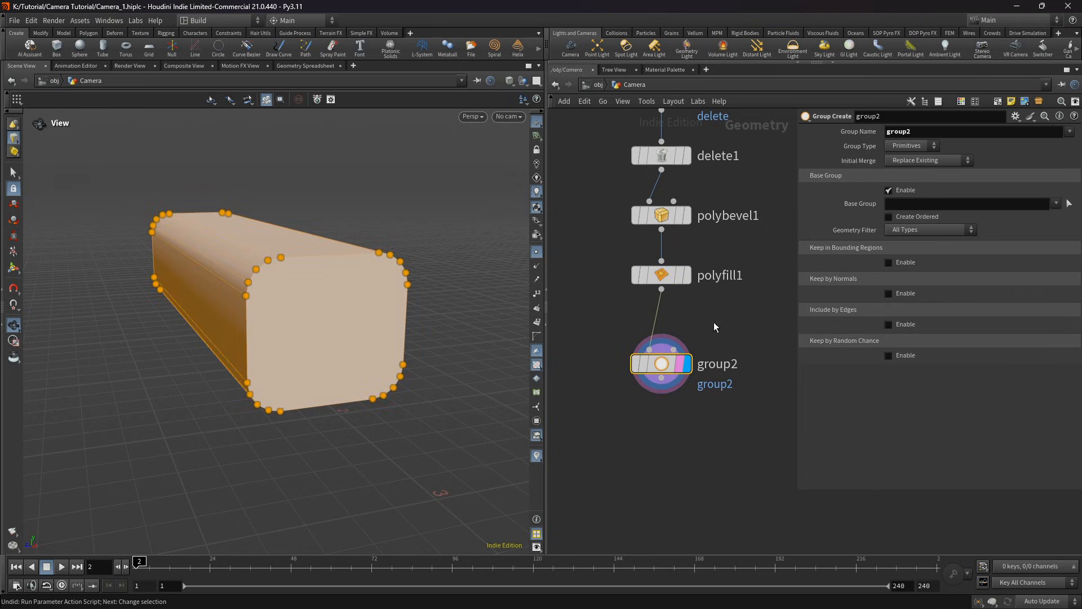
left_click(897, 131)
type("fce")
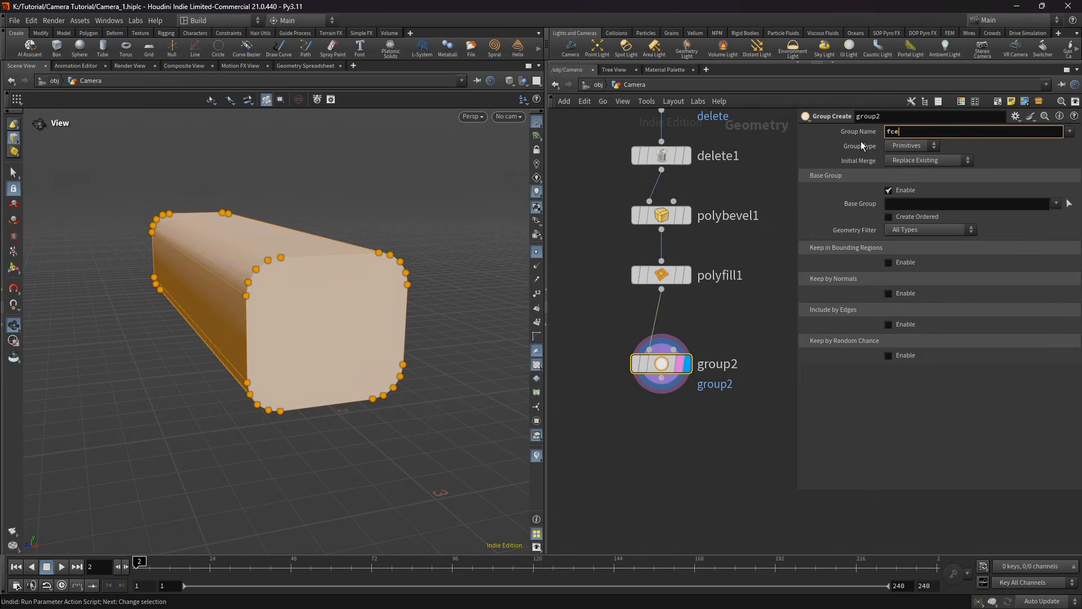
Step: Disable the group's base selection and enable Keep by Normals with a spread angle of 50
left_click(896, 191)
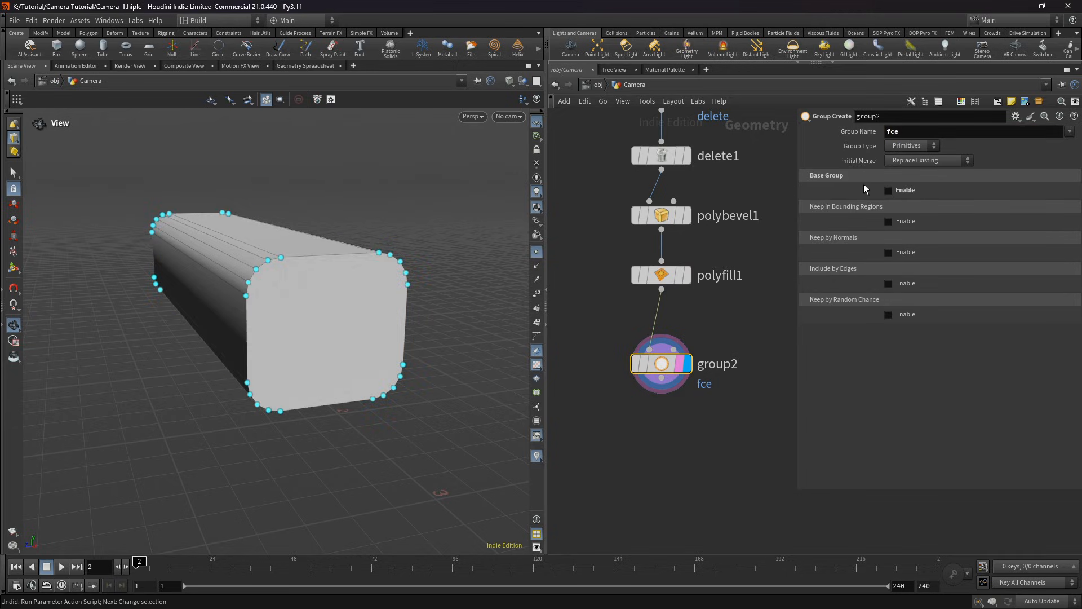
left_click(891, 253)
left_click(911, 311)
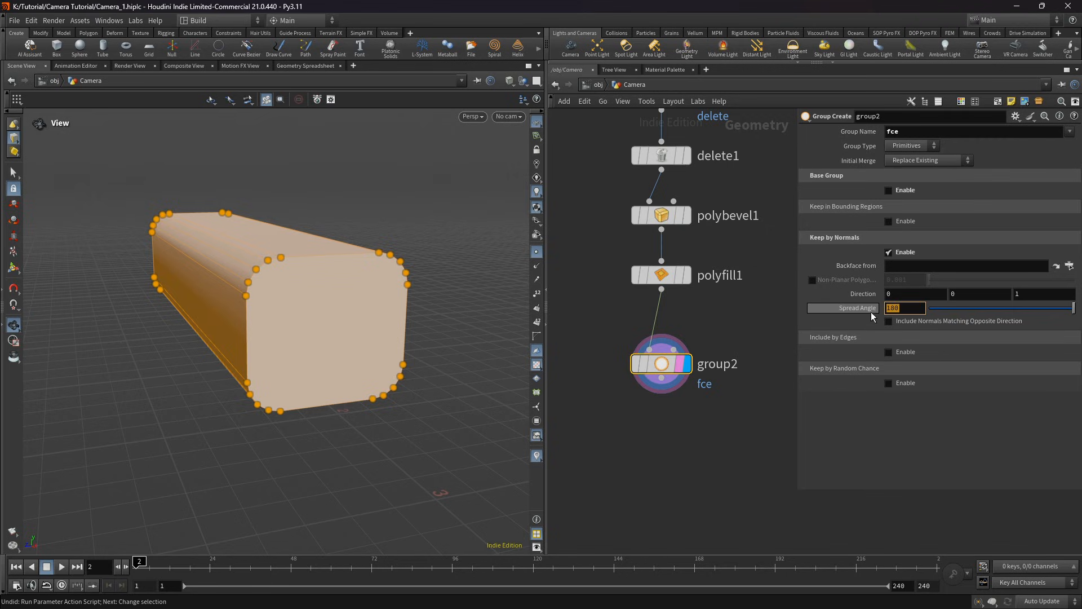
type("50")
key("Return")
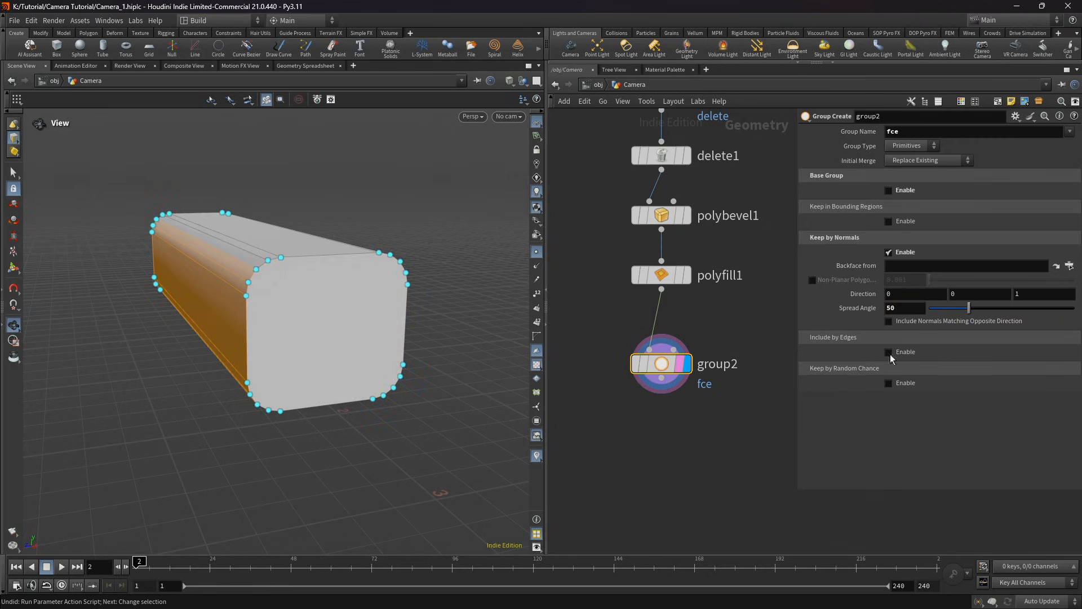
Step: Set the group's normal direction to 1, 0, 0 without opposite-facing normals, limiting it to the body's front end face
left_click(905, 322)
left_click(1014, 294)
type("0")
left_click(919, 294)
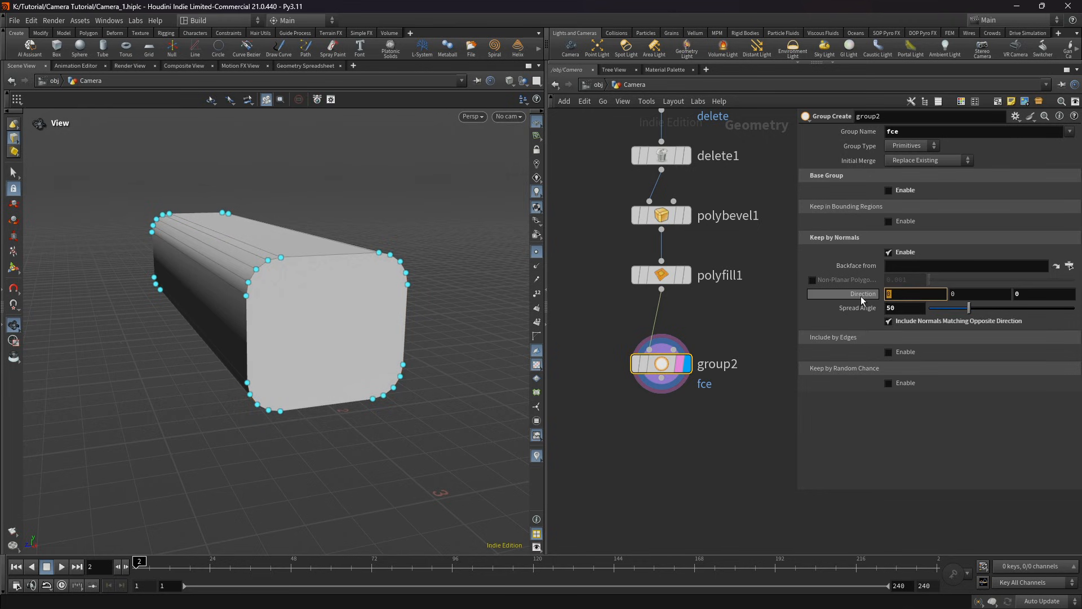
type("1")
key("Return")
left_click_drag(386, 275, 343, 293)
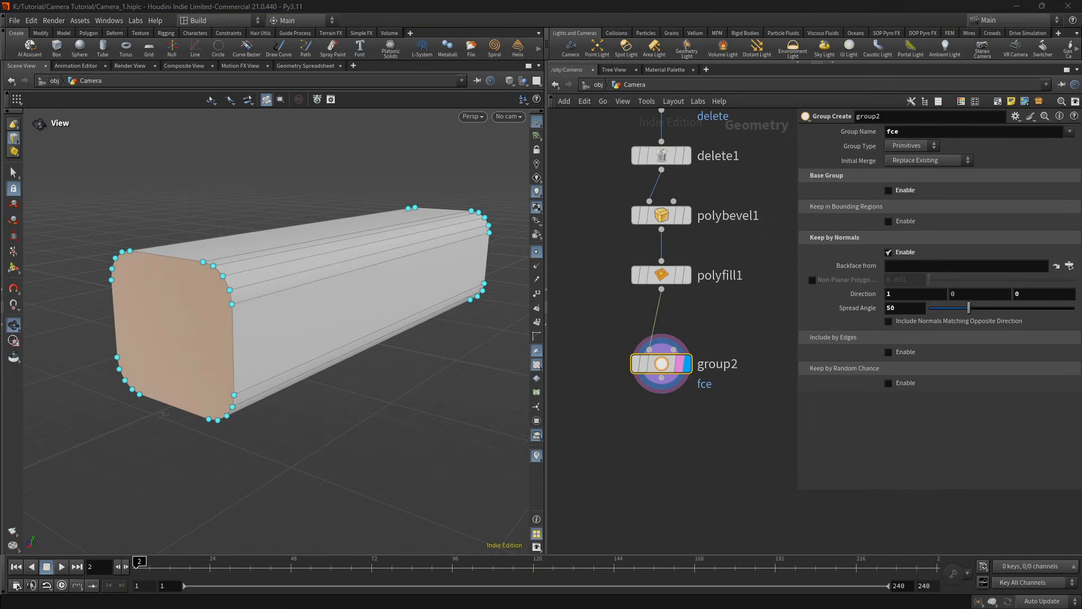
left_click_drag(178, 327, 229, 314)
Step: Add a PolyExtrude node below the front-face Group node
mouse_move(643, 376)
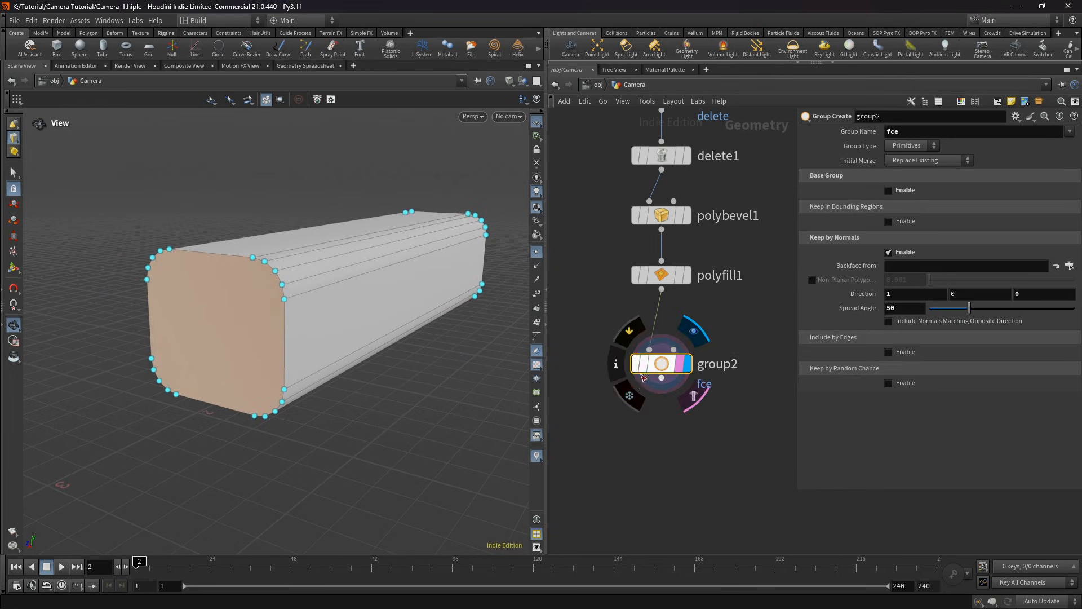
scroll(648, 395, "down", 3)
middle_click_drag(655, 416, 648, 342)
key("Tab")
type("p")
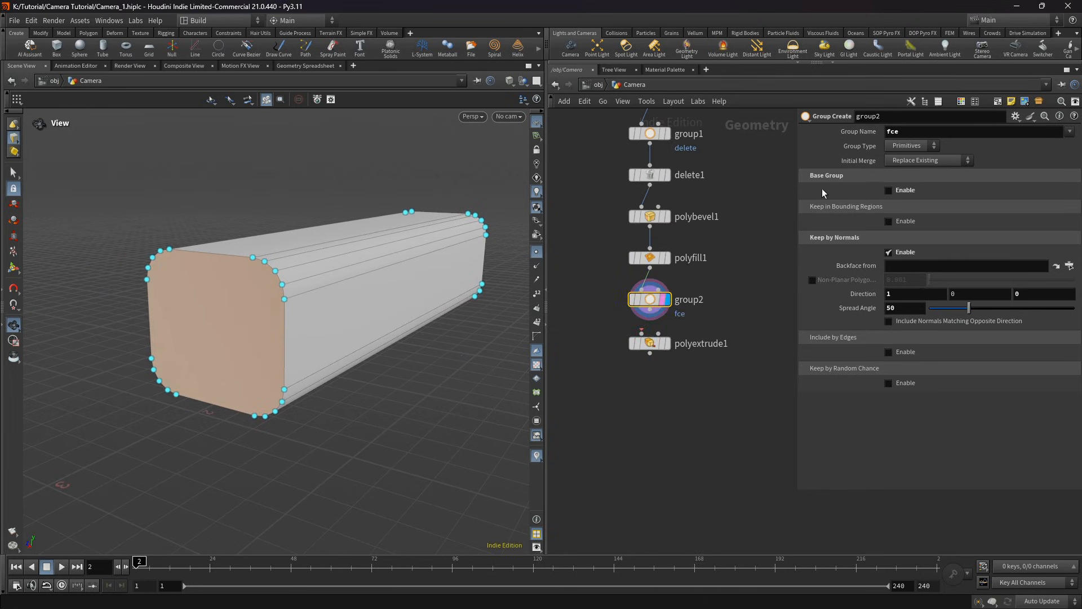
Step: Correct the front-face group's name to face
left_click(893, 131)
type("qa")
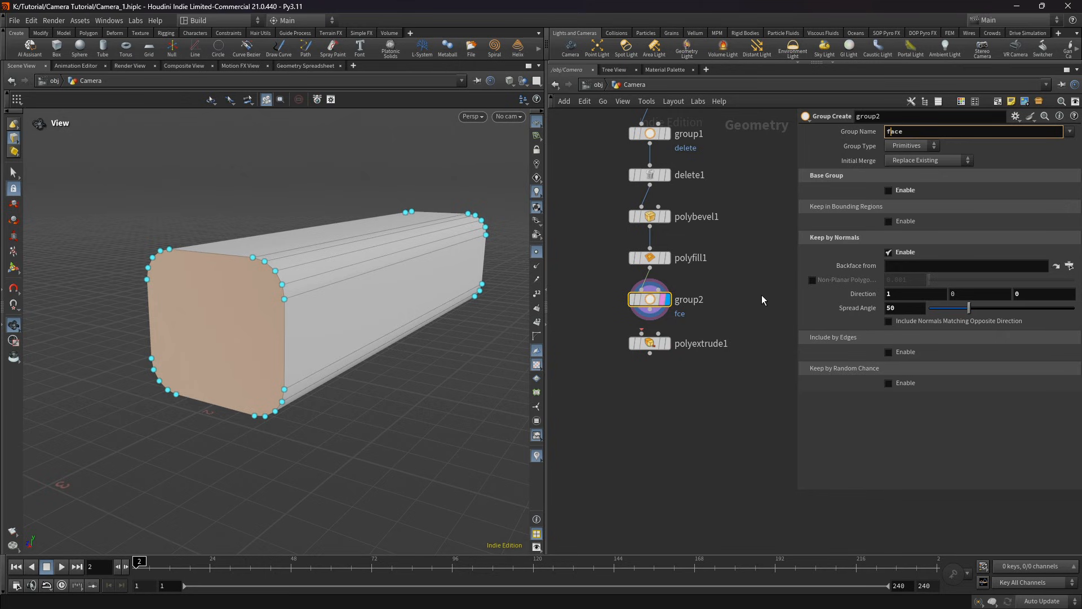
left_click(763, 296)
Step: Connect and display the PolyExtrude after the Group node, and inset the face group by 0.12
left_click_drag(651, 310, 650, 334)
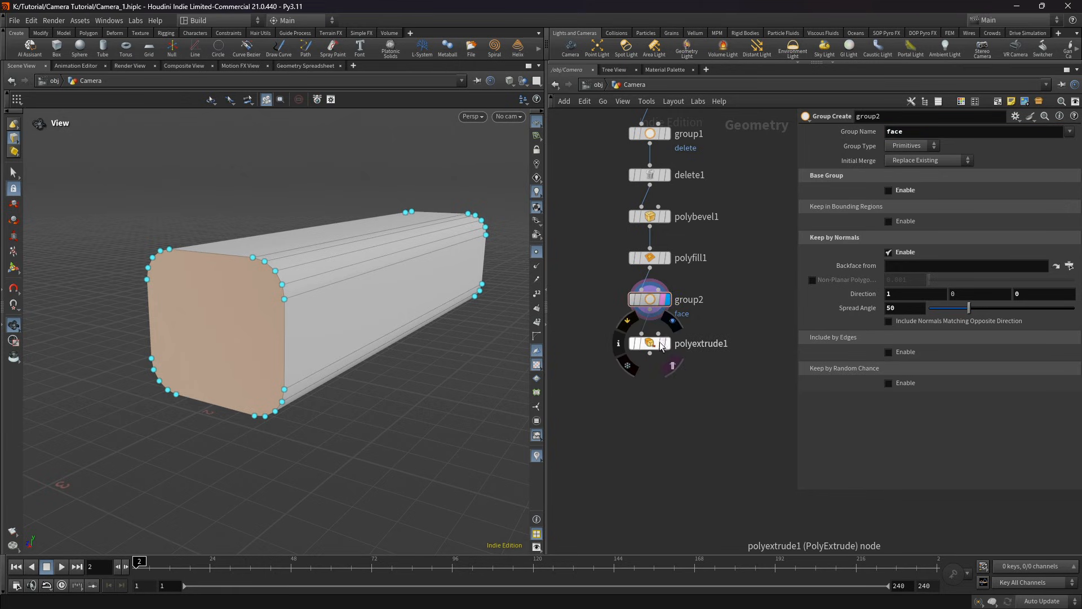
left_click(667, 343)
left_click(1049, 131)
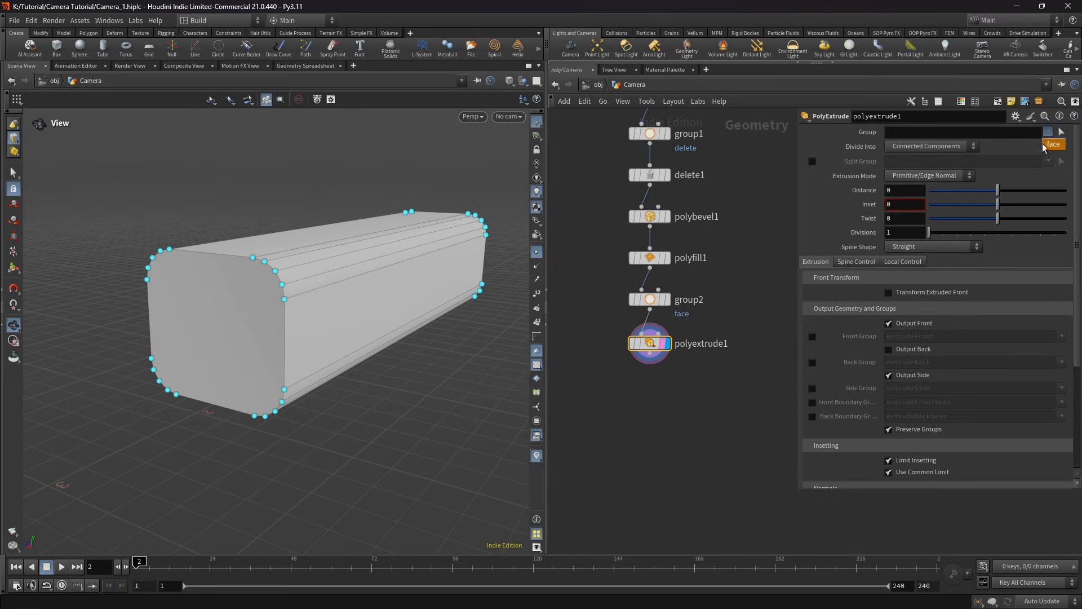
left_click(1052, 146)
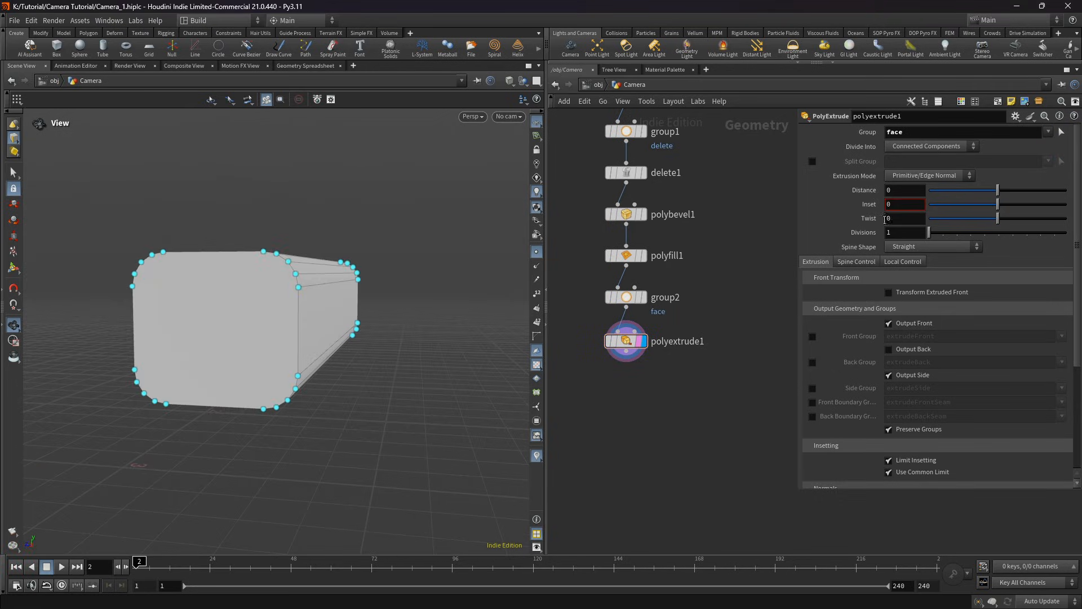
left_click(893, 205)
type(".12")
key("Return")
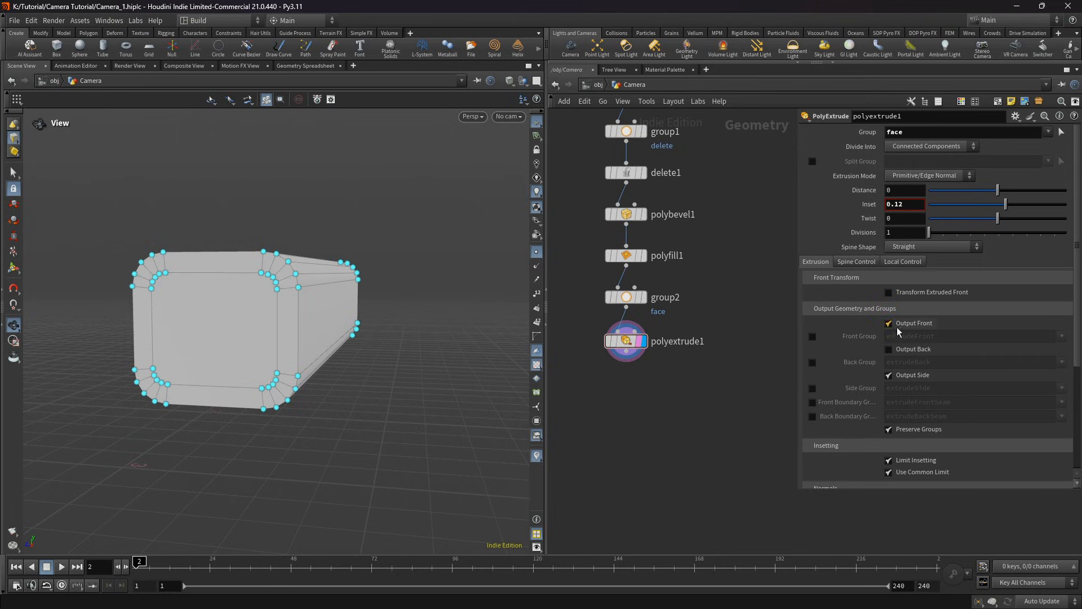
Step: Output the first PolyExtrude's front and side groups as extrudeFront and extrudeSide
left_click(812, 338)
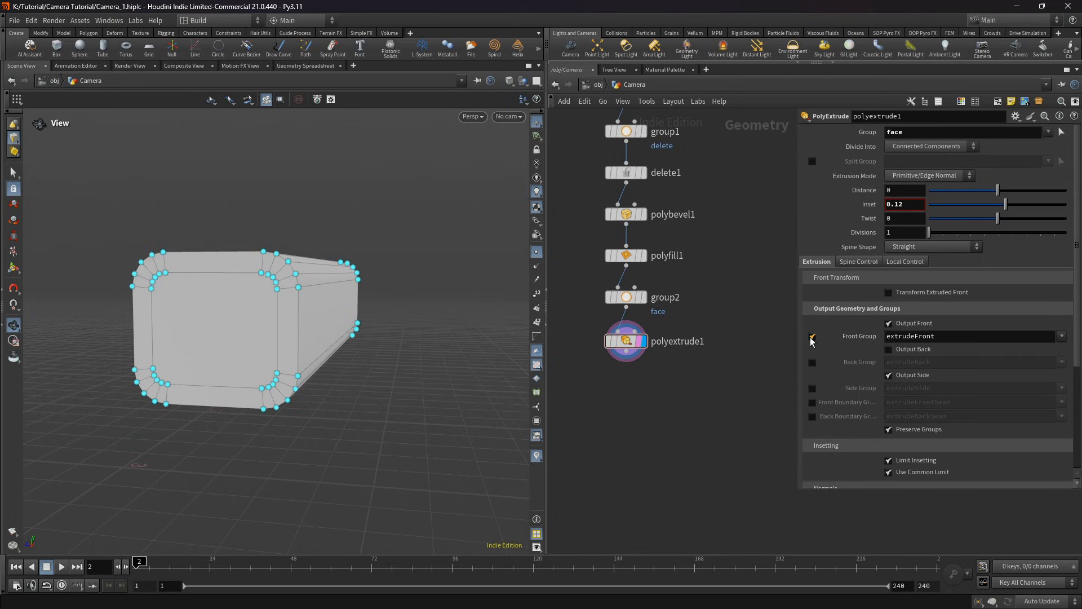
left_click(813, 389)
scroll(289, 327, "up", 5)
left_click_drag(289, 328, 235, 335)
scroll(244, 331, "down", 2)
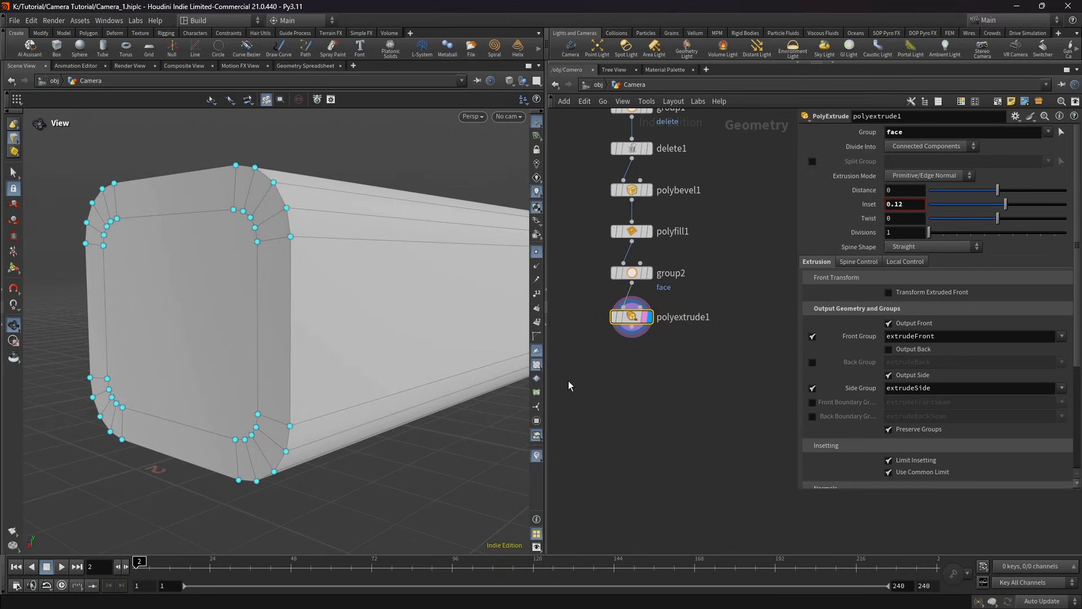
Step: Append and display a second PolyExtrude node after the first one
key("Tab")
left_click(643, 545)
left_click(630, 387)
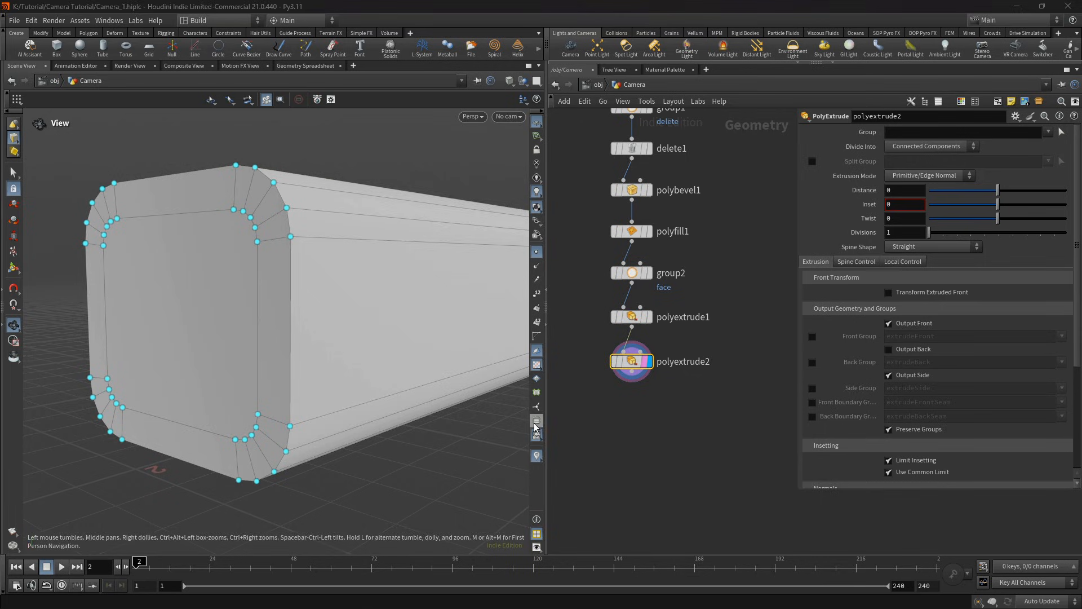
Step: Show the primitive groups in the viewport group list and examine which faces extrudeFront and extrudeSide cover
left_click(497, 134)
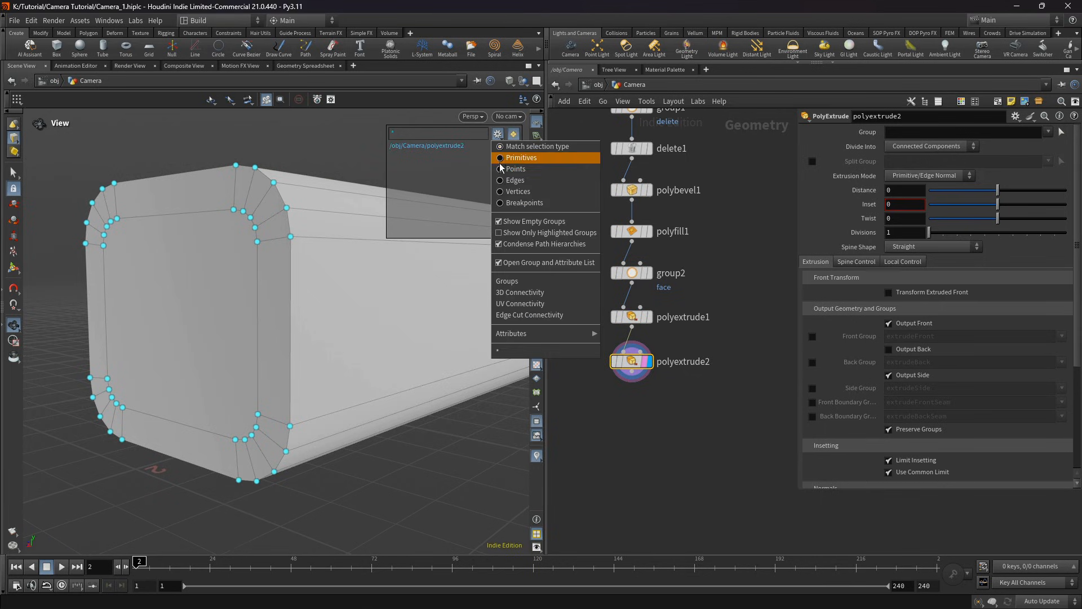
left_click(501, 160)
left_click(655, 442)
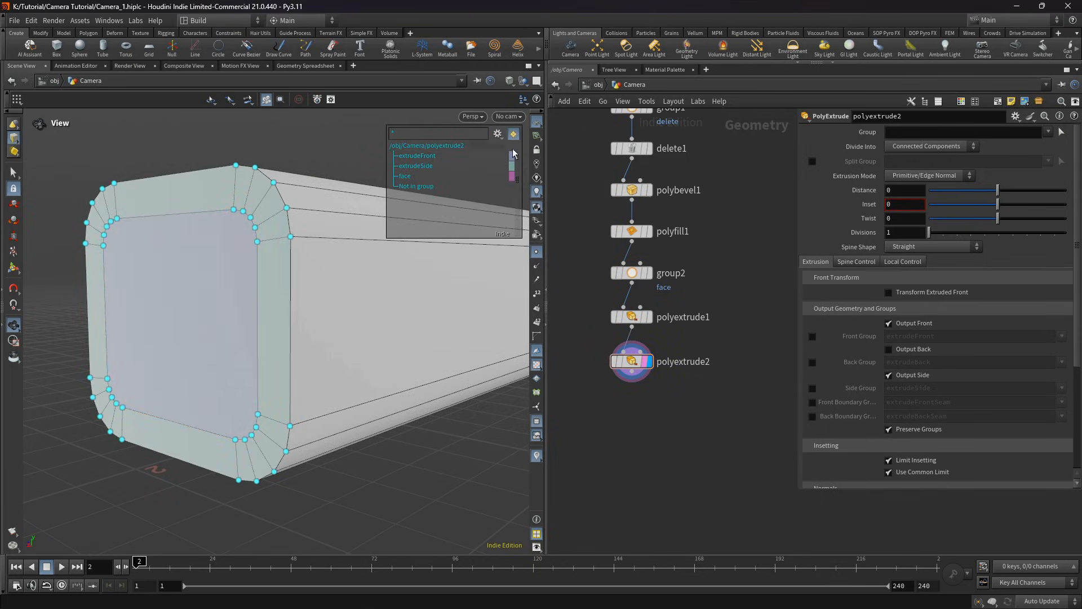
left_click_drag(204, 282, 220, 261)
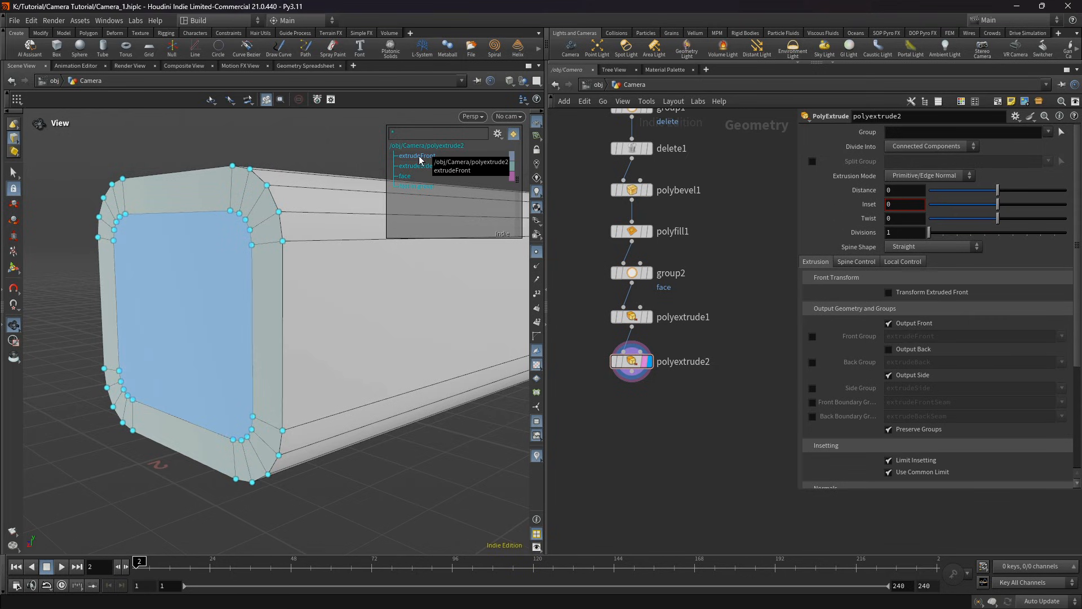
Step: Extrude the extrudeFront group by -0.035 with the second PolyExtrude, and output its extrudeFront and extrudeSide groups
left_click_drag(633, 361, 636, 356)
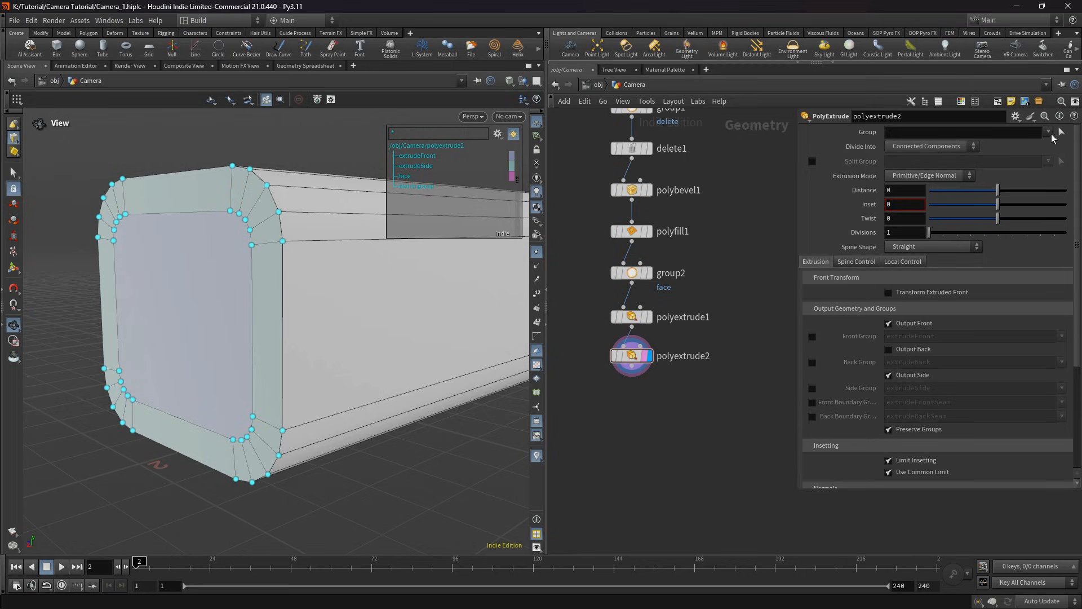
left_click(1049, 131)
left_click(1060, 142)
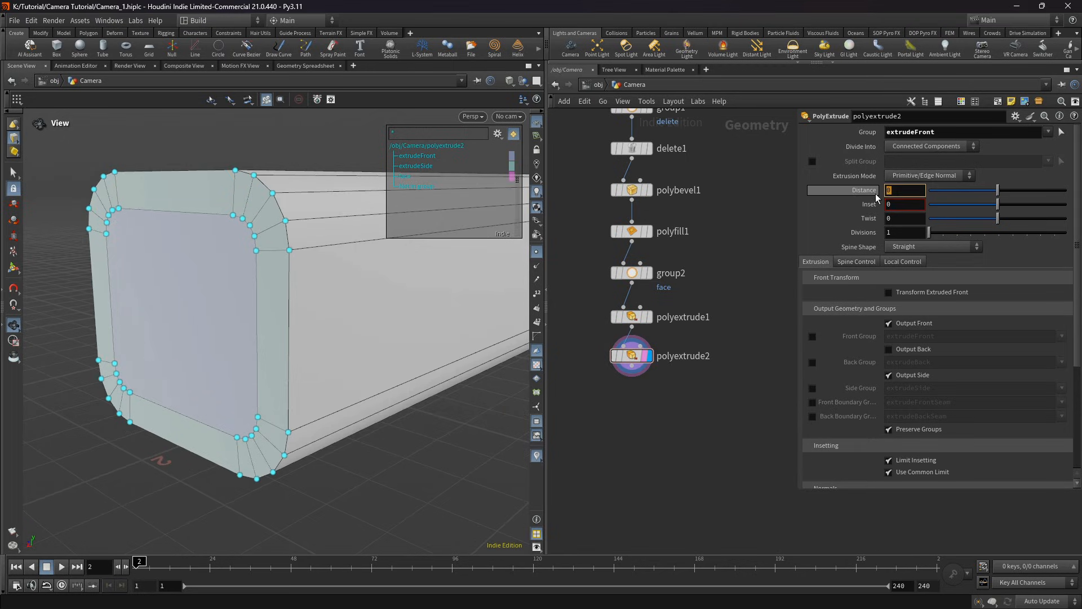
mouse_move(875, 194)
type("-0.")
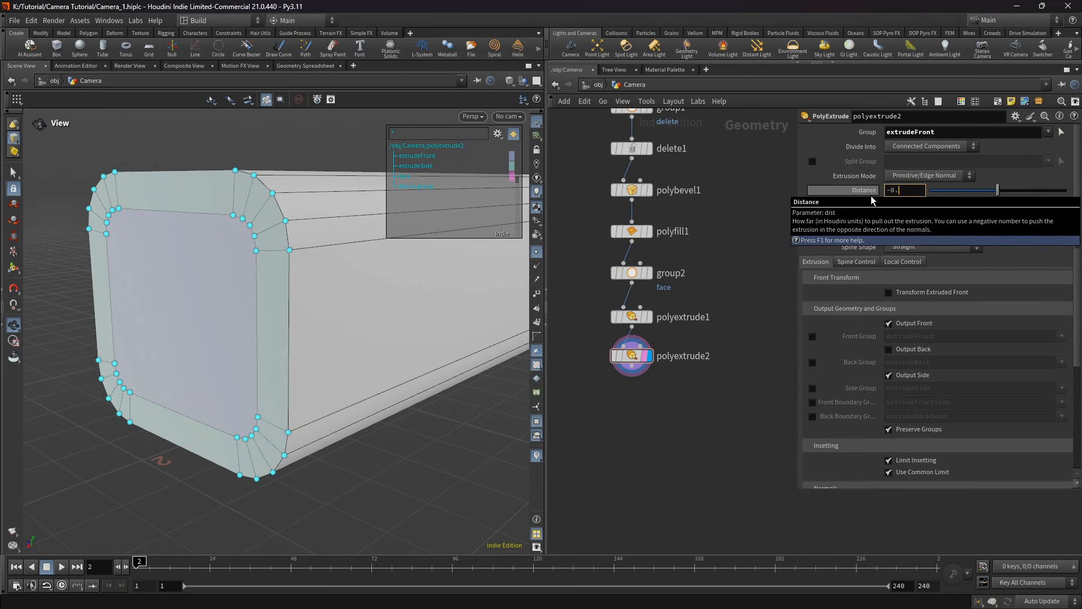
type("035")
key("Return")
left_click_drag(242, 305, 166, 324)
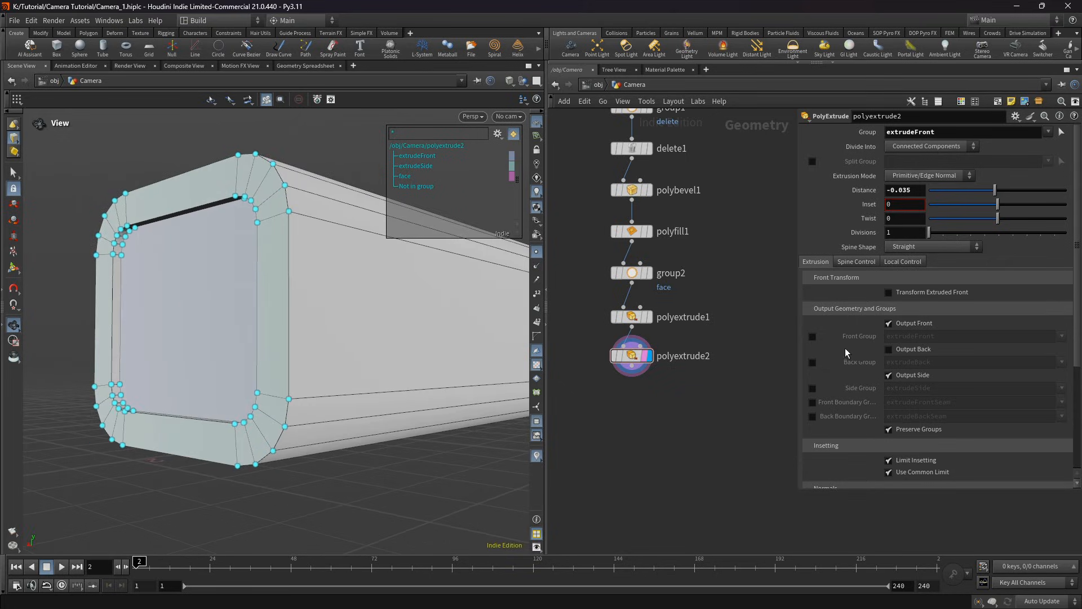
left_click(812, 337)
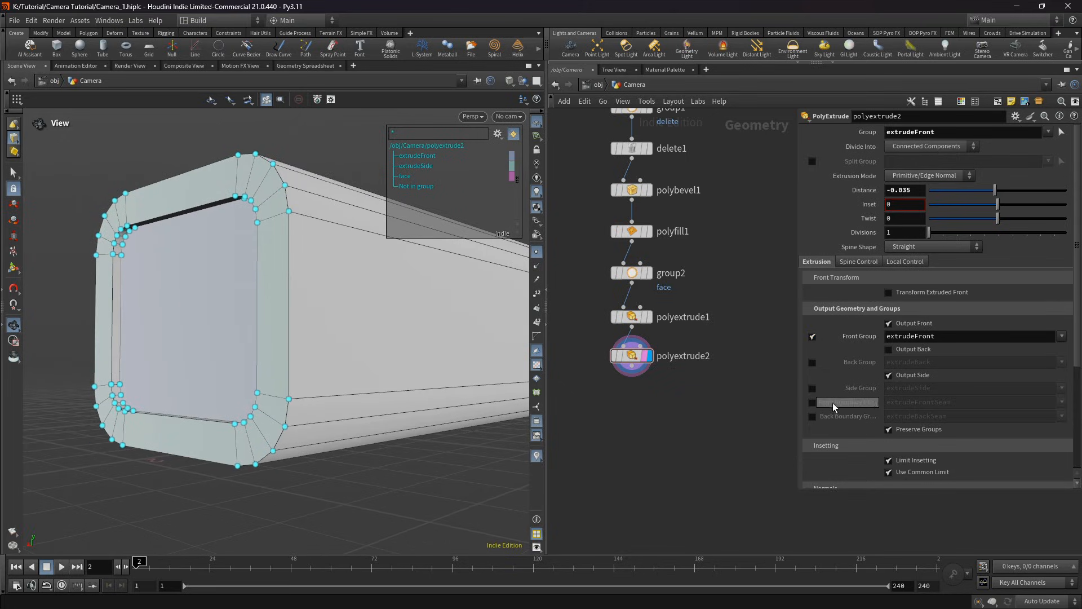
left_click(813, 388)
Step: Append a Null node named Base after the second PolyExtrude and color it green
middle_click_drag(649, 405, 655, 396)
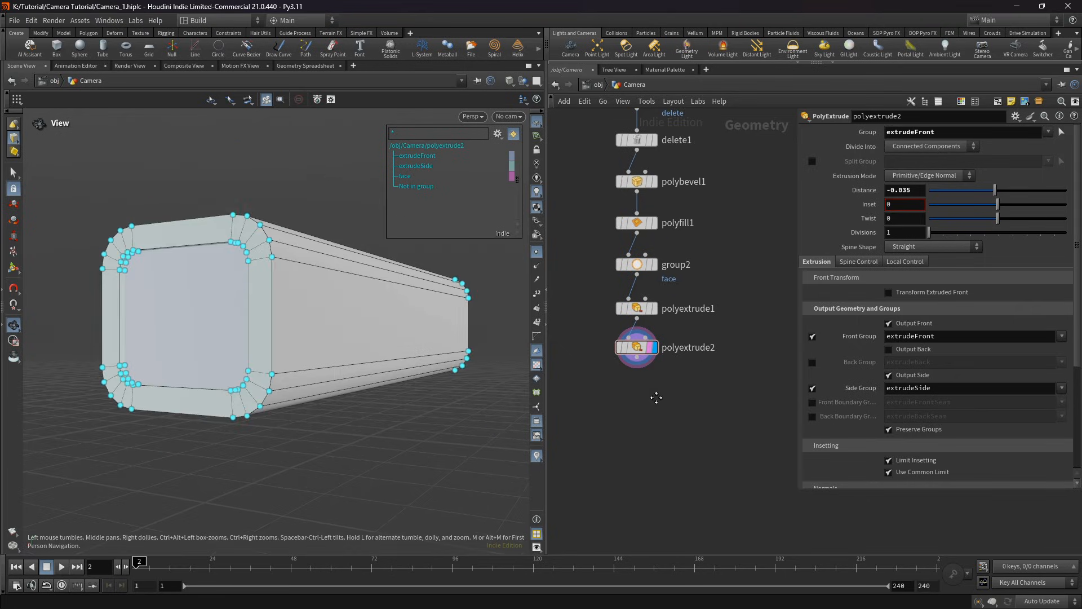
key("Tab")
type("null")
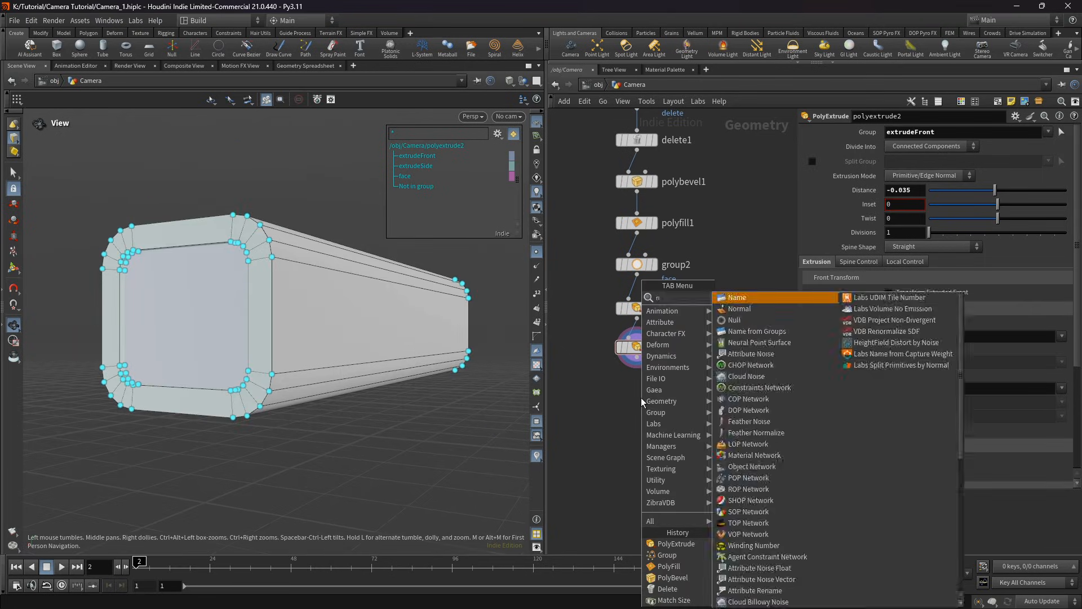
key("Return")
key("Return")
type("Base")
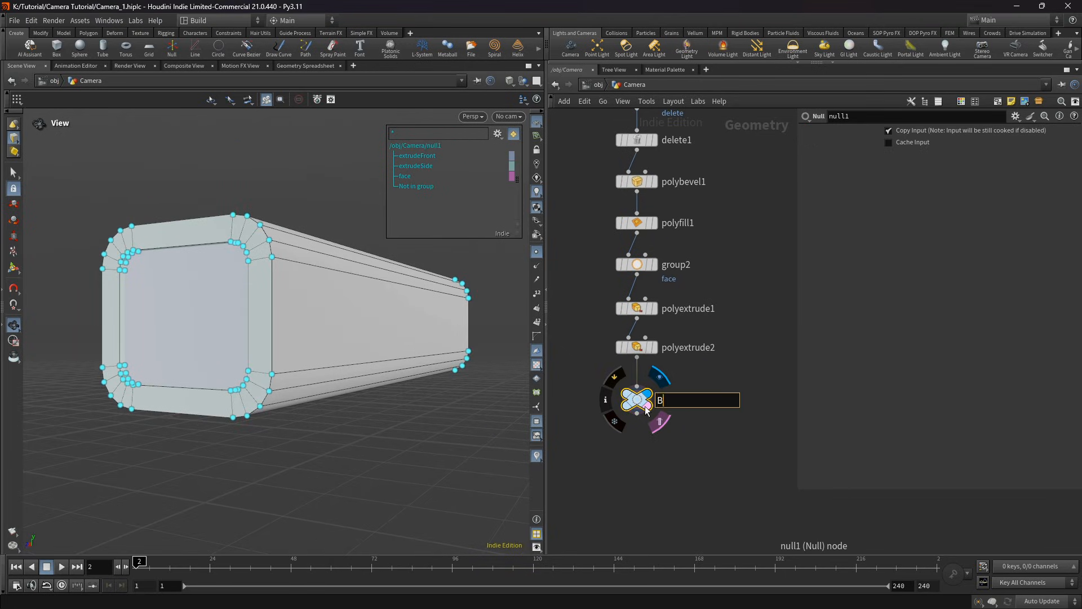
key("Return")
key("c")
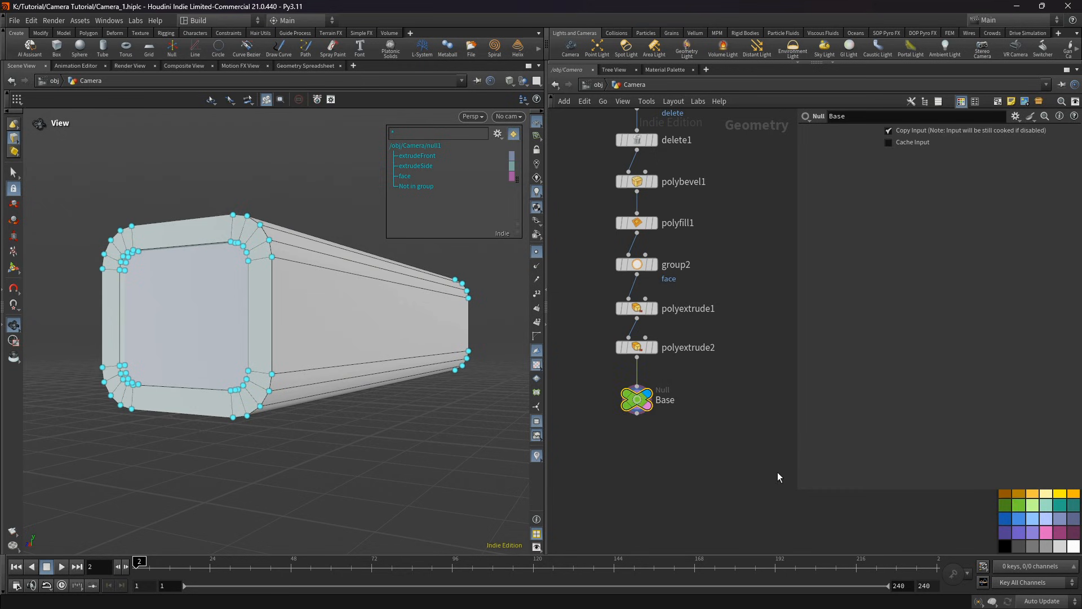
left_click(777, 473)
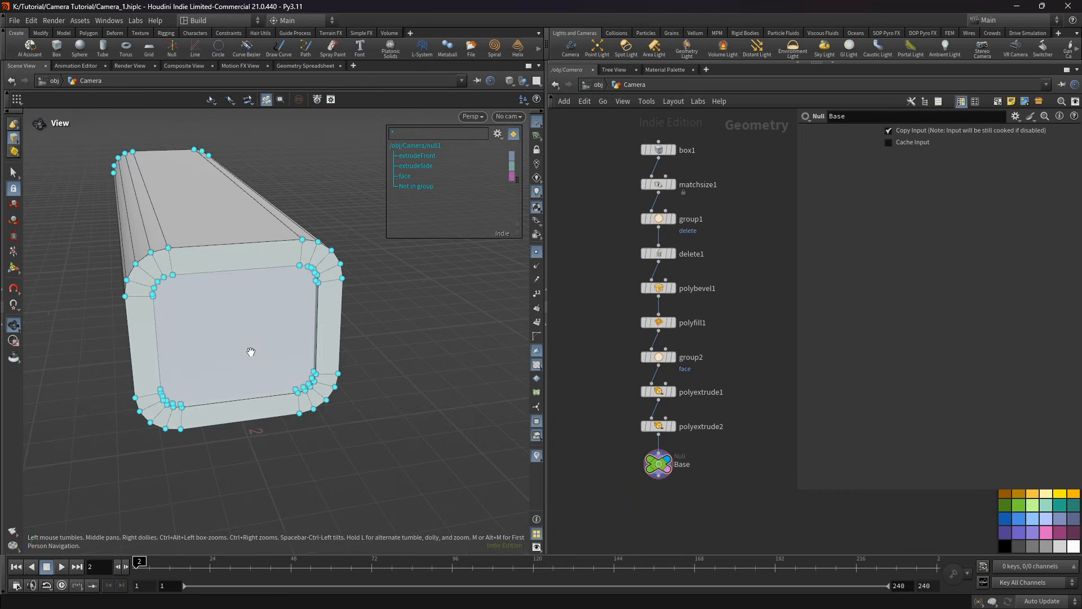
Step: Add a Split node on a branch below the Base null and display it
mouse_move(251, 352)
left_mouse_down()
mouse_move(261, 363)
mouse_move(203, 355)
mouse_move(246, 348)
mouse_move(258, 367)
mouse_move(225, 374)
mouse_move(186, 333)
mouse_move(192, 347)
mouse_move(287, 354)
mouse_move(265, 355)
left_mouse_up()
middle_click_drag(718, 472, 751, 335)
key("Tab")
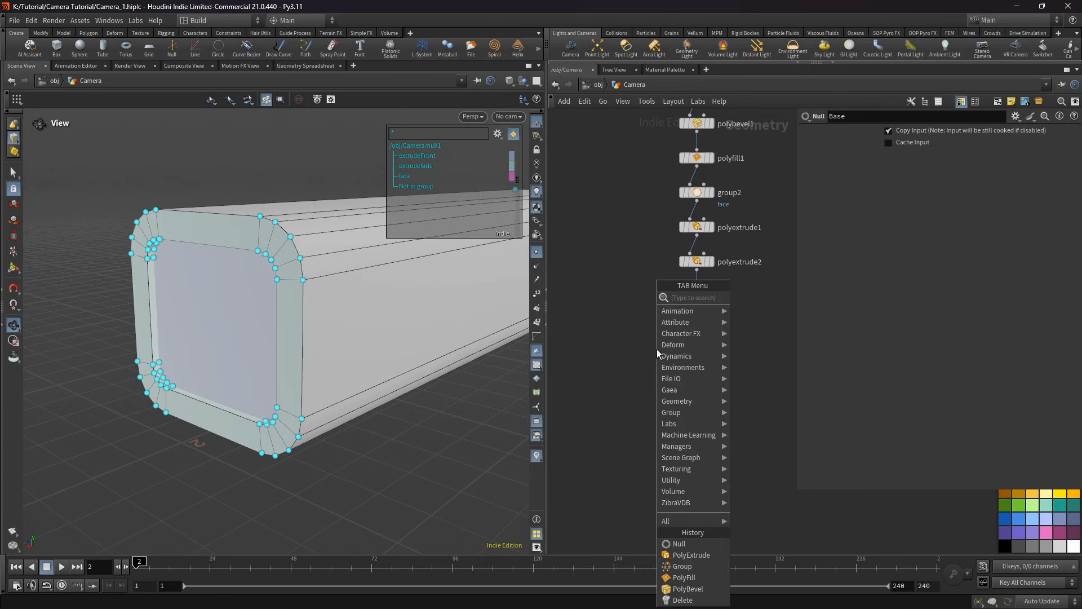
type("bla")
key("Return")
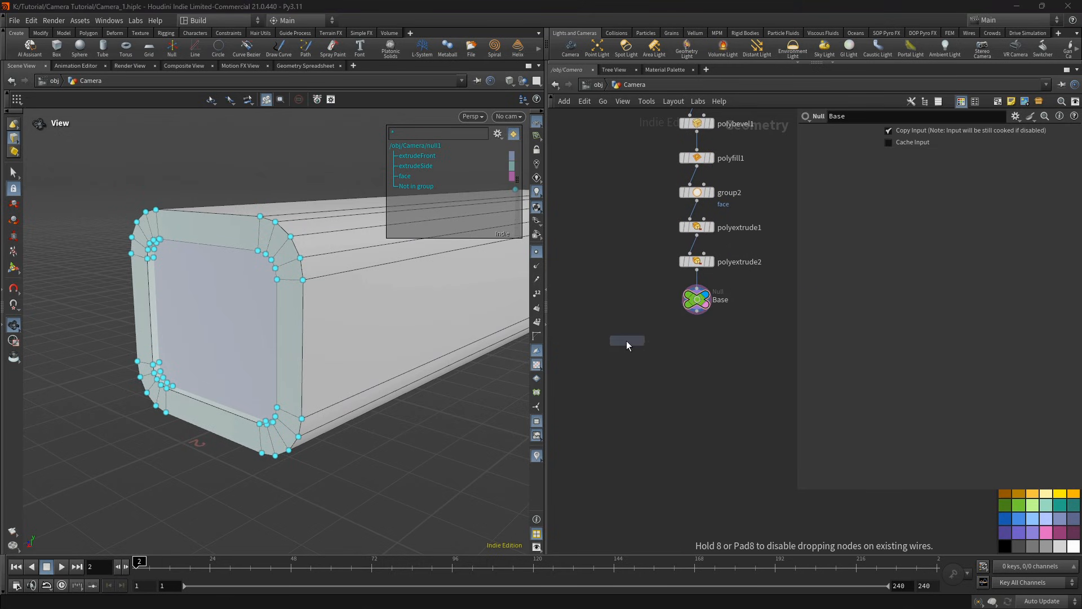
left_click(624, 341)
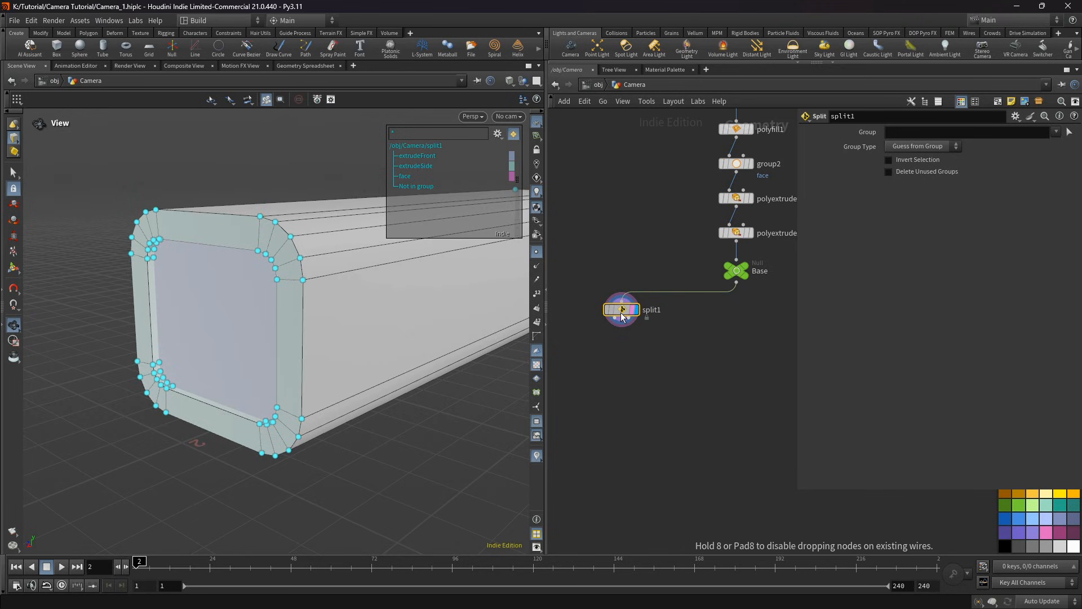
left_click_drag(258, 325, 231, 305)
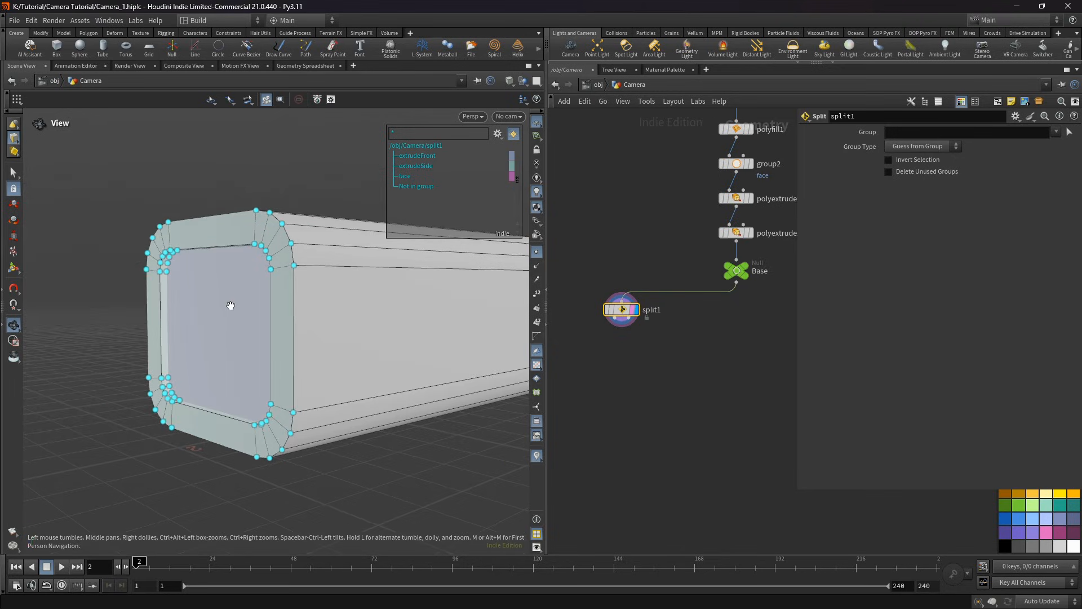
Step: Set the Split node's group to extrudeFront to isolate the recessed front face
left_click_drag(216, 309, 231, 307)
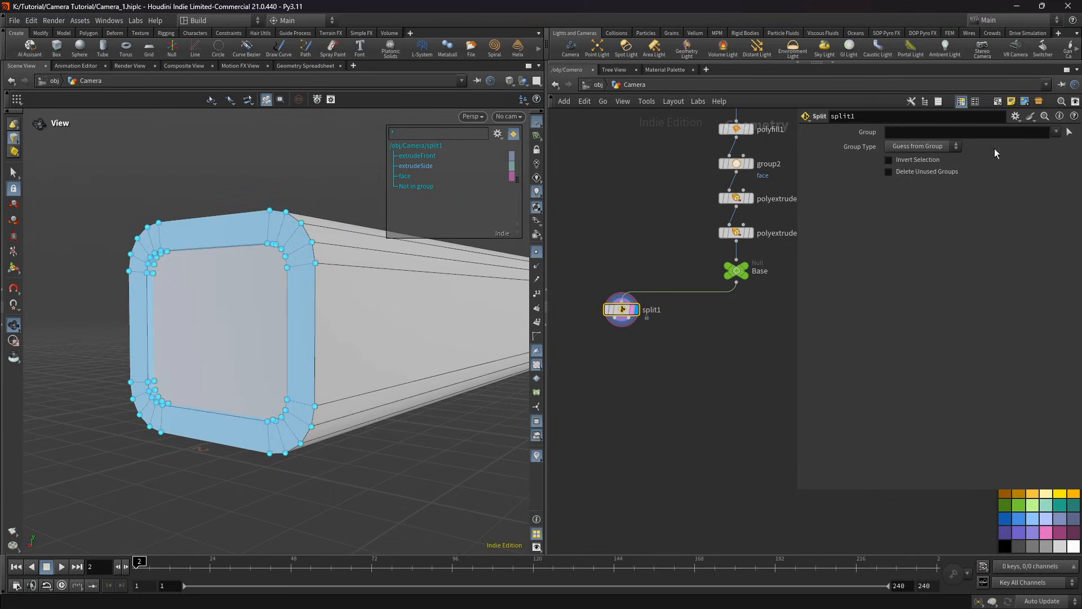
left_click(1056, 133)
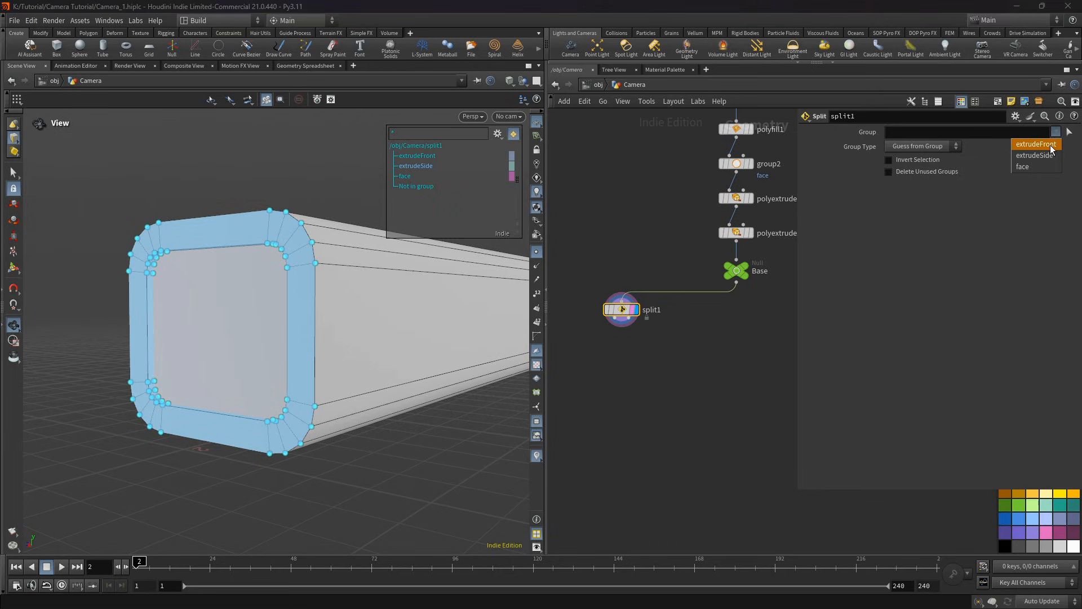
left_click(1051, 144)
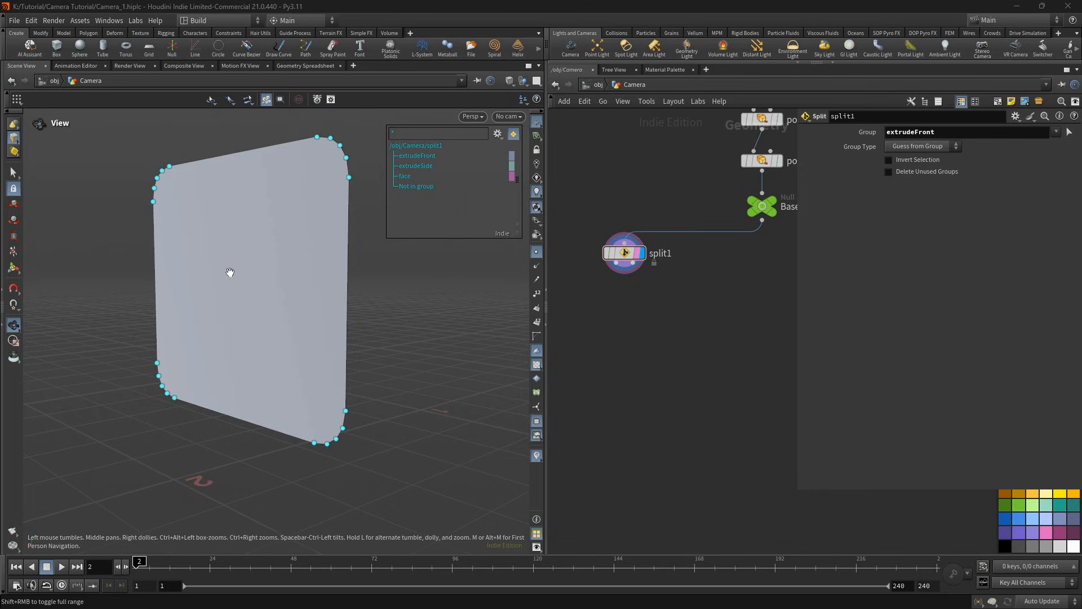
left_click_drag(229, 271, 349, 301)
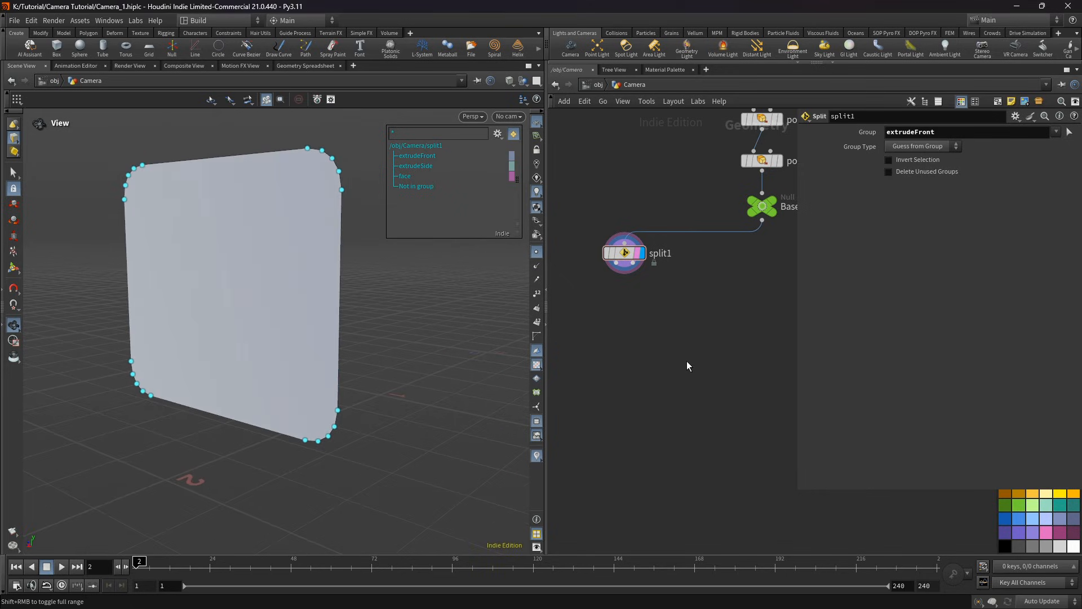
Step: Append a PolyExtrude to the Split's first output, set its inset to 0.01, and disable Output Front to leave a thin frame
key("Tab")
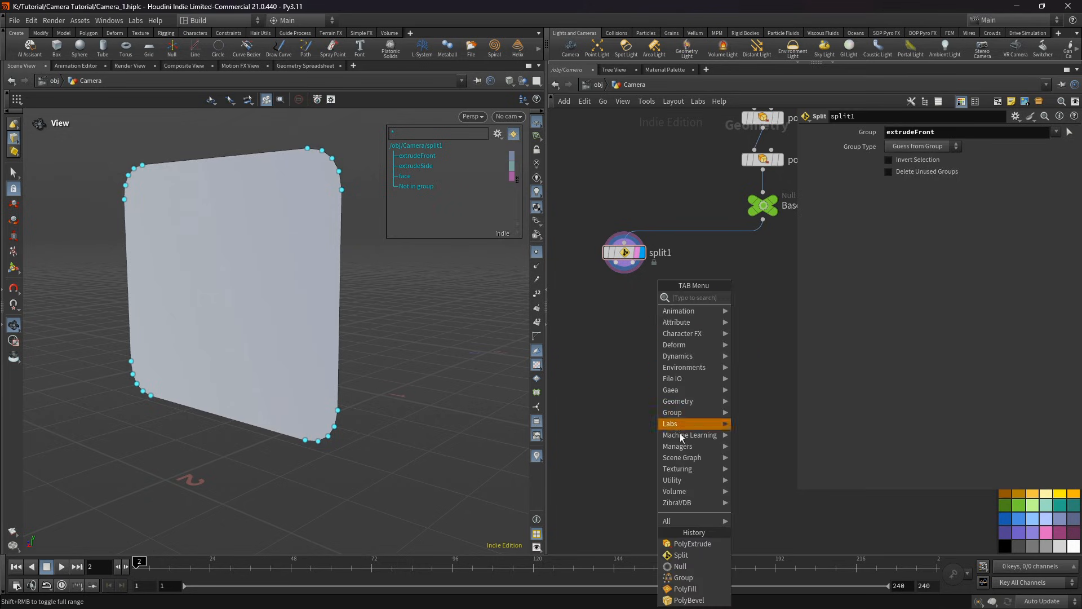
left_click(688, 541)
left_click(627, 303)
left_click(641, 303)
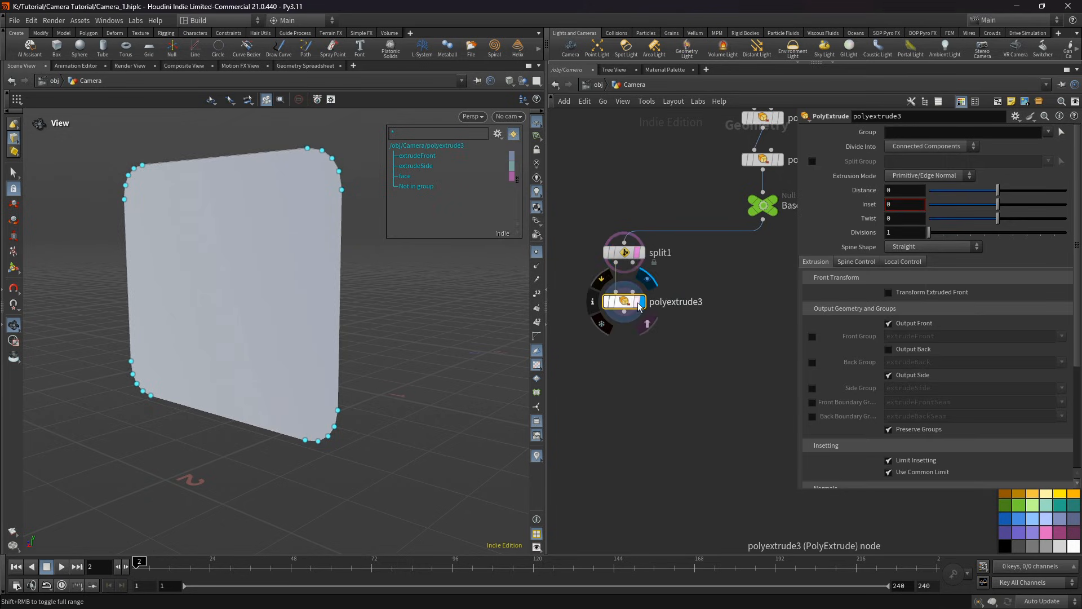
left_click(894, 206)
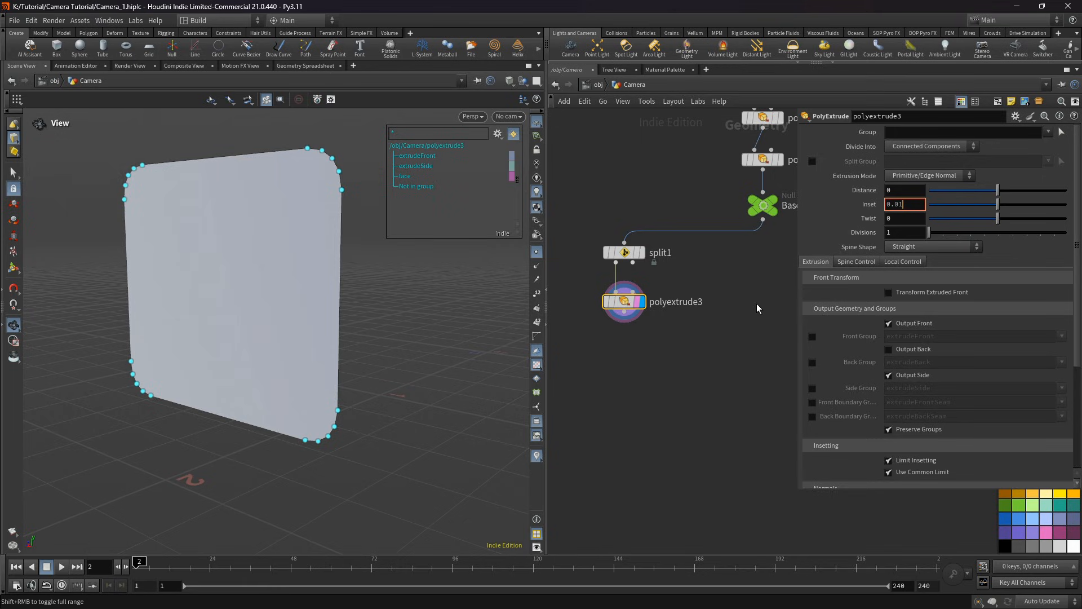
key("Return")
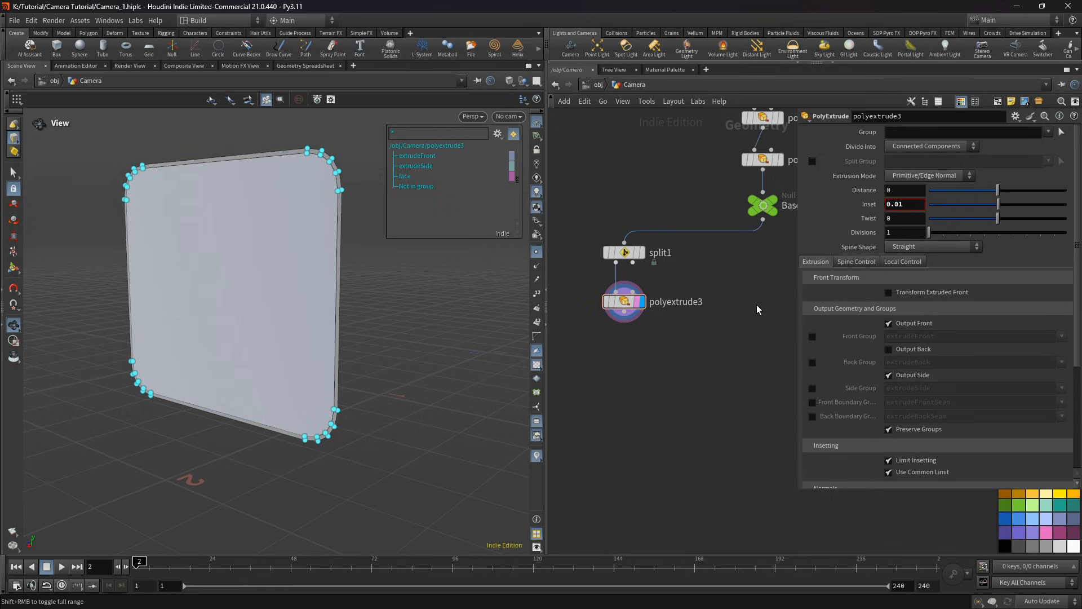
left_click(904, 323)
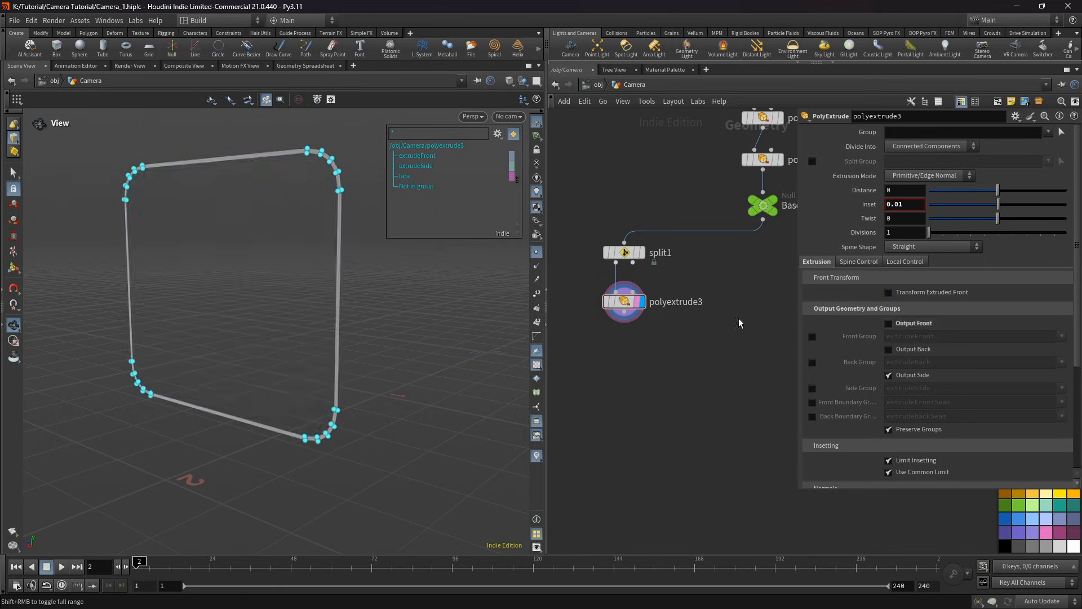
left_click_drag(283, 232, 293, 245)
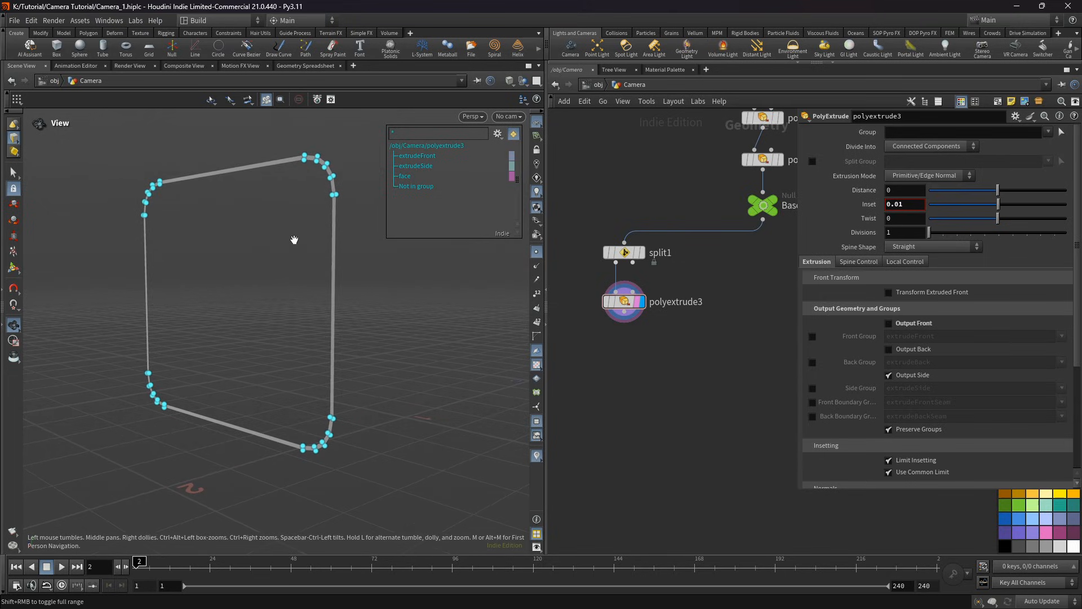
left_click_drag(293, 245, 285, 252)
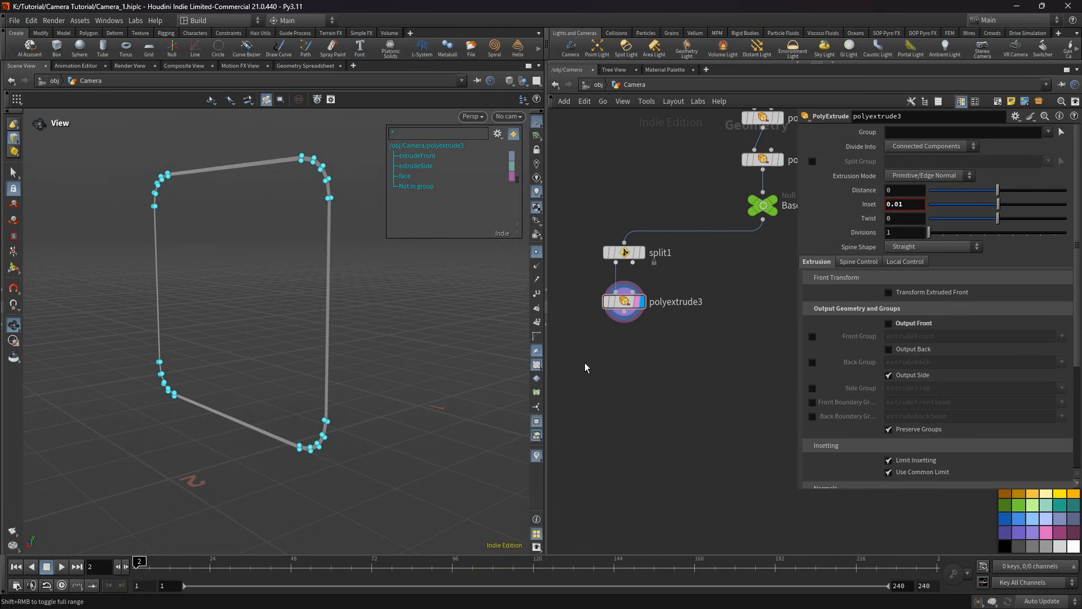
Step: Append and display another PolyExtrude below the frame extrusion, with a distance of 0.005
key("Tab")
left_click(631, 543)
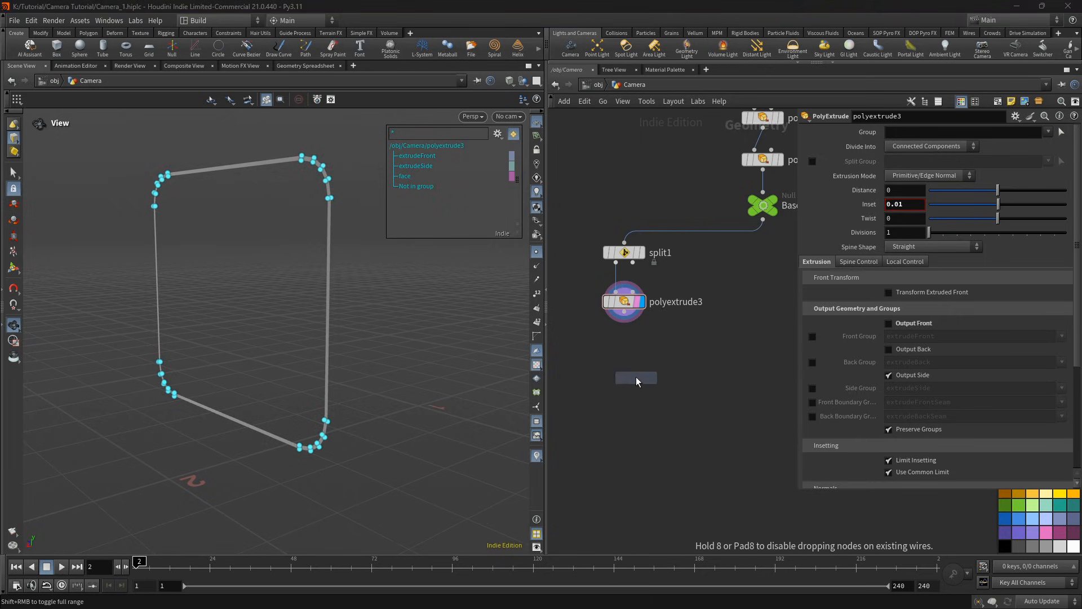
left_click(631, 357)
left_click(624, 324)
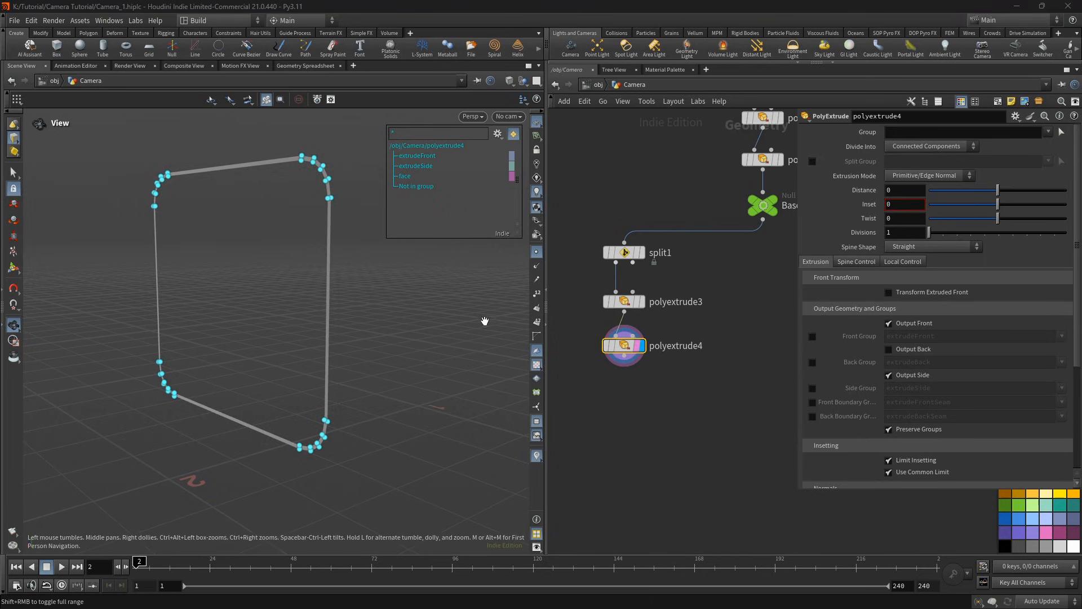
left_click(899, 192)
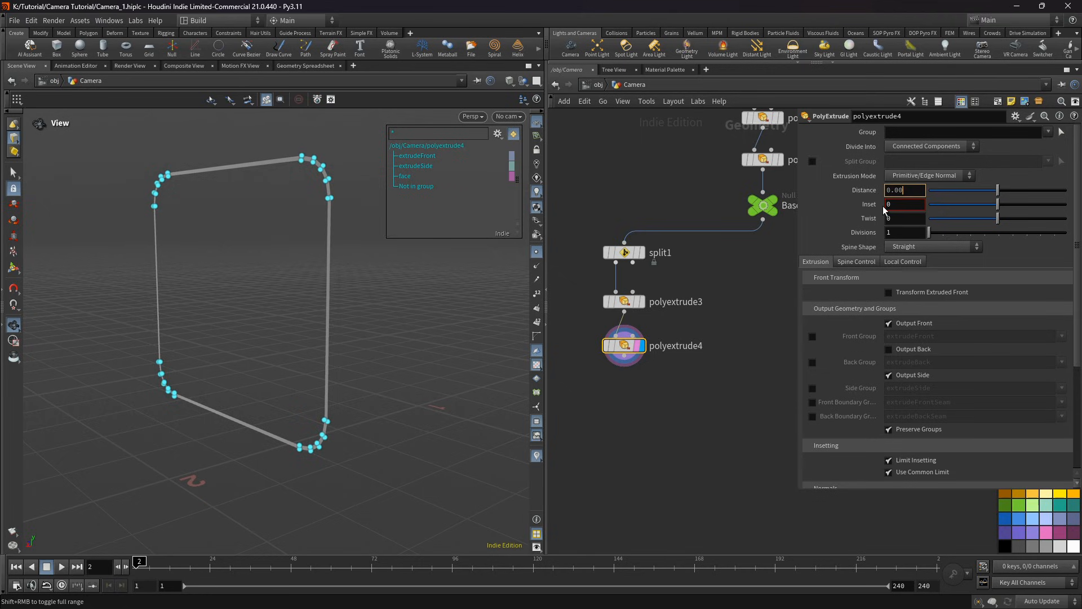
type(".005")
key("Return")
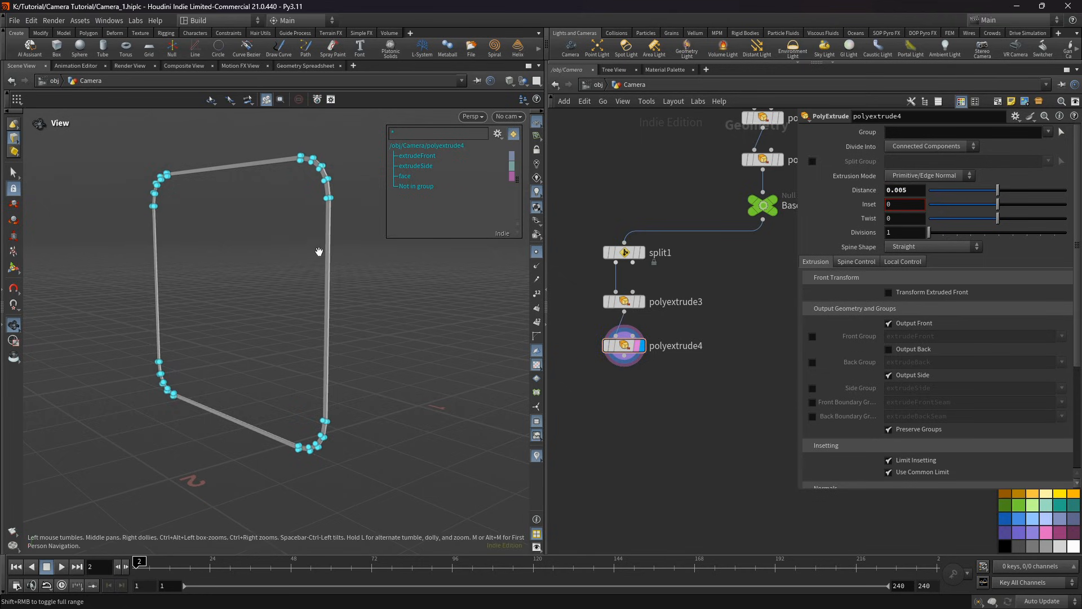
scroll(323, 278, "up", 2)
left_click_drag(324, 278, 293, 271)
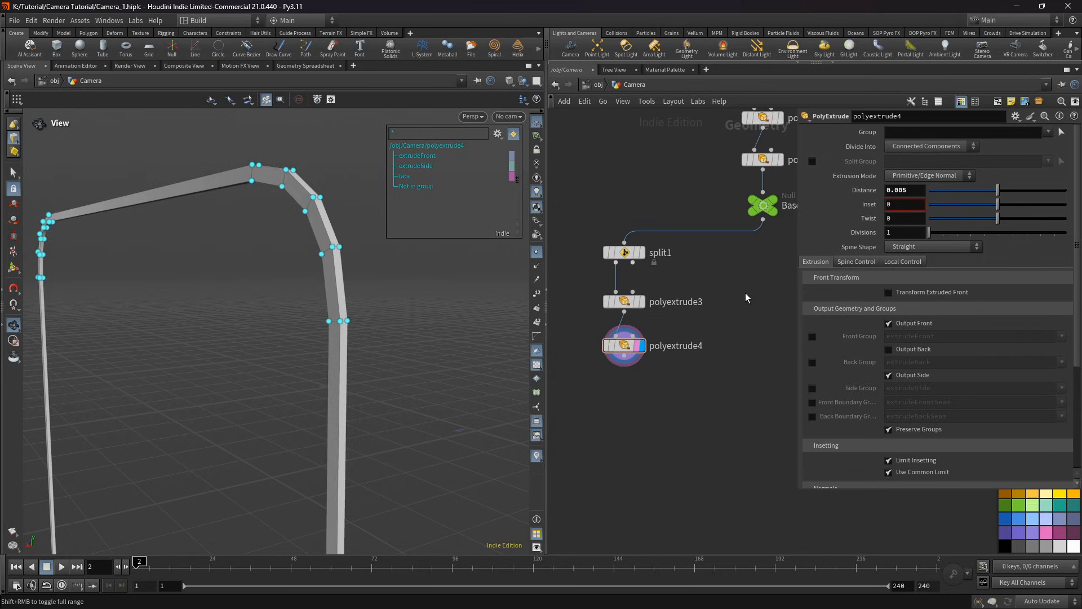
left_click_drag(284, 313, 280, 255)
Step: Append a Null named Glass_Fame after the frame's last PolyExtrude and color it green
middle_click_drag(615, 408, 623, 364)
left_click_drag(624, 364, 631, 207)
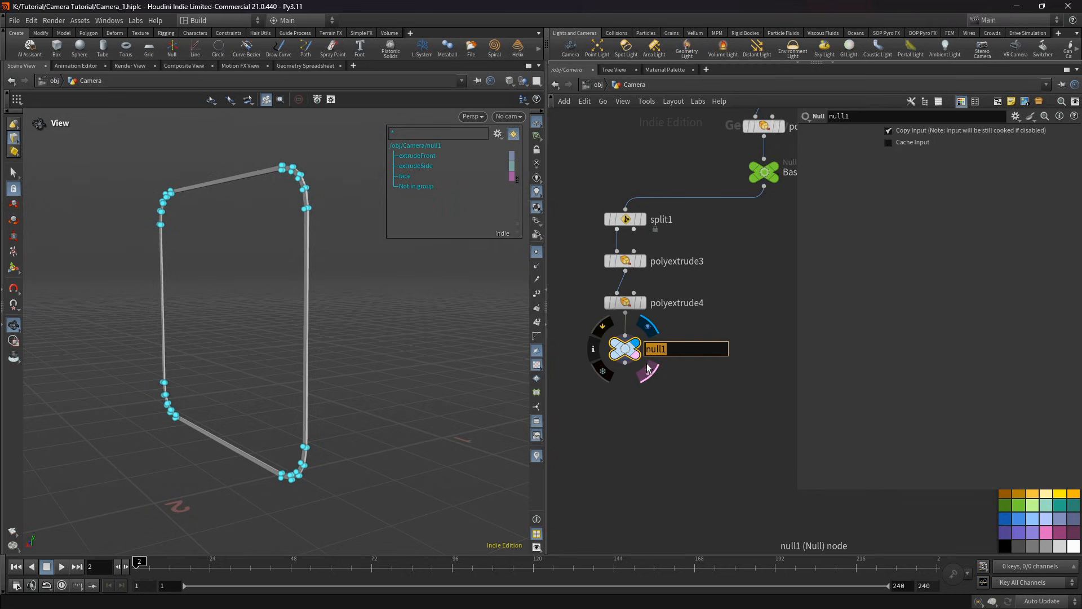
type("Glass_Fame")
key("Return")
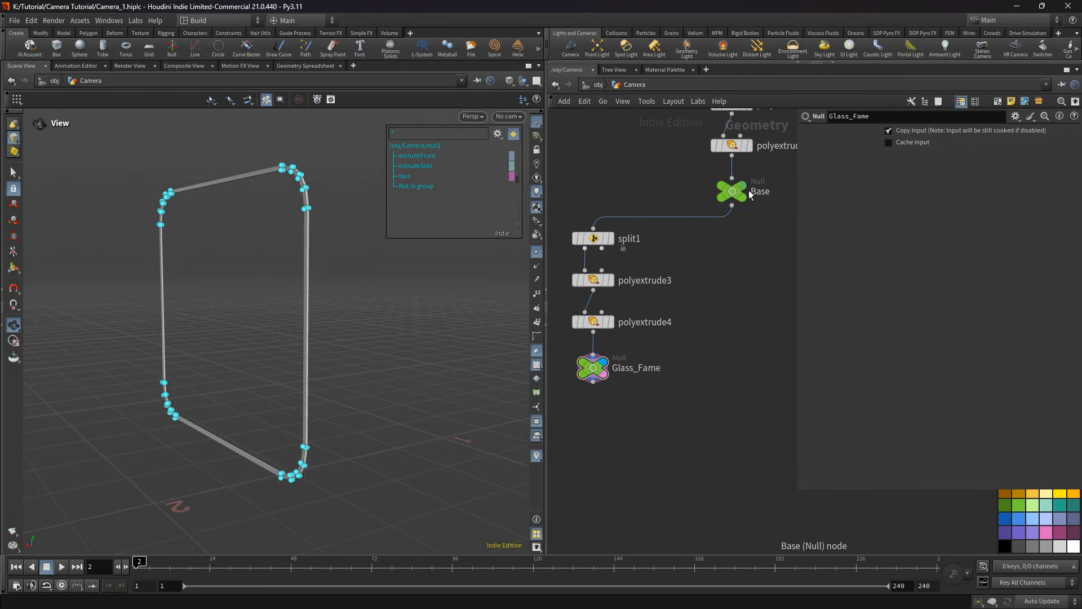
Step: Display the Base null, and add a second Split node directly below it with its display on
key("r")
left_click(744, 194)
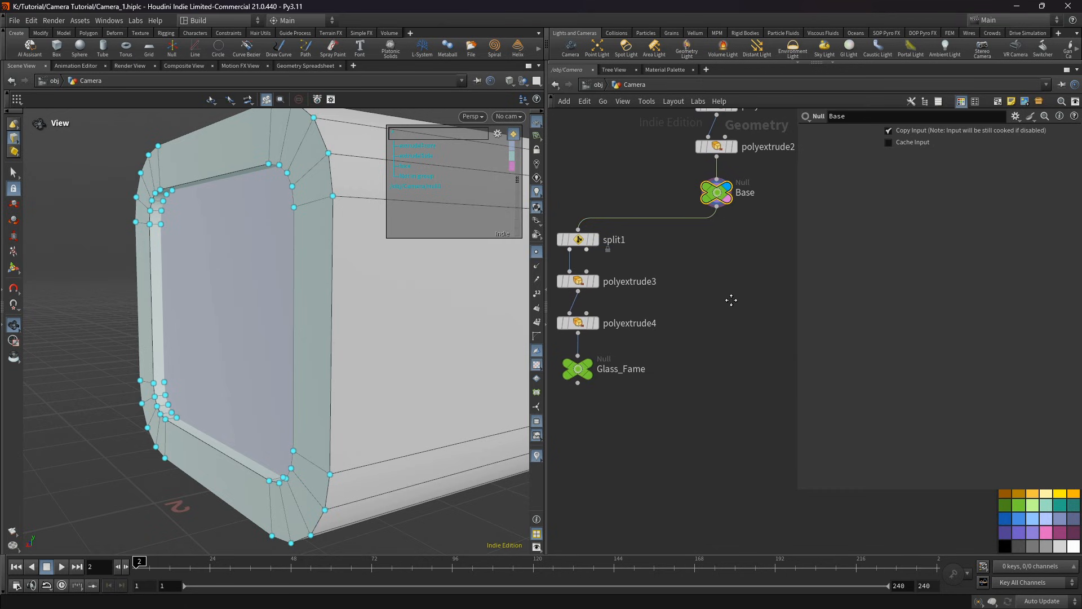
key("Tab")
left_click(746, 567)
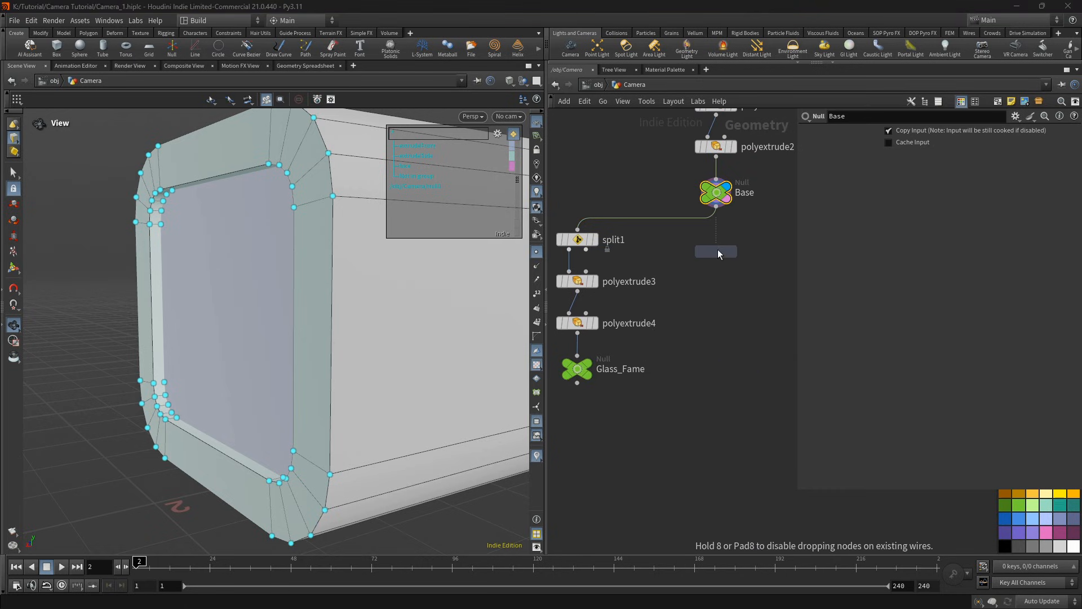
left_click(712, 242)
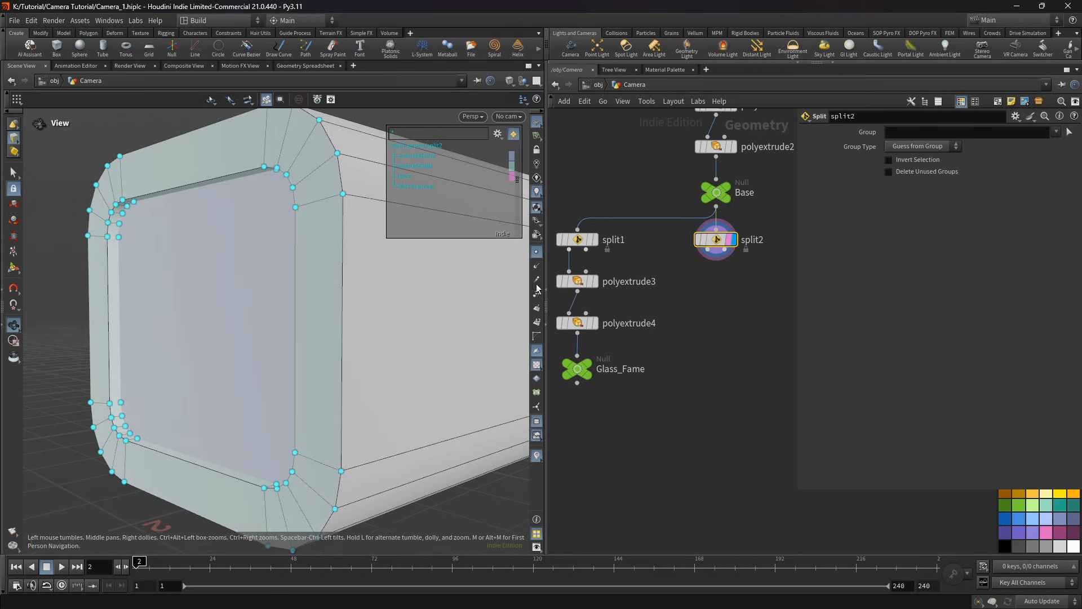
Step: Set the second Split node's group to extrudeSide to isolate the front rim faces
left_click(1057, 133)
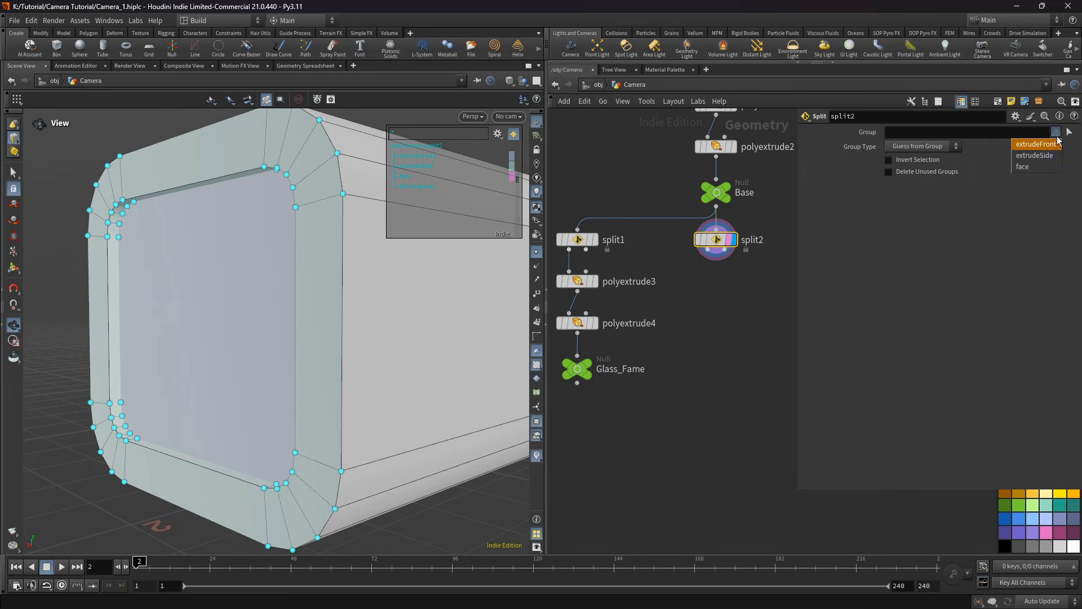
left_click(1050, 146)
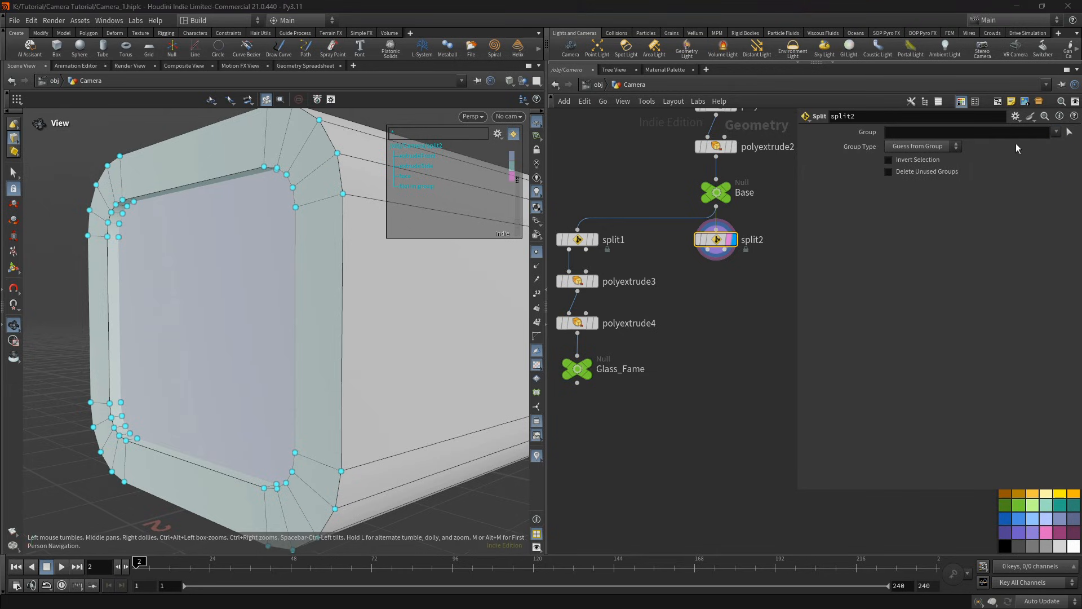
left_click(1057, 133)
left_click(1038, 153)
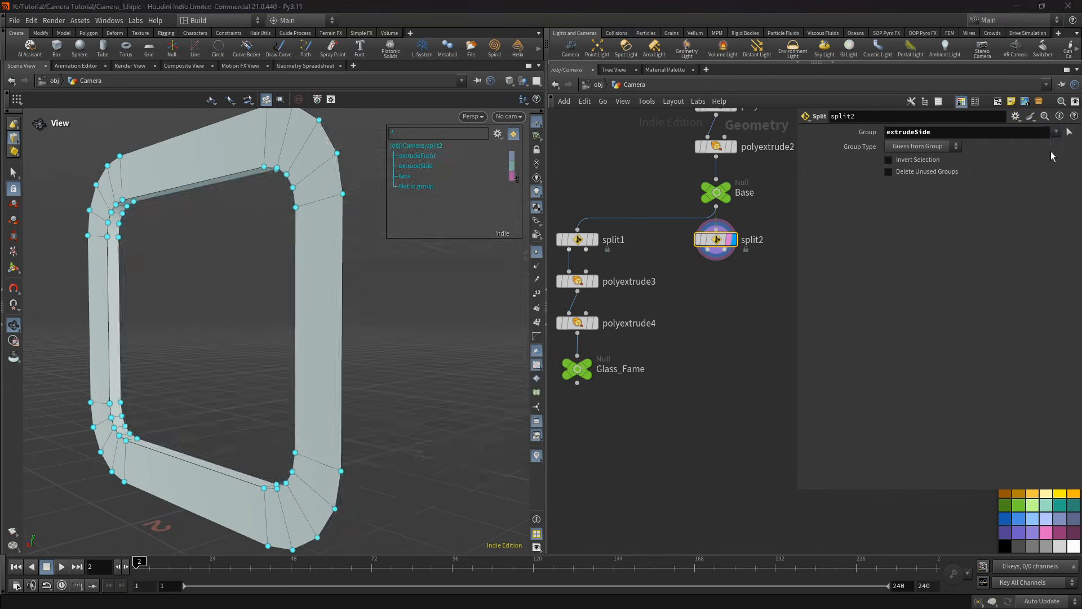
middle_click_drag(192, 349, 193, 353)
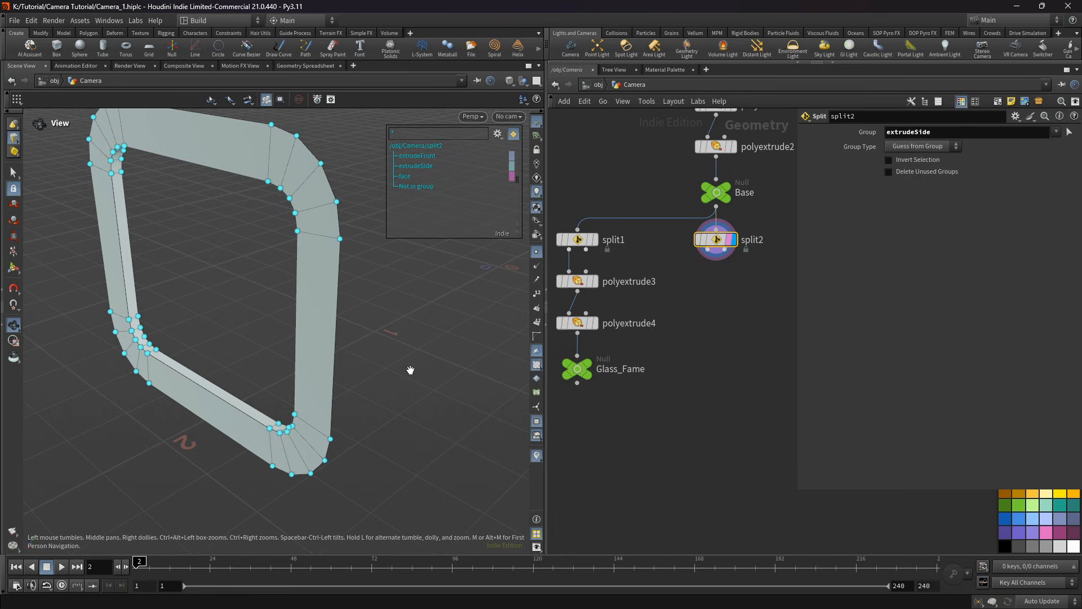
Step: Append a Group node to the second Split, disable its Base Group, and enable Keep by Normals
key("Tab")
type("gr")
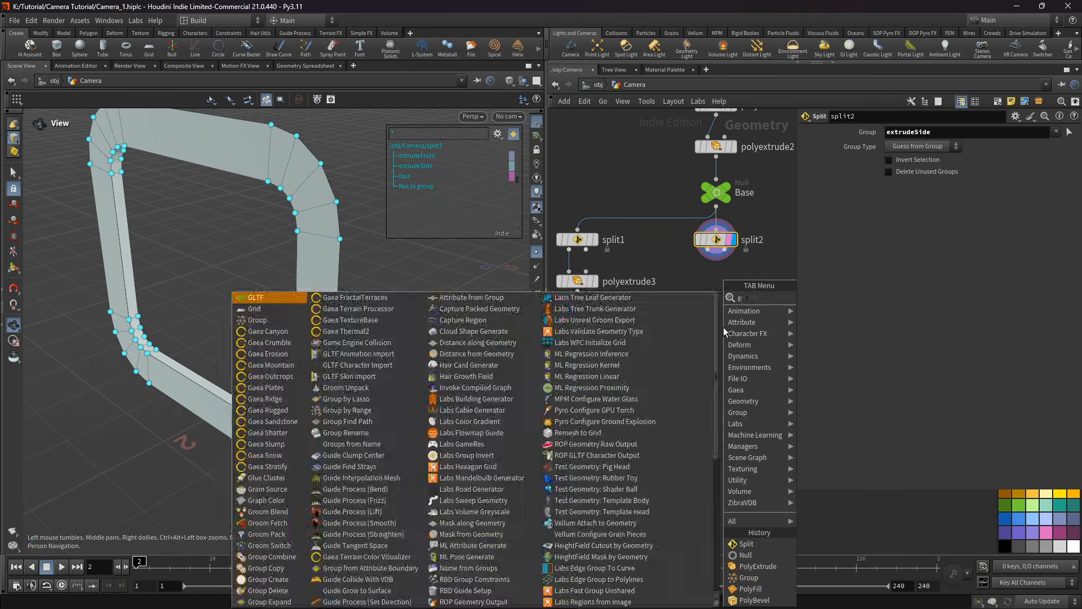
left_click(830, 410)
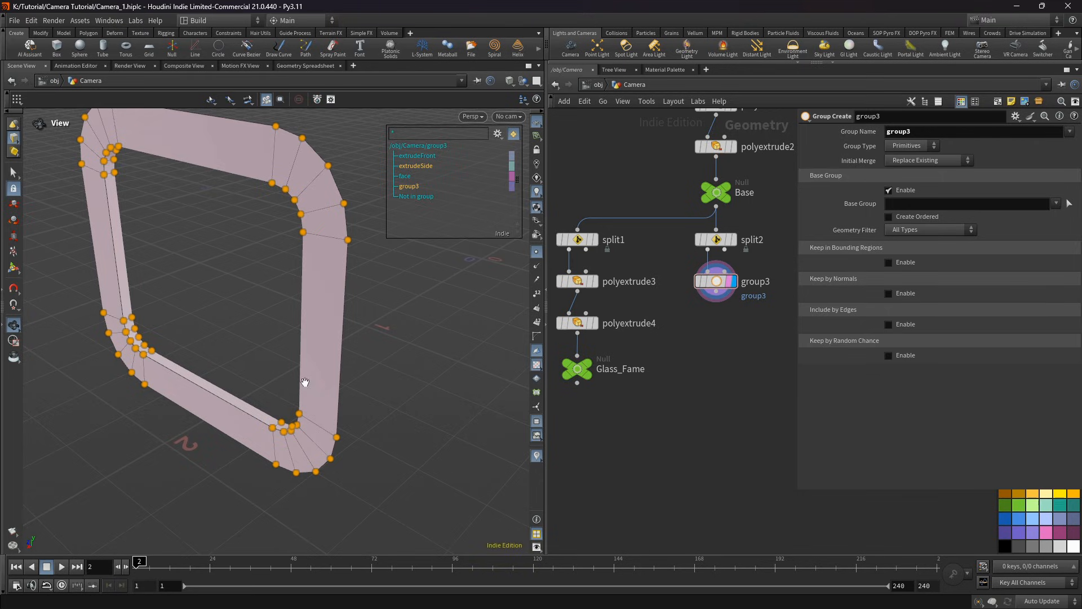
left_click(889, 190)
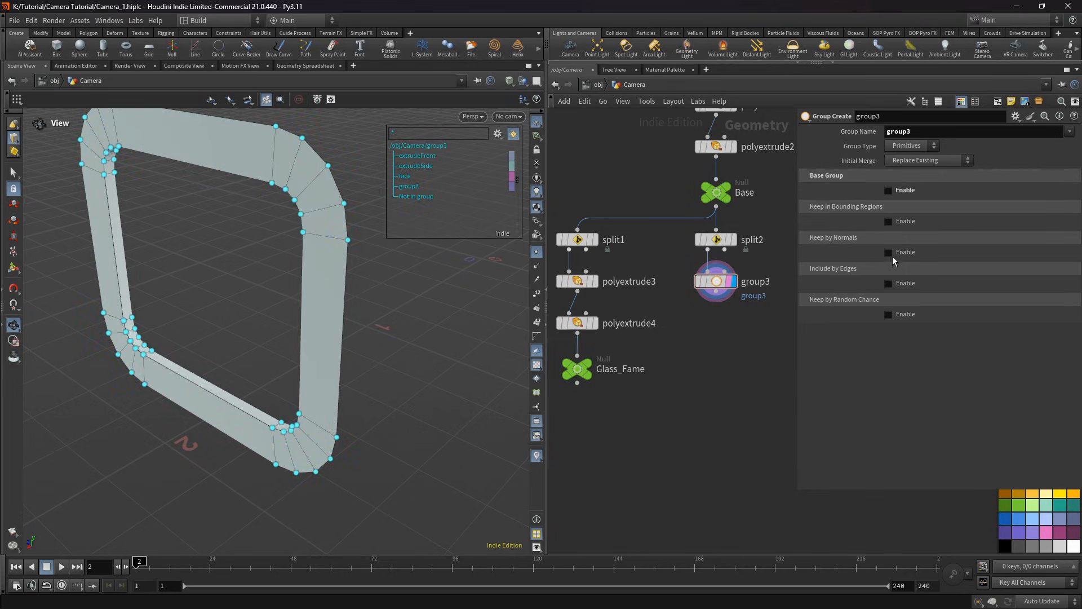
left_click(890, 252)
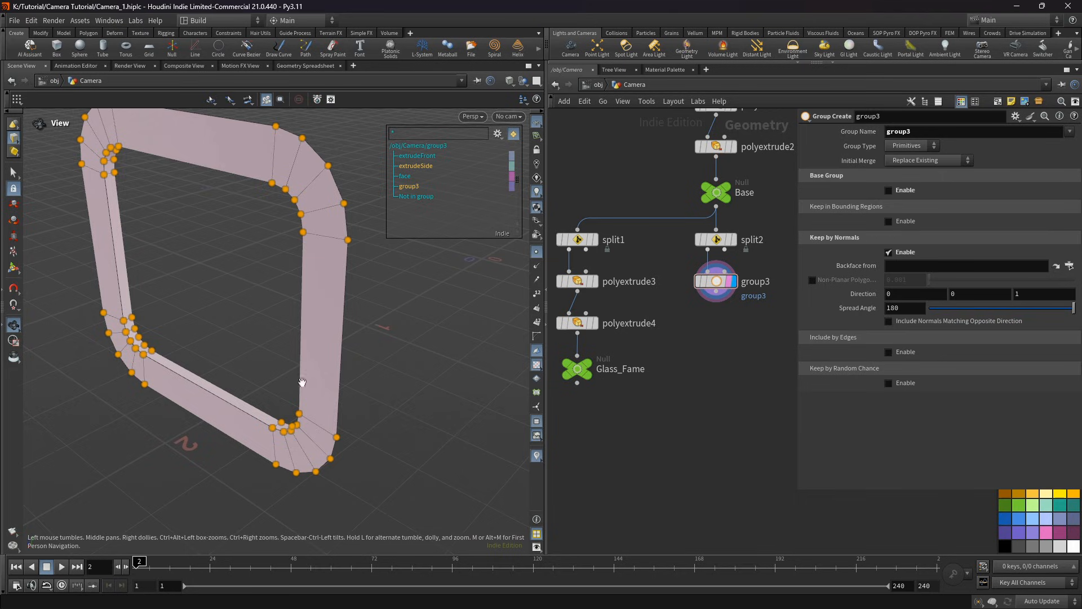
left_click_drag(201, 344, 225, 355)
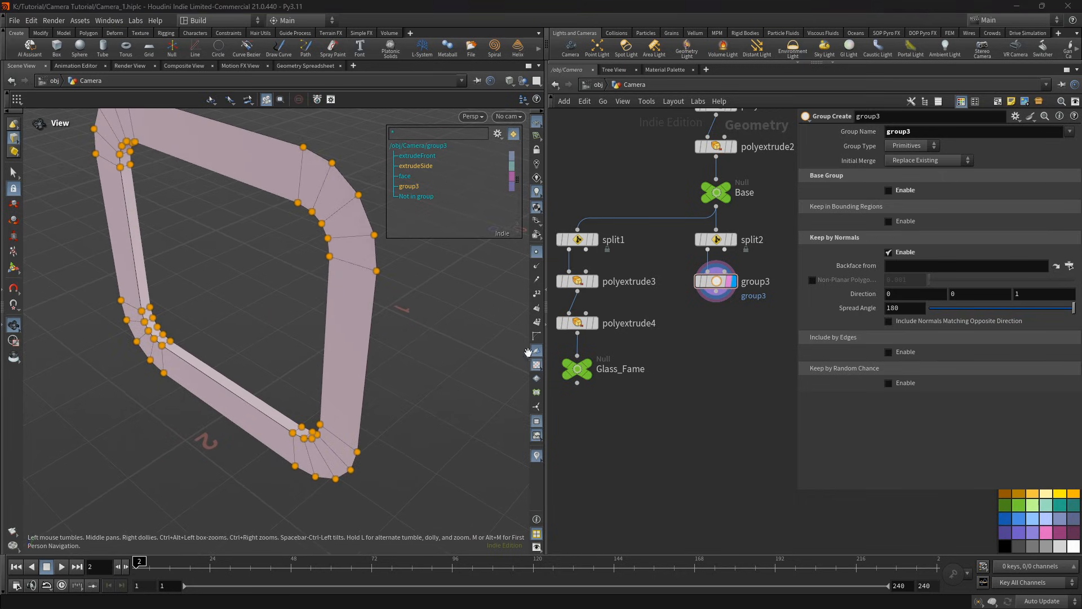
Step: Set the group's normal spread angle to 80 and its direction to 0, 1, 0
double_click(902, 308)
type("50")
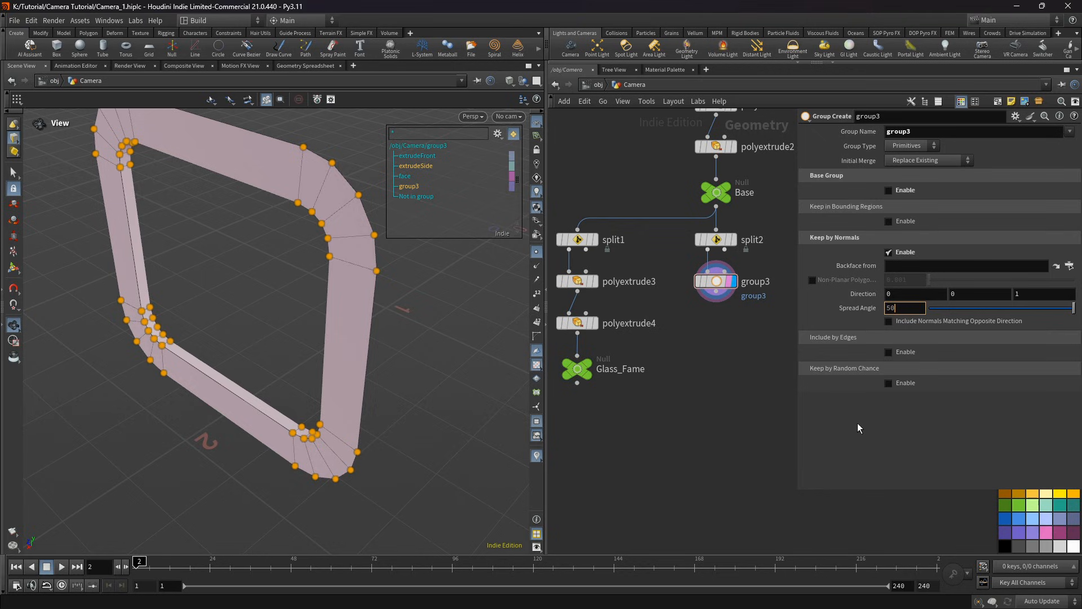
type("80")
key("Return")
double_click(970, 299)
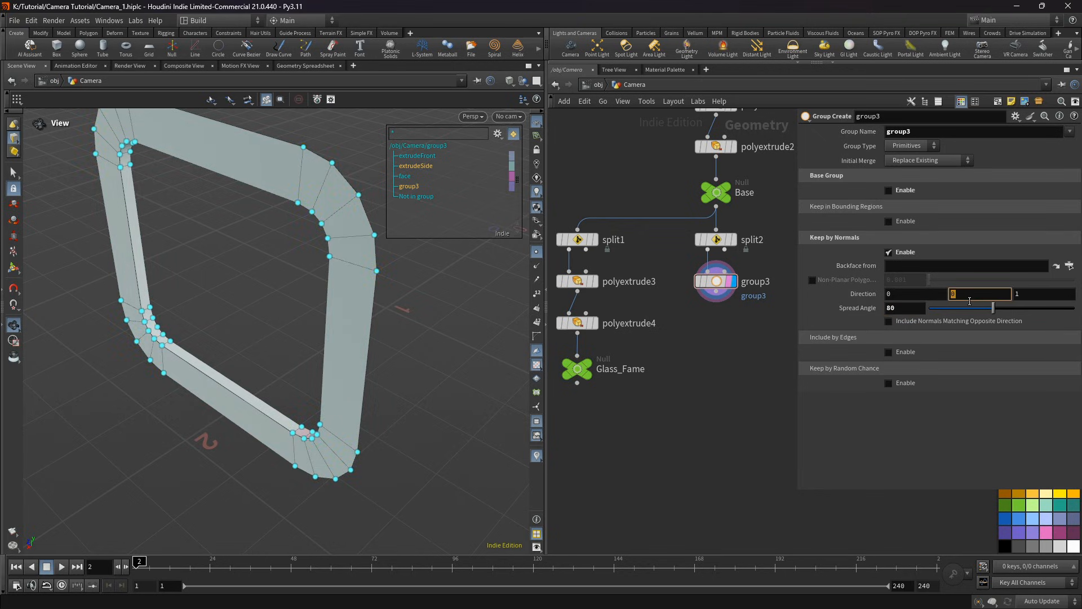
double_click(1015, 295)
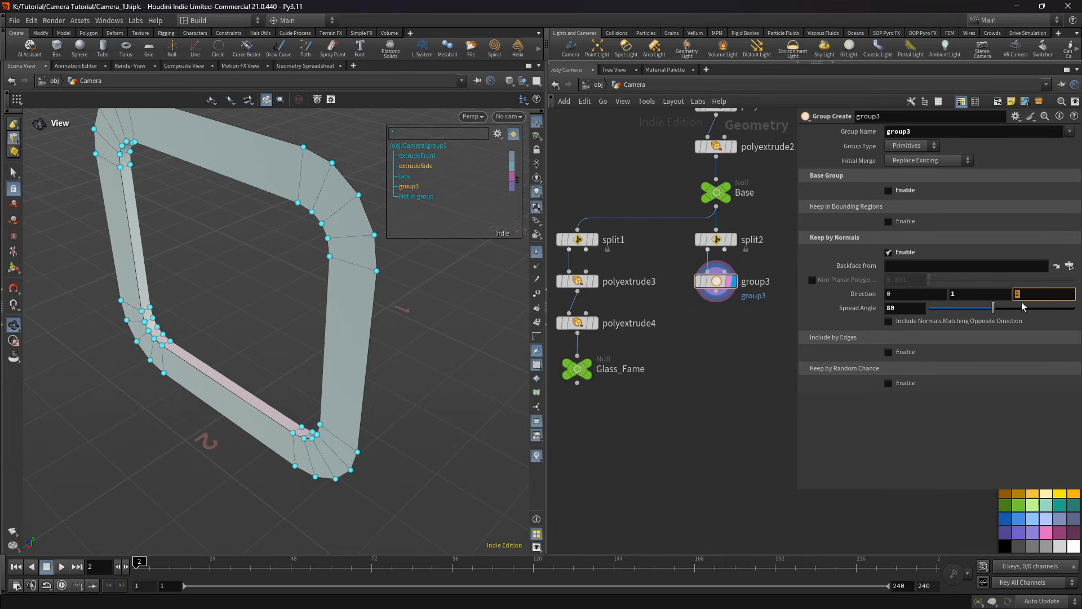
type("0")
key("Return")
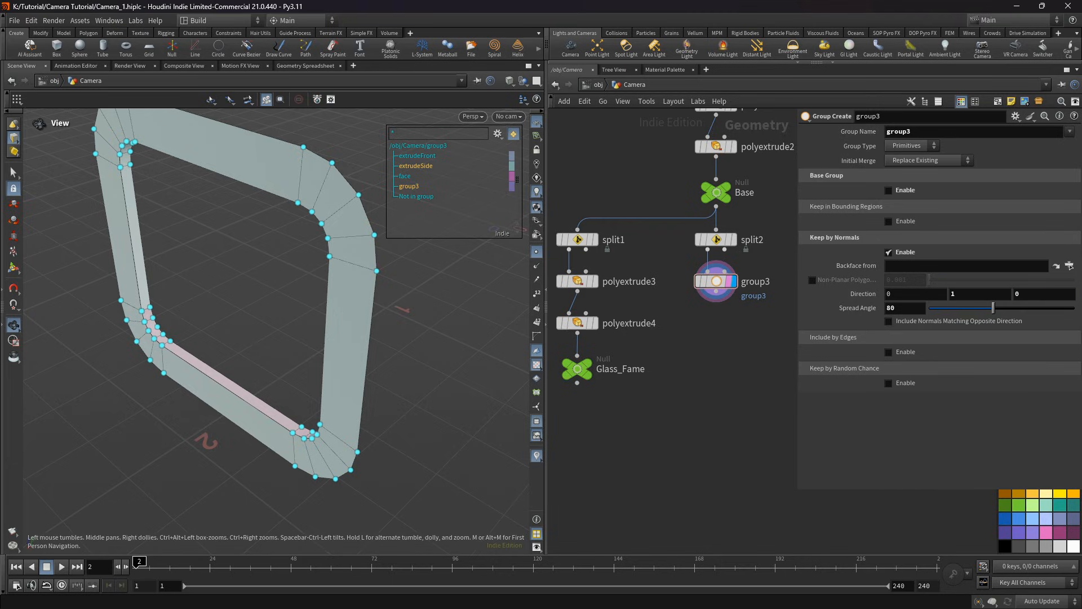
Step: Name the upward-facing face group of the second Split's Group node topface
double_click(894, 132)
type("topf")
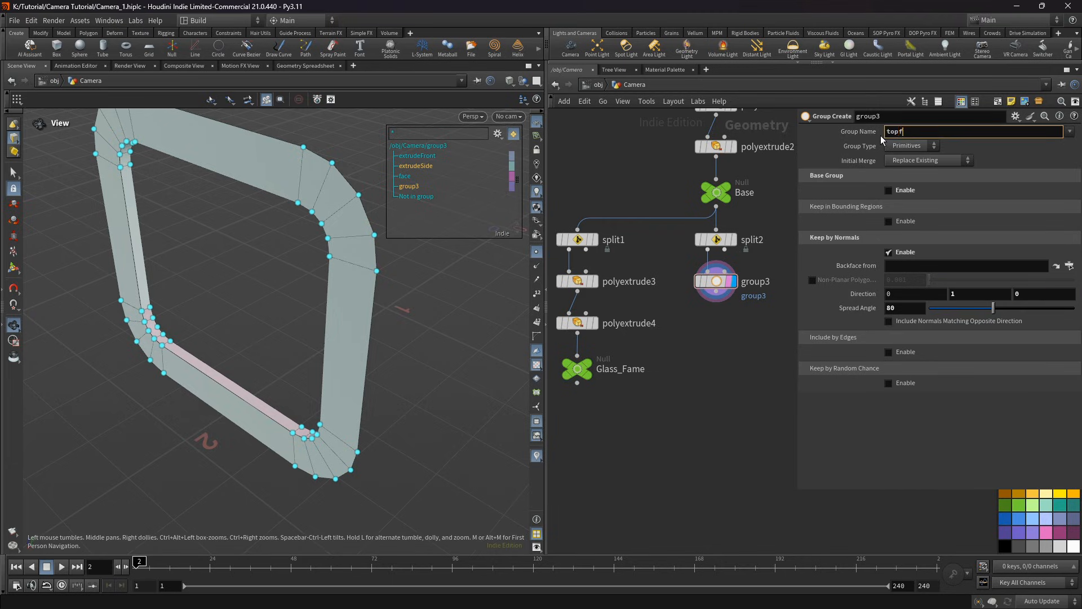
type("ace")
key("Return")
left_click_drag(350, 353, 282, 374)
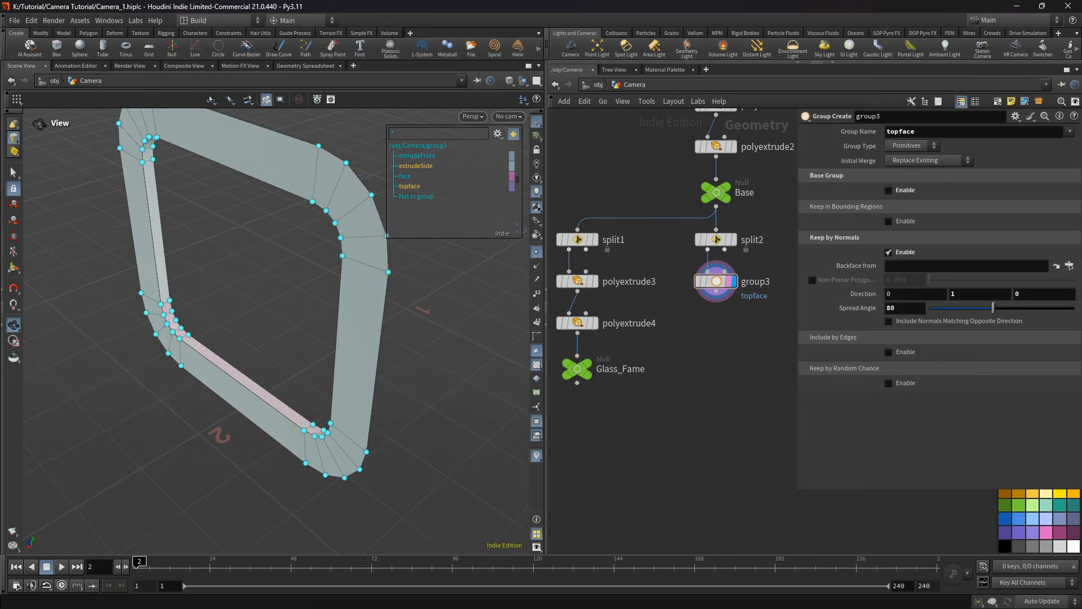
Step: Append a Delete node to the topface group and set it to Delete Non-Selected with group topface
right_click(716, 292)
type("del")
left_click(812, 298)
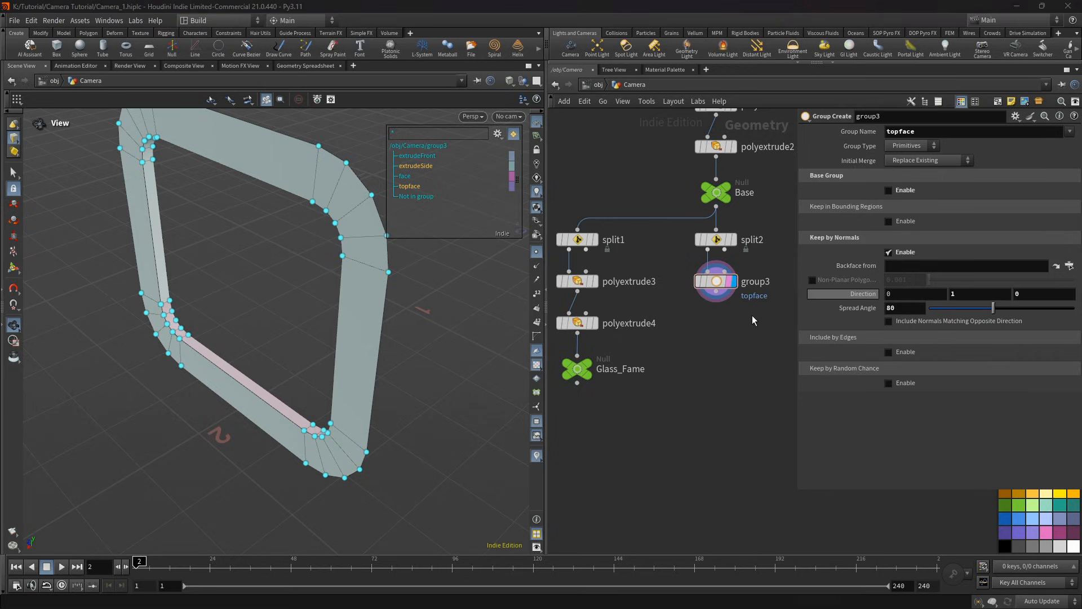
left_click(719, 323)
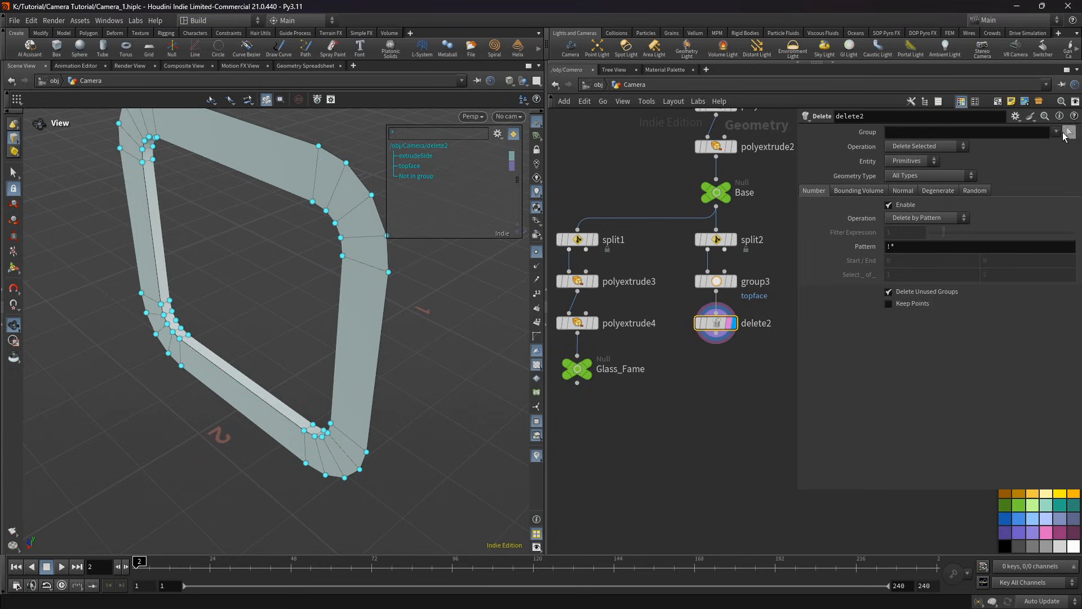
left_click(1056, 132)
left_click(1028, 177)
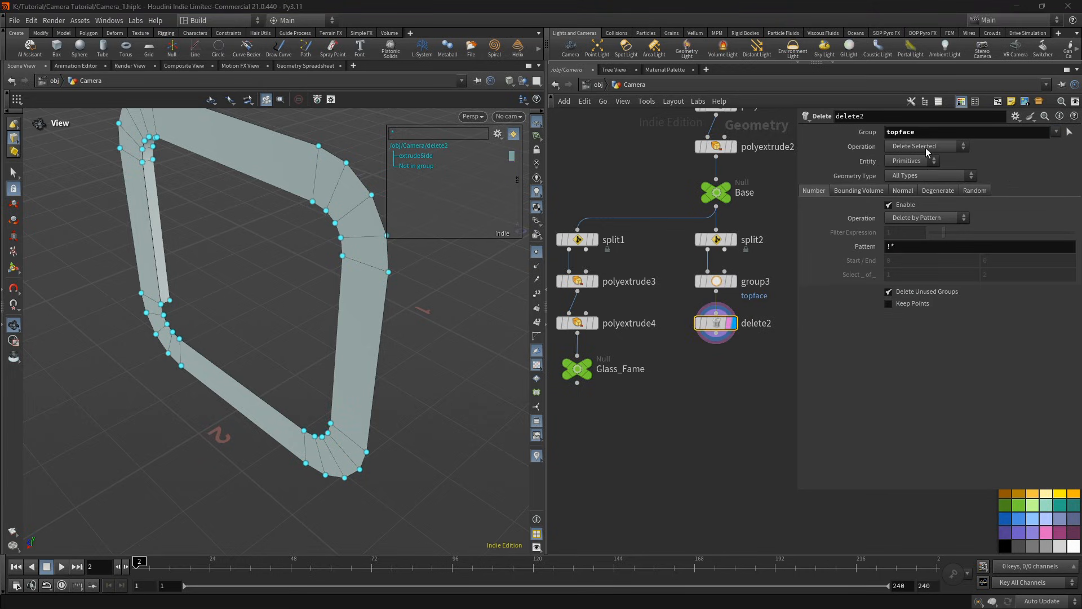
left_click(924, 146)
left_click(919, 169)
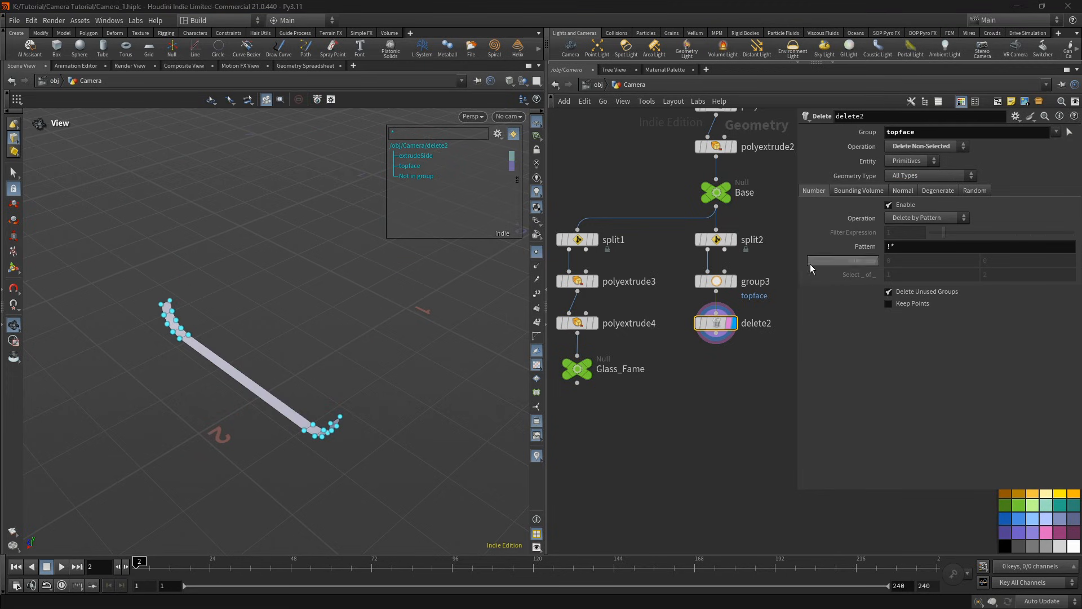
left_click_drag(265, 394, 281, 407)
Step: Append a PolyExtrude after the Delete node and give the isolated strip a negative extrusion distance
key("Tab")
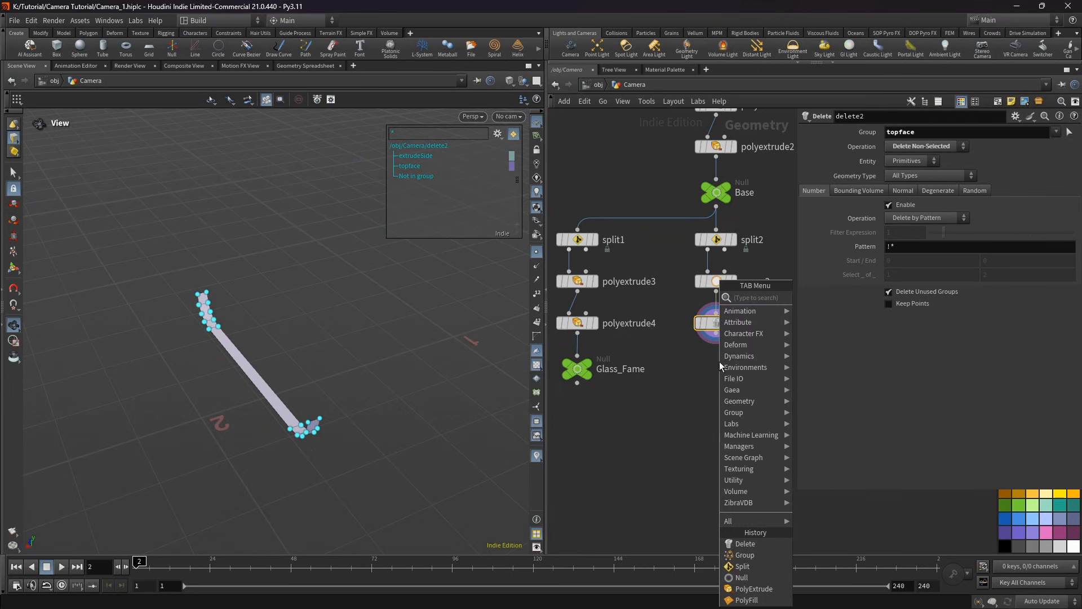
type("pol")
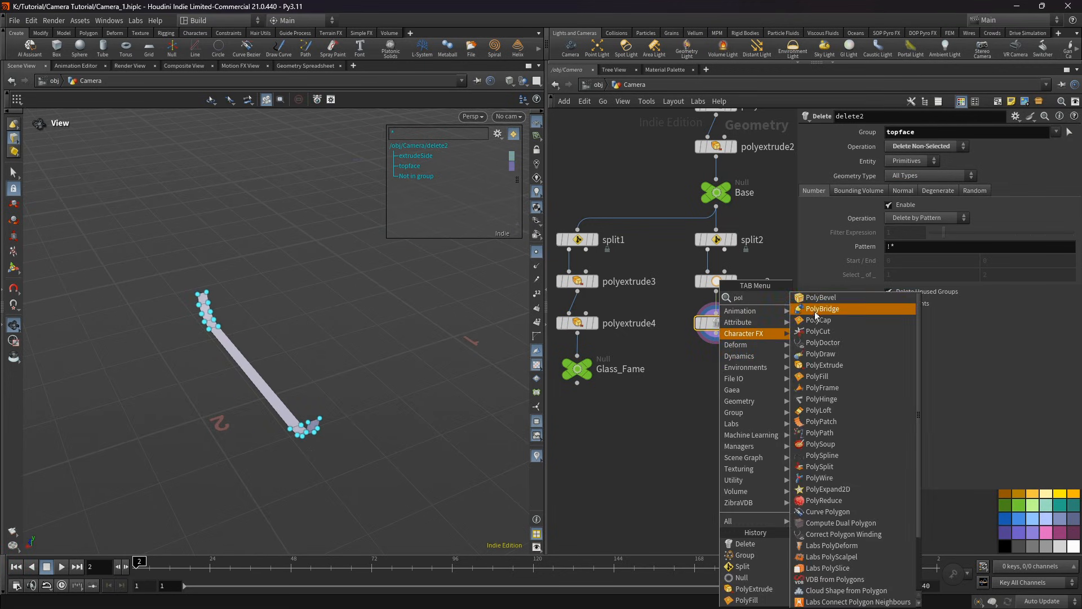
left_click(813, 365)
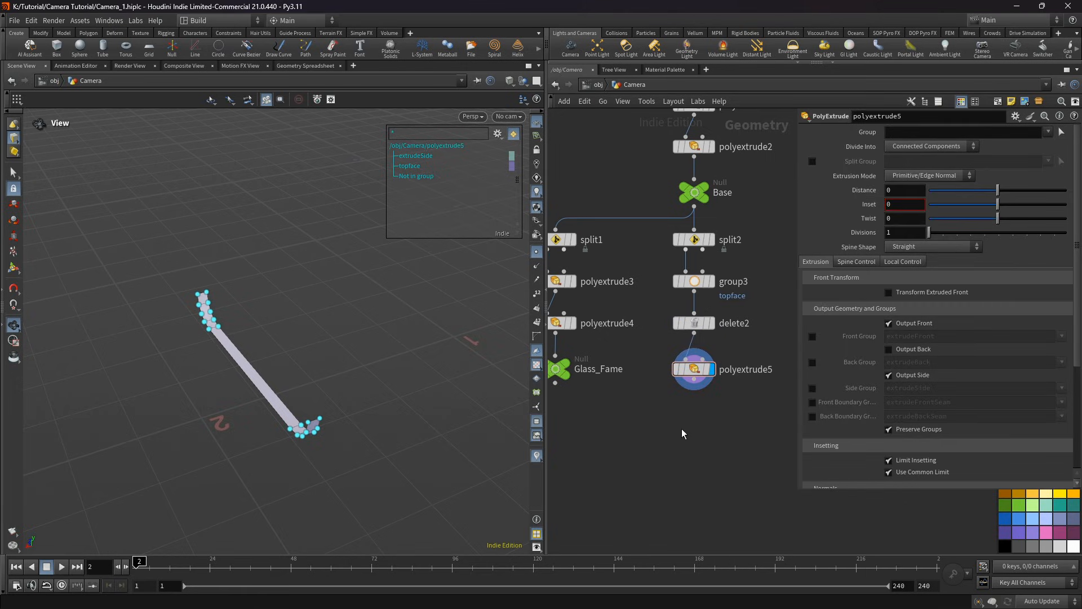
left_click_drag(998, 190, 988, 195)
mouse_move(304, 338)
left_mouse_down()
mouse_move(350, 321)
mouse_move(336, 342)
mouse_move(308, 338)
left_mouse_up()
Step: Overlay the Base null as a template for reference and set the strip's extrusion distance to -0.12
left_click(717, 215)
left_click_drag(988, 190, 989, 192)
left_click_drag(282, 330, 287, 342)
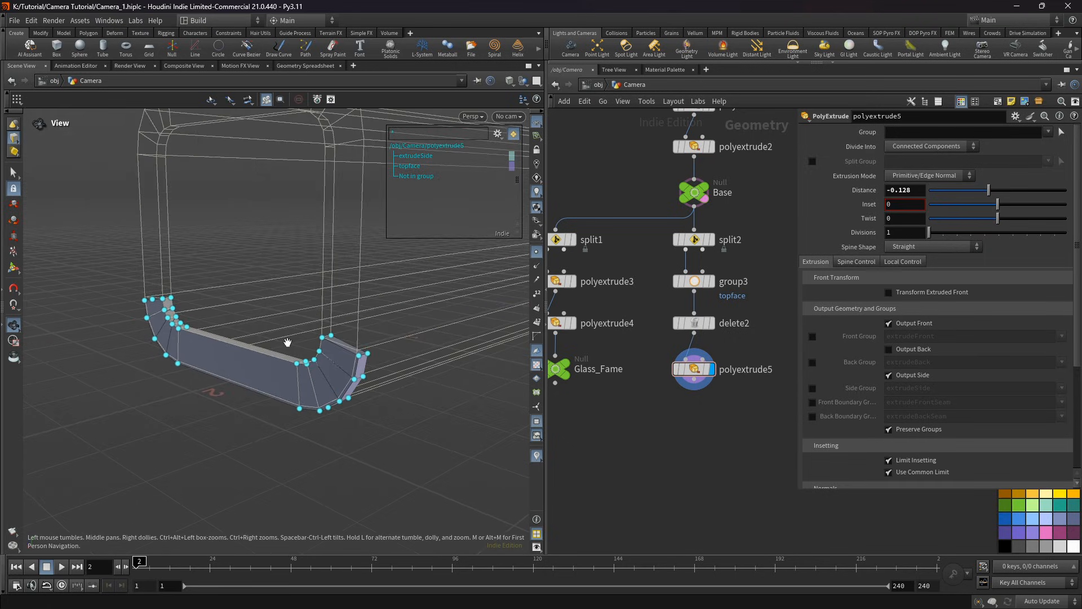
left_click(905, 192)
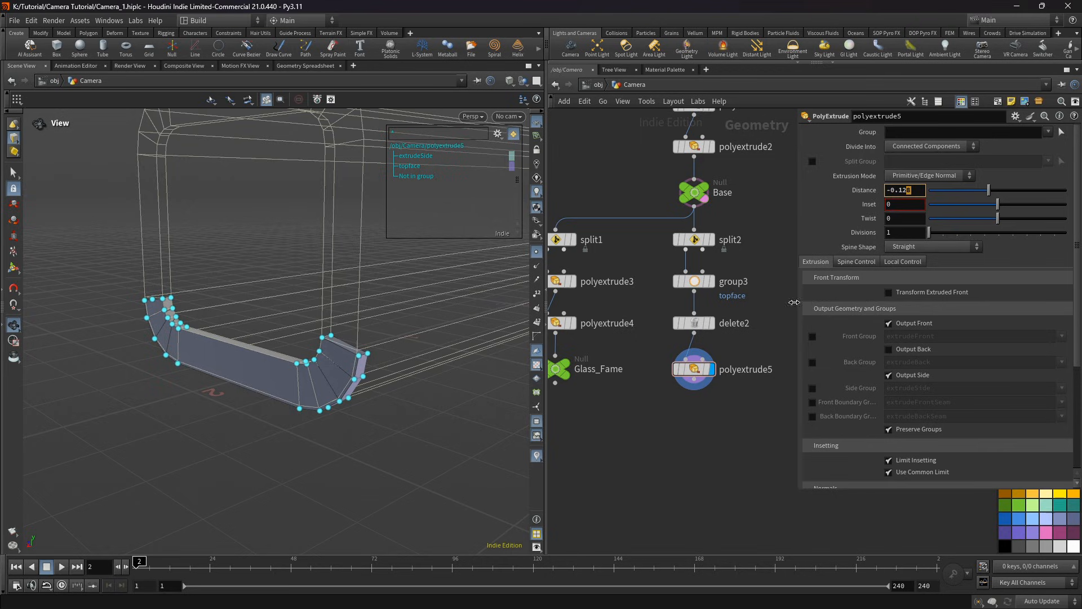
key("BackSpace")
key("Return")
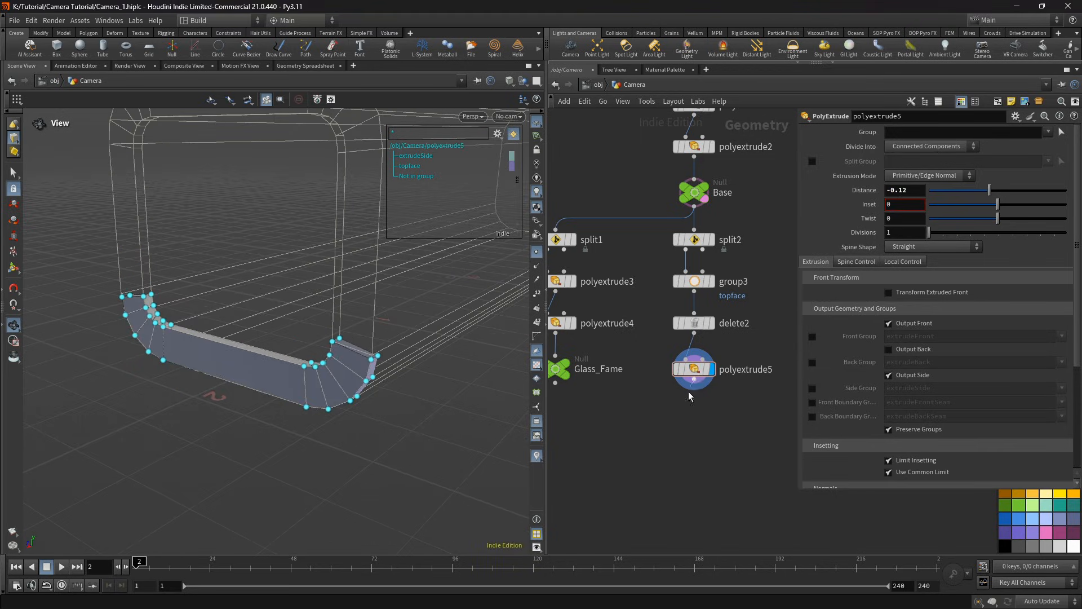
Step: Append a Group node to the strip's PolyExtrude and name its group groupfront
key("Tab")
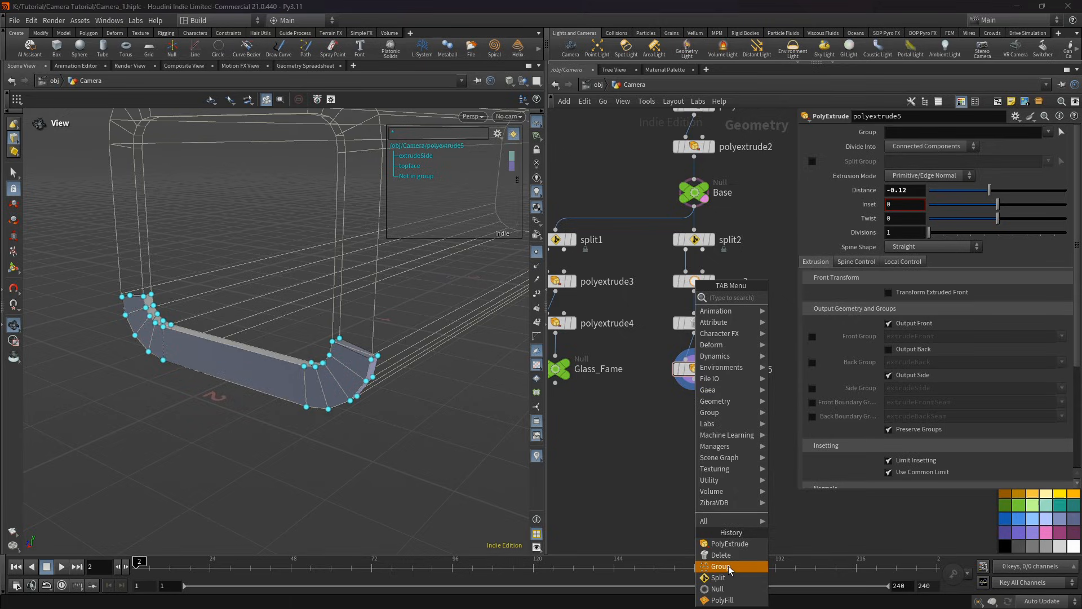
left_click(720, 566)
left_click(704, 424)
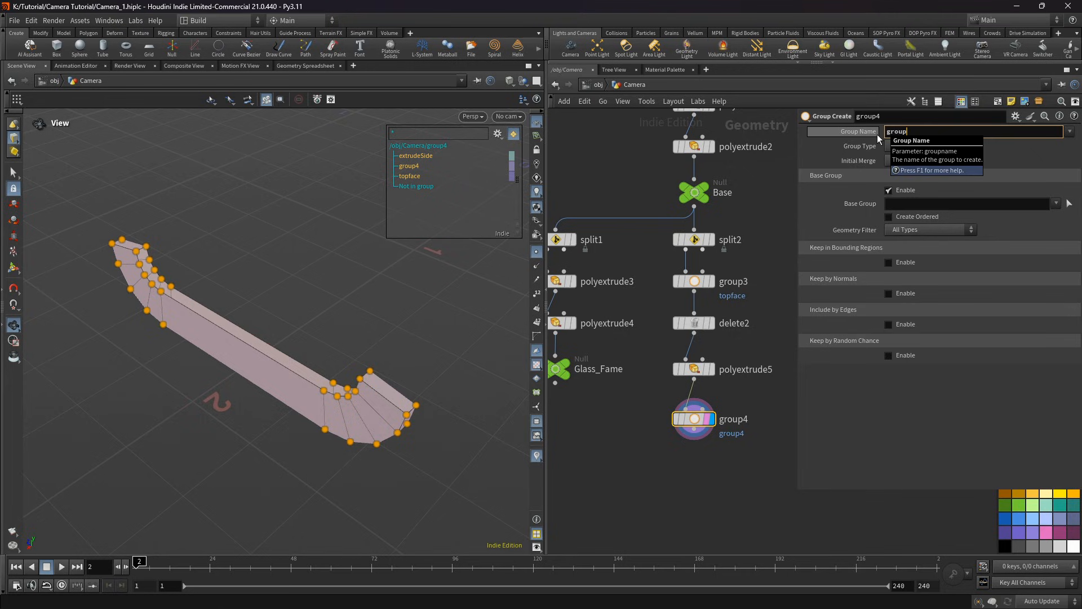
type("ront")
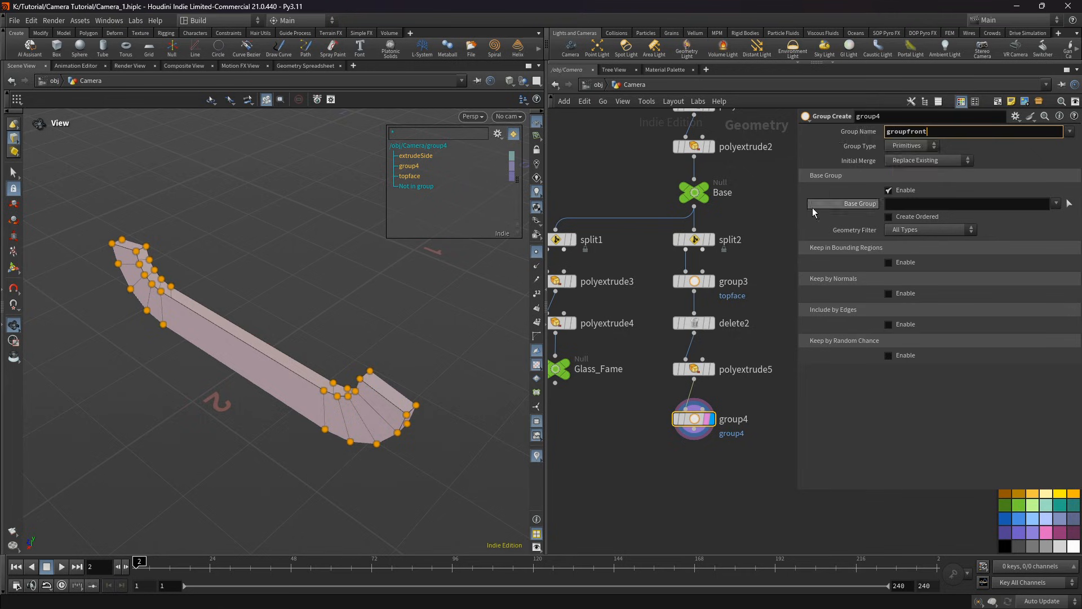
key("Return")
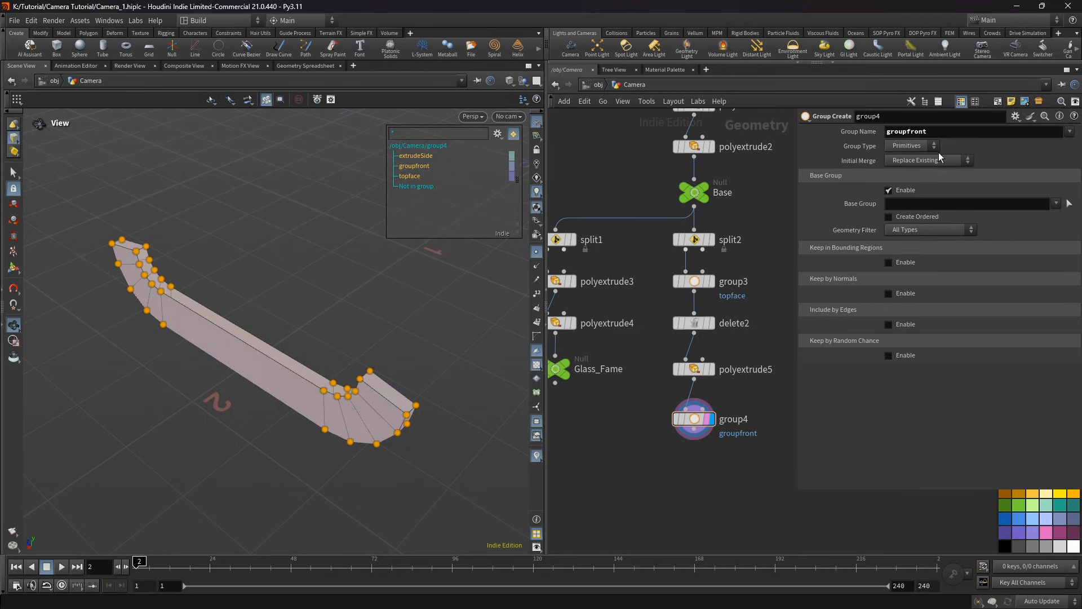
Step: Disable groupfront's Base Group, enable Keep by Normals, and set the spread angle to 80
left_click(889, 191)
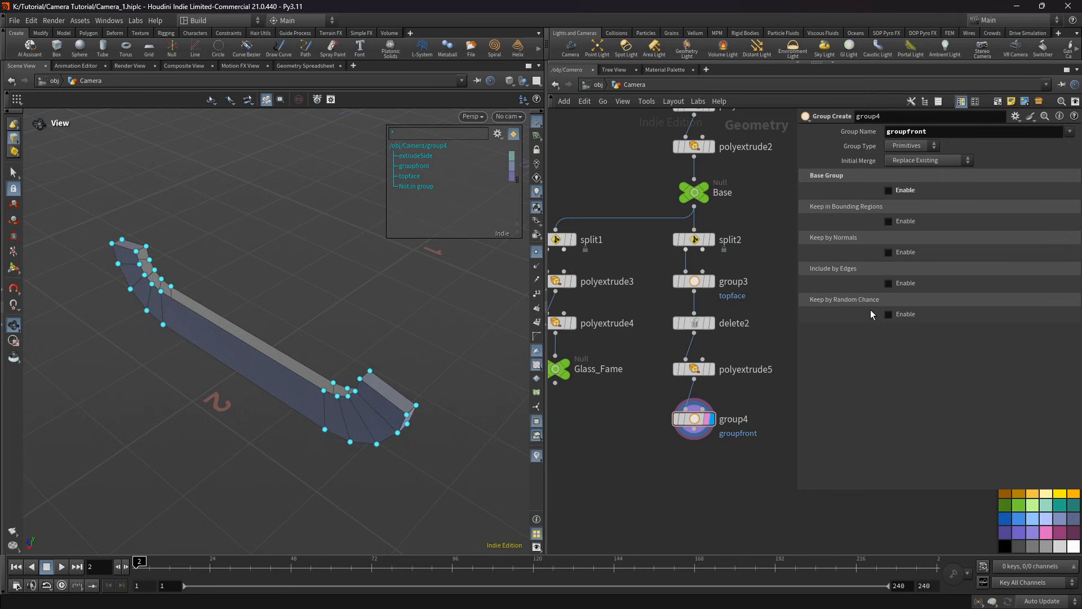
left_click(890, 252)
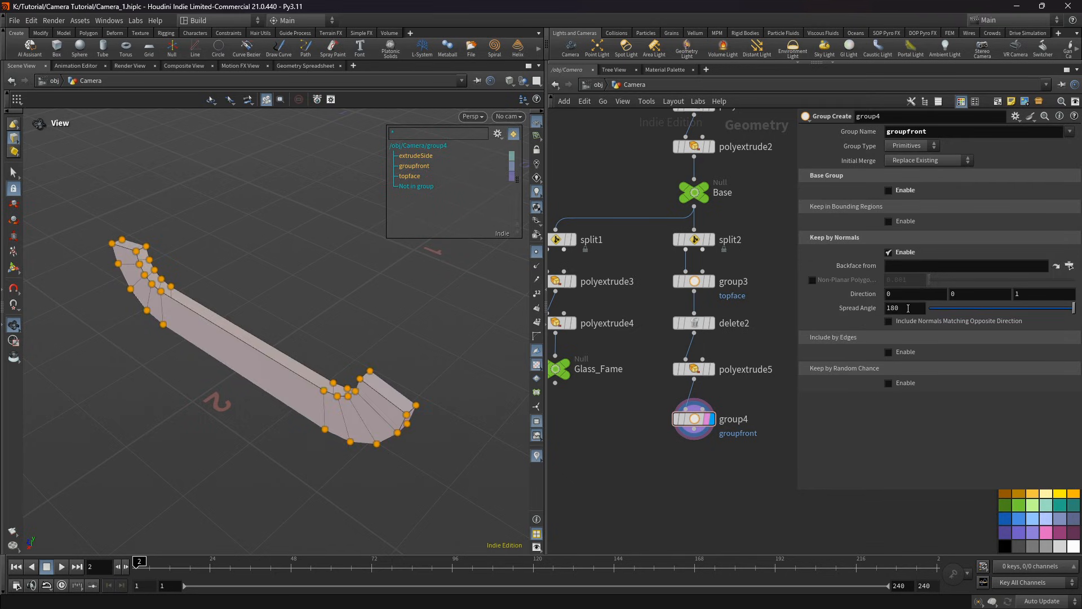
left_click_drag(349, 338, 248, 380)
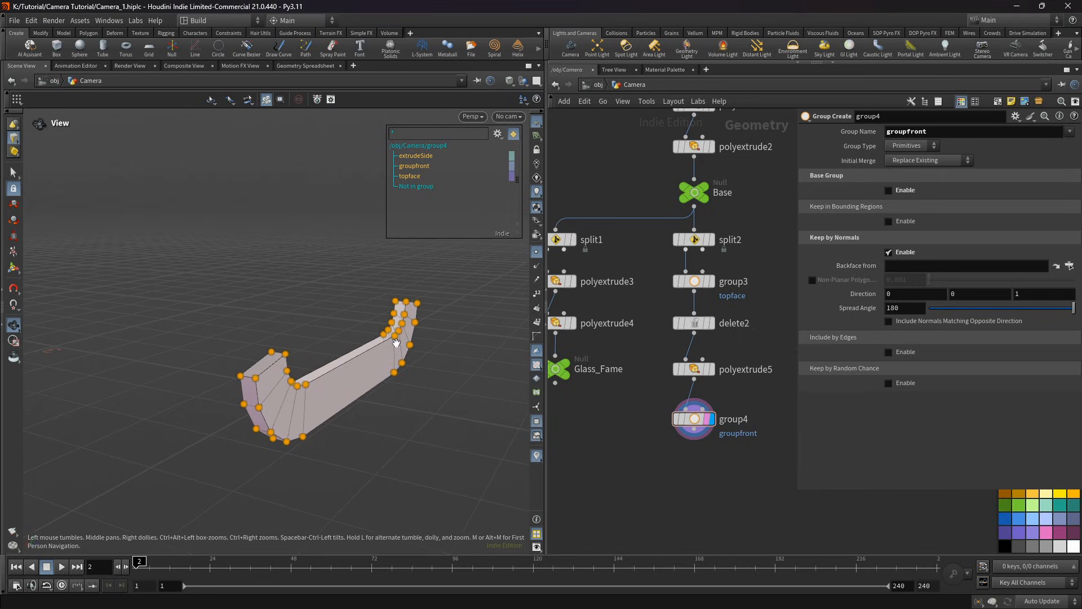
double_click(920, 309)
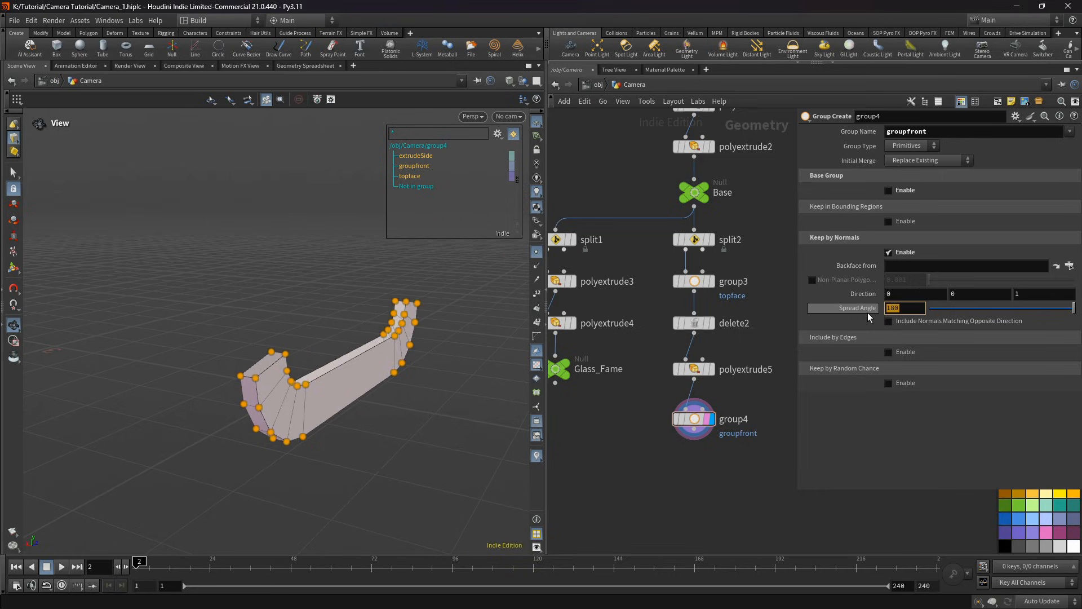
type("80")
key("Return")
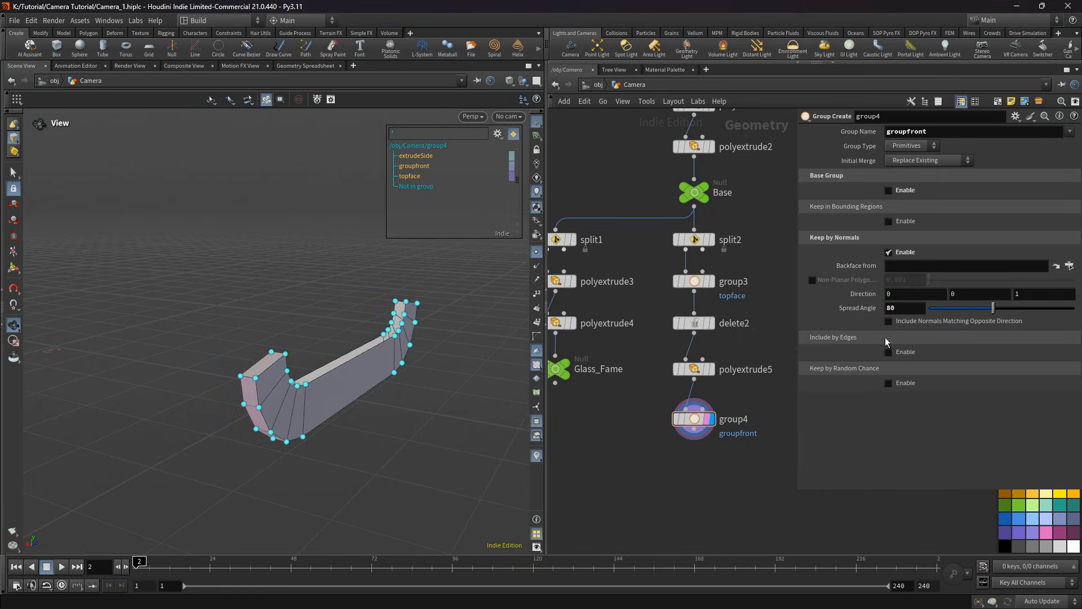
Step: Set groupfront's normal direction to 1, 0, 0 to capture the strip's front faces
mouse_move(395, 342)
left_mouse_down()
mouse_move(432, 340)
mouse_move(390, 342)
left_mouse_up()
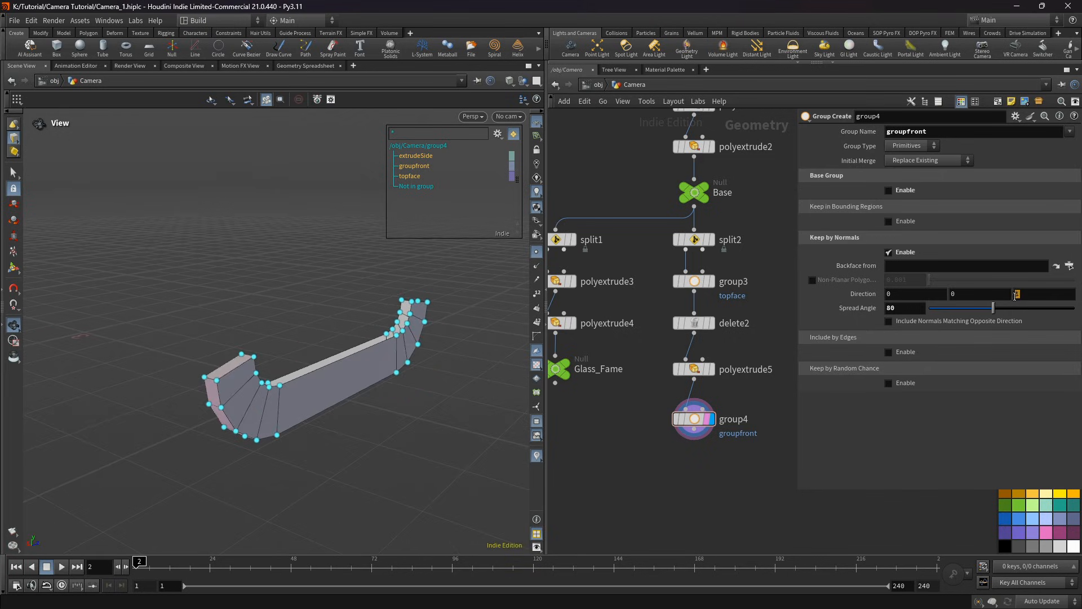
type("0")
key("Tab")
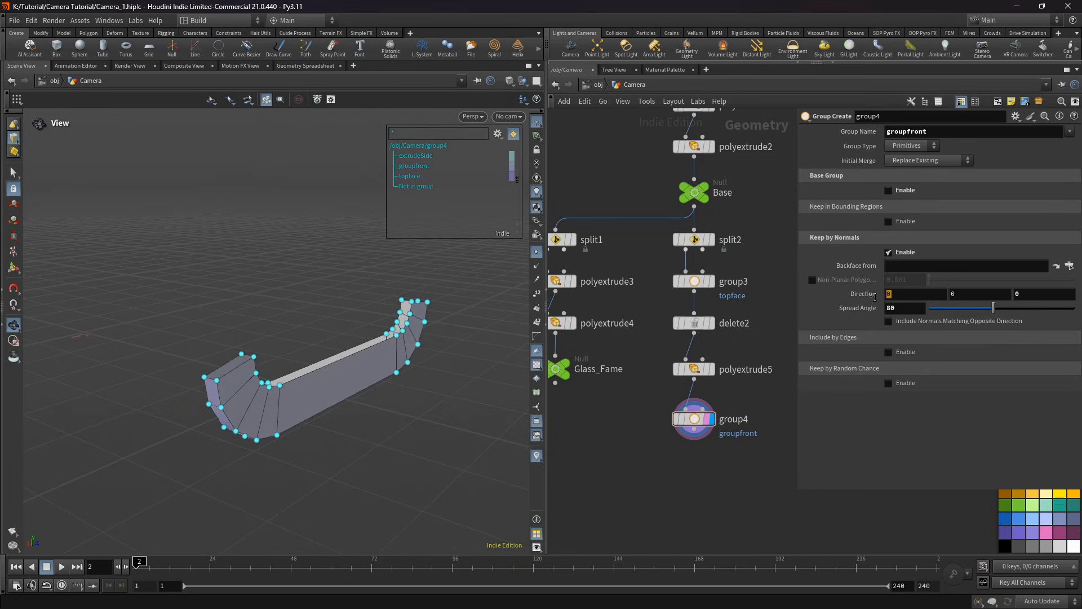
type("1")
key("Return")
left_click_drag(360, 399, 337, 354)
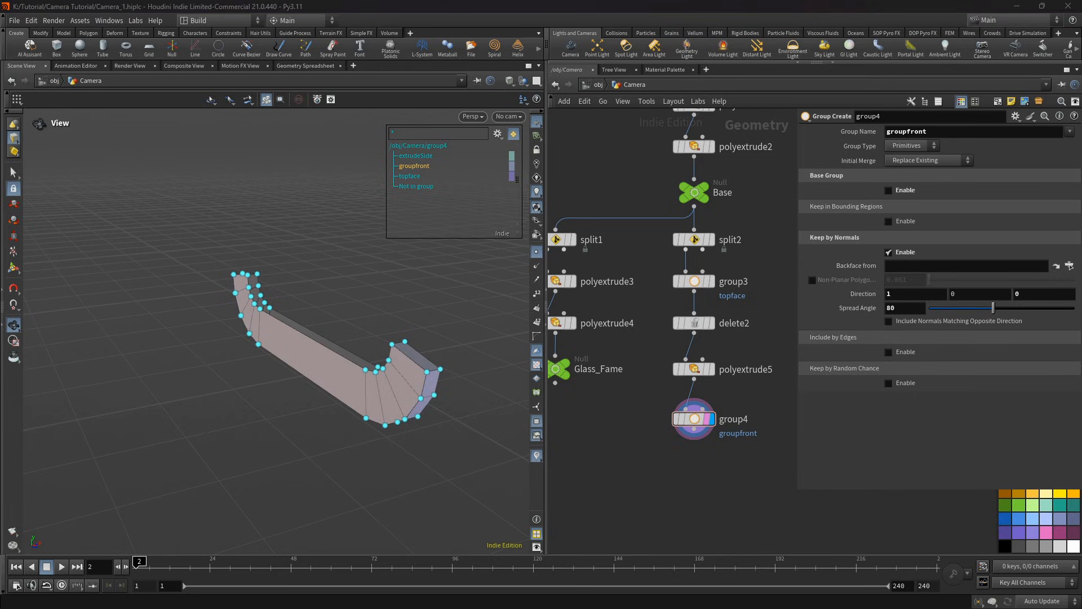
Step: Append a Delete node below the groupfront Group node and display it
middle_click_drag(643, 409, 635, 361)
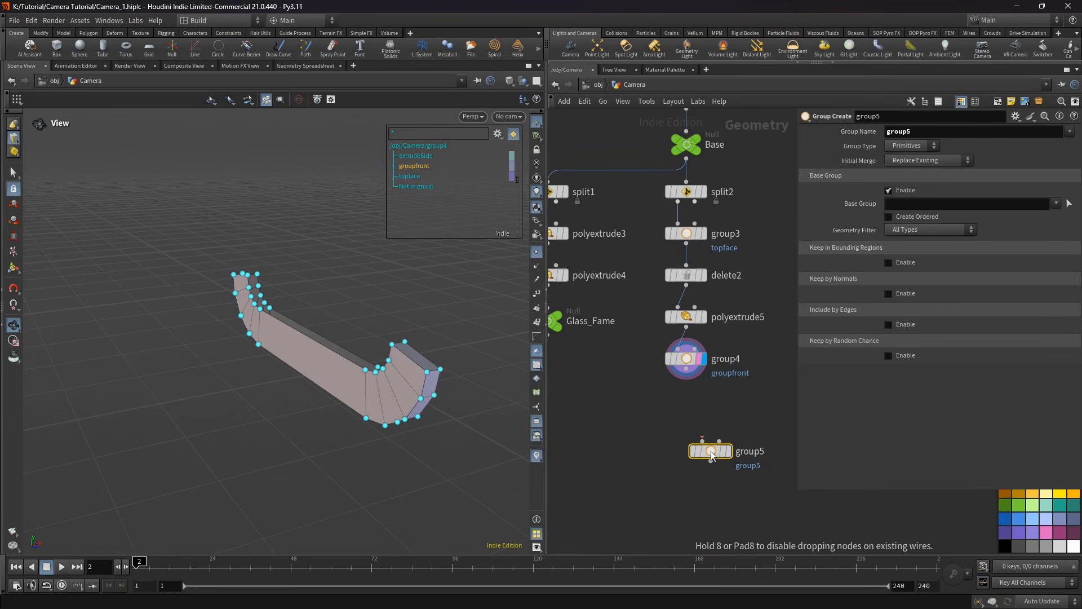
key("Escape")
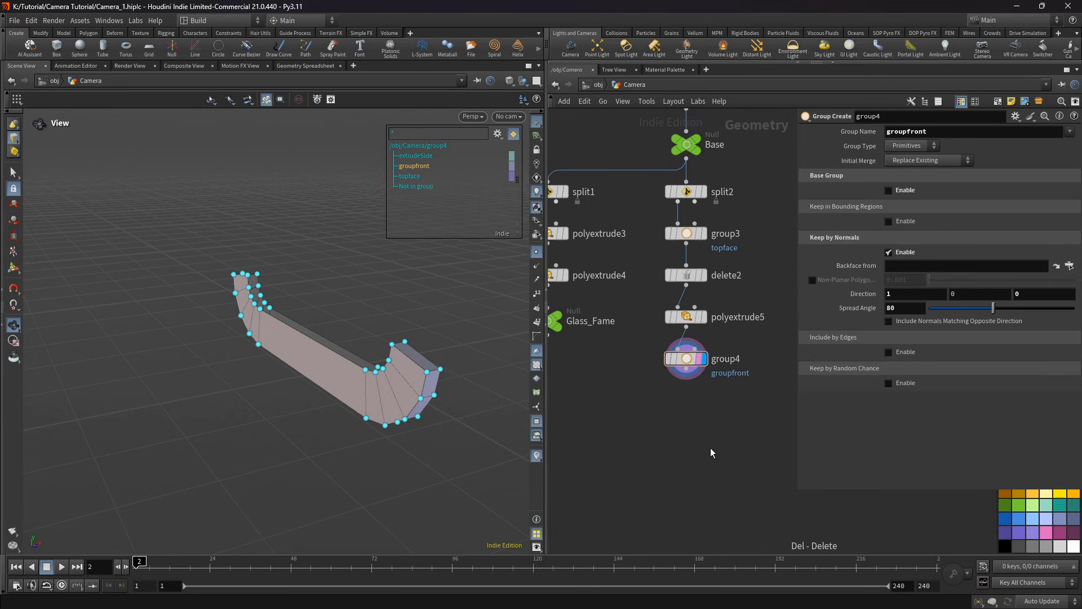
key("Tab")
left_click(735, 567)
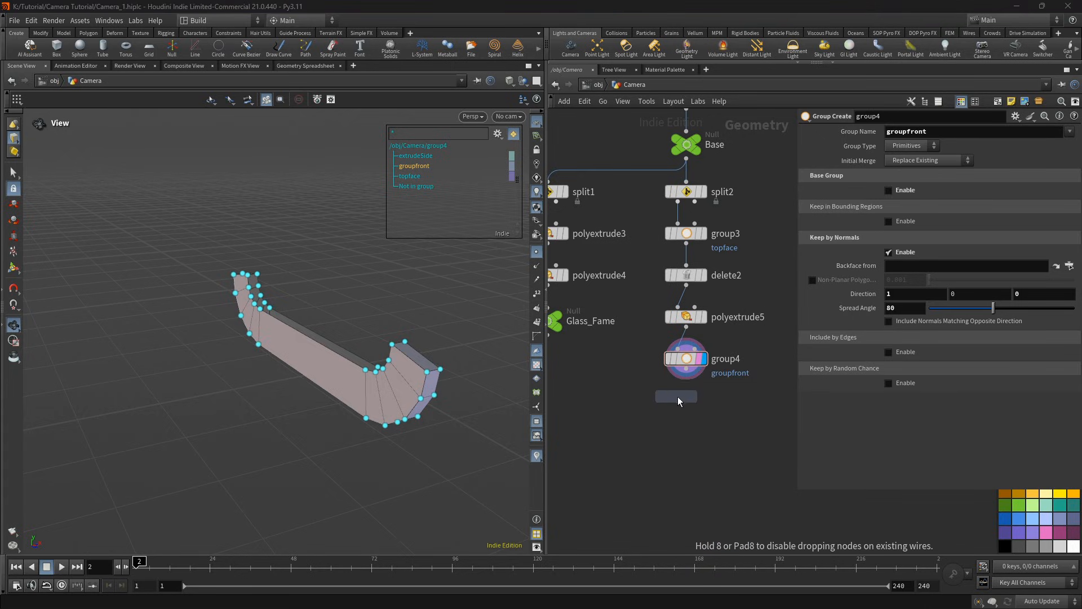
left_click(689, 391)
left_click_drag(687, 370, 686, 395)
left_click(703, 405)
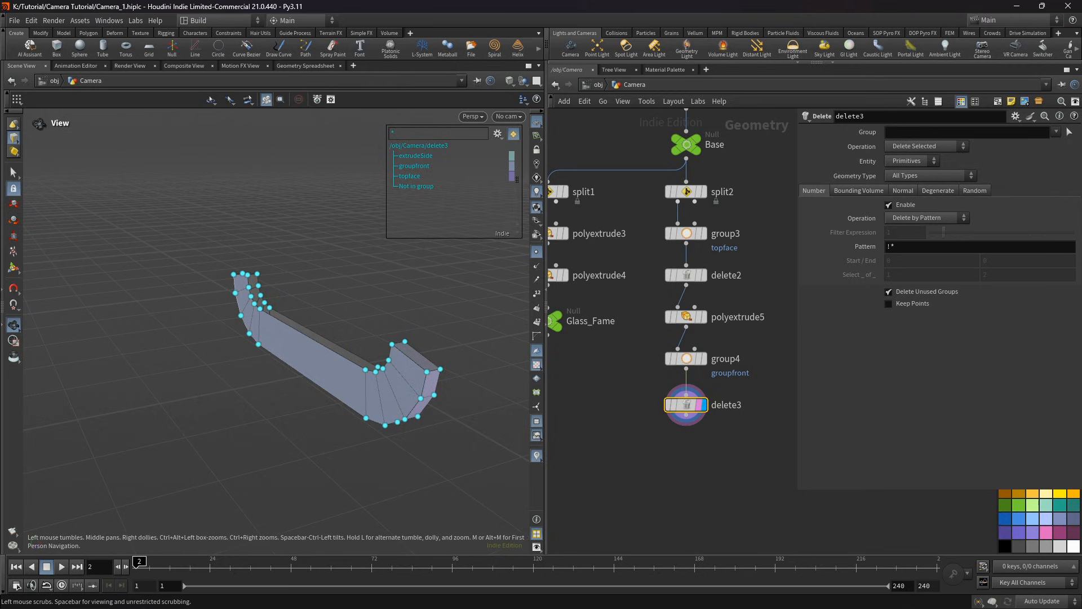
Step: Isolate the strip's front faces by setting the Delete node's group to groupfront and its operation to Delete Non-Selected
left_click(1056, 131)
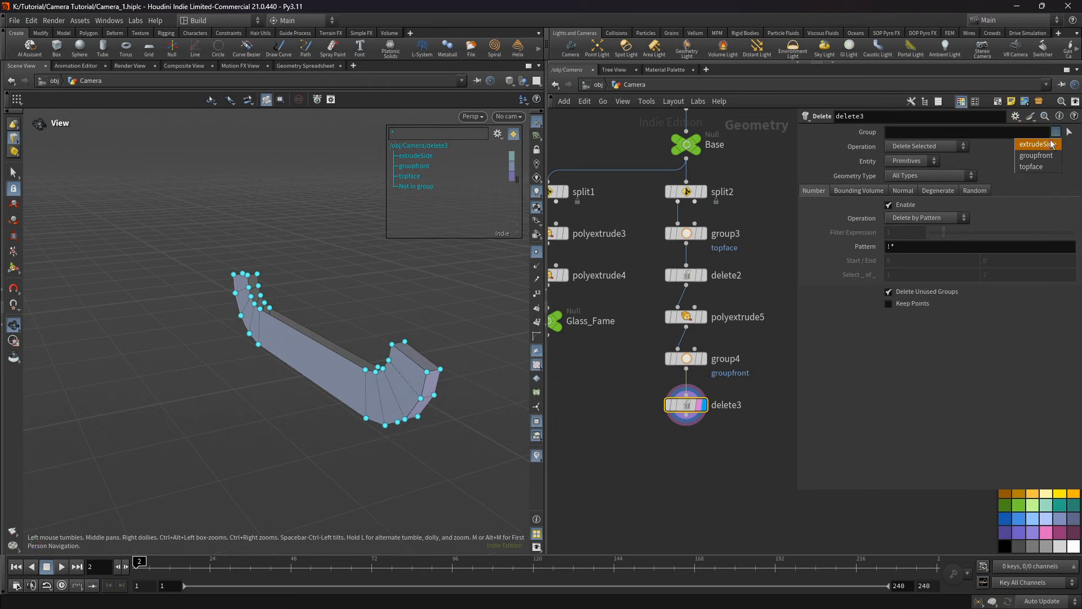
left_click(1037, 156)
left_click(954, 147)
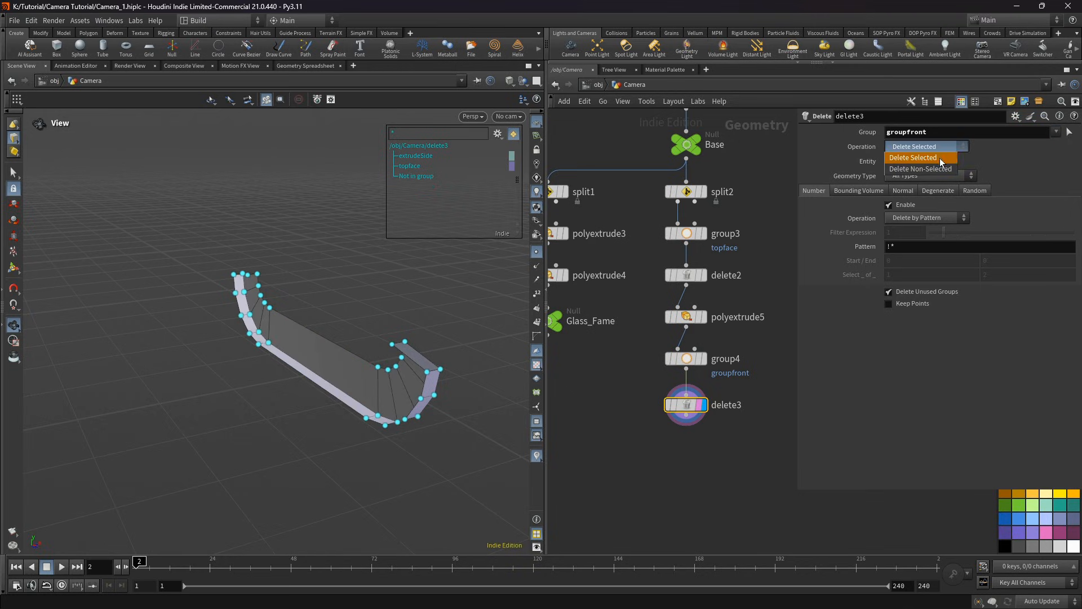
left_click(933, 169)
left_click_drag(347, 372, 332, 373)
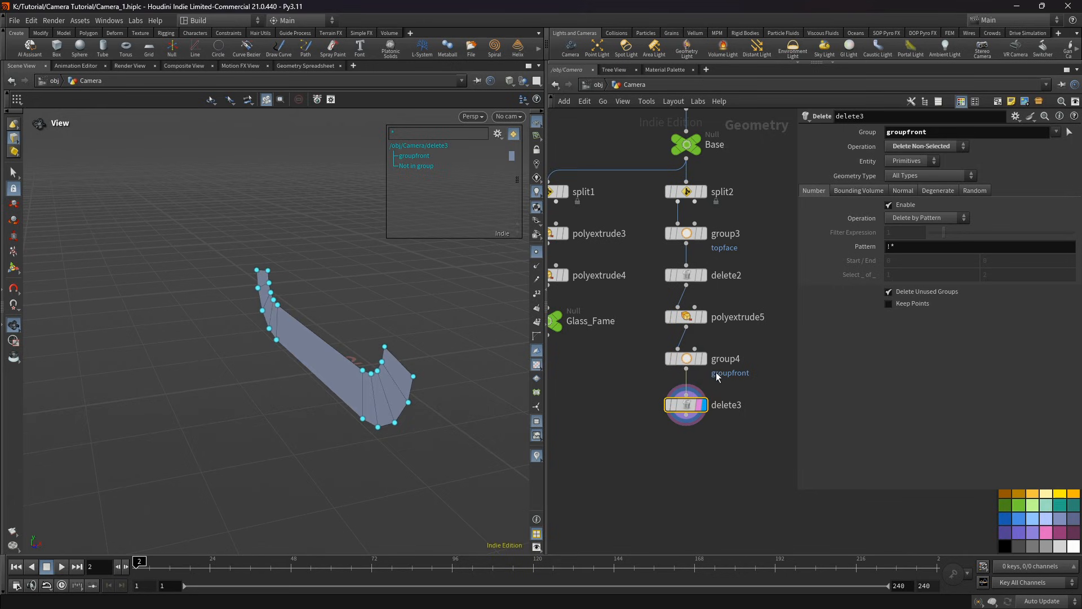
Step: Overlay the groupfront Group node as a template to compare the full strip with the isolated front faces
left_click(700, 360)
left_click_drag(399, 373, 455, 363)
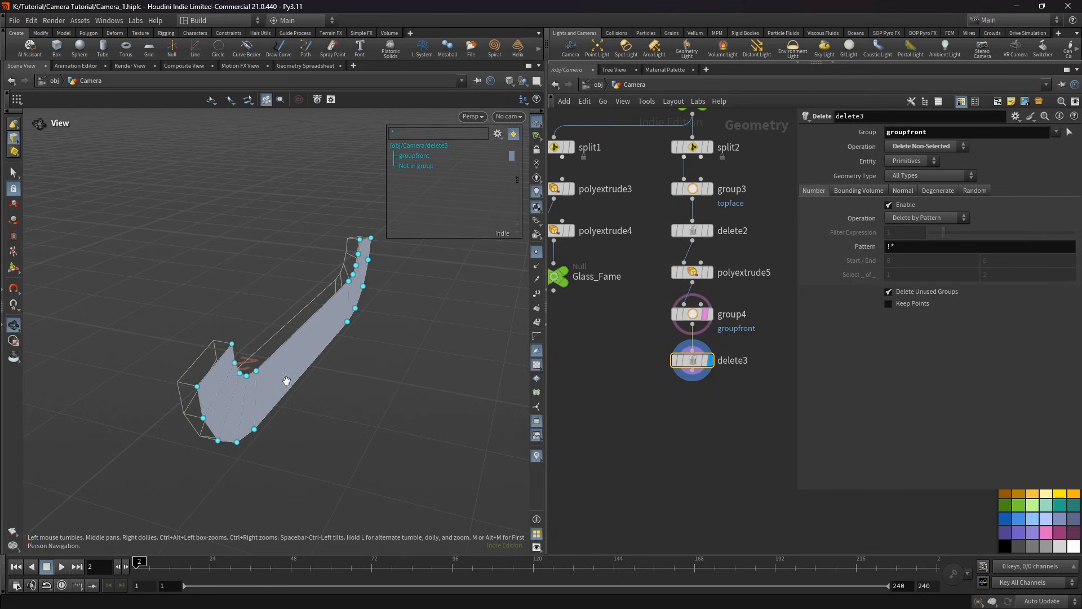
scroll(287, 384, "up", 1)
Step: Append a PolyExtrude after the groupfront Delete node and extrude the front faces by about 0.037
key("Tab")
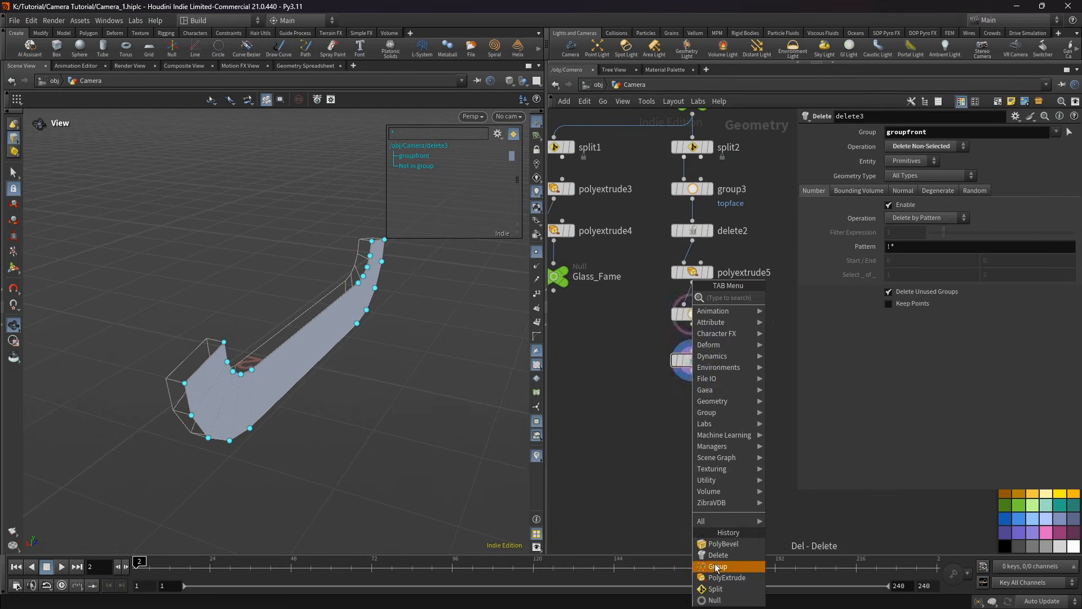
left_click(714, 565)
left_click(696, 408)
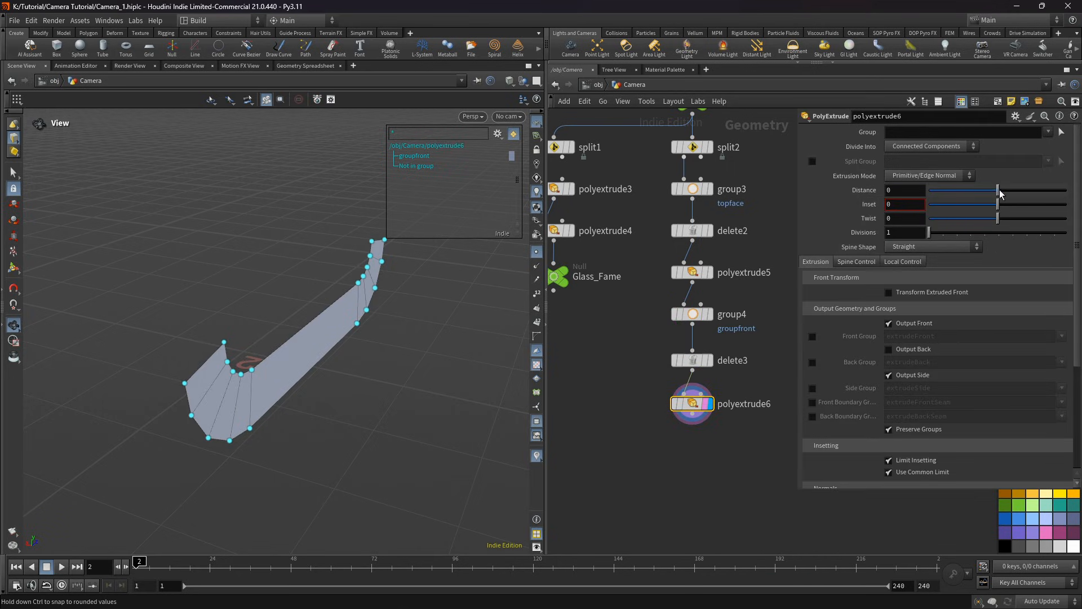
mouse_move(997, 190)
left_mouse_down()
mouse_move(1012, 191)
mouse_move(988, 197)
left_mouse_up()
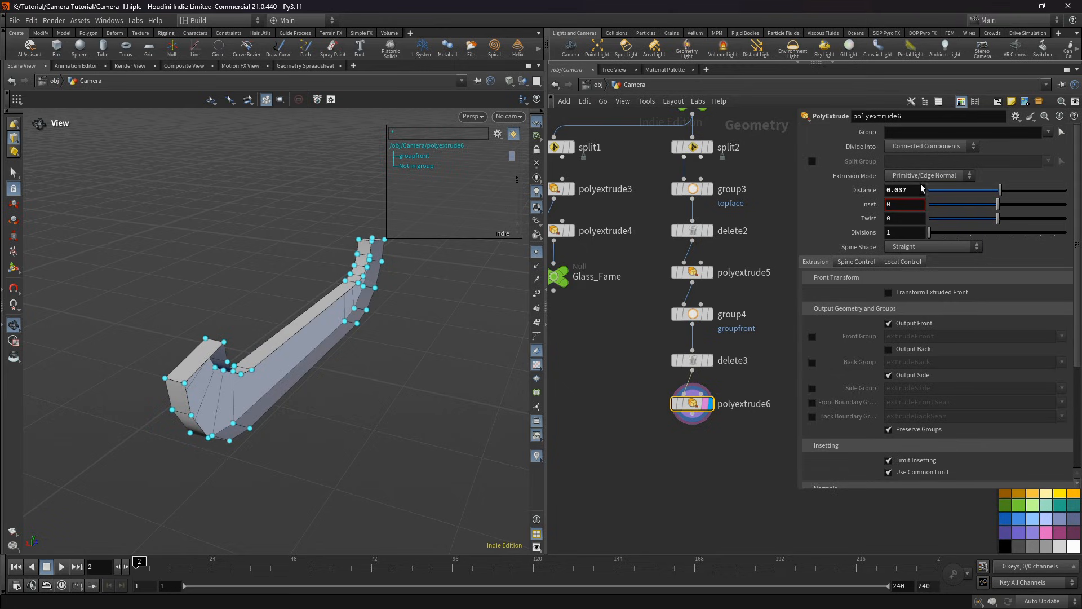
Step: Set the front-face PolyExtrude's distance to 0.02 and inset to 0.05, and turn off Output Side
key("Return")
left_click(902, 205)
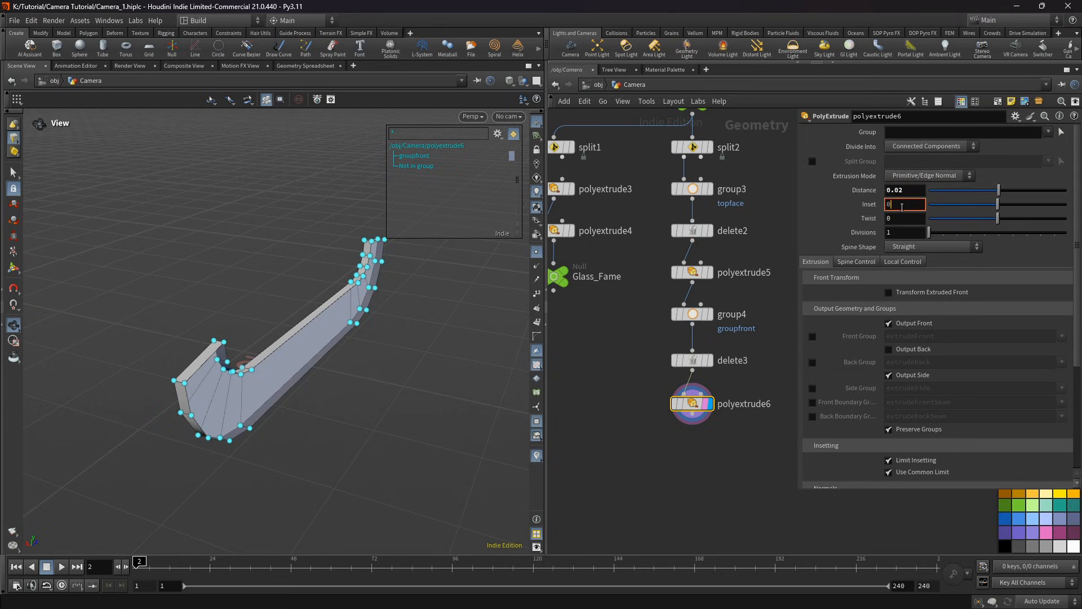
type(".05")
key("Return")
left_click_drag(295, 384, 446, 355)
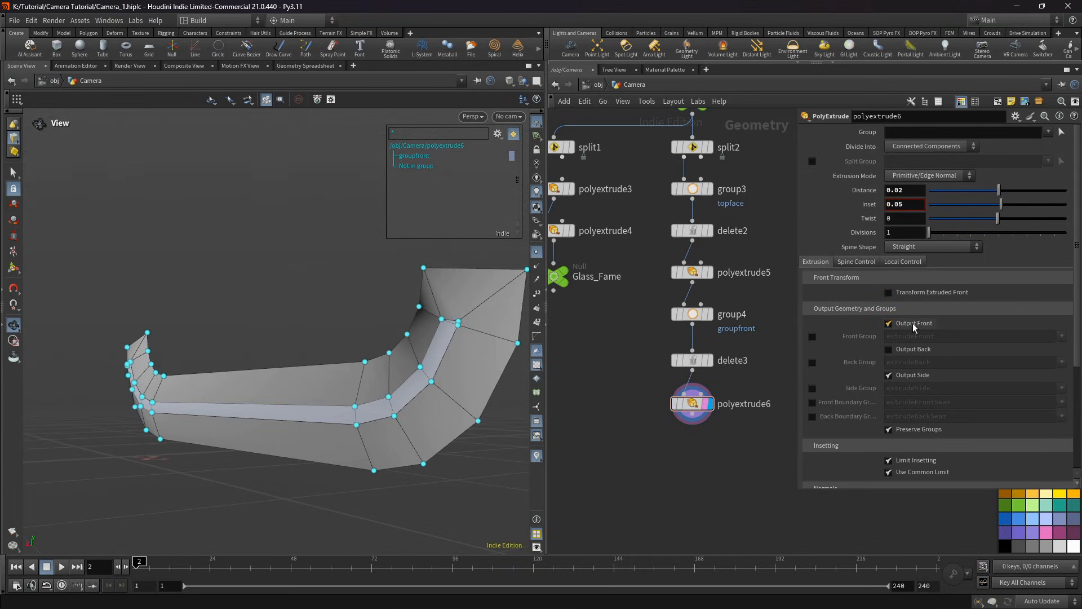
left_click(889, 375)
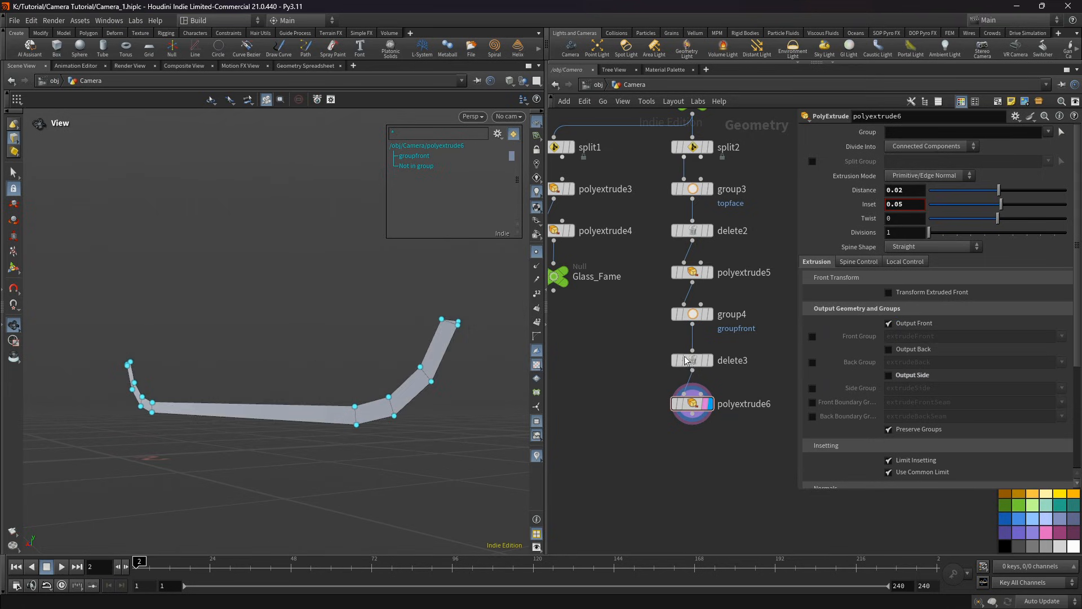
Step: Append another PolyExtrude below the strip's inset PolyExtrude and display it
left_click_drag(316, 344, 365, 322)
left_click_drag(648, 267, 687, 424)
key("Tab")
left_click(702, 544)
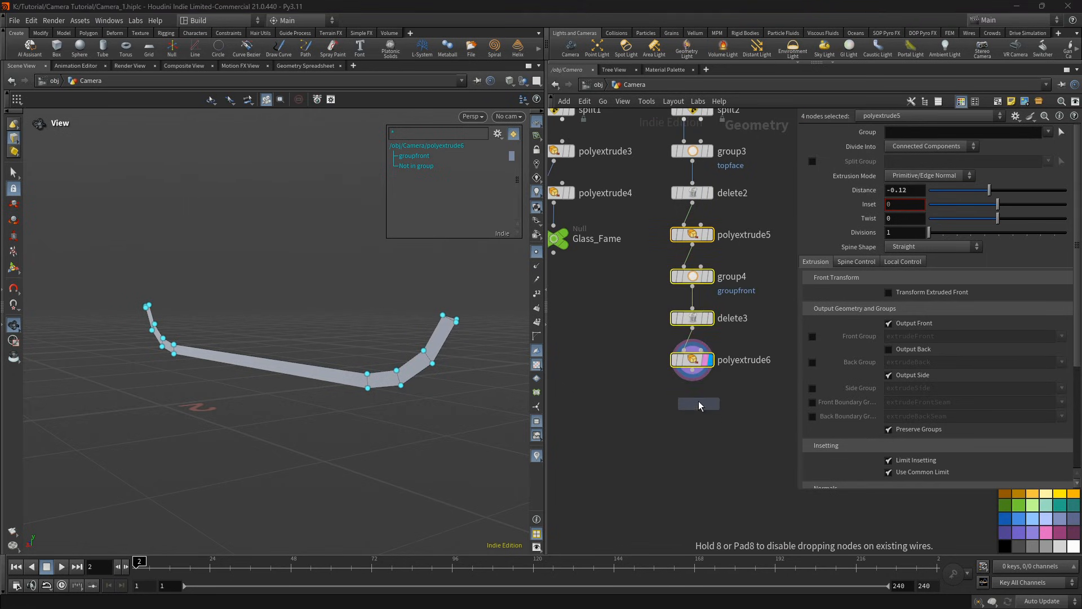
left_click(689, 404)
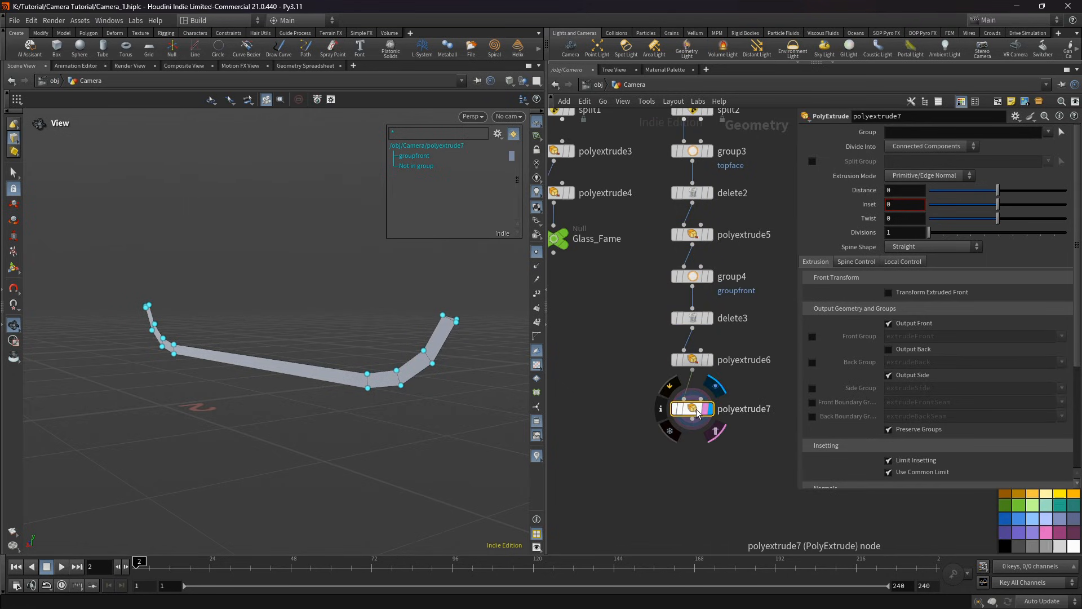
left_click_drag(413, 313, 403, 318)
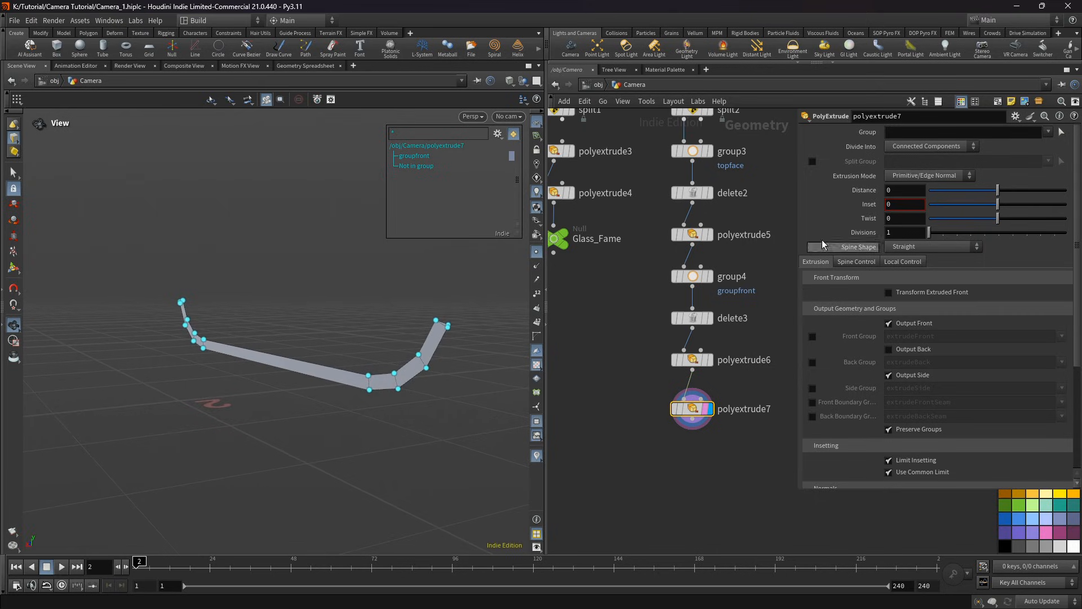
Step: Extrude the narrow inset strip by 0.1 and enable Output Back to close the solid
left_click_drag(997, 195, 1002, 194)
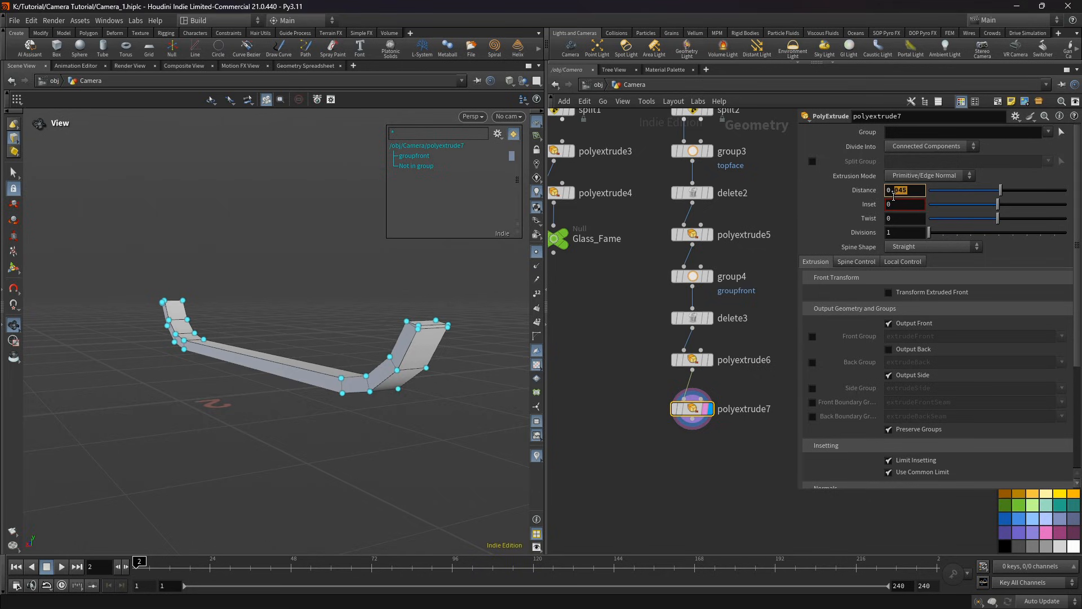
type("1")
key("Return")
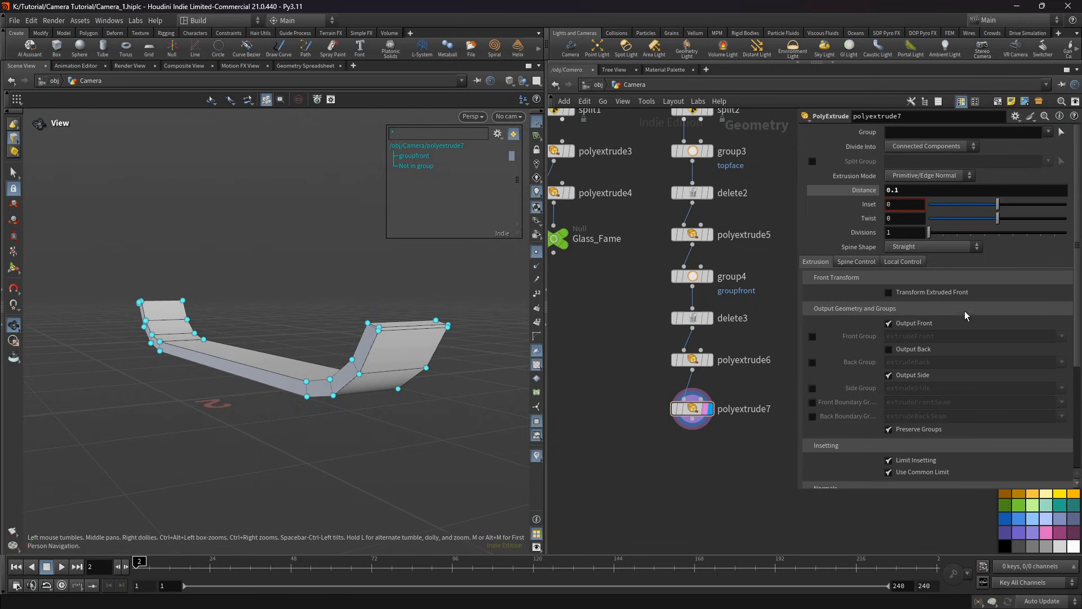
left_click(920, 348)
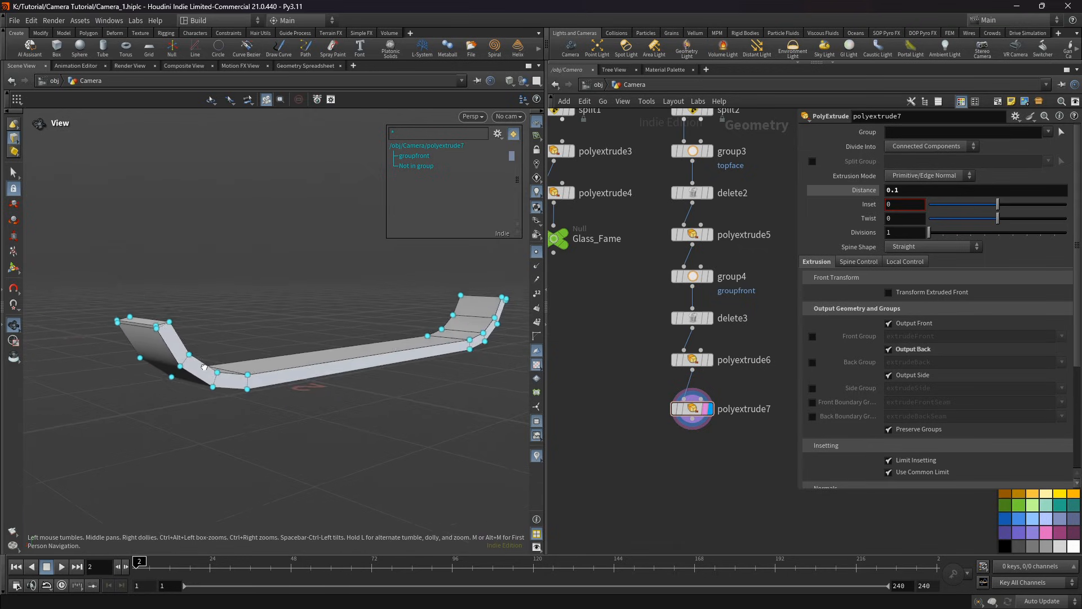
middle_click_drag(265, 363, 337, 386)
left_click_drag(337, 385, 292, 377)
Step: Add a Boolean node below the chain and wire the last PolyExtrude into its Geometry B input
scroll(696, 372, "down", 5)
key("Tab")
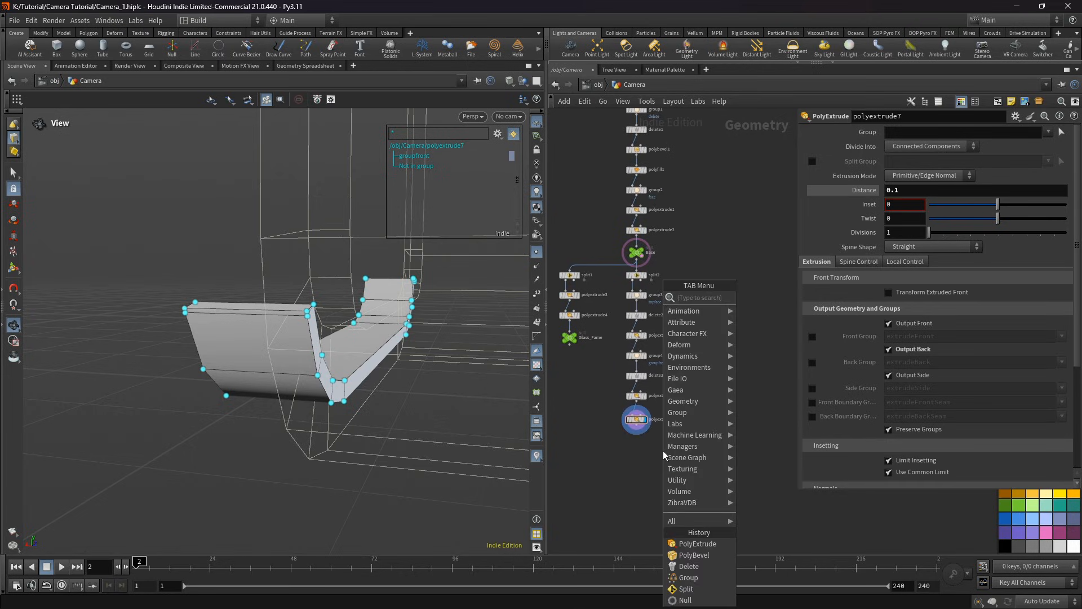
type("boo")
key("Return")
left_click(672, 441)
scroll(665, 439, "up", 5)
left_click_drag(691, 449, 677, 463)
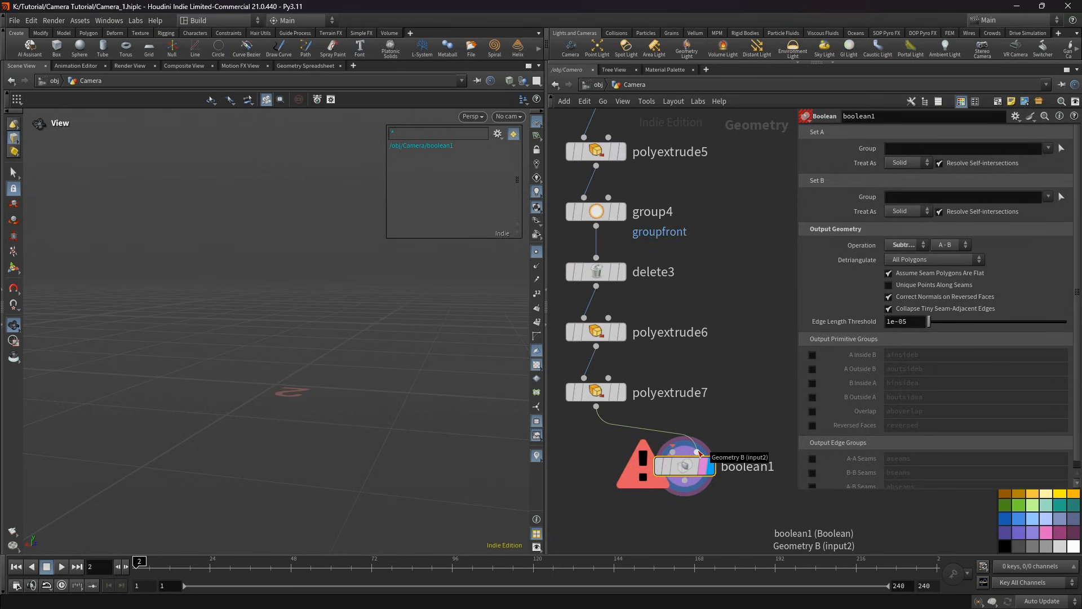
left_click(699, 451)
Step: Wire the Base null into the Boolean's first input and route the wire around the node chain with a dot
scroll(698, 407, "down", 4)
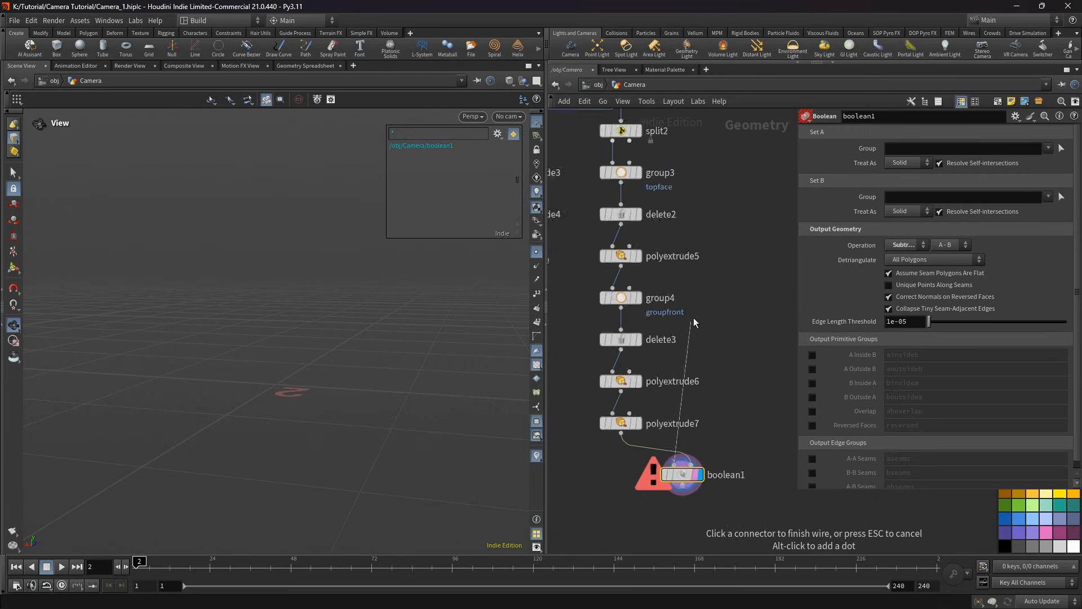
scroll(693, 317, "down", 3)
left_click(658, 273)
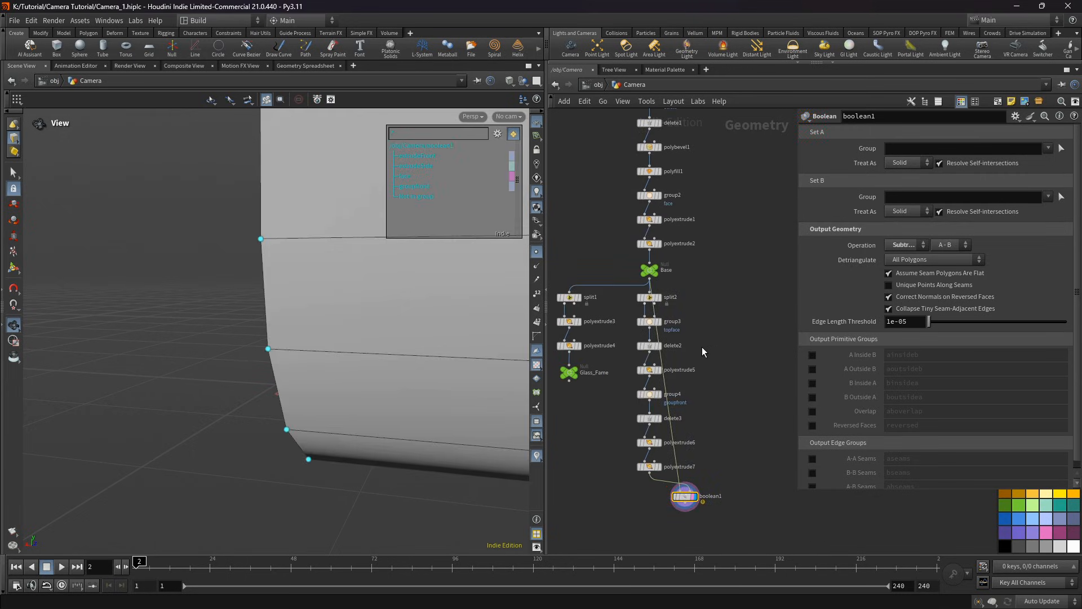
left_click_drag(659, 335, 686, 282, "alt")
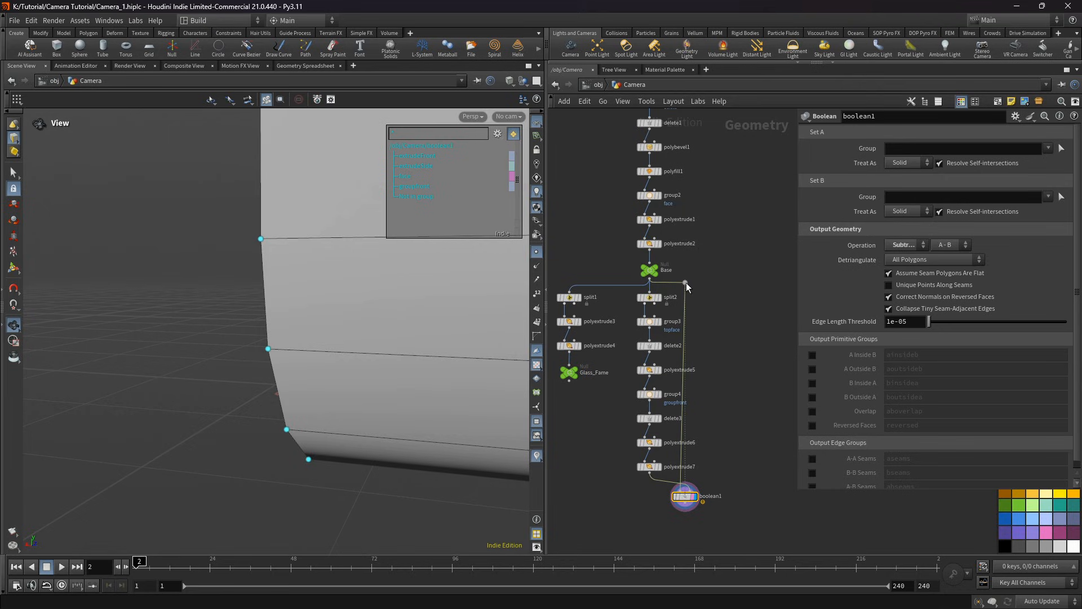
Step: Change the network wiring style so the connections are drawn as rounded right-angle wires
left_click(647, 101)
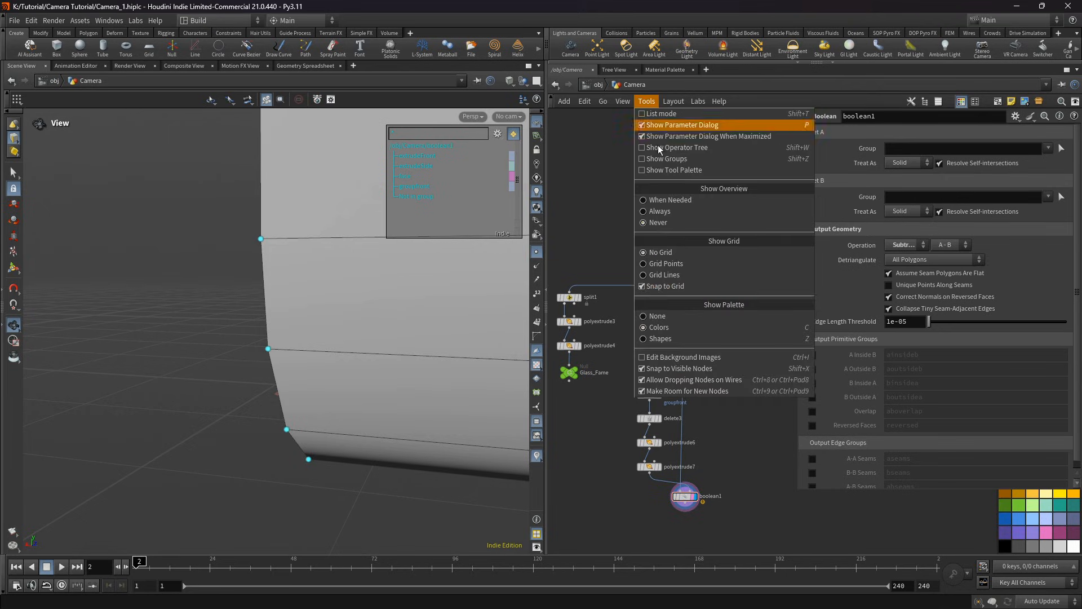
mouse_move(623, 101)
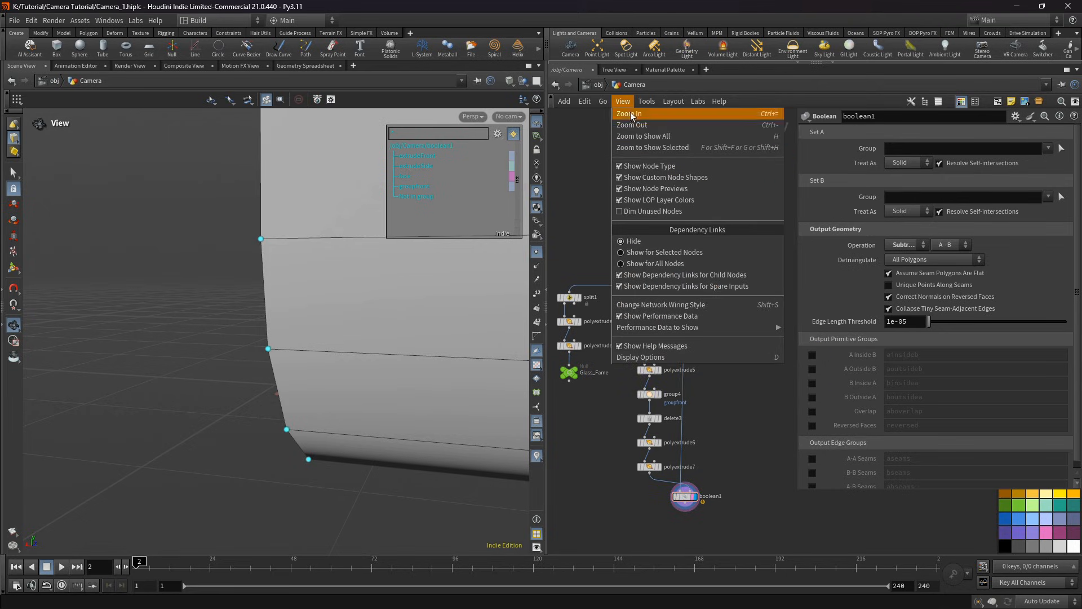
left_click(661, 305)
middle_click_drag(752, 372, 733, 334)
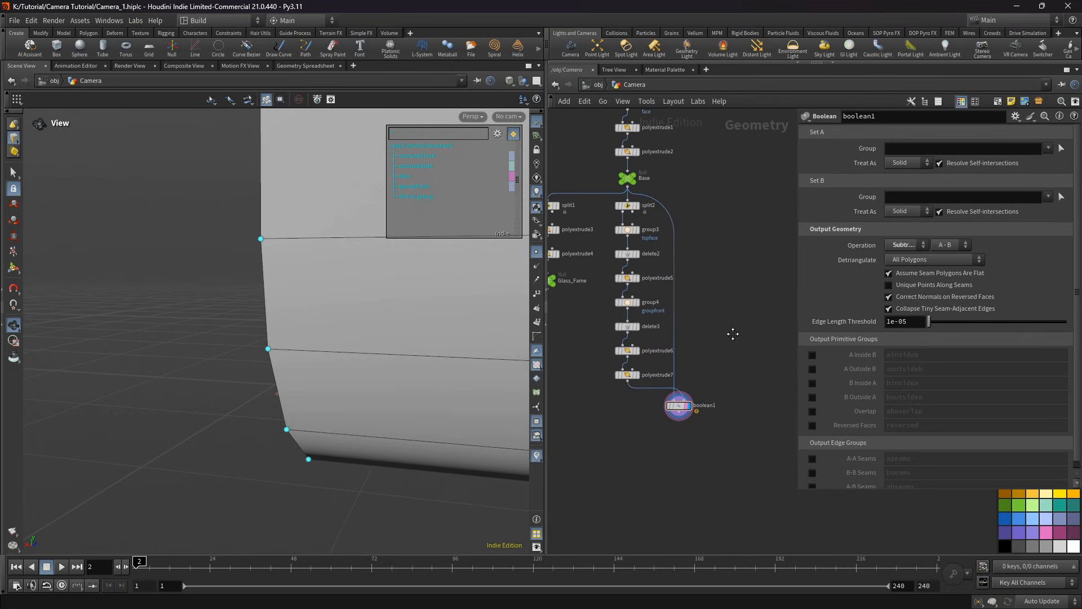
Step: Append a Null named Cam_body after the Boolean and move the Glass_Fame null down level with it
left_click_drag(733, 334, 691, 420)
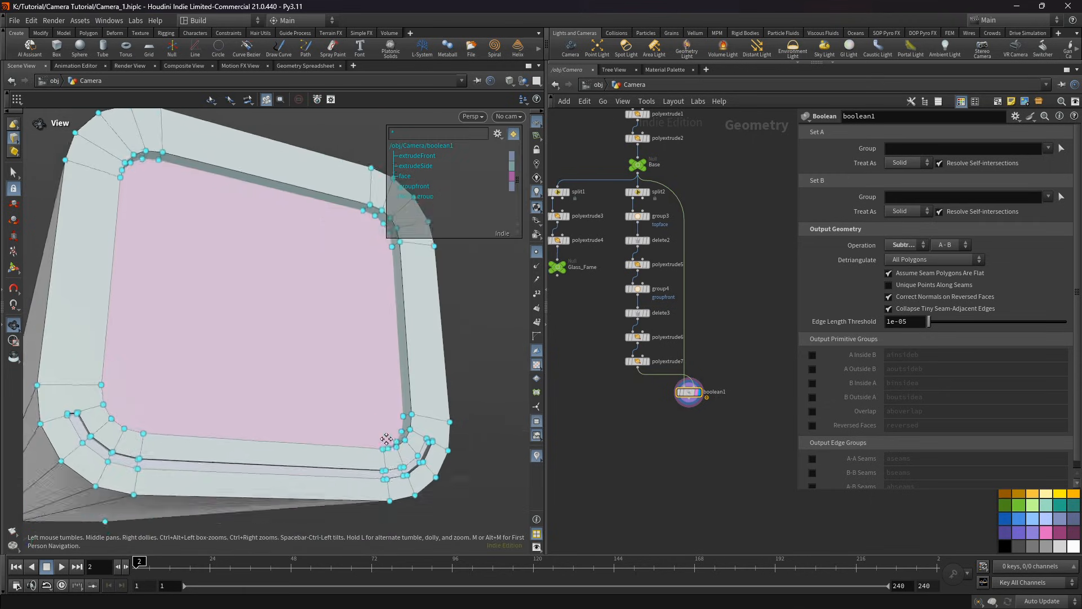
left_click_drag(366, 436, 345, 433)
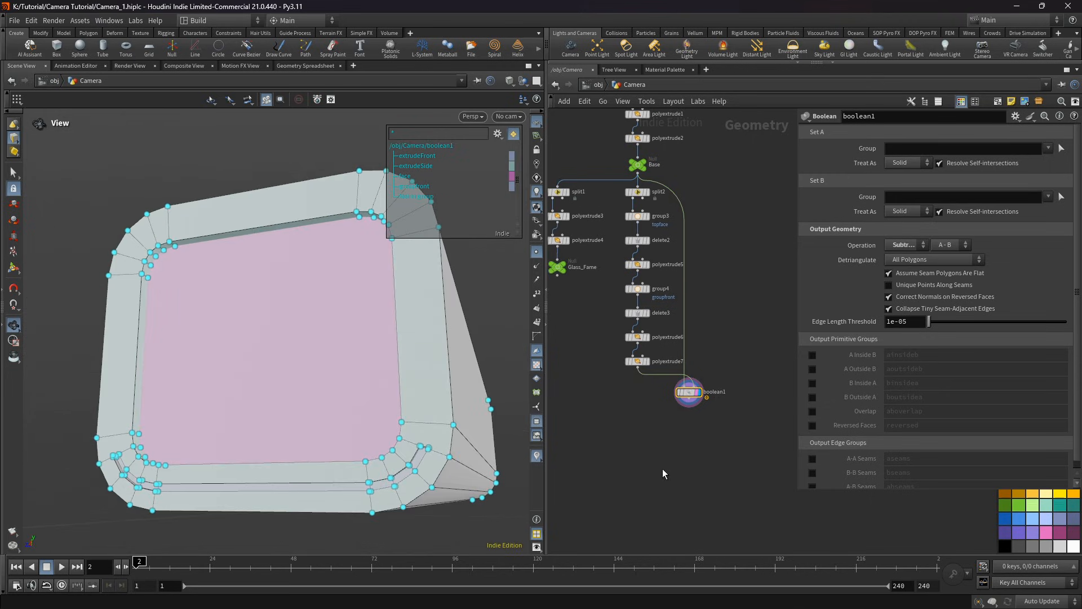
middle_click_drag(662, 469, 639, 446)
left_click(665, 379)
key("Tab")
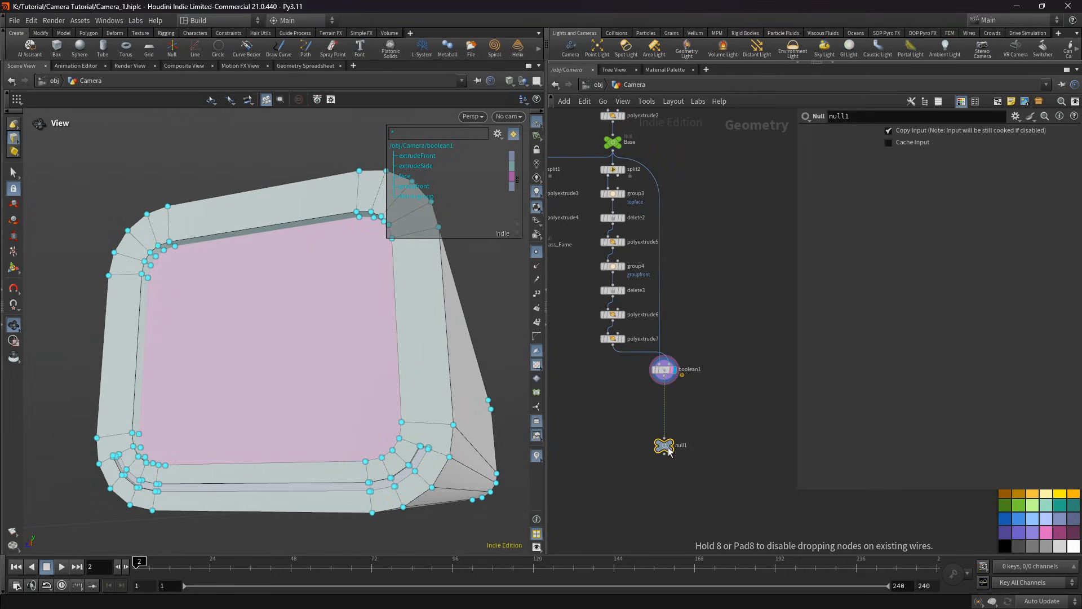
left_click(665, 445)
scroll(666, 445, "up", 4)
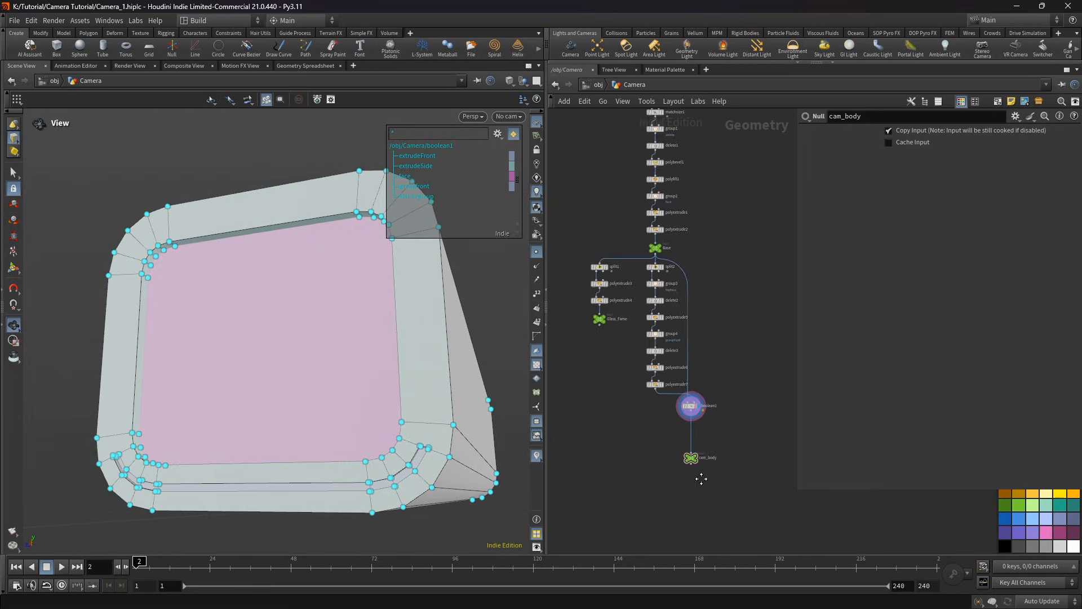
scroll(610, 265, "up", 2)
left_click_drag(568, 199, 616, 437)
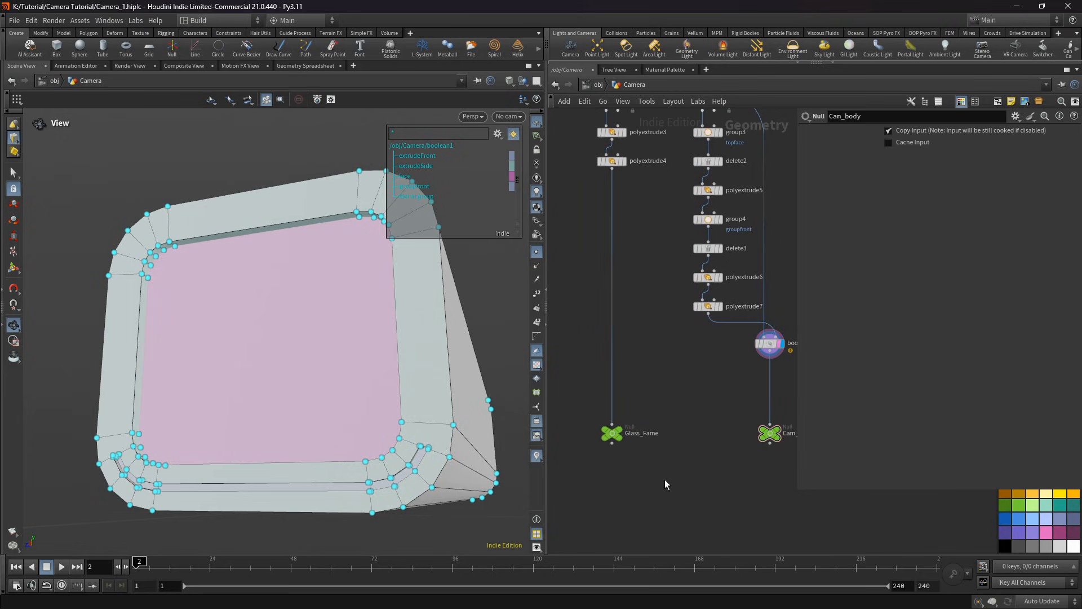
Step: Add a Merge node combining the Glass_Fame and Cam_body nulls, and display it
key("Tab")
type("merge")
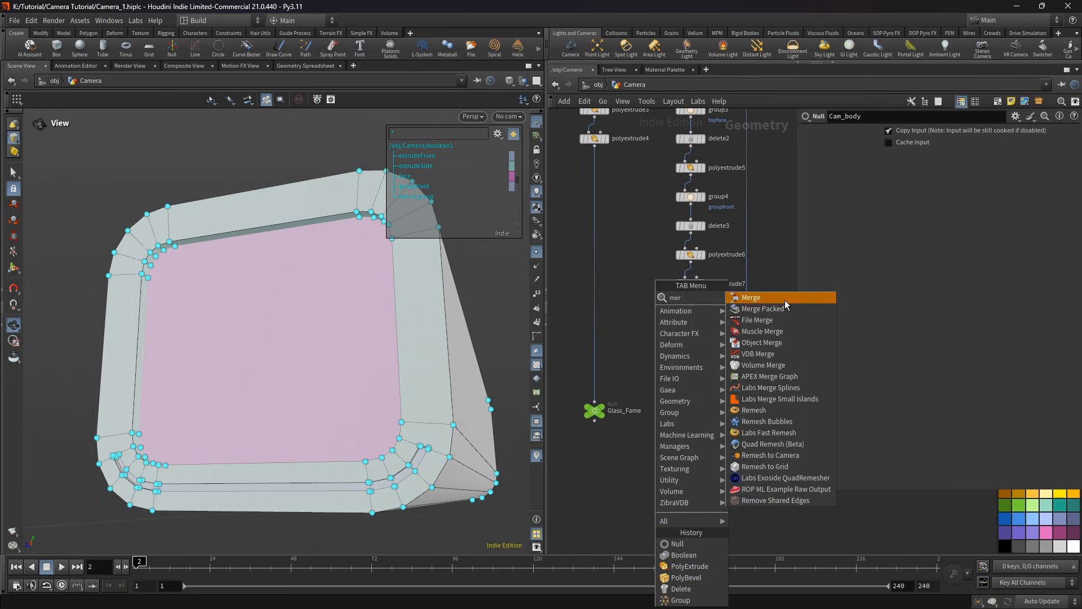
left_click(785, 297)
left_click(677, 470)
left_click_drag(596, 422, 677, 464)
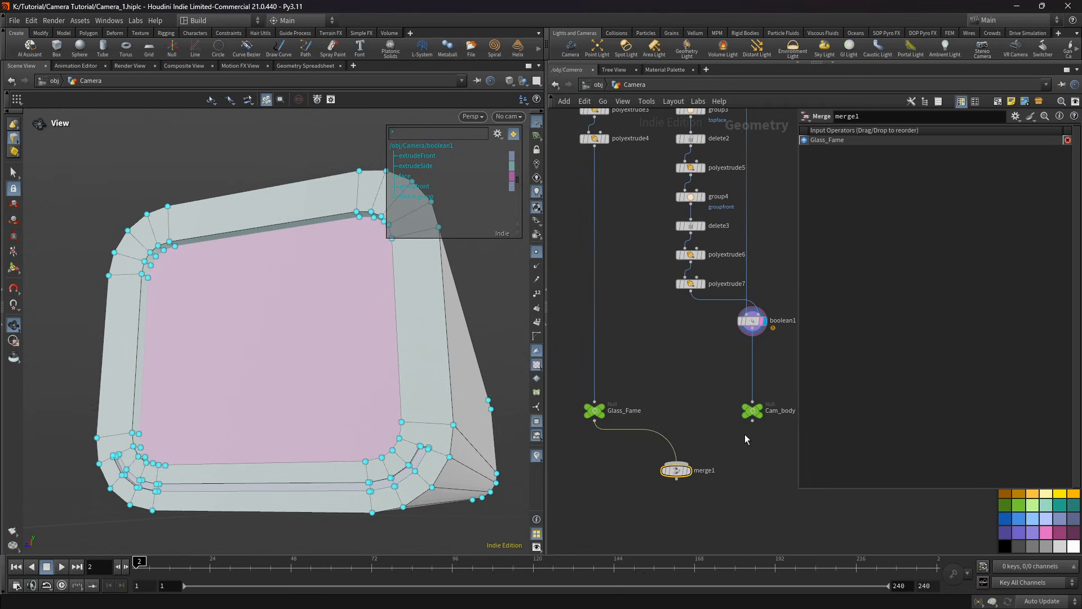
left_click_drag(753, 421, 695, 463)
left_click_drag(695, 463, 682, 463)
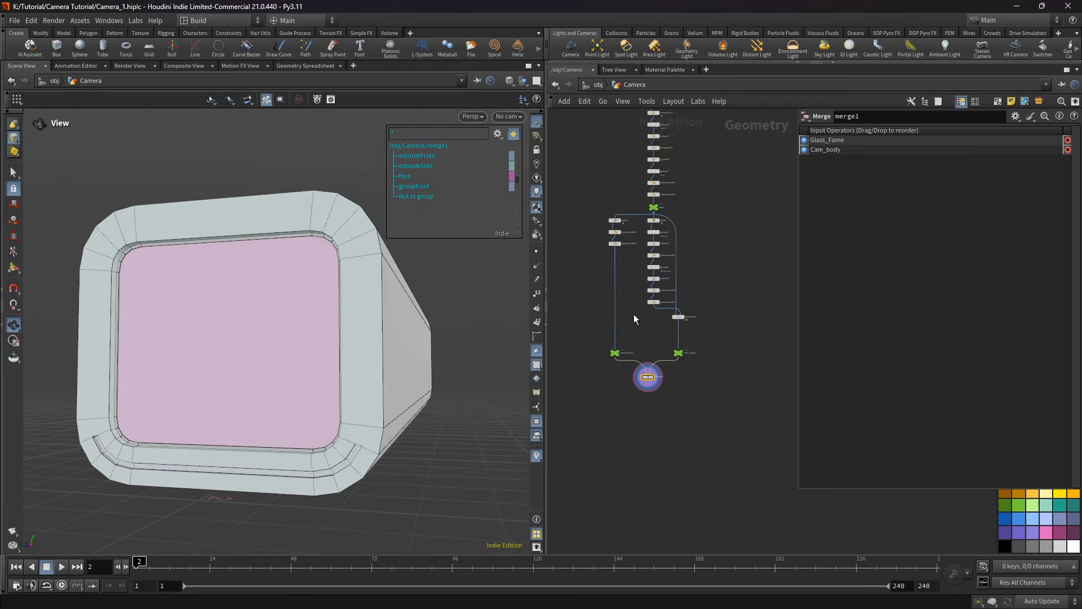
Step: Color the PolyBevel node upstream of the Base null red in the network
middle_click_drag(634, 314, 636, 353)
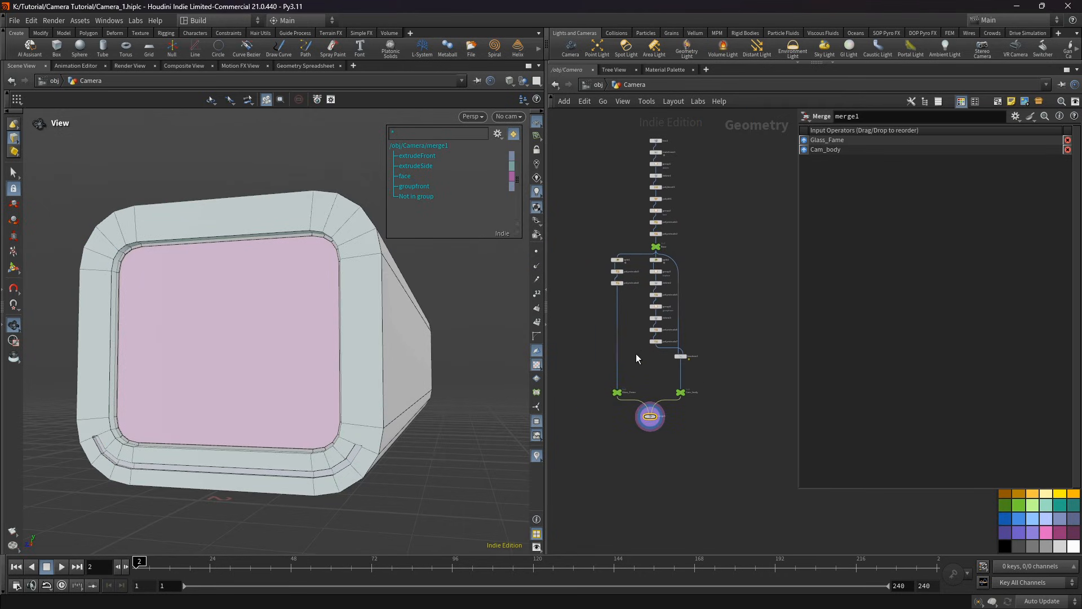
scroll(674, 191, "up", 3)
left_click(640, 174)
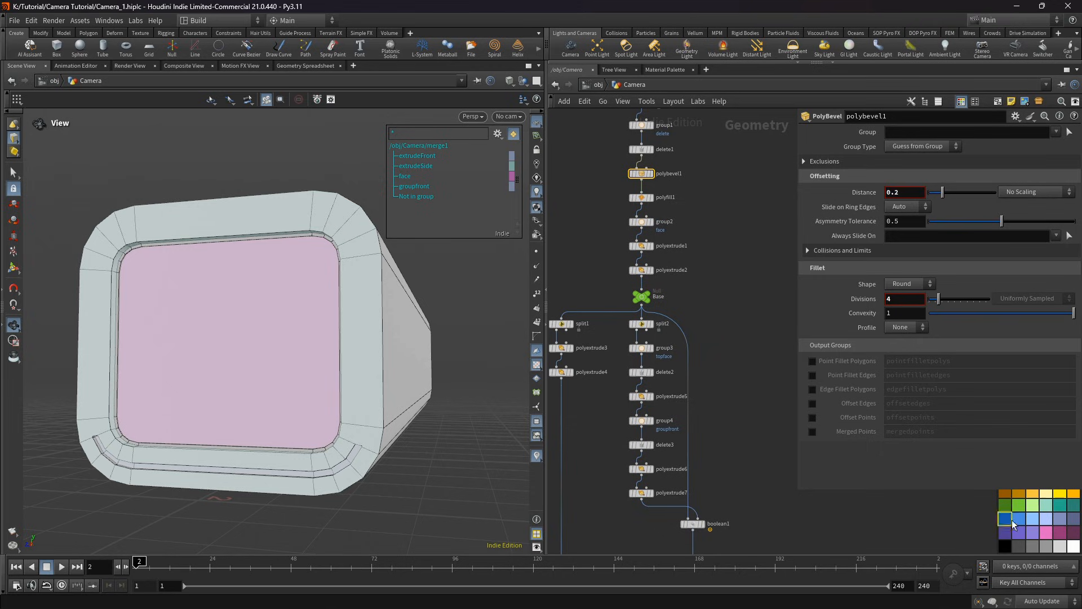
left_click(1007, 478)
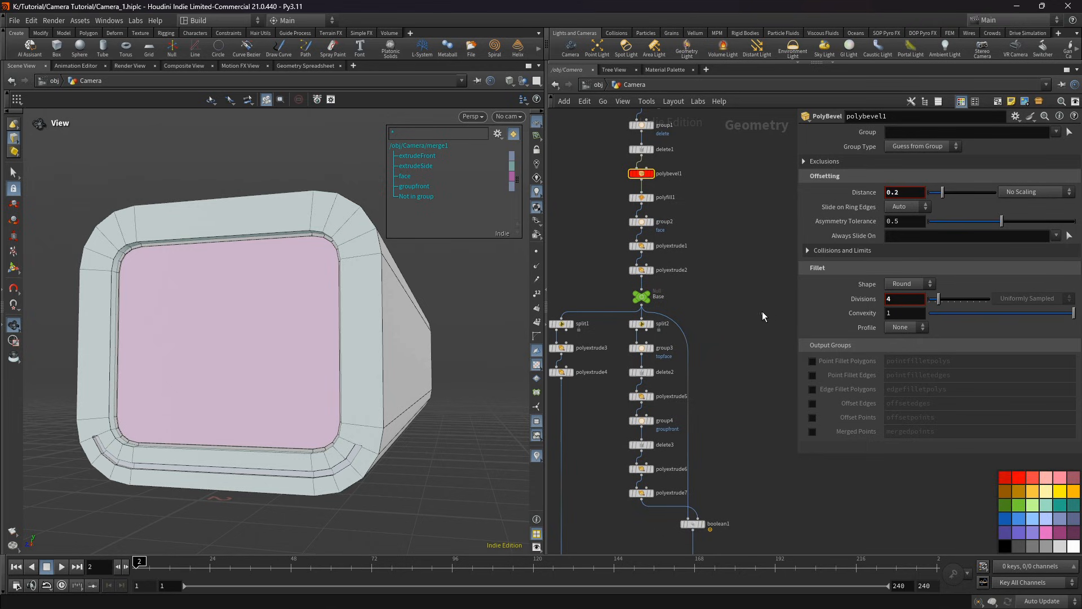
Step: Increase the PolyBevel's distance to about 0.237 and inspect the rounder camera body from several sides
left_click(665, 174)
mouse_move(942, 192)
left_mouse_down()
mouse_move(959, 195)
mouse_move(945, 196)
left_mouse_up()
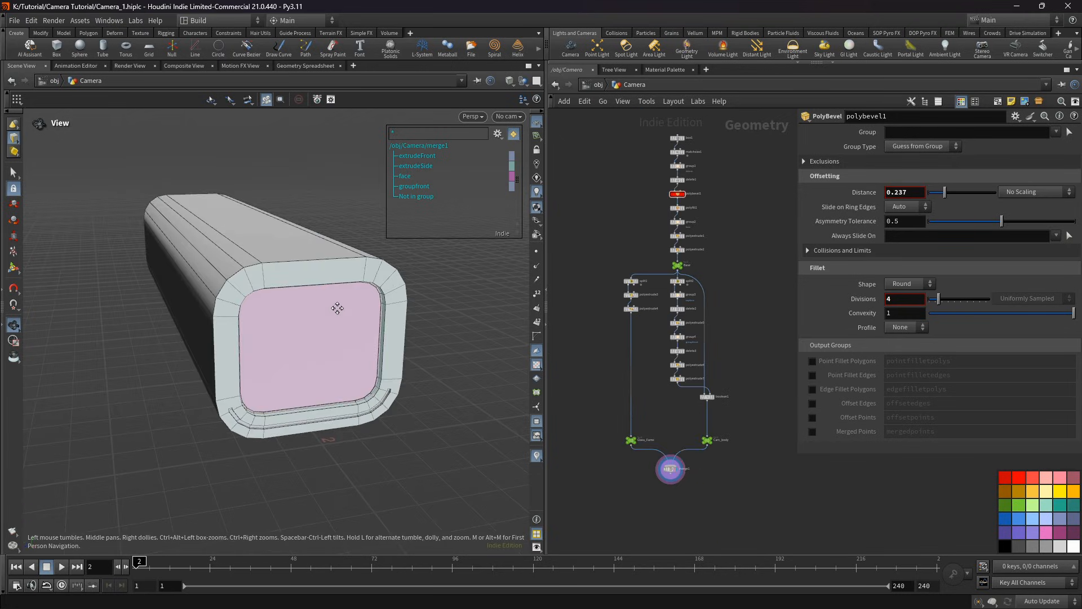
left_click_drag(338, 307, 335, 312)
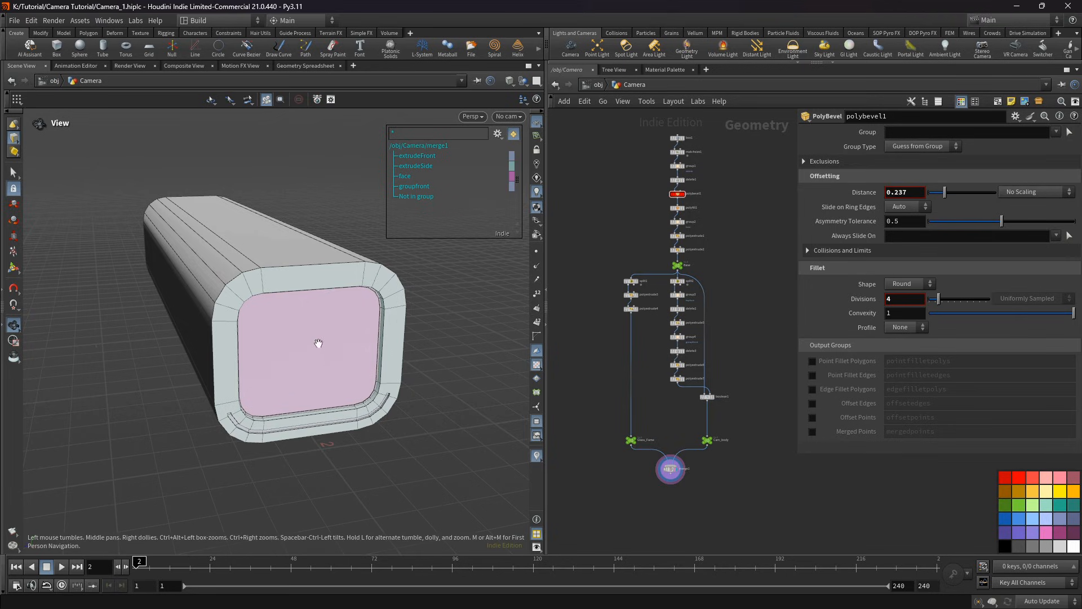
left_click_drag(316, 343, 296, 318)
left_click_drag(254, 361, 275, 374)
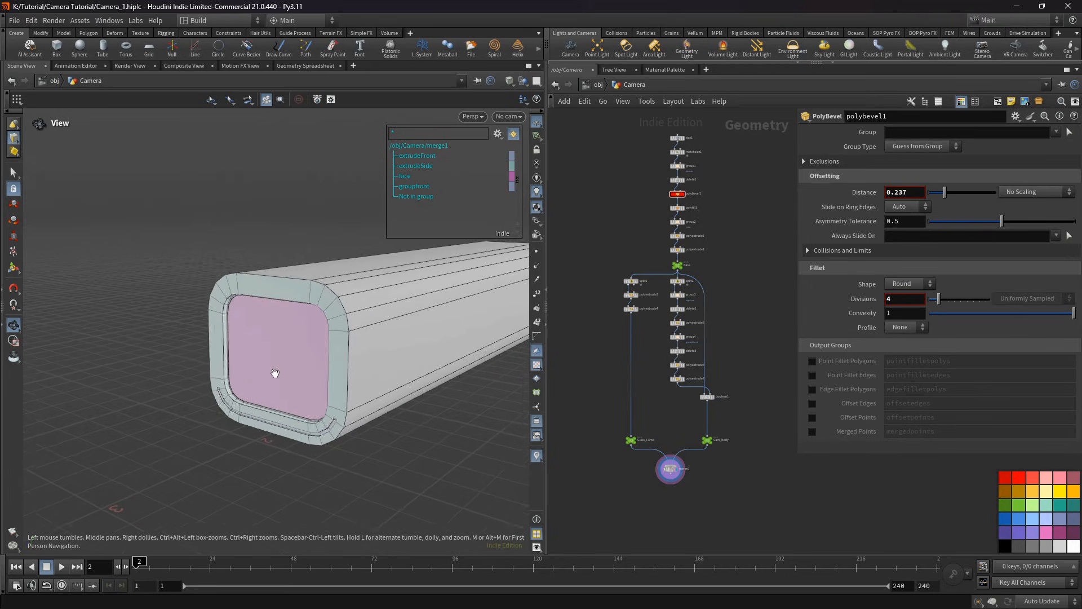
Step: Select the Boolean node above Cam_body and display its result
scroll(673, 383, "up", 6)
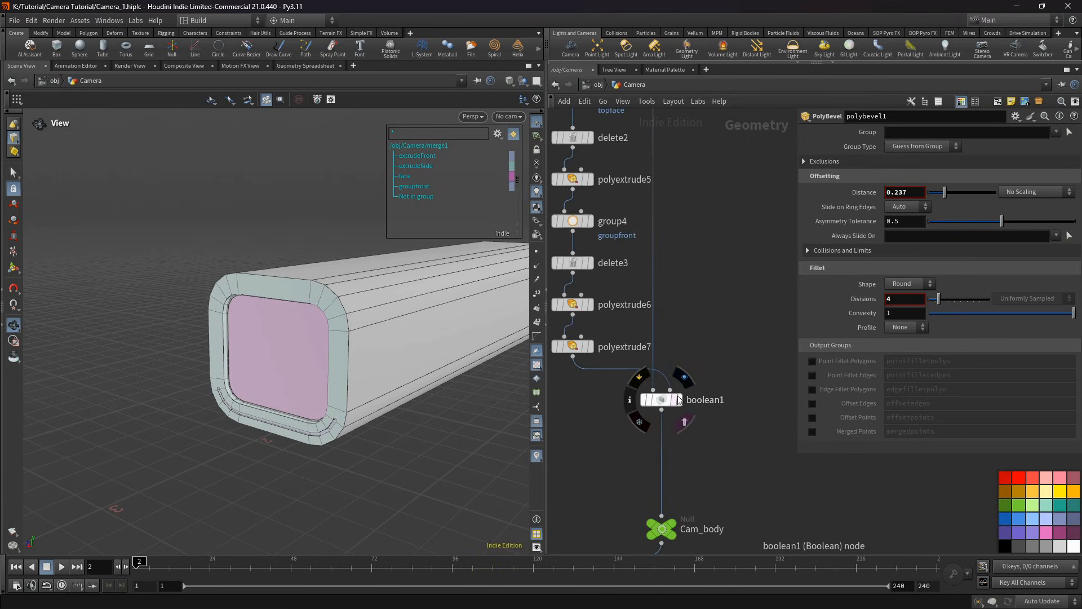
left_click(678, 401)
left_click(662, 400)
middle_click_drag(663, 400, 760, 357)
middle_click_drag(695, 398, 682, 387)
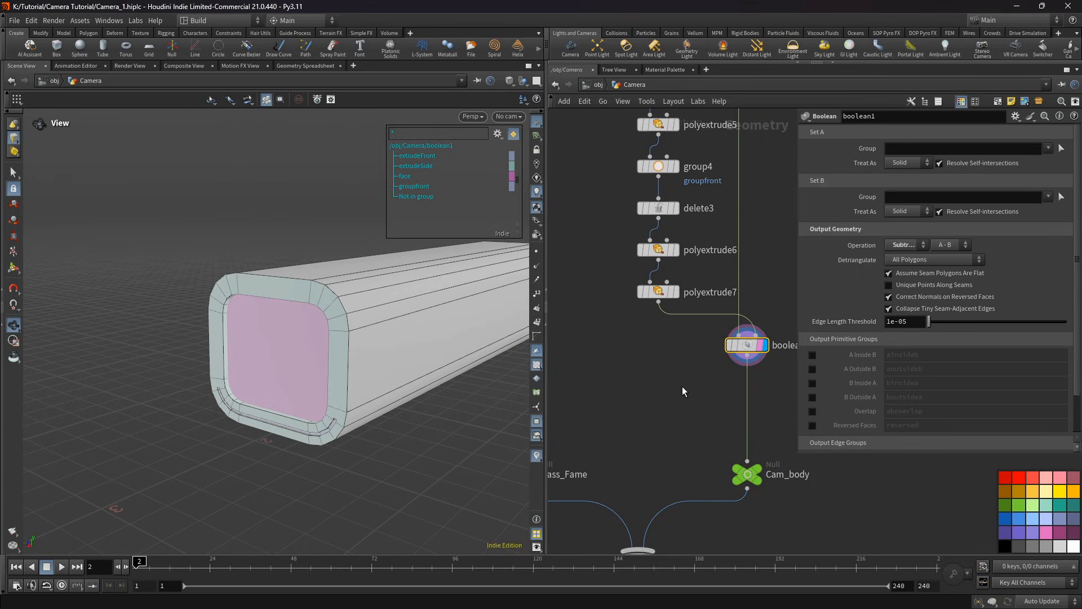
Step: Branch a Delete node off the Boolean that deletes everything except the extrudeFront group
key("Tab")
type("del")
key("Return")
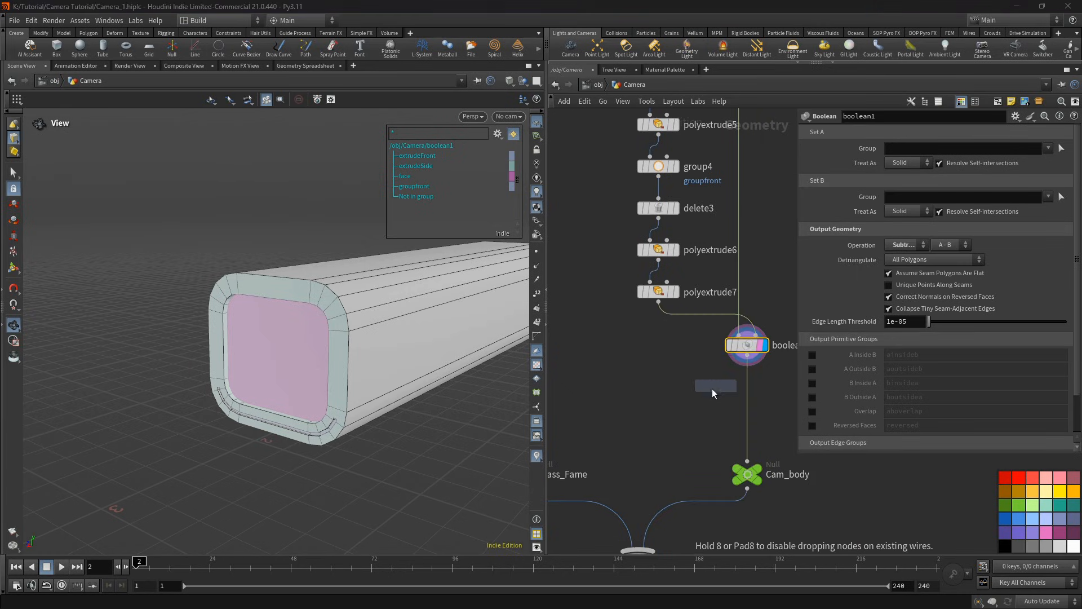
left_click(664, 385)
left_click(1056, 132)
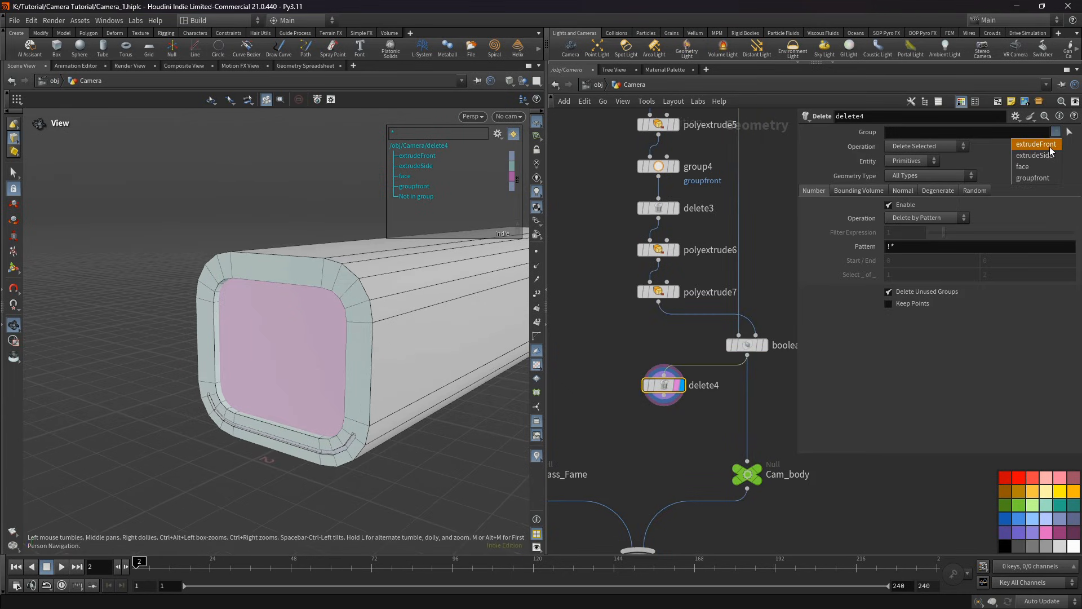
left_click(1050, 145)
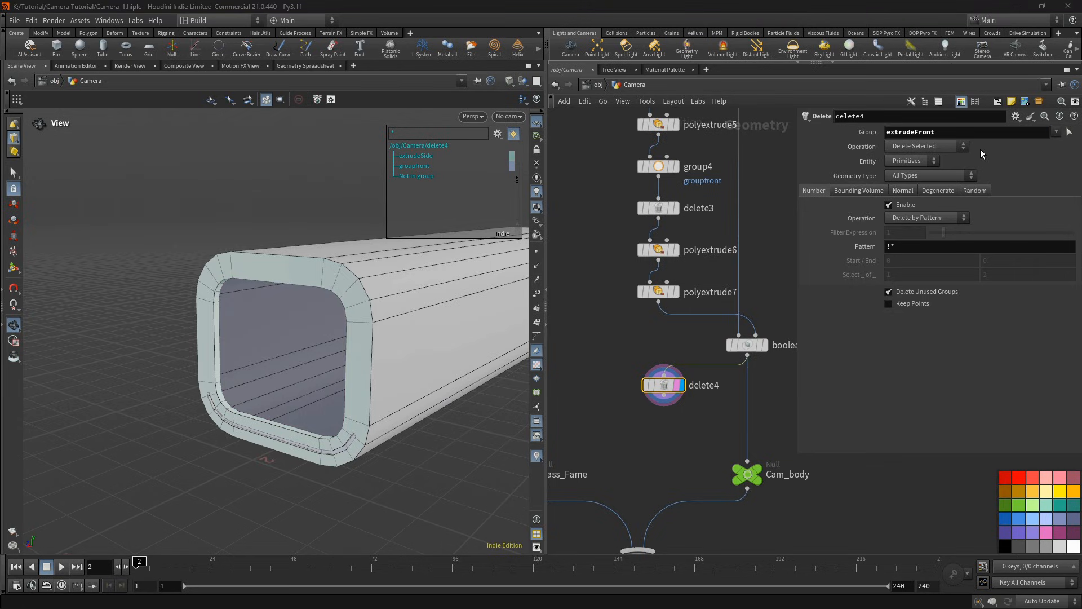
left_click(952, 148)
left_click(925, 163)
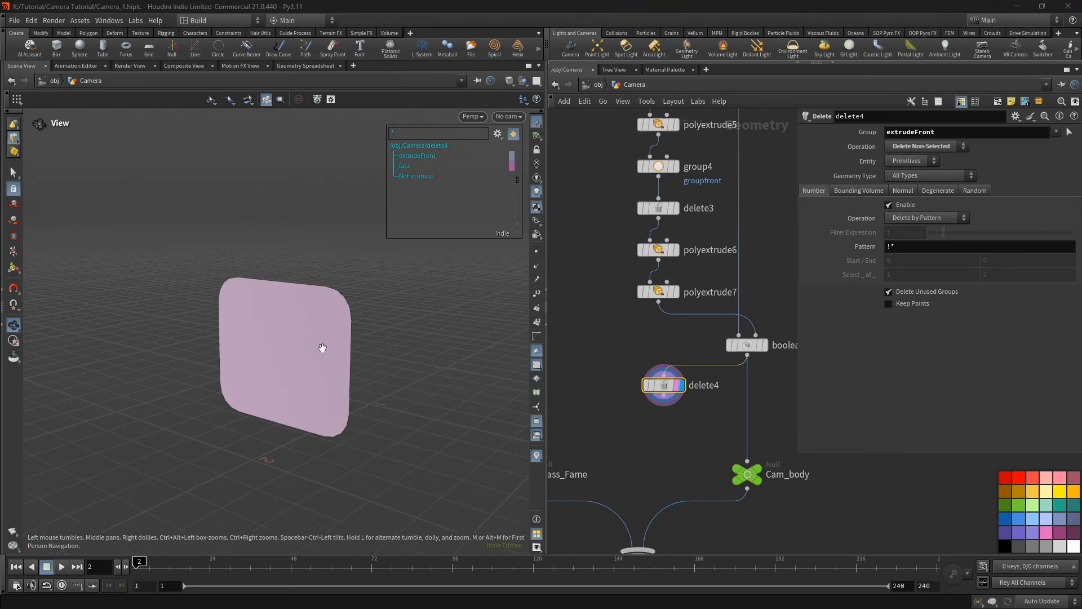
mouse_move(322, 346)
left_mouse_down()
mouse_move(340, 353)
mouse_move(261, 355)
mouse_move(308, 357)
left_mouse_up()
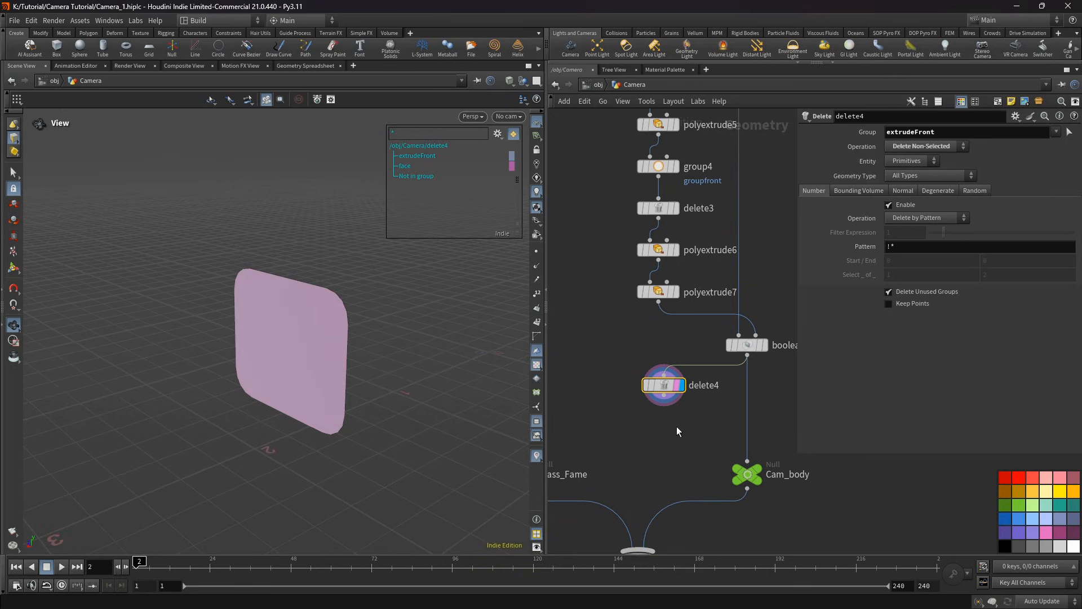
Step: Collapse the new Delete node into a subnetwork, enter it and move its output node further down to make room
middle_click_drag(680, 427, 696, 406)
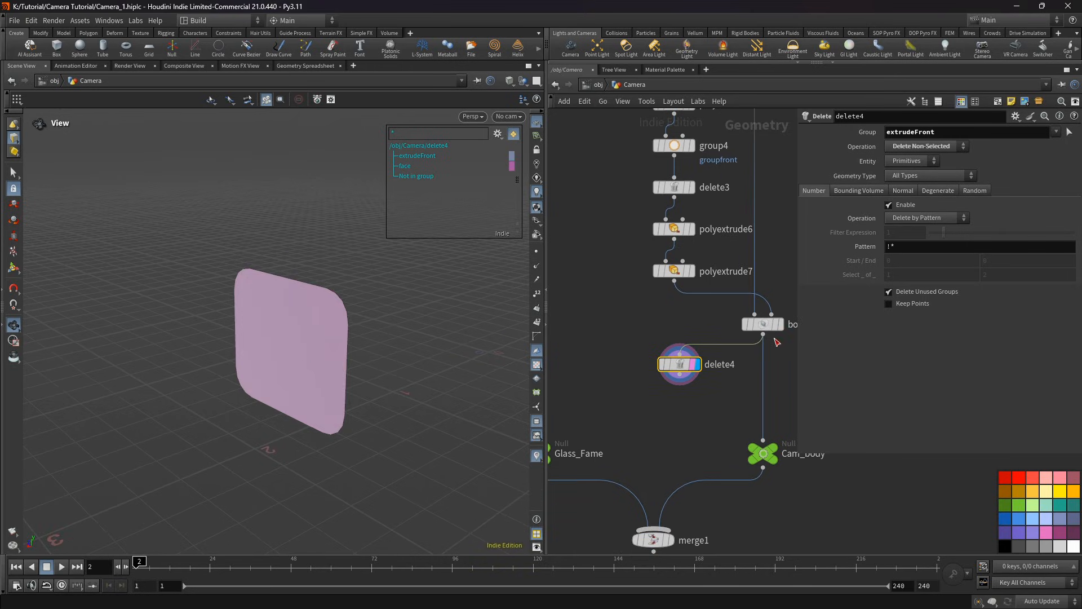
left_click(1039, 103)
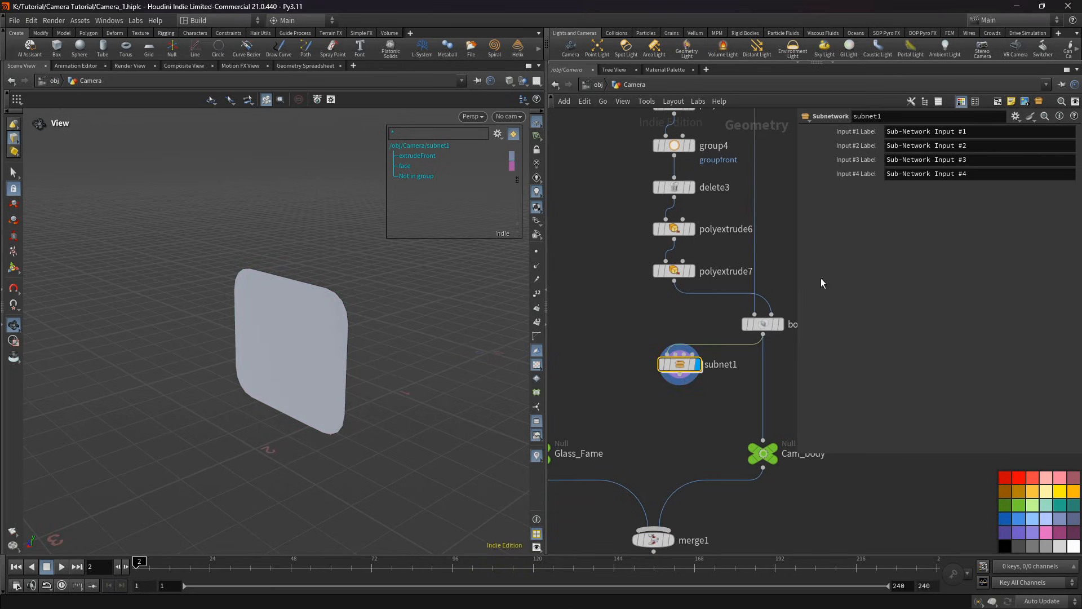
double_click(676, 364)
left_click_drag(621, 411, 670, 500)
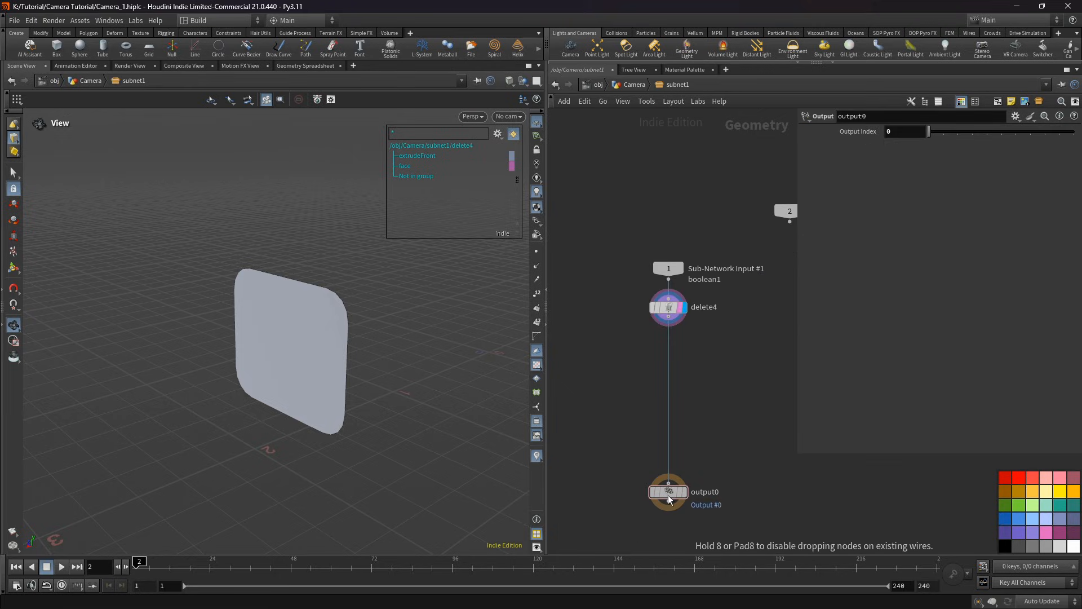
scroll(683, 349, "up", 4)
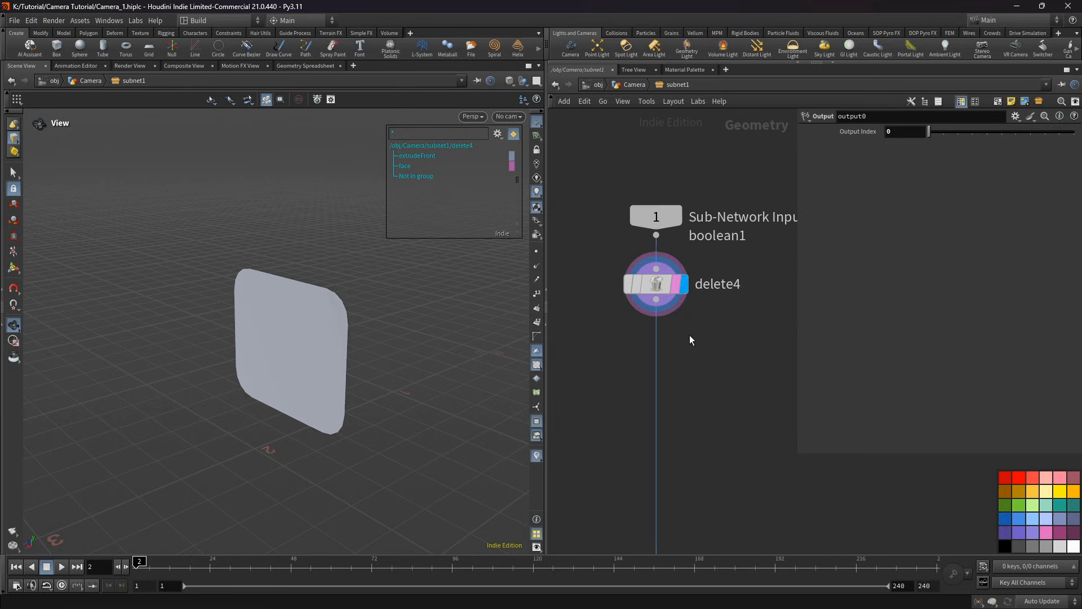
left_click(651, 283)
middle_click_drag(668, 345, 707, 331)
middle_click_drag(588, 374, 610, 352)
left_click(611, 352)
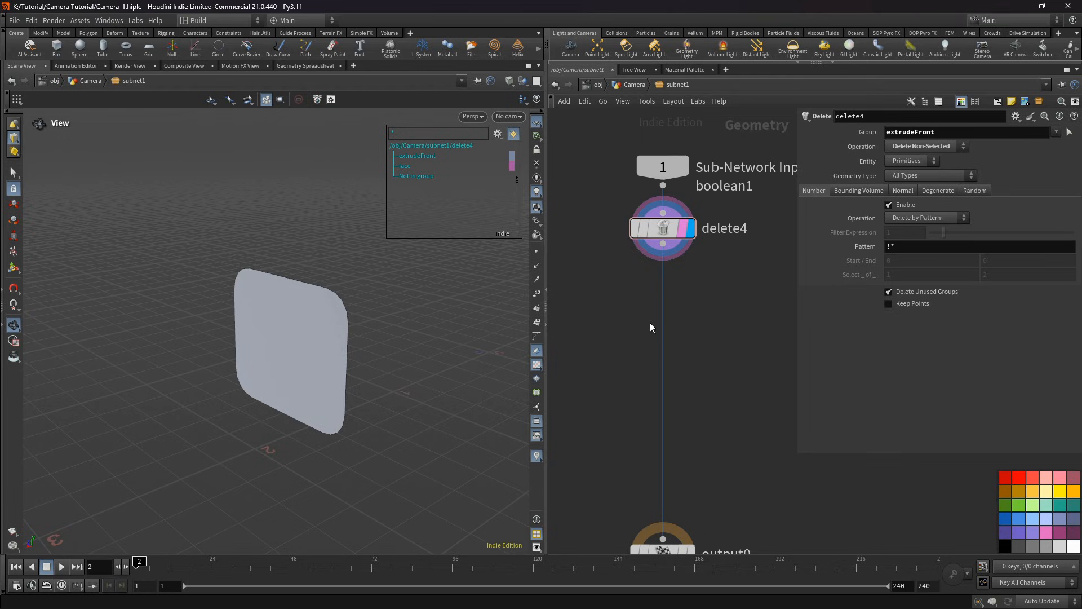
Step: Insert a PolyExtrude node below the Delete node, display it and set its distance to -0.03
left_click_drag(339, 372, 244, 355)
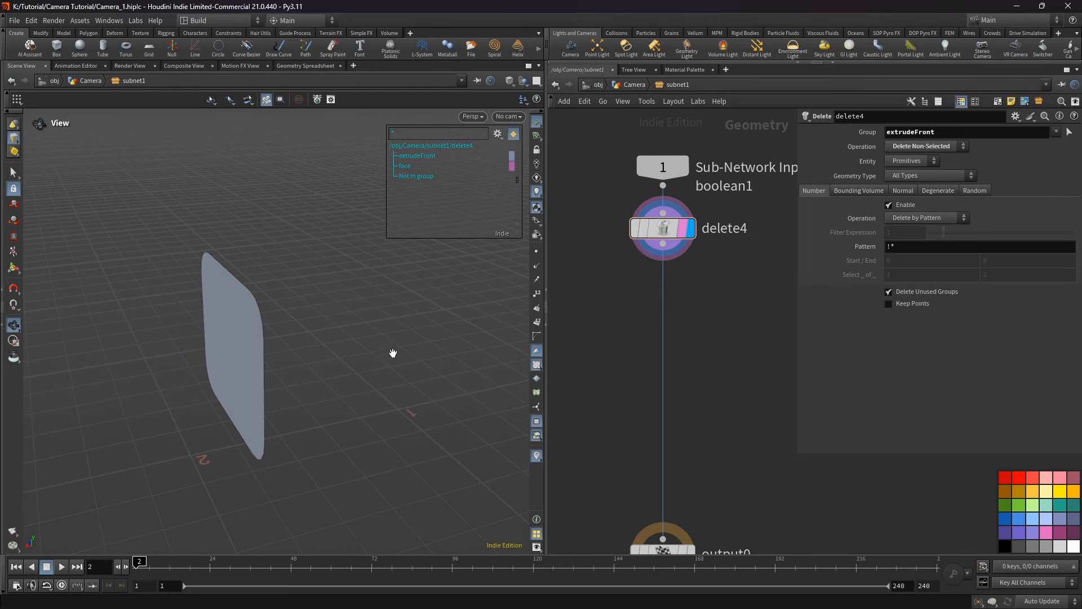
key("Tab")
left_click(654, 589)
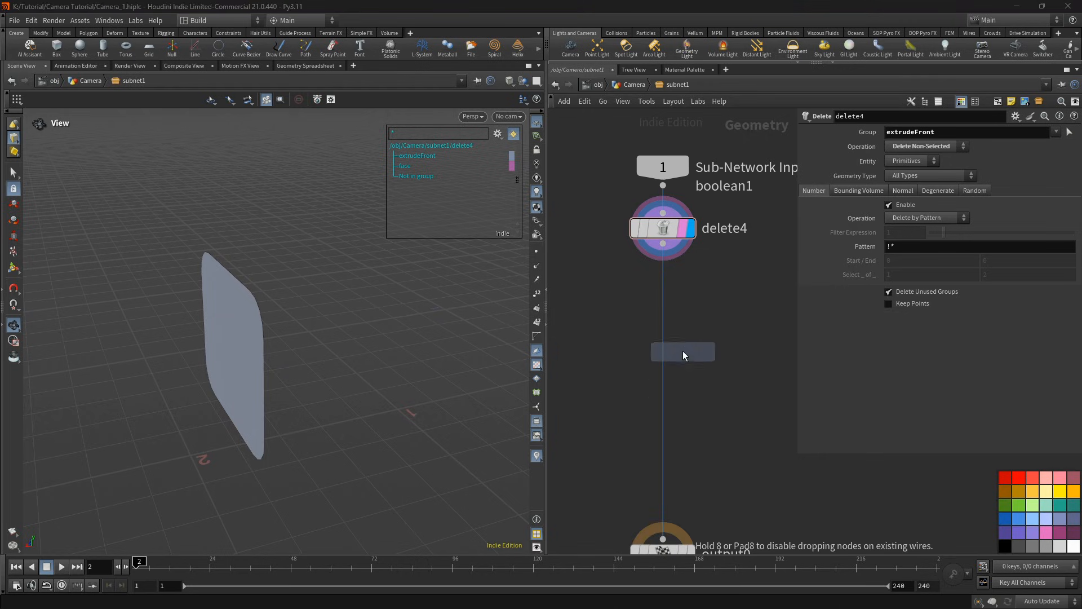
left_click(676, 326)
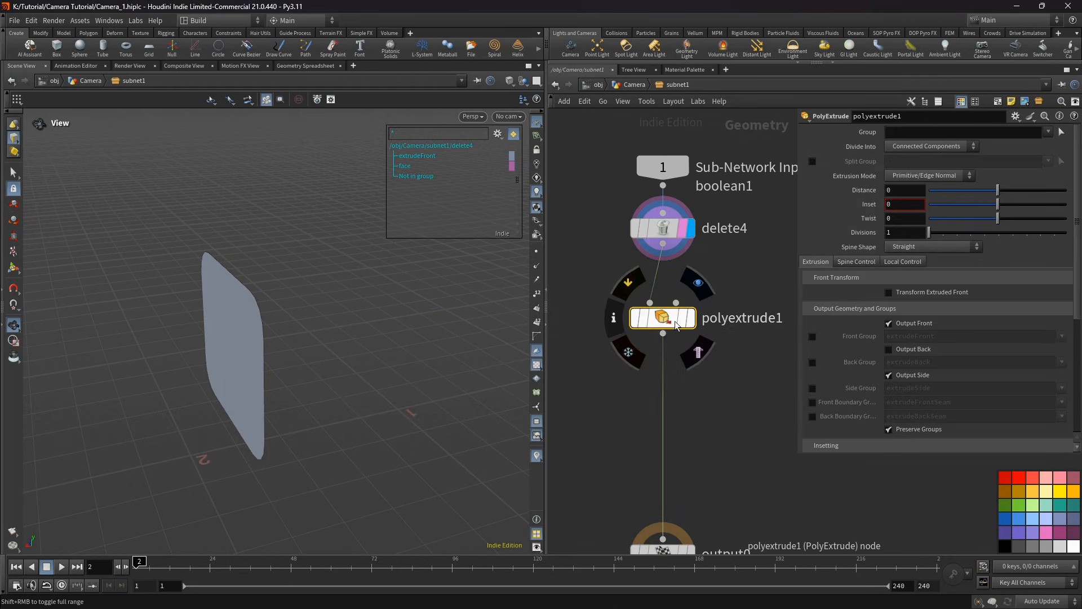
left_click(896, 192)
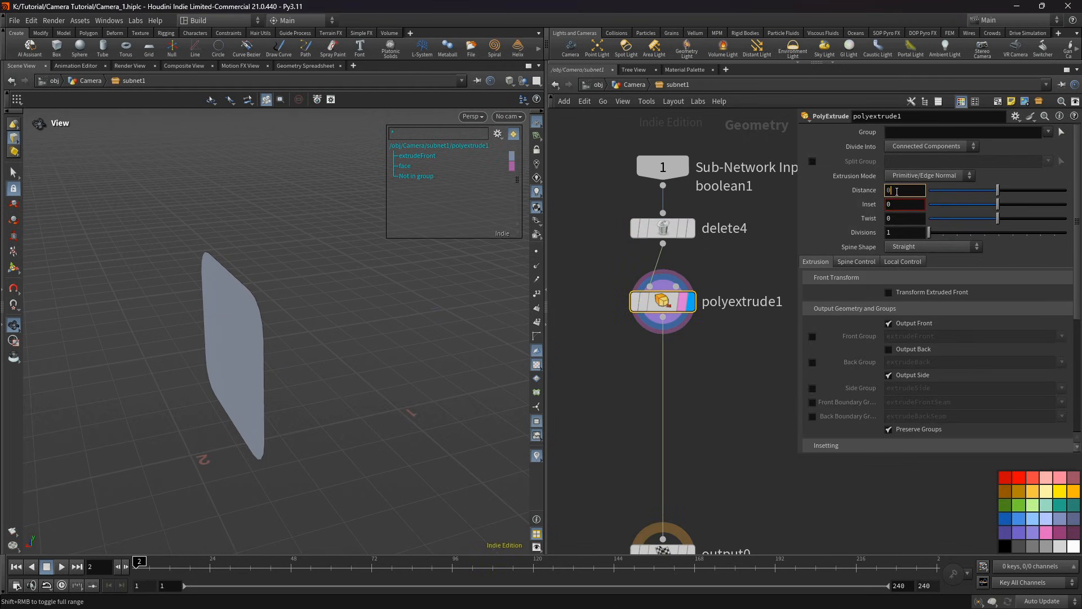
left_click_drag(1002, 192, 999, 192)
Step: Set the PolyExtrude's inset to 0.043 and enable its extrudeFront front group output
left_click(904, 204)
type("0.043")
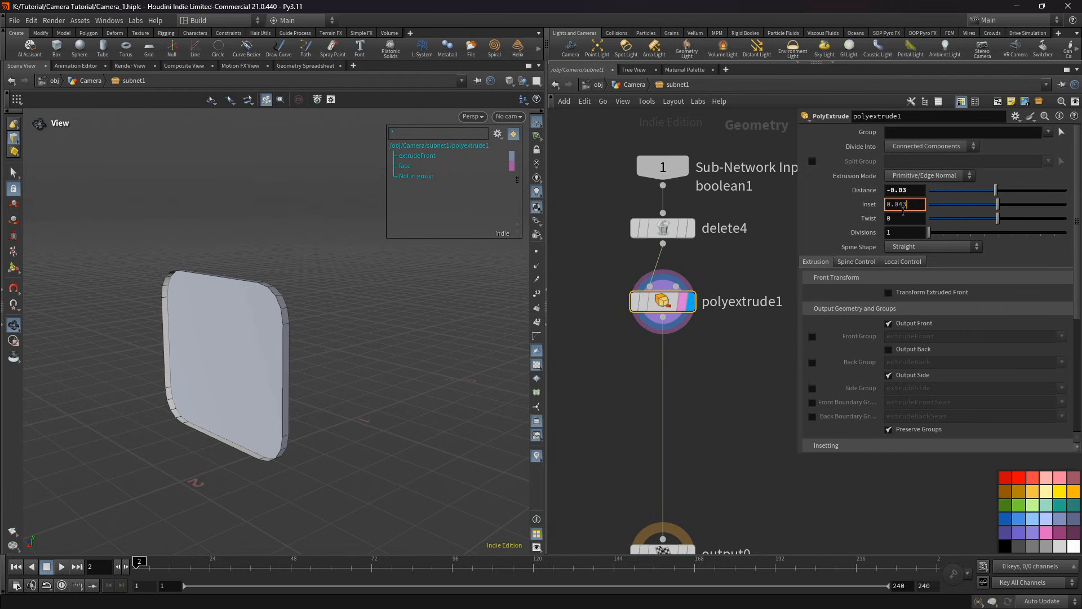
key("Return")
left_click_drag(304, 384, 356, 372)
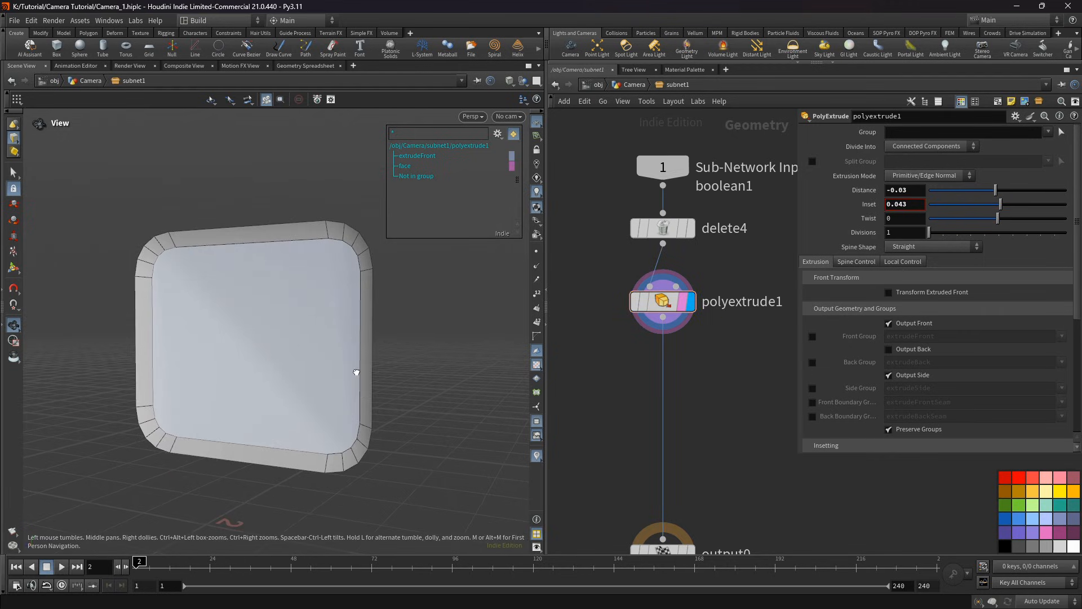
left_click(813, 336)
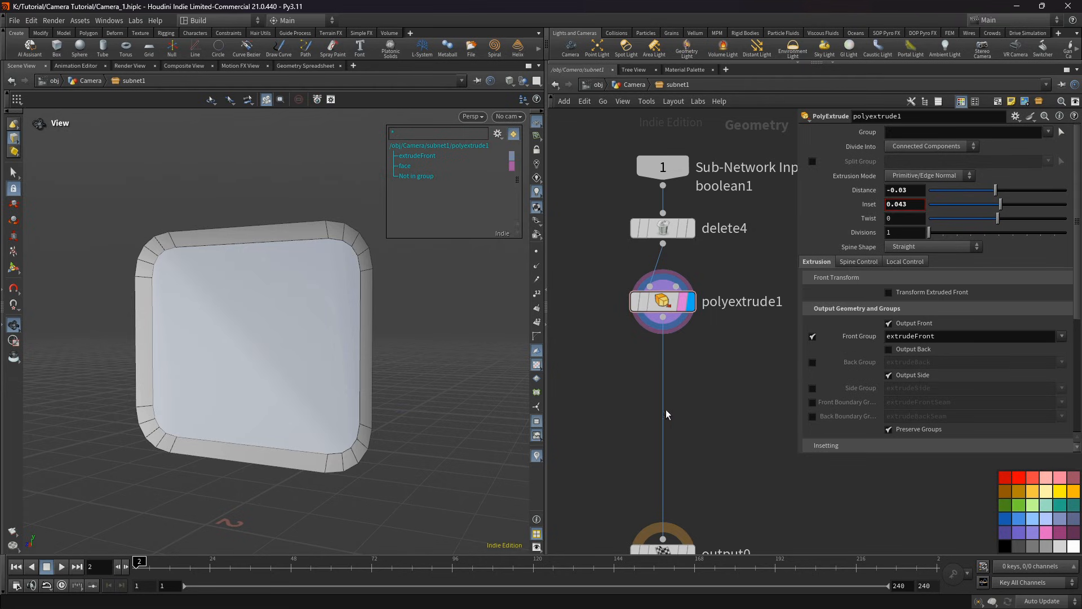
Step: Insert a Split node after the PolyExtrude and set its group to extrudeFront to isolate the front face
scroll(652, 364, "down", 1)
middle_click_drag(675, 377, 695, 360)
key("Tab")
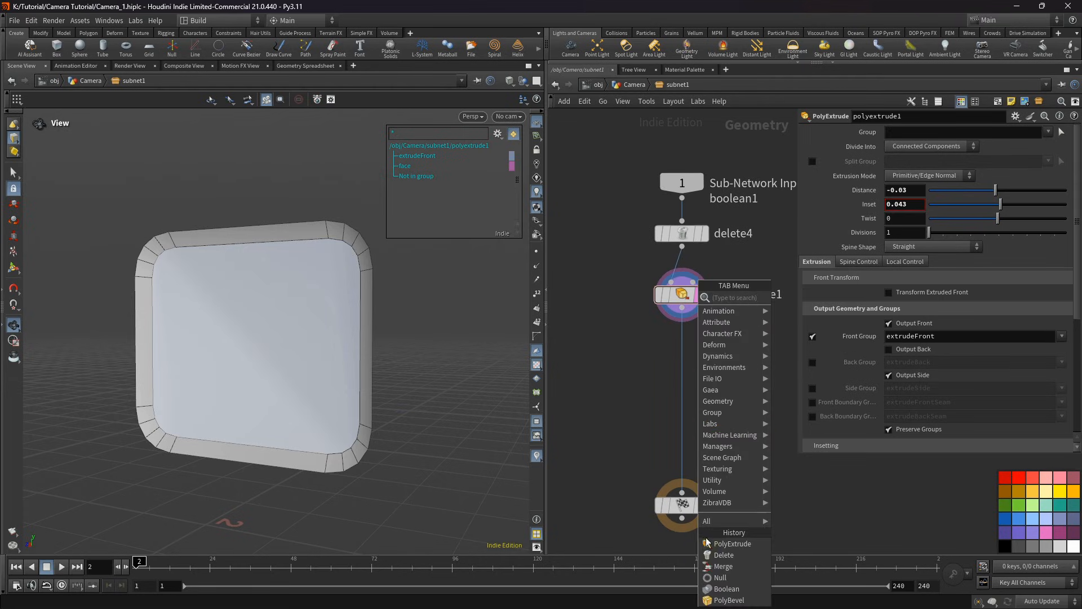
type("spl")
left_click(824, 297)
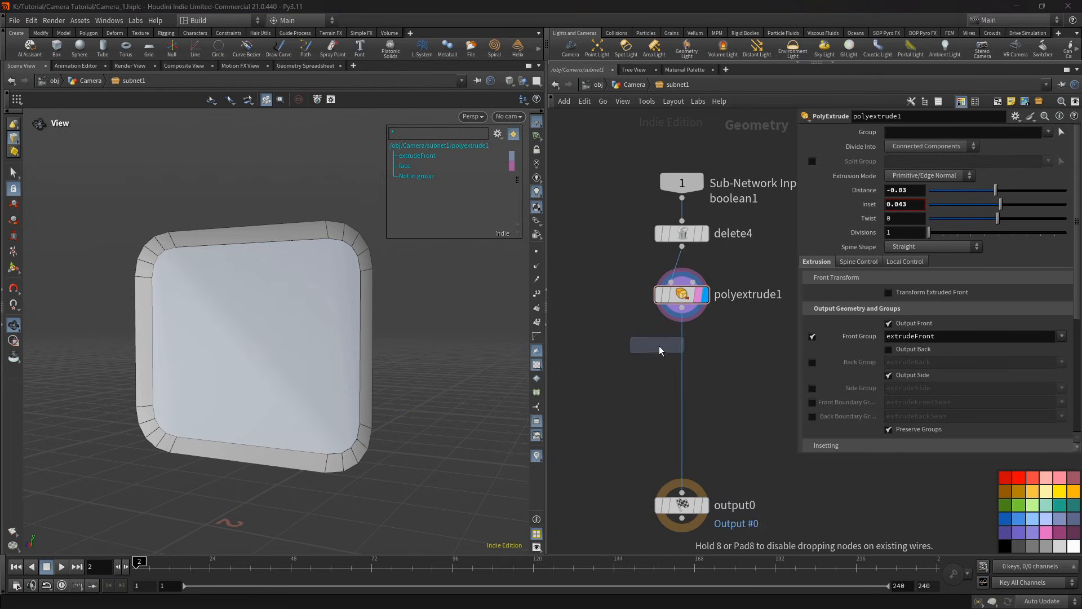
left_click(682, 347)
left_click_drag(339, 290, 251, 273)
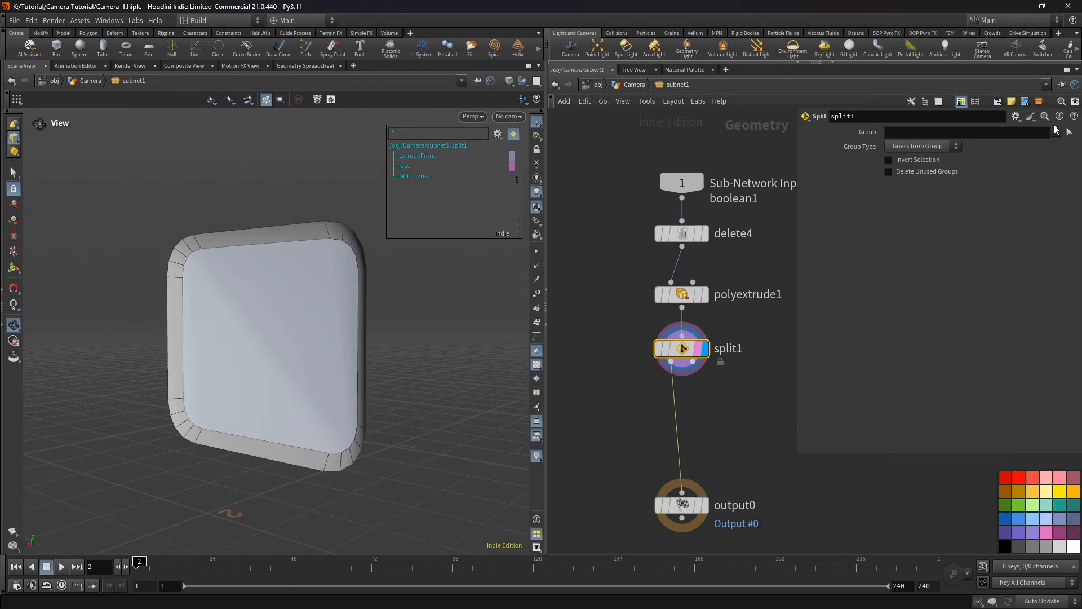
left_click(1056, 131)
left_click(1043, 148)
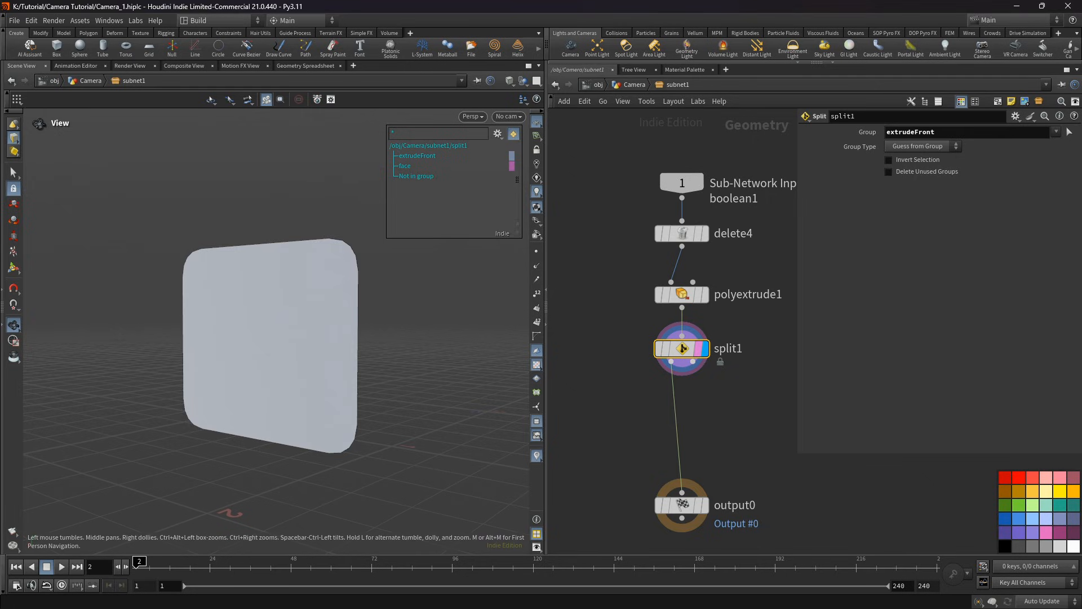
left_click_drag(296, 346, 273, 350)
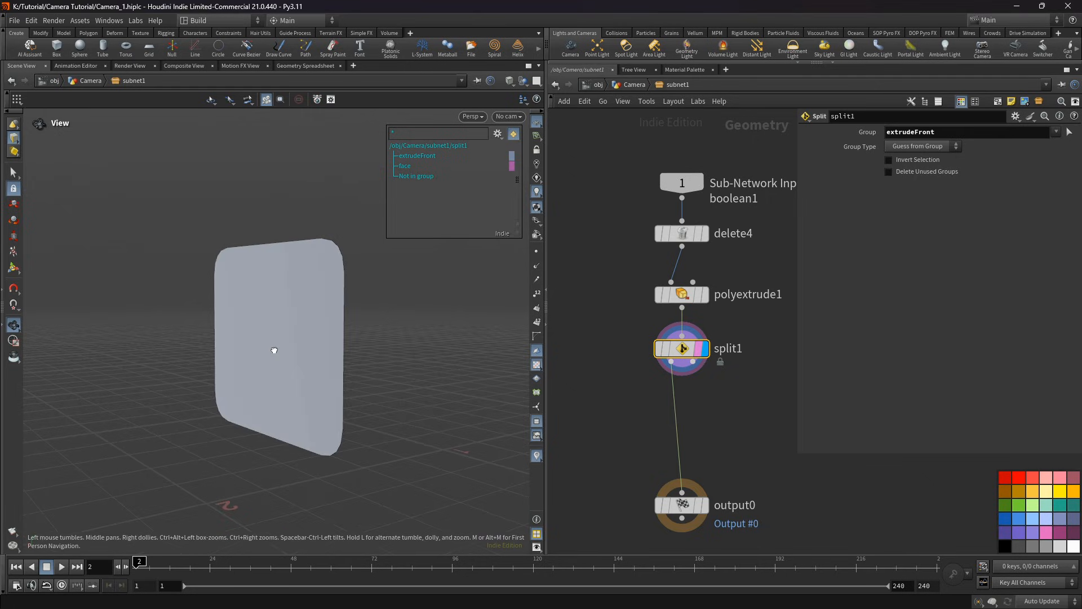
Step: Add a second PolyExtrude on the Split's first output and set its distance to -0.08
key("Tab")
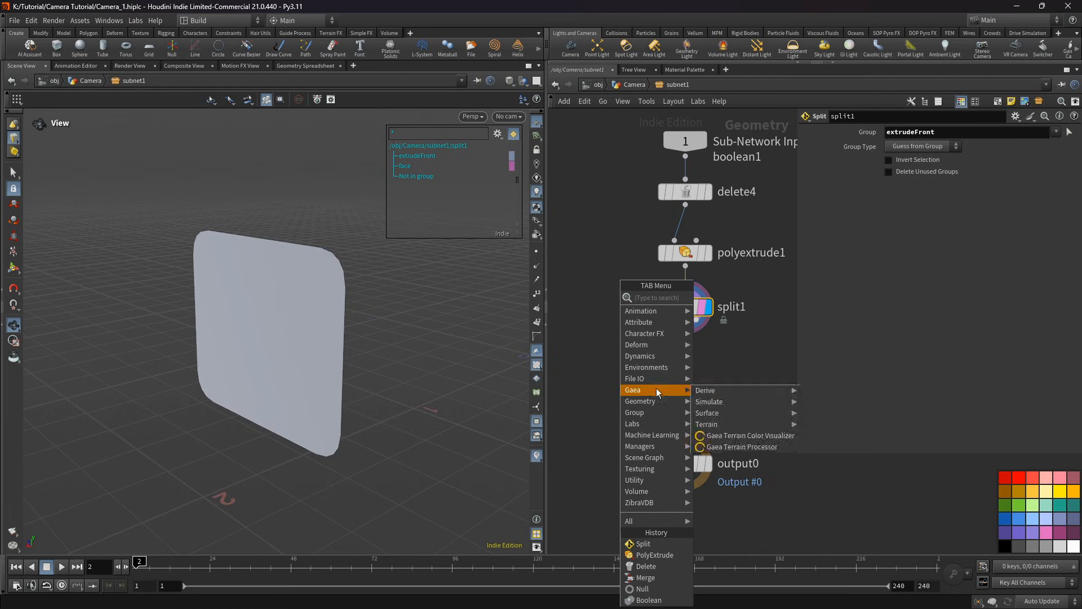
left_click(655, 555)
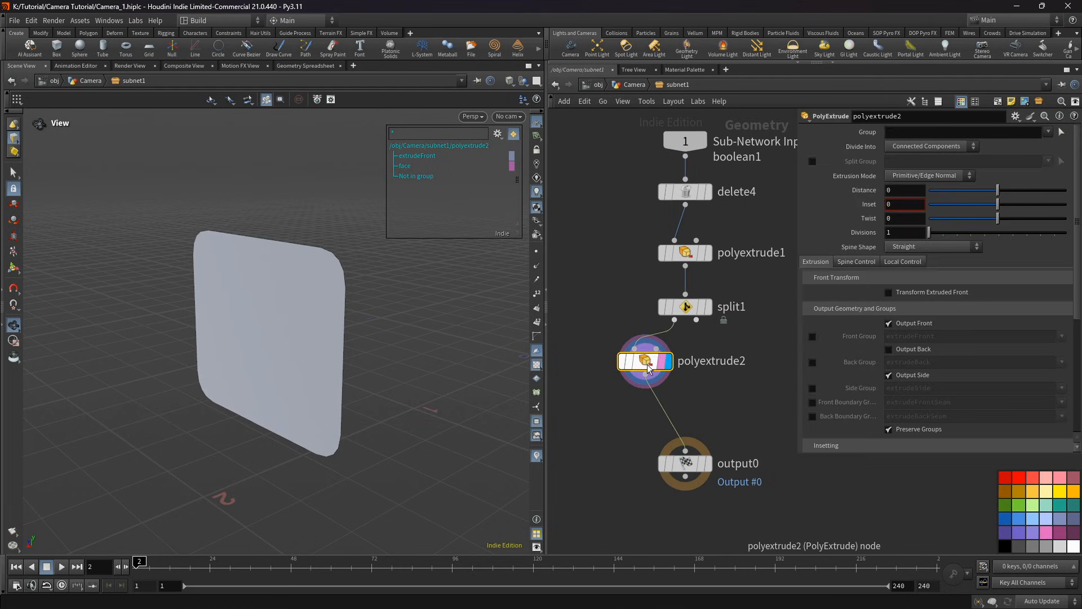
left_click(894, 190)
type("-")
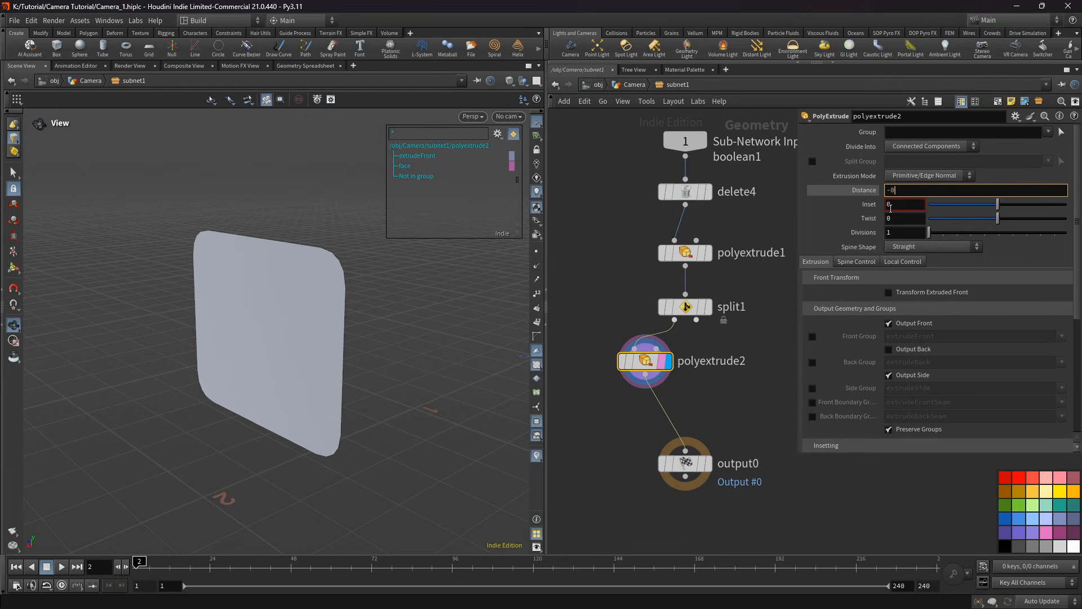
type(".08")
key("Return")
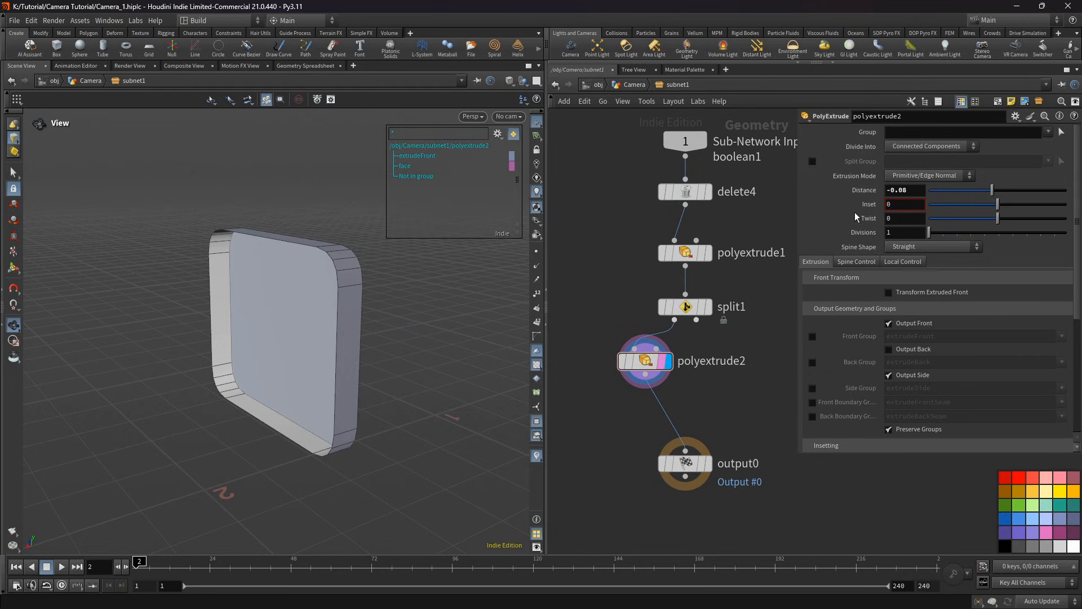
Step: Set the second PolyExtrude's inset to 0.16 and output its front faces as group extrudeFront2
left_click(903, 205)
type(".16")
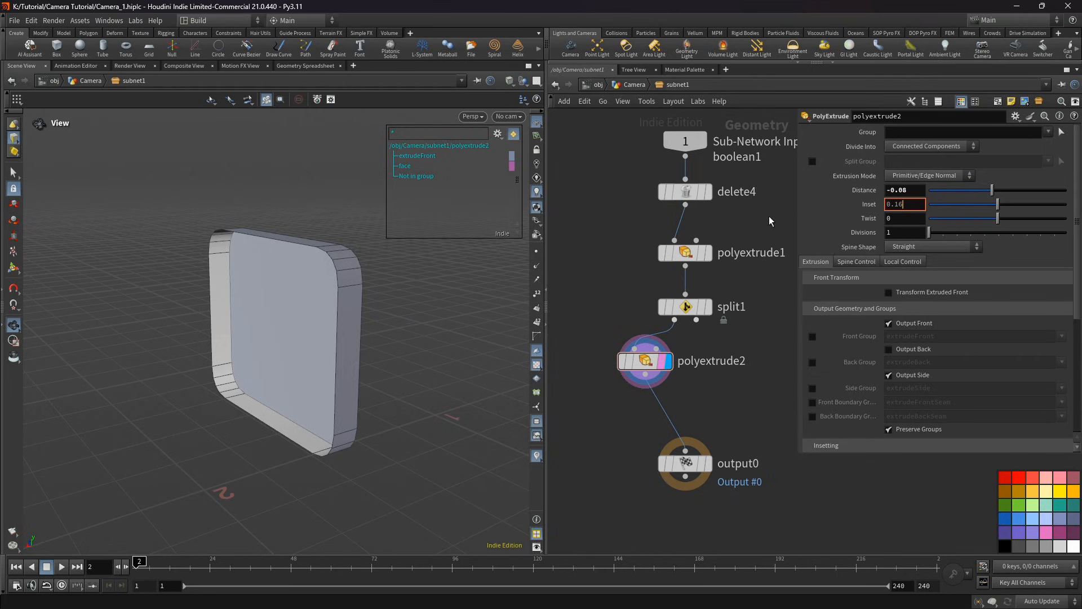
key("Return")
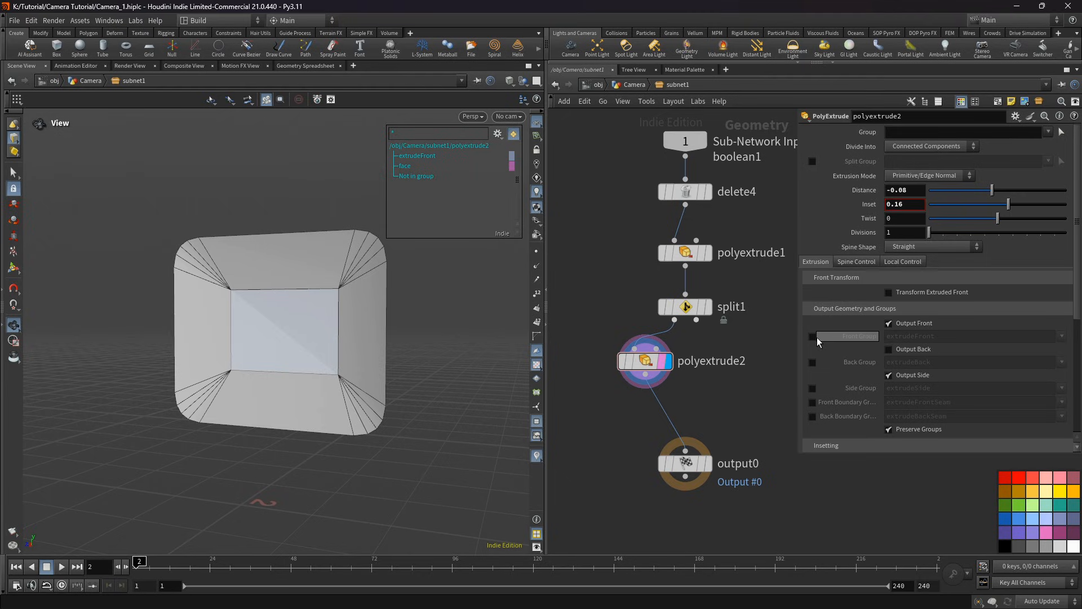
left_click(813, 336)
left_click(945, 339)
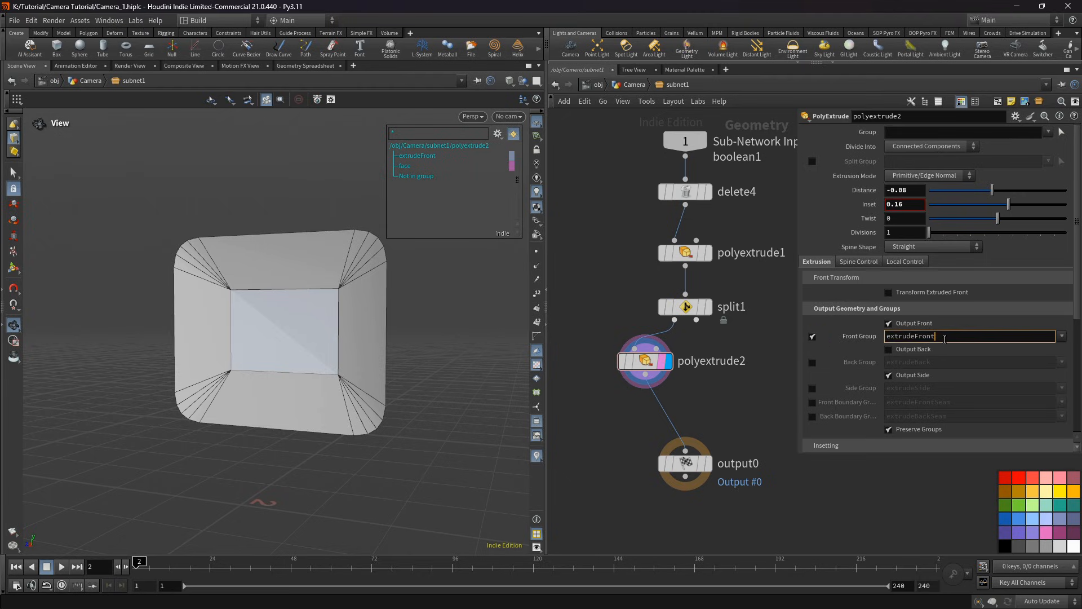
type("2")
key("Return")
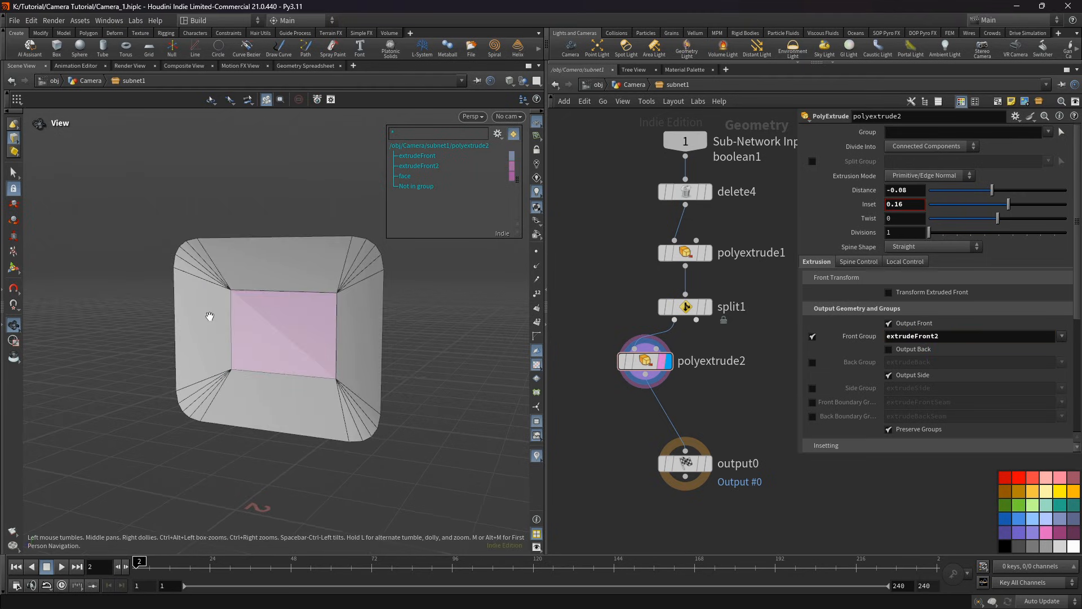
Step: Insert a Circle from Edges node below the second PolyExtrude and set its group to extrudeFront2
key("f")
mouse_move(274, 317)
left_mouse_down()
mouse_move(324, 313)
mouse_move(273, 302)
left_mouse_up()
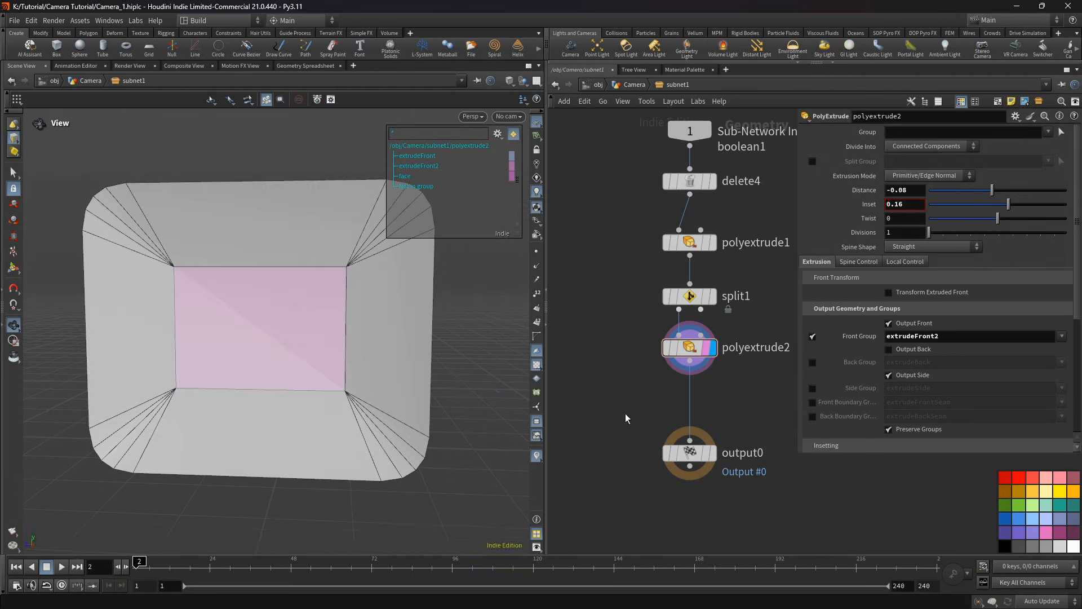
middle_click_drag(624, 414, 600, 333)
key("Tab")
type("circl")
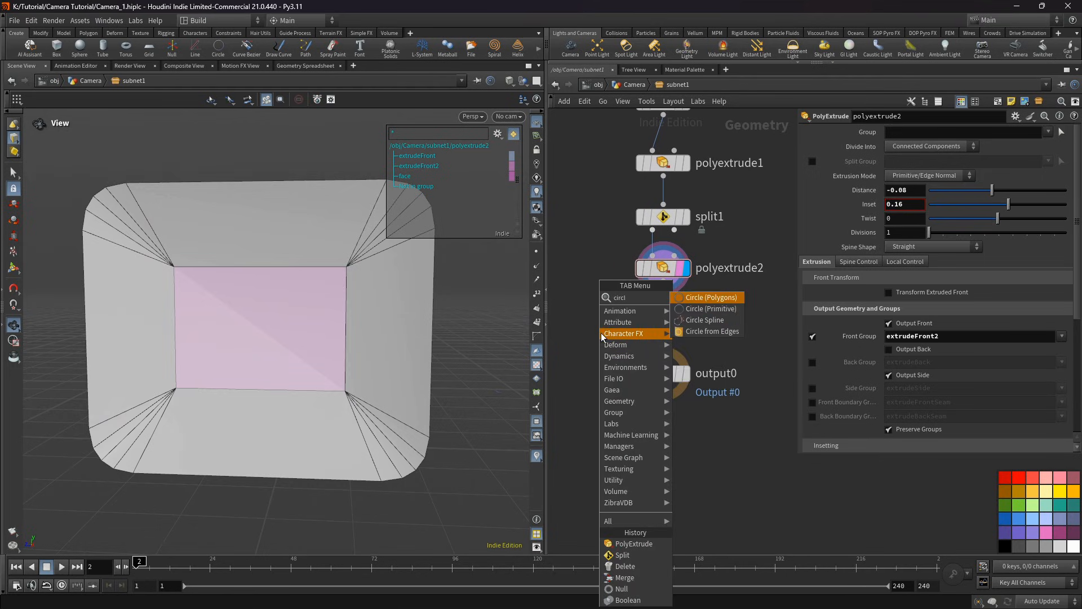
left_click(687, 331)
left_click(675, 330)
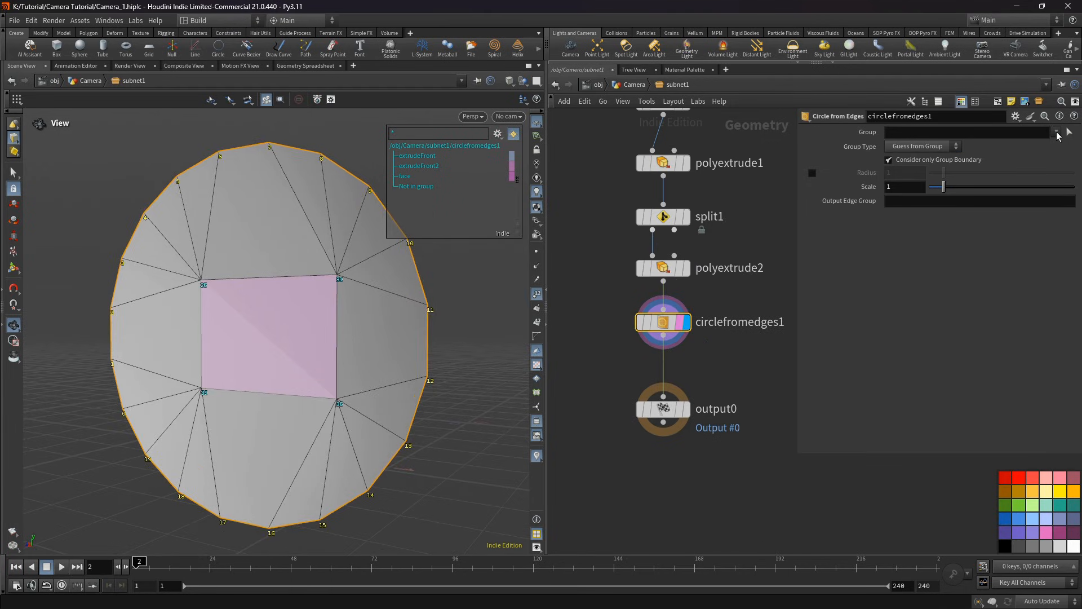
left_click(1056, 132)
left_click(1037, 156)
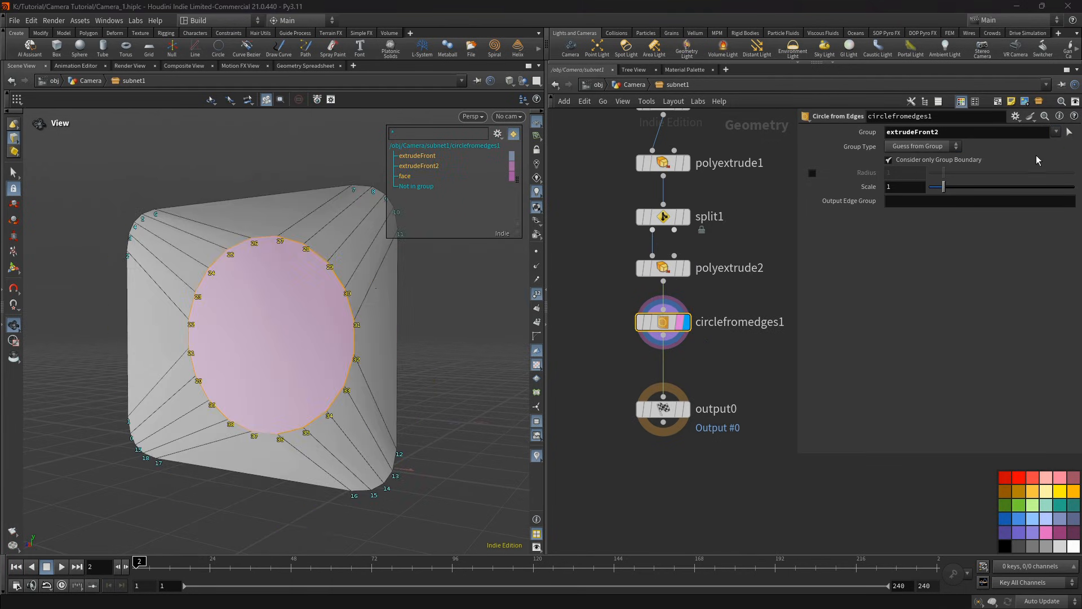
left_click_drag(297, 300, 248, 322)
Step: Insert a third PolyExtrude between the Circle from Edges node and the output, and set its group to extrudeFront2
key("Tab")
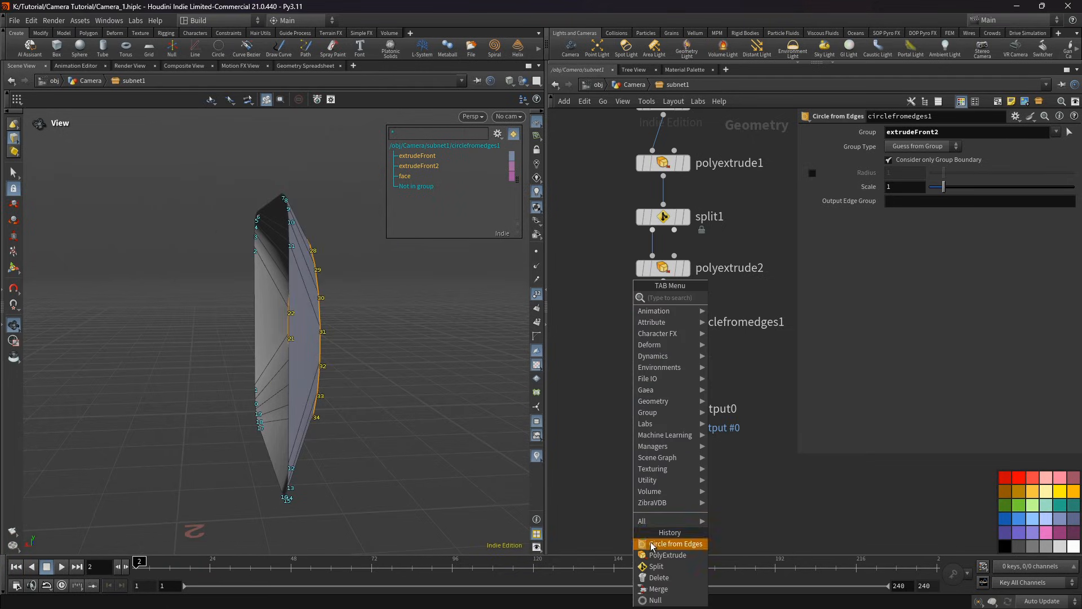
left_click(665, 555)
left_click(665, 363)
left_click_drag(293, 308, 304, 229)
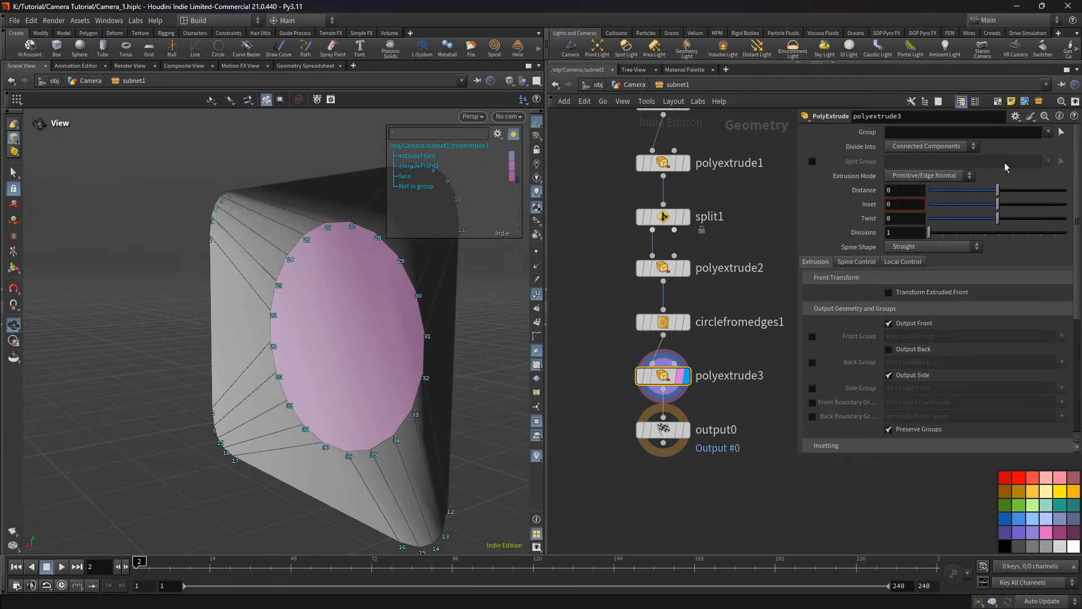
left_click(1048, 132)
left_click(998, 167)
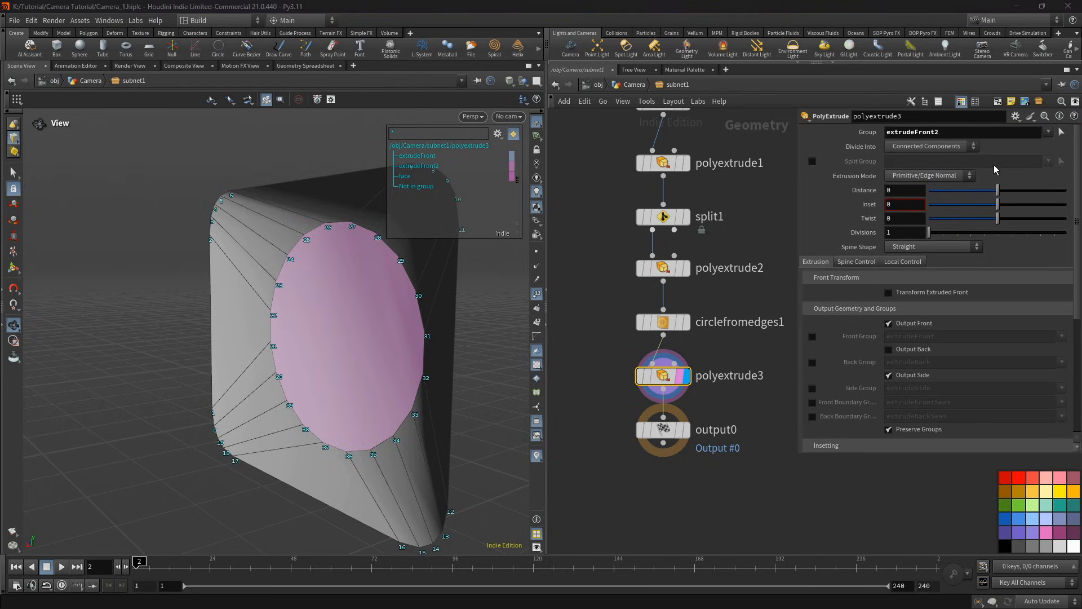
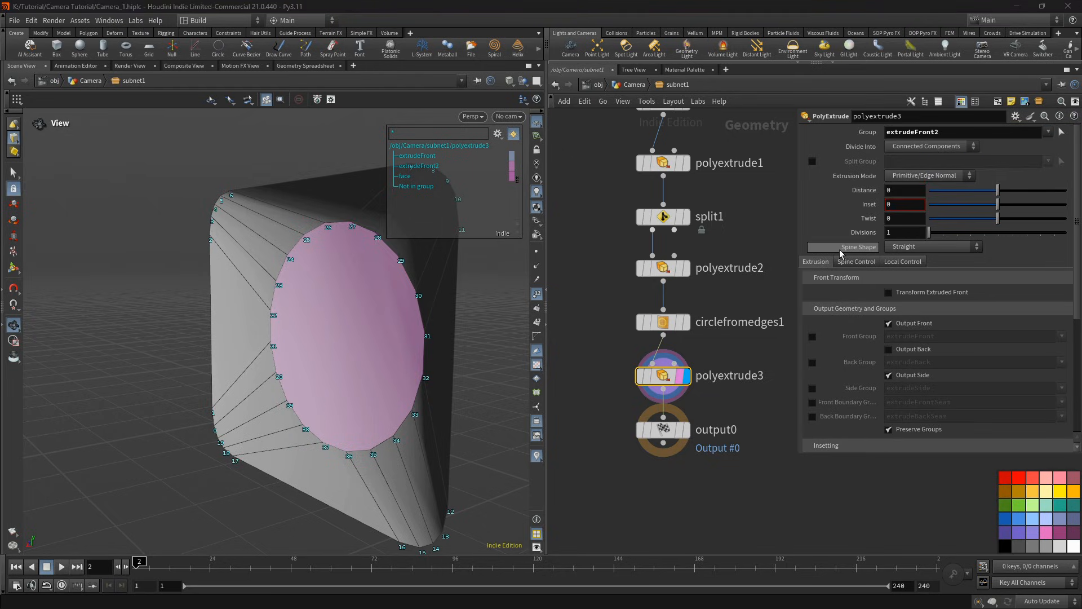
Step: Set the third PolyExtrude's distance to -0.03 and its inset to 0.04
left_click(894, 192)
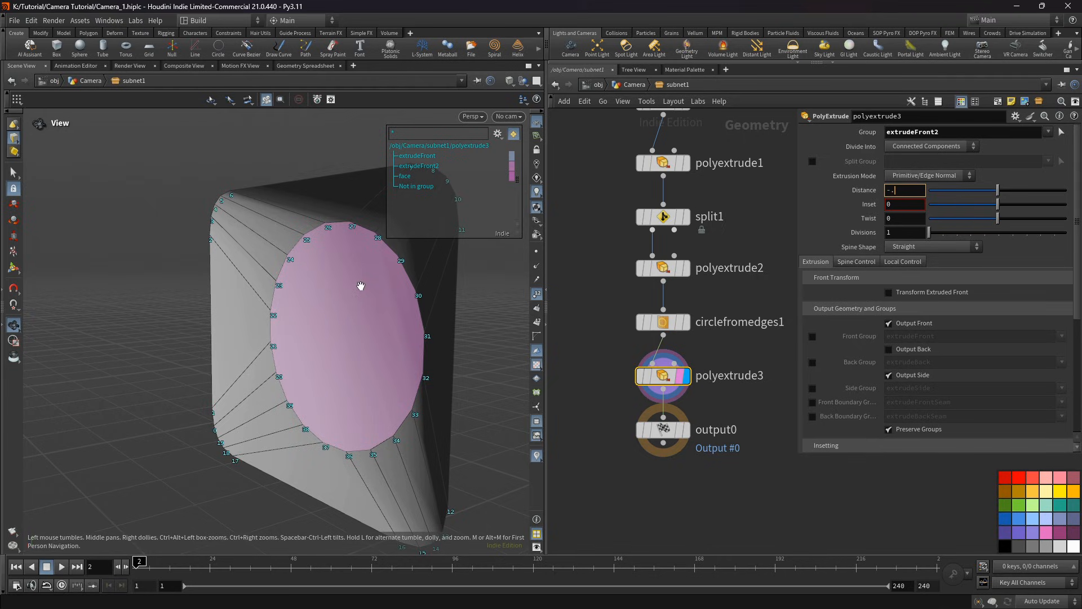
type("-0.")
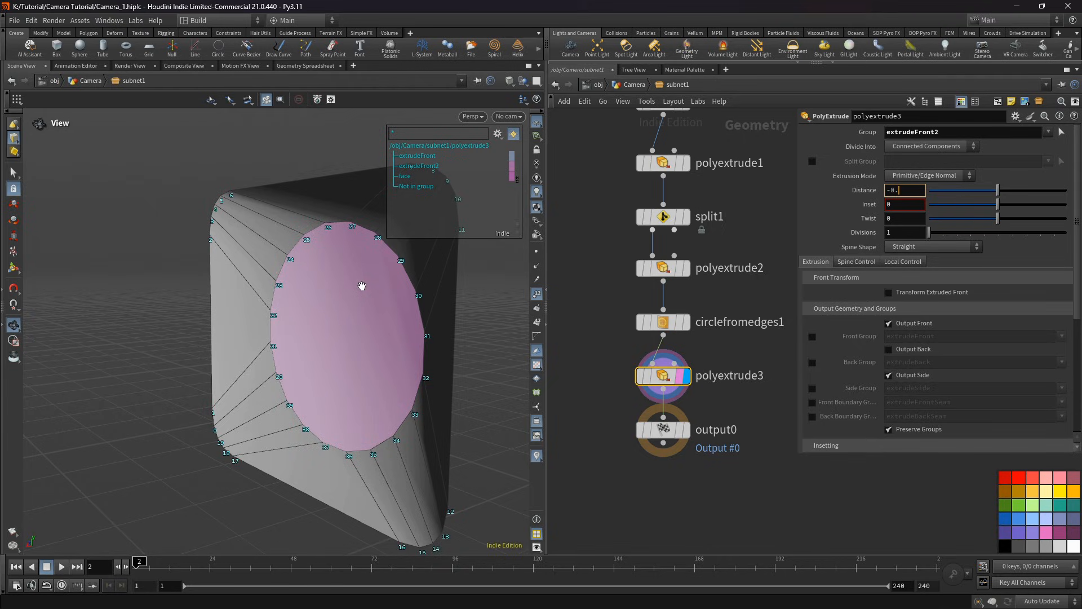
type("03")
key("Tab")
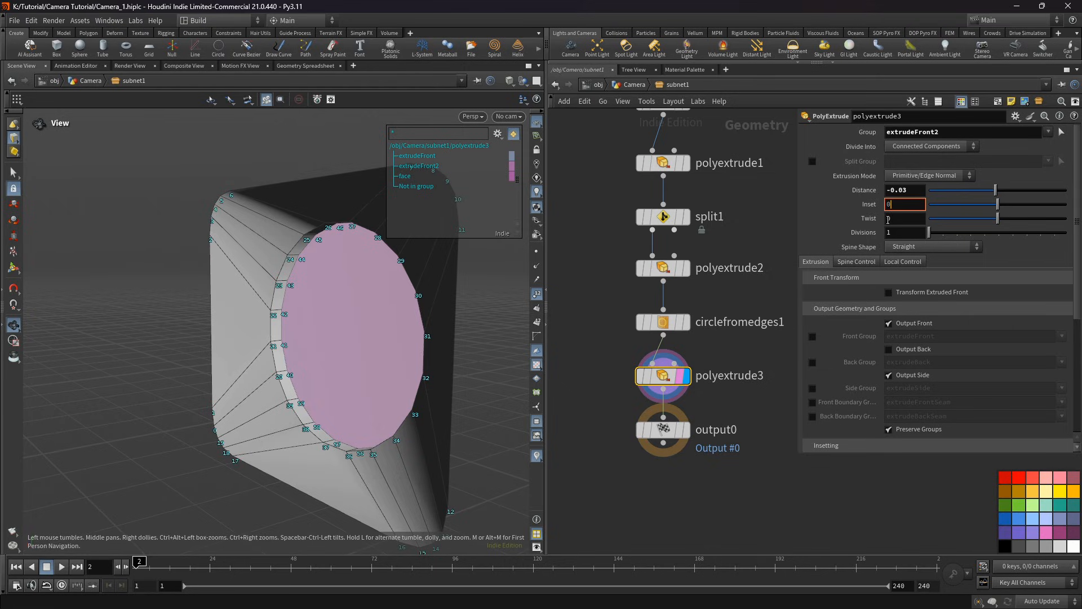
type("0.04")
key("Return")
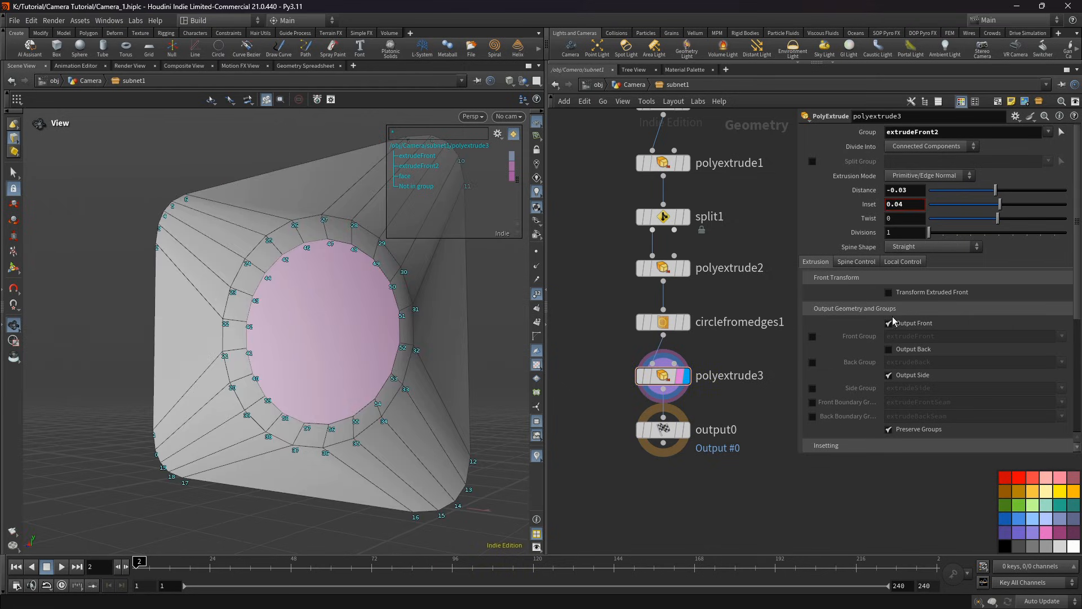
Step: Output the third PolyExtrude's front faces as group extrudeFront3
left_click(813, 337)
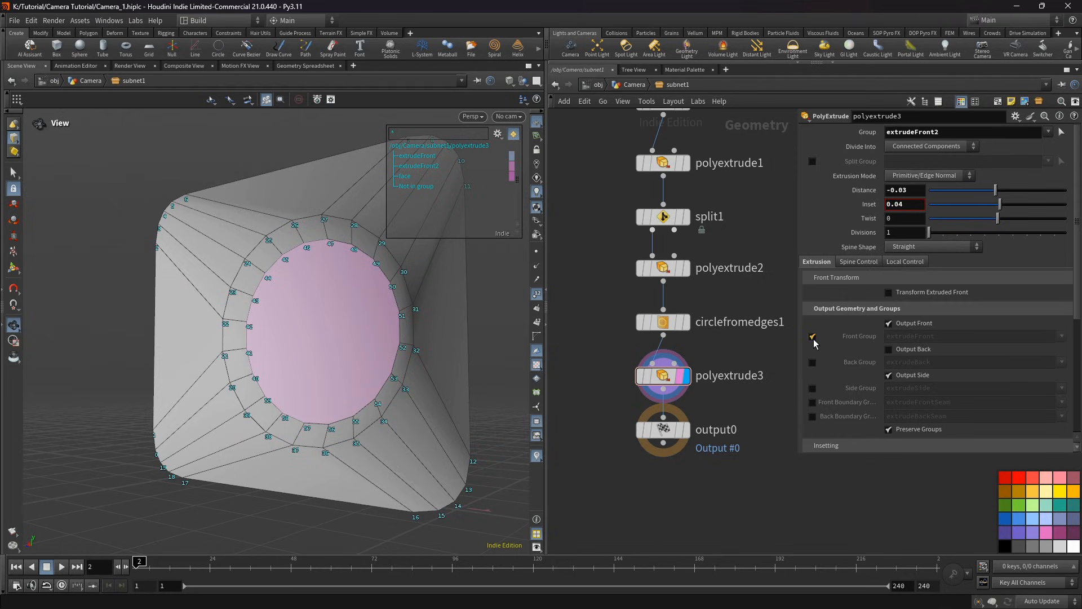
left_click(938, 337)
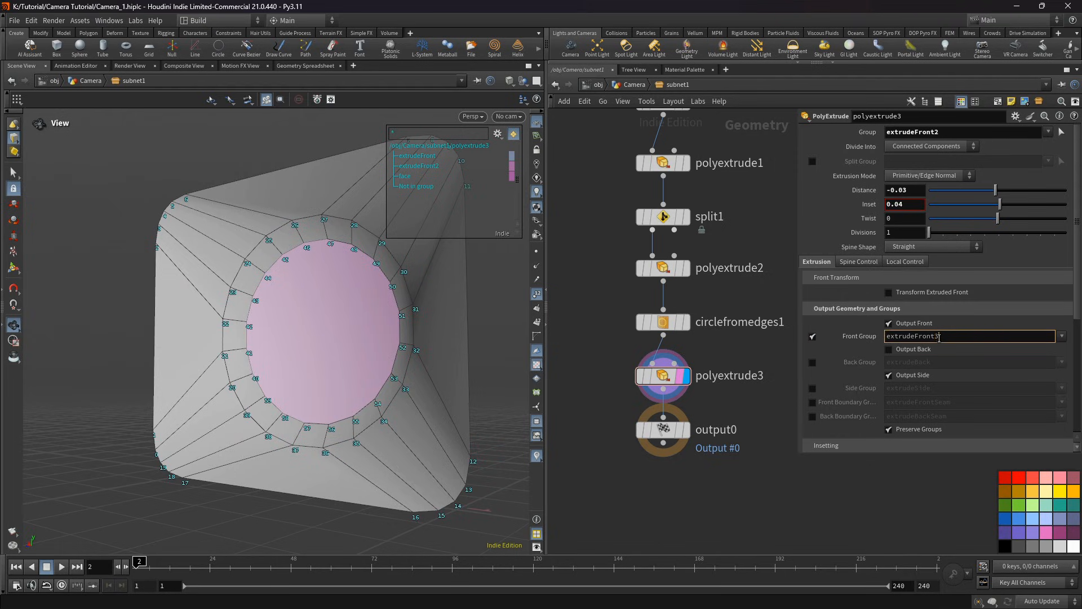
type("3")
key("Return")
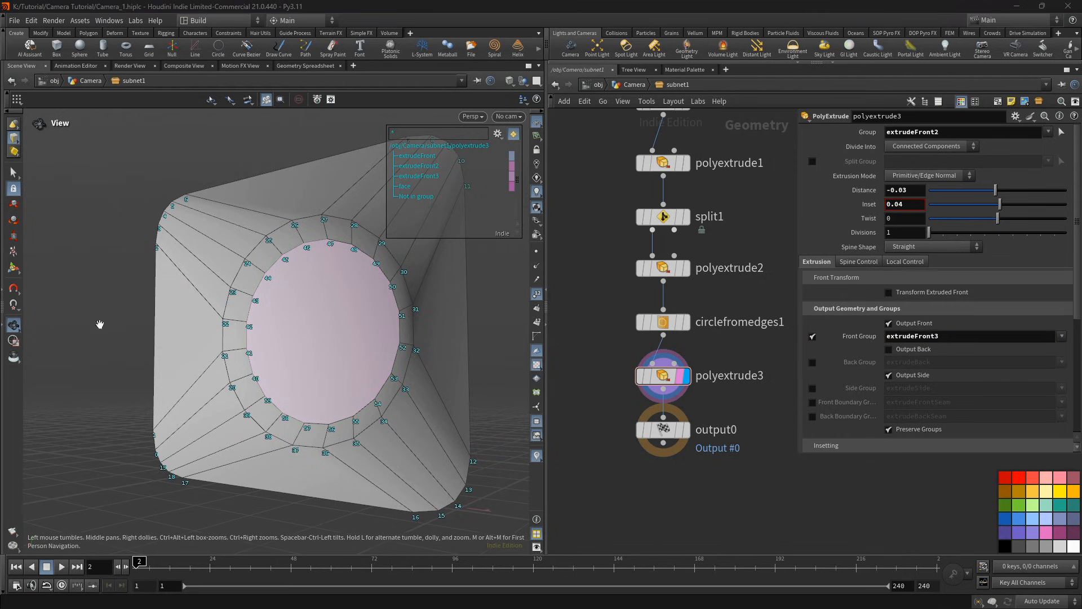
left_click_drag(285, 316, 294, 327)
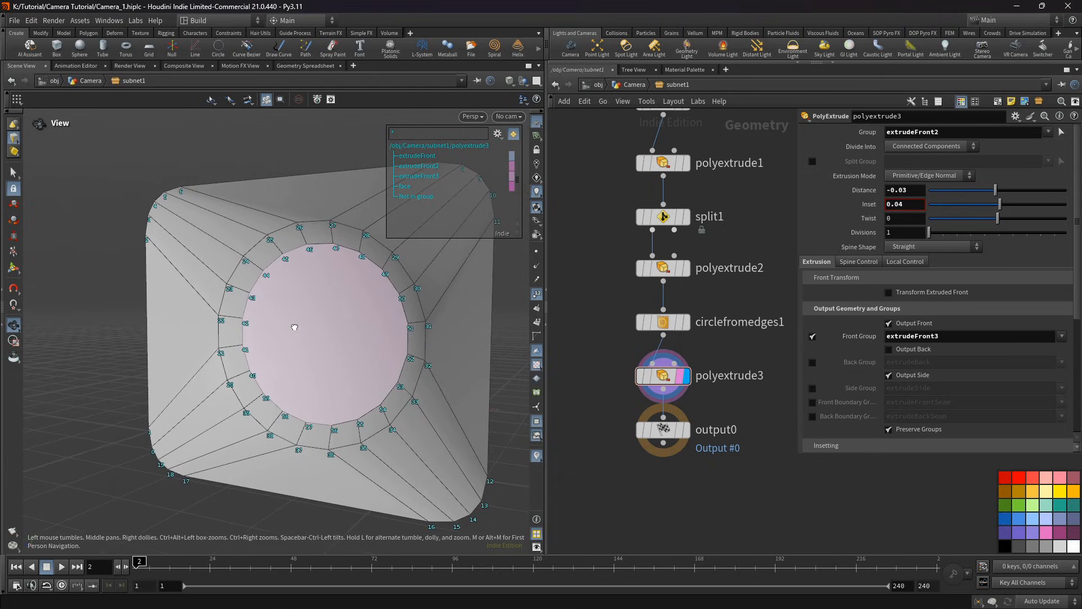
Step: Insert a Split node between the third PolyExtrude and the output, and set its group to extrudeFront3
middle_click_drag(616, 436, 631, 345)
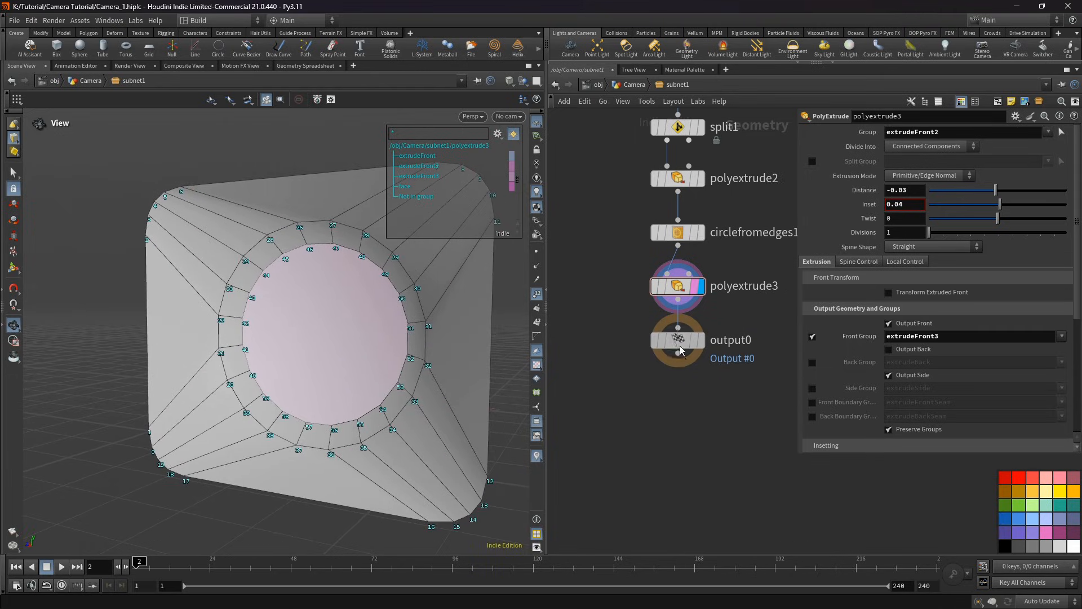
left_click_drag(680, 347, 680, 489)
key("Tab")
left_click(720, 567, "shift")
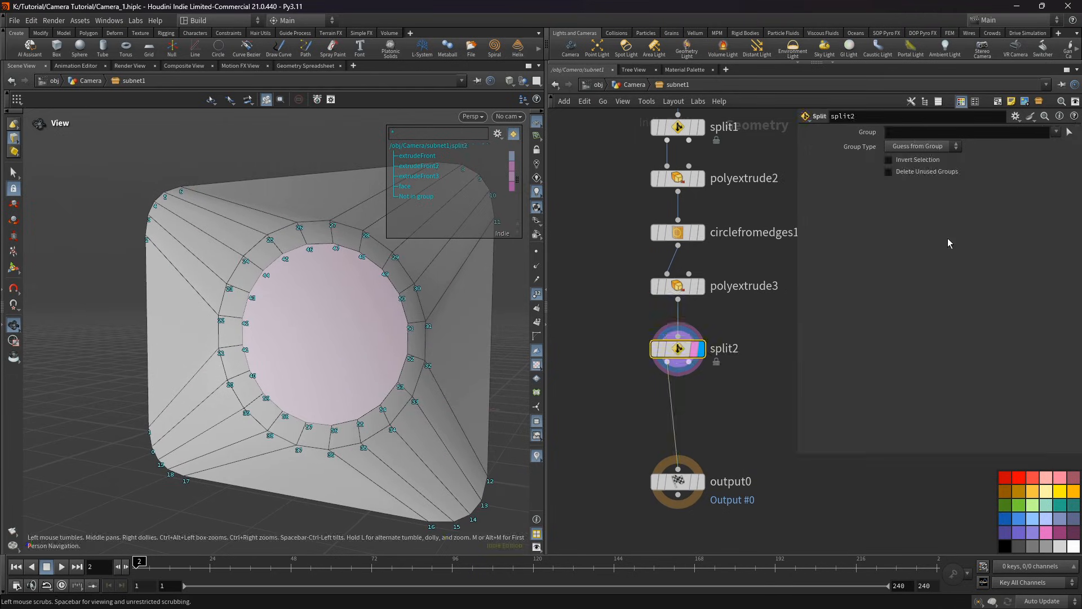
left_click(1056, 132)
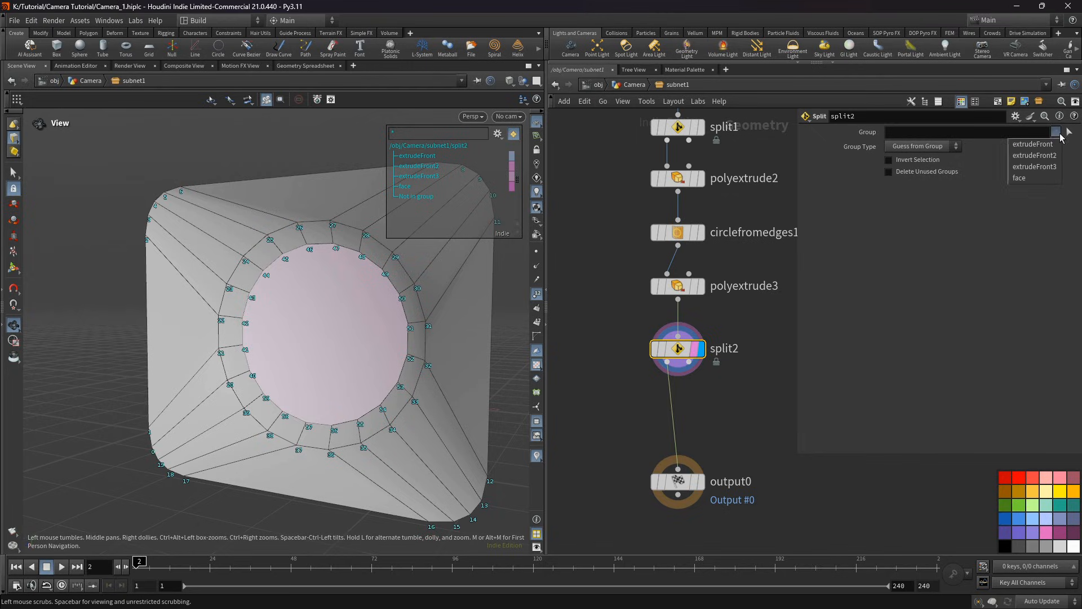
left_click(1035, 166)
Step: Branch a fourth PolyExtrude off the second Split's first output with distance -0.01 and inset 0.01
middle_click_drag(686, 406, 685, 367)
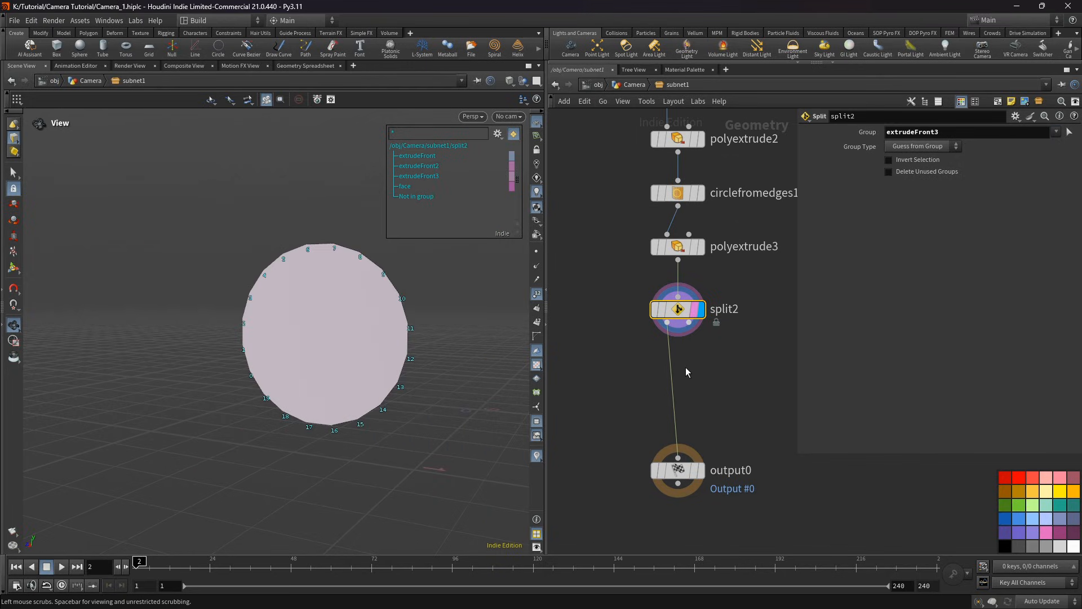
key("Tab")
left_click(670, 556)
left_click(635, 360)
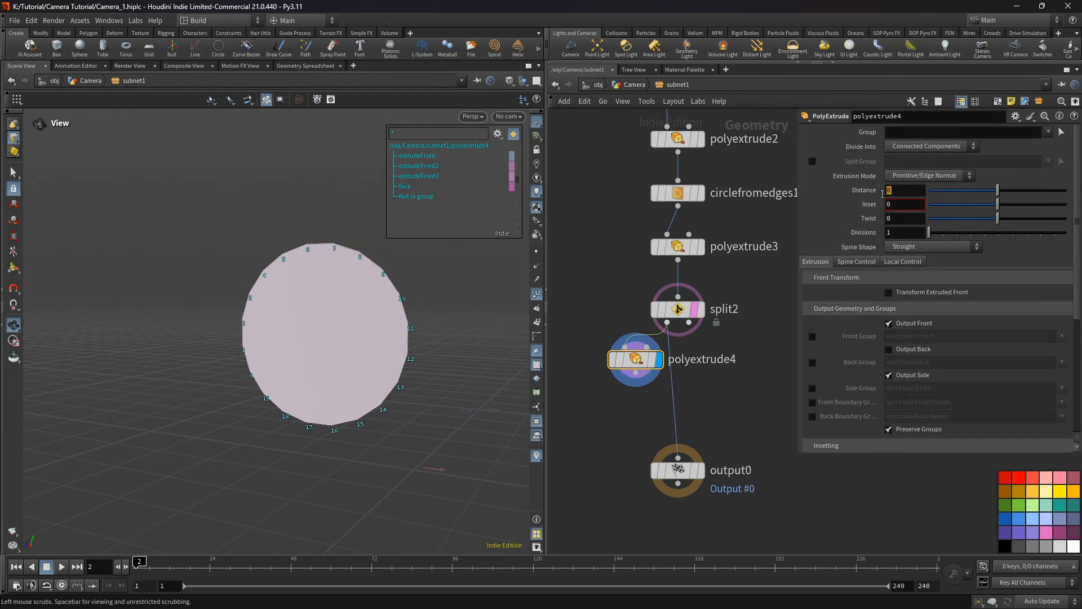
type("-0")
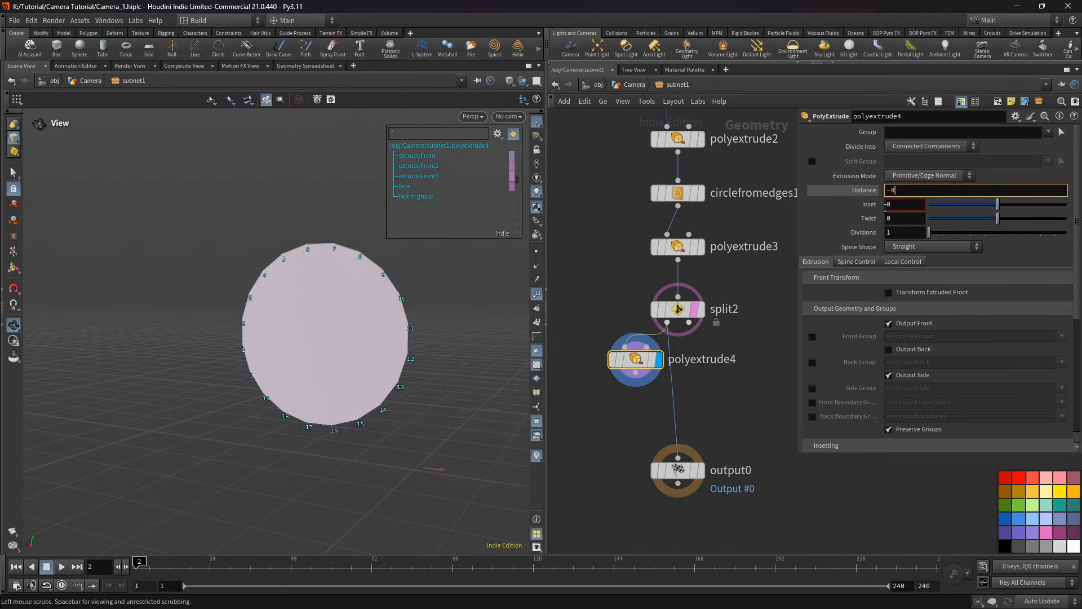
type(".01")
key("Tab")
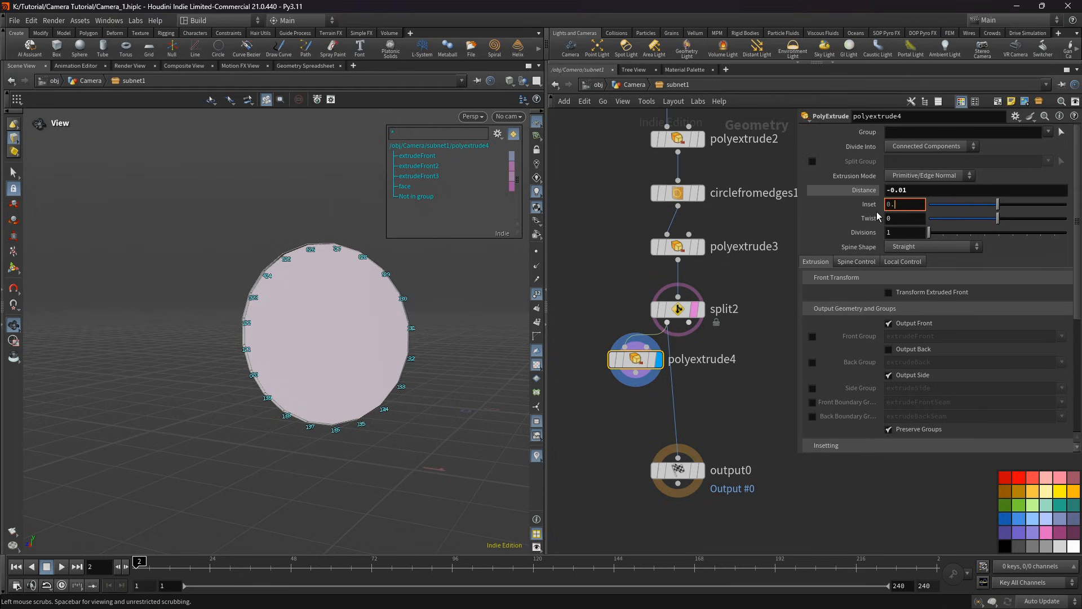
type("0.01")
key("Return")
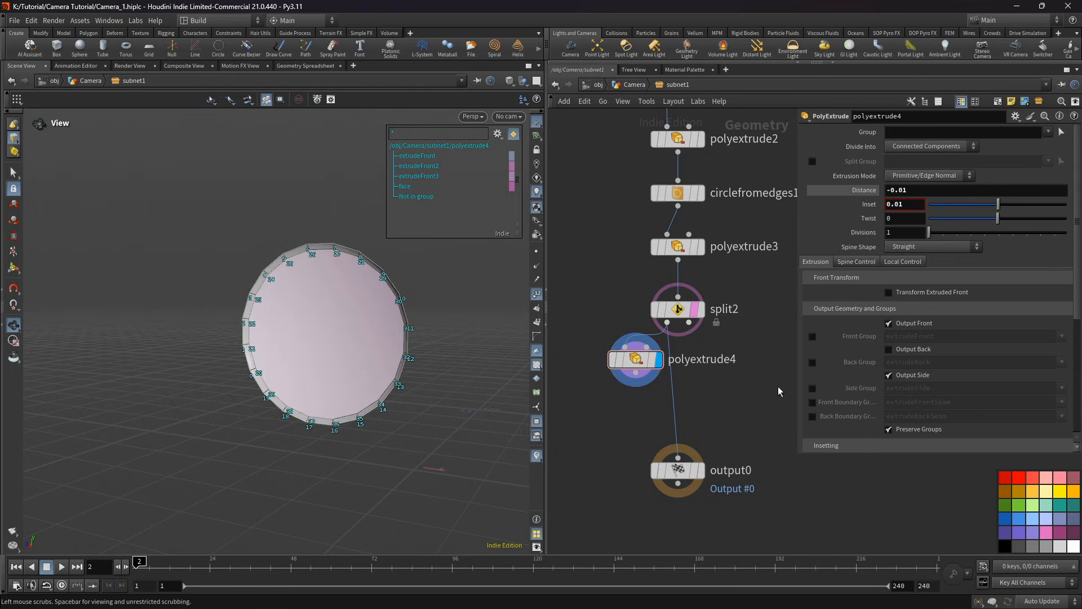
Step: Output the fourth PolyExtrude's front faces as group extrudeFront4
left_click(813, 337)
left_click(942, 336)
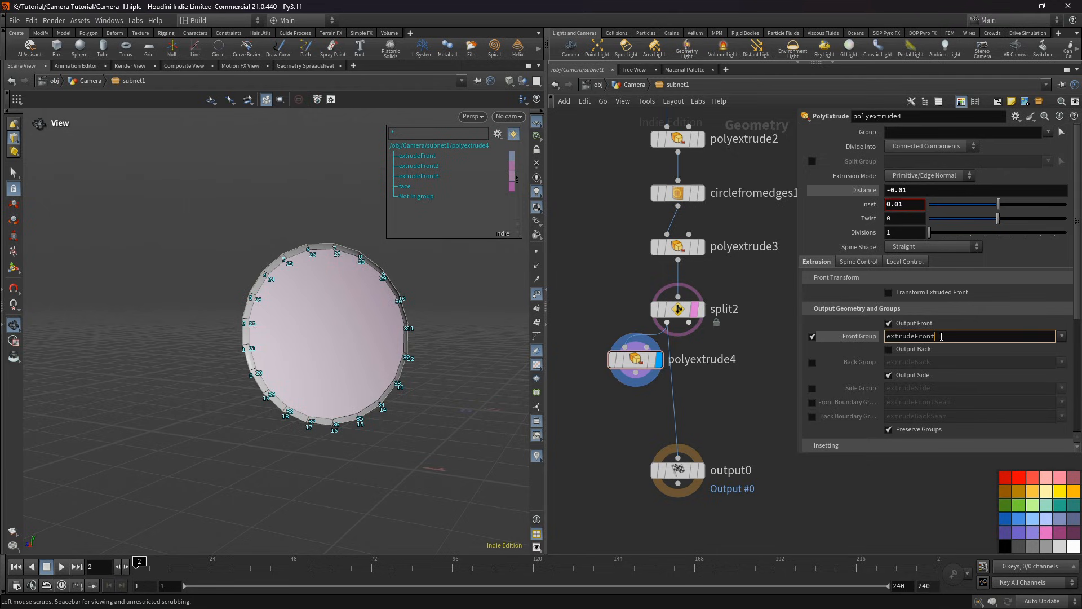
type("4")
key("Return")
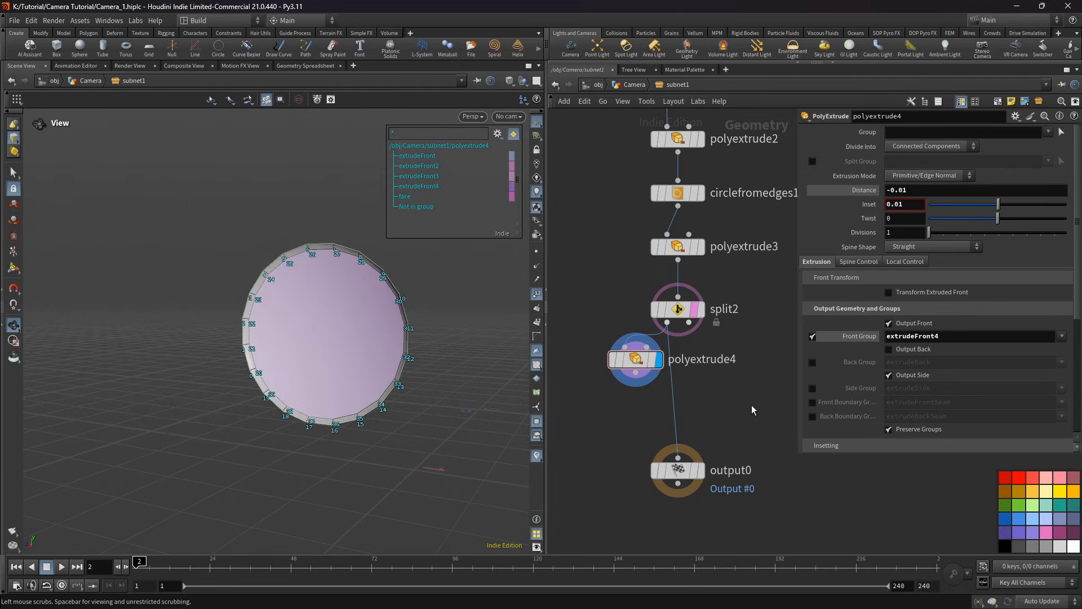
Step: Add a Split node directly below the fourth PolyExtrude and set its group to extrudeFront4 to isolate the inner disc
key("Tab")
left_click(685, 555)
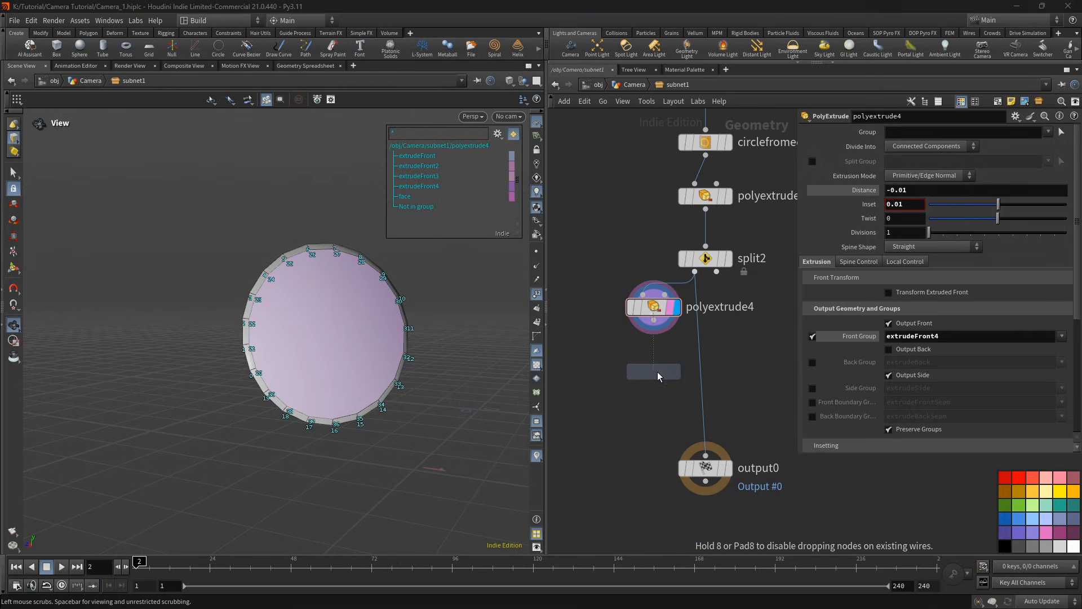
left_click(655, 369)
left_click(676, 370)
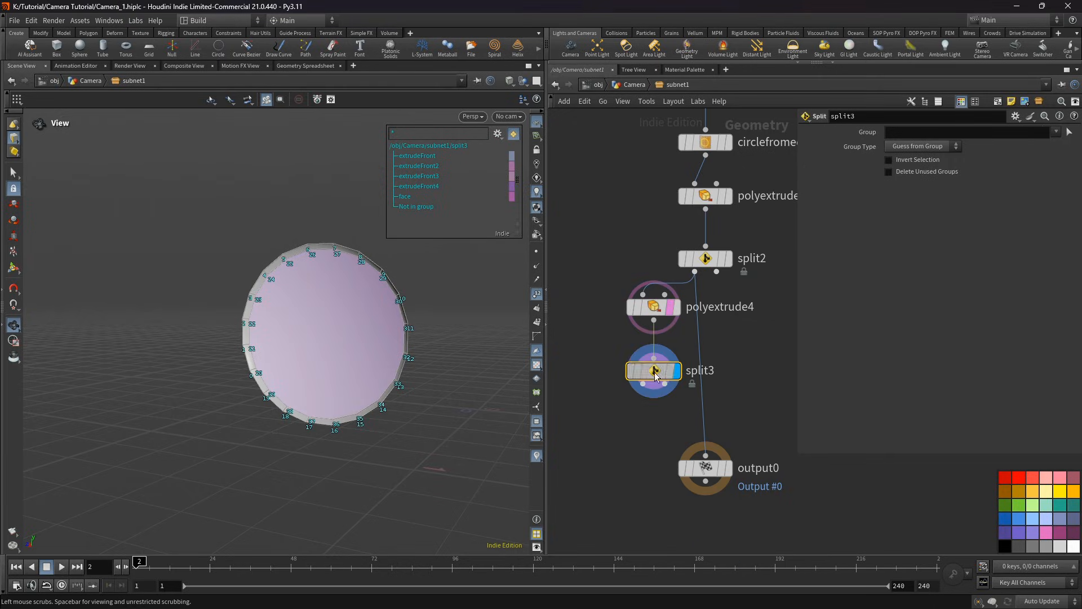
left_click(1056, 132)
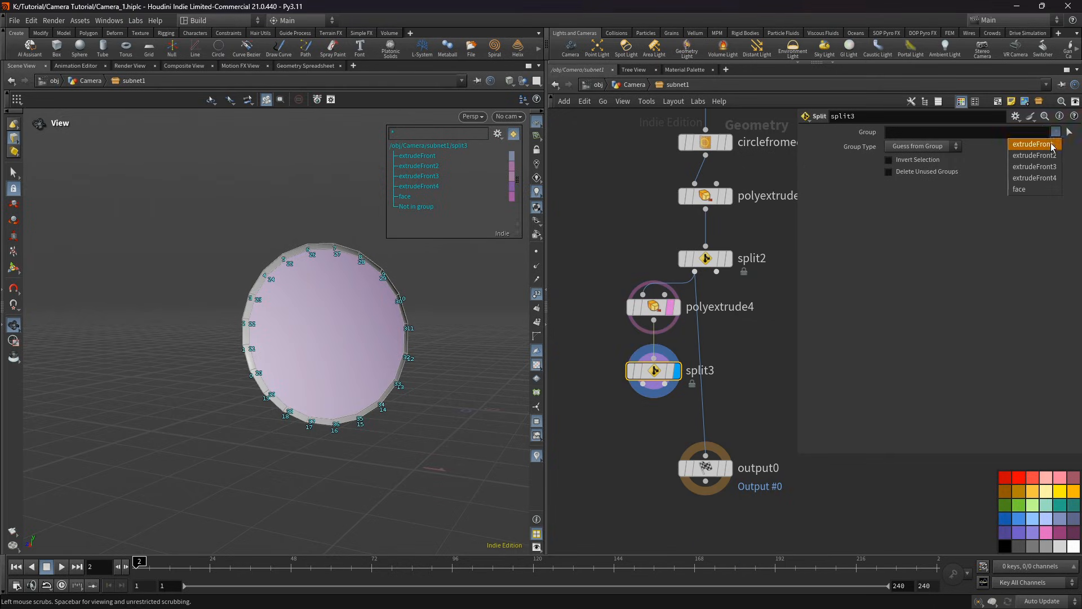
left_click(1049, 179)
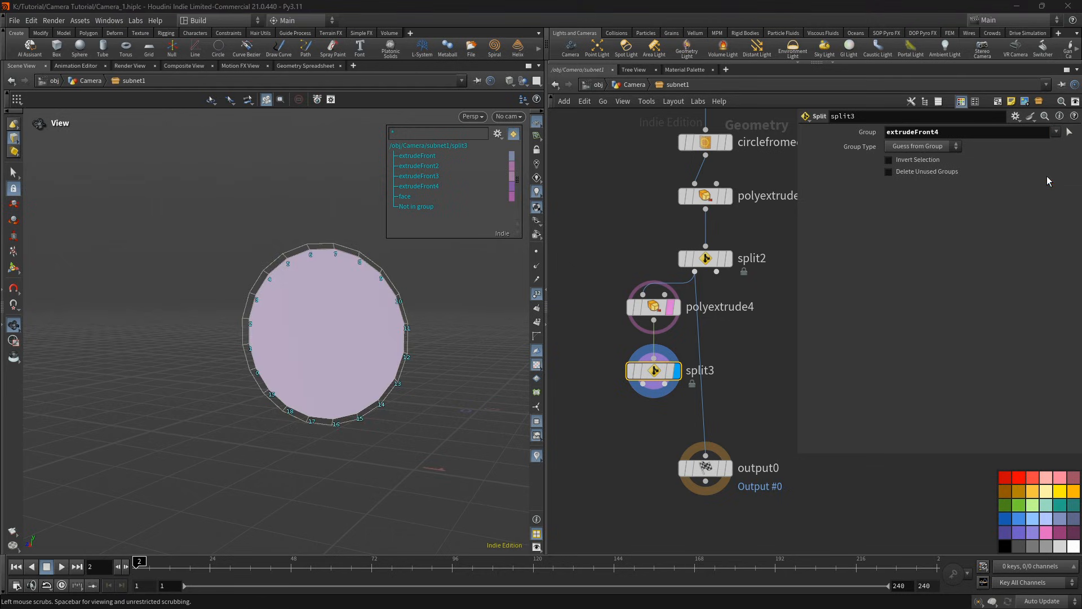
left_click_drag(649, 374, 653, 367)
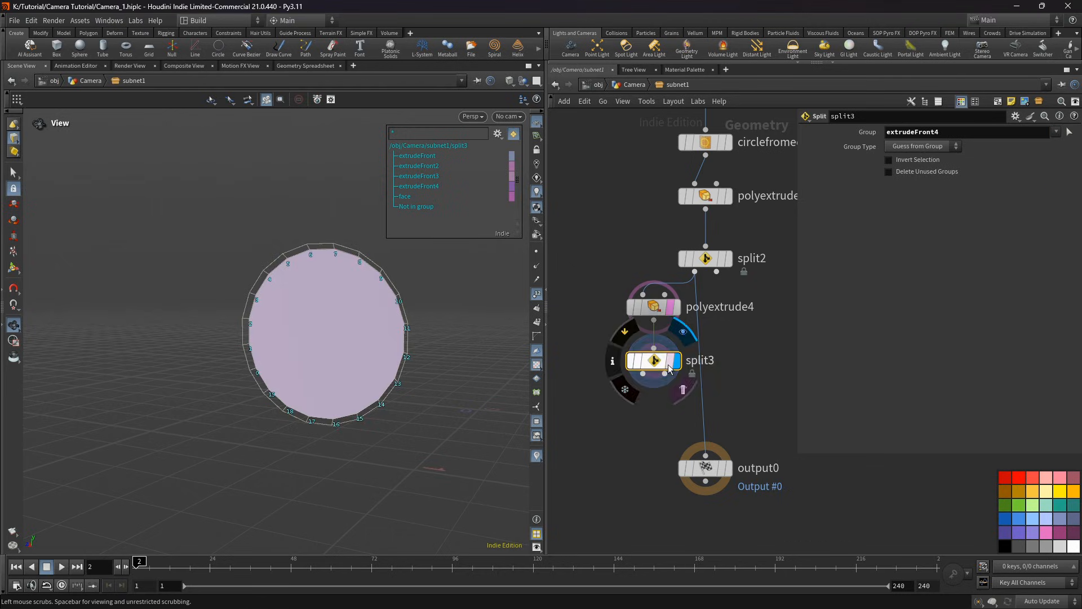
Step: Branch a fifth PolyExtrude off the first output of the Split that isolates extrudeFront4
middle_click_drag(643, 431, 667, 339)
left_click(676, 298)
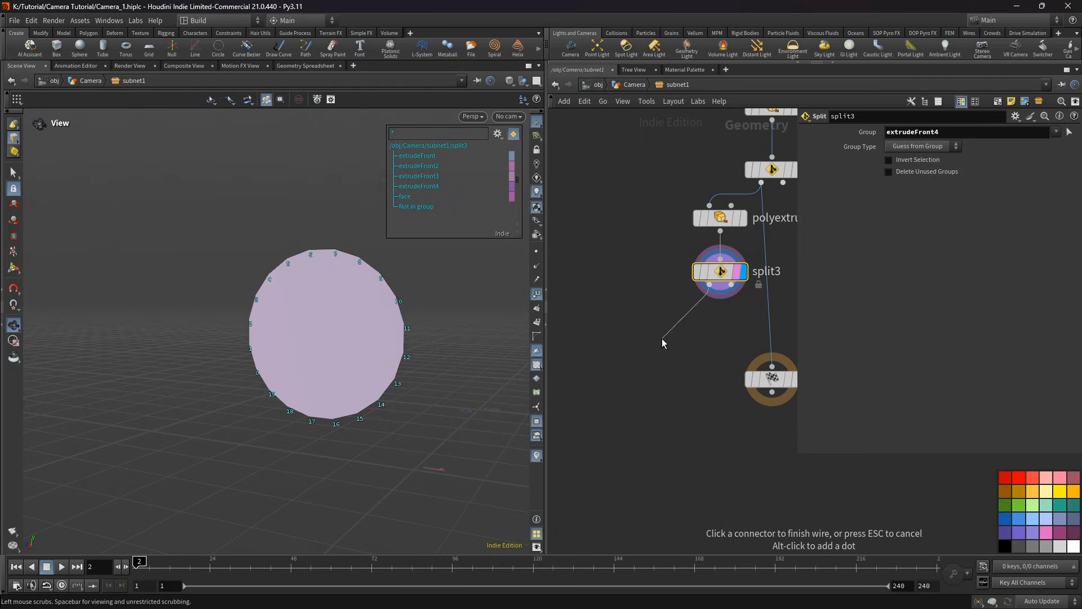
key("Tab")
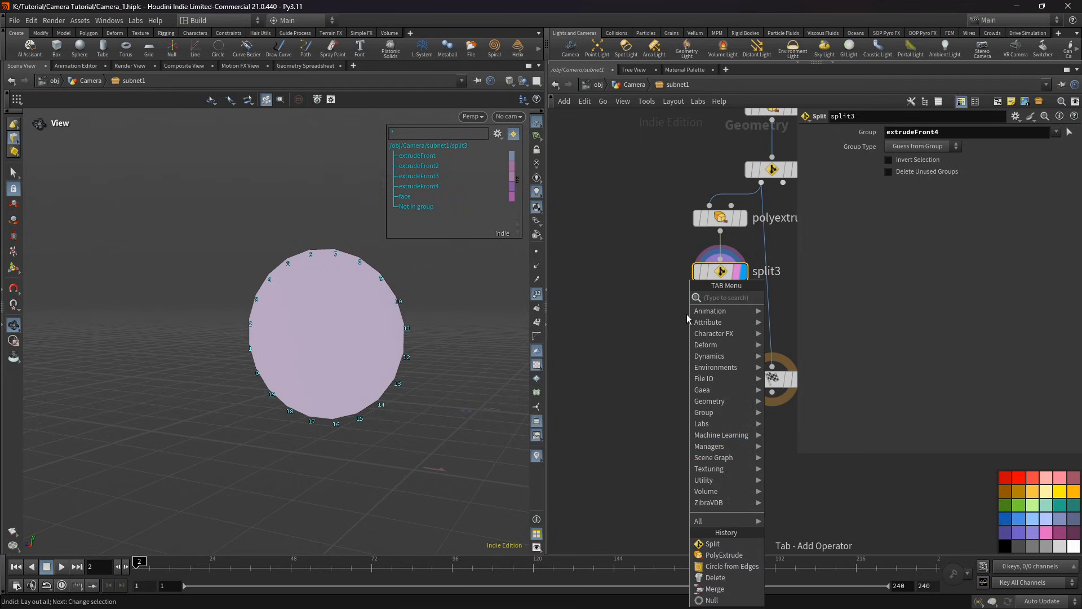
left_click(718, 555)
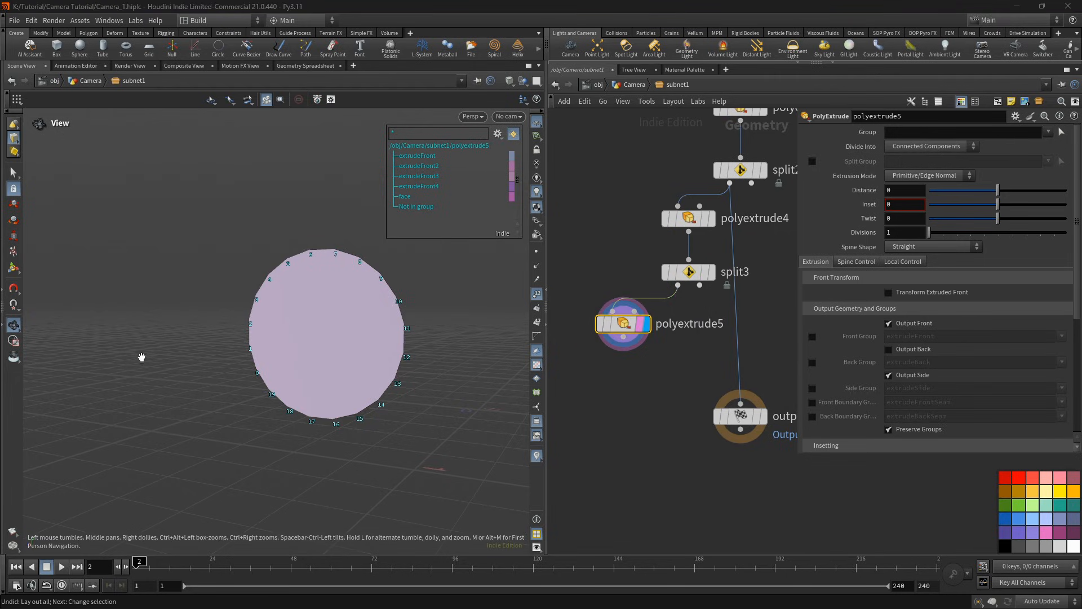
mouse_move(369, 348)
left_mouse_down()
mouse_move(340, 355)
mouse_move(361, 358)
left_mouse_up()
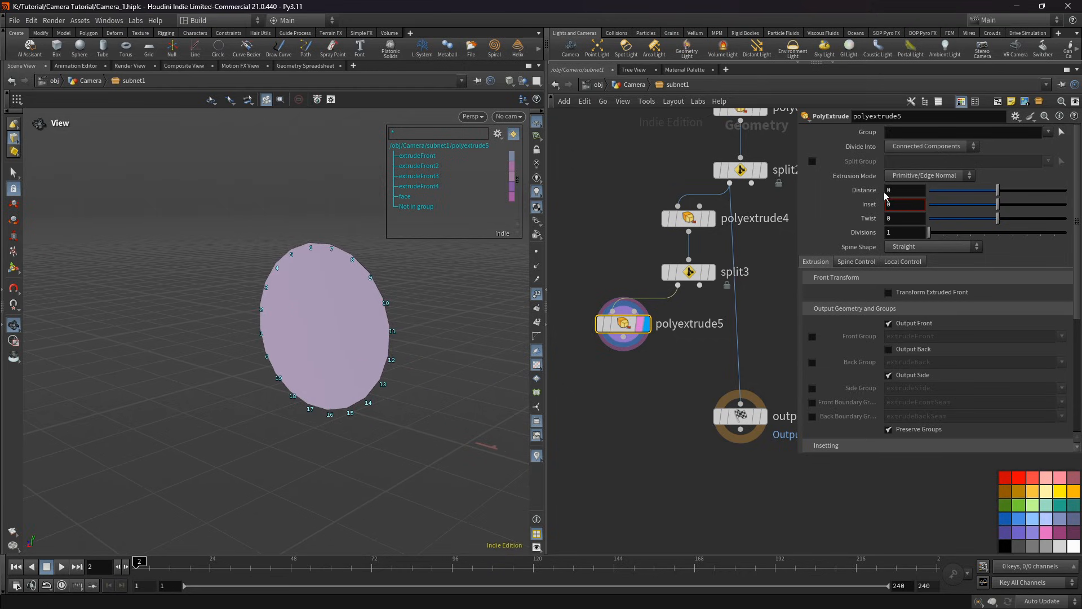
Step: Set the fifth PolyExtrude's distance to 0.1 and move its node slightly away from the main chain
left_click(901, 189)
type(".1")
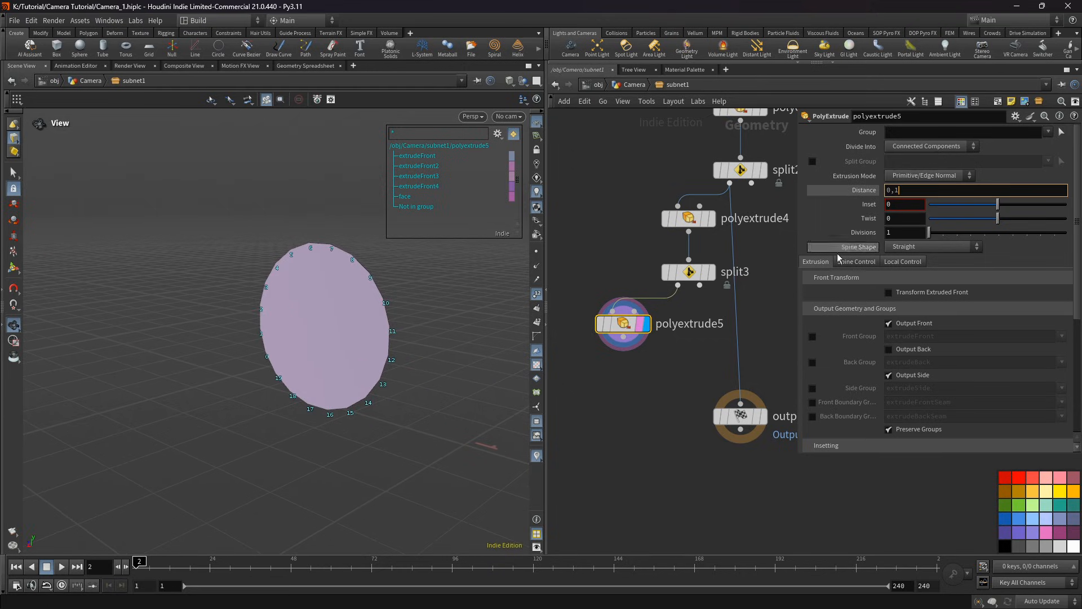
key("Return")
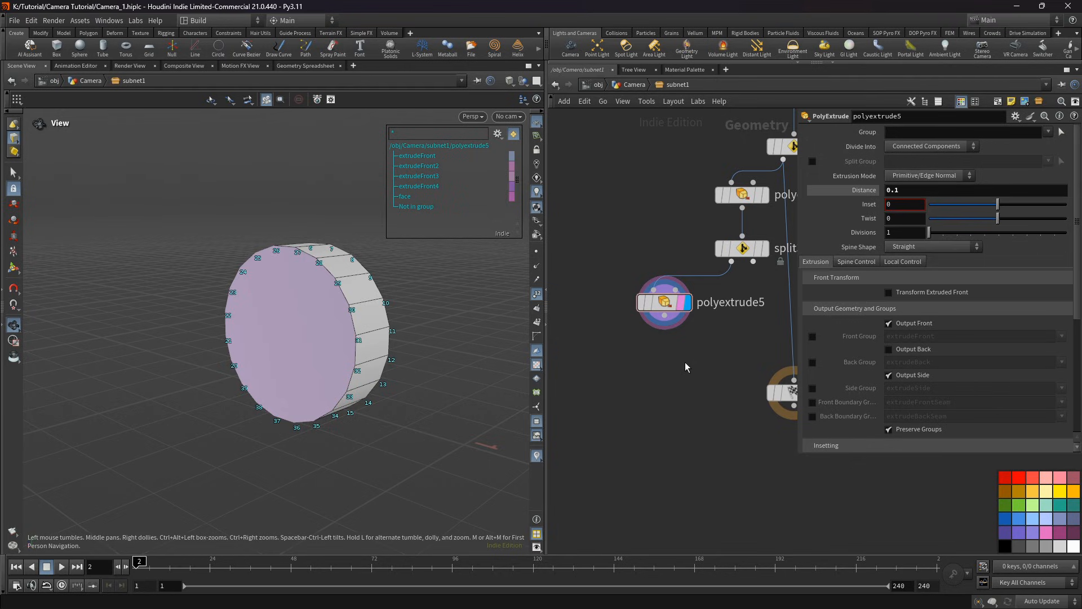
scroll(696, 353, "down", 5)
mouse_move(681, 324)
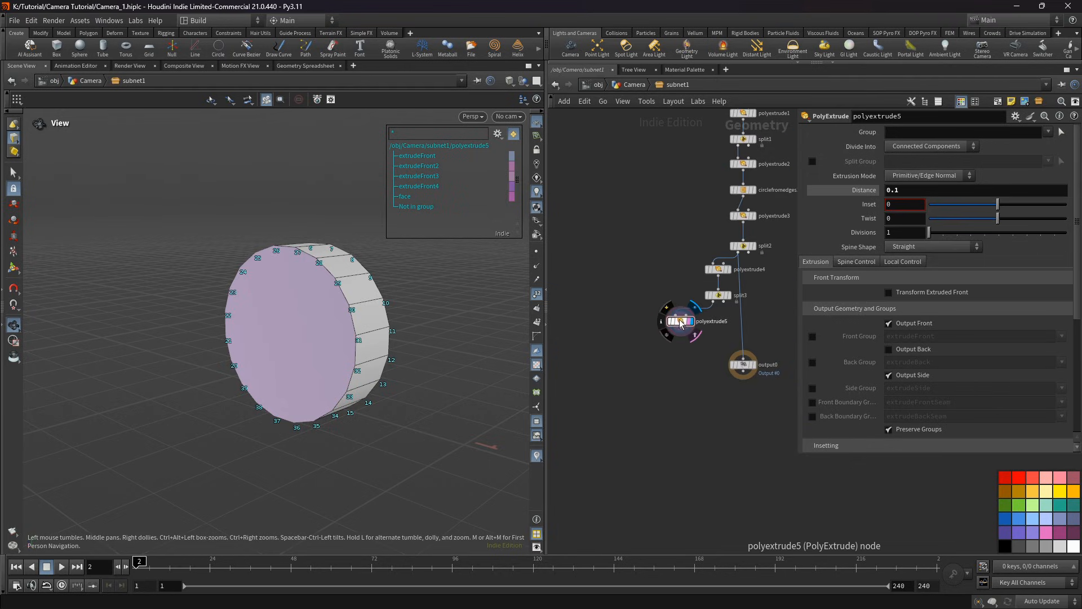
left_click_drag(681, 324, 668, 324)
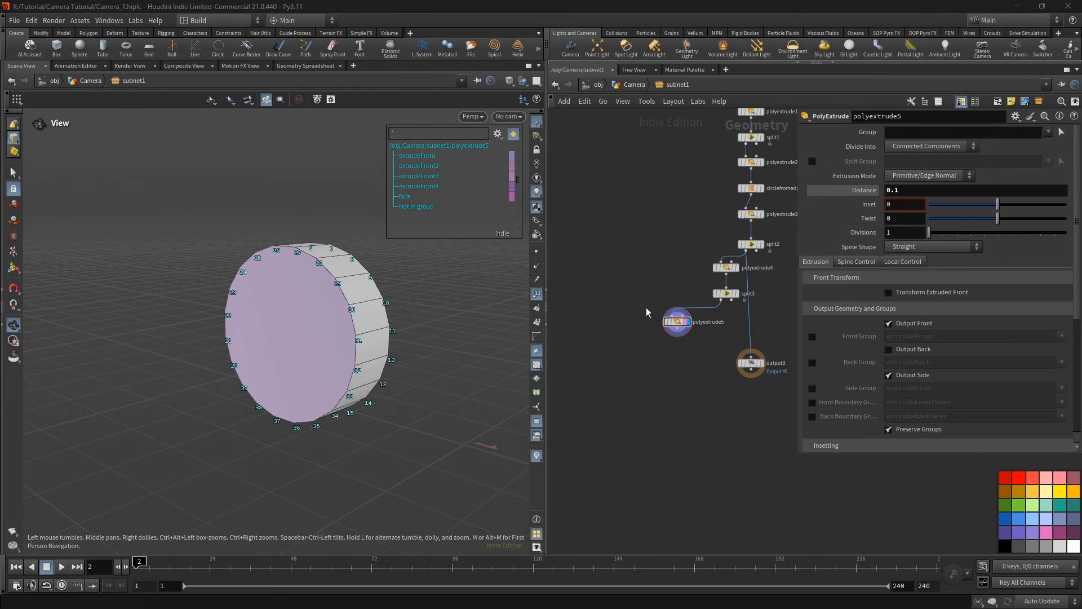
Step: Add a separate polygon sphere to the lens subnetwork beside the fifth PolyExtrude and set its rows to 15
key("Tab")
type("sp")
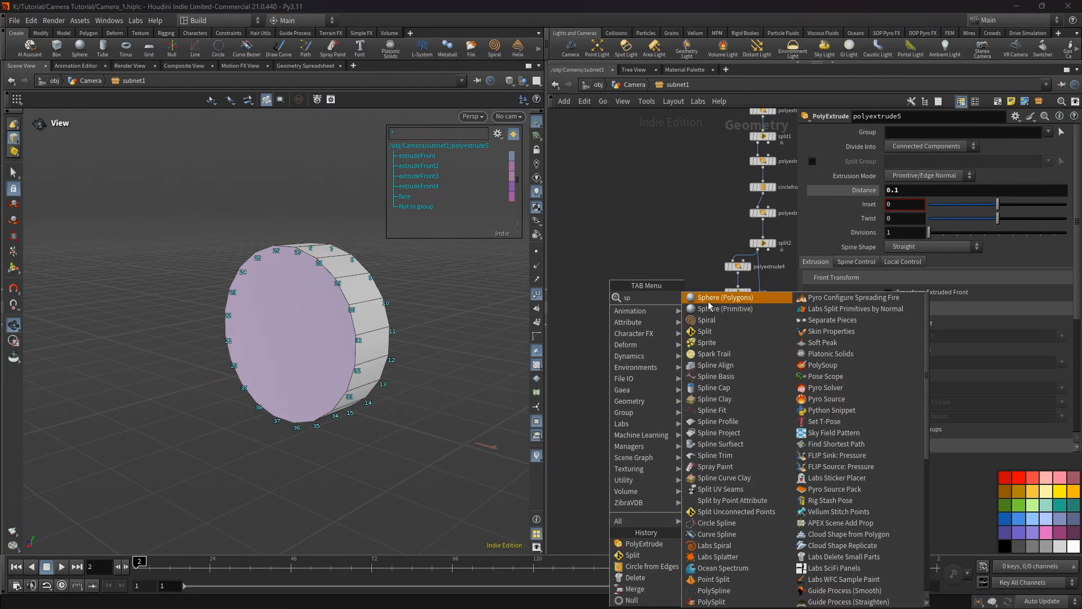
left_click(708, 300)
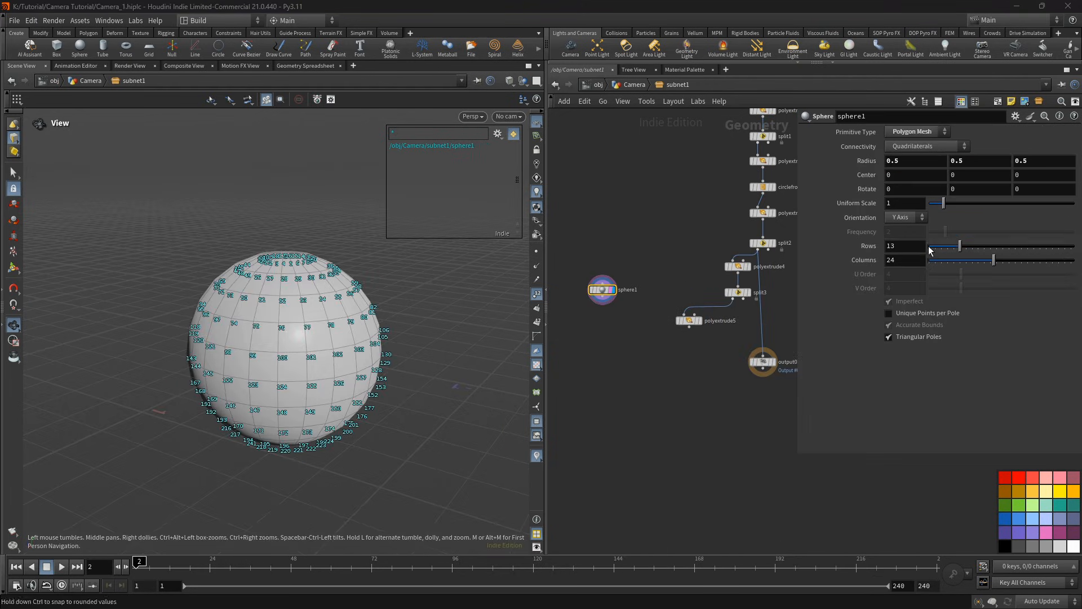
left_click(887, 248)
type("1")
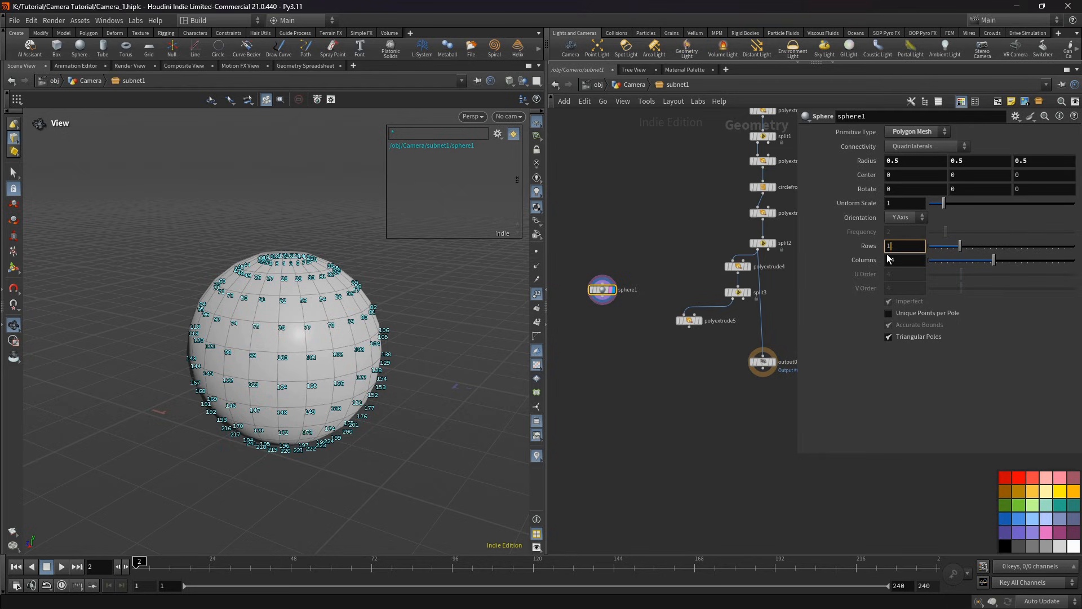
key("Return")
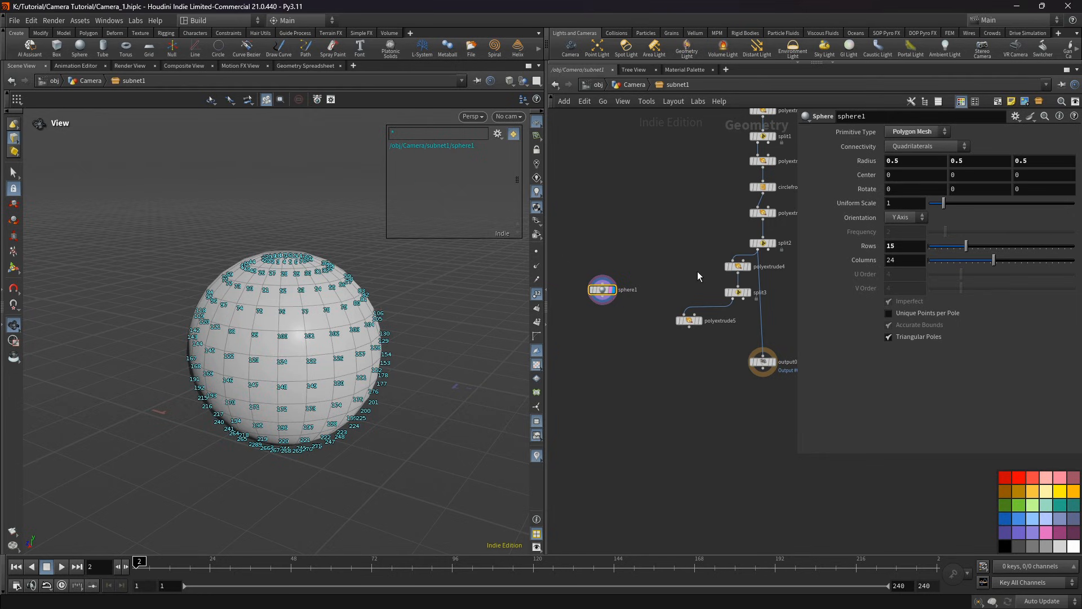
middle_click_drag(628, 388, 626, 387)
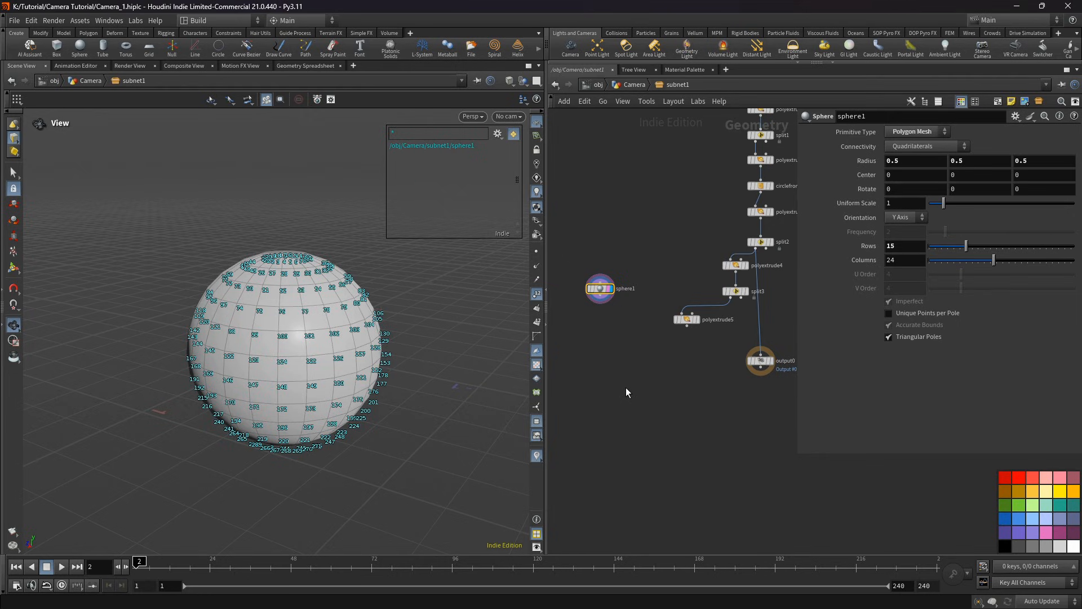
Step: Cut the sphere in half with a Clip node placed directly below it, keeping the direction at 1, 0, 0
key("Tab")
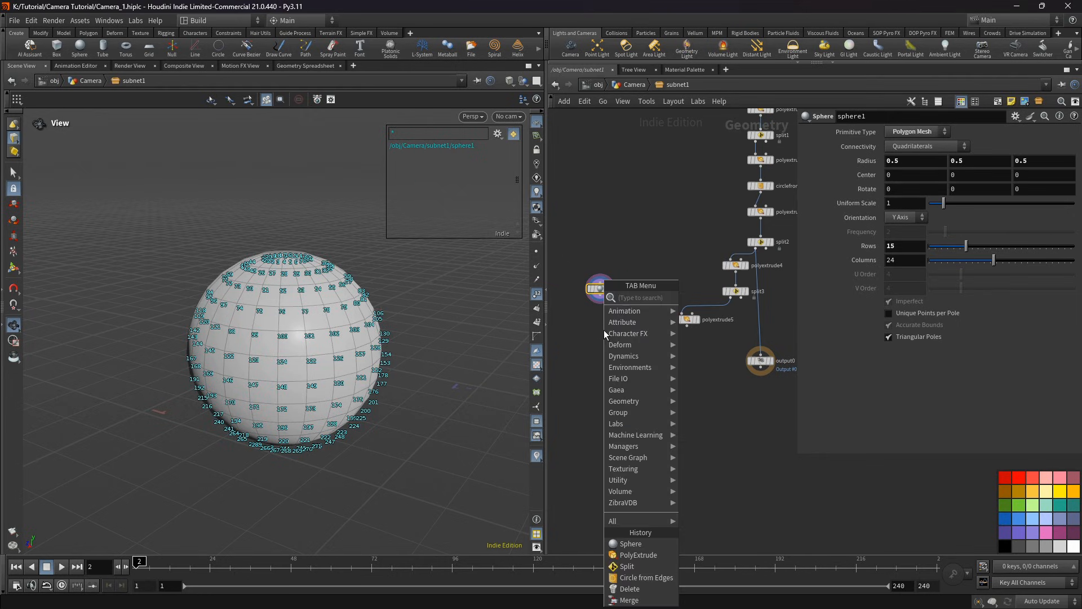
type("cli")
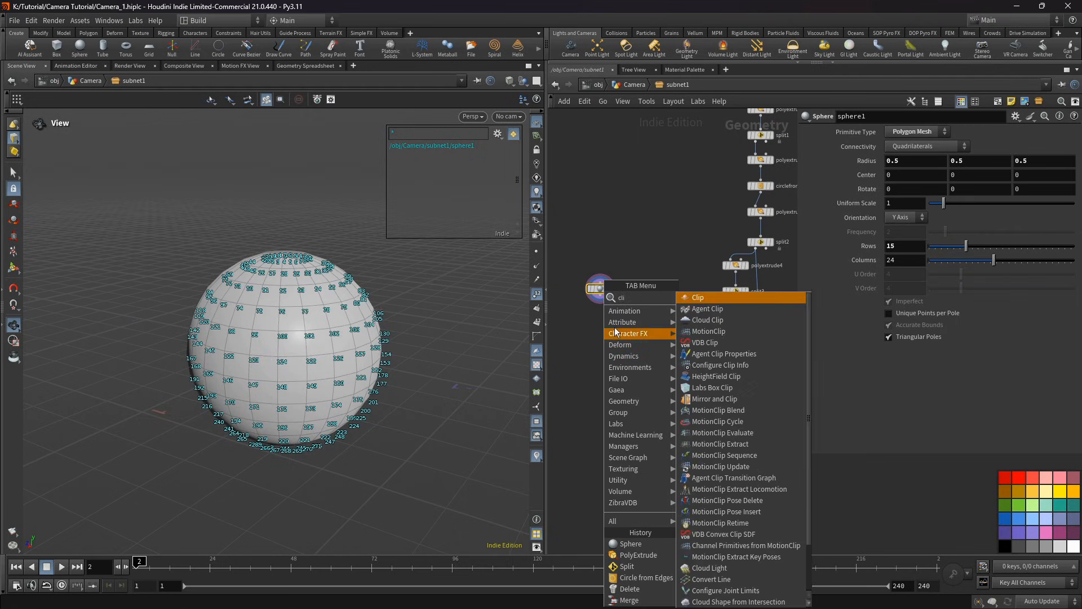
left_click(706, 298)
left_click(600, 322)
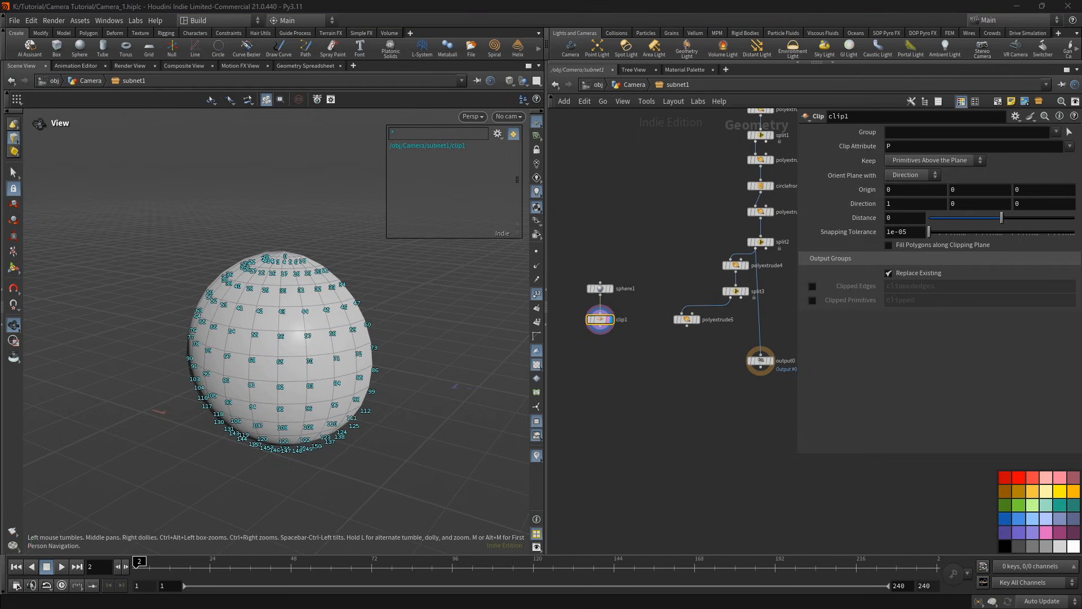
mouse_move(270, 318)
left_mouse_down()
mouse_move(247, 325)
mouse_move(261, 321)
left_mouse_up()
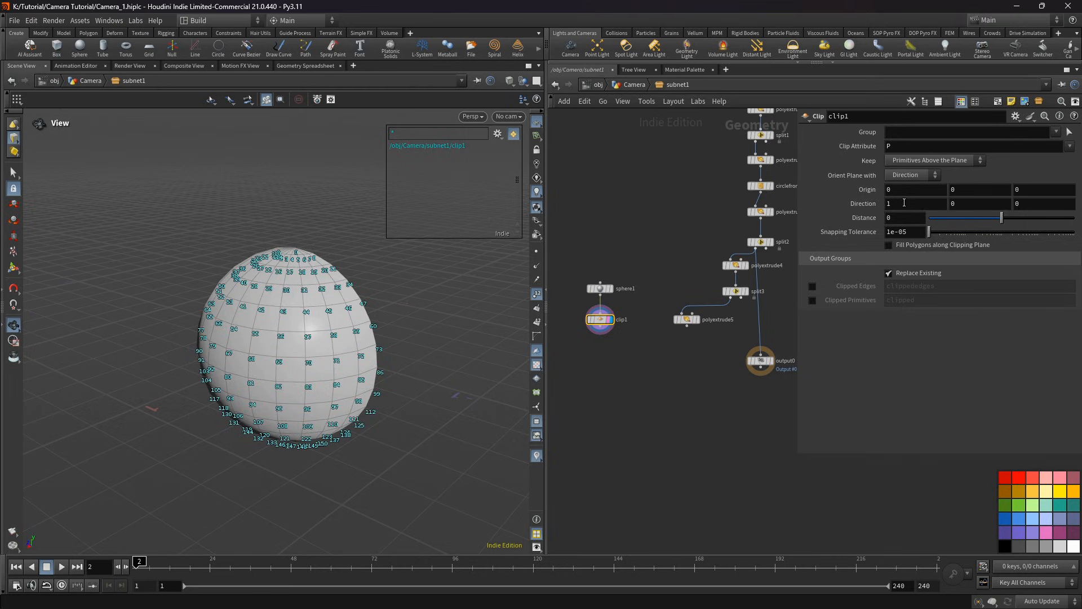
left_click(904, 202)
left_click(843, 401)
left_click_drag(606, 322, 607, 292)
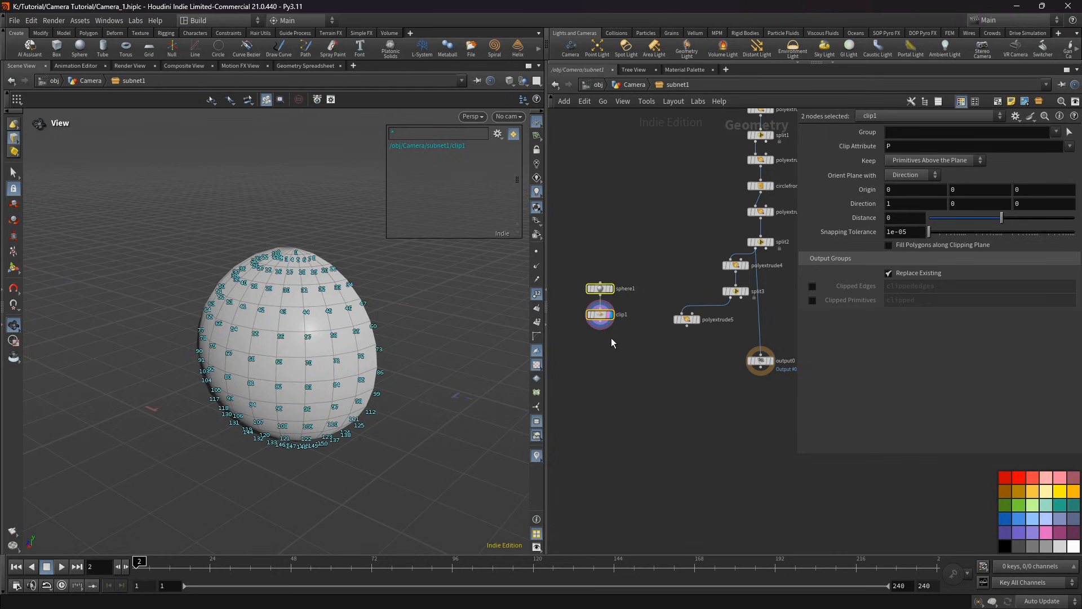
Step: Add a Match Size node below the Clip and wire the clipped sphere into its first input
left_click(618, 377)
key("Tab")
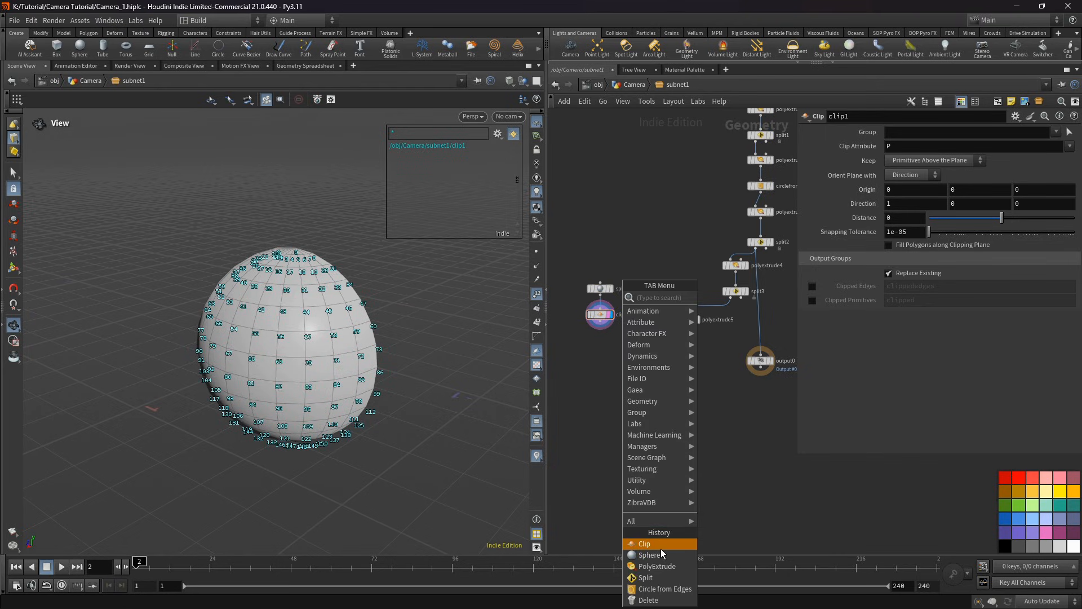
type("ma")
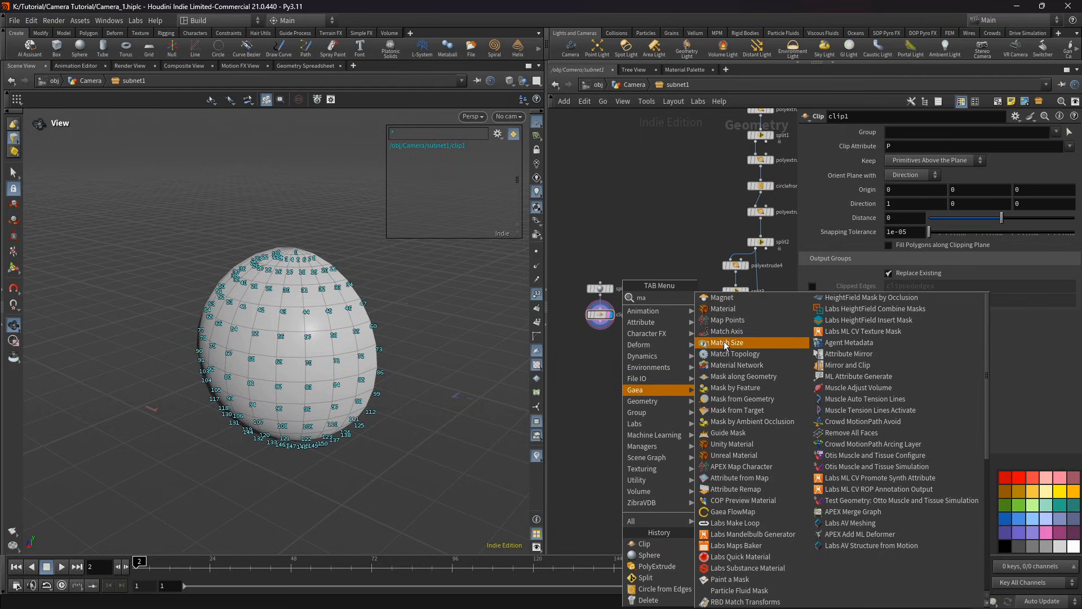
left_click(726, 343)
left_click(637, 385)
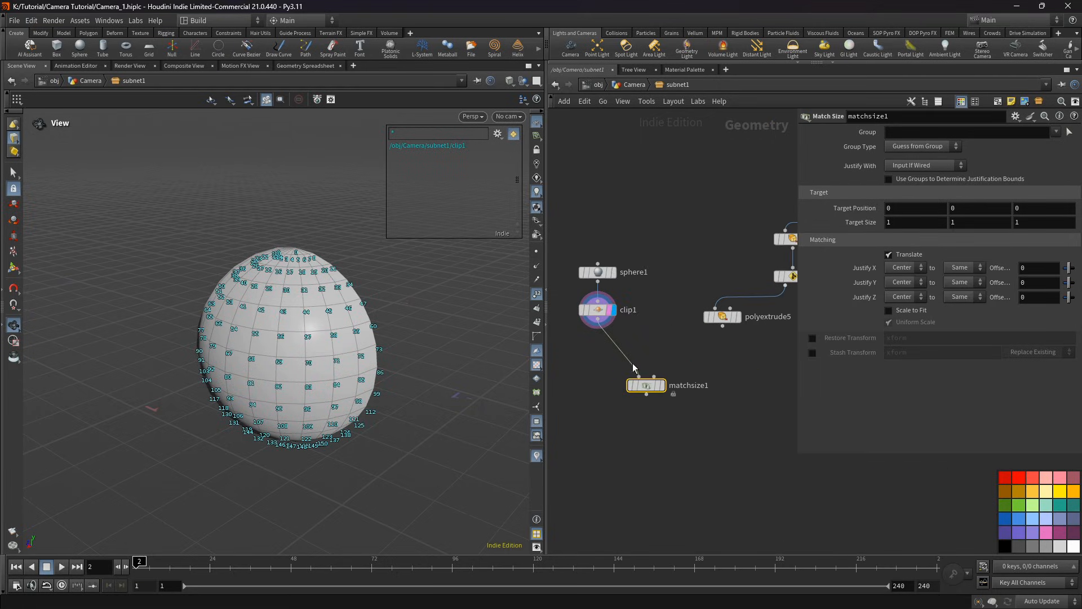
Step: Template the fifth PolyExtrude, wire it into the Match Size node's second input as the target, and display the Match Size
left_click_drag(314, 346, 284, 345)
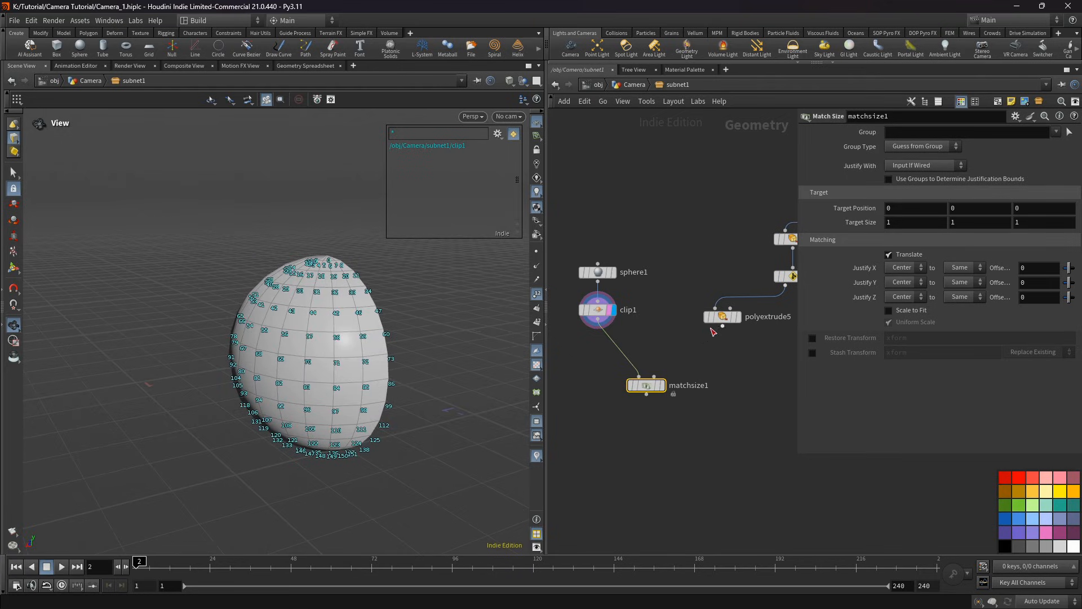
left_click(739, 333)
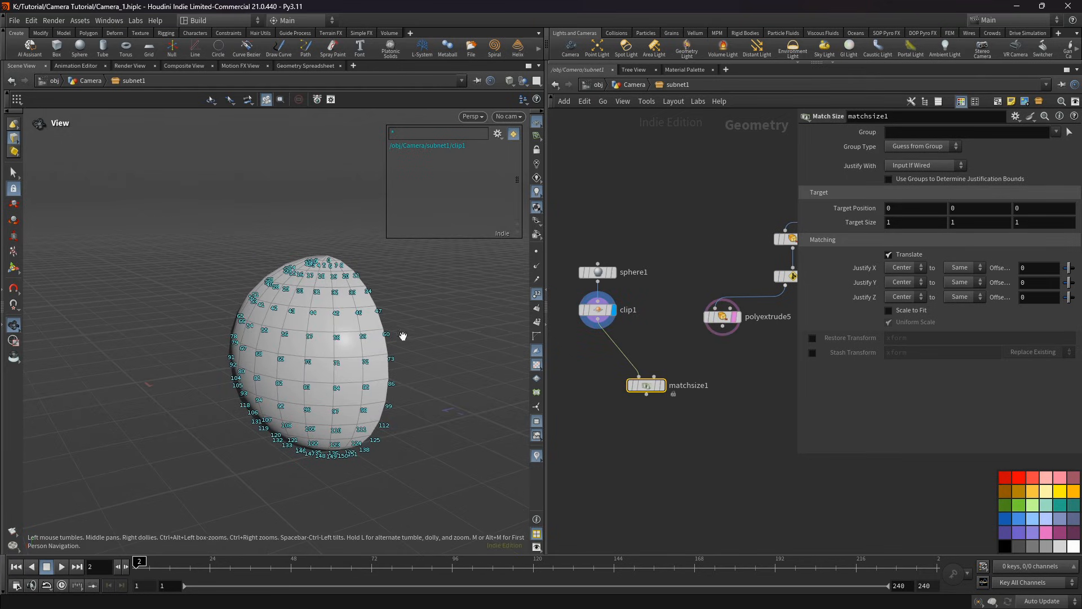
left_click_drag(403, 336, 312, 338)
left_click_drag(727, 322, 680, 349)
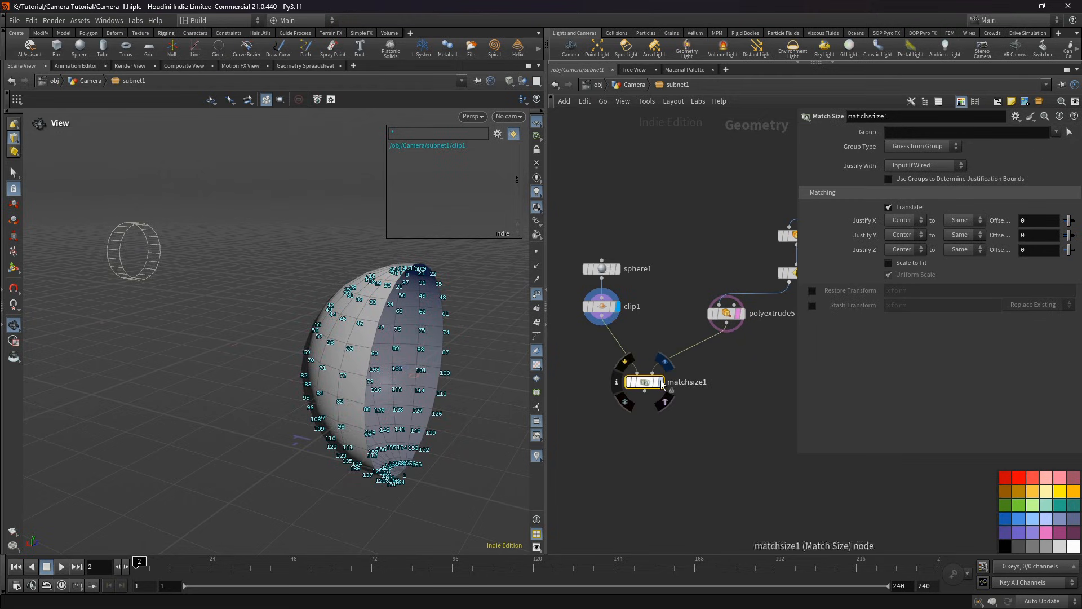
left_click(663, 383)
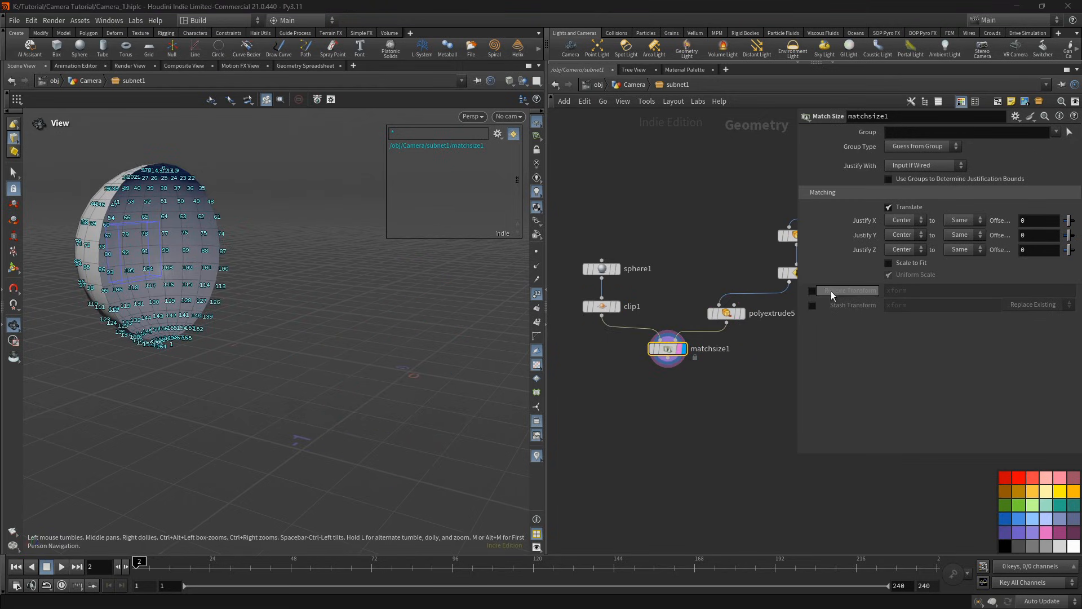
Step: Enable Scale to Fit on the Match Size and disable Uniform Scale so the half sphere fits the lens disc on every axis
left_click(911, 264)
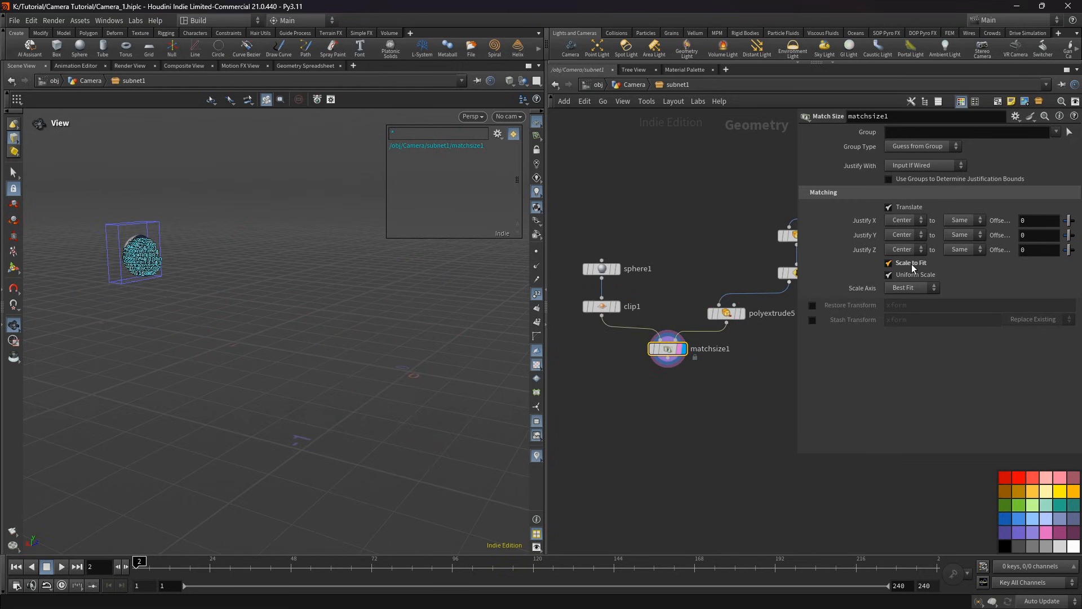
left_click(890, 275)
left_click_drag(180, 270, 331, 273)
key("space+g")
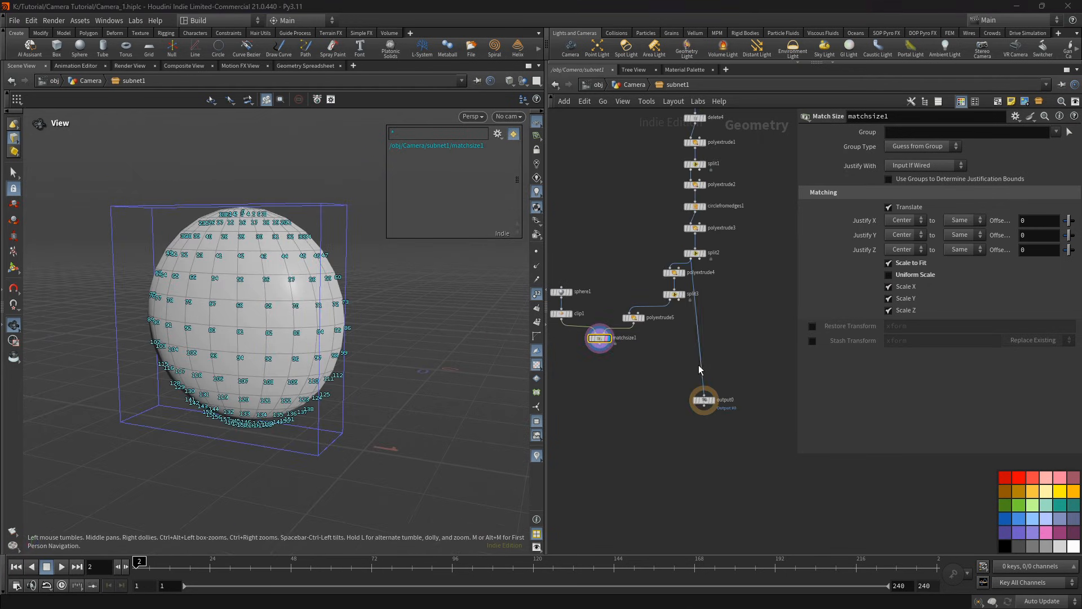
Step: Add a Merge node below the Match Size and wire the fitted half sphere into it
key("Tab")
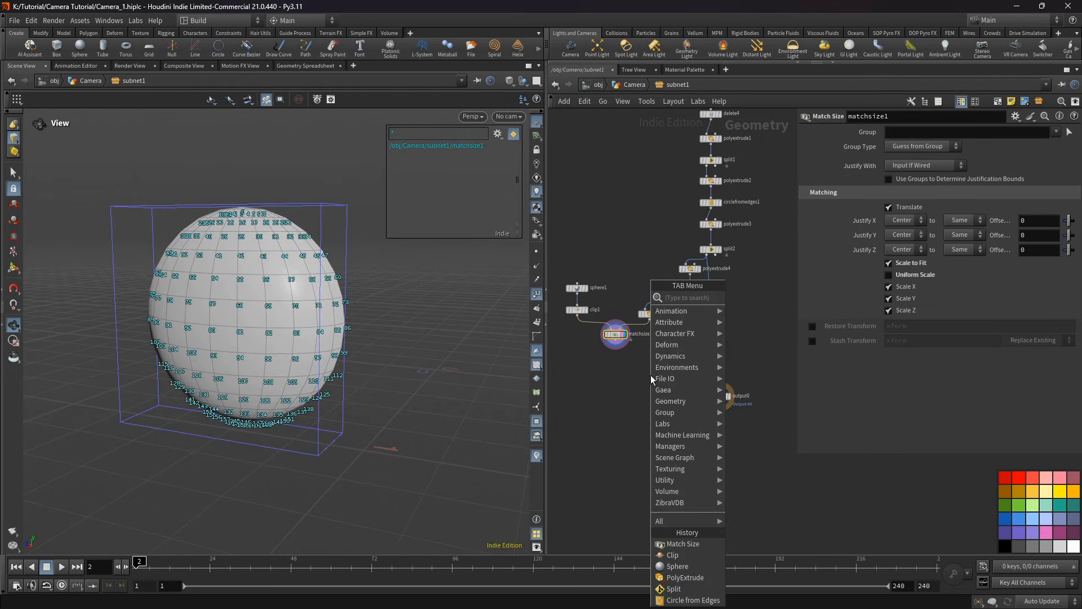
type("mer")
left_click(748, 298)
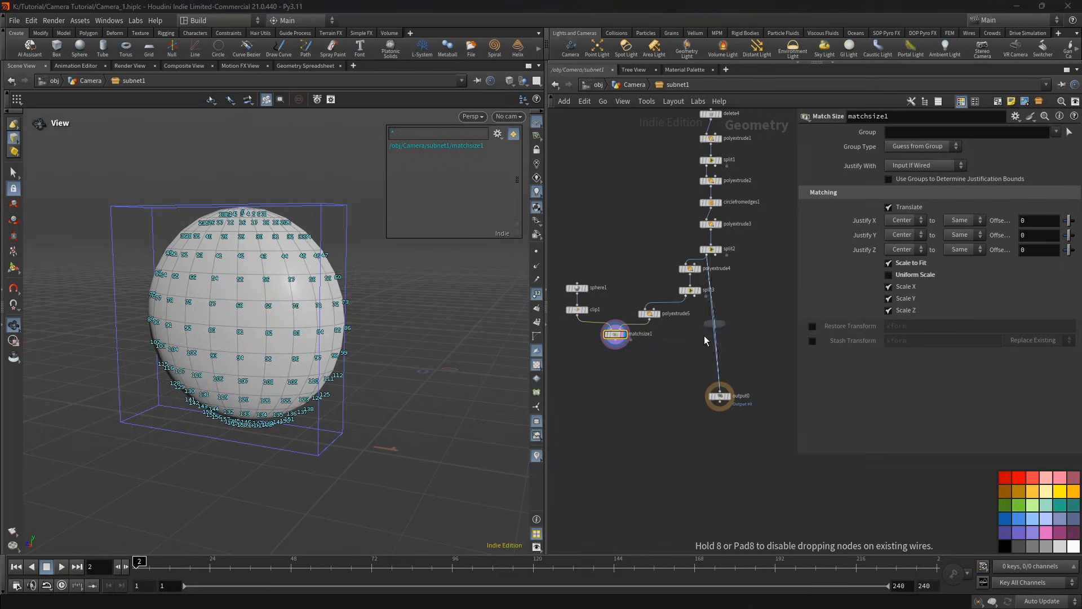
left_click(654, 384)
scroll(631, 349, "up", 2)
left_click_drag(608, 339, 656, 388)
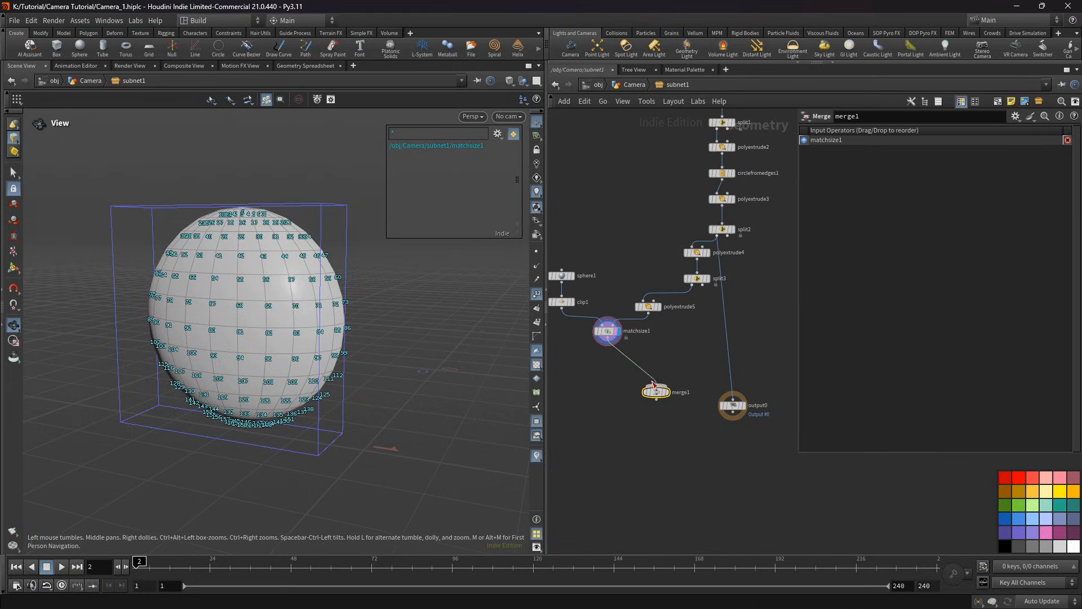
Step: Wire the second outputs of split3 and split2 into the Merge, feed the Merge into output0, and display output0
scroll(671, 320, "up", 2)
left_click_drag(713, 271, 664, 420)
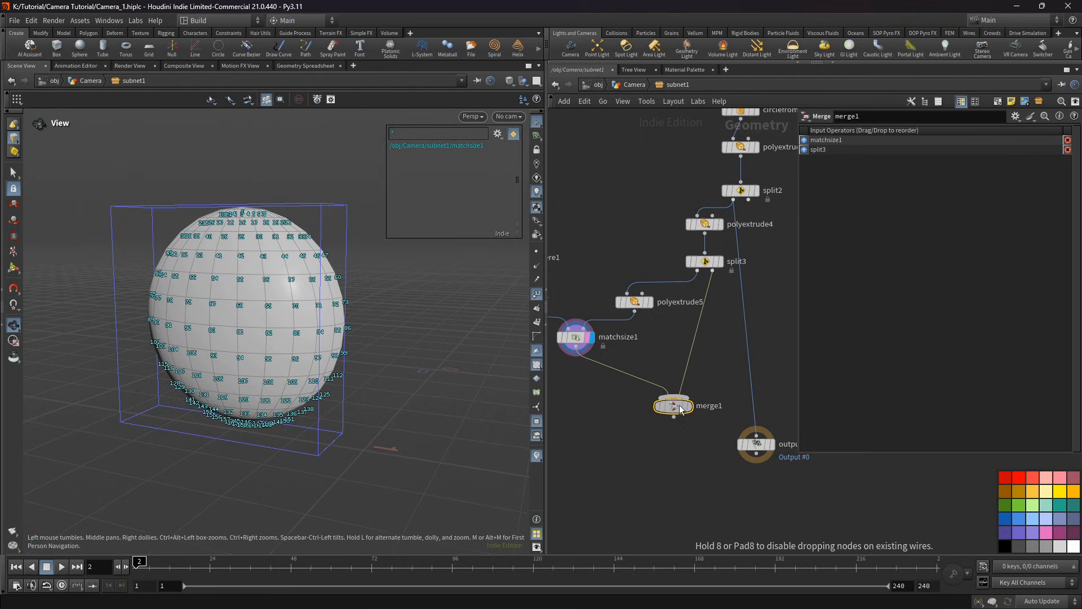
scroll(654, 401, "down", 3)
left_click_drag(711, 237, 674, 407)
left_click_drag(719, 448, 684, 455)
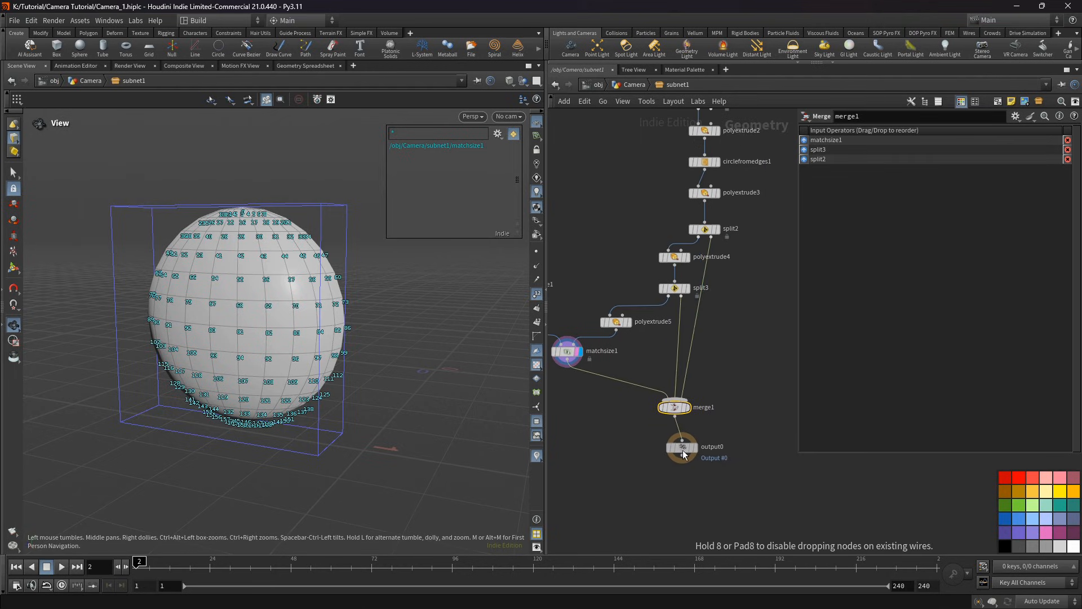
left_click(694, 454)
left_click(684, 448)
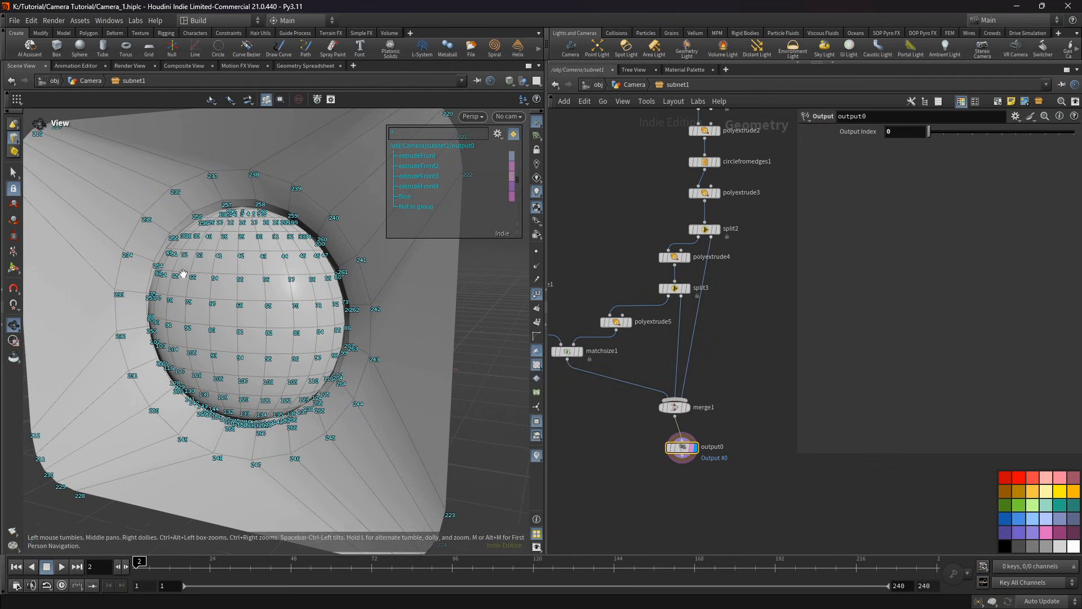
Step: View the whole lens panel and align the Merge and output0 nodes neatly under the main chain
key("h")
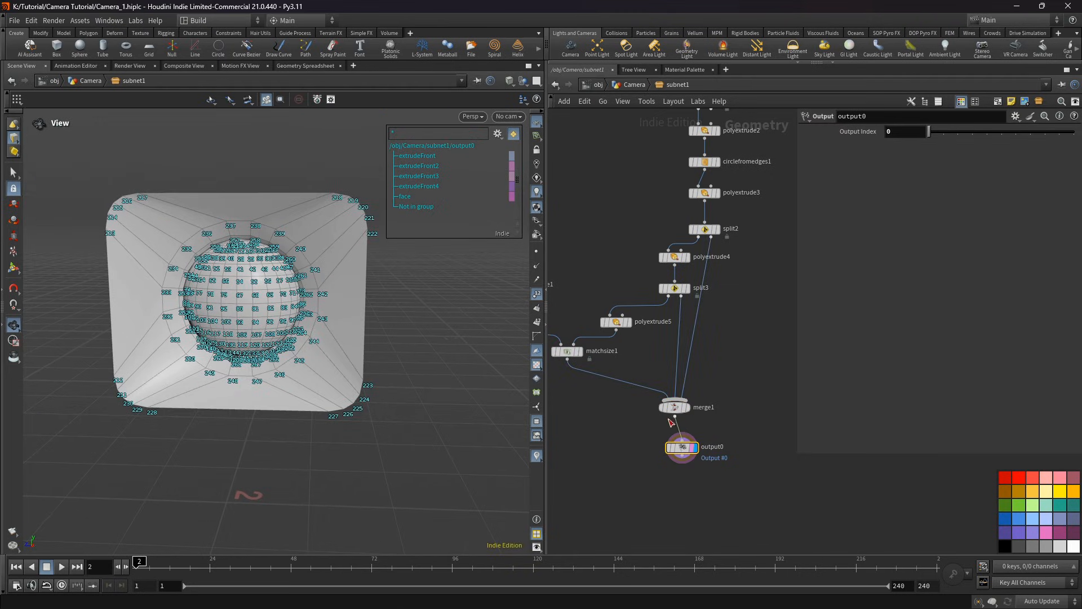
left_click_drag(676, 408, 693, 399)
left_click_drag(683, 449, 692, 440)
scroll(738, 339, "down", 2)
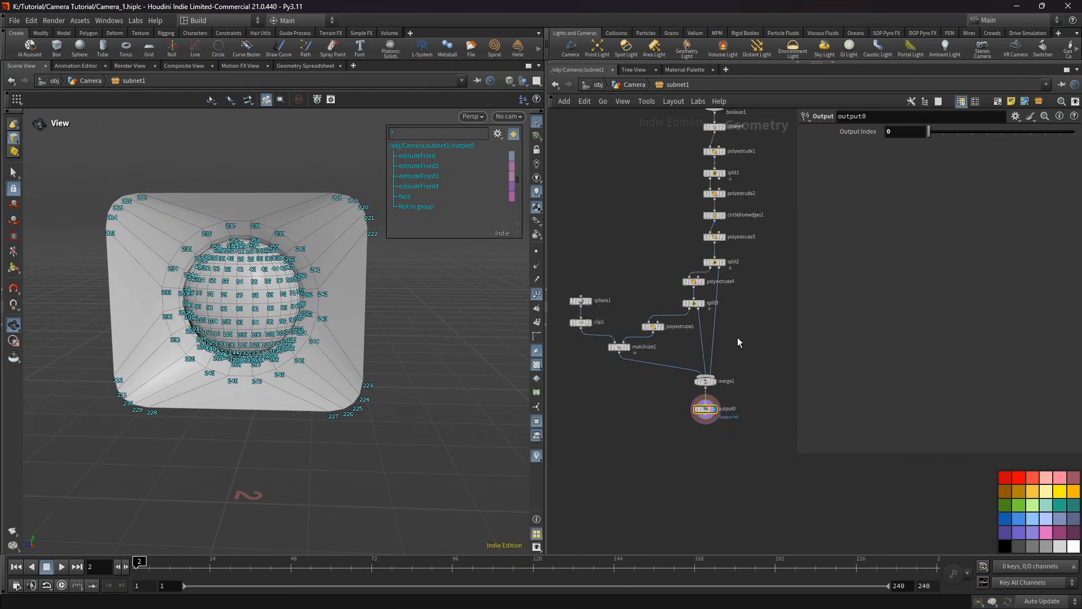
scroll(735, 352, "down", 2)
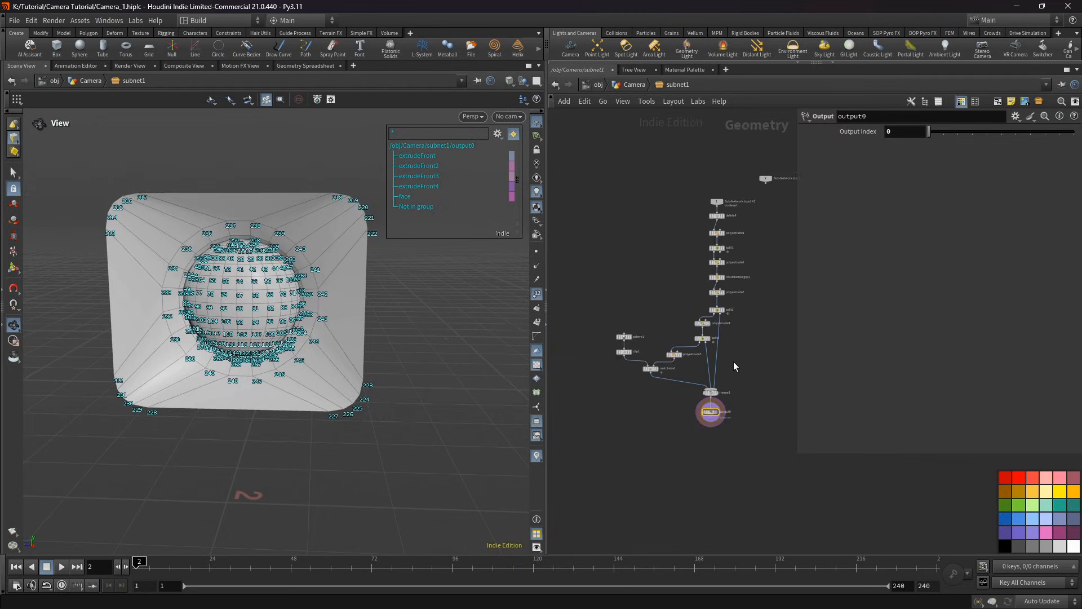
Step: Return to the Camera network and rename the subnetwork as lens
left_click(641, 88)
scroll(620, 369, "up", 4)
key("F2")
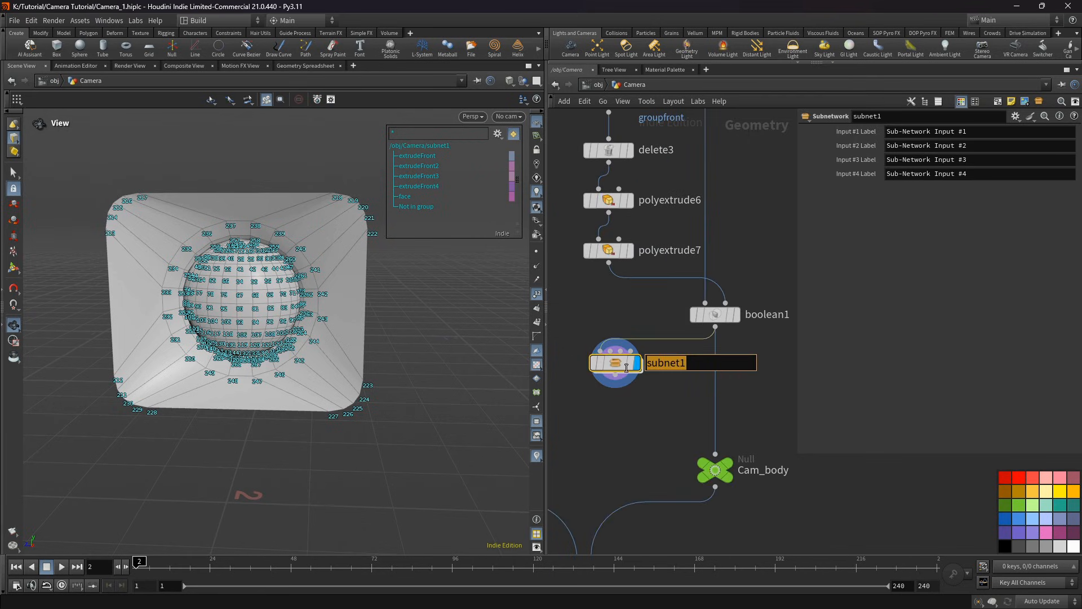
type("len")
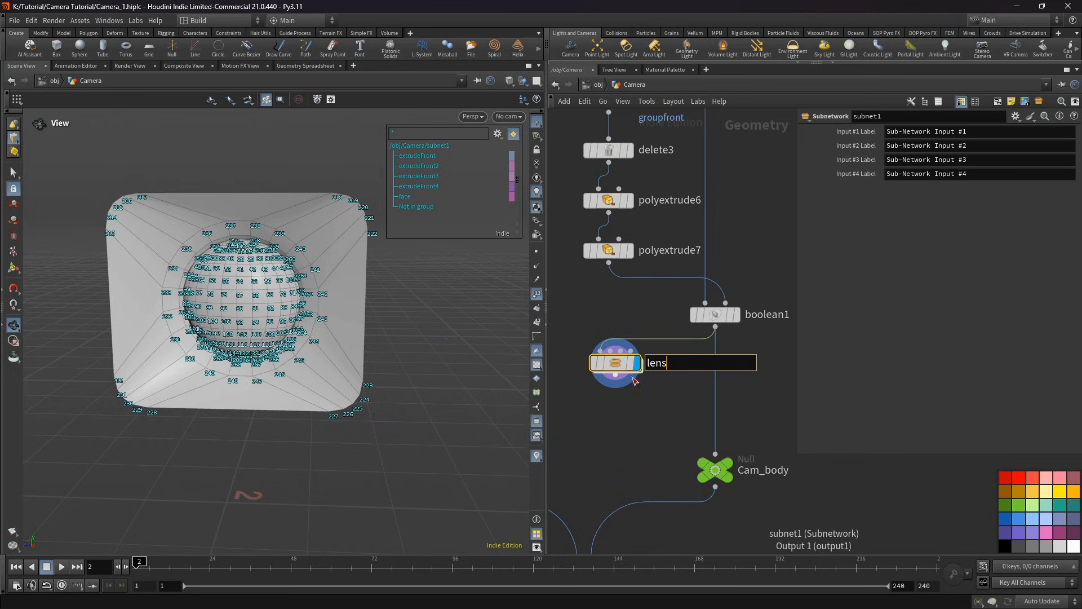
type("s")
key("Return")
Step: Duplicate the Cam_body null under the lens subnetwork, rename it Cam_lens, and add it to the final Merge, displaying the merged result
scroll(727, 294, "down", 3)
left_click(723, 392)
key("ctrl+c")
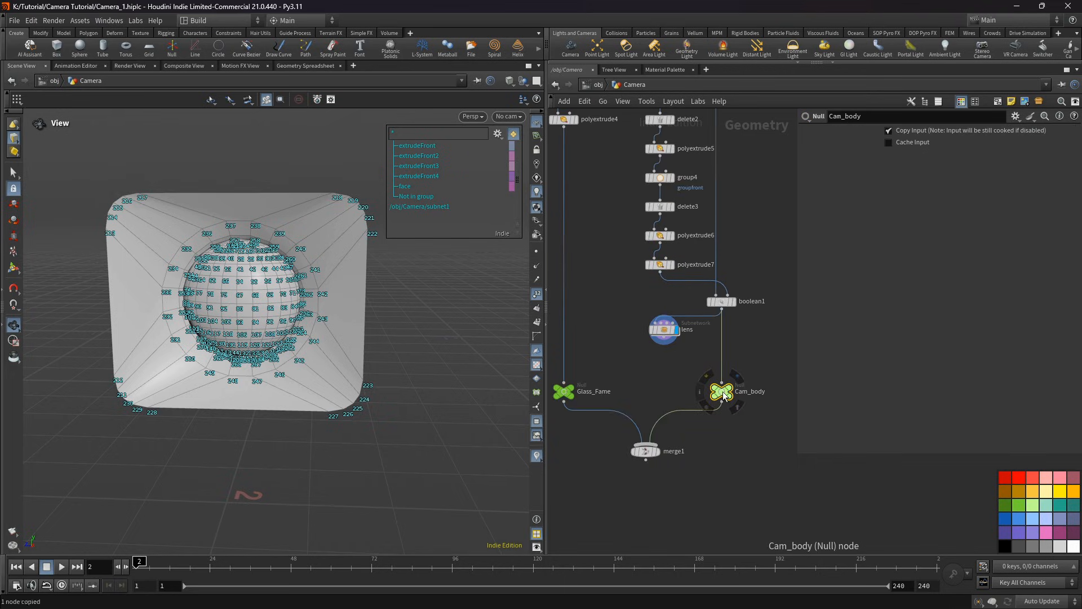
key("ctrl+v")
left_click_drag(722, 392, 664, 392)
scroll(663, 346, "up", 3)
left_click_drag(709, 413, 680, 415)
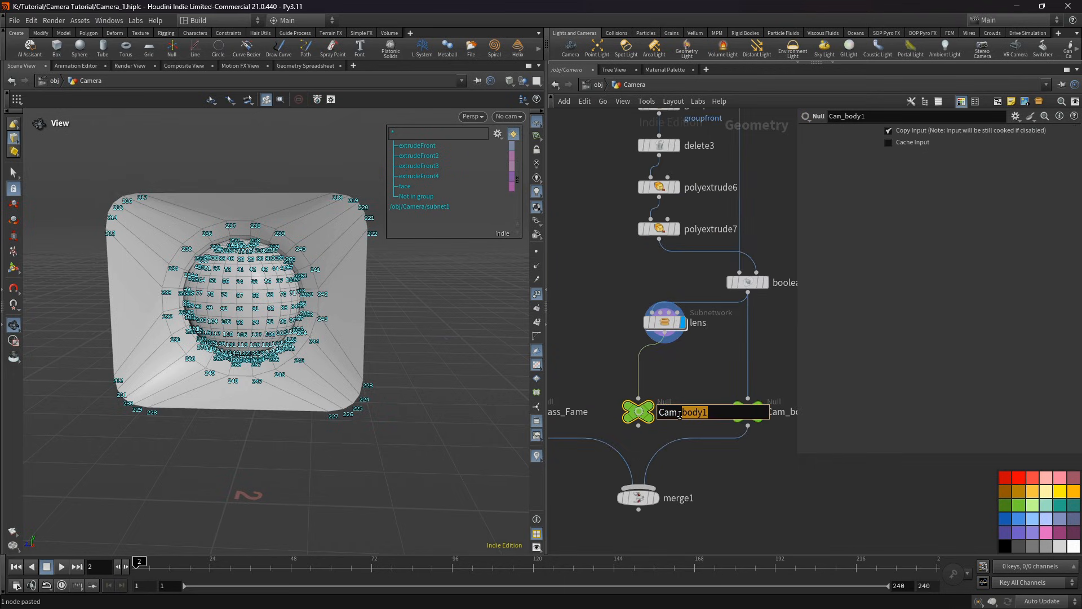
type("lens")
key("Return")
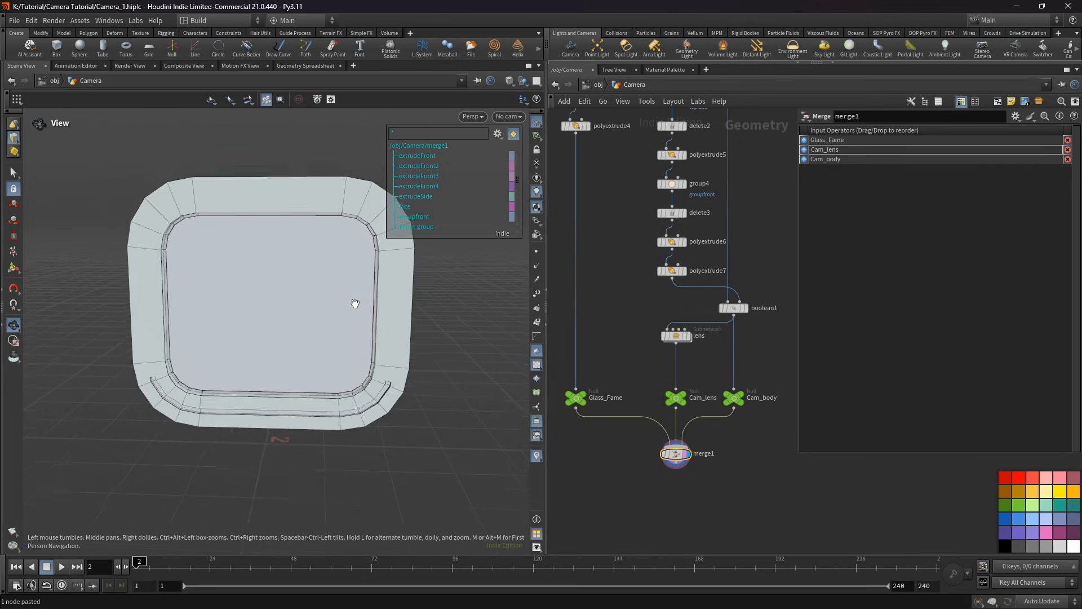
Step: Display the Glass_Fame, Cam_lens and merge1 outputs in turn and inspect the camera's parts and the merged model
left_click_drag(355, 302, 293, 354)
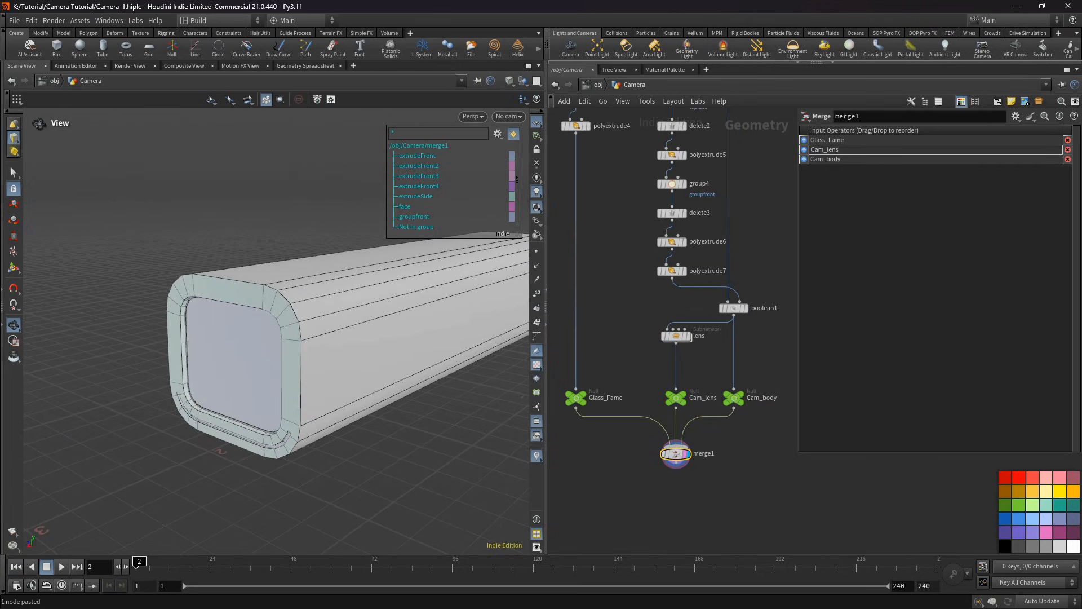
left_click(587, 409)
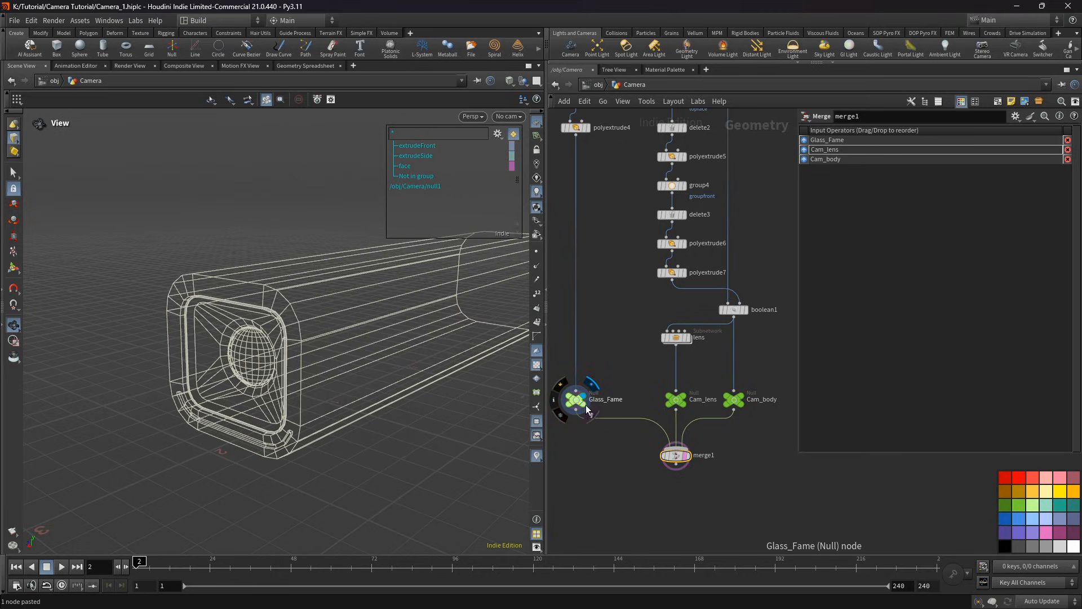
left_click(587, 407)
left_click(683, 399)
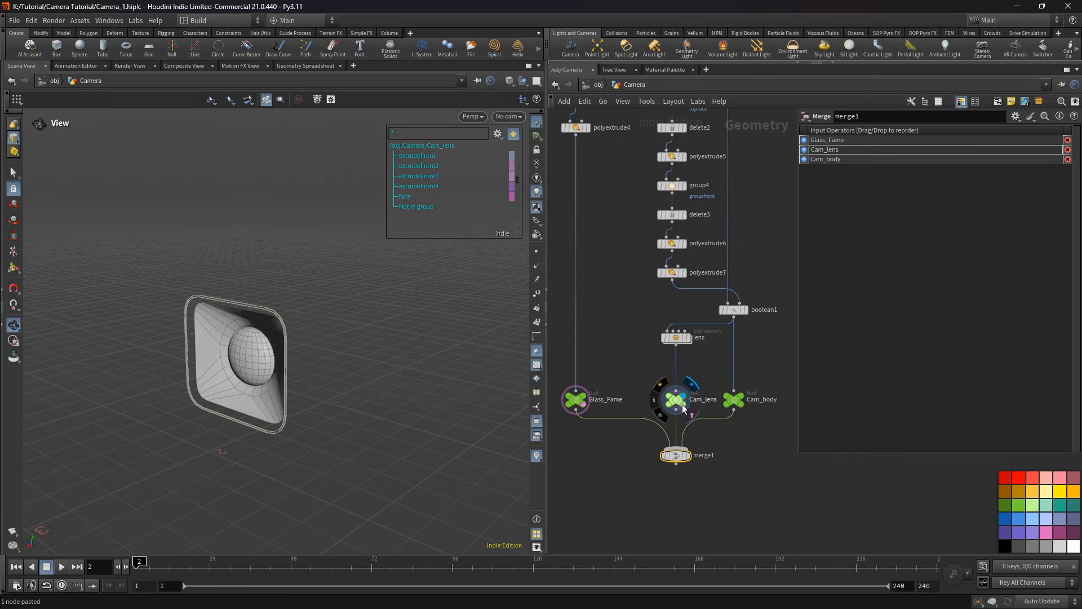
left_click(733, 400)
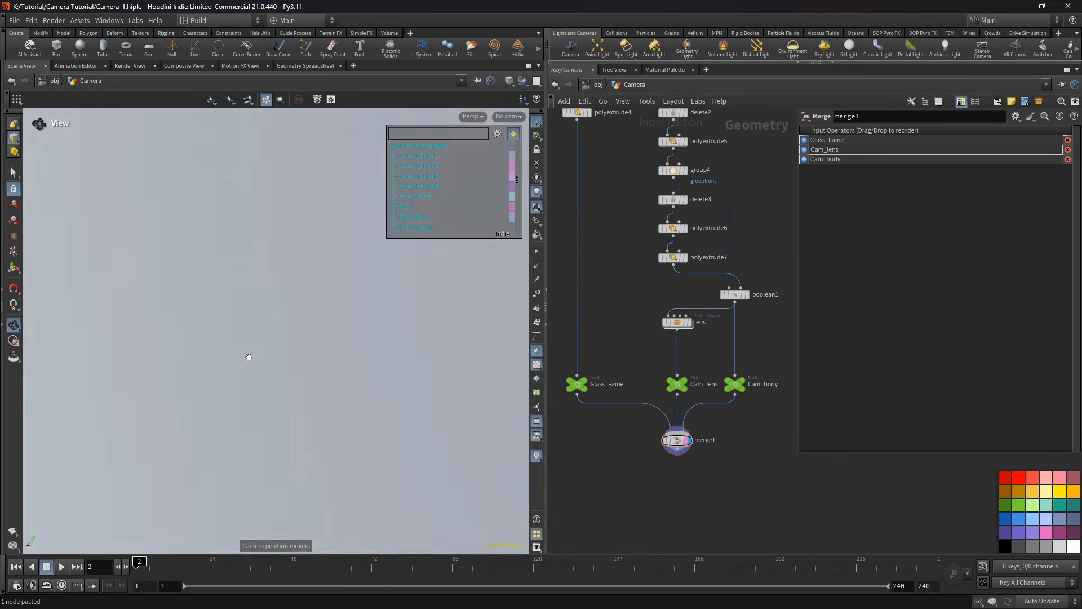
right_click_drag(249, 358, 234, 309)
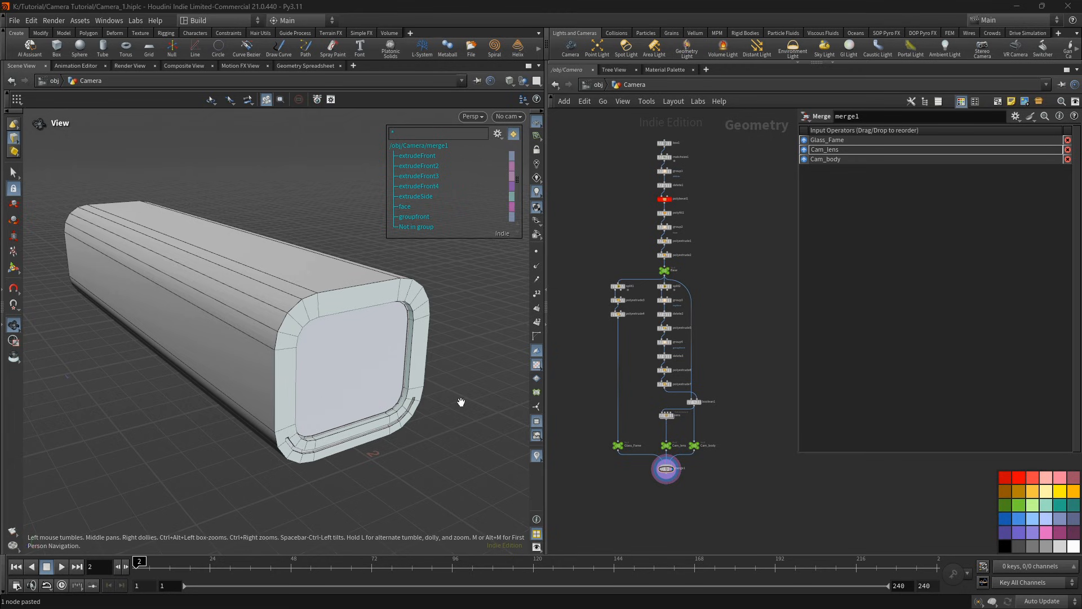
right_click_drag(375, 321, 367, 356)
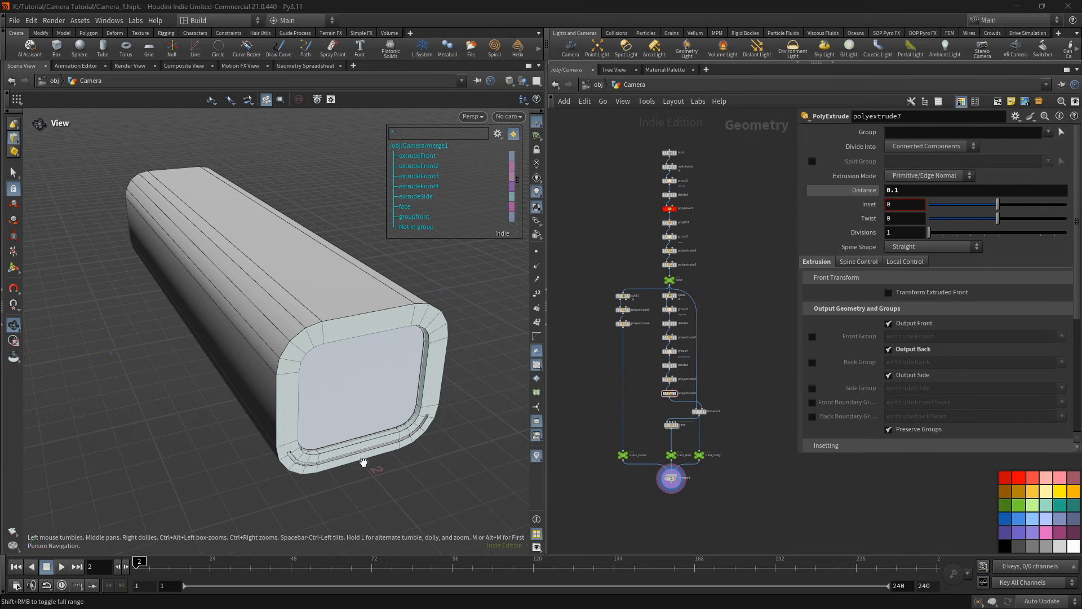
Step: Display the polyfill1 node near the start of the main chain and view the capped body's front and underside
middle_click_drag(739, 381, 702, 369)
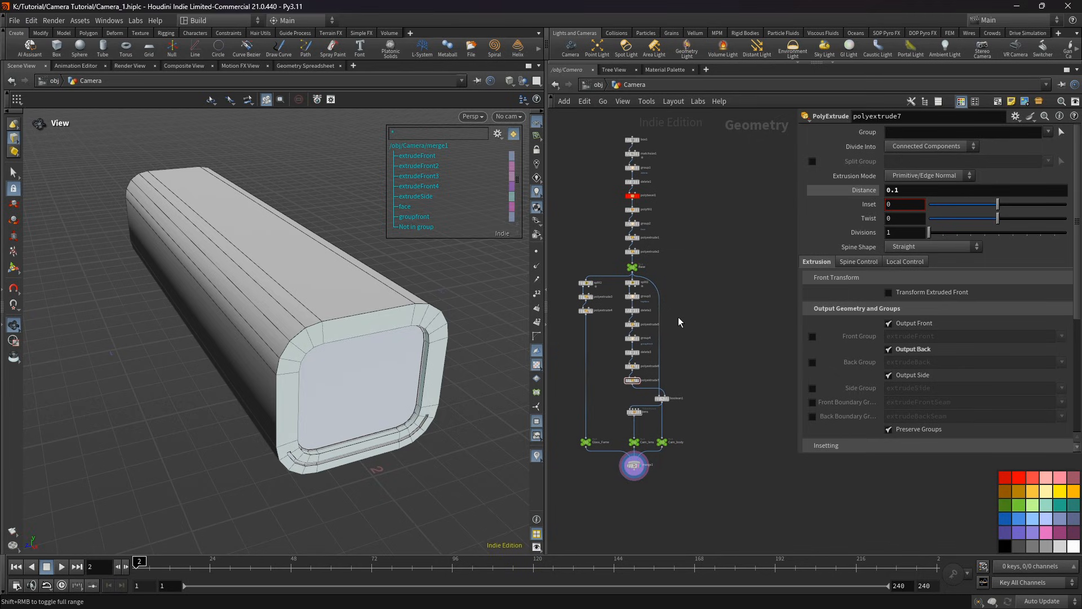
scroll(627, 231, "up", 5)
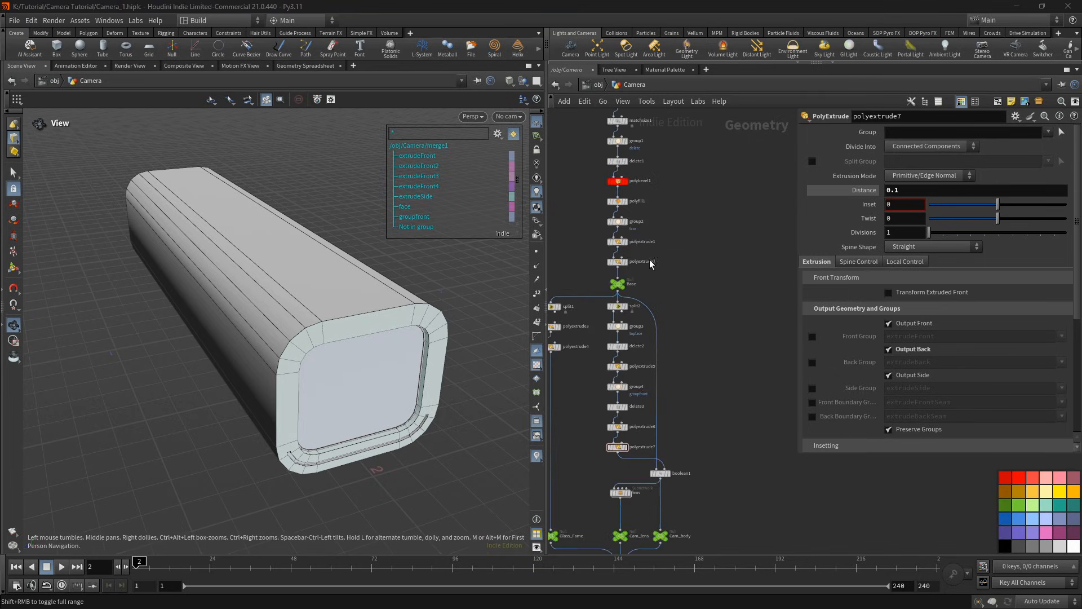
left_click(617, 170)
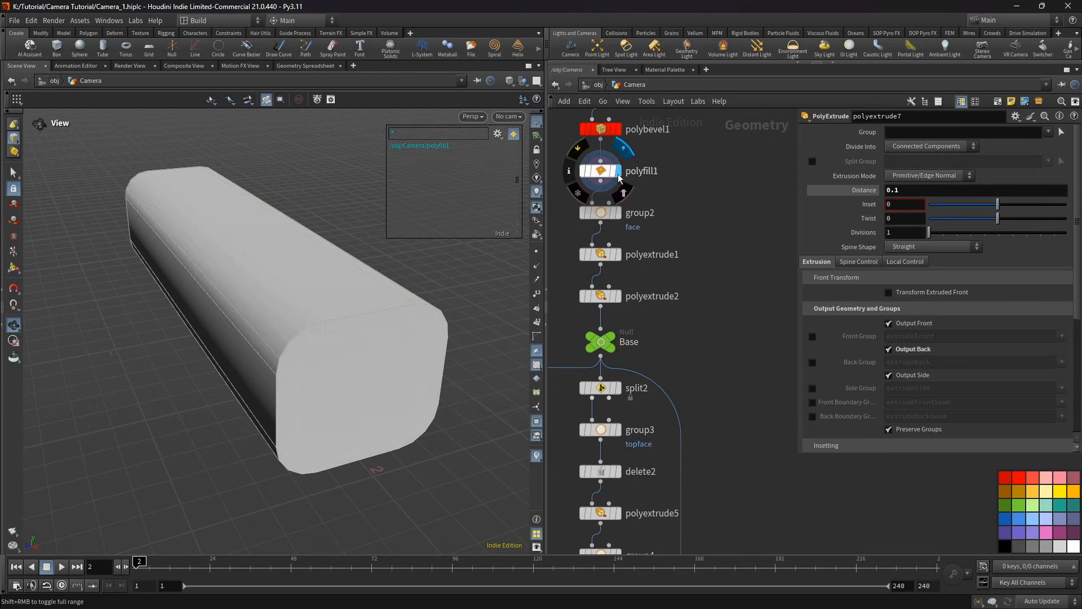
left_click(599, 171)
left_click_drag(312, 367, 288, 293)
Step: Add a Delete node beside the main chain, wire polyfill1 into it, and display it
key("Tab")
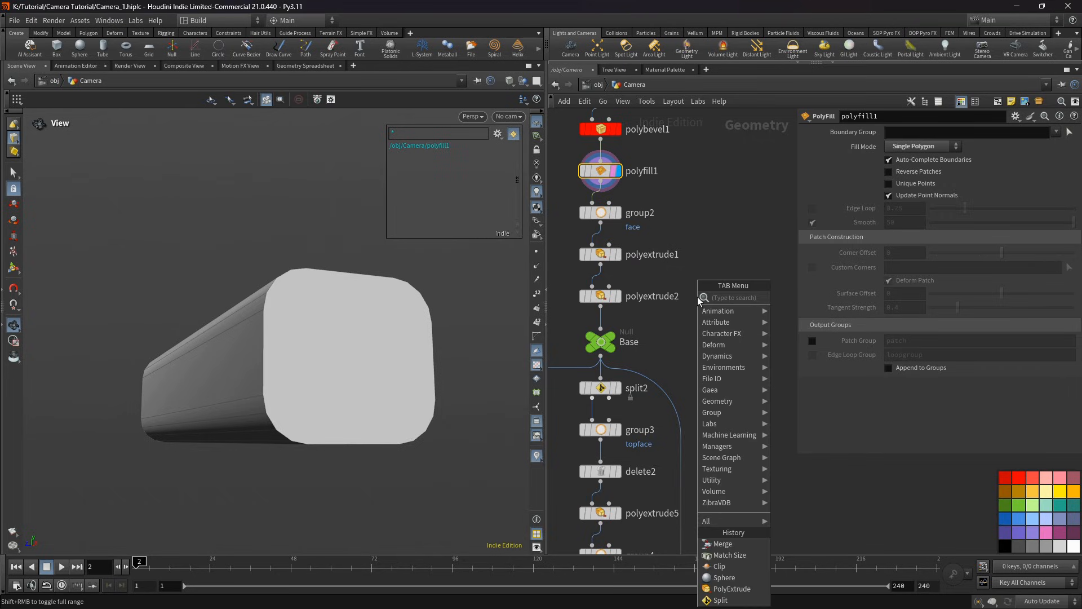
type("del")
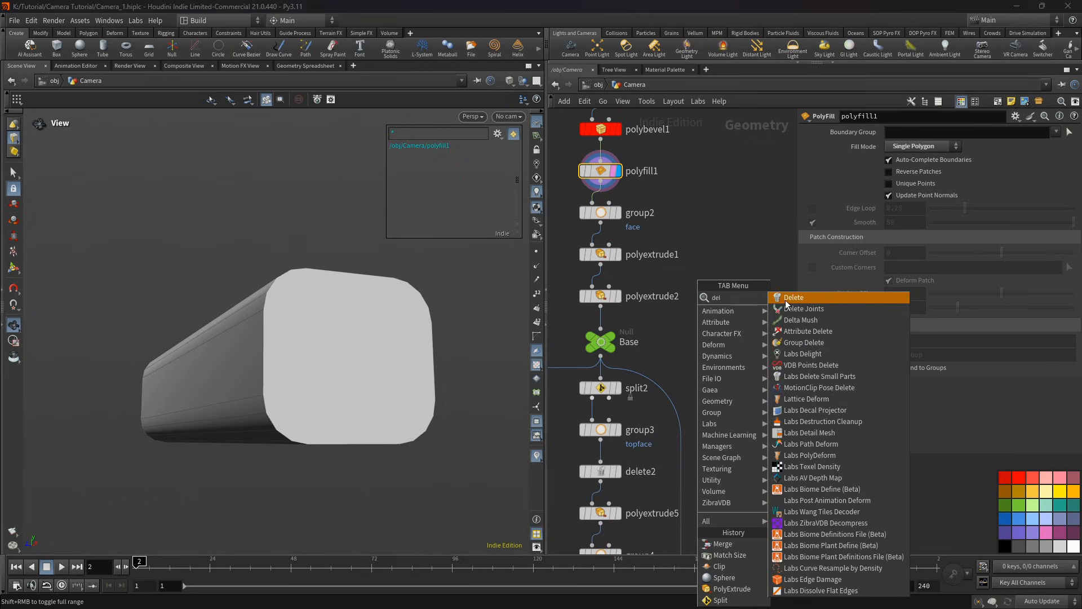
left_click(781, 300)
left_click(732, 303)
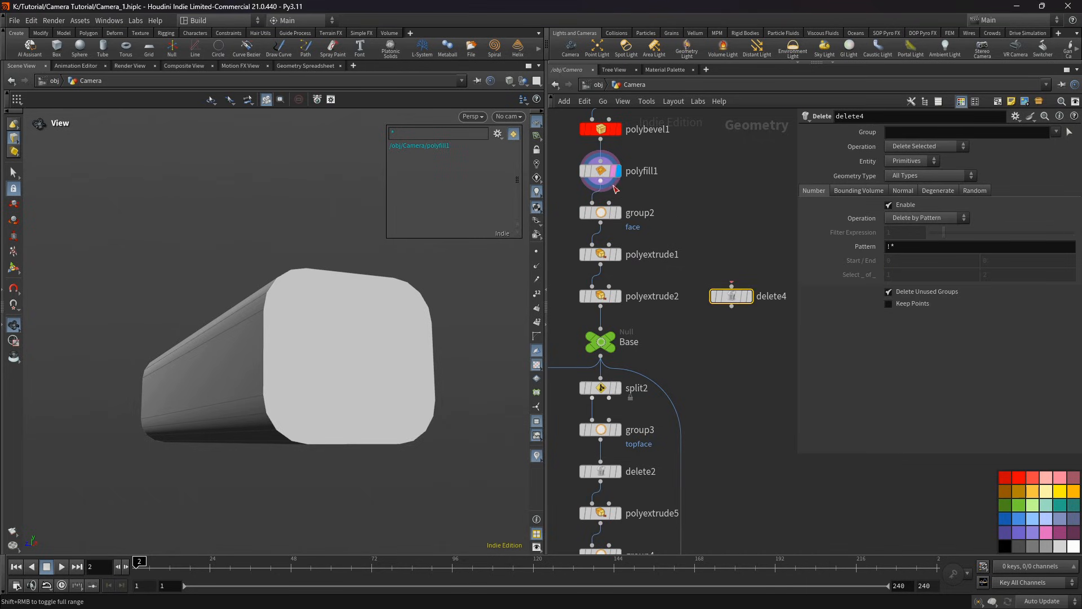
left_click_drag(601, 191, 731, 288)
key("r")
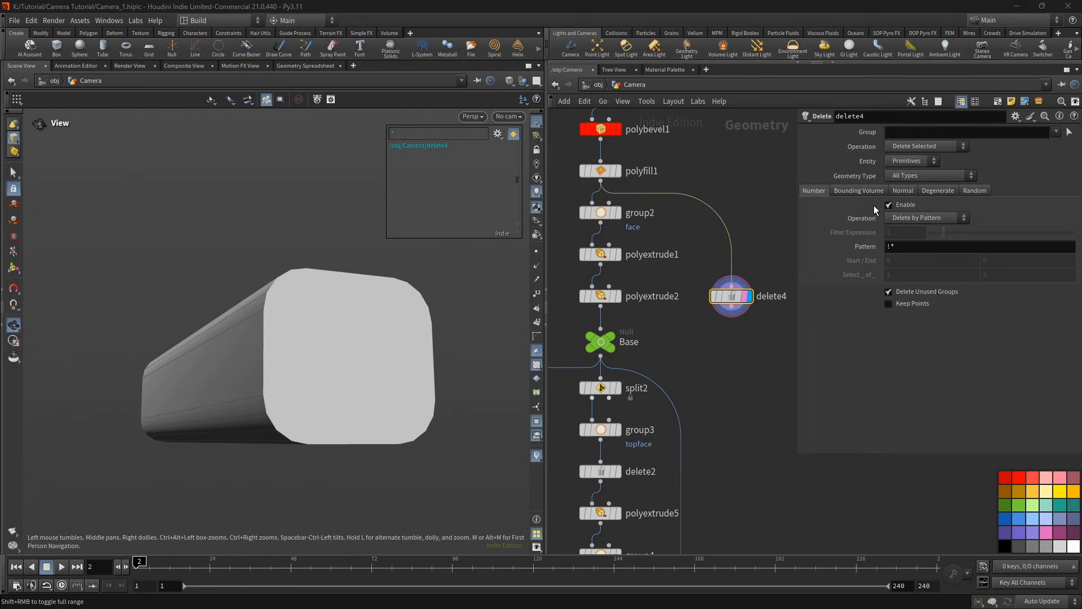
Step: Enable deletion by normal on the Delete node with direction 0, -1, 0 and a spread angle of 10
left_click(903, 190)
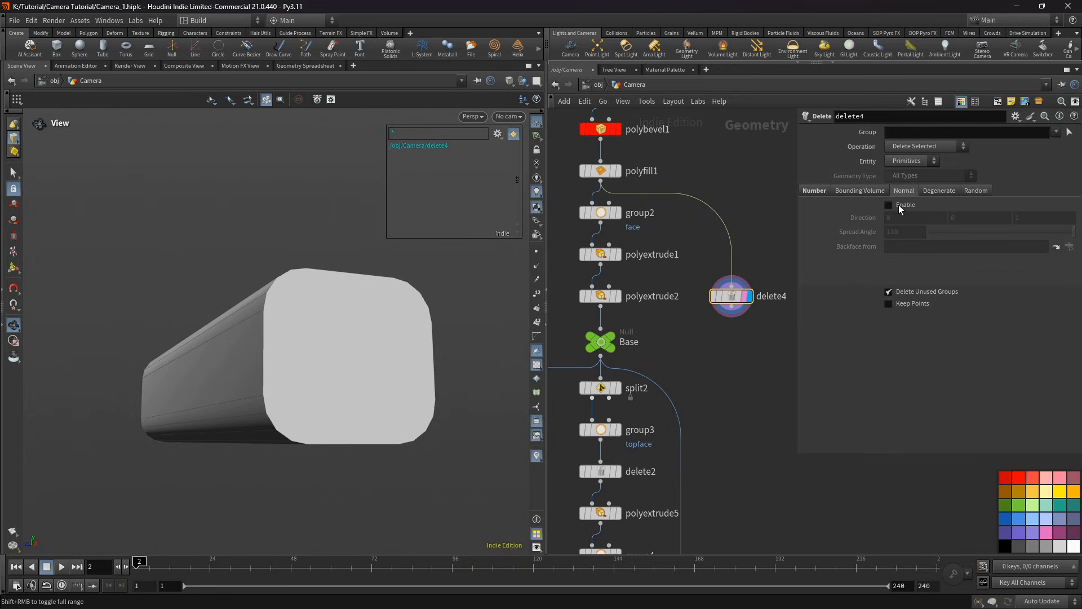
left_click(899, 205)
left_click(950, 220)
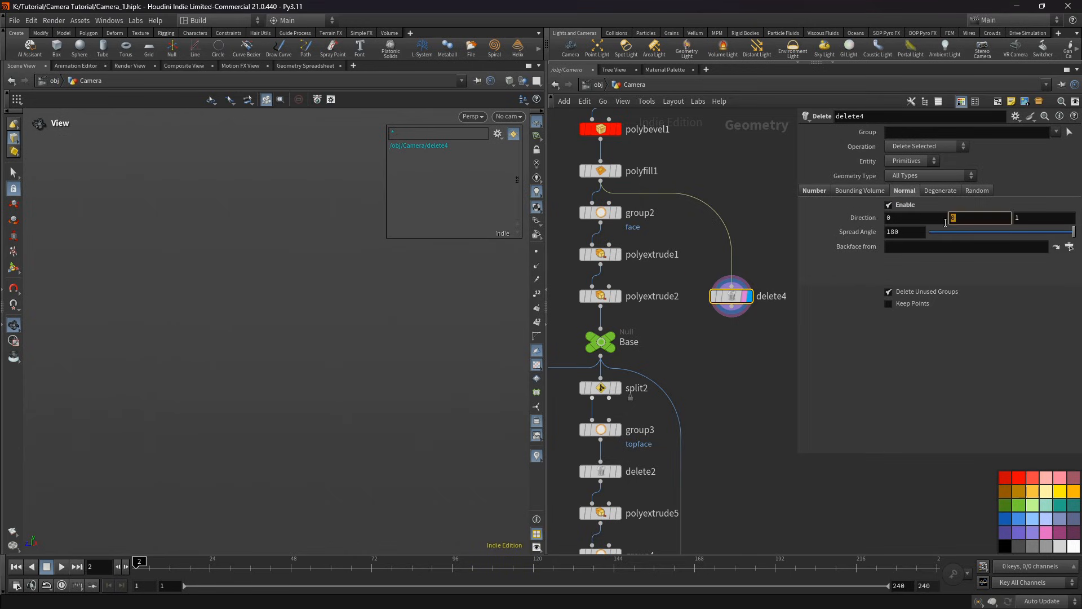
left_click(914, 233)
type("10")
key("Return")
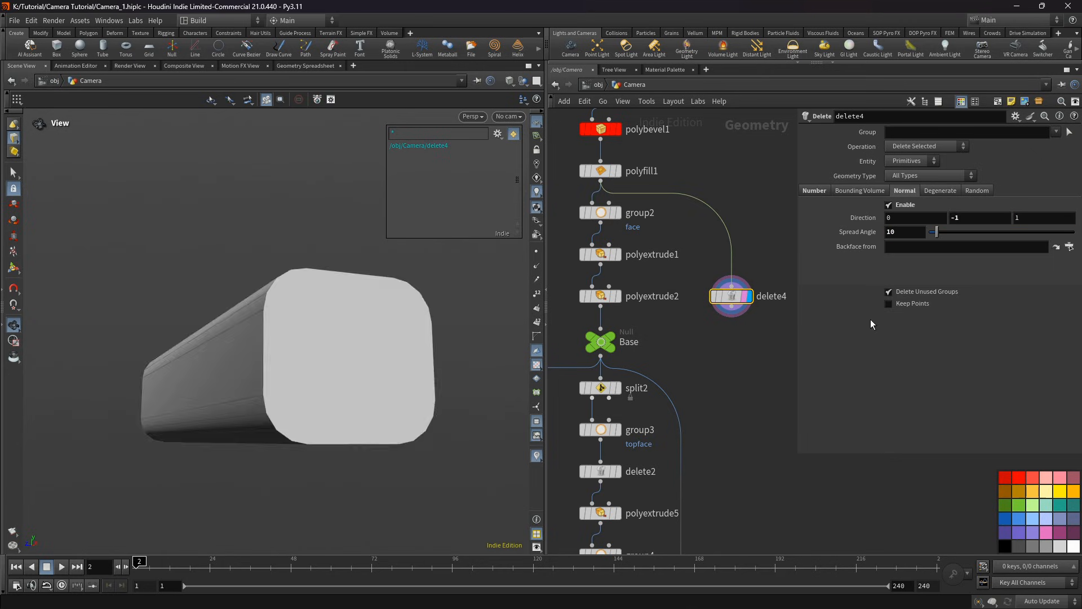
left_click(1015, 219)
type("0")
key("Return")
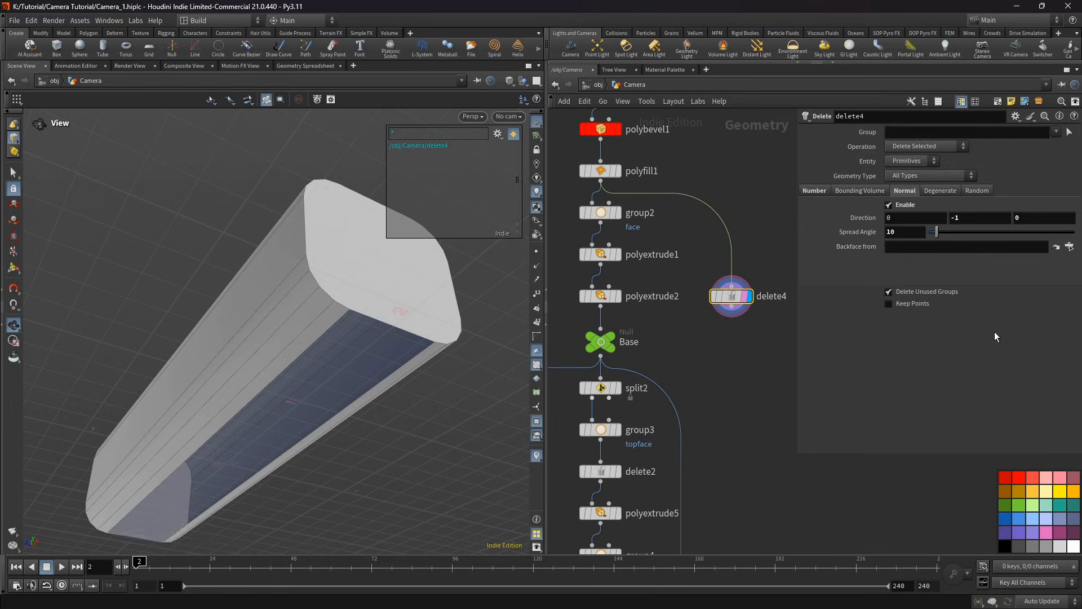
Step: Switch the Delete node's operation to Delete Non-Selected so that only the body's bottom face is kept
left_click(928, 146)
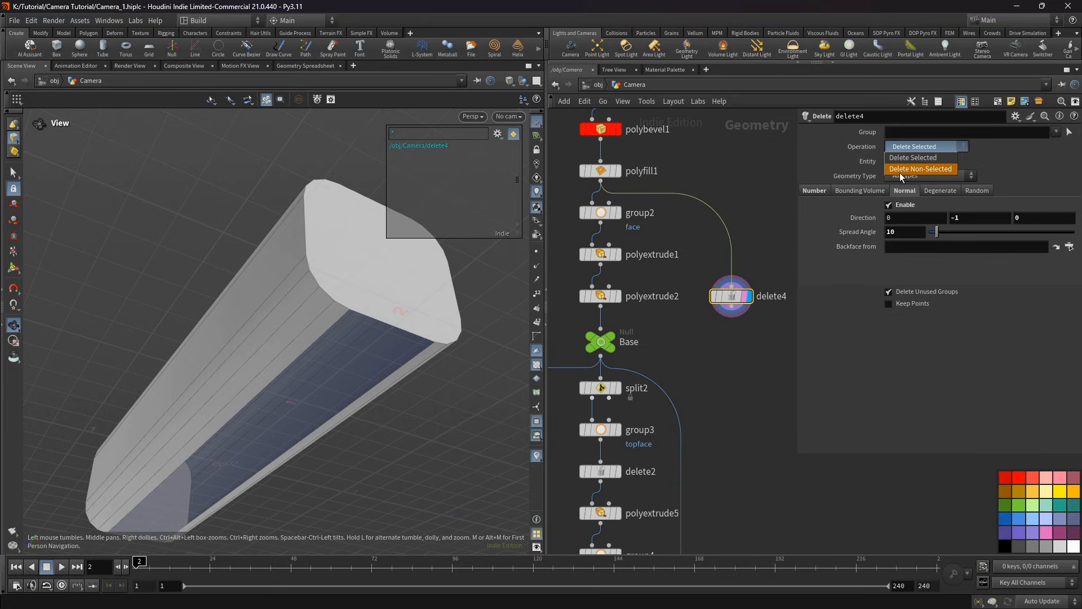
left_click(901, 170)
left_click_drag(515, 496, 351, 389)
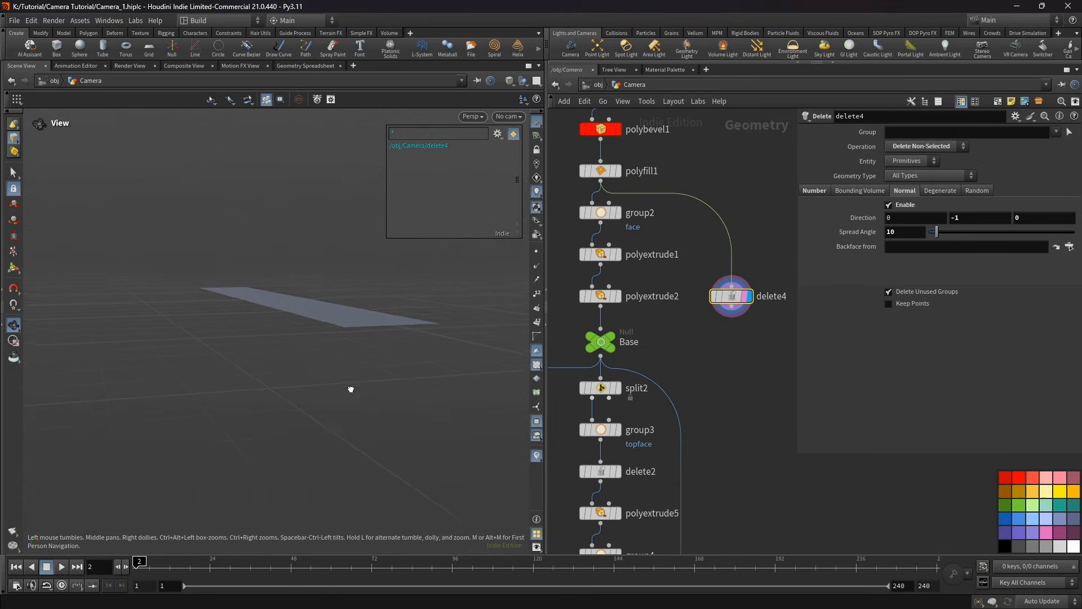
Step: Move the Delete node down and away from the main chain to make room for a new branch
scroll(664, 292, "down", 5)
left_click_drag(651, 221, 747, 373)
middle_click_drag(729, 406, 717, 350)
scroll(598, 368, "up", 3)
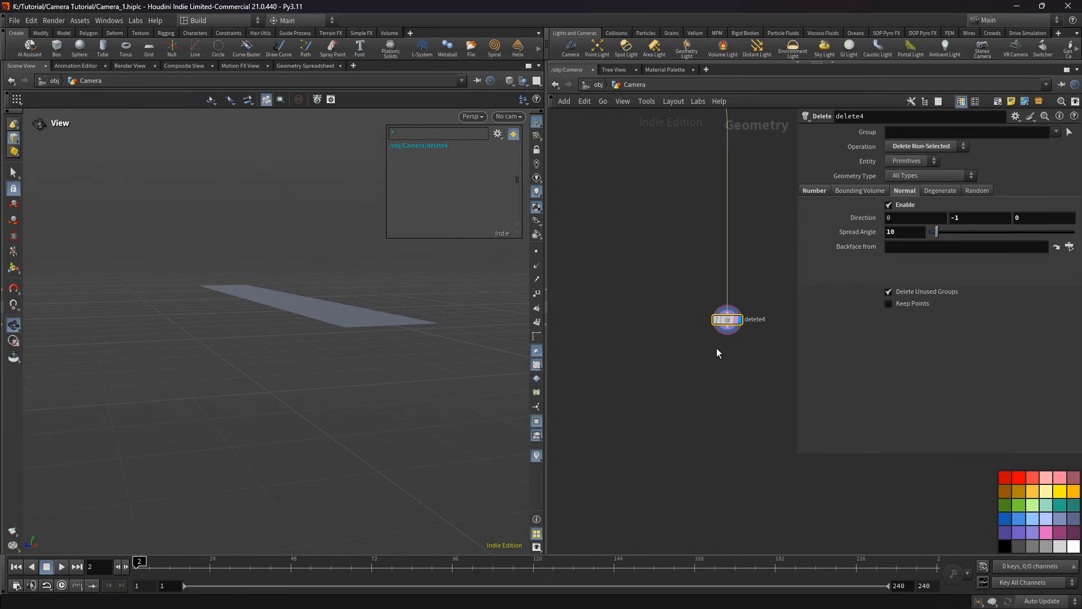
Step: Add and display a Box node beside the new Delete node, and set its uniform scale to 0.6
scroll(719, 349, "down", 3)
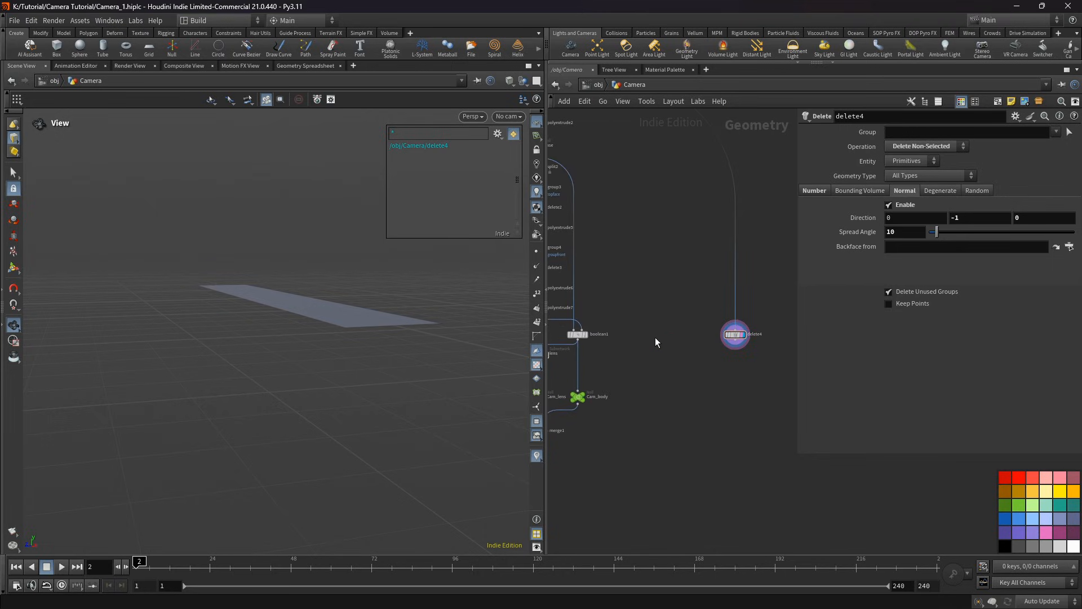
scroll(660, 338, "up", 3)
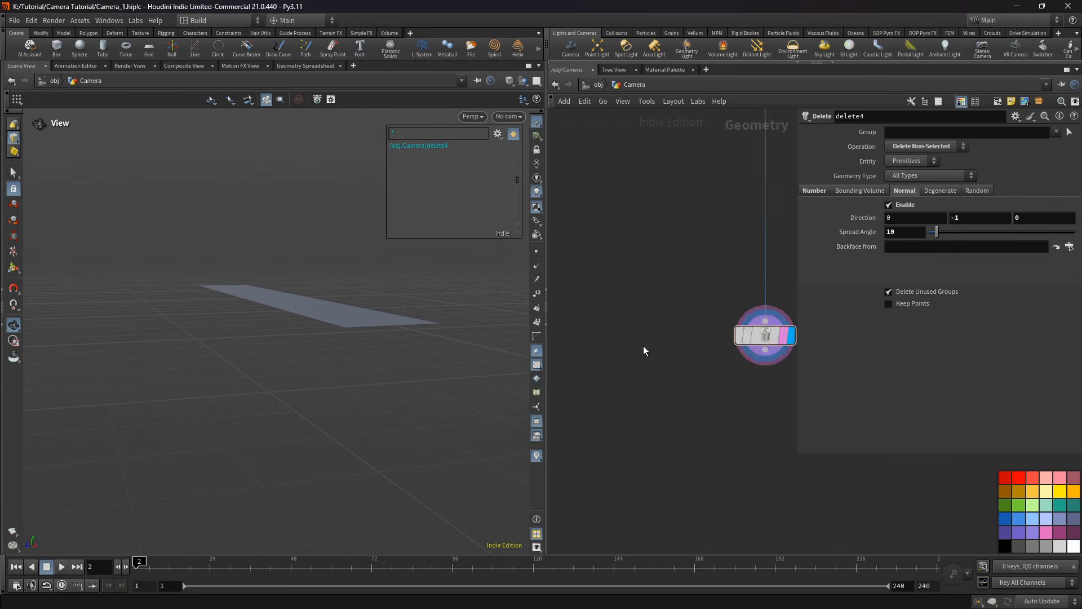
middle_click_drag(643, 353, 622, 325)
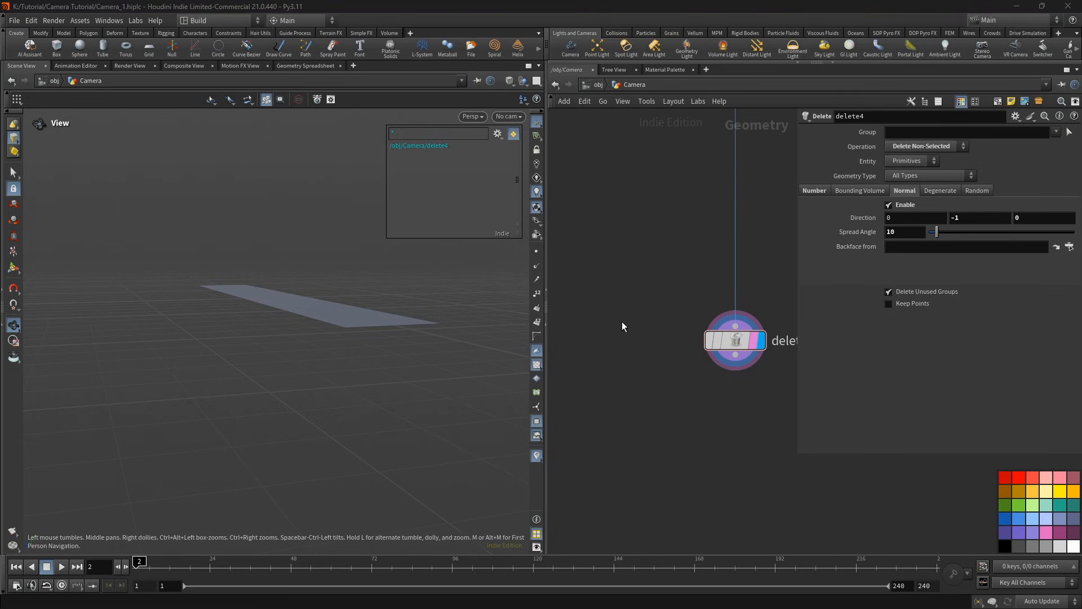
key("Tab")
type("box")
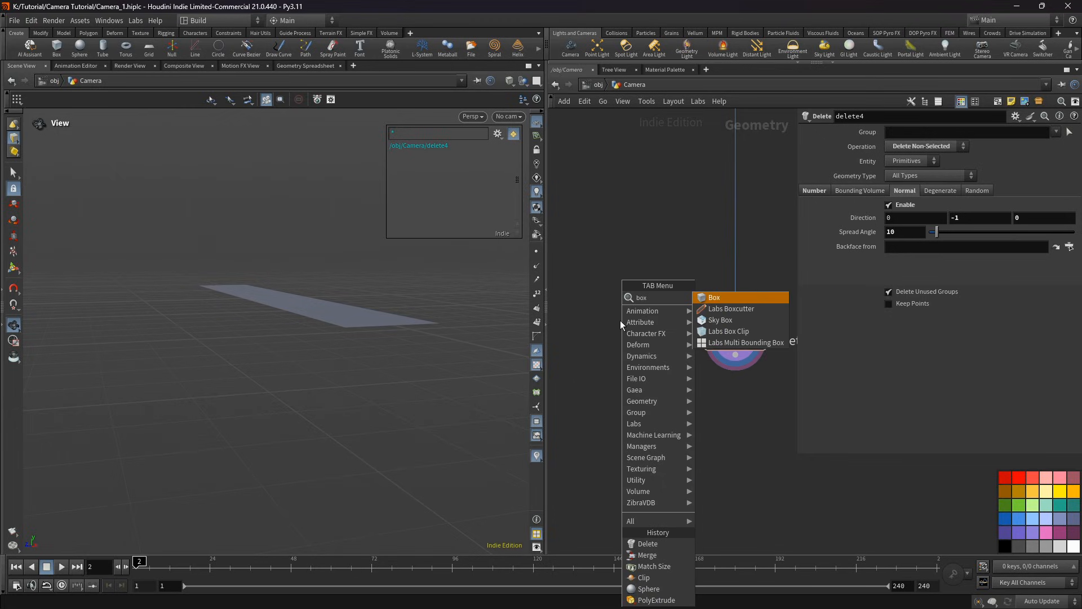
key("Escape")
left_click(621, 289)
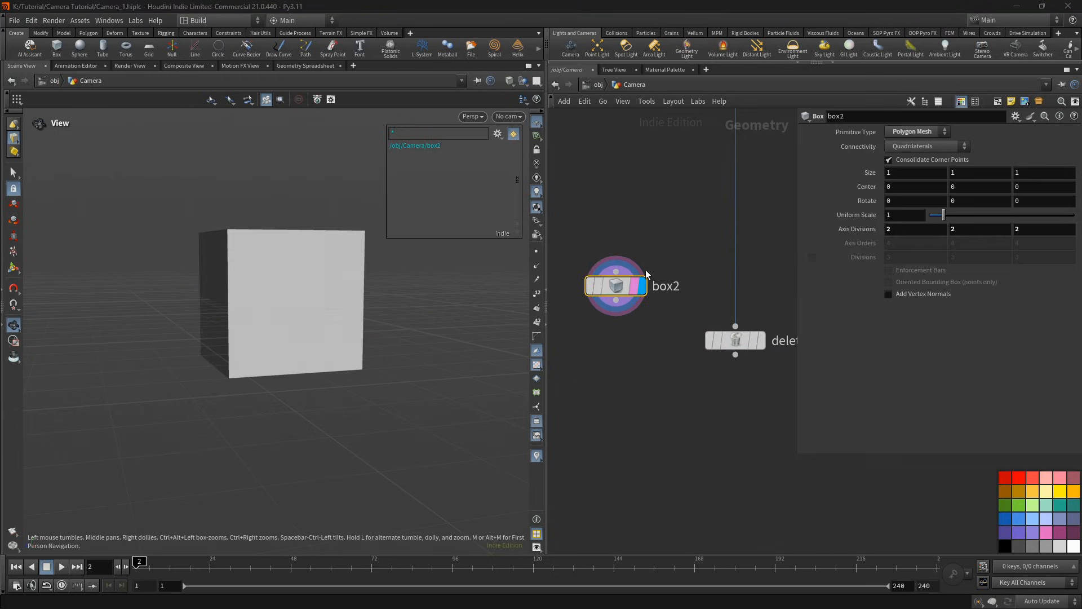
left_click(908, 215)
type("0.6")
key("Return")
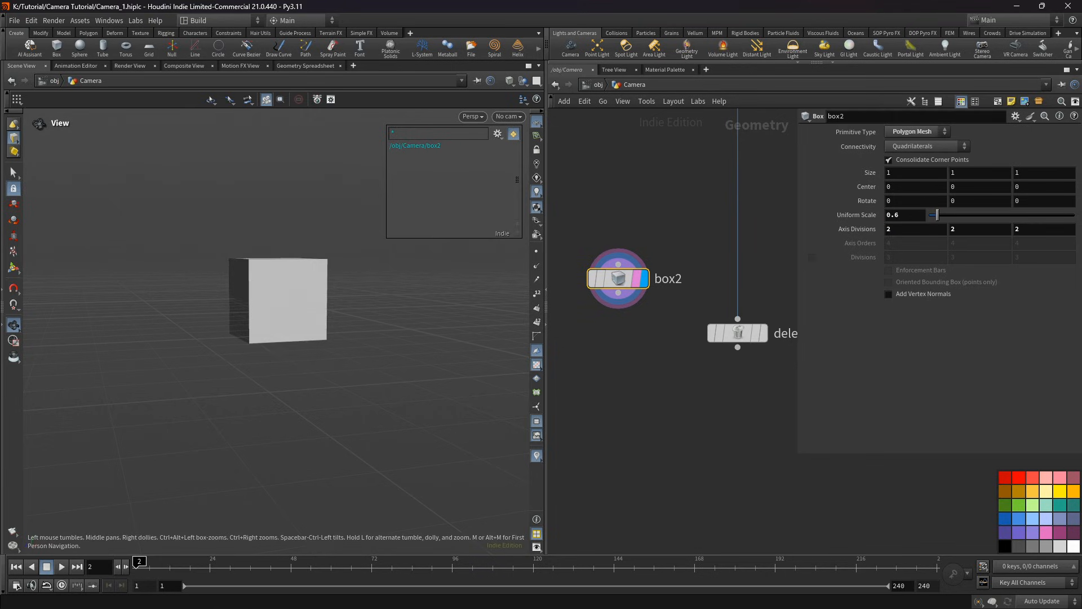
Step: Add a Group Create node after the new box and enable Keep by Normals with a spread angle of 50
key("Tab")
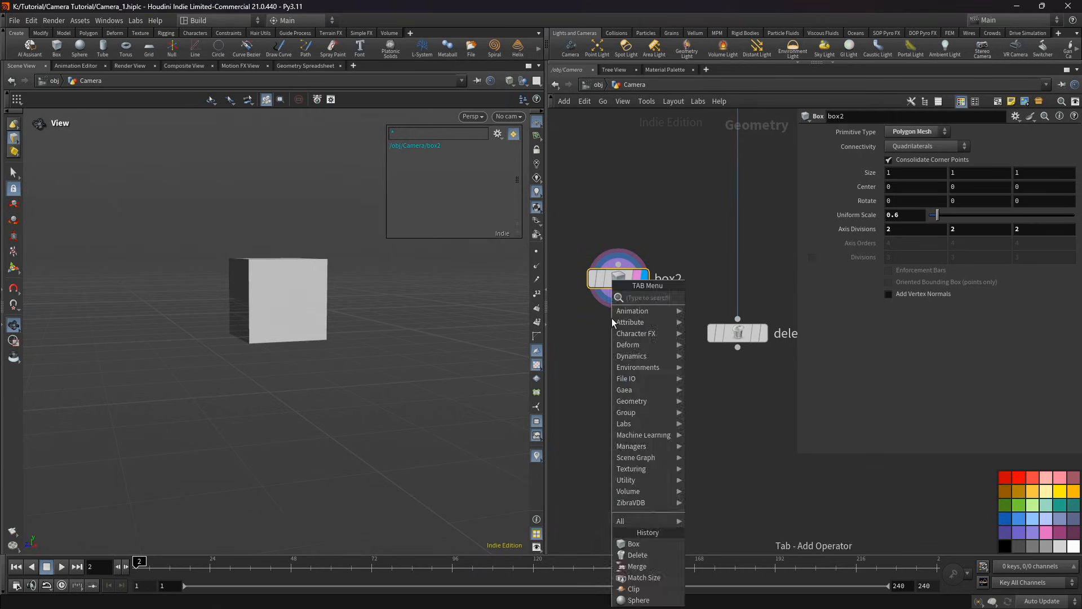
type("gr")
left_click(701, 310)
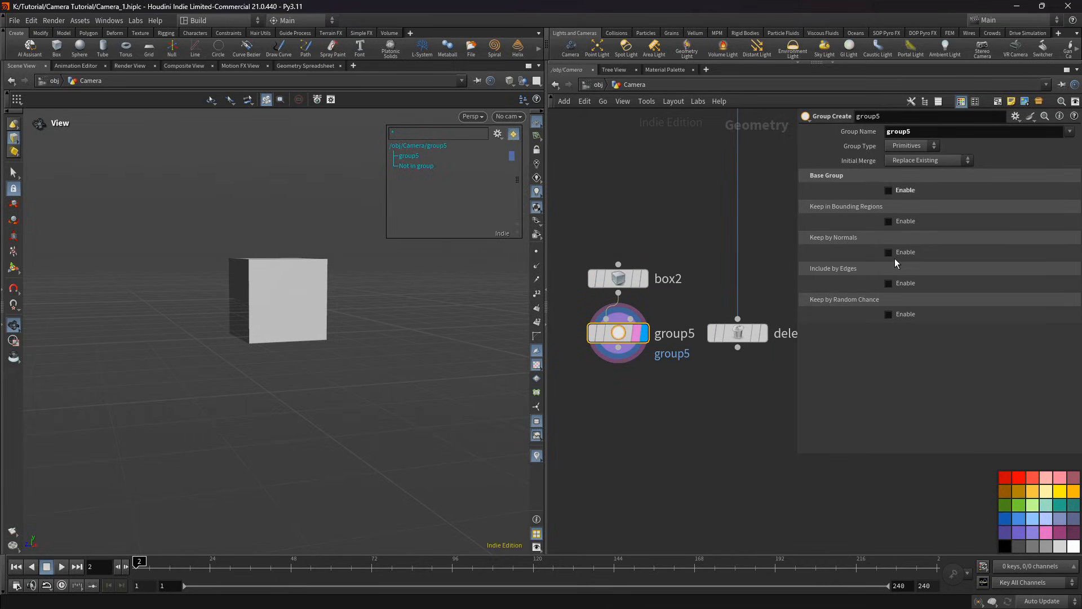
left_click(896, 254)
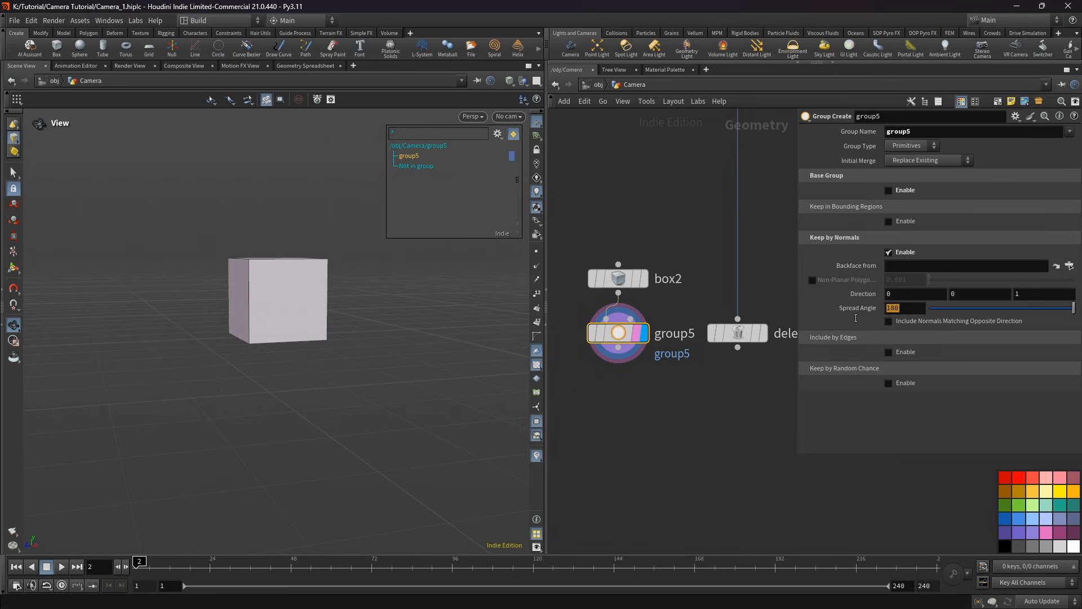
type("50")
key("Return")
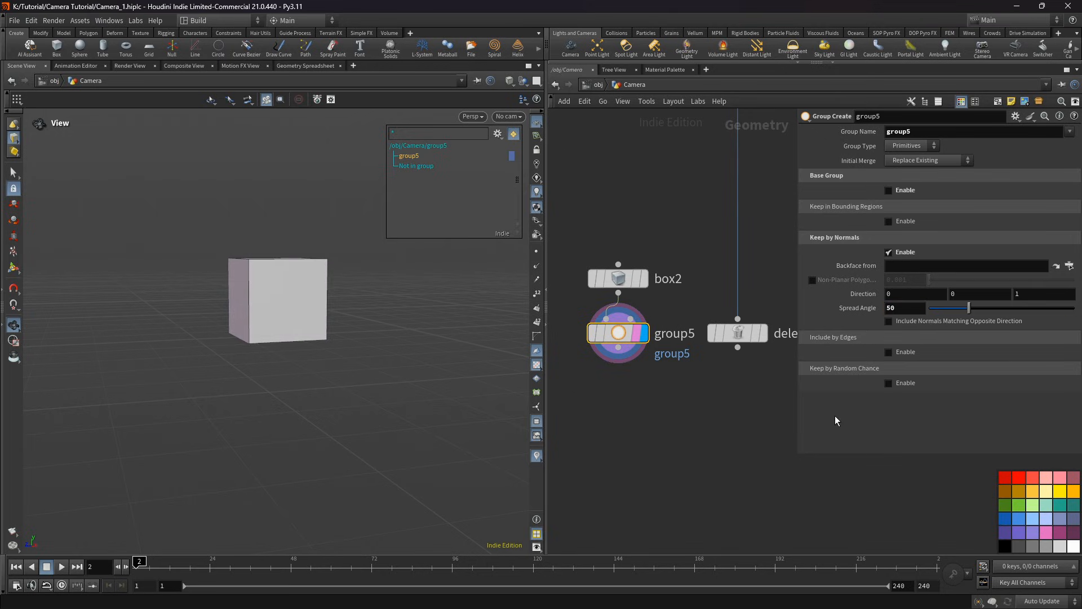
Step: Set the group's normal direction to 0, -1, 0 and check the grouped face from below the box
type("0")
key("Return")
left_click_drag(960, 295, 934, 306)
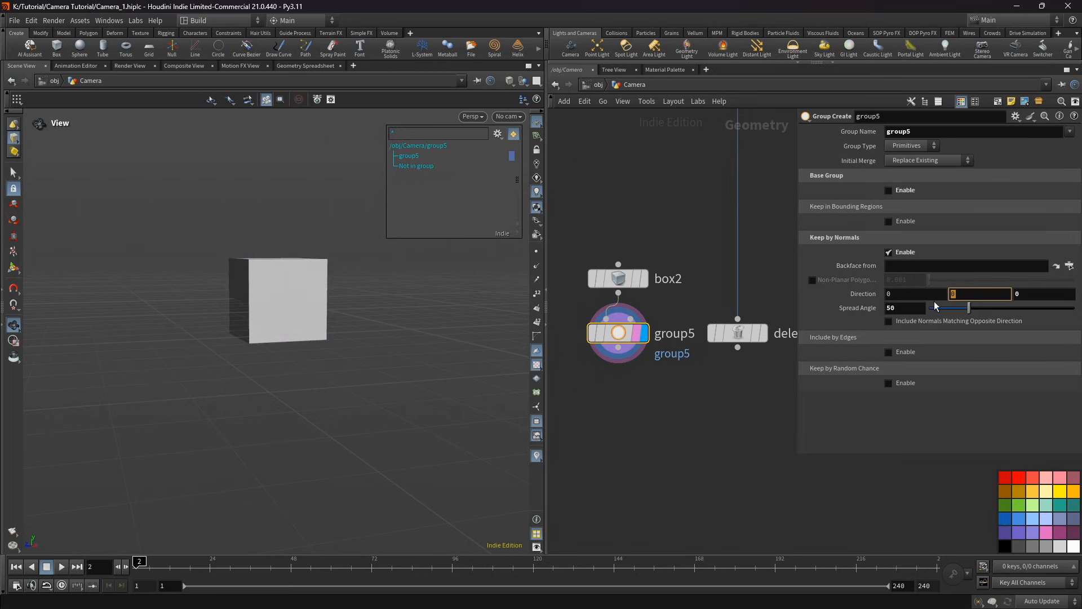
type("1")
key("BackSpace")
type("-1")
key("Return")
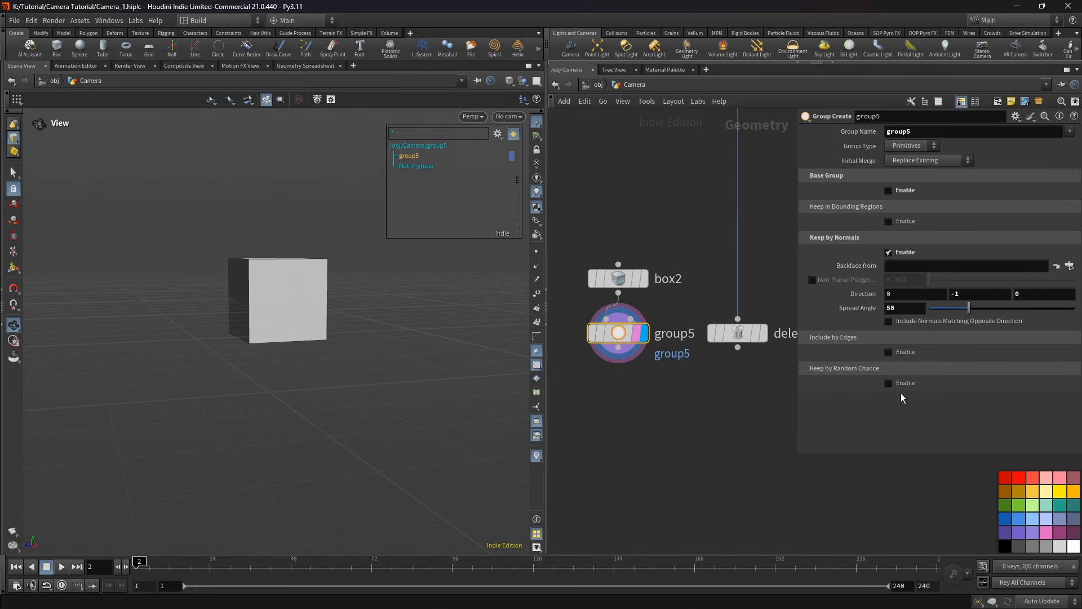
mouse_move(312, 280)
left_mouse_down()
mouse_move(285, 236)
mouse_move(284, 203)
mouse_move(218, 217)
left_mouse_up()
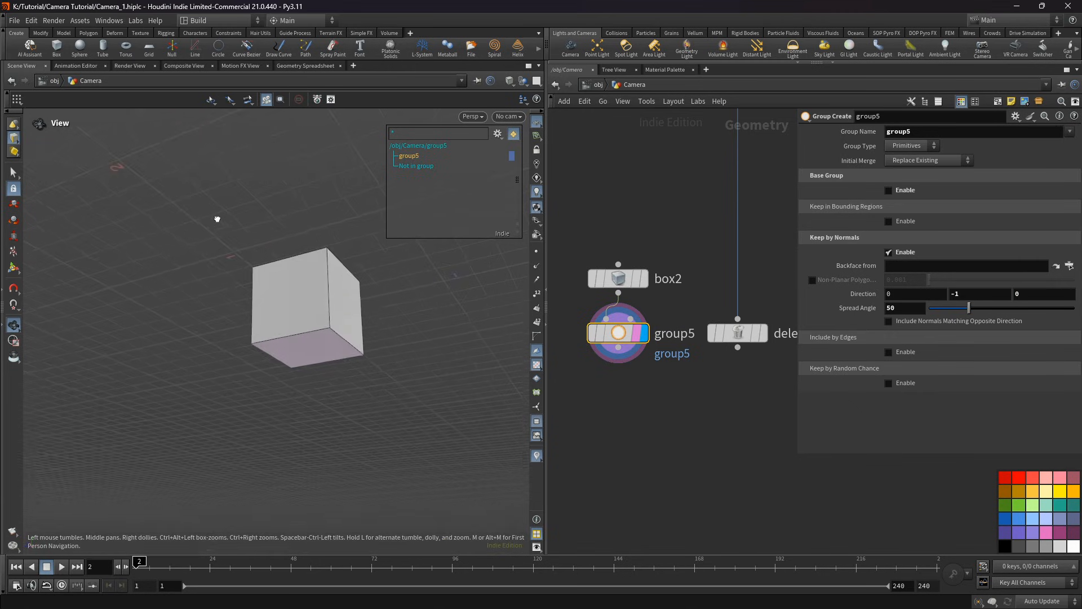
scroll(337, 327, "up", 5)
left_click_drag(338, 329, 319, 337)
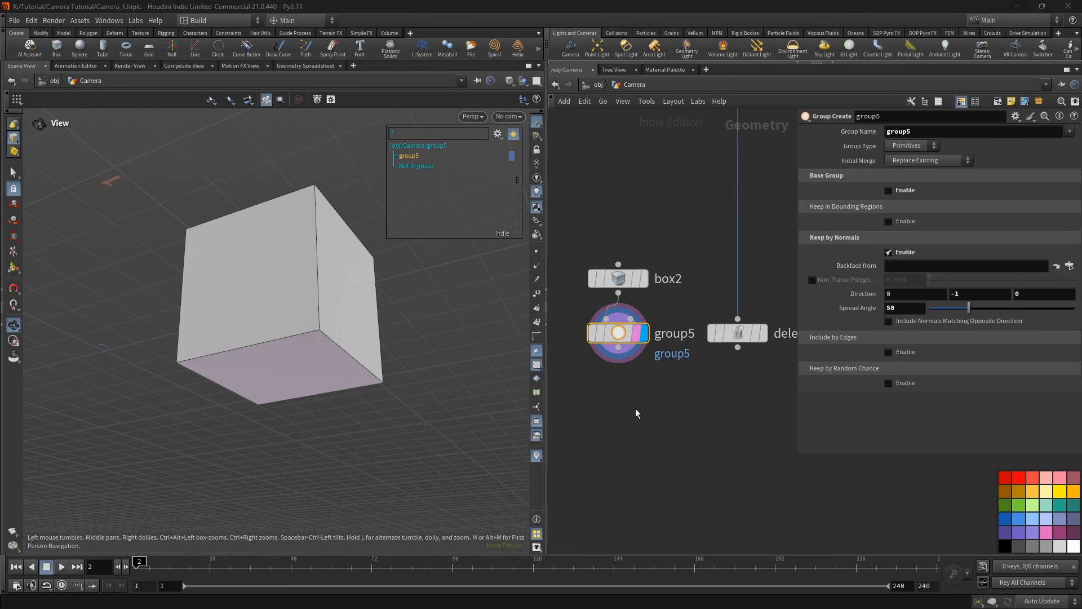
Step: Add a Transform node after group5 and restrict it to group5
middle_click_drag(636, 413, 653, 366)
key("Tab")
mouse_move(705, 322)
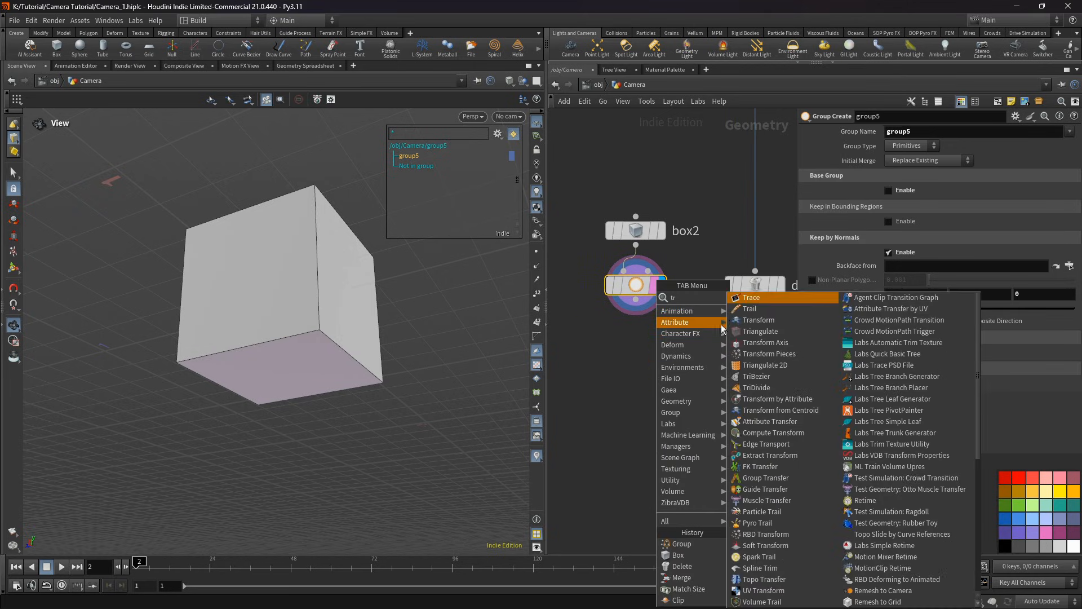
left_click(742, 322)
left_click(636, 347)
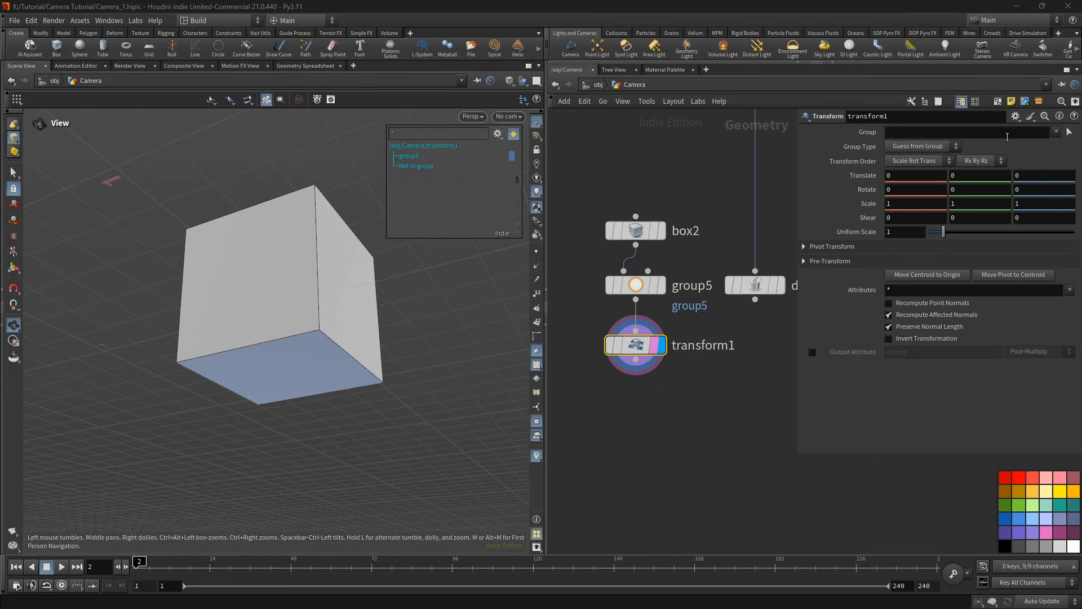
left_click(1056, 132)
left_click(1047, 148)
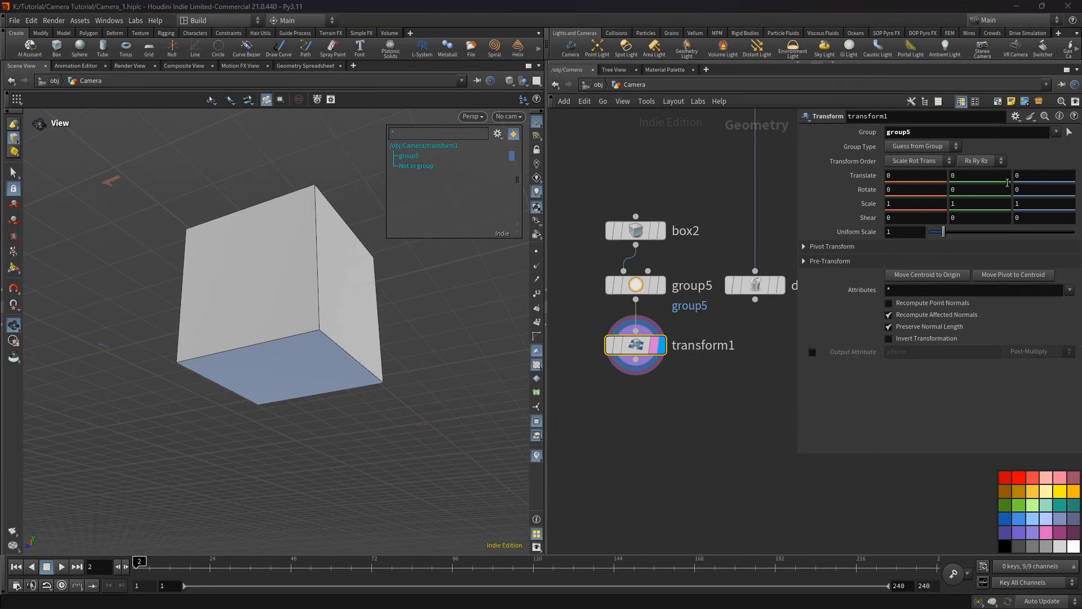
Step: Move the box's bottom face by -0.2 in X and 0.5 in Y, and scale it to 2 in X
left_click(968, 175)
type("0.3")
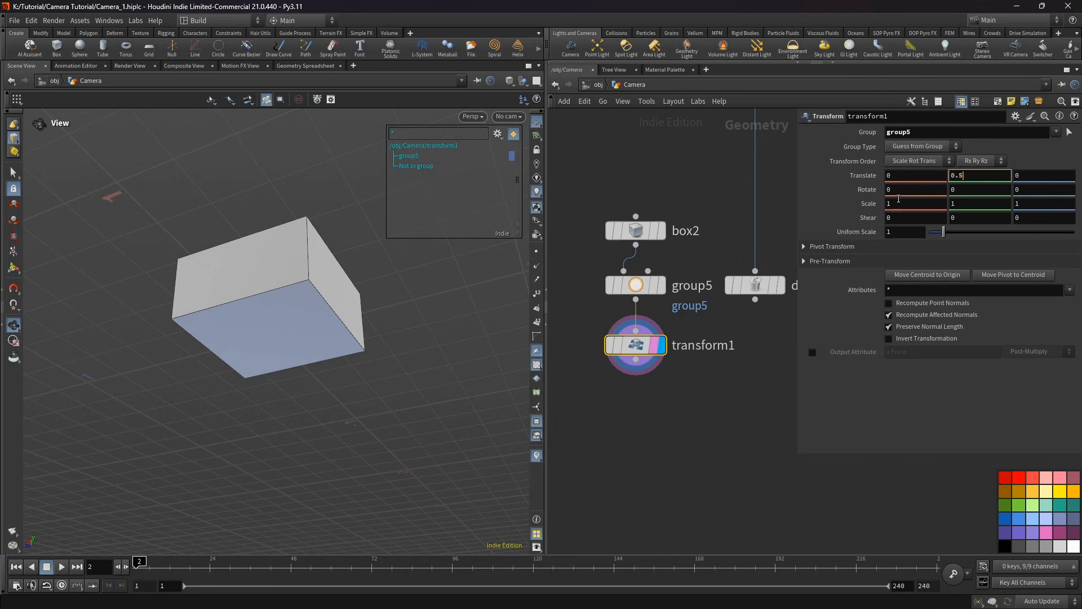
left_click(903, 175)
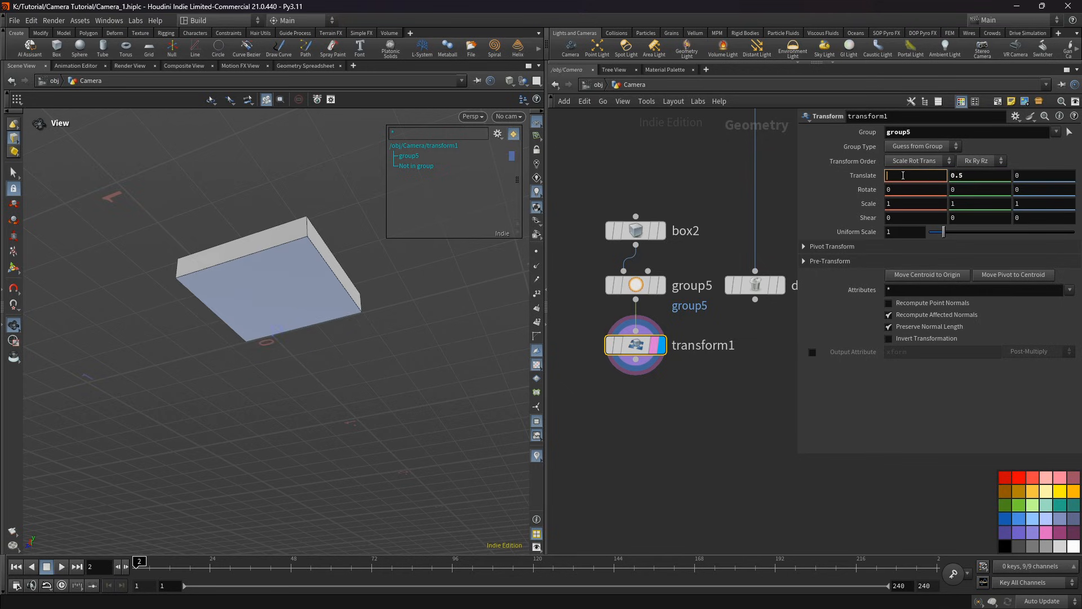
left_click(887, 204)
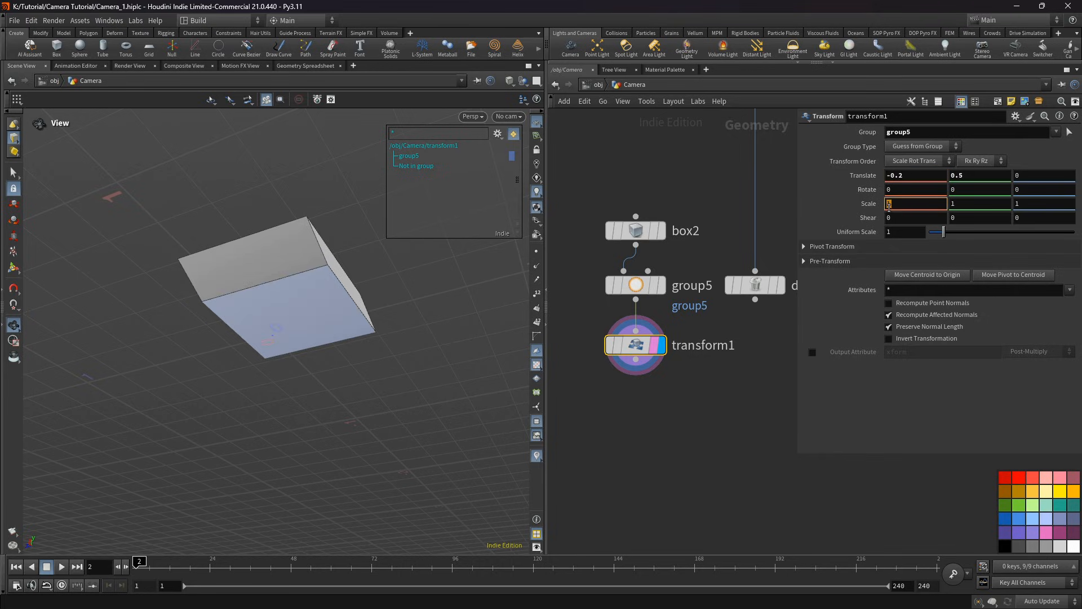
key("Return")
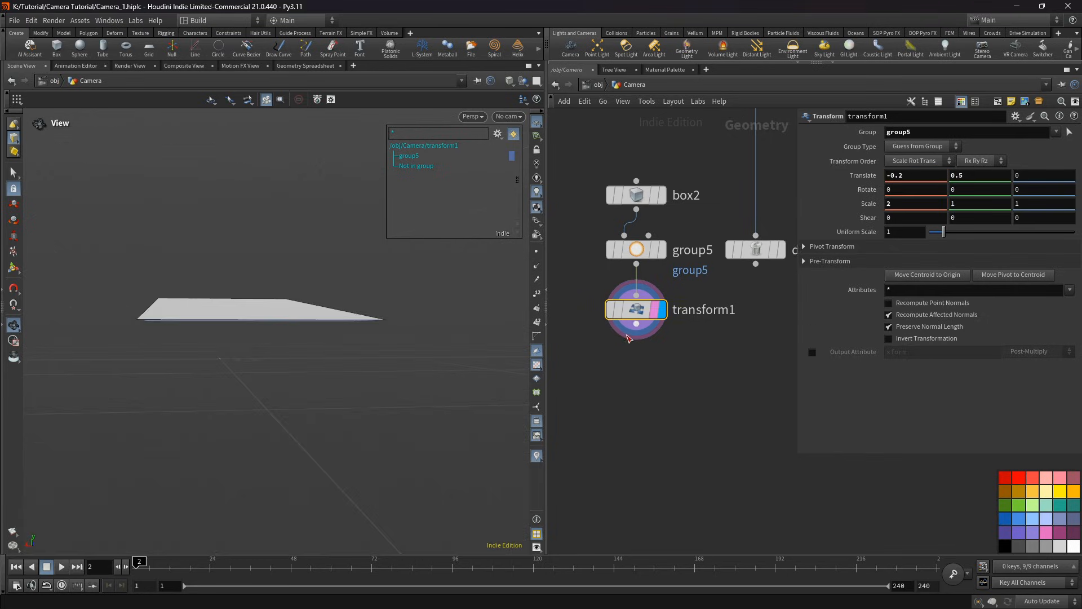
Step: Add a Delete node after transform1 and remove the group5 face with it
left_click(636, 324)
key("Tab")
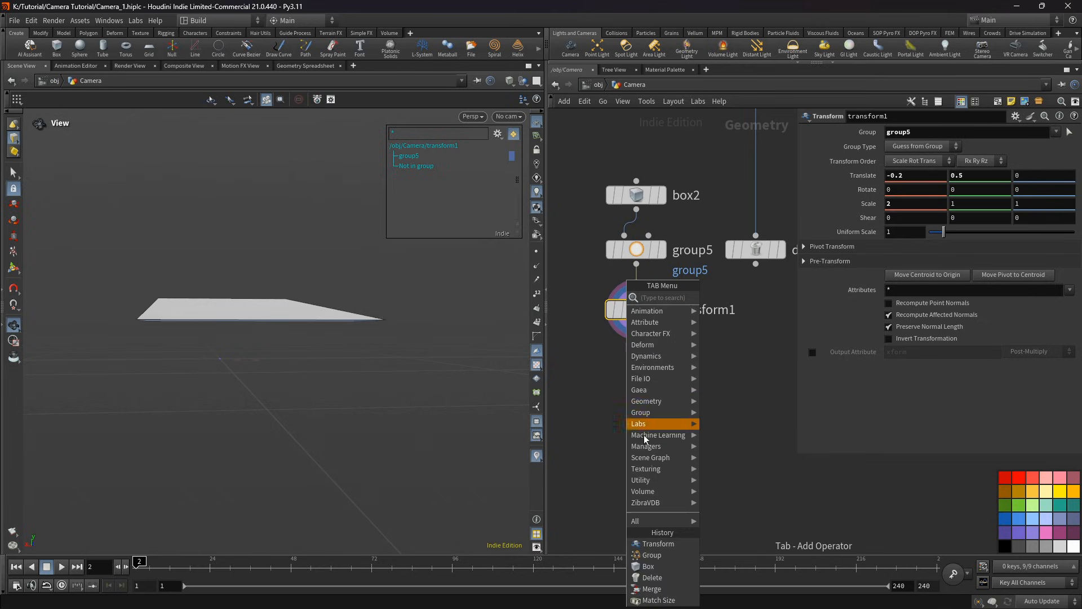
left_click(652, 577)
left_click(1056, 132)
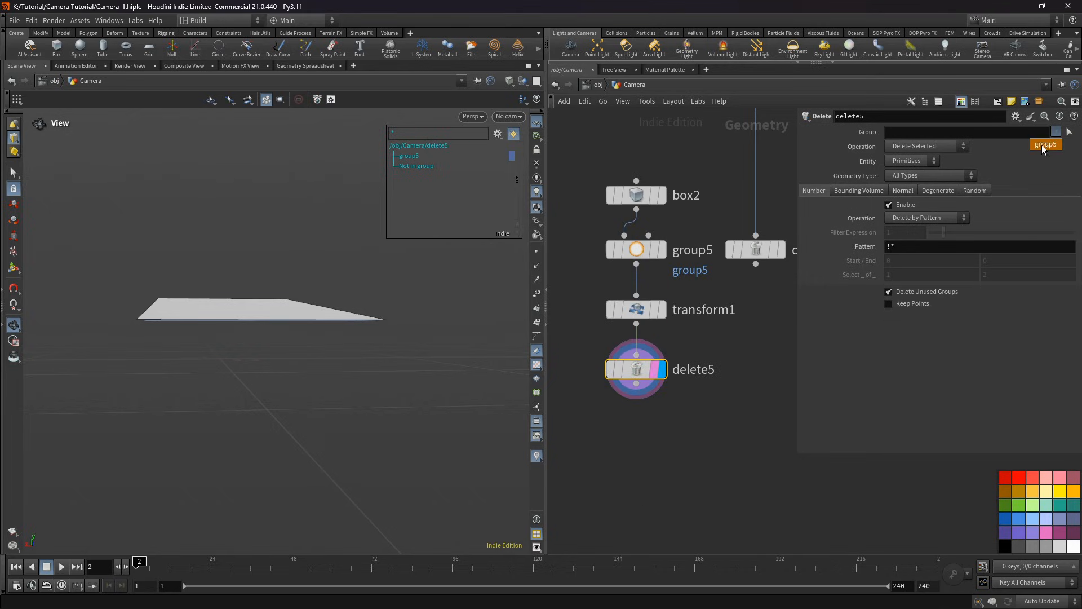
left_click(1042, 144)
left_click_drag(265, 279, 183, 309)
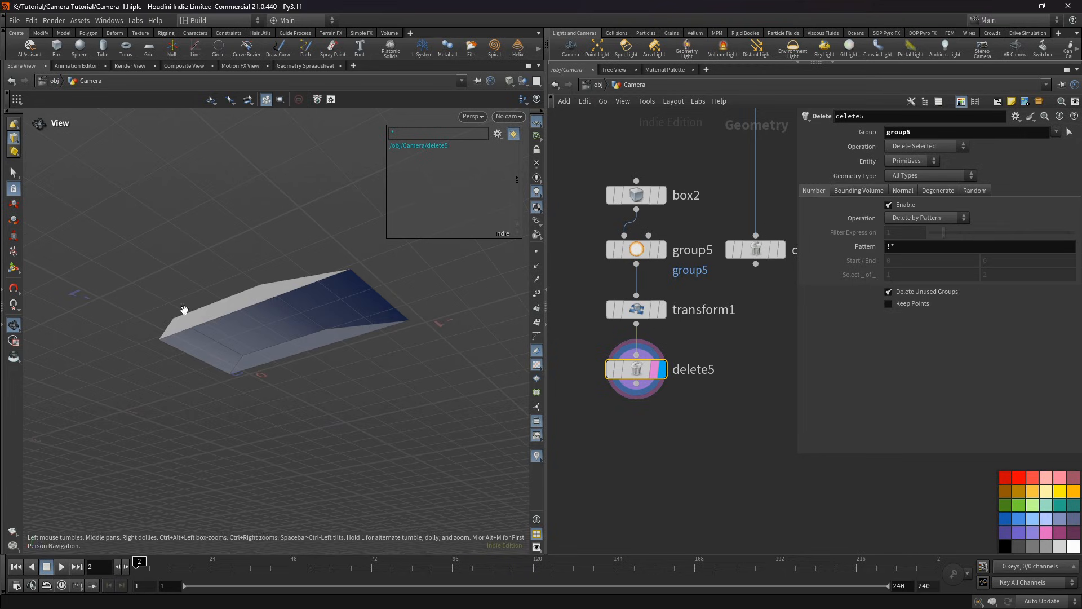
Step: Add a second Transform node after delete5 and rotate the shape 180 degrees around X
middle_click_drag(636, 383, 640, 332)
left_click_drag(603, 145, 641, 334)
left_click(640, 332)
left_click(635, 348)
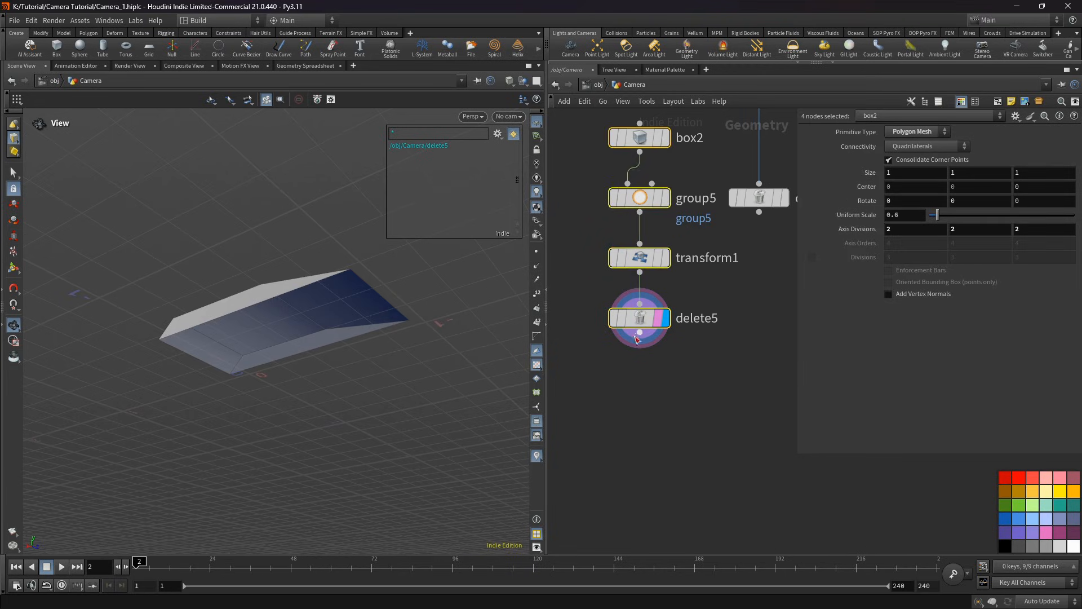
left_click(634, 342)
left_click(639, 332)
key("Tab")
type("tr")
key("Return")
left_click(638, 379)
left_click_drag(898, 190, 882, 192)
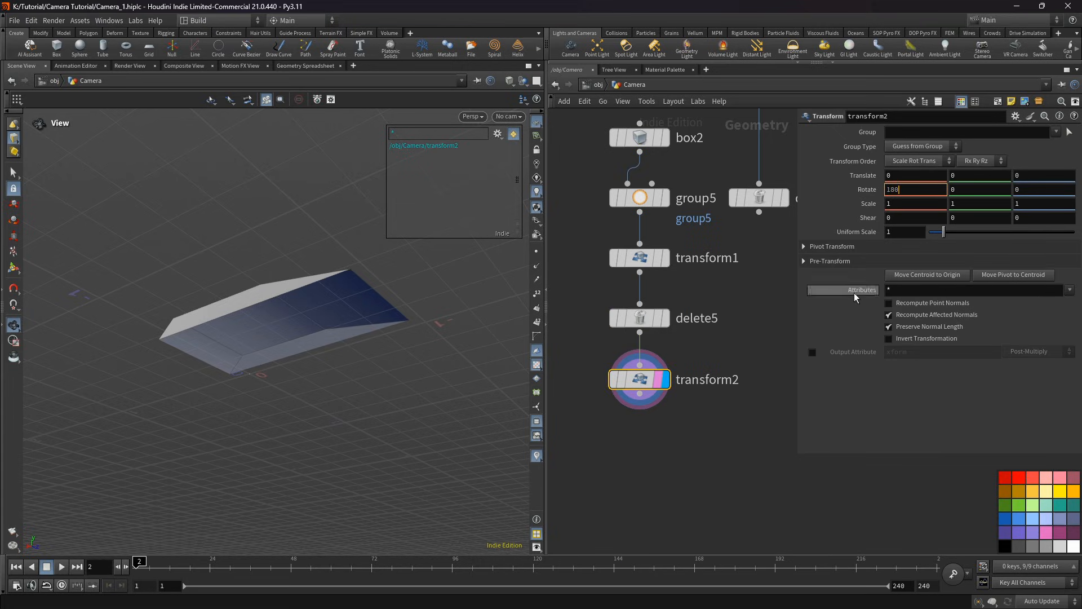
key("Return")
left_click_drag(226, 270, 214, 353)
Step: Add a Match Size node fed by transform2, with delete4 as its reference input, and display its result
scroll(644, 364, "down", 4)
left_click_drag(609, 242, 612, 340)
left_click_drag(357, 362, 294, 314)
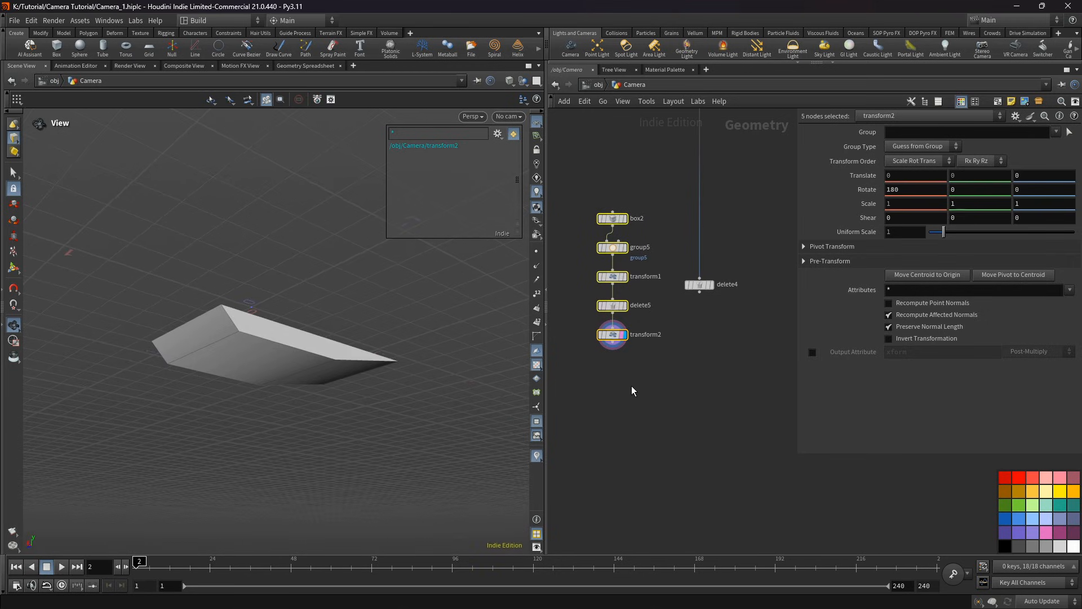
key("Tab")
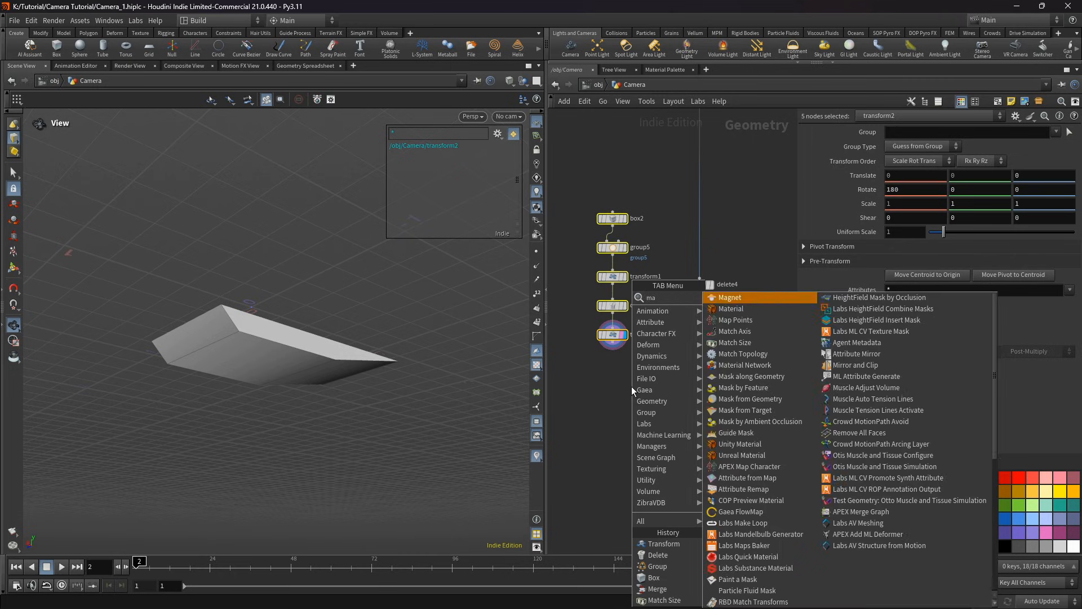
left_click(736, 348)
left_click(669, 367)
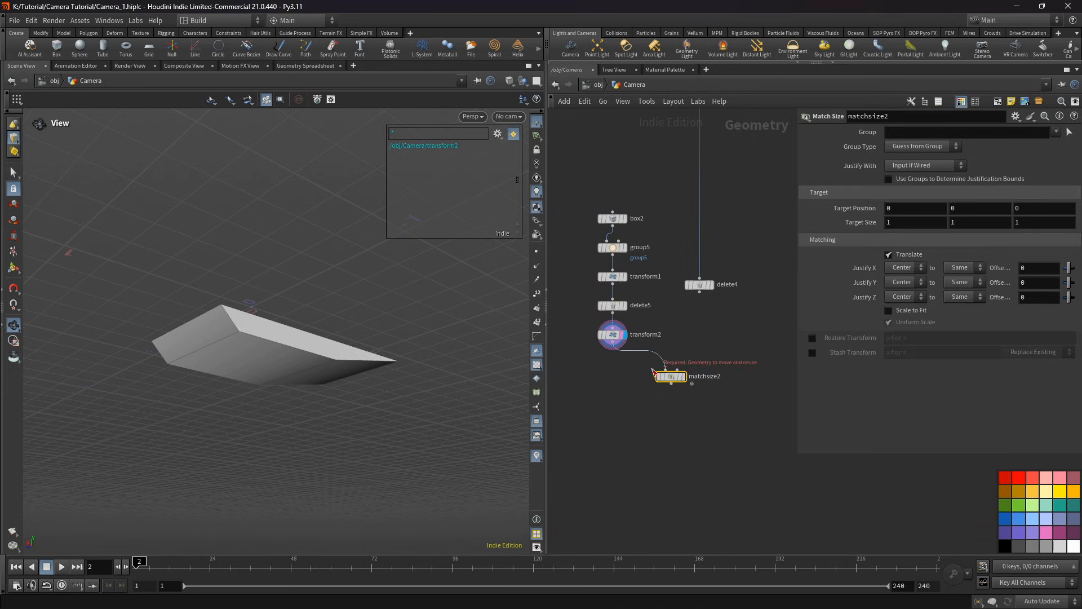
left_click_drag(699, 307, 673, 357)
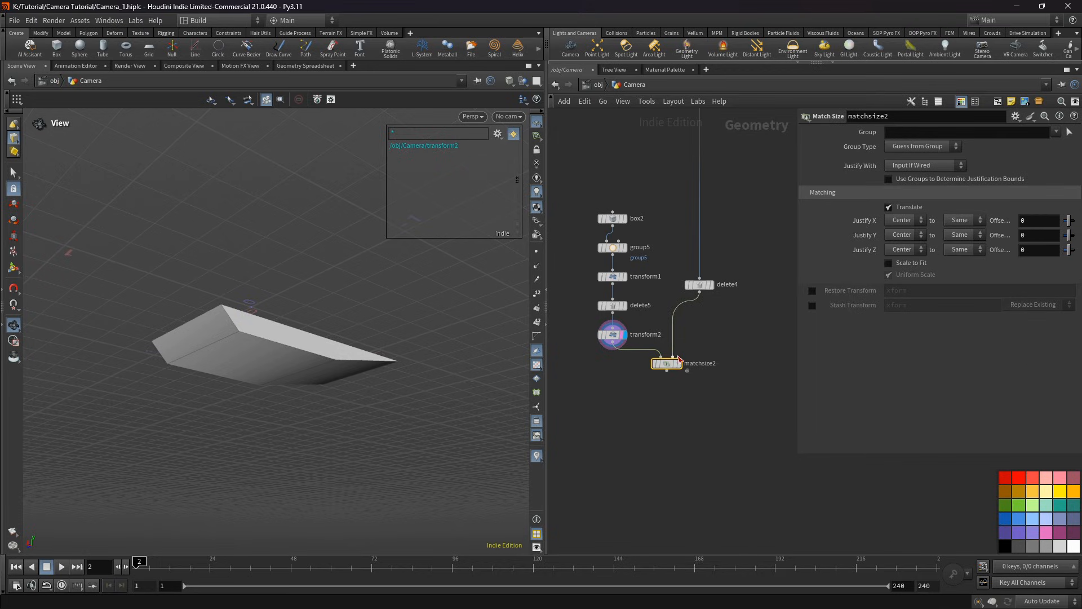
left_click(676, 363)
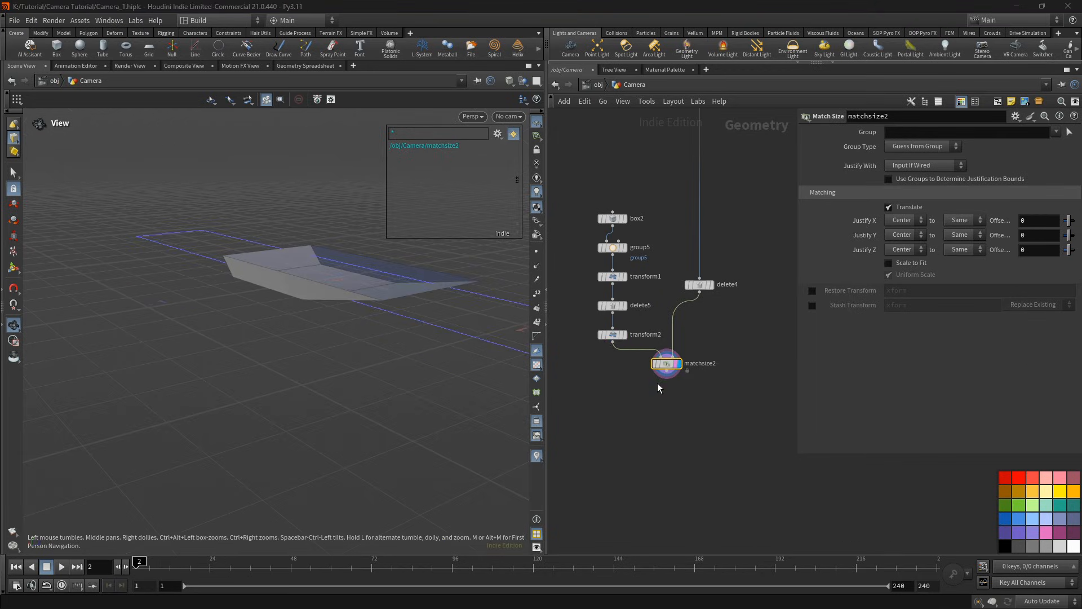
Step: Justify the shape to Max in Y and enable Scale to Fit on Z only, with uniform scaling off
scroll(657, 389, "up", 4)
middle_click_drag(724, 402, 695, 399)
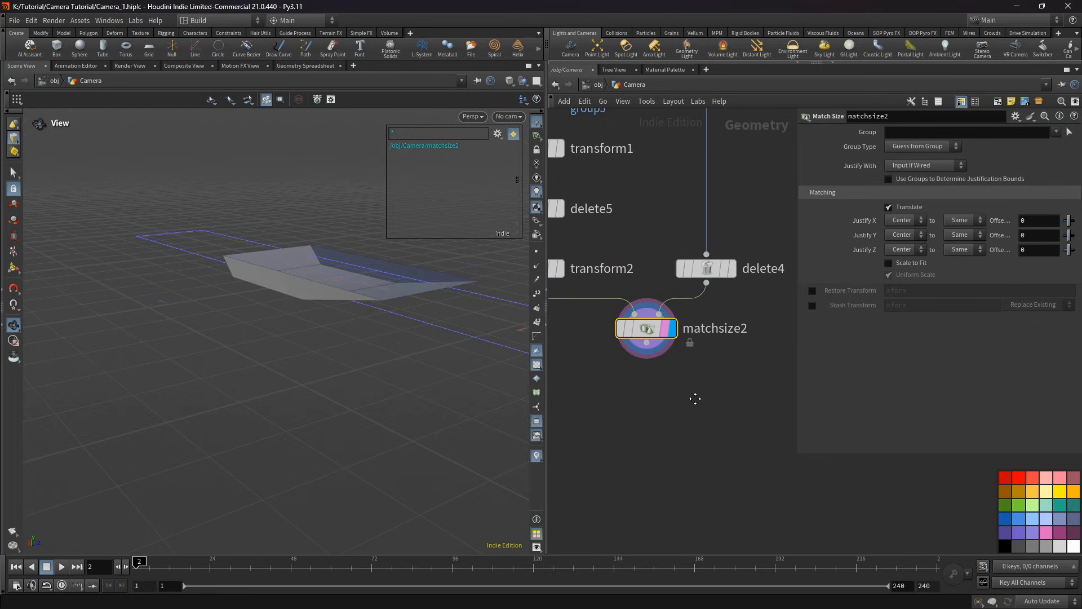
left_click(908, 234)
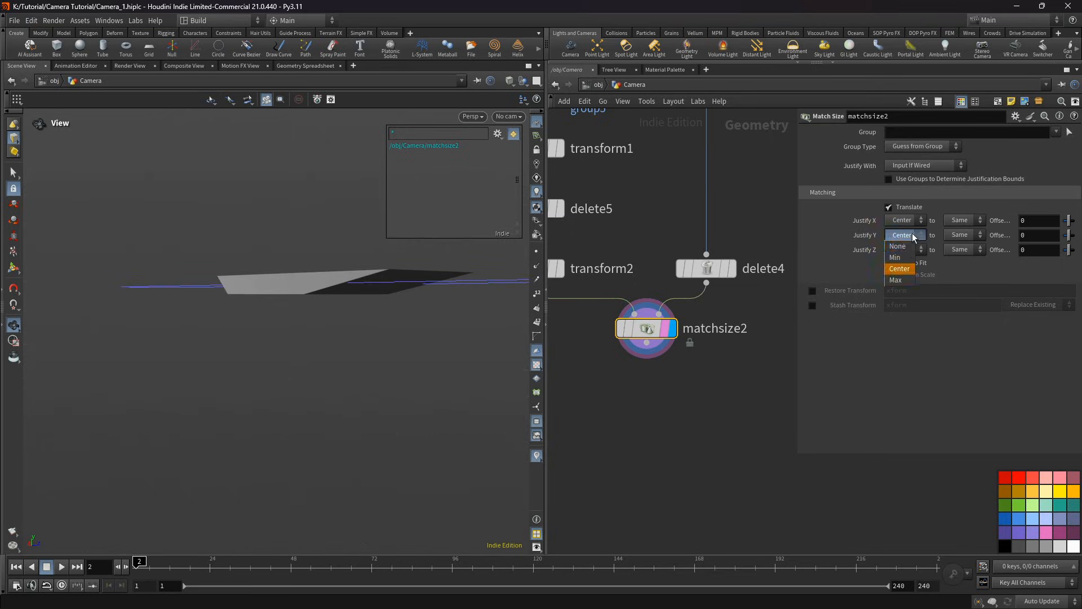
left_click(898, 280)
left_click(897, 276)
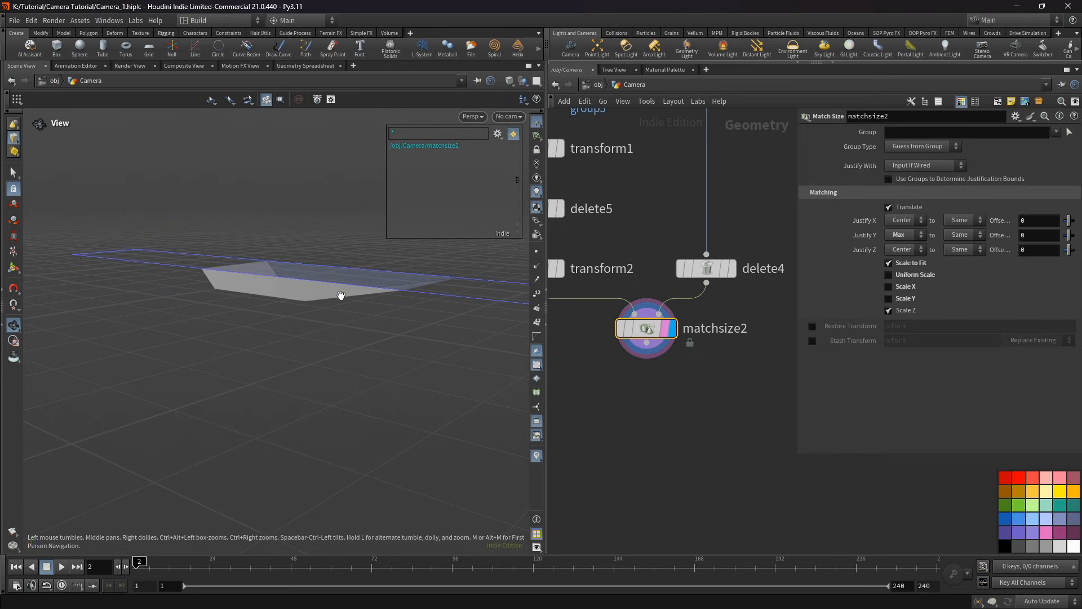
Step: Compare the part with the wireframe camera body and set the Match Size X offset to 0.9
left_click_drag(340, 296, 285, 246)
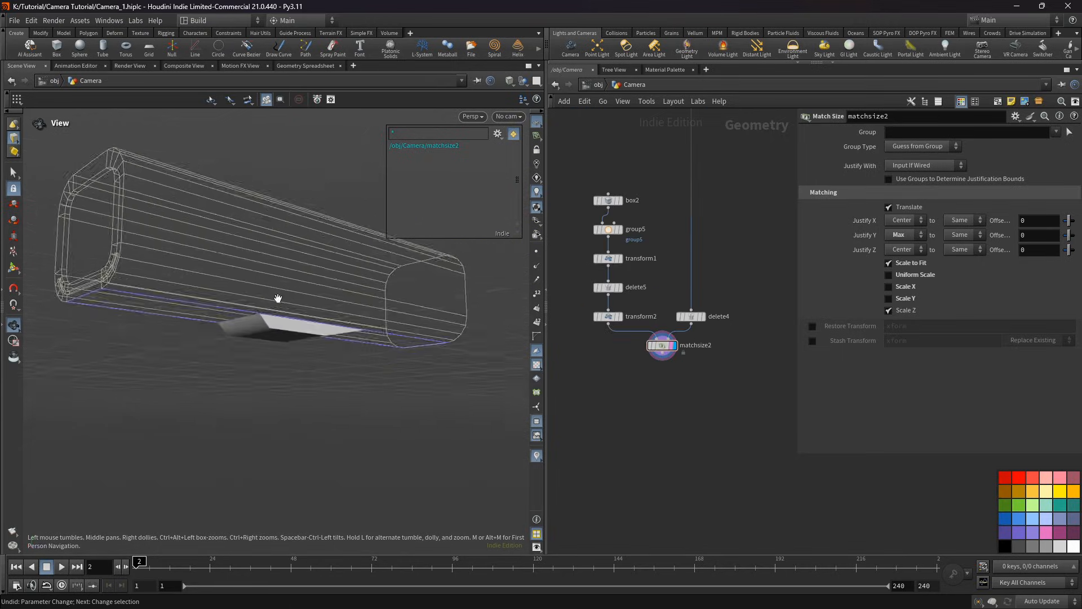
left_click_drag(280, 299, 338, 307)
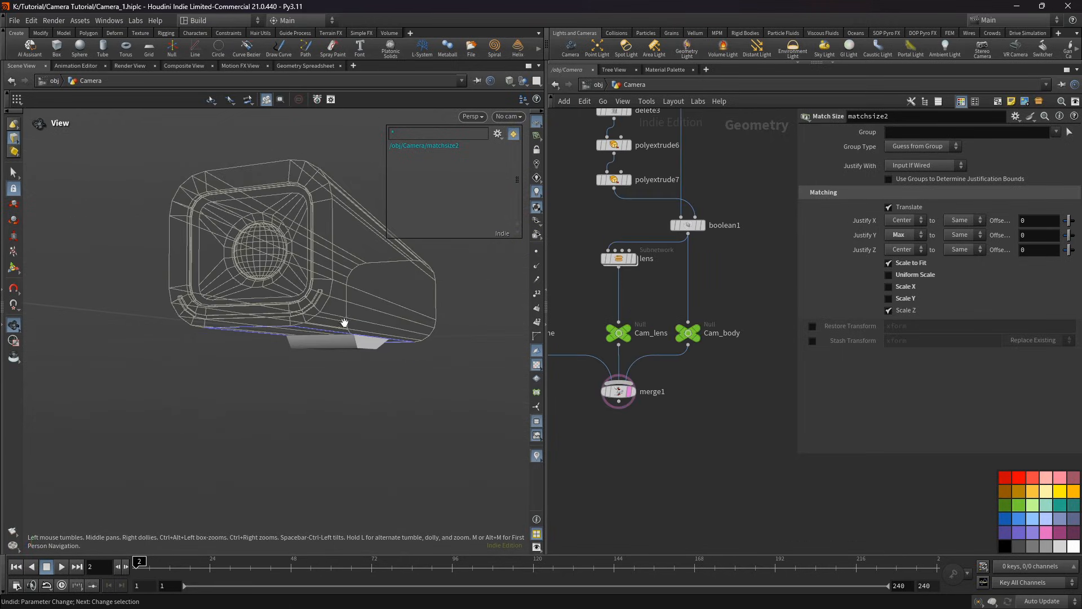
left_click_drag(346, 322, 181, 333)
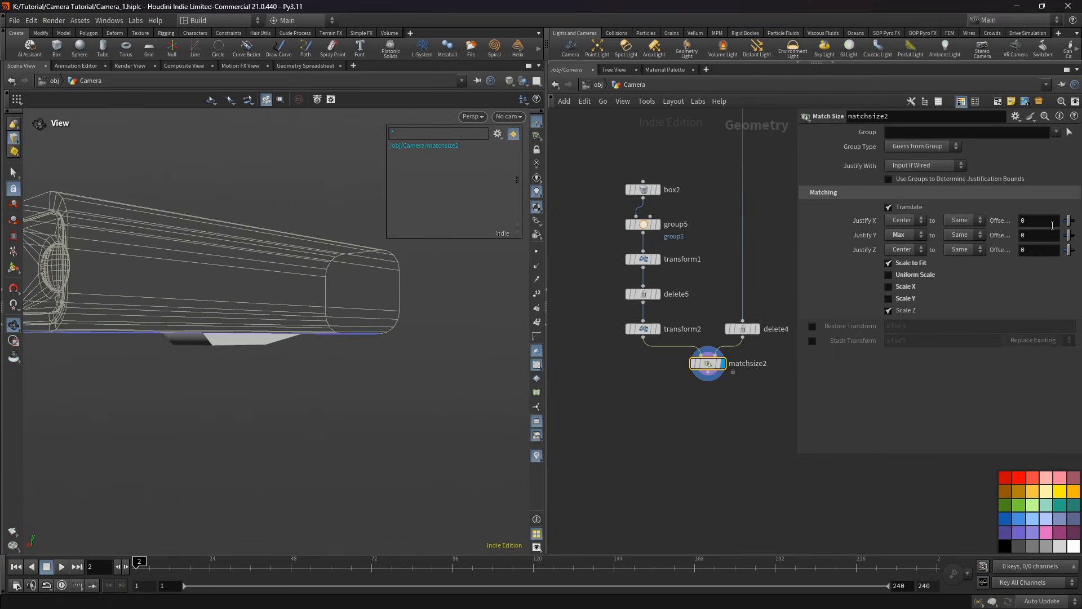
middle_click_drag(1052, 236, 1052, 238)
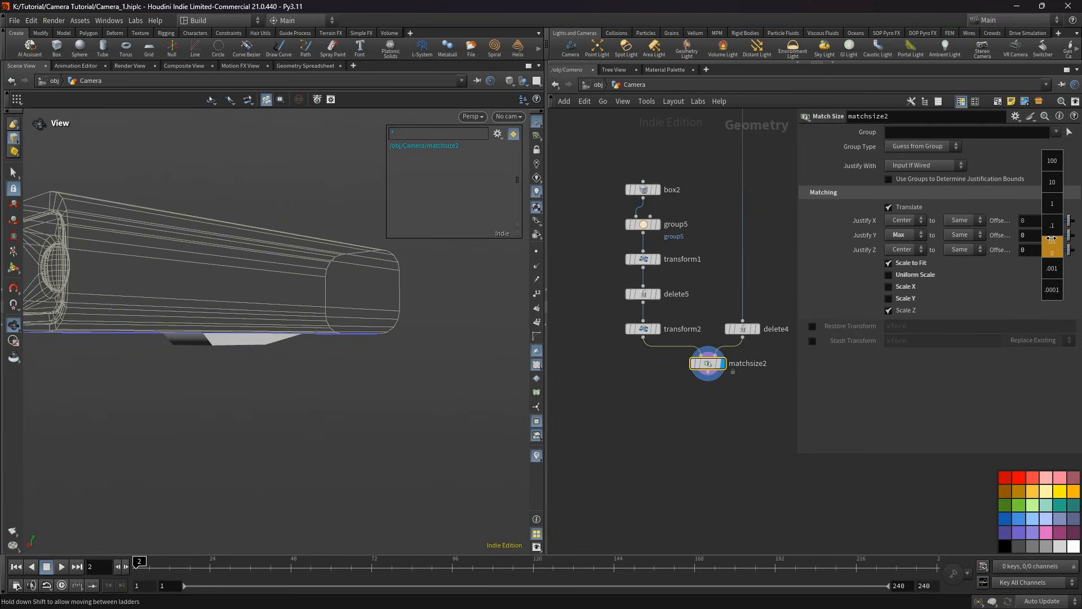
middle_click_drag(1052, 238, 239, 401)
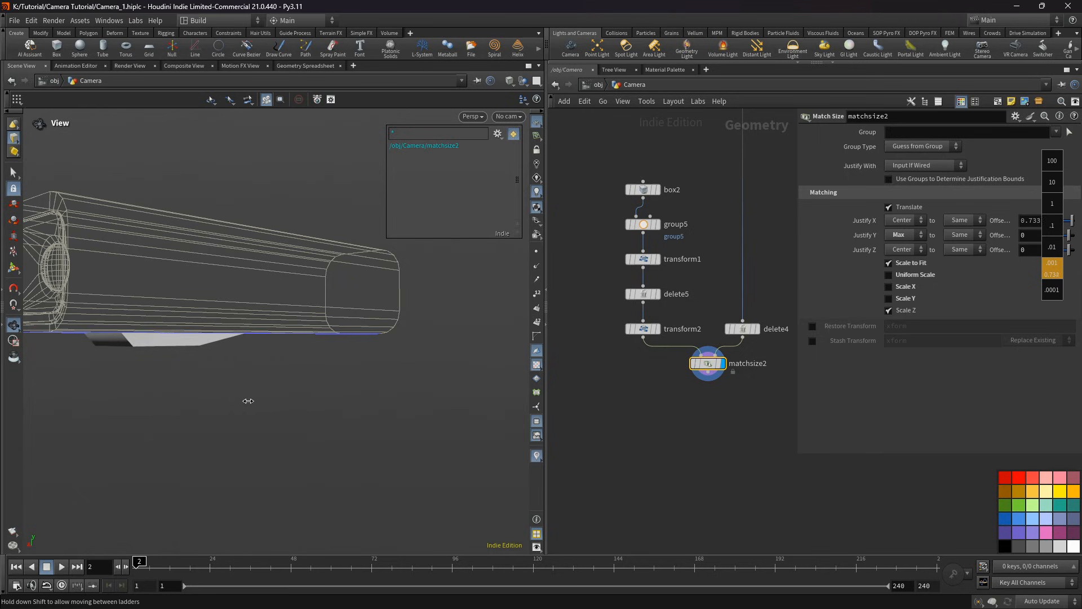
middle_click_drag(249, 401, 183, 220)
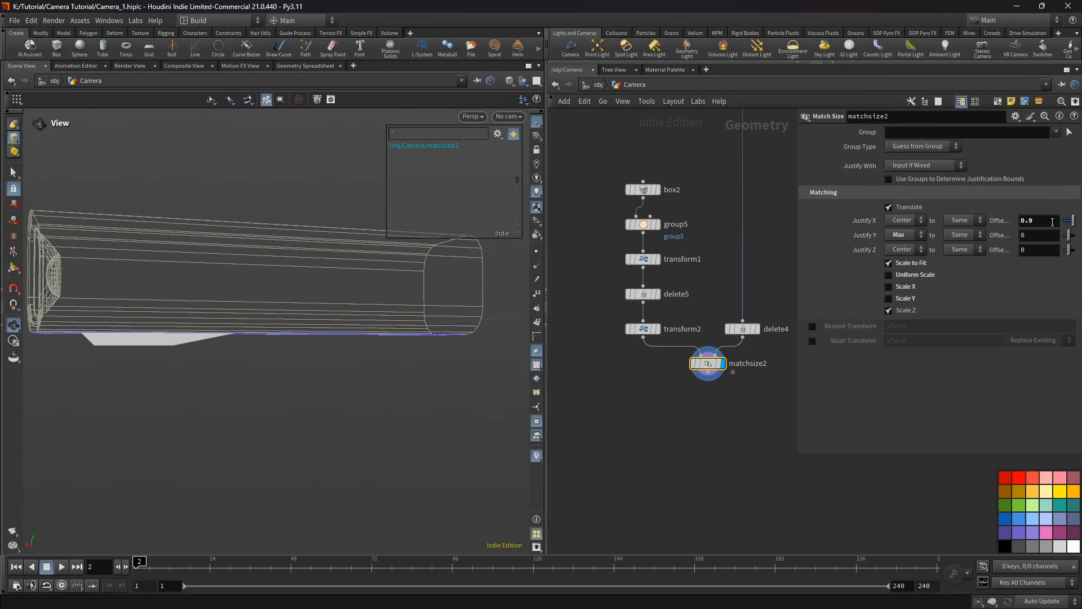
left_click_drag(265, 273, 288, 258)
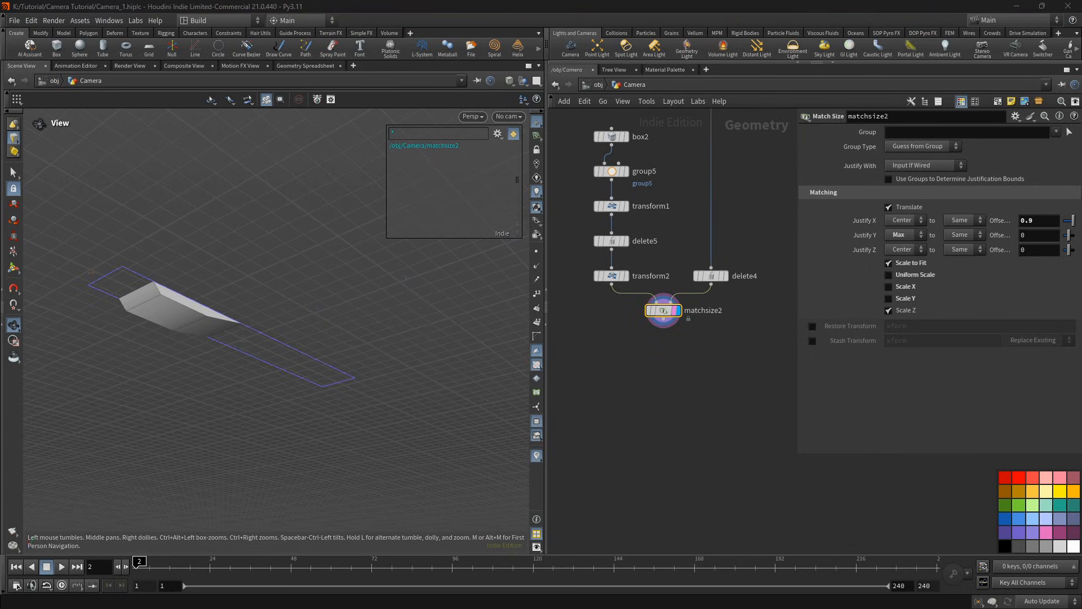
Step: Add a PolyBevel node after matchsize2 and set its distance to 0.01
key("Tab")
left_click(727, 295)
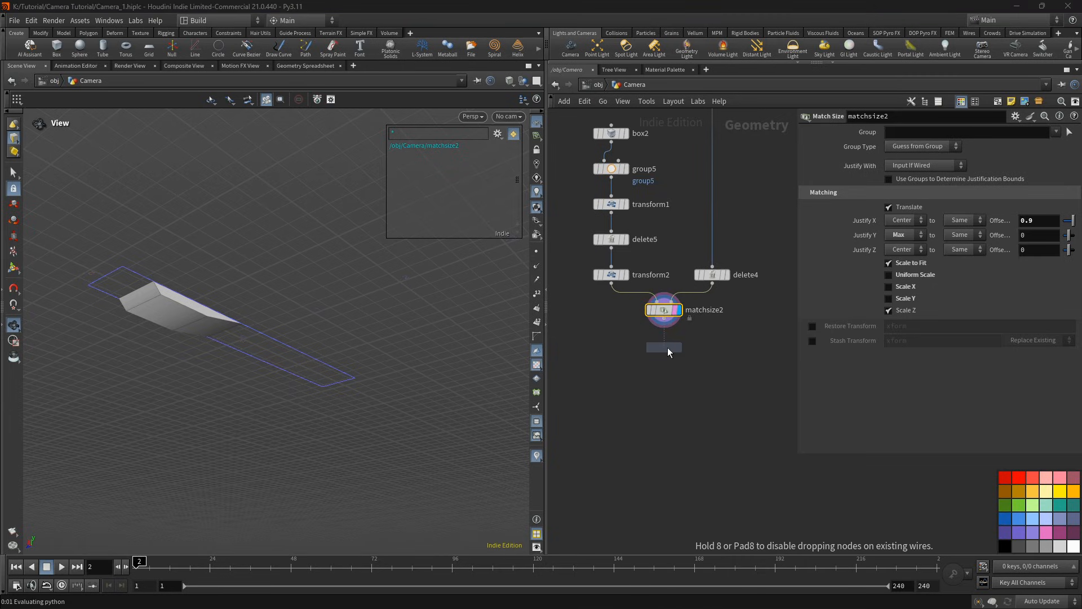
left_click(665, 347)
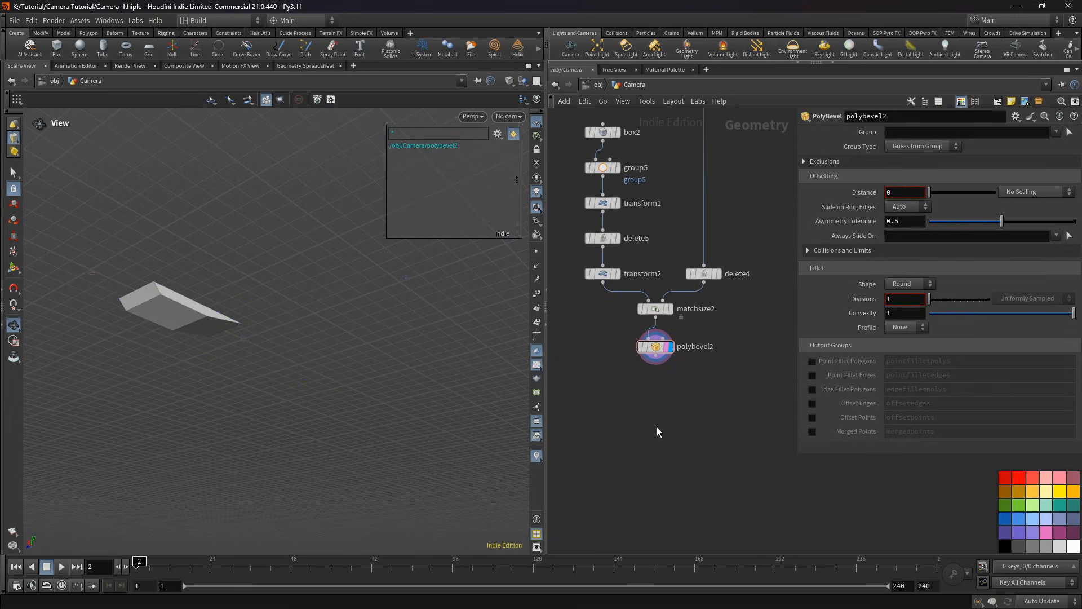
left_click(660, 346)
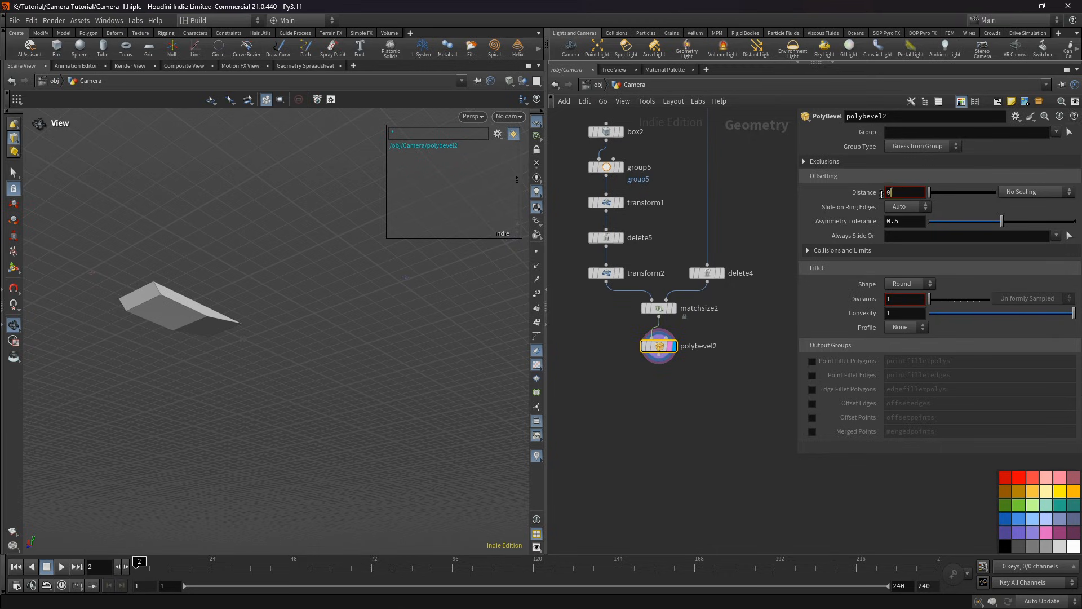
left_click_drag(882, 194, 870, 195)
type("0.01")
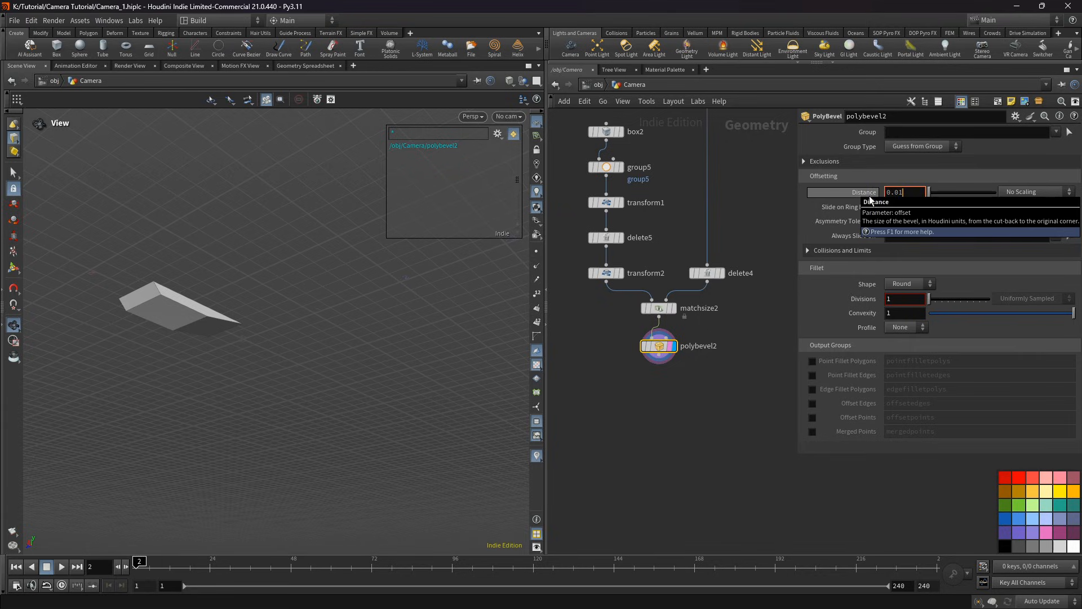
left_click_drag(214, 281, 348, 251)
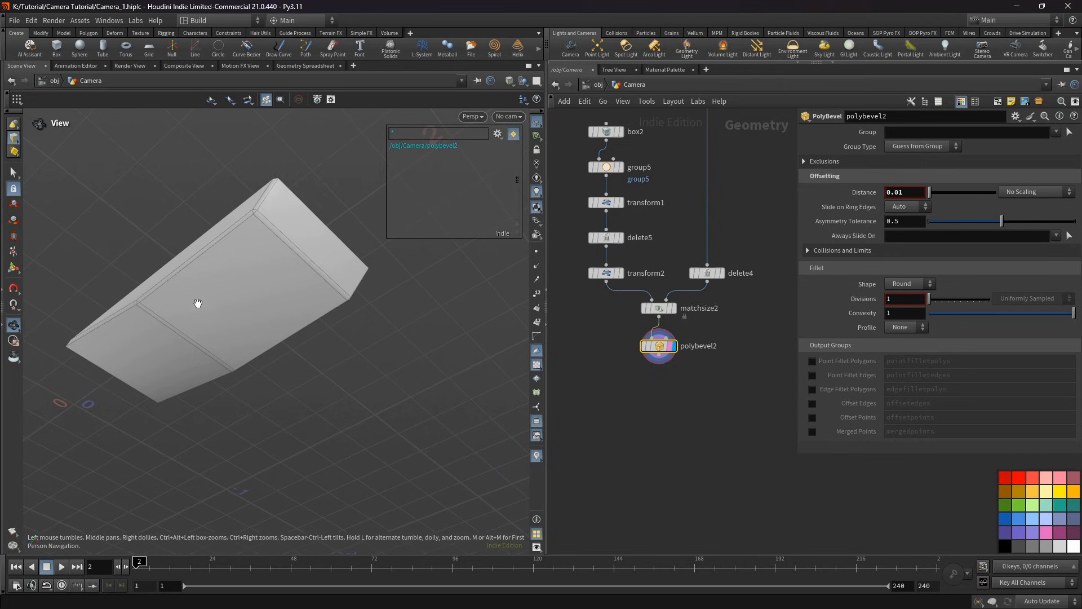
left_click_drag(242, 252, 222, 255)
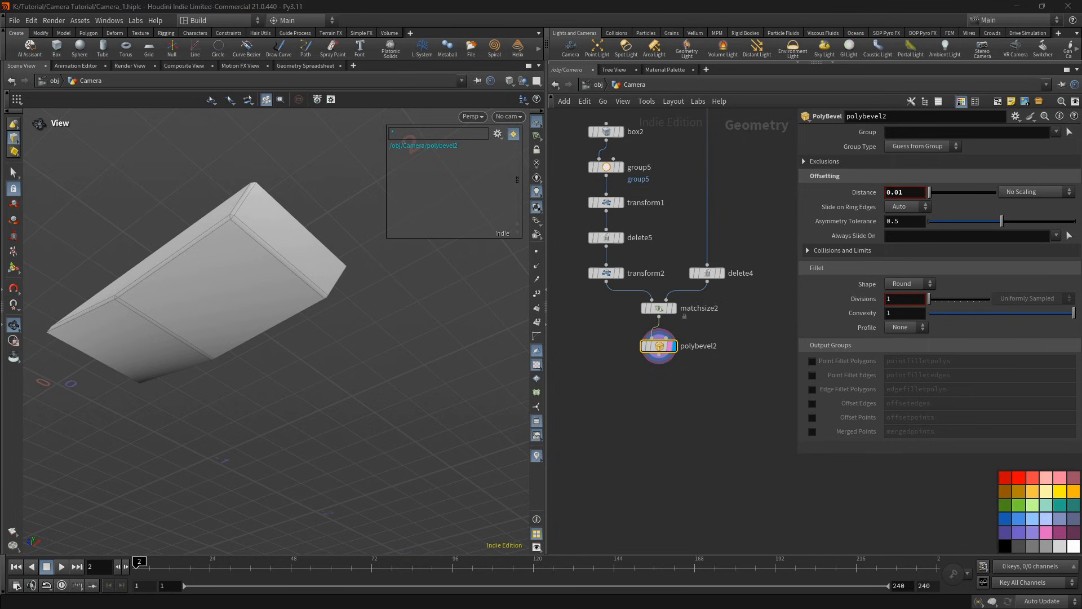
Step: Add a Group Create node after polybevel2
key("Tab")
left_click(727, 325)
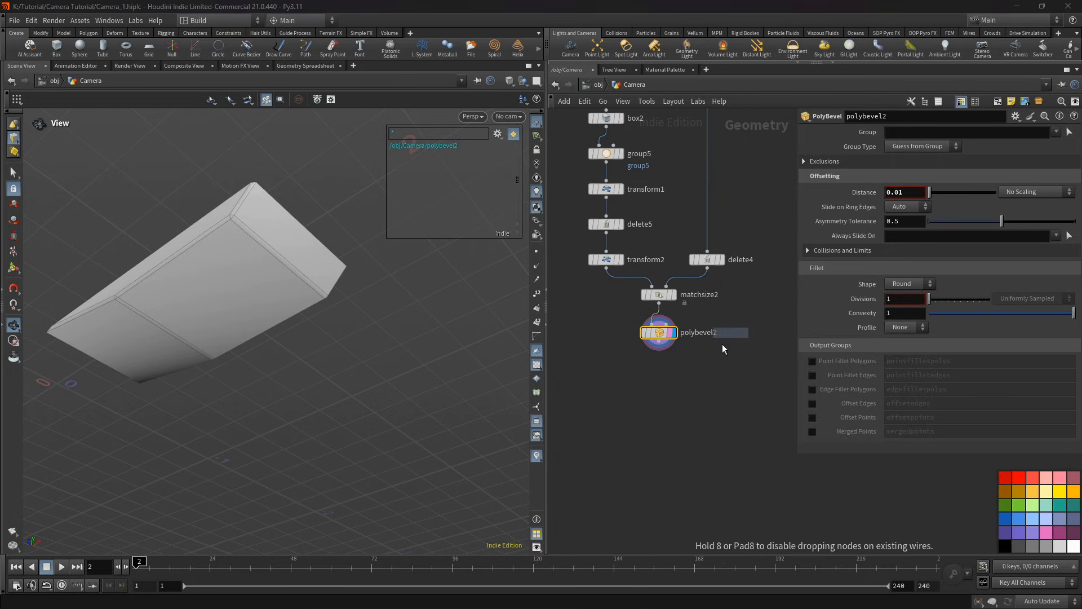
left_click(664, 376)
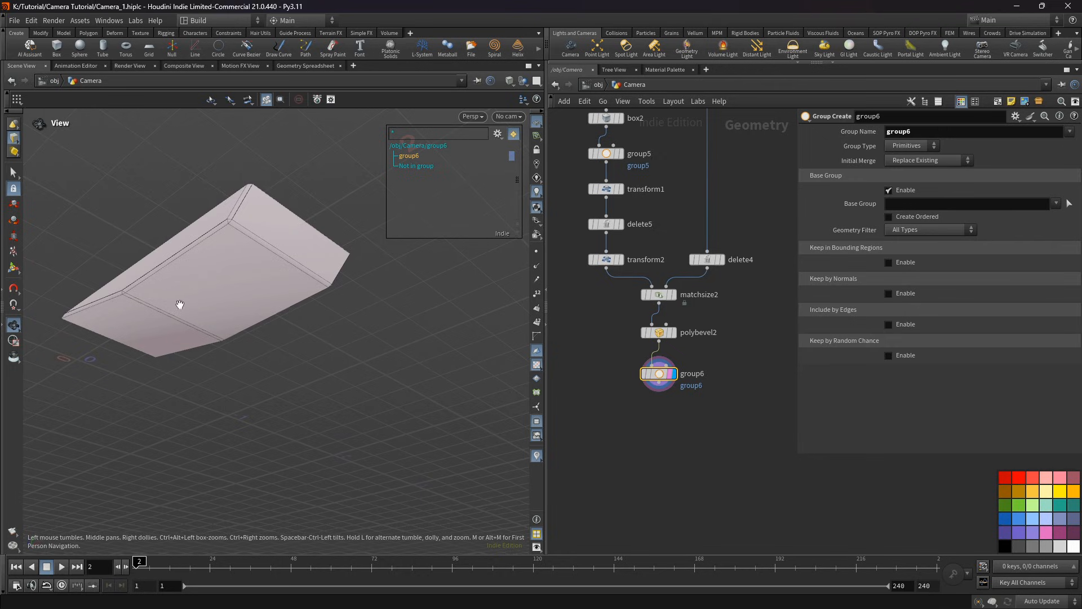
Step: Turn off the base group on group6 and enable Keep by Normals with direction 0, -1, 0 and a spread angle of 10
left_click(890, 191)
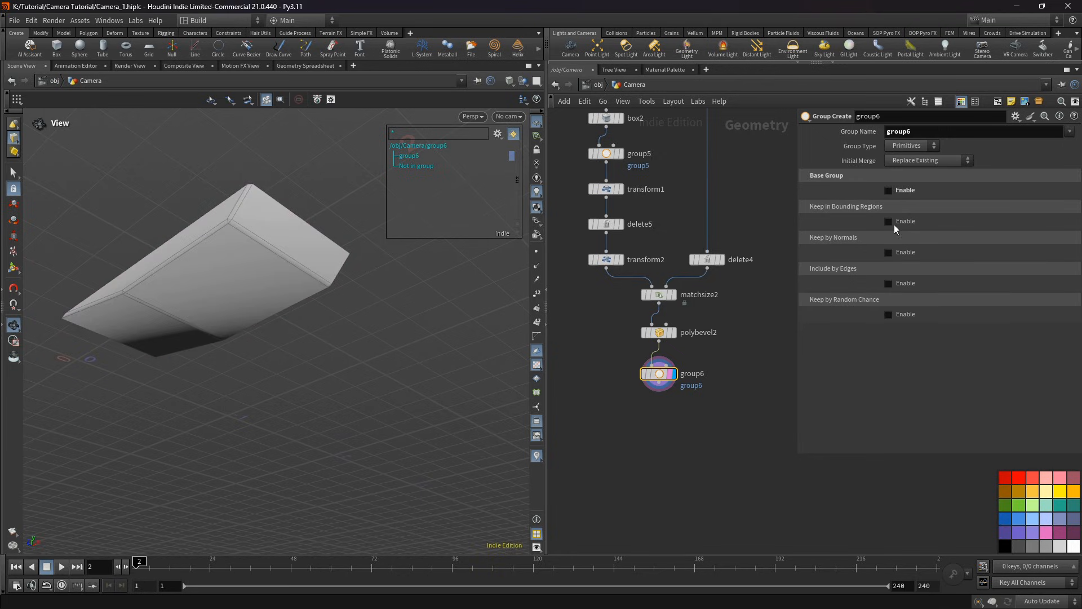
left_click(898, 255)
double_click(895, 308)
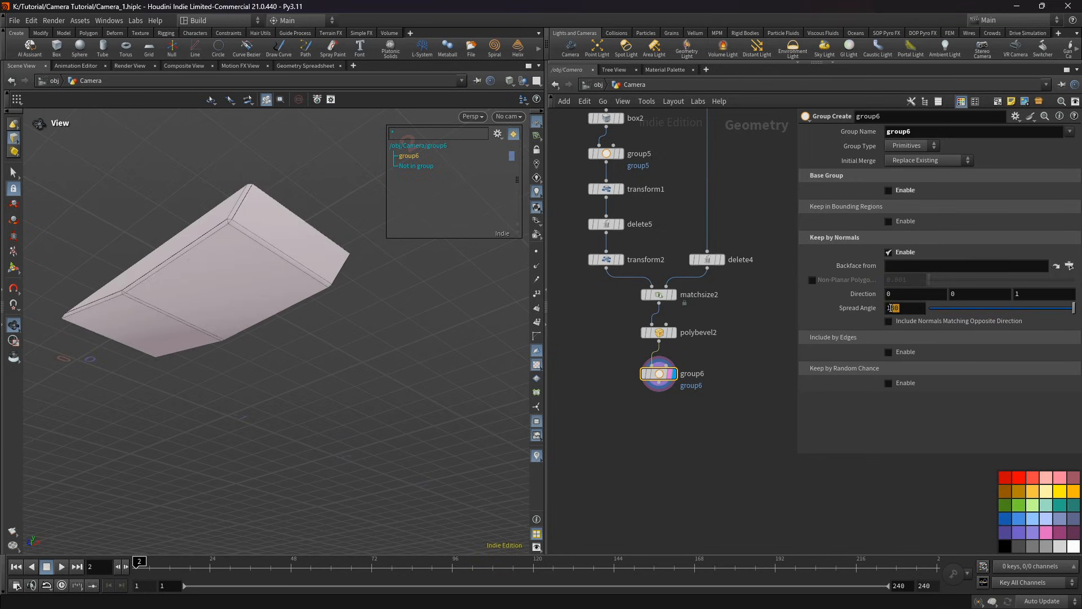
type("10")
key("Tab")
type("-1")
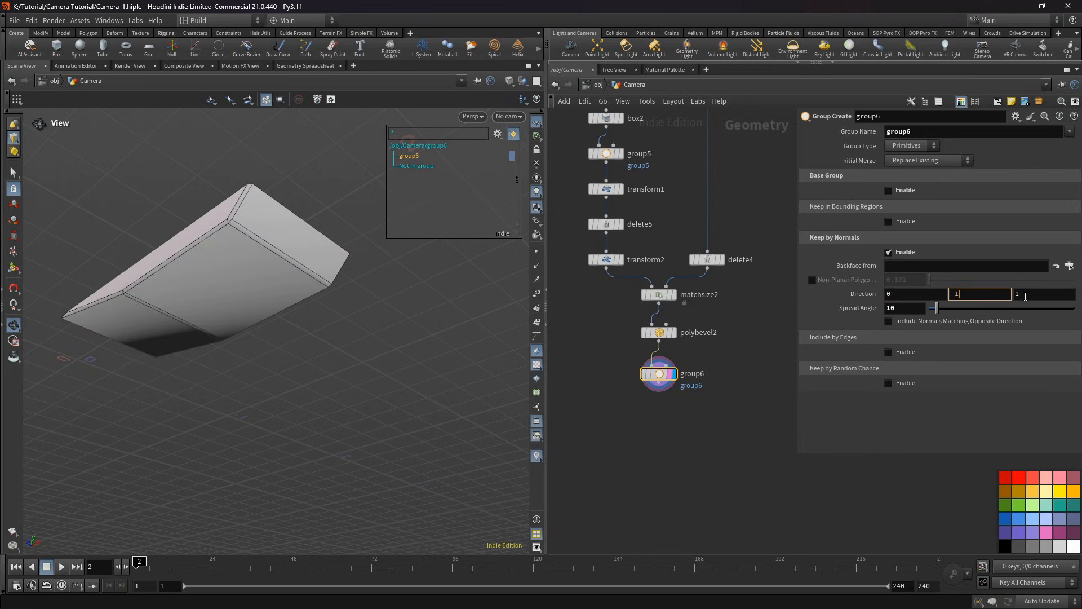
key("Tab")
type("0")
key("Return")
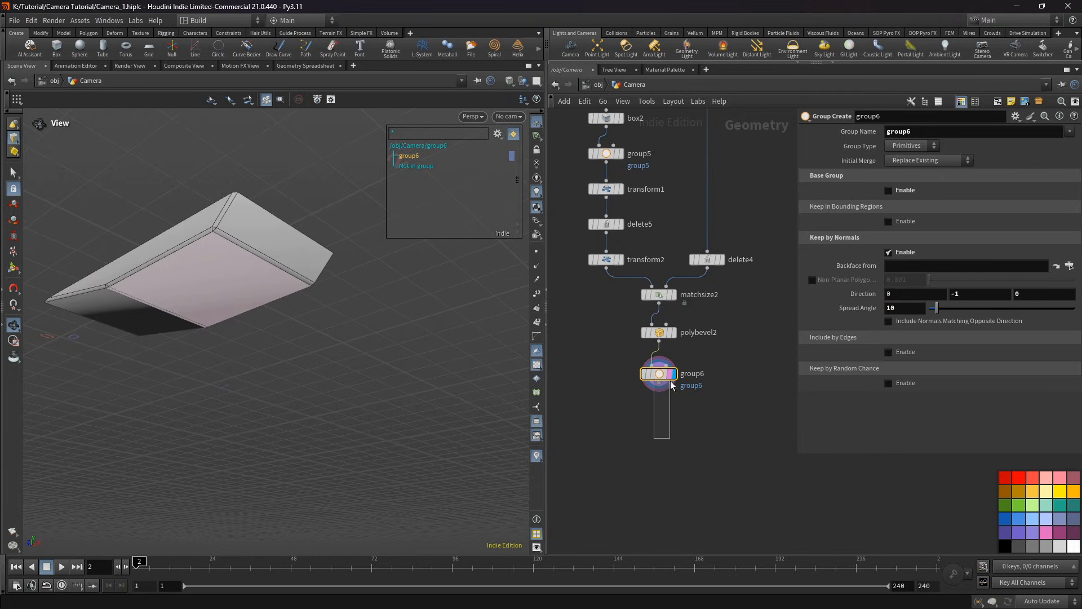
Step: Collapse group6 into a subnetwork and name it vent_holes
left_click(1039, 106)
left_click(651, 370)
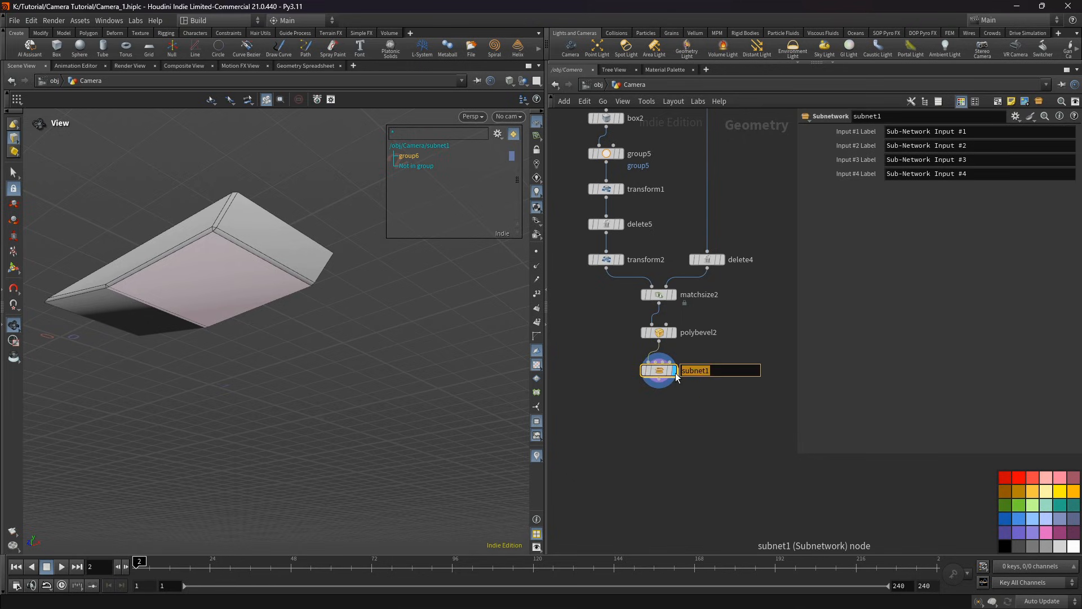
type("vent_holes")
key("Return")
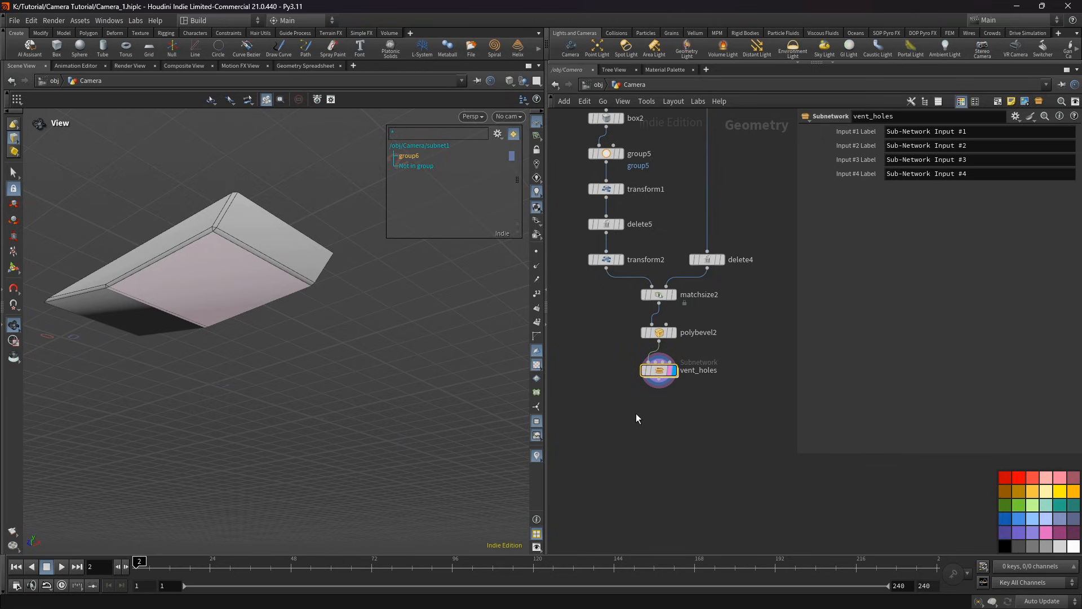
Step: Enter the vent_holes subnetwork, tidy the node layout and move the output node well below group6
double_click(658, 371)
middle_click_drag(667, 386, 693, 309)
left_click_drag(672, 195, 610, 345)
key("l")
left_click_drag(634, 251, 635, 501)
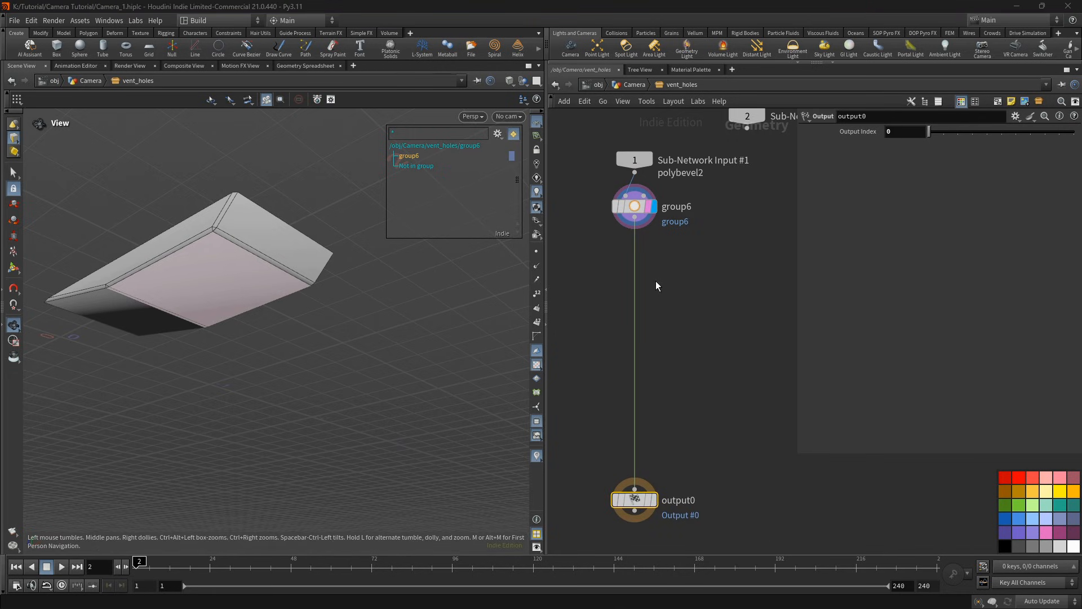
Step: Add a PolyExtrude node between group6 and the output node
key("Tab")
type("pol")
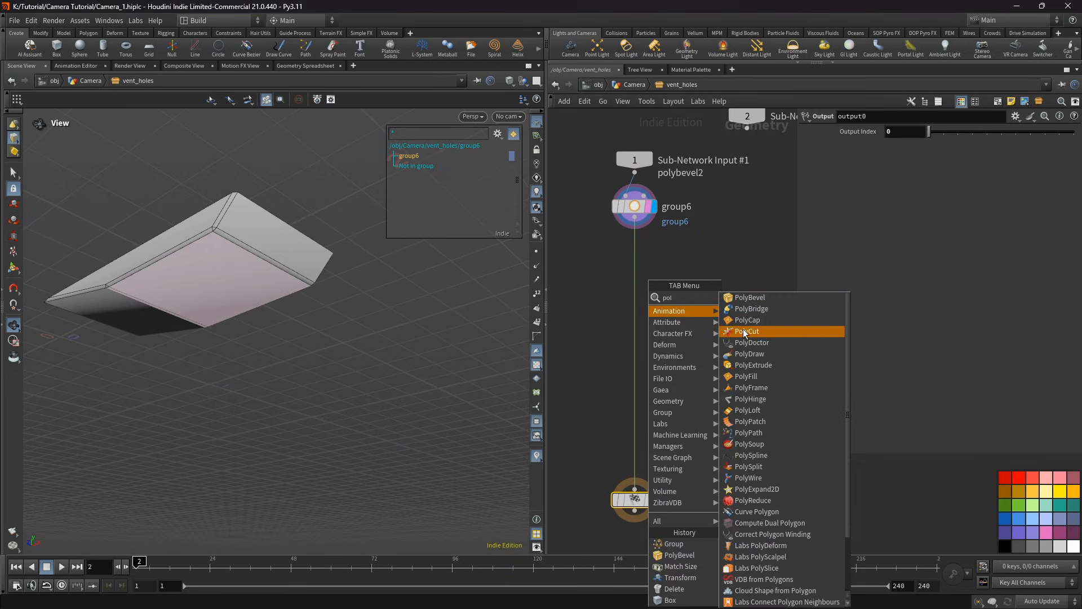
left_click(753, 365)
left_click_drag(266, 280, 198, 283)
scroll(215, 288, "up", 3)
Step: Display the group6 node and change its group name to inset
left_click(654, 206)
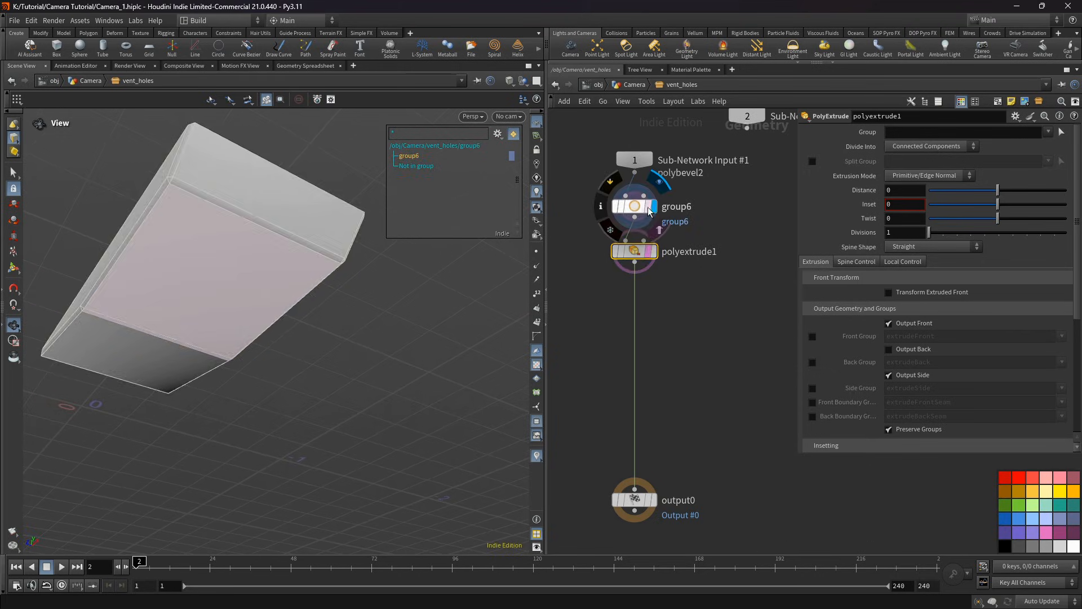
left_click(635, 206)
double_click(917, 134)
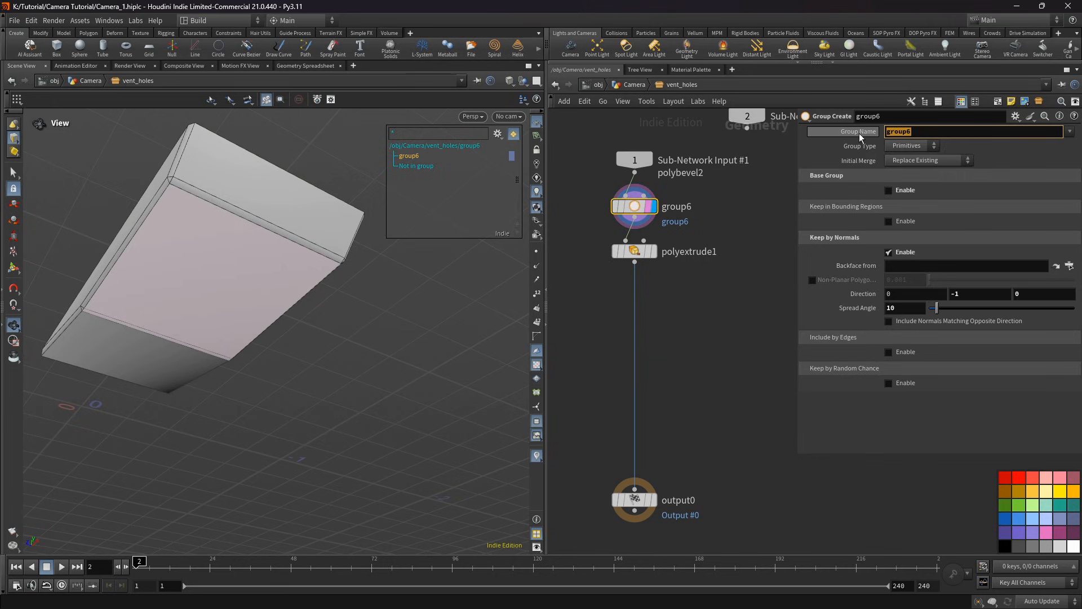
type("inset")
key("Return")
Step: Limit polyextrude1 to the inset group, set its inset to 0.15 and enable the front group output
left_click(635, 251)
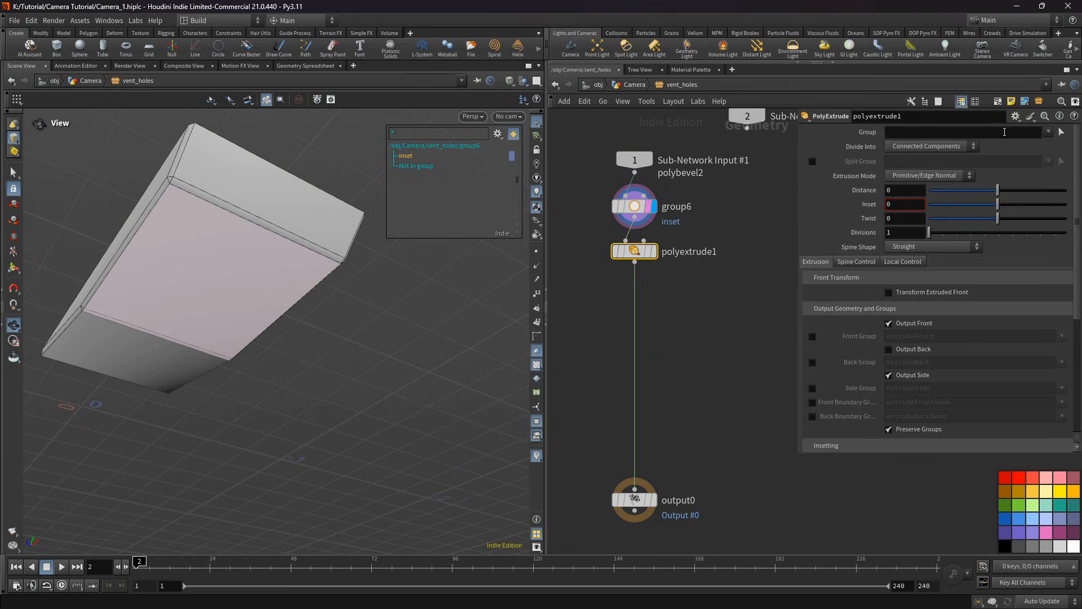
left_click(1048, 132)
left_click(1052, 146)
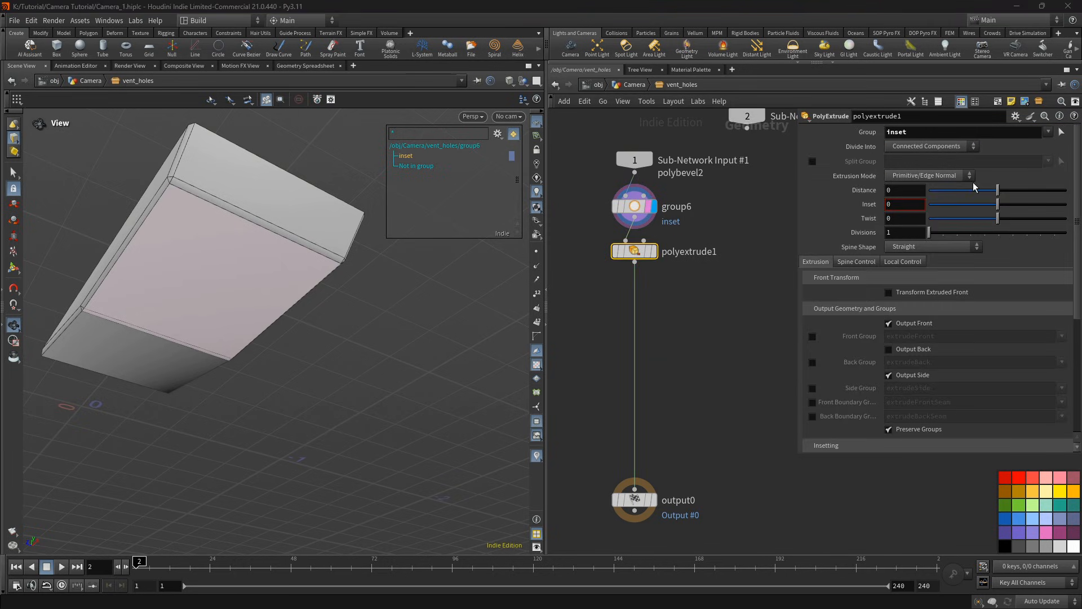
left_click(904, 205)
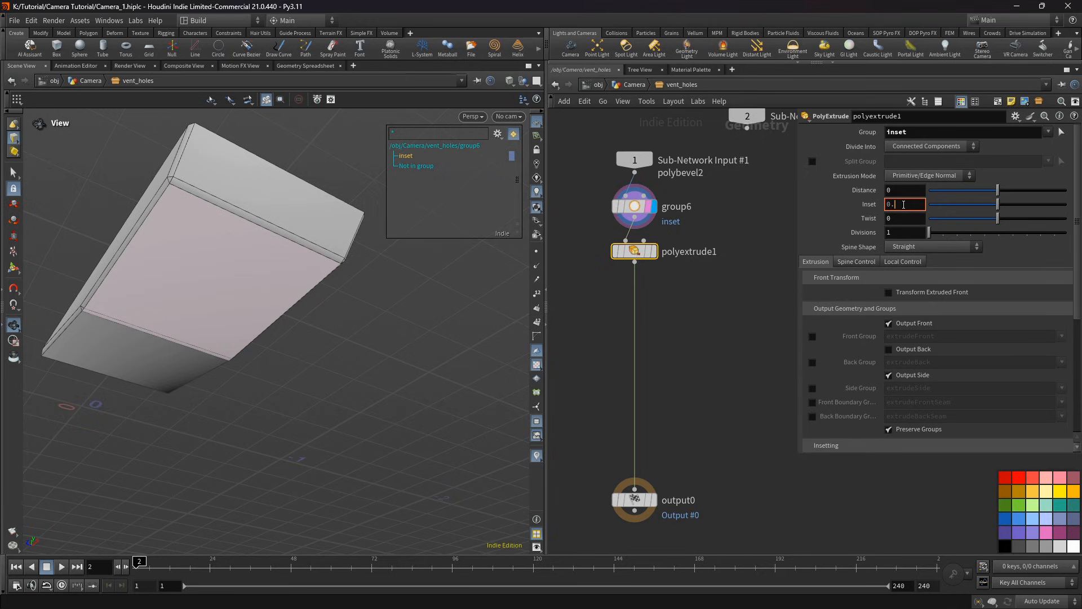
key("Return")
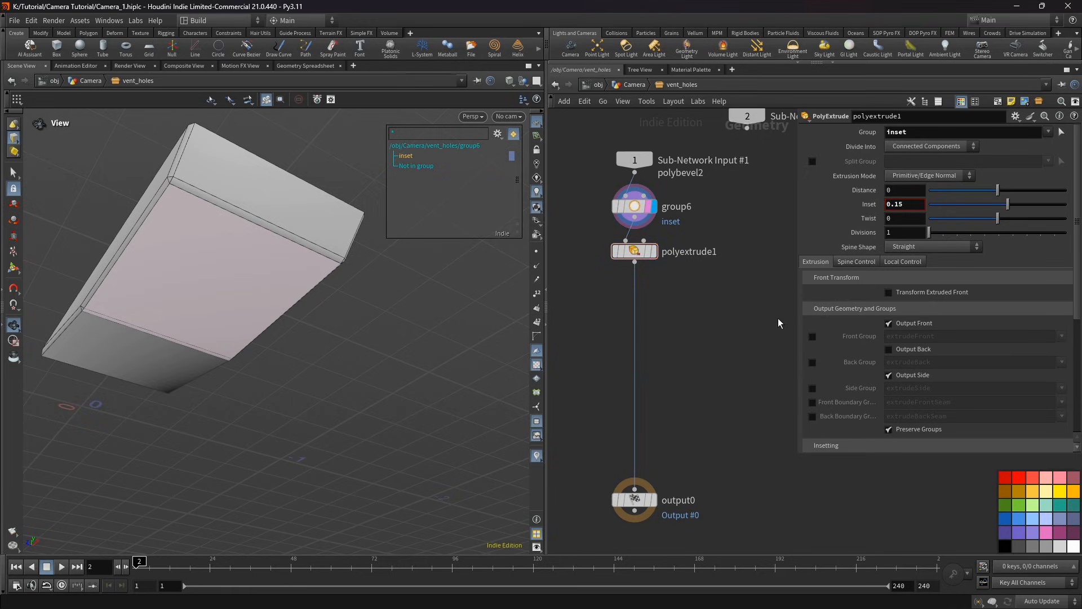
left_click(812, 336)
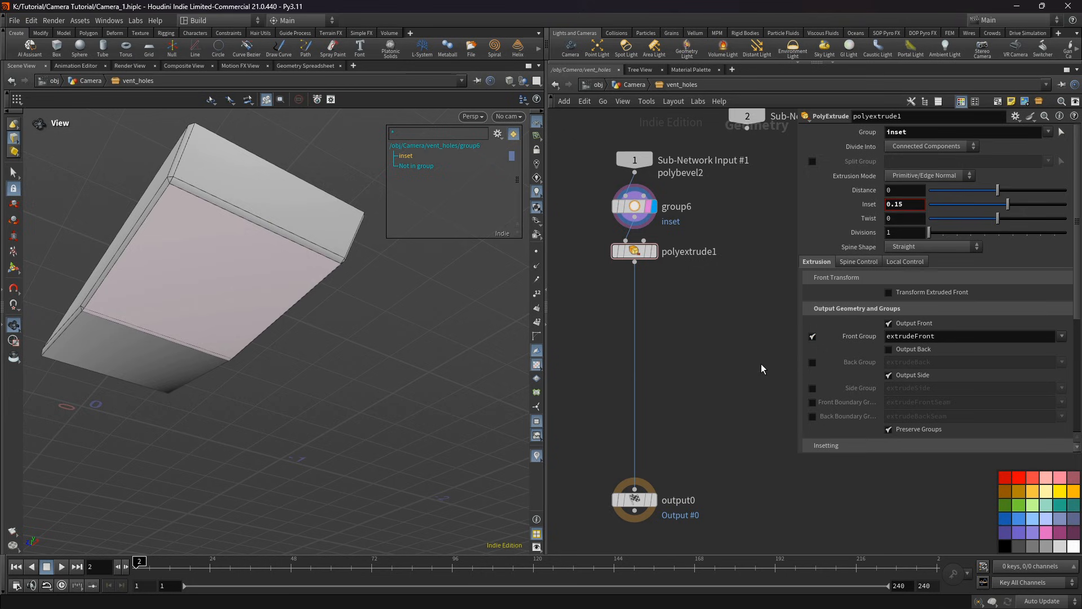
Step: Add a second PolyExtrude node after polyextrude1, restricted to the extrudeFront group with a distance of -0.01
middle_click_drag(761, 369, 773, 338)
key("Tab")
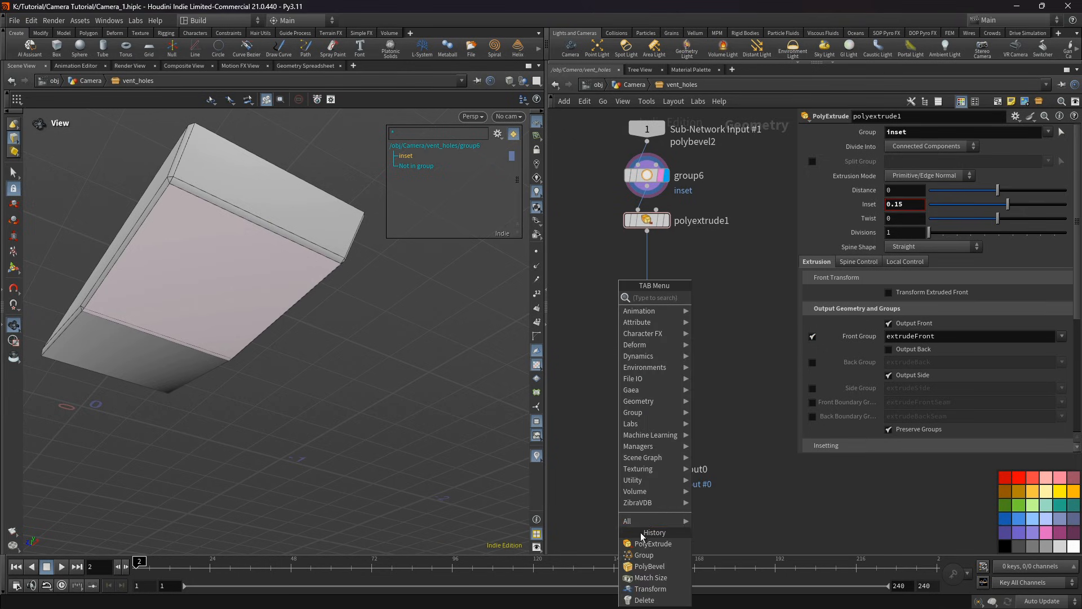
left_click(647, 555)
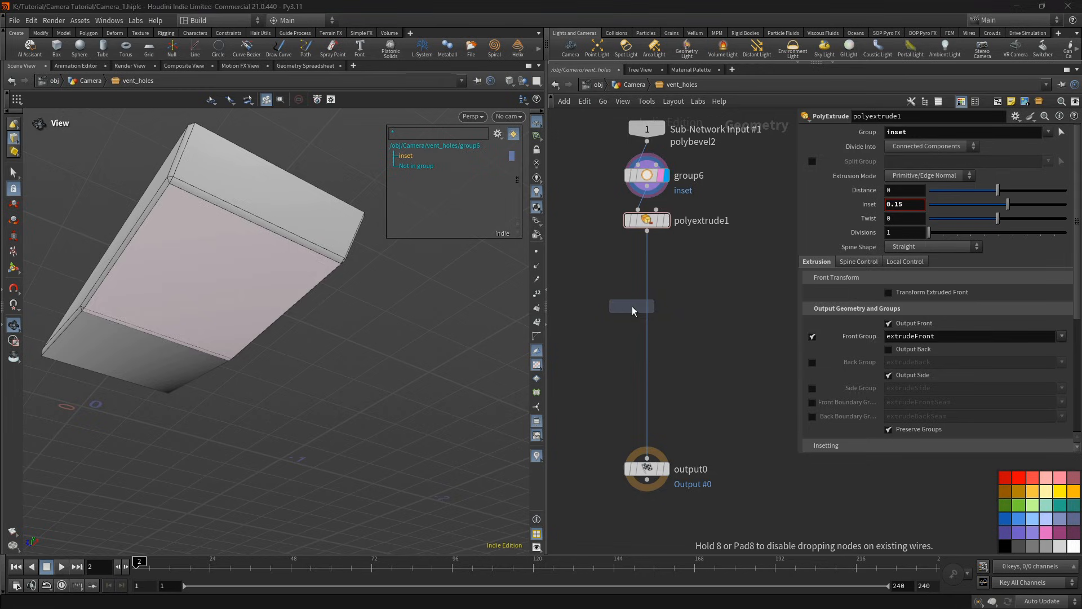
left_click(632, 306)
left_click(1048, 131)
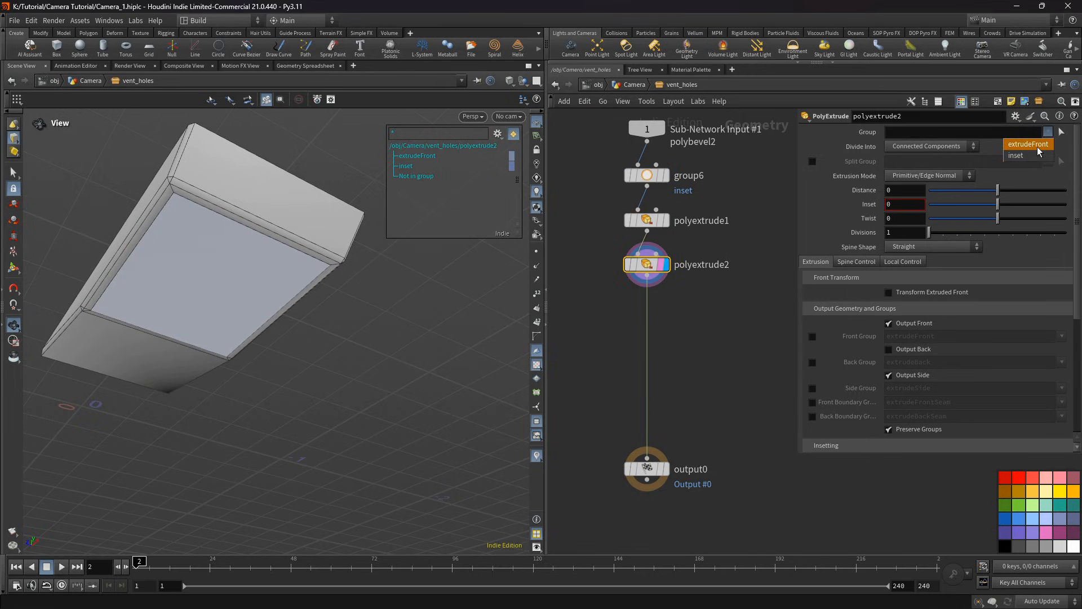
left_click(1037, 145)
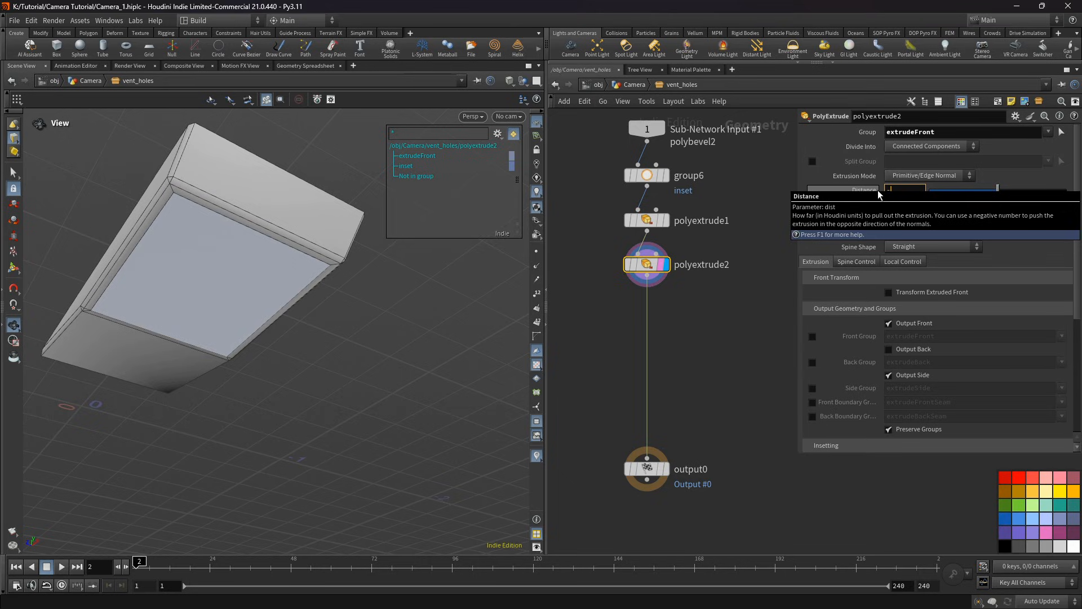
type("-0")
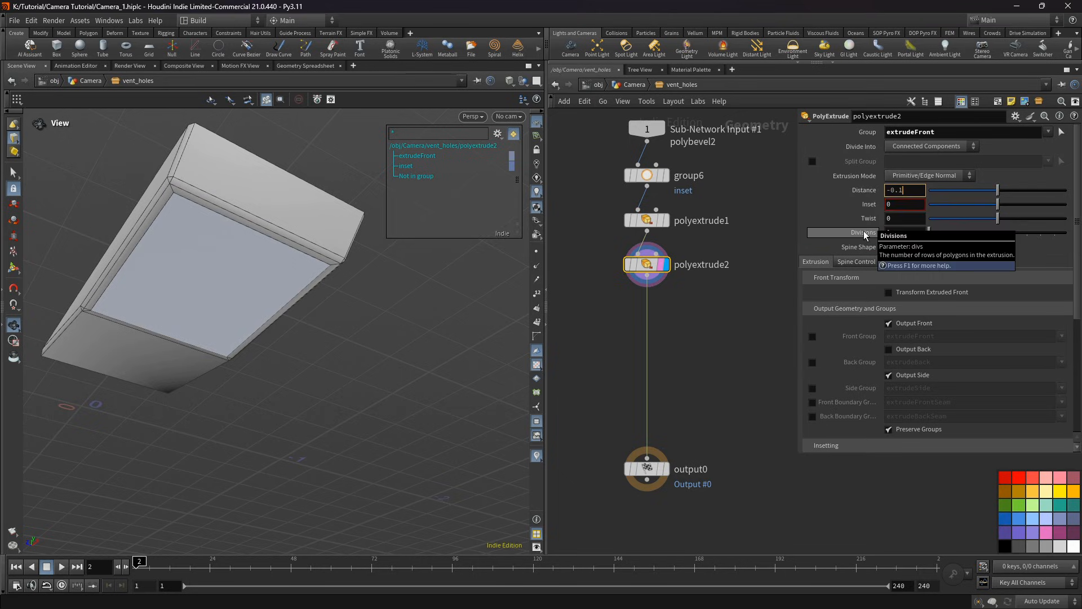
type(".01")
key("Tab")
Step: Enable the front group output on polyextrude2 and name it extrudeFront1
left_click(812, 337)
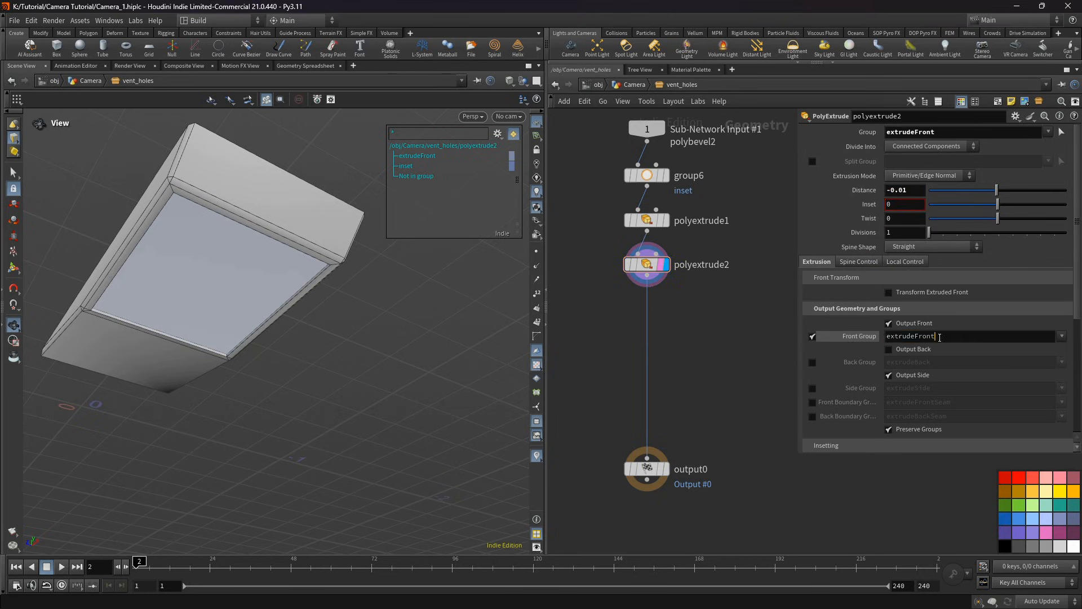
left_click(940, 337)
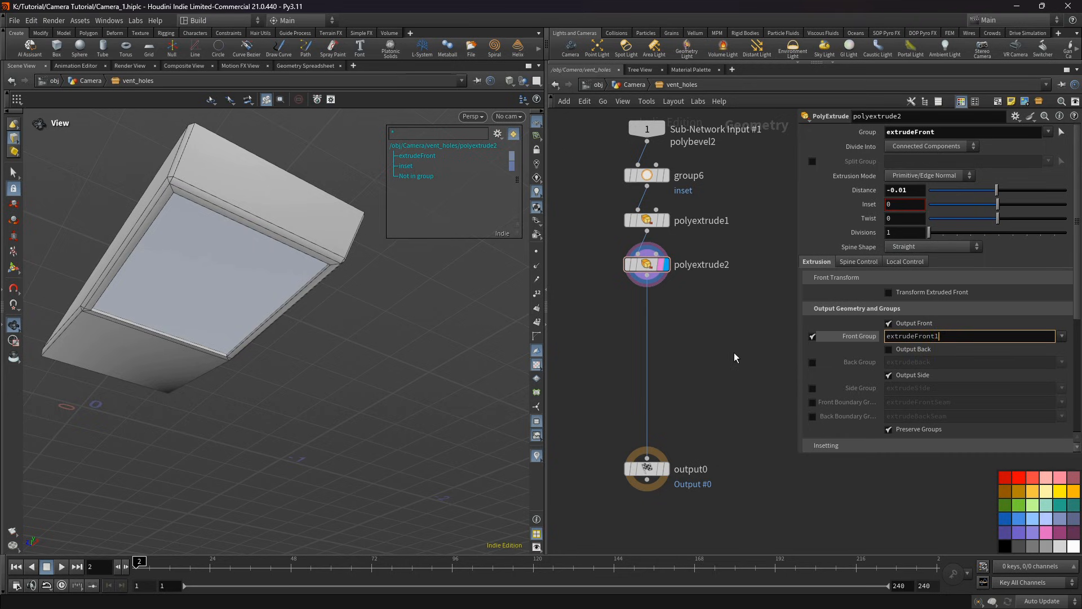
type("1")
key("Return")
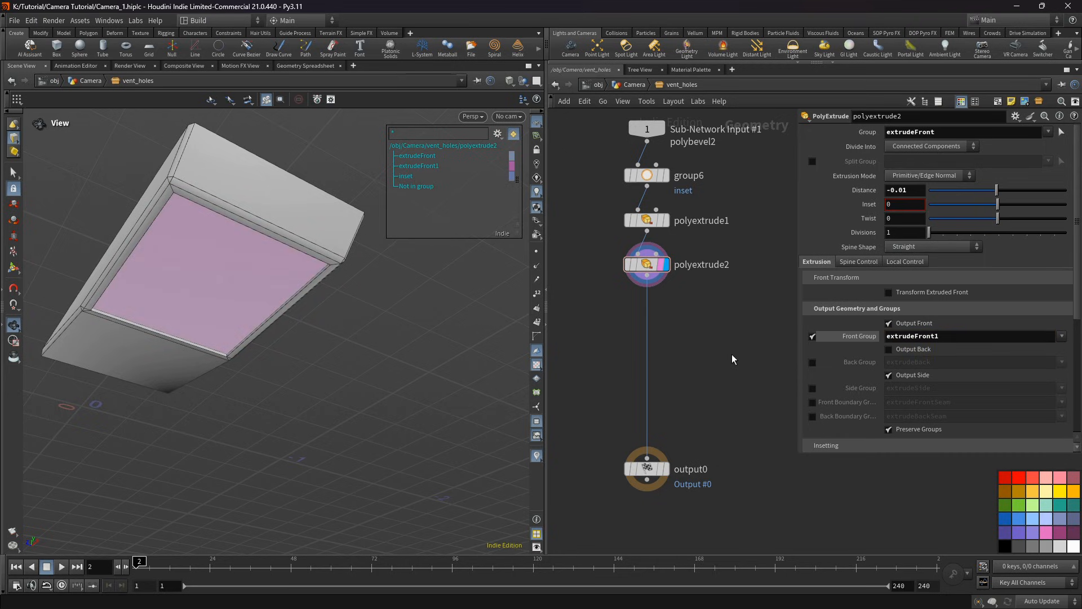
Step: Add a Delete node on a separate branch from polyextrude2, beside the main wire
scroll(703, 343, "down", 2)
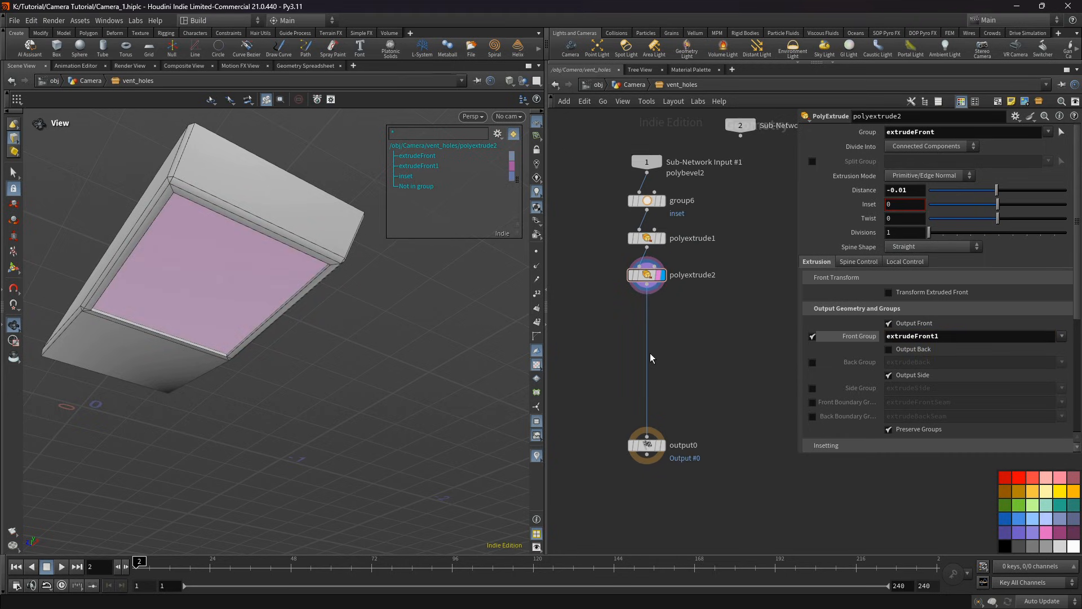
middle_click_drag(650, 353, 683, 347)
scroll(625, 331, "up", 1)
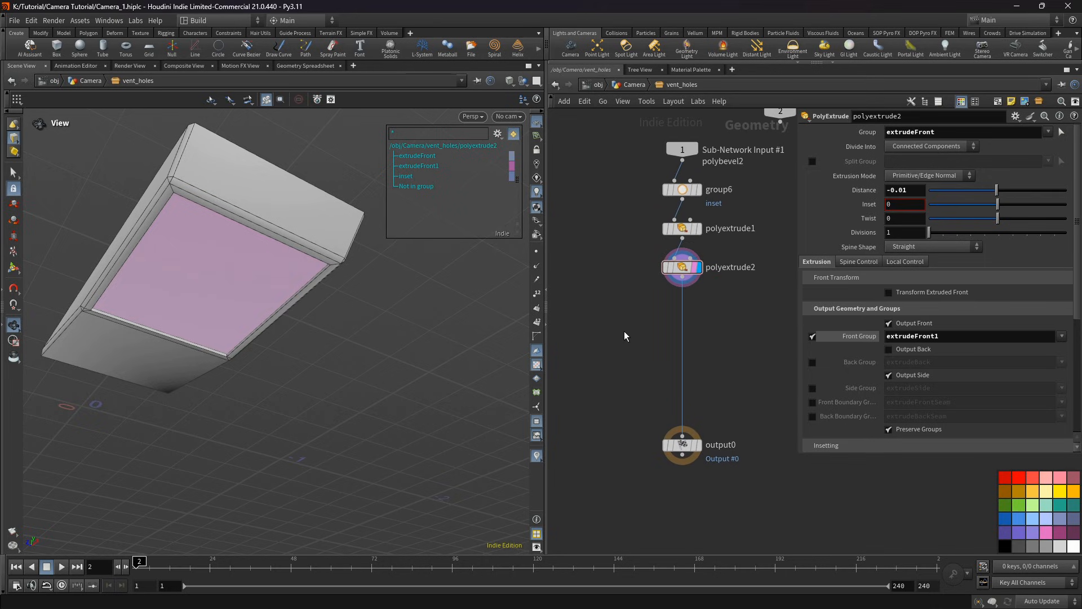
key("Tab")
type("de")
left_click(720, 308)
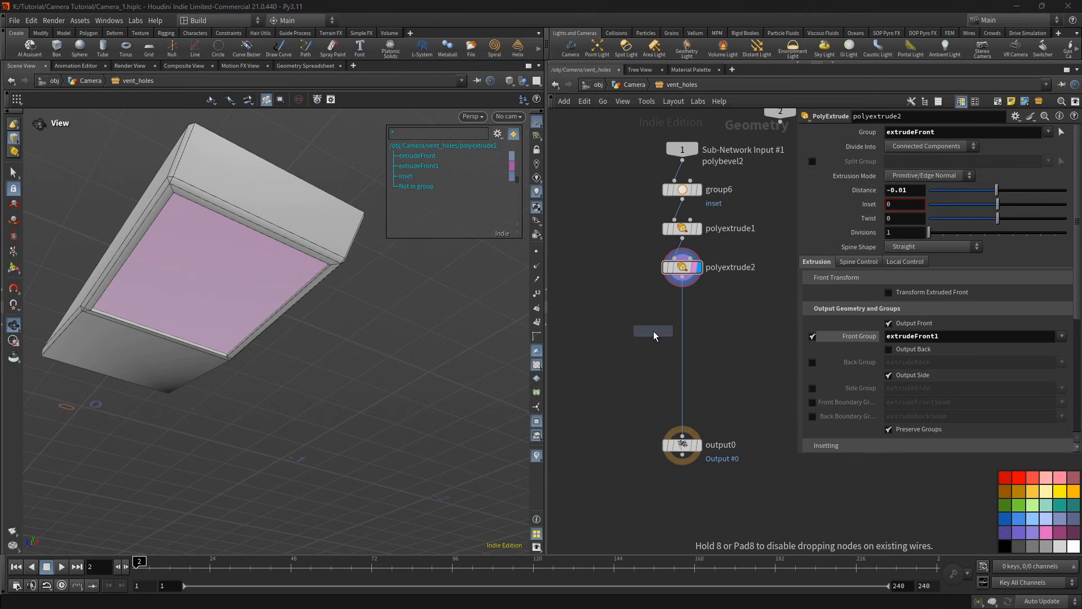
left_click(653, 331)
left_click_drag(652, 331, 638, 305)
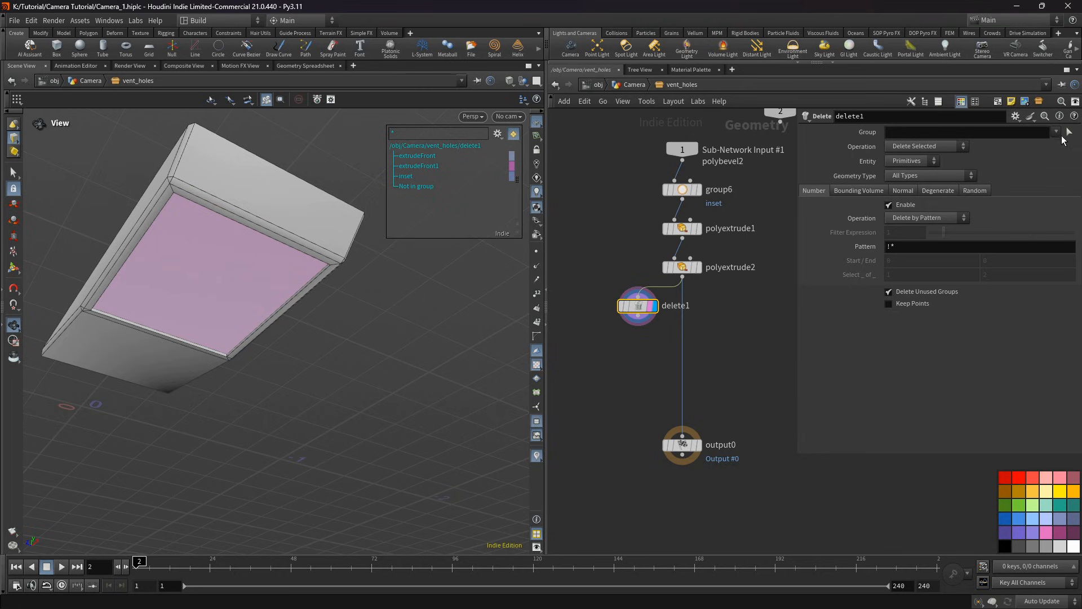
Step: Set the Delete node's group to extrudeFront1 and its operation to Delete Non-Selected
left_click(1056, 132)
left_click(1038, 156)
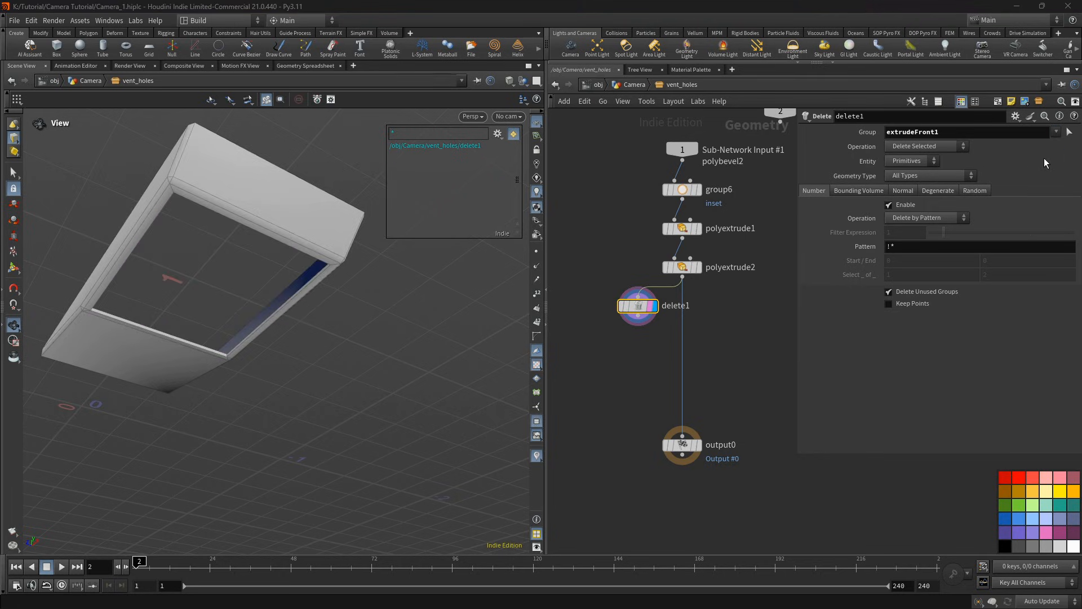
left_click(968, 147)
left_click(936, 166)
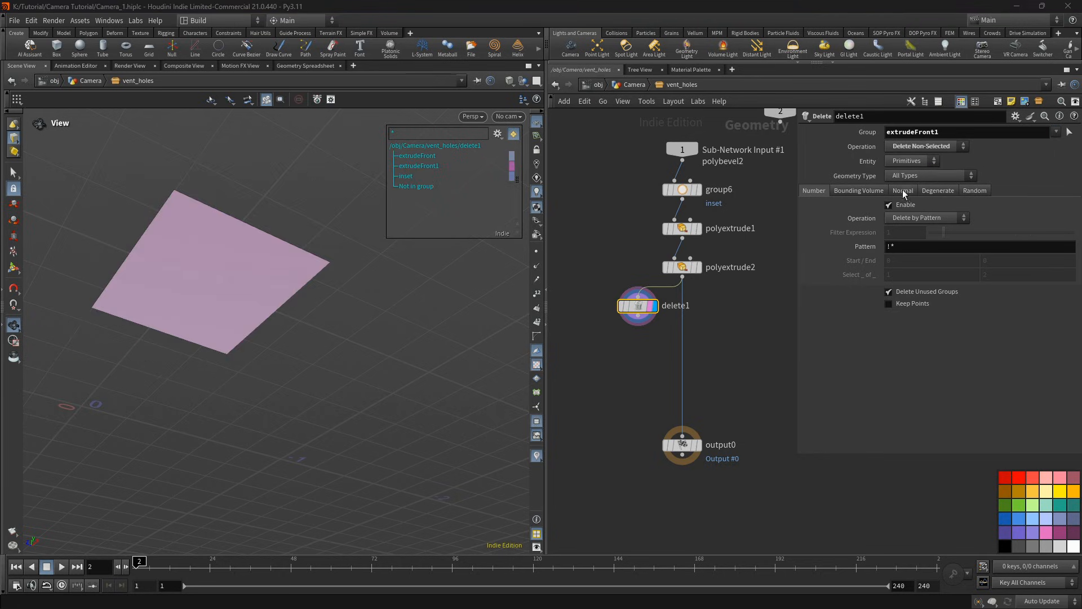
middle_click_drag(325, 307, 351, 310)
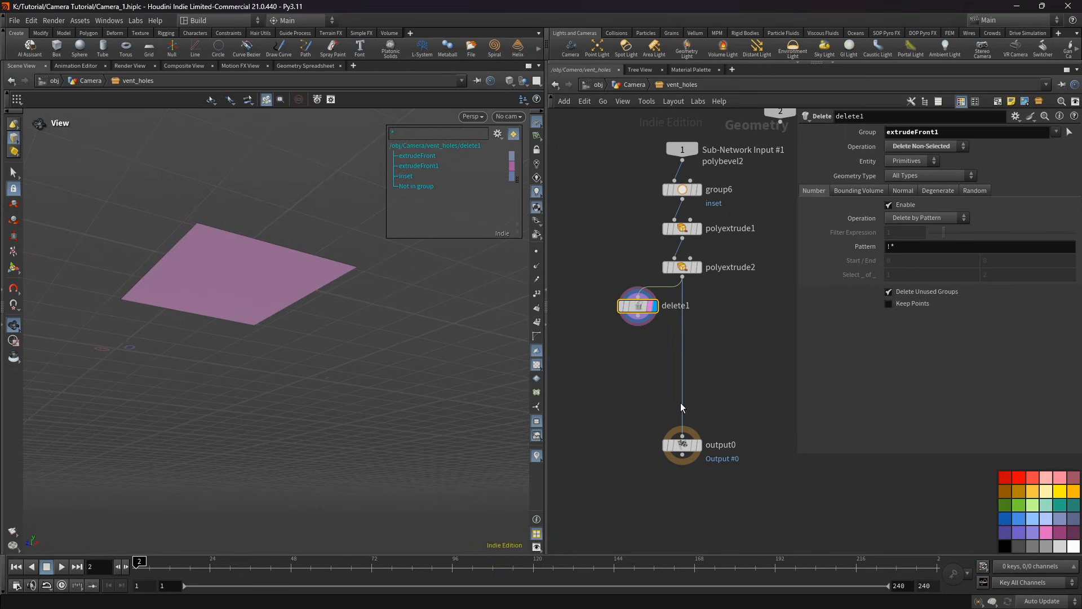
Step: Add a Match Size node below delete1, using the isolated extrudeFront1 face as its reference geometry
middle_click_drag(644, 364, 678, 364)
scroll(265, 303, "up", 5)
scroll(265, 303, "down", 5)
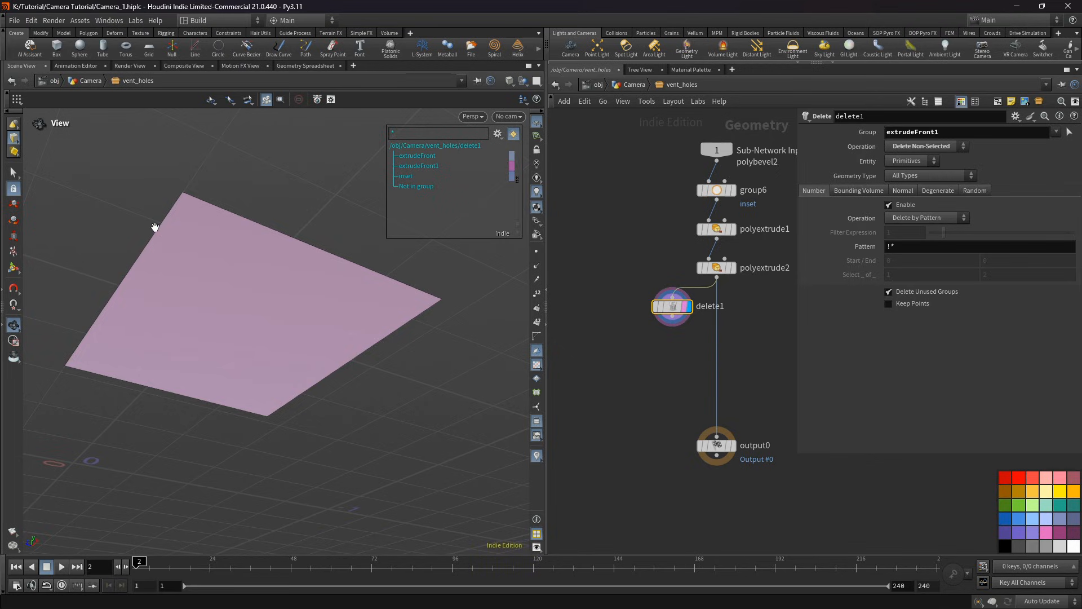
left_click_drag(401, 309, 331, 313)
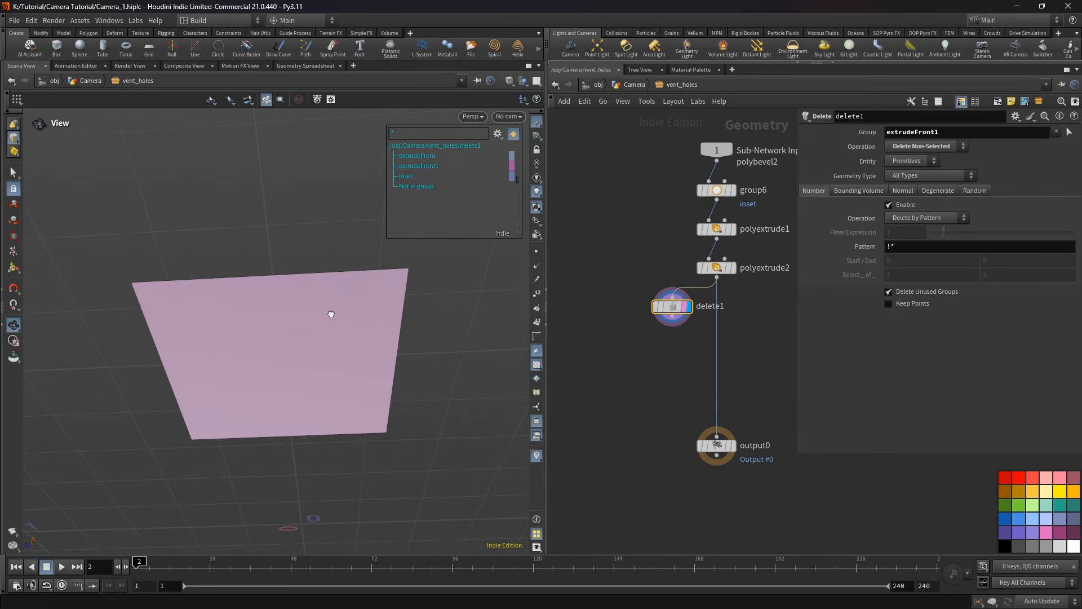
scroll(634, 347, "down", 3)
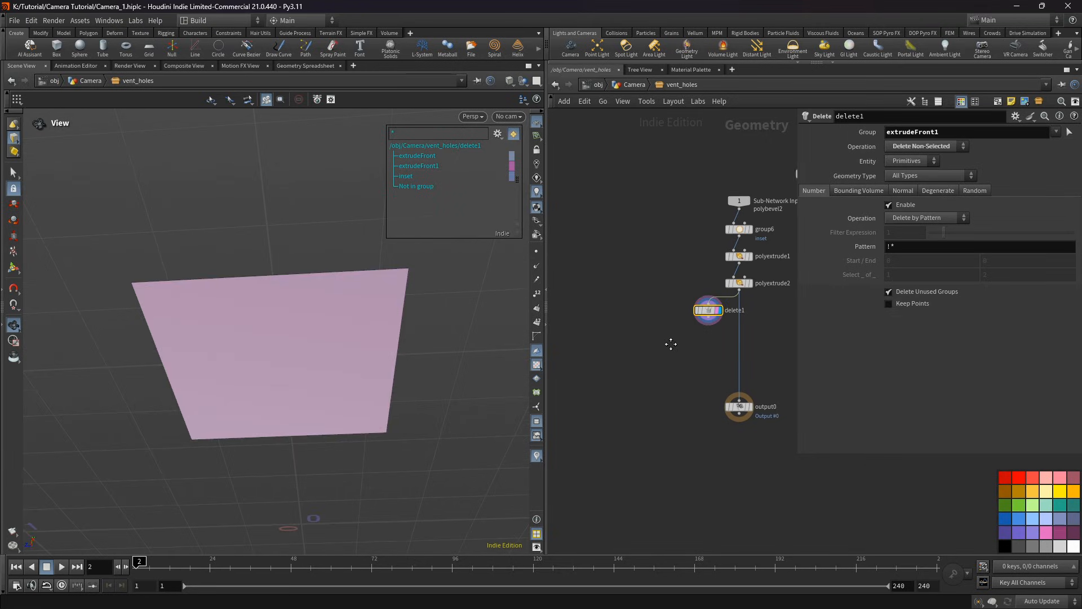
key("Tab")
type("ma")
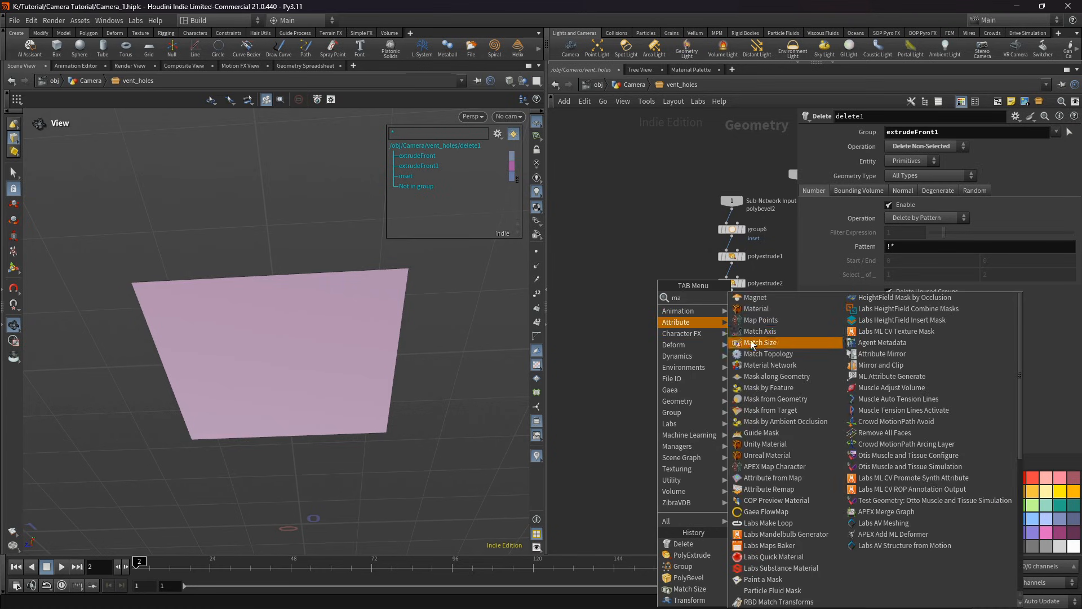
left_click(753, 343)
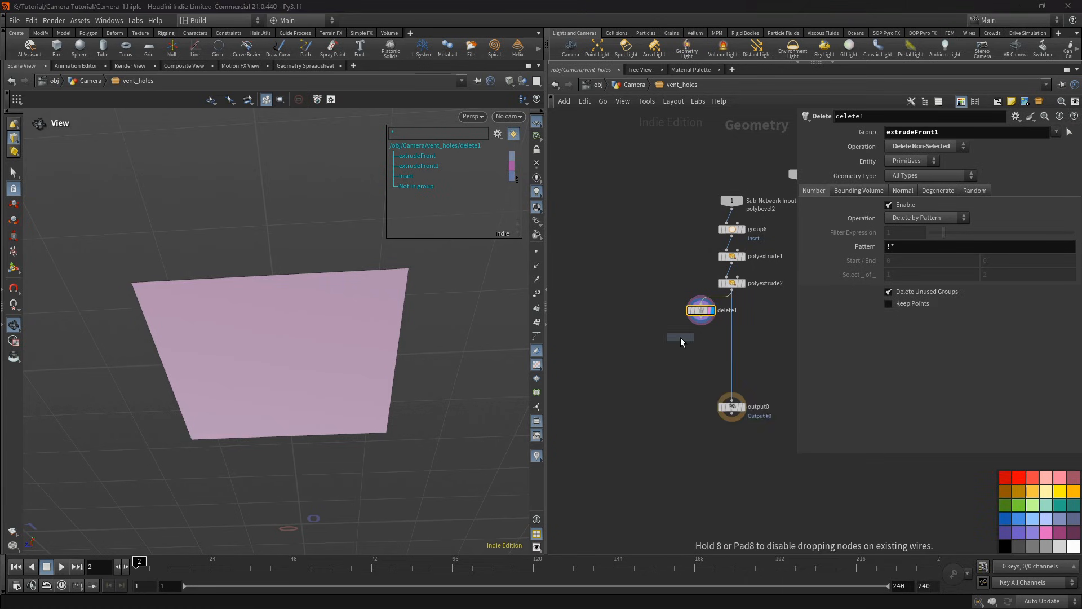
left_click(678, 337)
Step: Add a Box node beside delete1, wire it into matchsize1's first input, and display matchsize1
key("Tab")
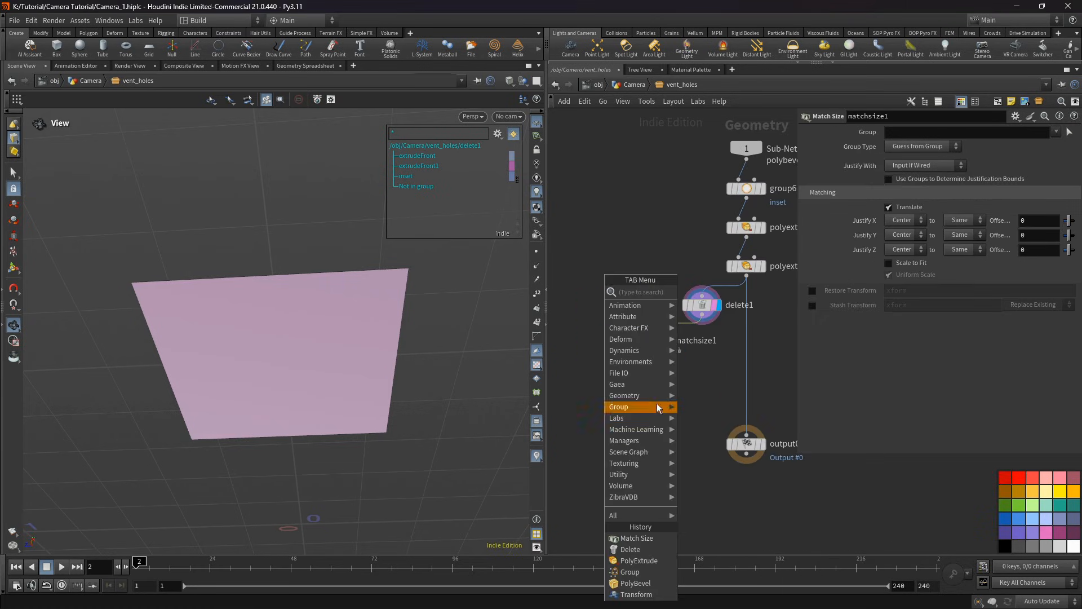
type("bo")
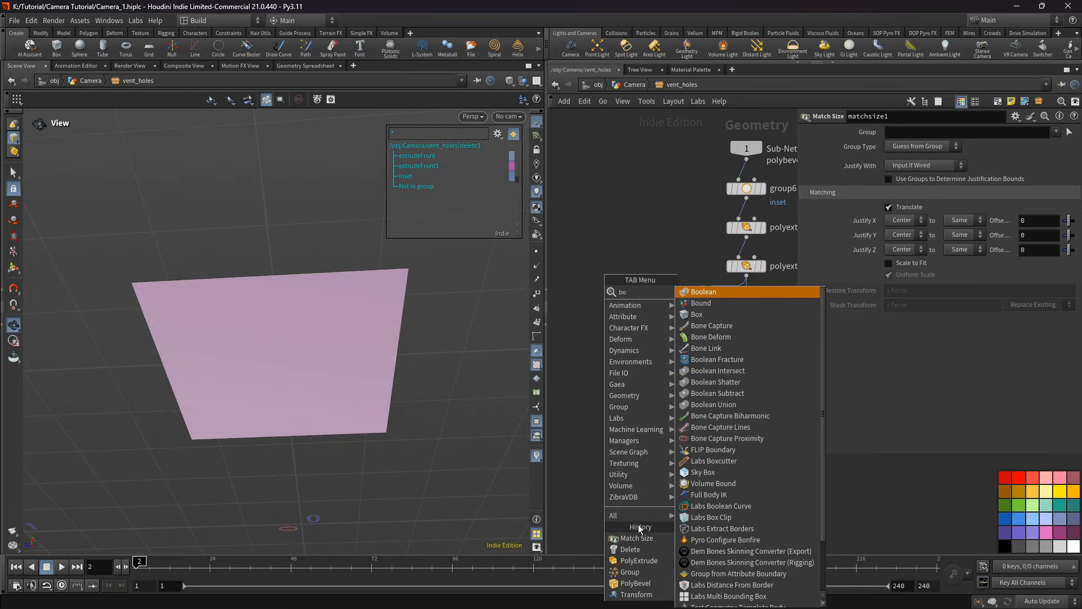
left_click(696, 314)
left_click(607, 305)
left_click_drag(607, 314, 643, 333)
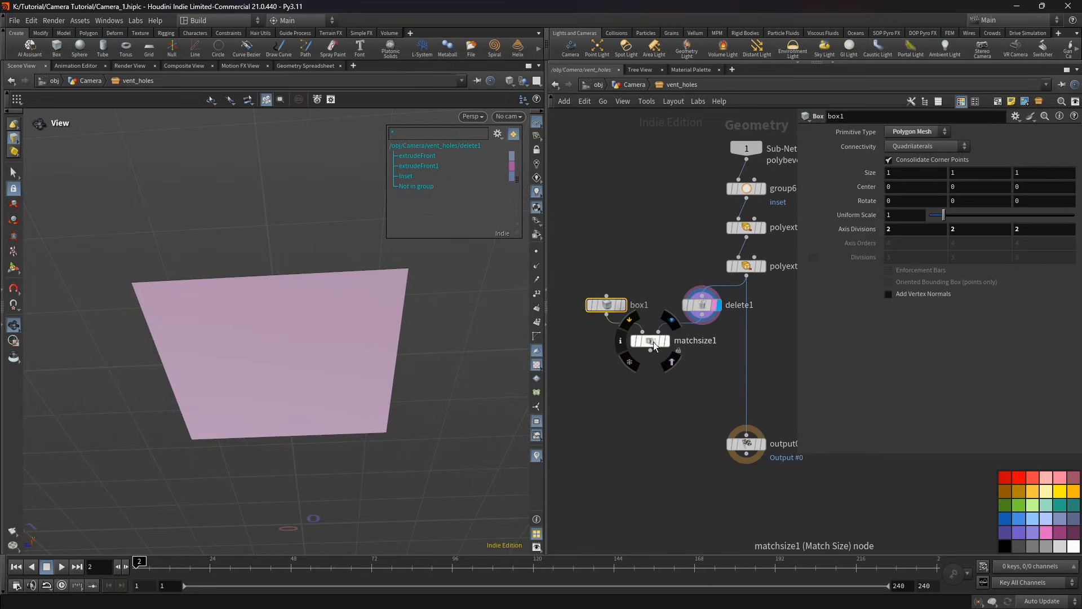
left_click(666, 341)
left_click(663, 345)
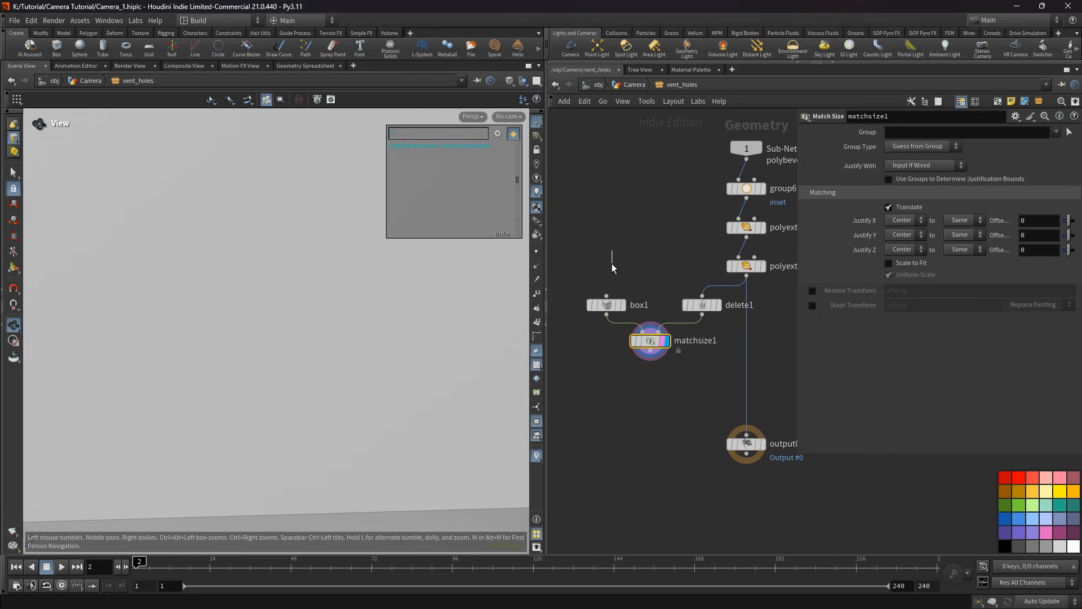
Step: Set box1's uniform scale to 0.1 and its X and Y sizes to 0.1
left_click(606, 305)
scroll(104, 256, "down", 6)
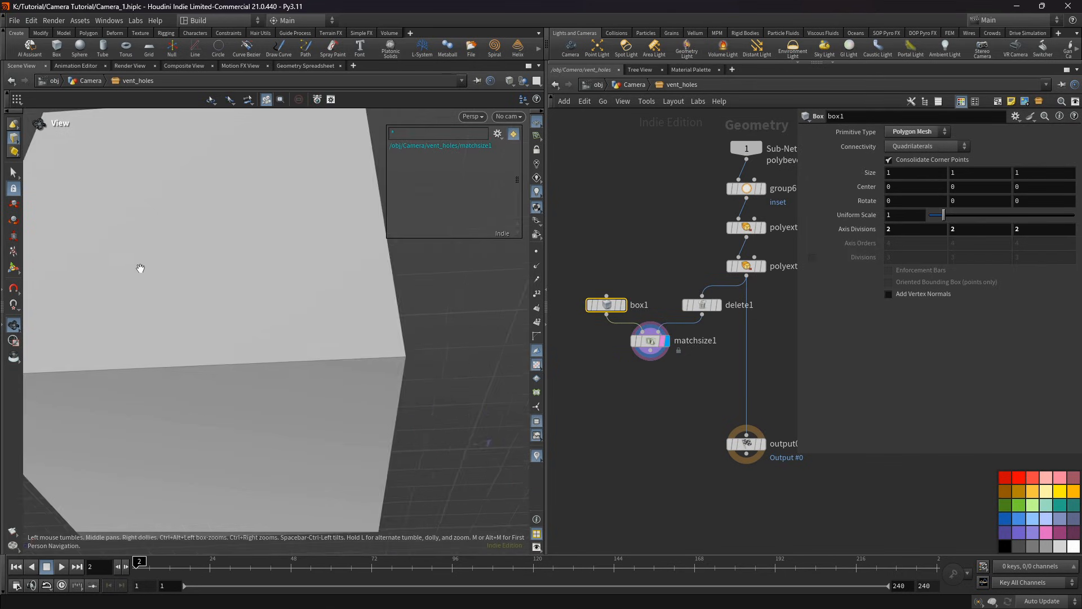
left_click(889, 215)
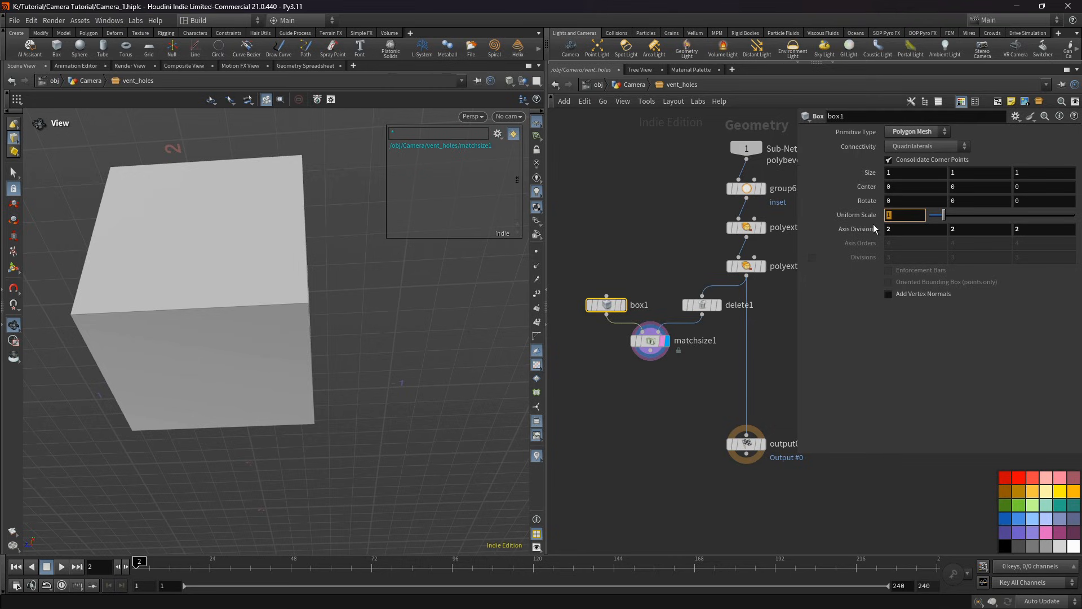
type("0.1")
key("Return")
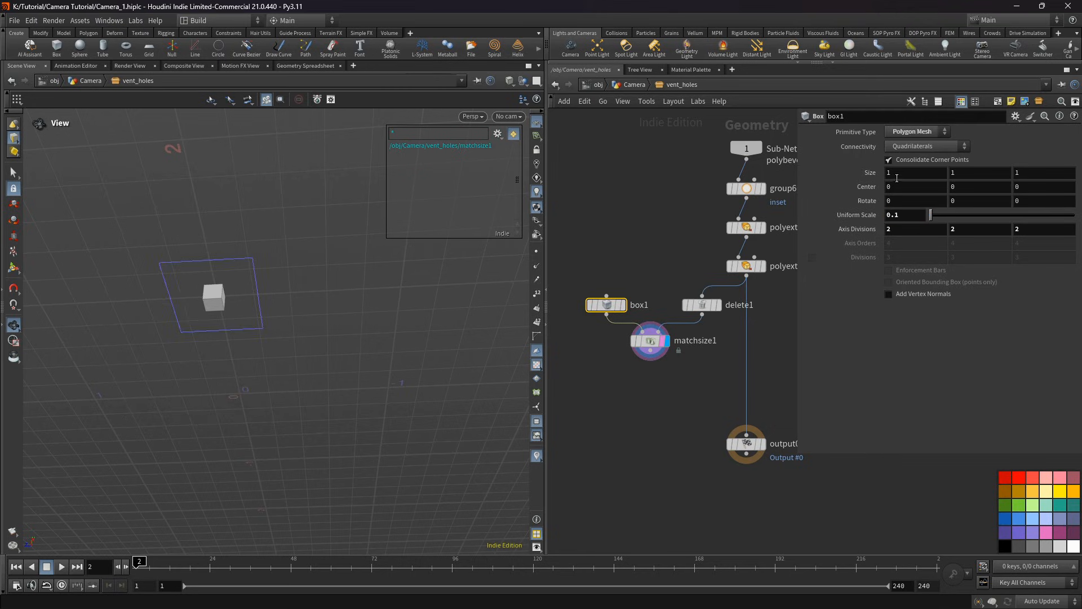
left_click(903, 173)
type("0.1")
key("Tab")
type("0")
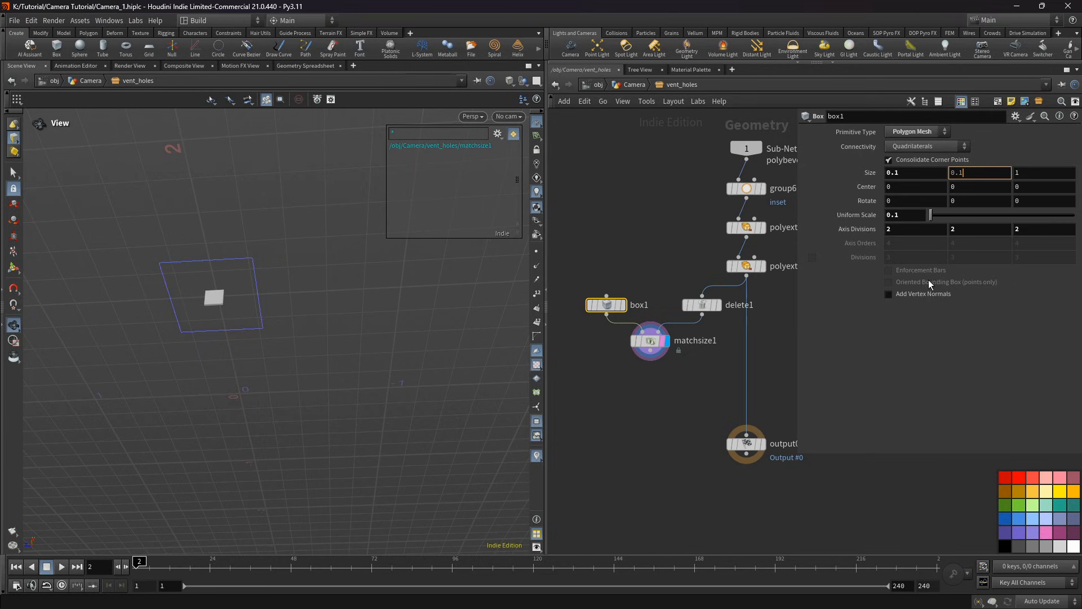
type(".1")
Step: Set matchsize1 to scale to fit on the Z axis only, with Translate and Uniform Scale disabled
left_click(650, 340)
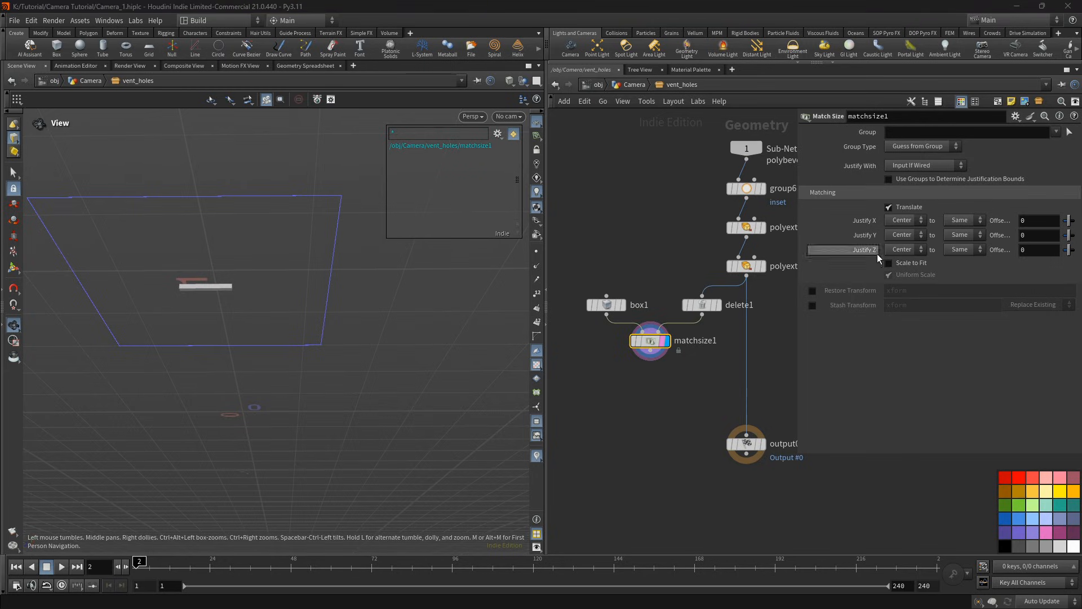
left_click(904, 207)
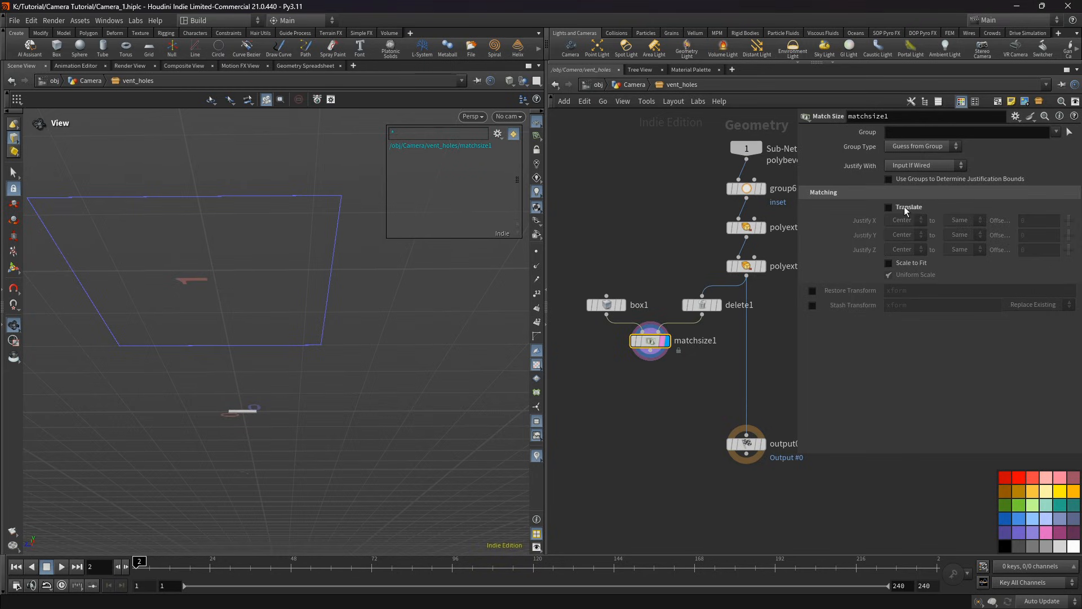
left_click(903, 264)
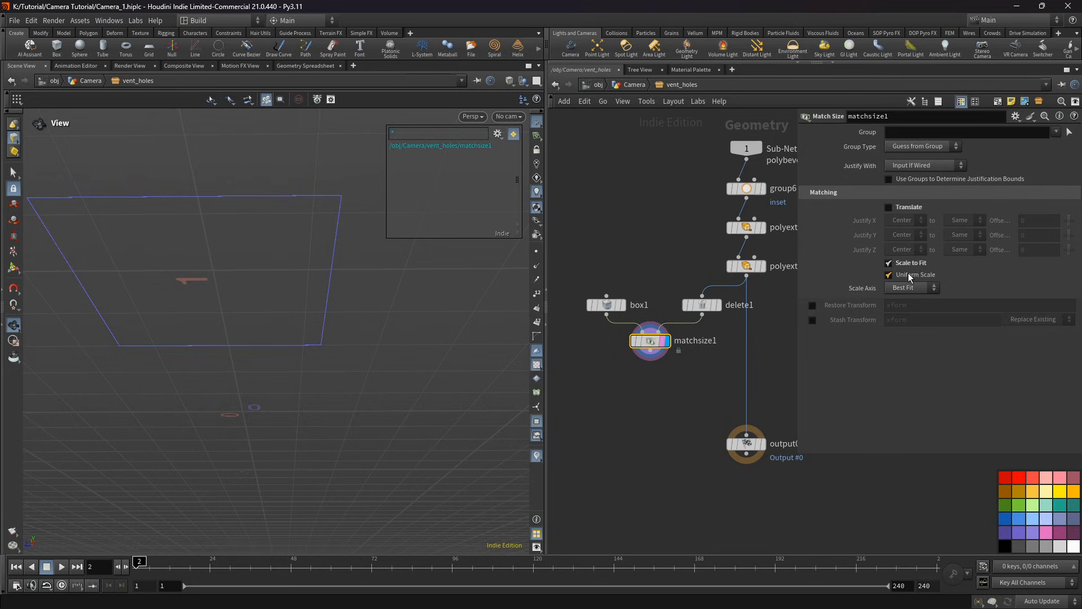
left_click(910, 276)
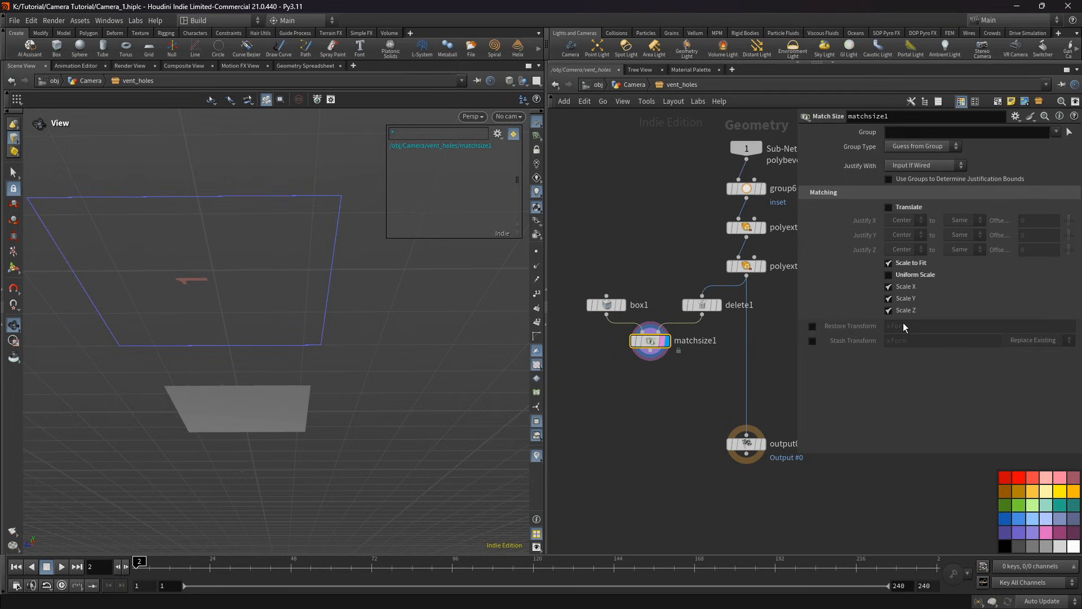
left_click(907, 287)
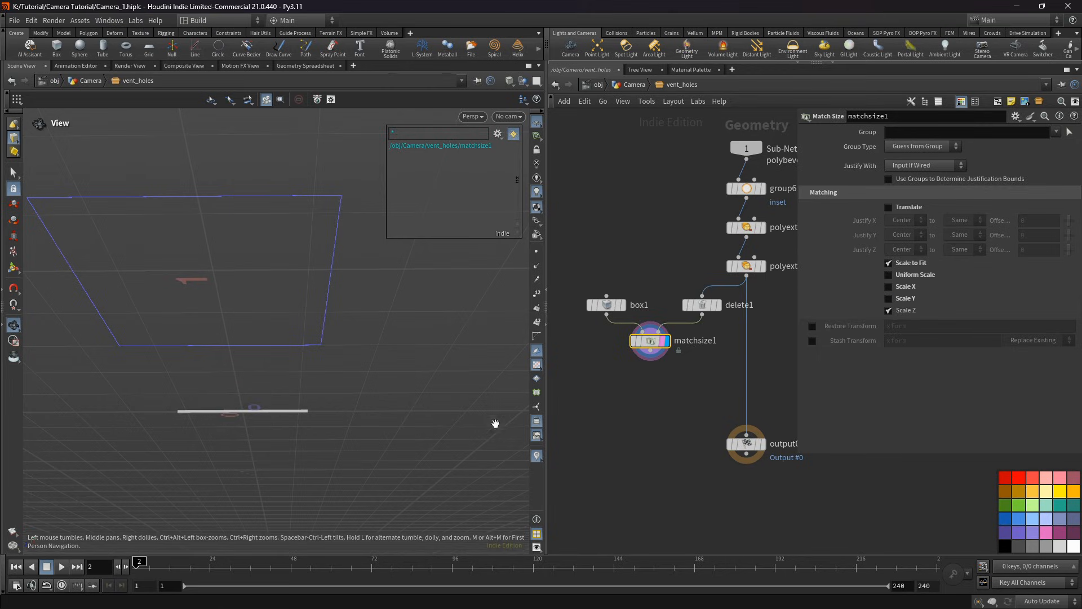
Step: Add a Line node as a separate source in the free space beside box1
left_click_drag(340, 435, 316, 410)
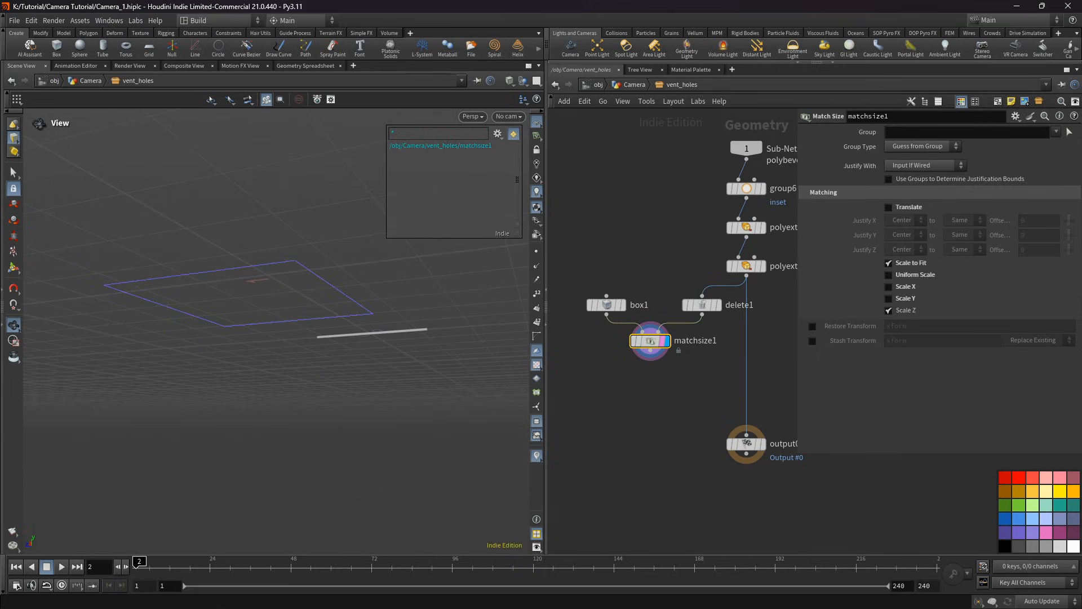
left_click_drag(327, 361, 392, 303)
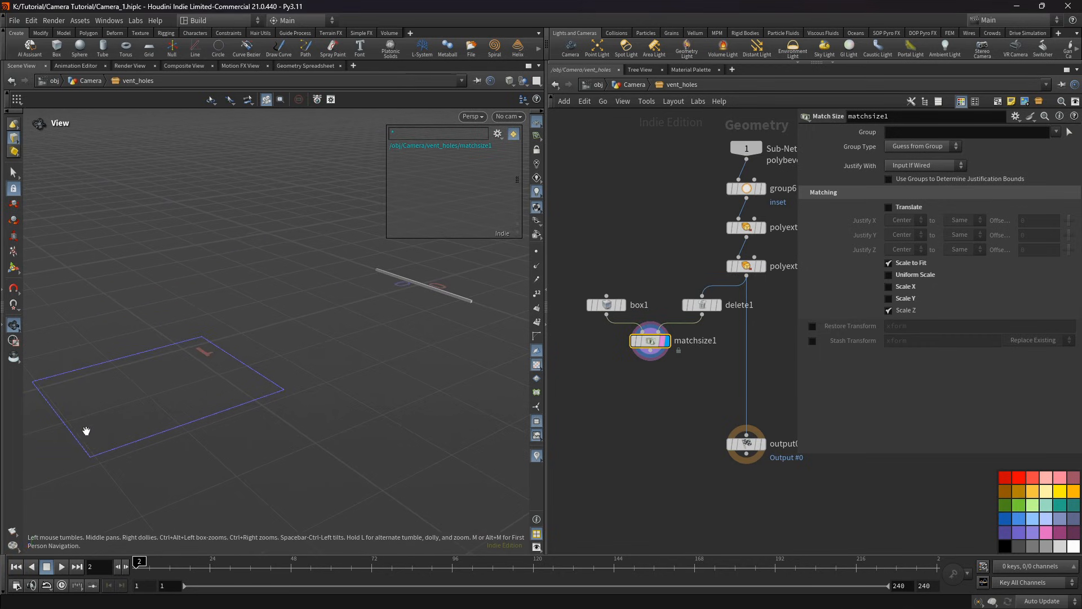
middle_click_drag(85, 423, 149, 405)
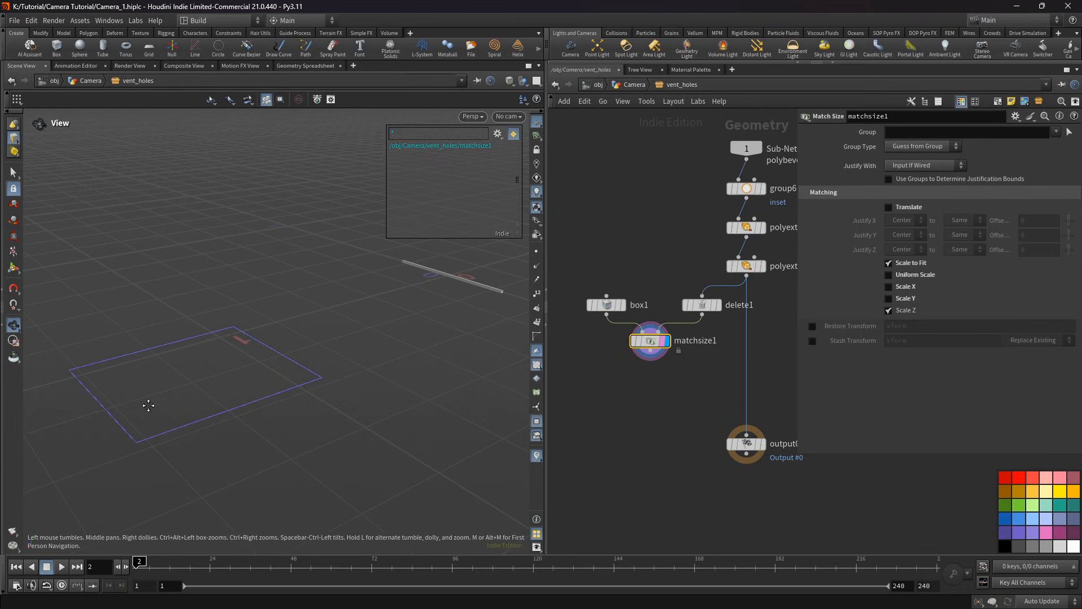
scroll(655, 385, "down", 3)
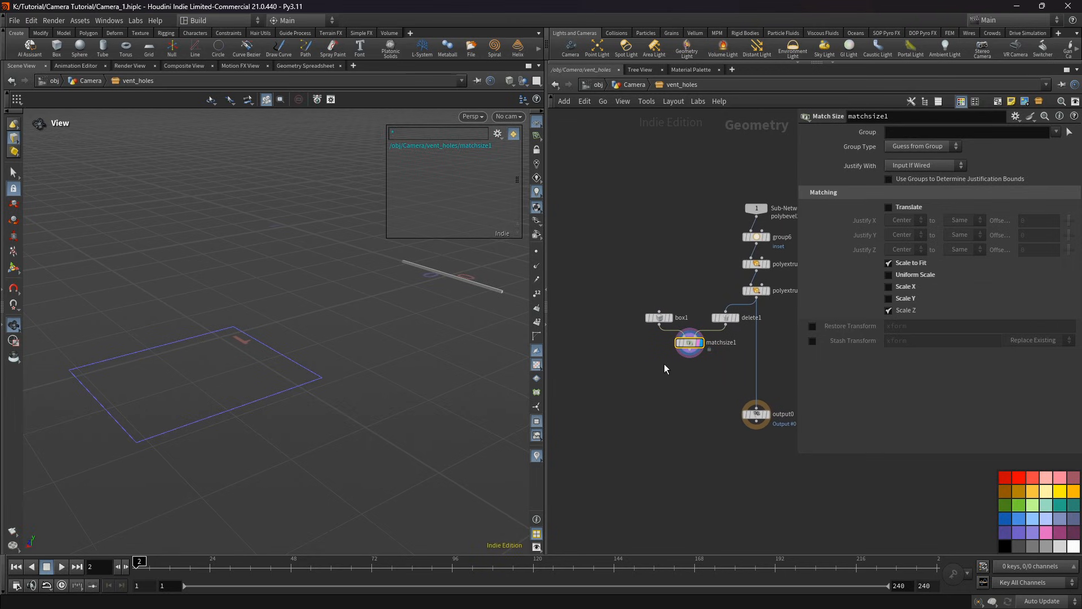
key("Tab")
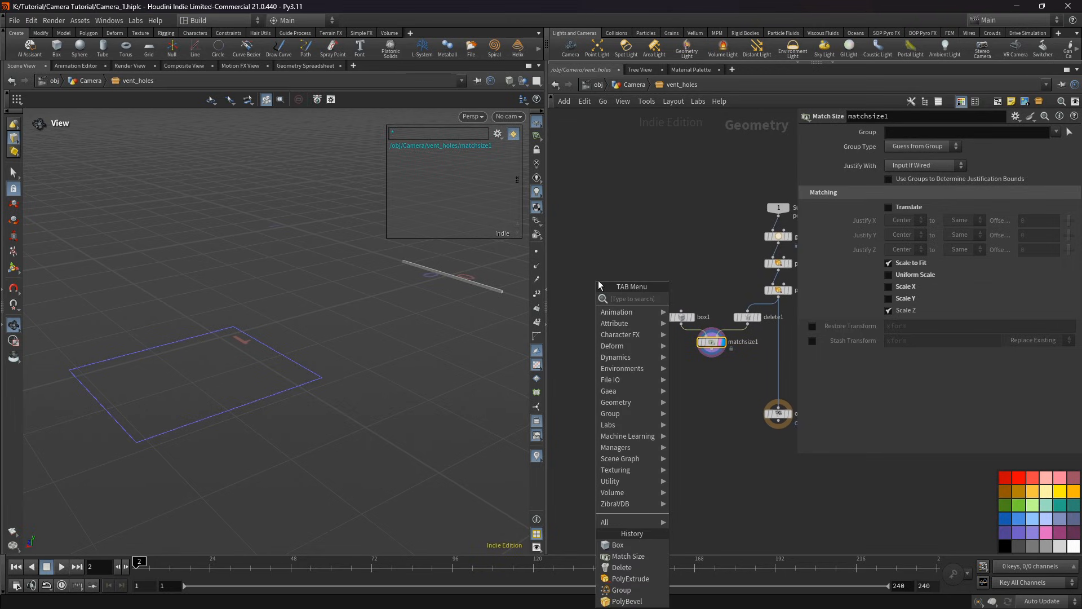
type("lin")
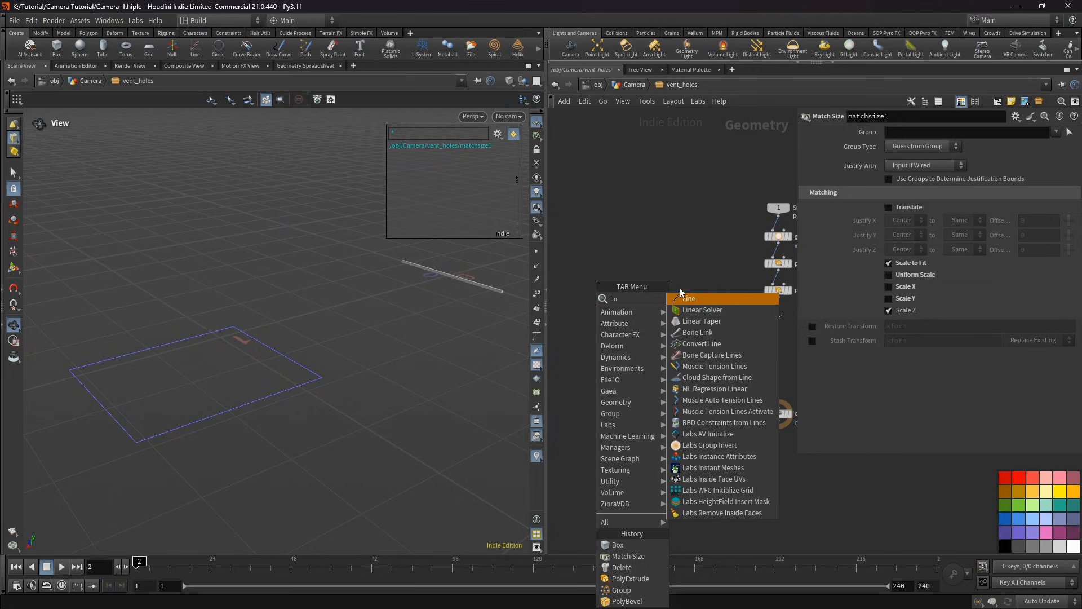
left_click(681, 293)
left_click(618, 298)
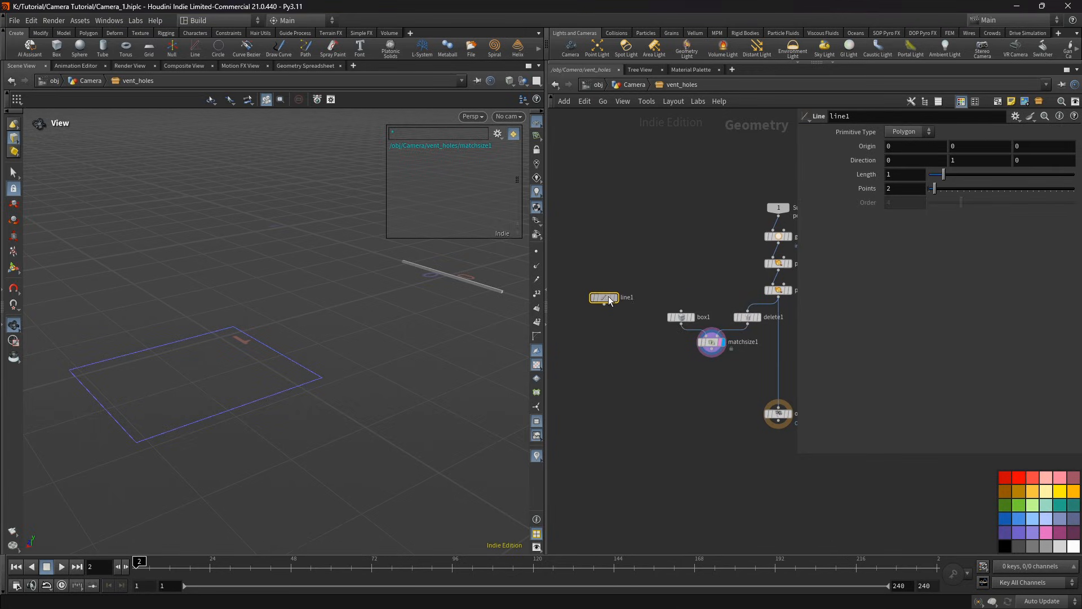
left_click_drag(608, 296, 598, 283)
Step: Set line1's direction to 1, 0, 0 so that it runs along the X axis
left_click(950, 160)
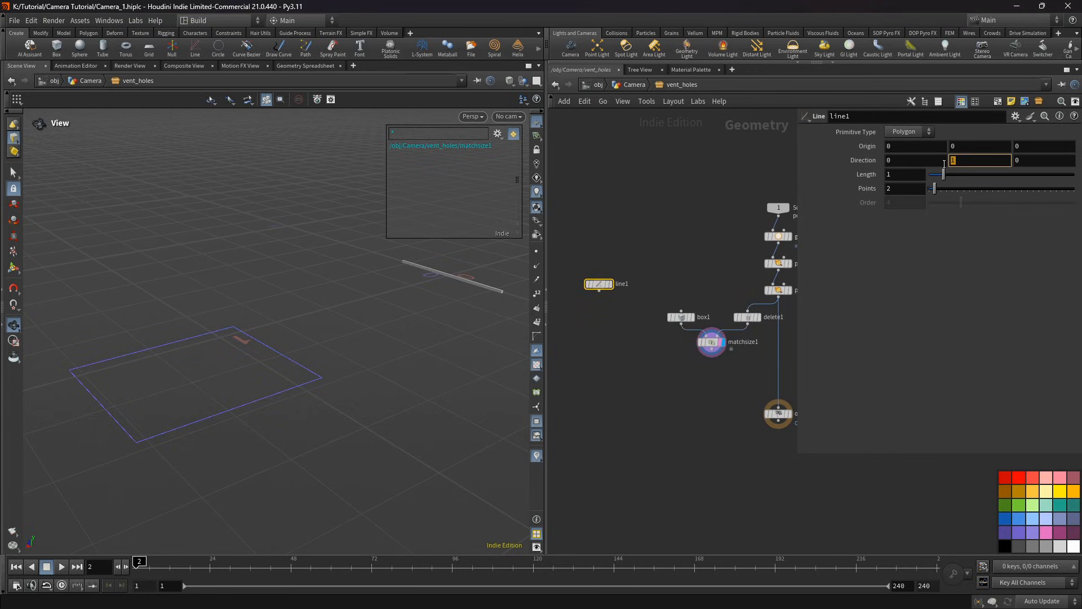
left_click_drag(902, 161, 872, 167)
type("1")
left_click(870, 327)
Step: Add a second Match Size node below line1, beside matchsize1
middle_click_drag(643, 371, 654, 366)
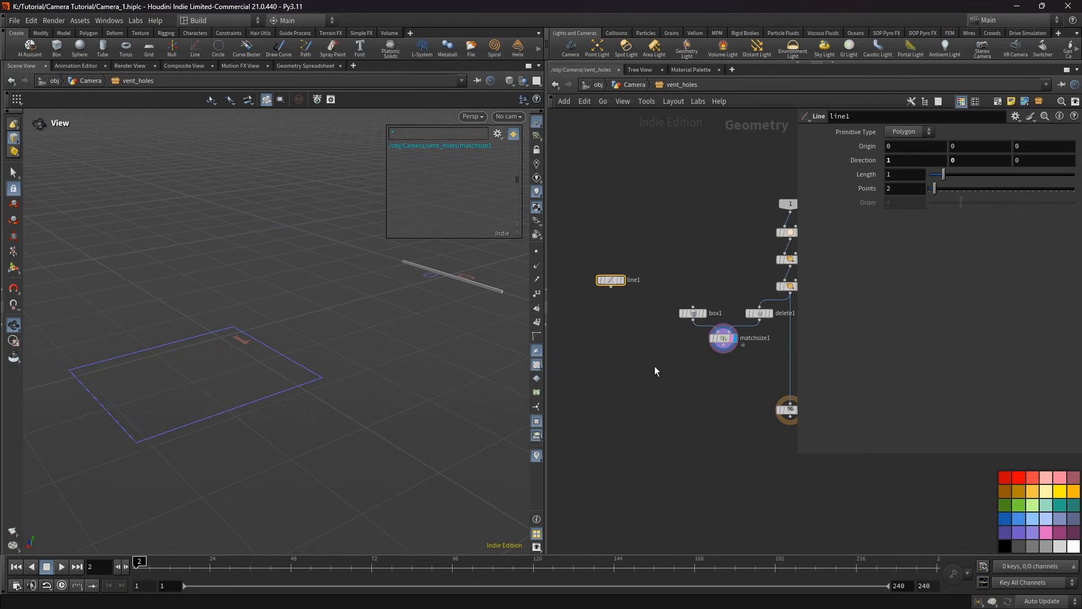
right_click_drag(639, 350, 638, 349)
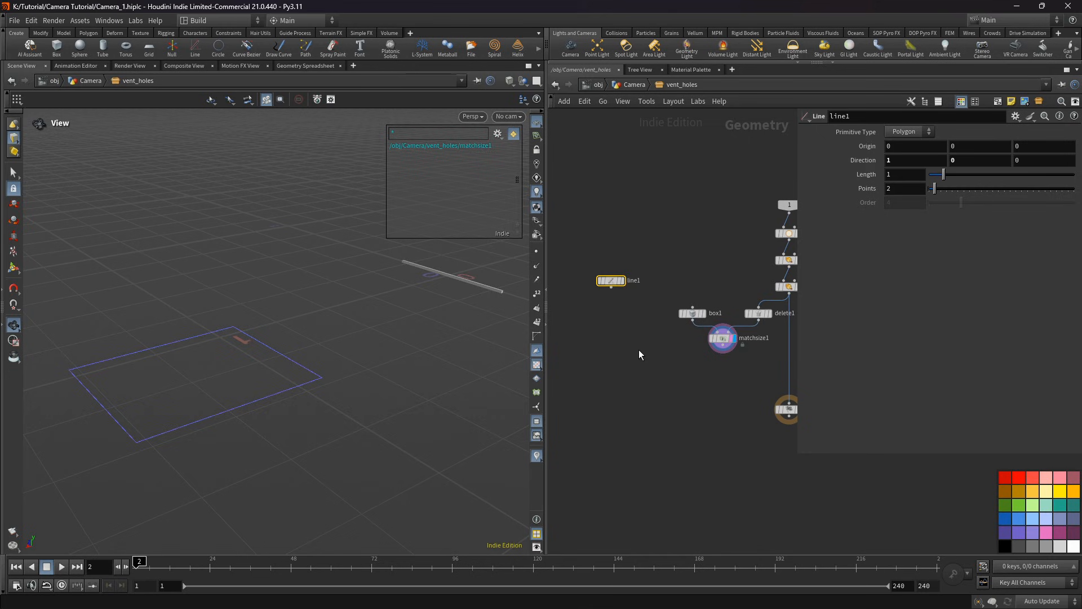
key("Tab")
type("ma")
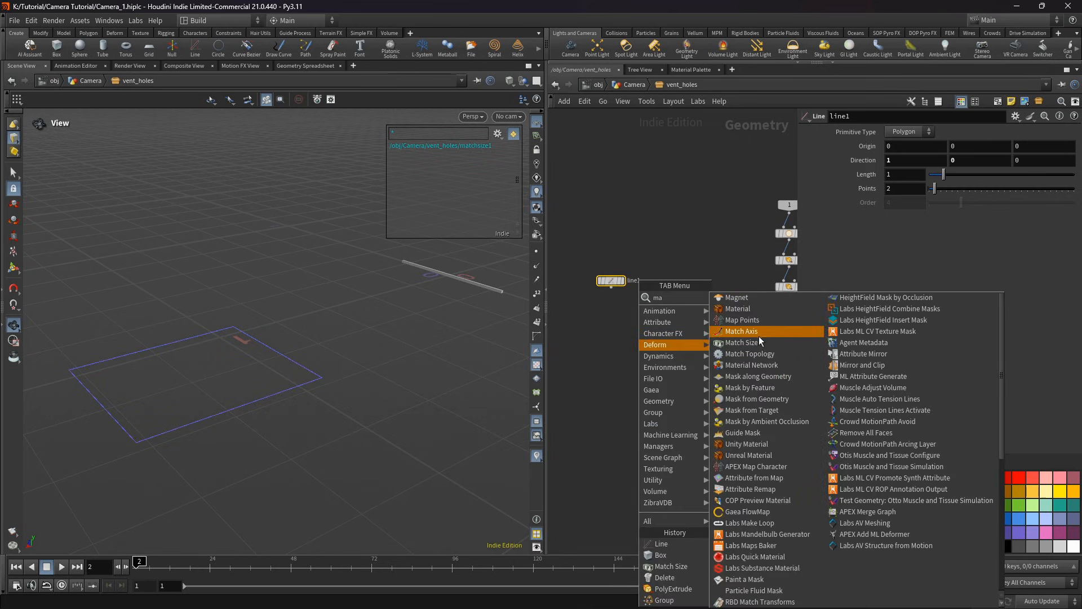
left_click(742, 343)
left_click(657, 341)
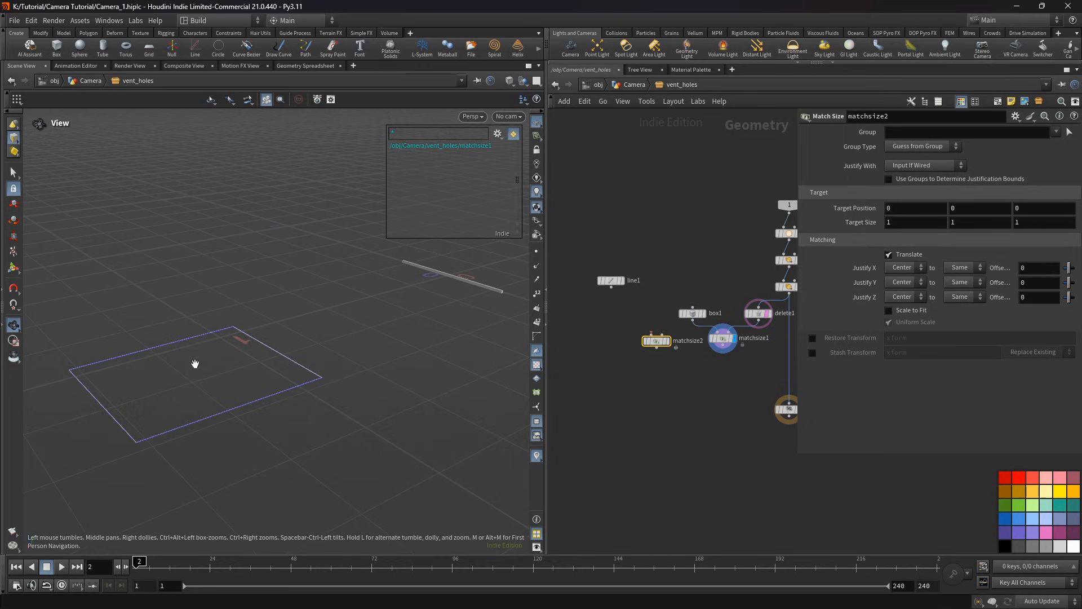
left_click_drag(112, 401, 107, 408)
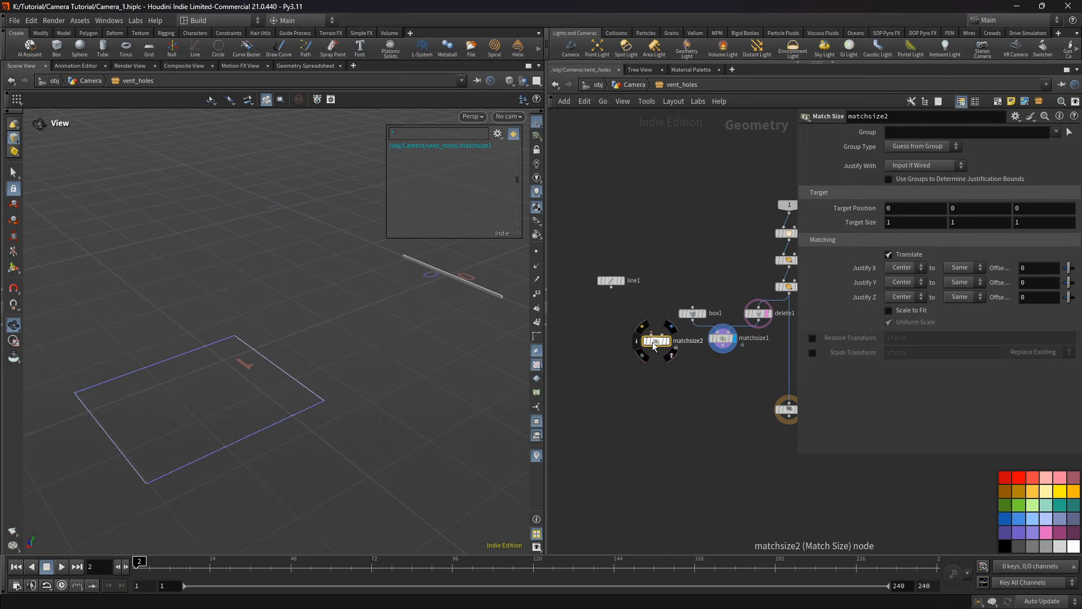
Step: Wire line1 into matchsize2's first input and delete1 into its second input
left_click_drag(655, 345, 632, 348)
left_click_drag(612, 287, 633, 354)
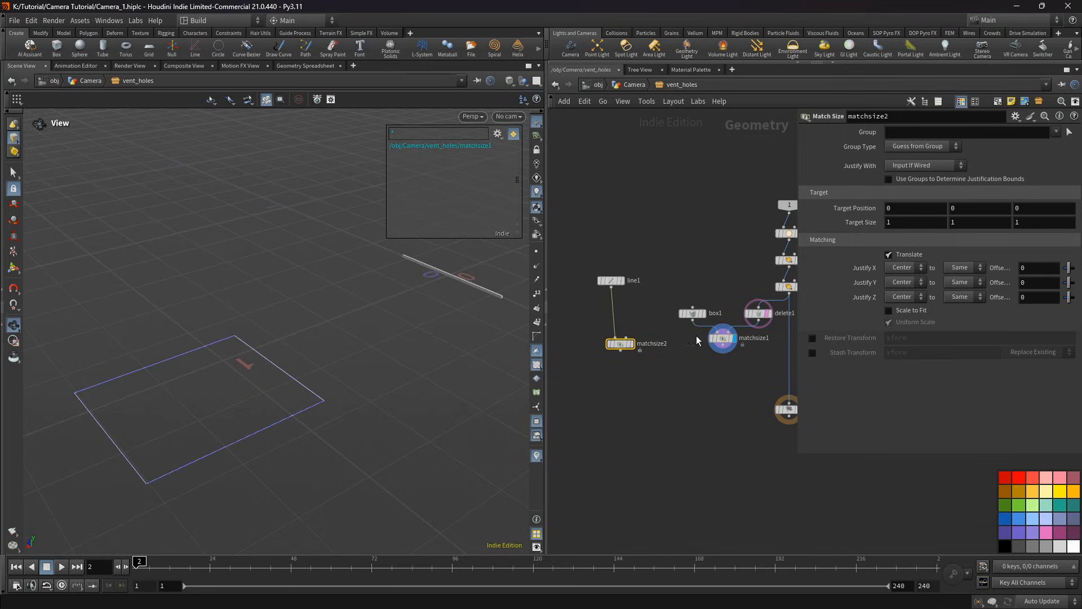
middle_click_drag(722, 273, 714, 271)
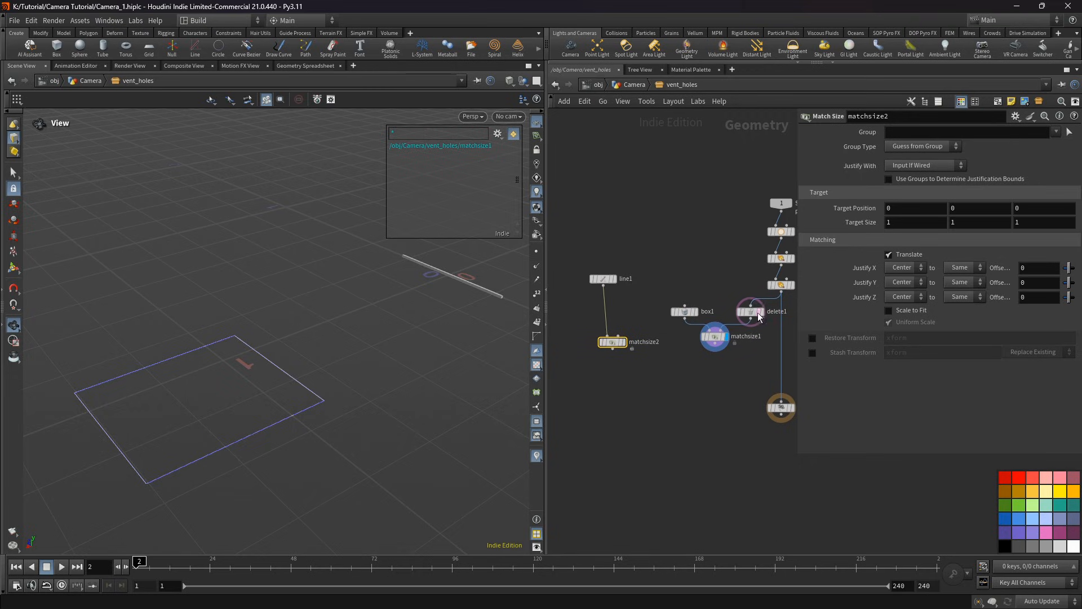
mouse_move(759, 317)
left_mouse_down()
mouse_move(685, 323)
mouse_move(743, 320)
left_mouse_up()
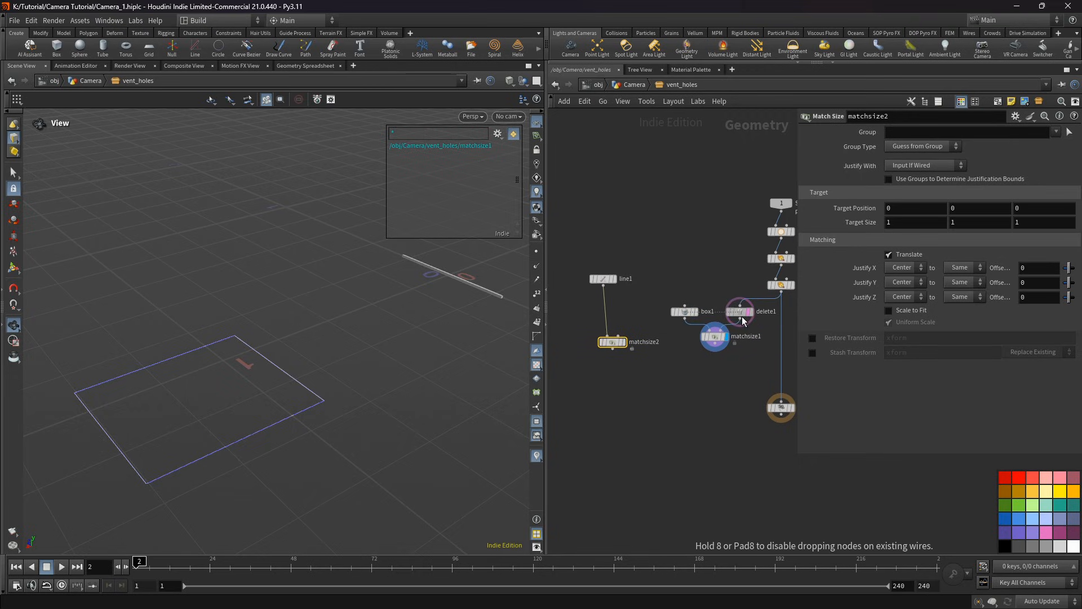
left_click(740, 320)
left_click(626, 338)
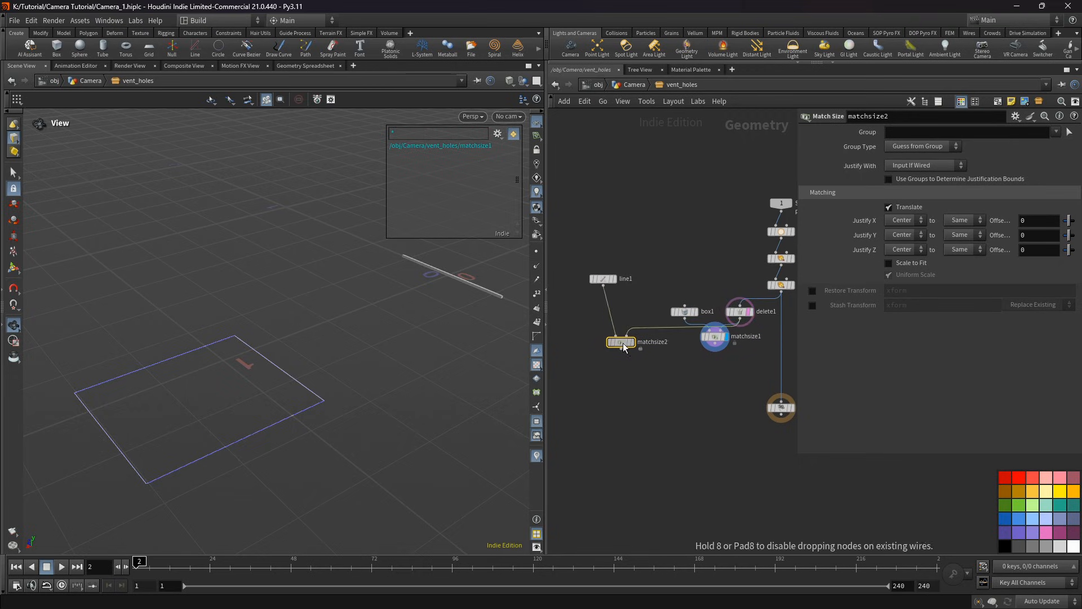
Step: Display matchsize2's result and move line1 down so it sits just above matchsize2
left_click_drag(623, 344, 625, 339)
left_click(635, 337)
left_click(632, 337)
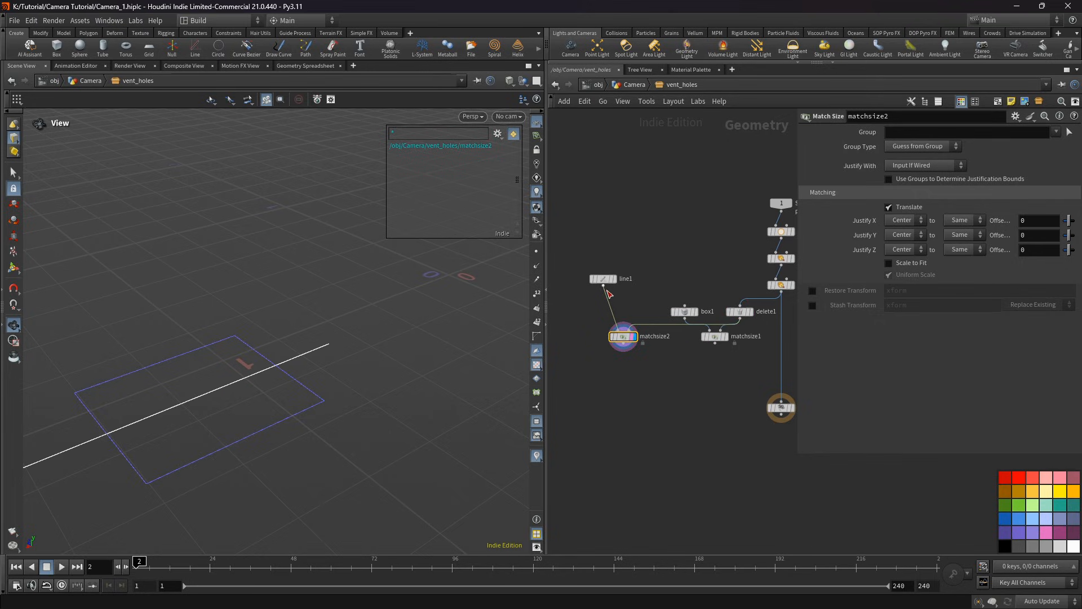
left_click_drag(604, 282, 586, 312)
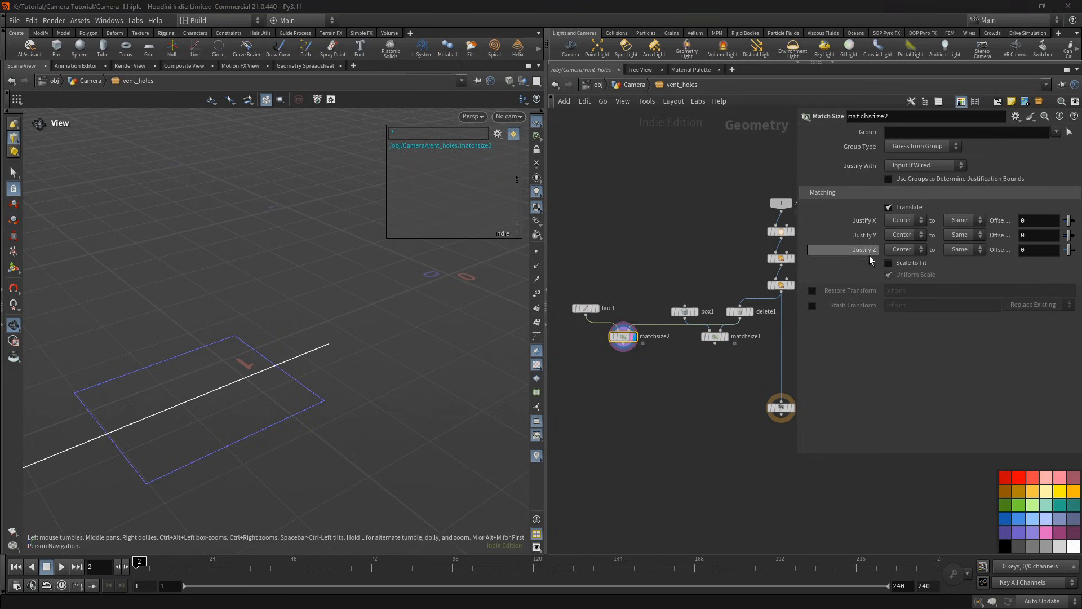
Step: Make matchsize2 scale the line to fit non-uniformly, along X only, without scaling Y or Z
left_click(890, 262)
left_click(906, 287)
left_click(906, 311)
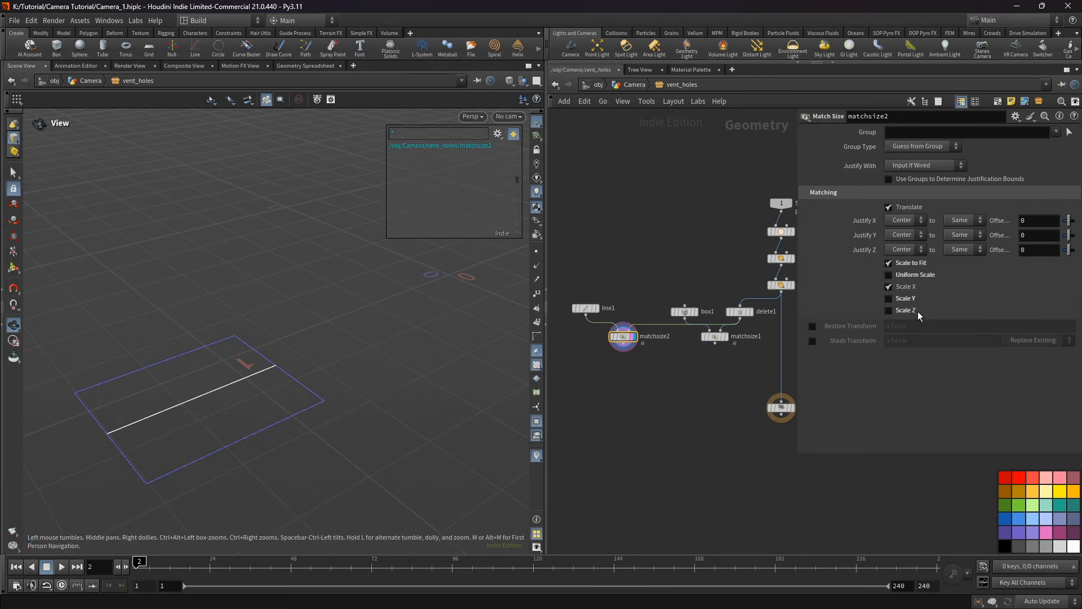
left_click_drag(75, 372, 204, 348)
middle_click_drag(204, 348, 224, 348)
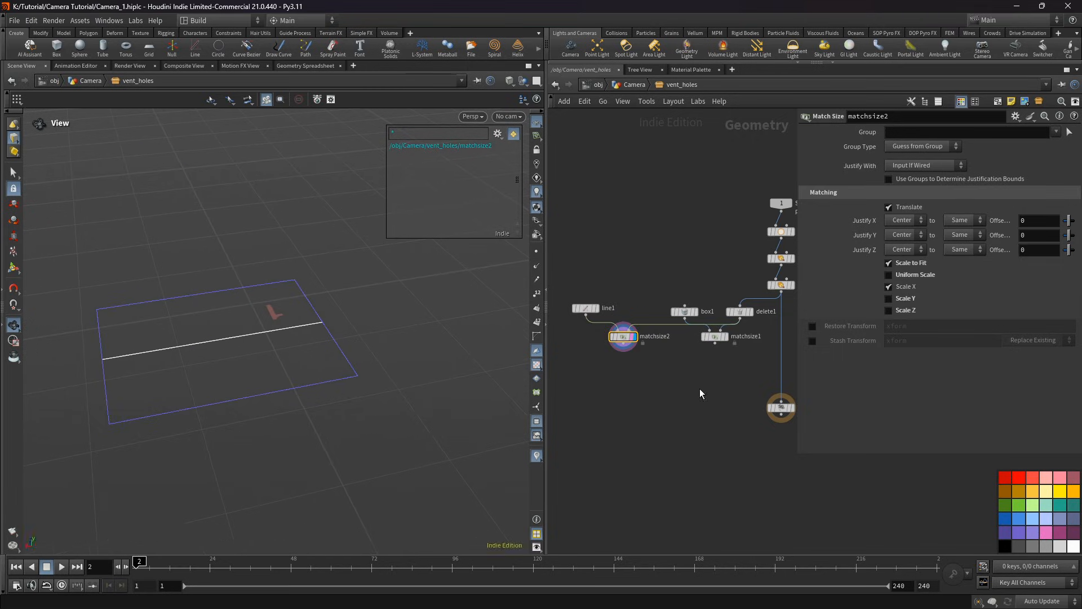
Step: Add a Resample node after matchsize2, display it, and show the point numbers in the viewport
key("Tab")
type("res")
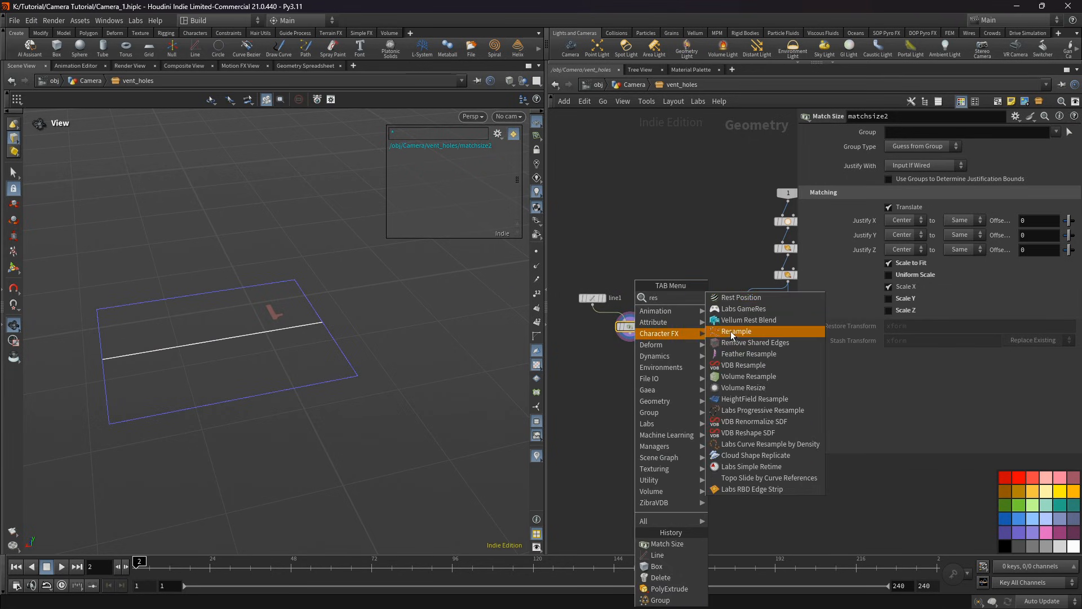
left_click(731, 330)
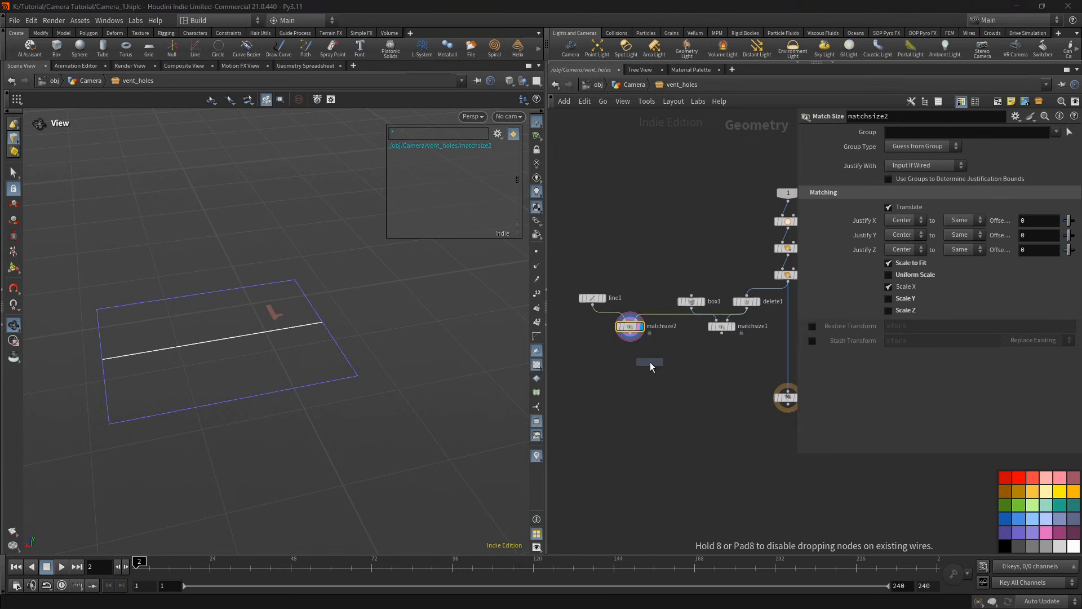
left_click(630, 359)
left_click_drag(345, 307, 327, 347)
left_click(537, 293)
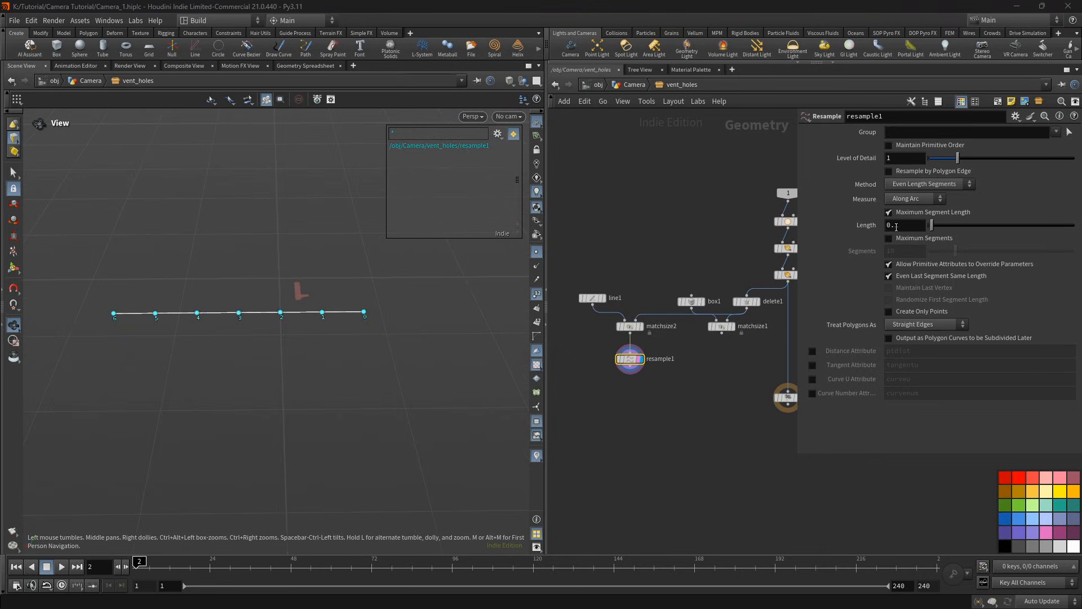
Step: Set resample1's maximum segment length to 0.018
left_click(897, 226)
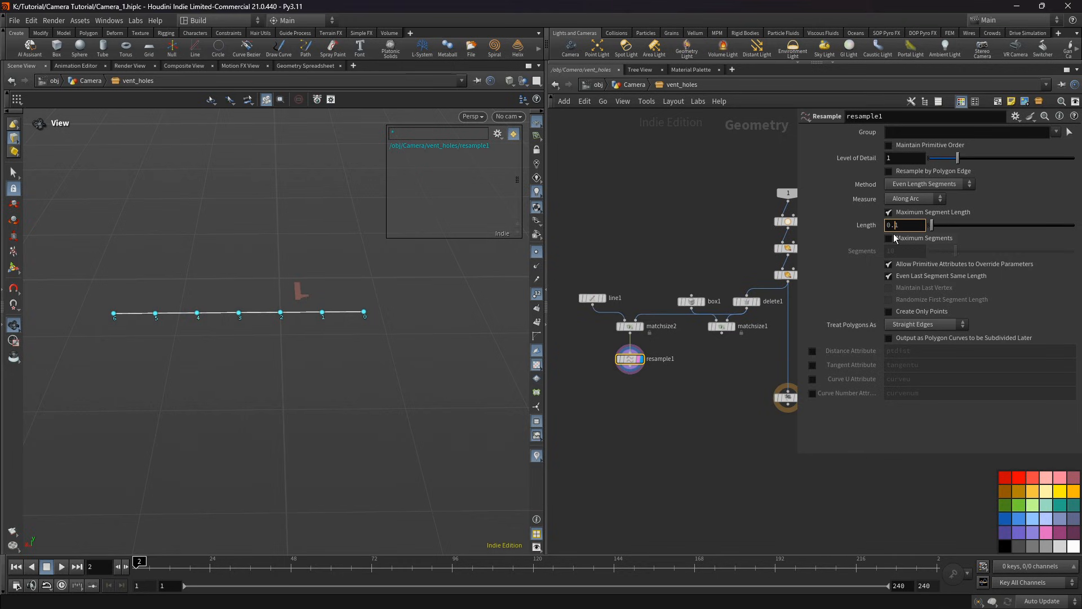
type("018")
key("Return")
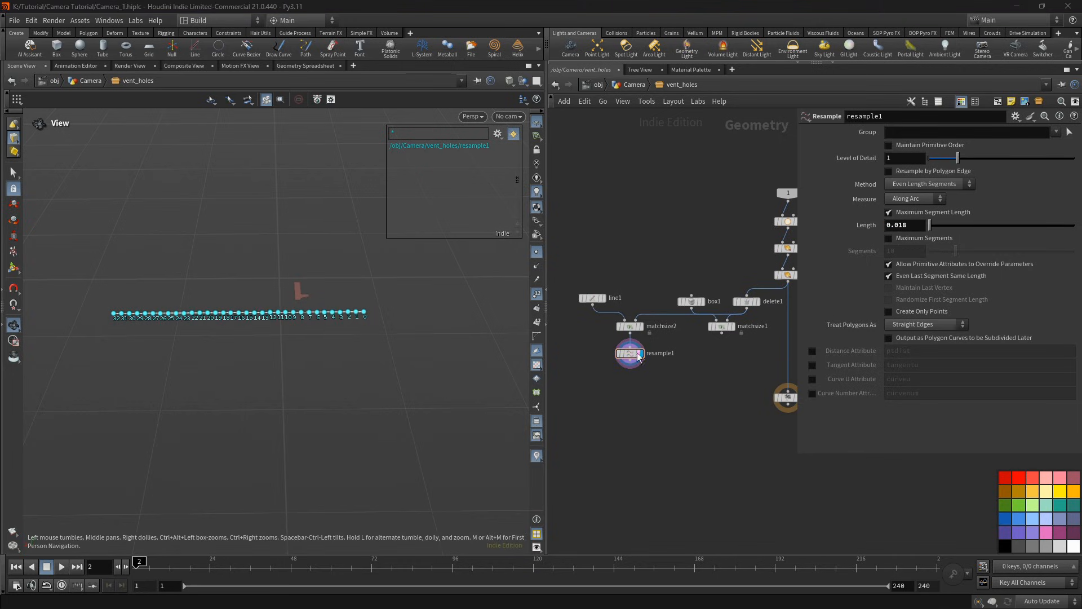
middle_click_drag(605, 376, 609, 368)
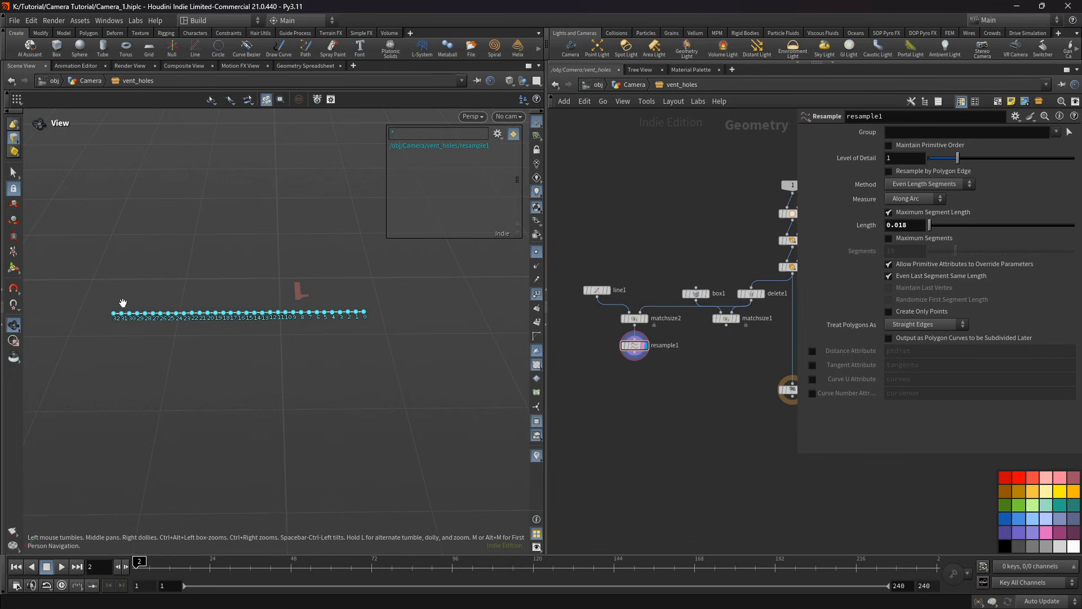
Step: Add a Group Expression node after resample1 and display it
key("Tab")
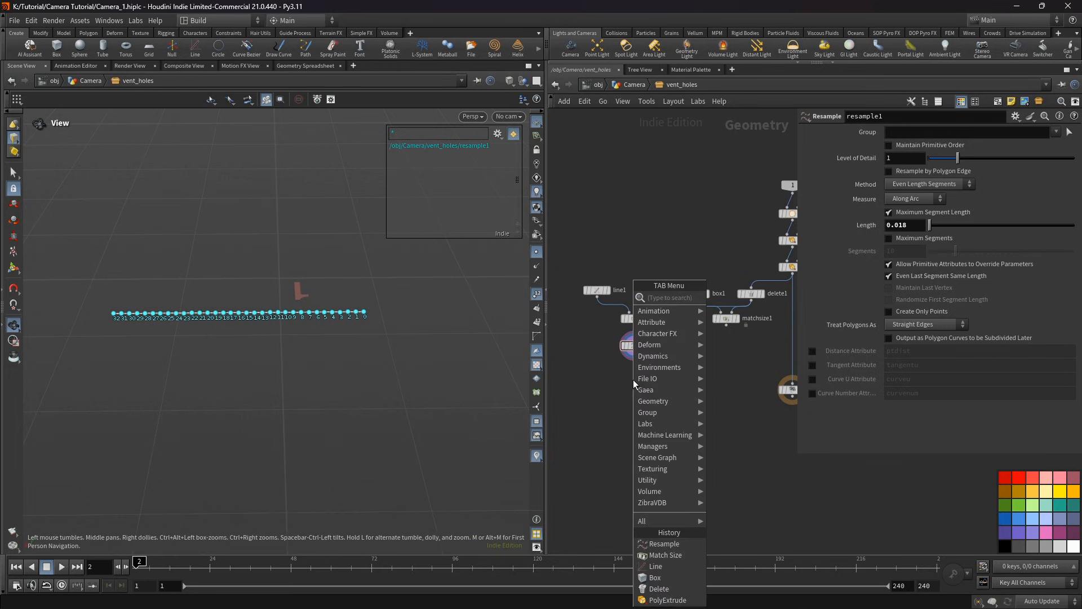
type("gre")
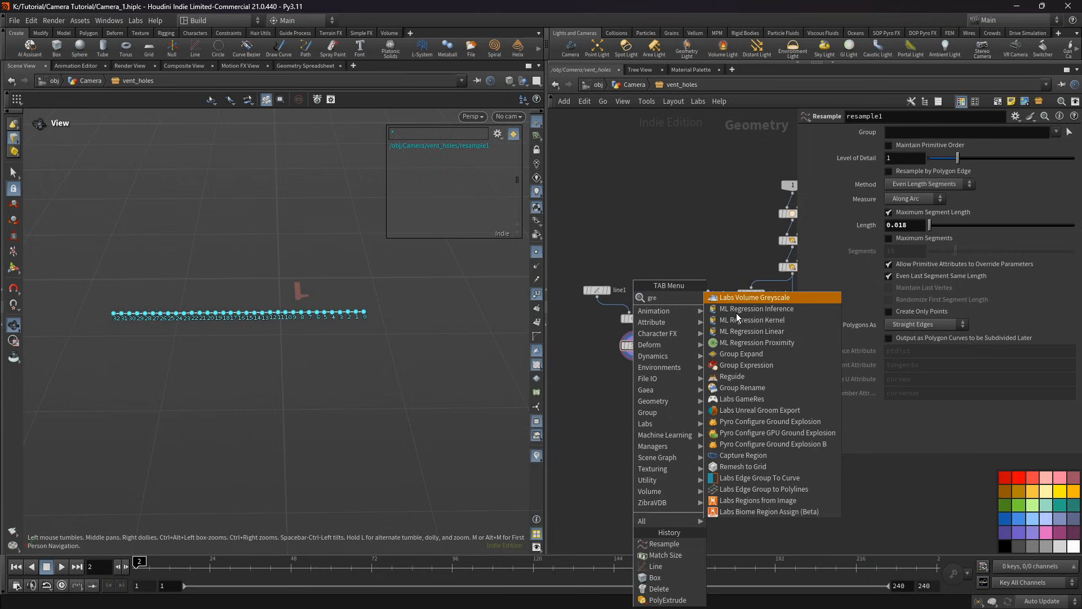
left_click(747, 365)
left_click(637, 373)
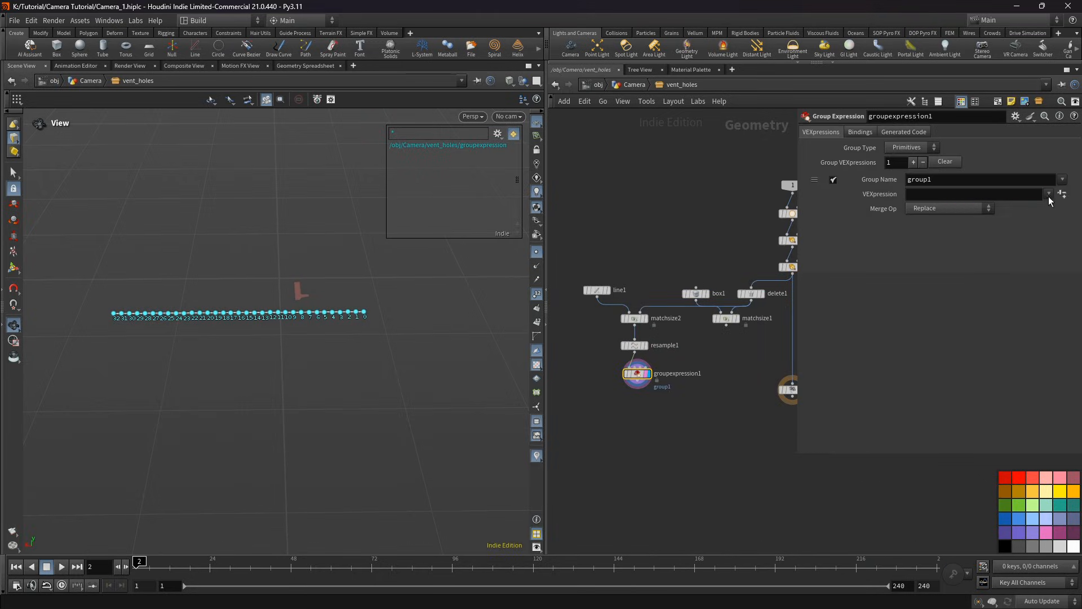
Step: Group the line's two end points in groupexpression1 with the Point Valence preset, Valence 1 and group type Points
left_click(1048, 194)
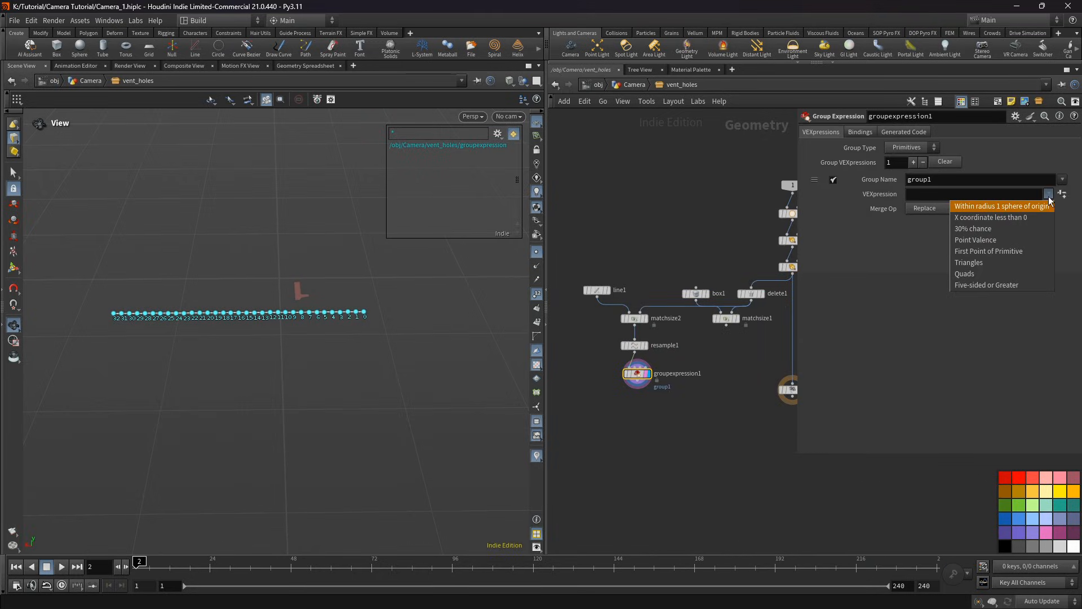
left_click(1024, 240)
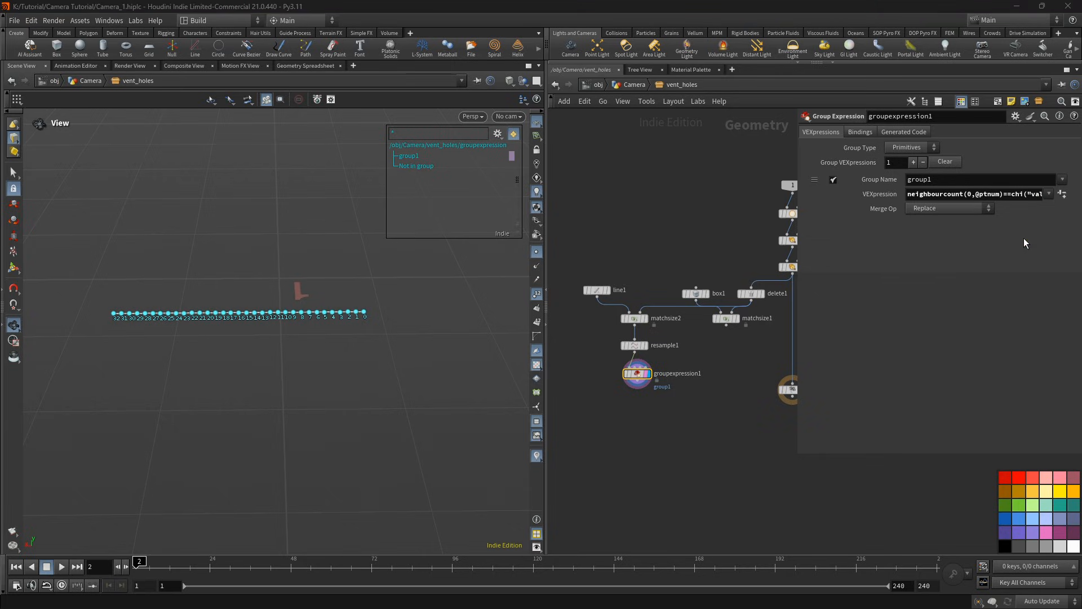
left_click(1063, 195)
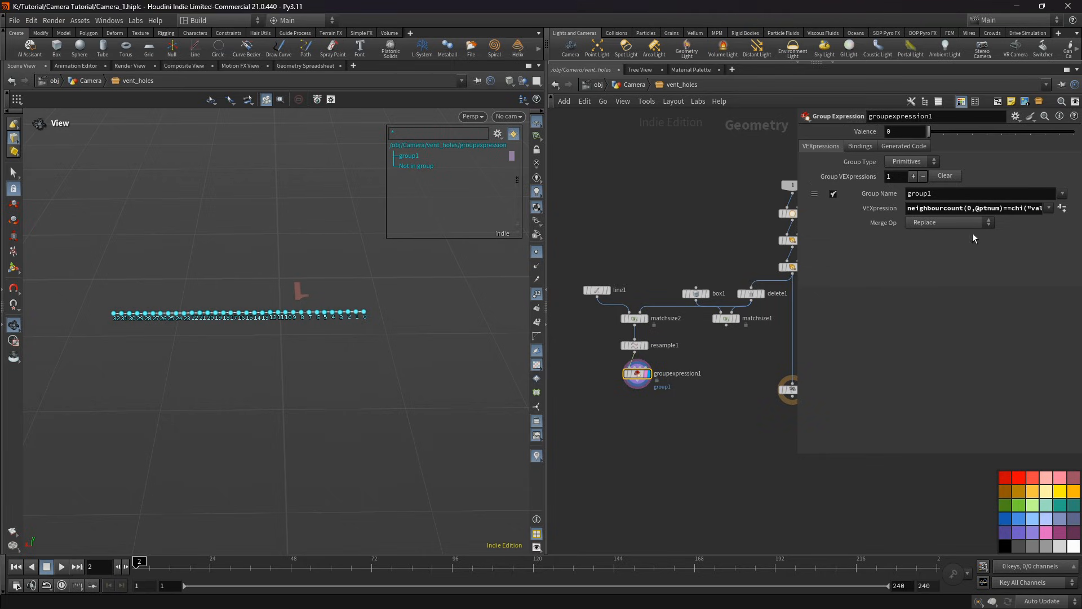
mouse_move(940, 133)
left_mouse_down()
mouse_move(952, 134)
mouse_move(944, 132)
left_mouse_up()
left_click(898, 183)
left_click_drag(237, 307, 287, 371)
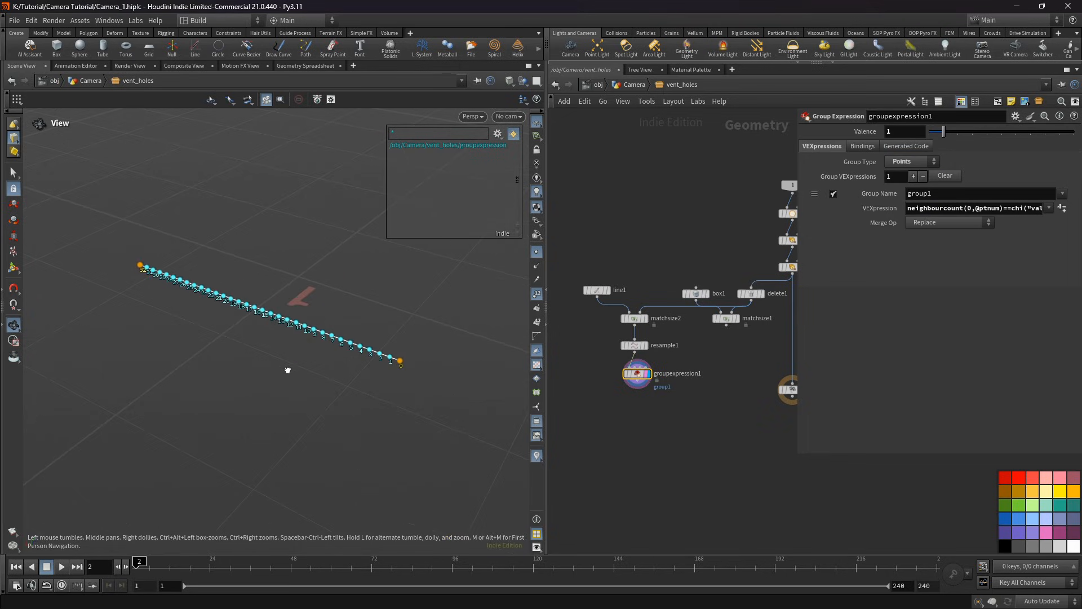
Step: Align groupexpression1 below resample1 and name its group "delete"
left_click_drag(637, 374, 635, 373)
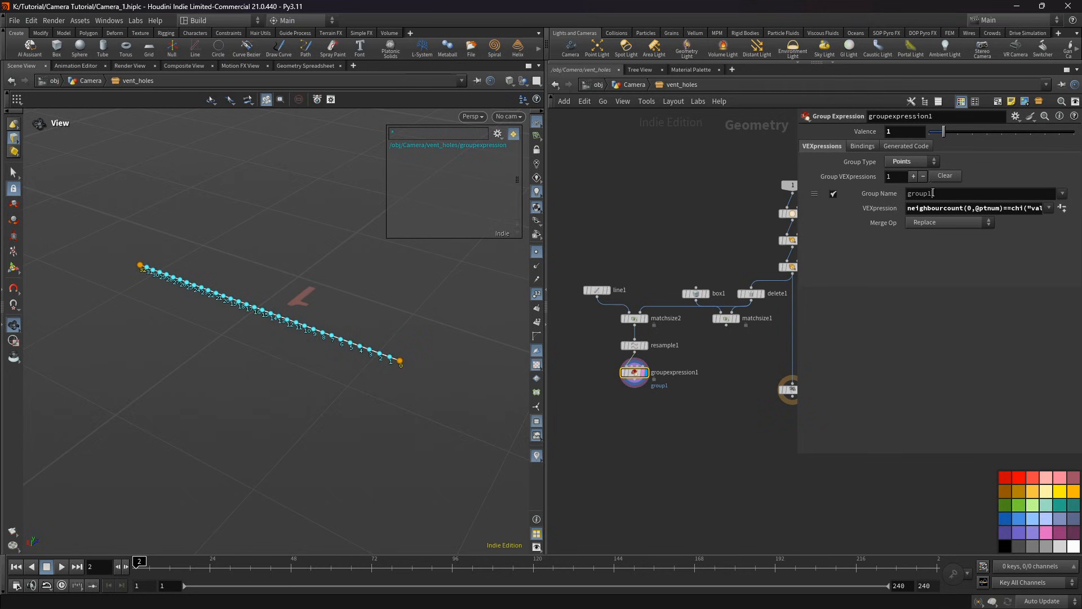
type("dela")
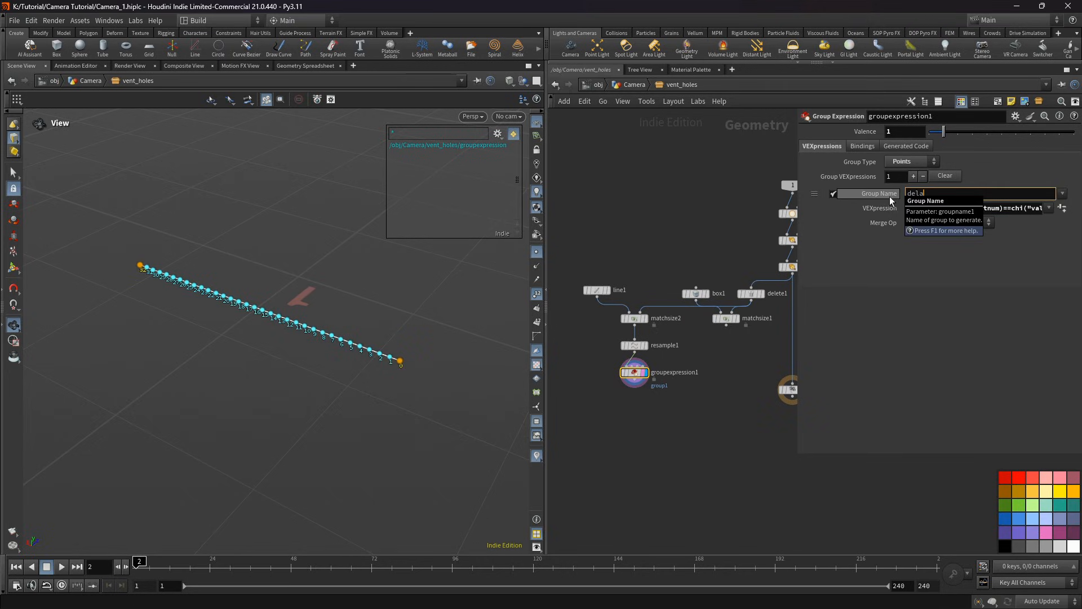
type("te")
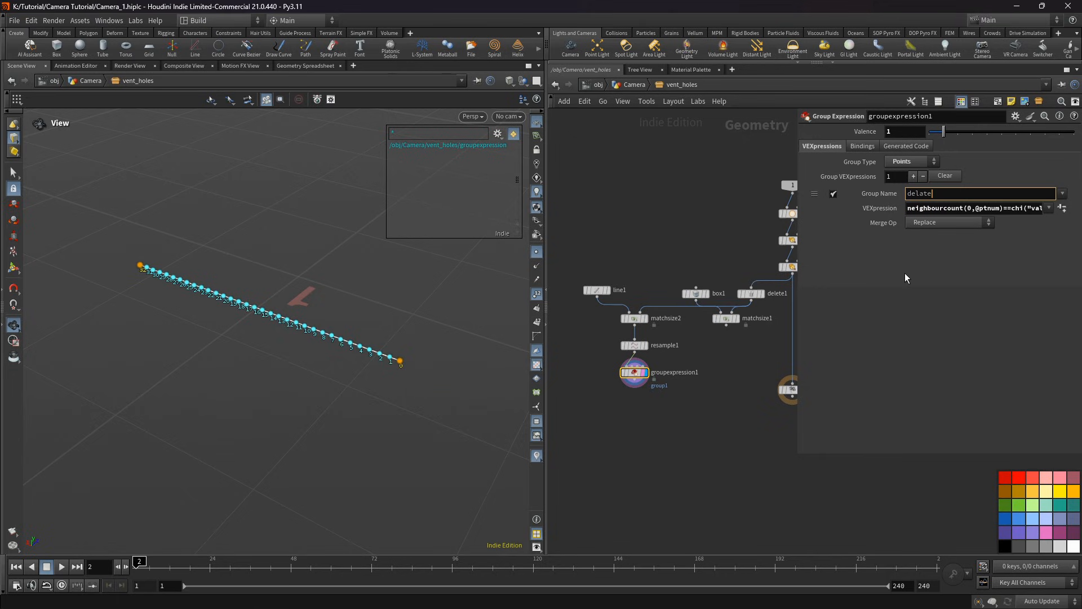
key("Left")
key("Left")
key("BackSpace")
type("e")
key("Return")
Step: Add a Delete node directly below groupexpression1
key("Tab")
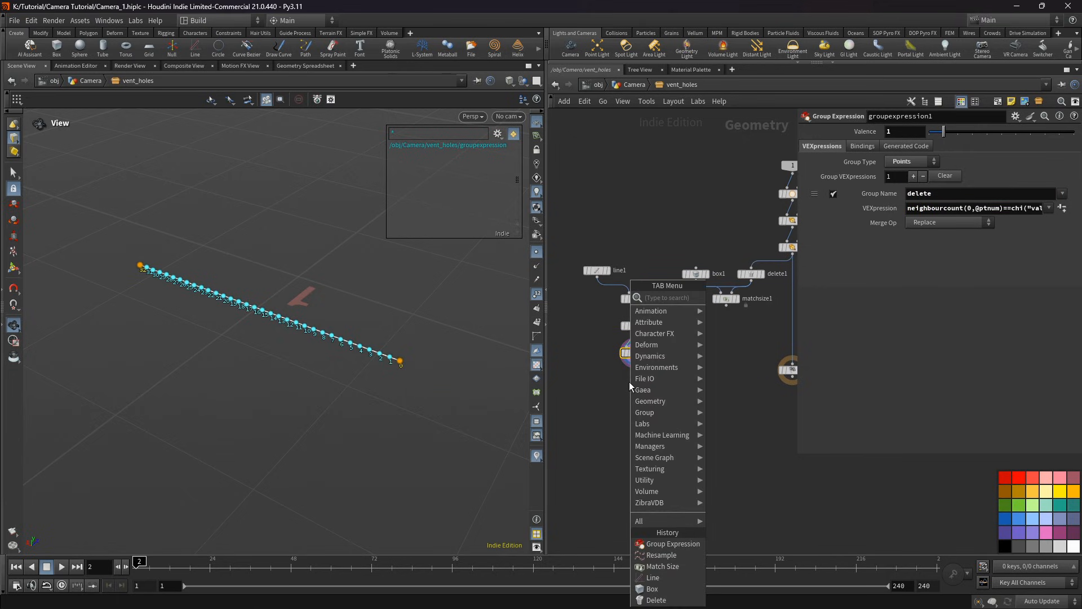
type("del")
key("Return")
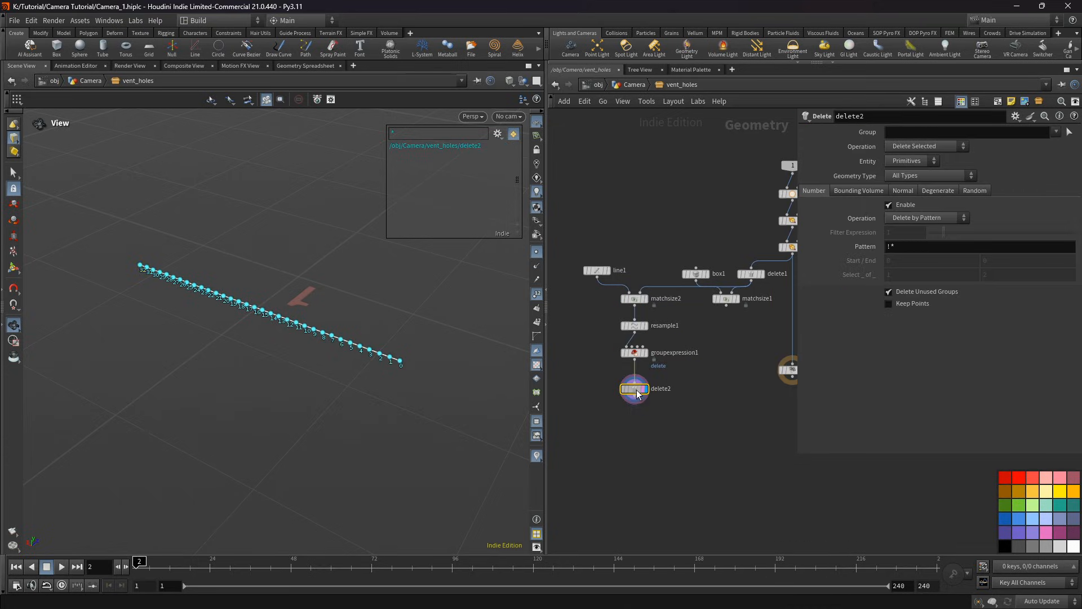
left_click(636, 384)
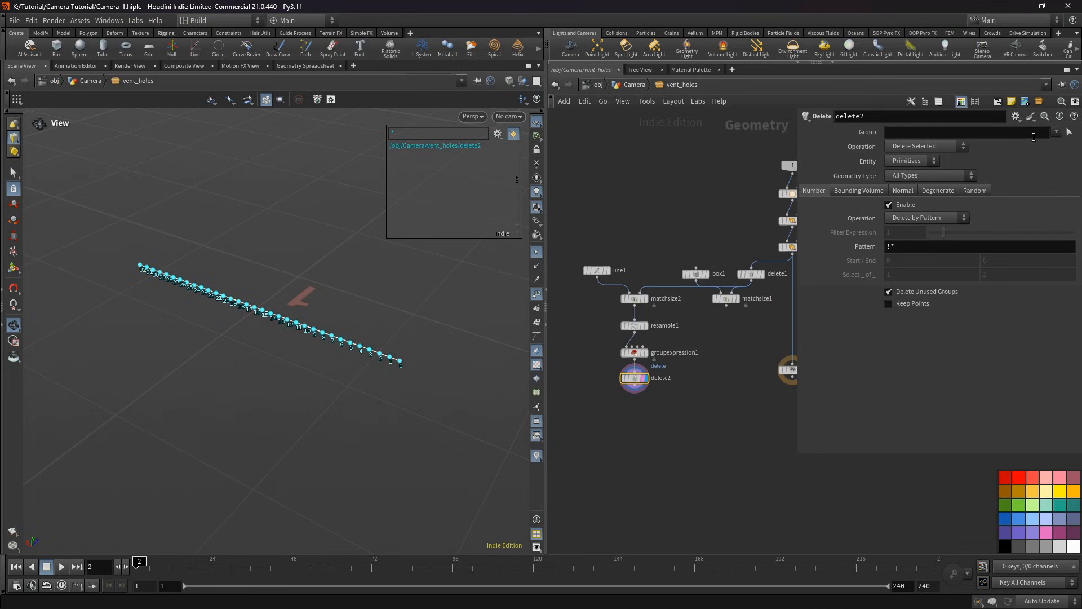
Step: Set delete2 to remove the "delete" group with Points as the entity
left_click(1056, 132)
left_click(1024, 153)
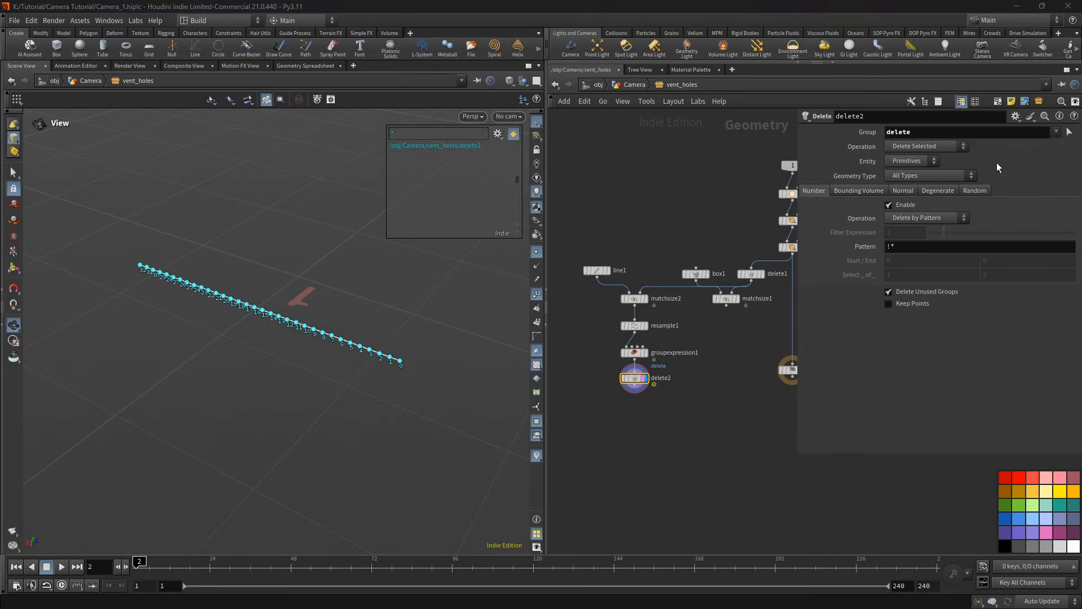
left_click(932, 163)
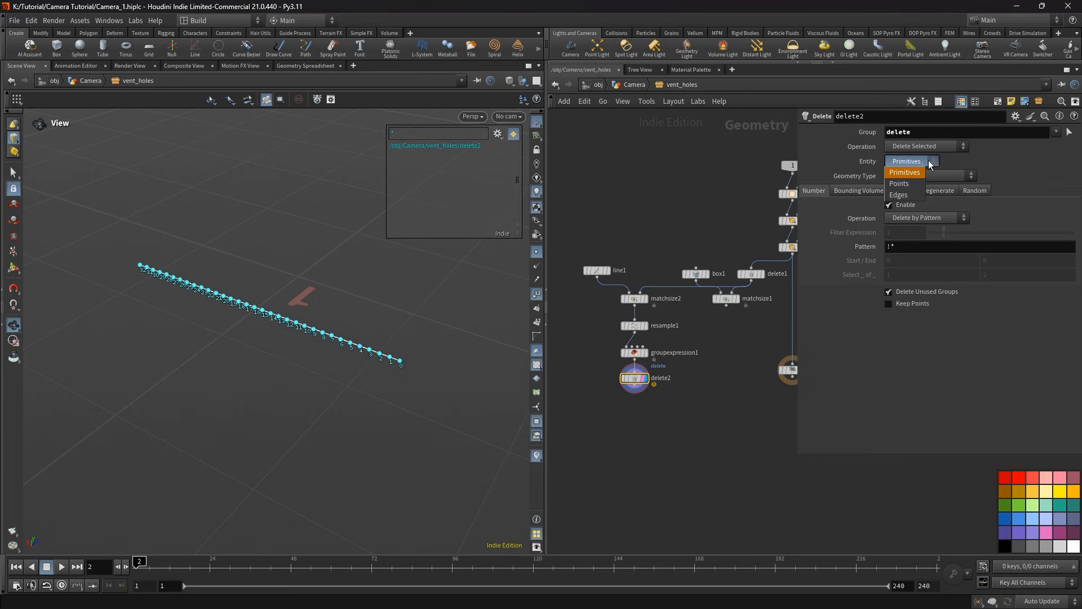
left_click(915, 184)
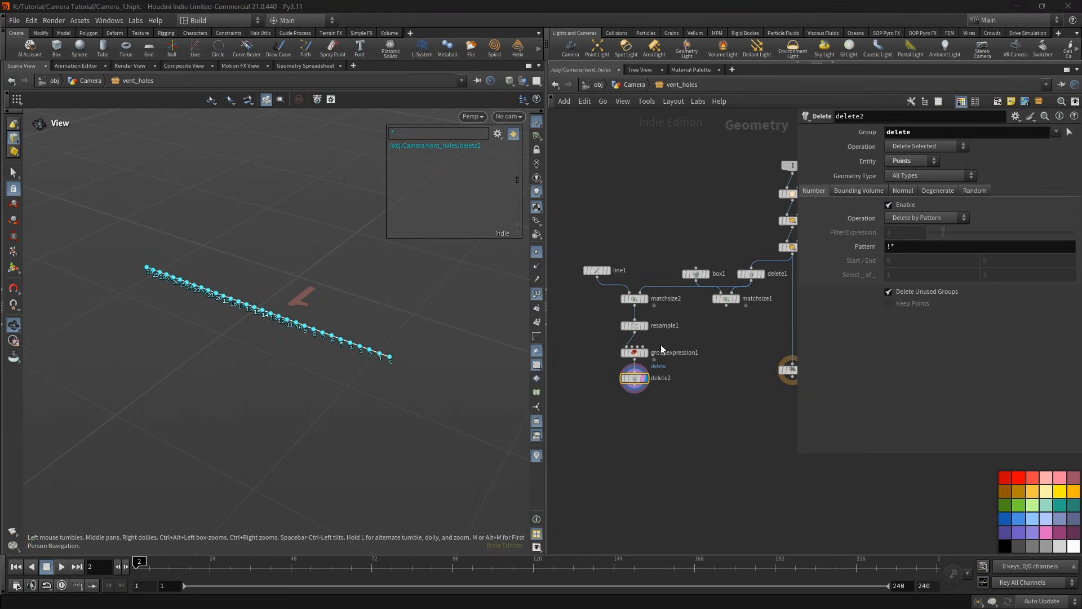
Step: Template groupexpression1 and compare the original line's ends with delete2's result
left_click(643, 352)
scroll(412, 367, "up", 2)
left_click_drag(412, 367, 404, 368)
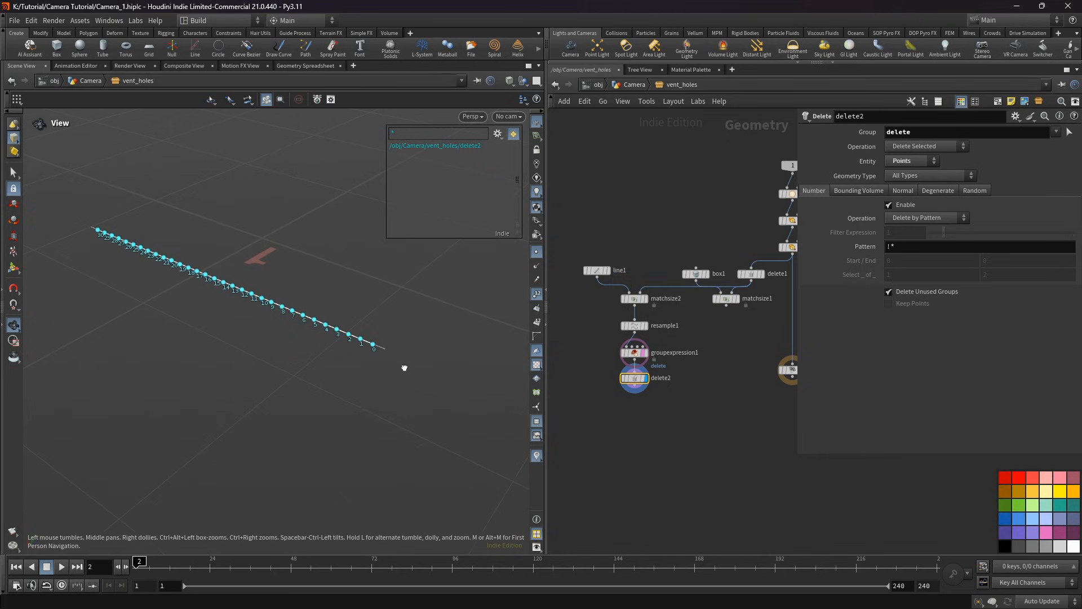
middle_click_drag(396, 367, 405, 377)
Step: Add a Copy to Points node that copies matchsize1's bar onto delete2's points, and display the result
middle_click_drag(628, 403, 611, 395)
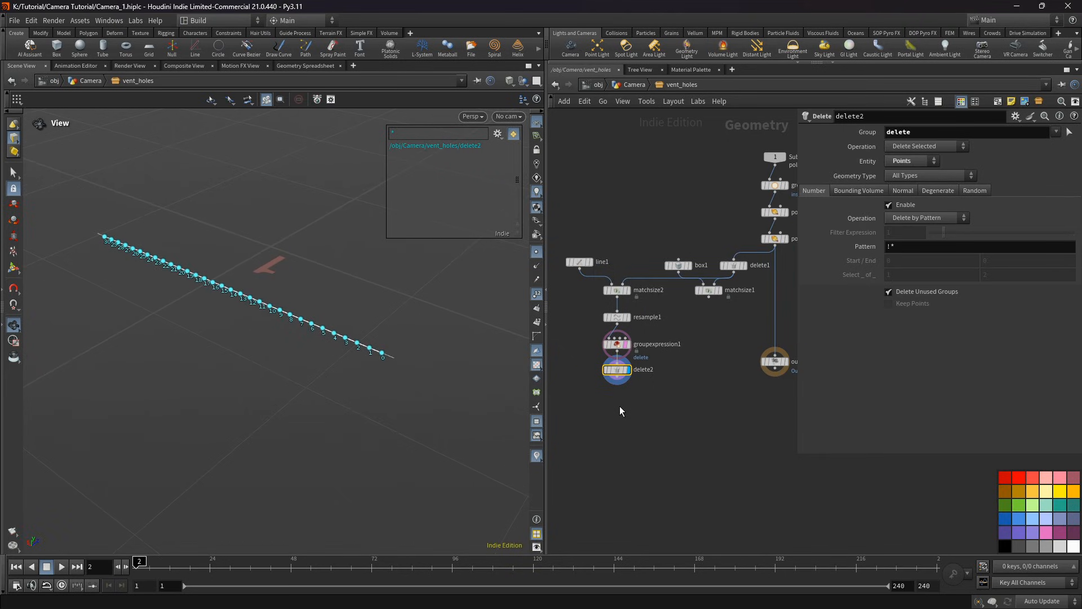
key("Tab")
key("Tab")
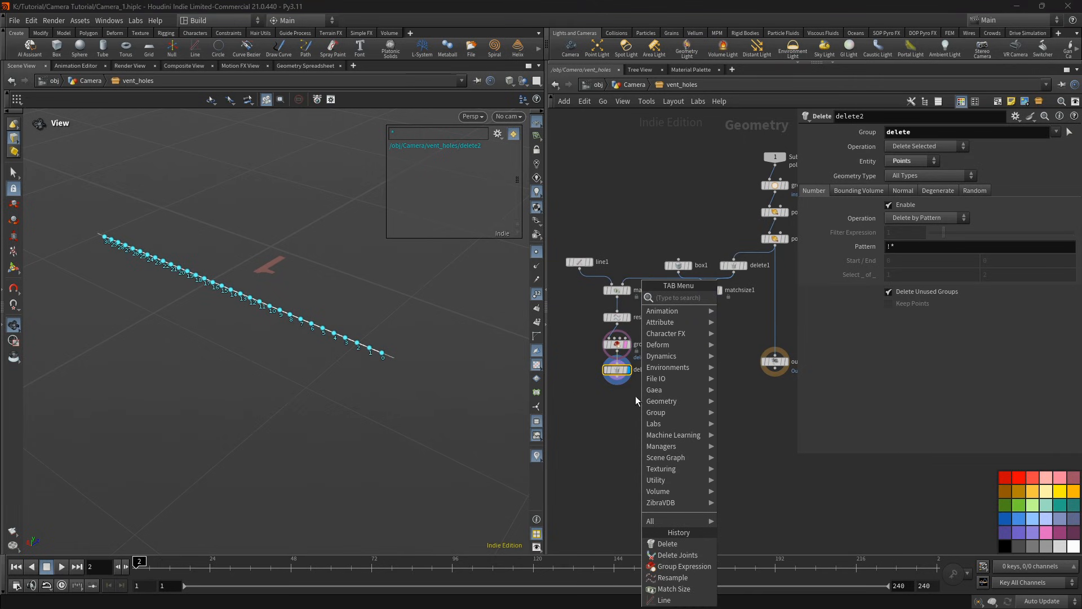
type("cop")
left_click(752, 354)
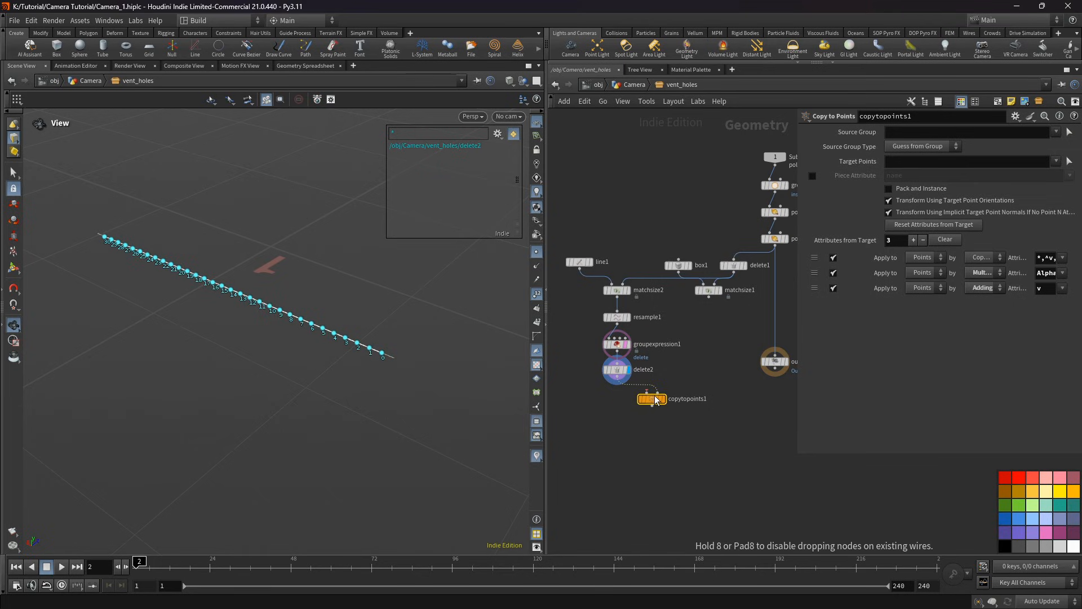
left_click(657, 400)
left_click_drag(709, 298, 669, 396)
left_click(675, 397)
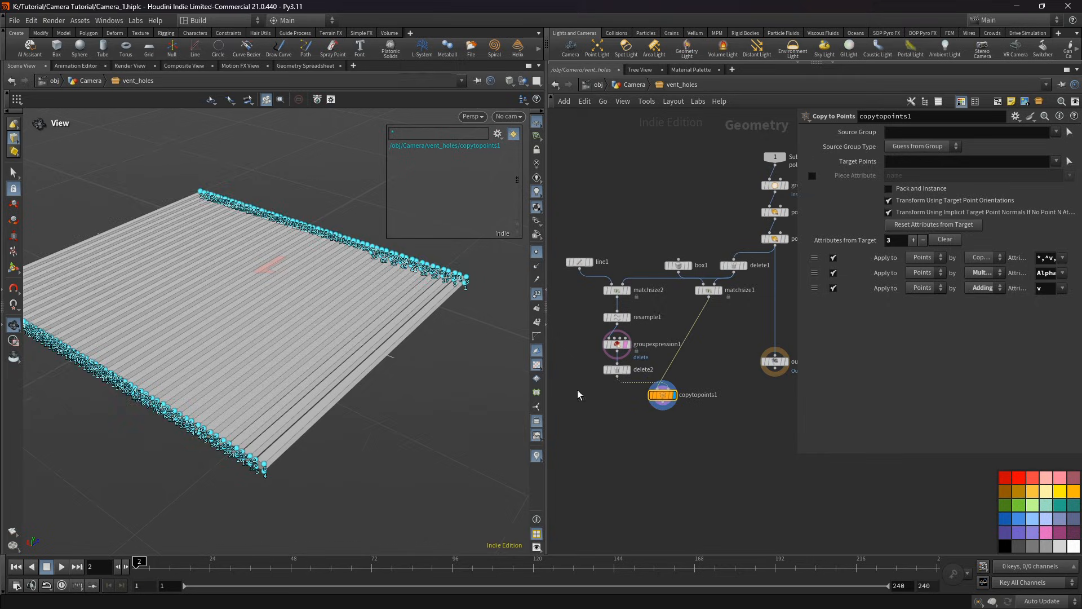
left_click_drag(361, 351, 336, 358)
Step: Move output0 further down the network and add a Boolean node beside copytopoints1
middle_click_drag(731, 345, 681, 346)
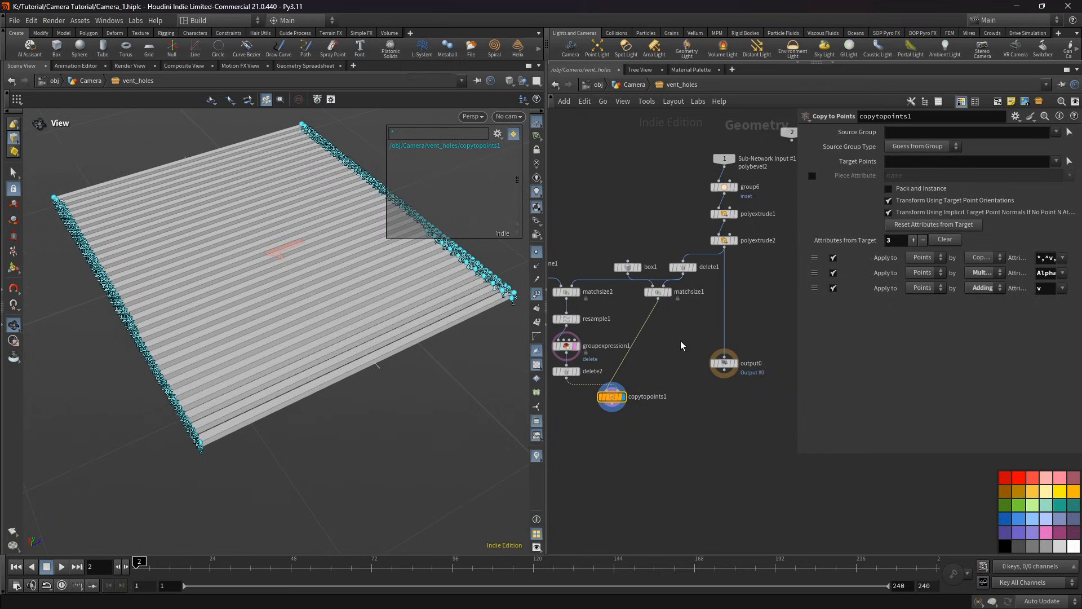
left_click_drag(727, 369, 727, 465)
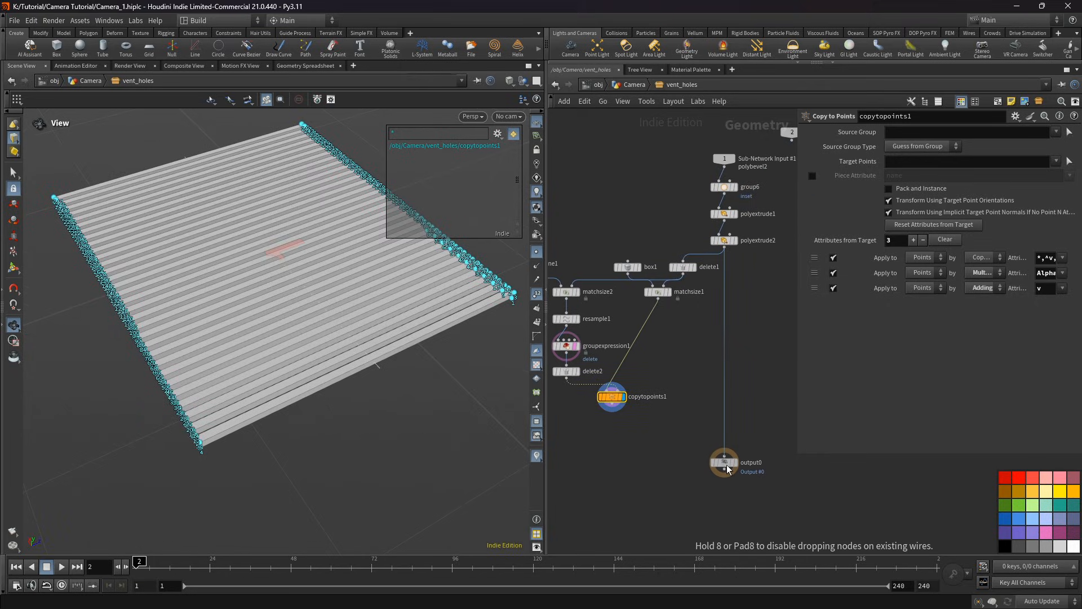
key("Tab")
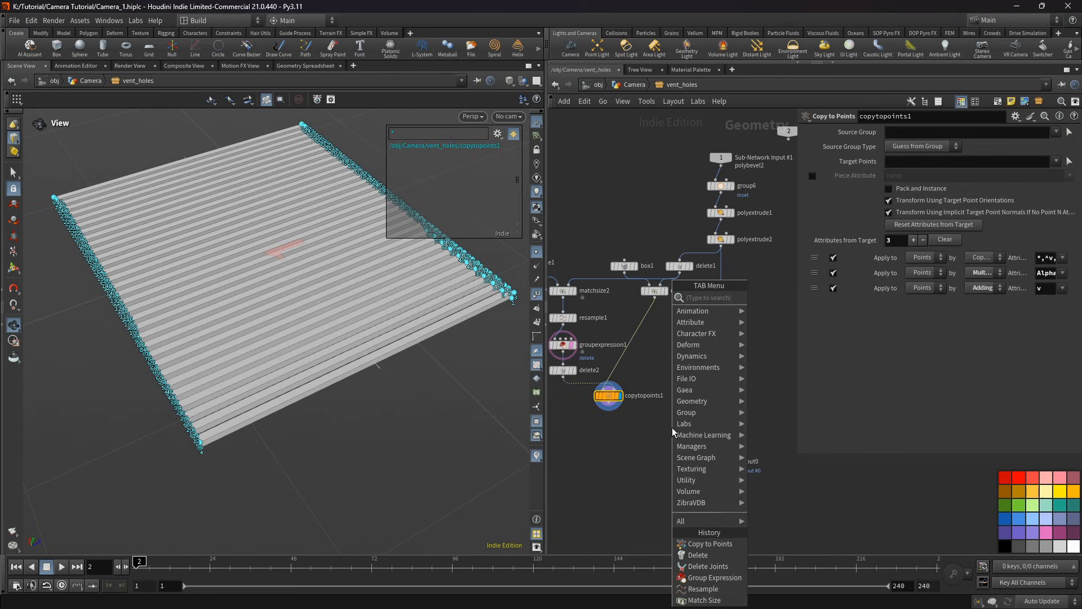
type("boo")
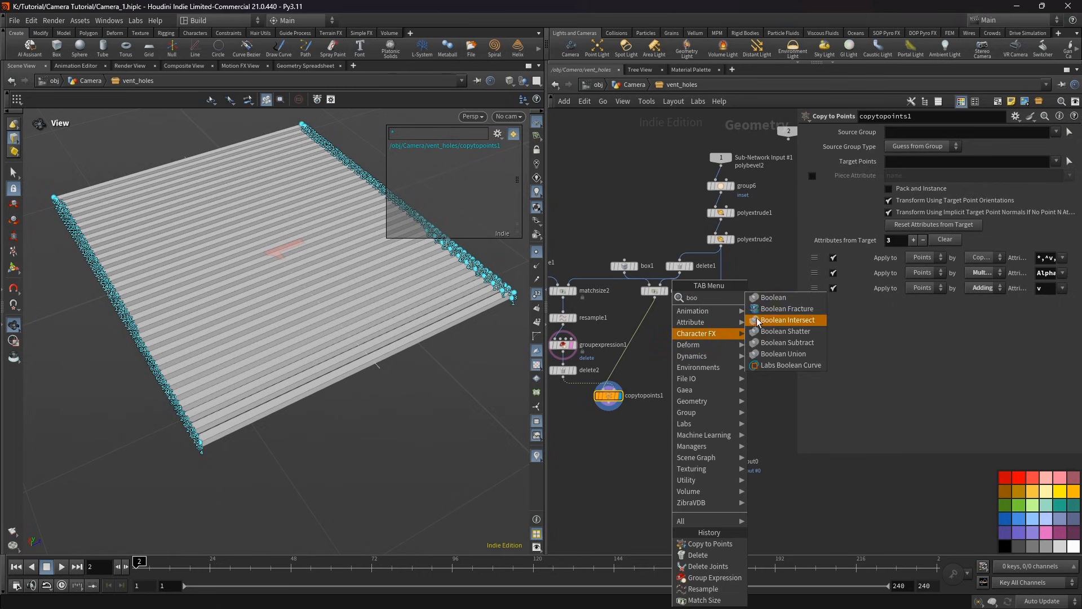
left_click(770, 300)
left_click(690, 414)
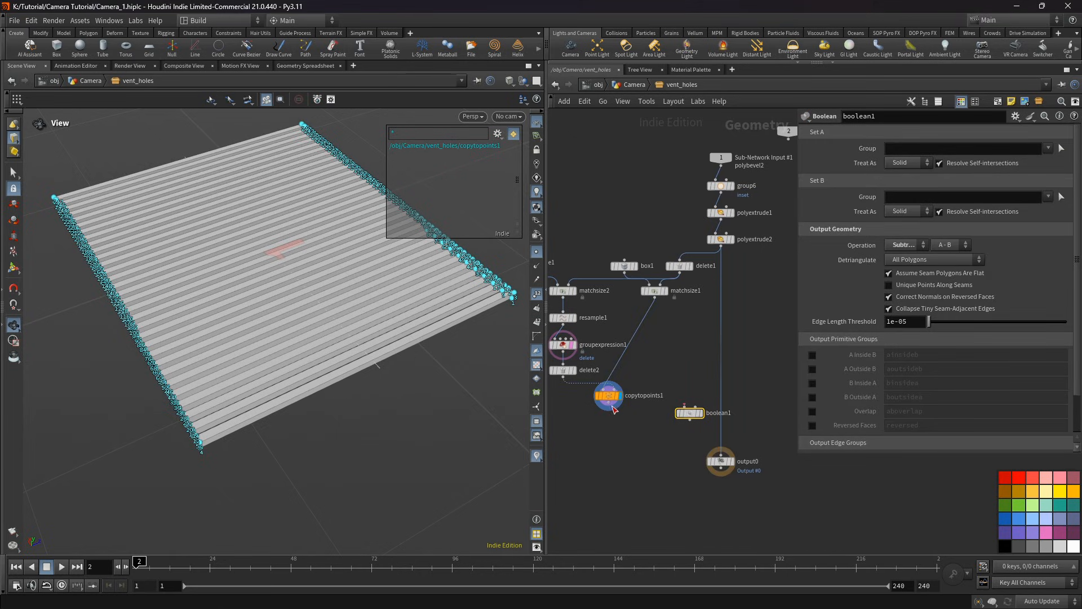
Step: Wire polyextrude2 into boolean1's first input and copytopoints1 into its second, and display the Boolean result
left_click_drag(609, 404, 692, 426)
scroll(637, 431, "up", 2)
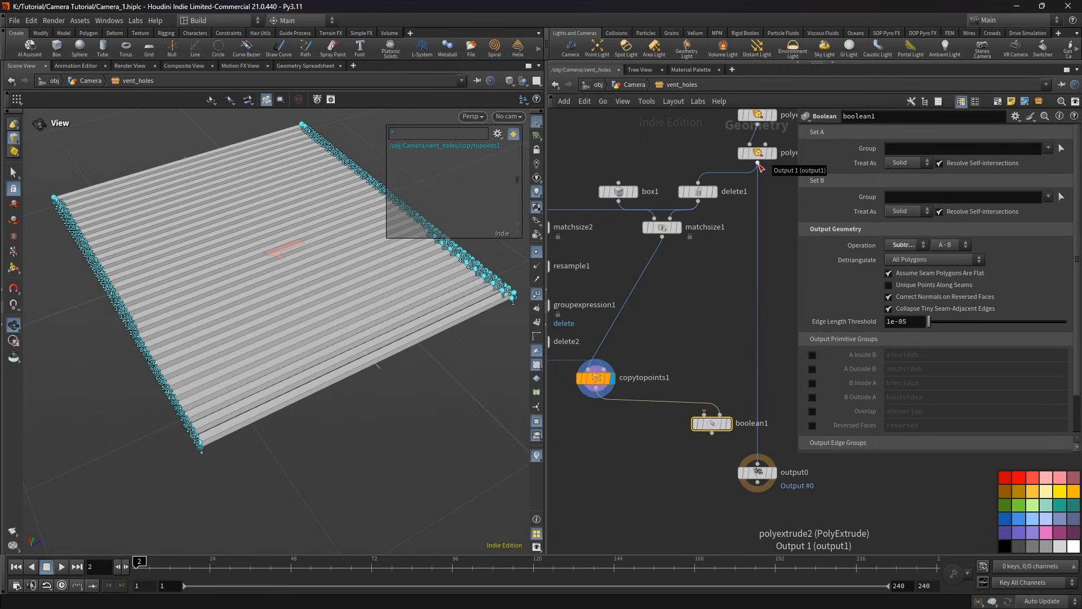
left_click(721, 246)
left_click(704, 414)
left_click(728, 424)
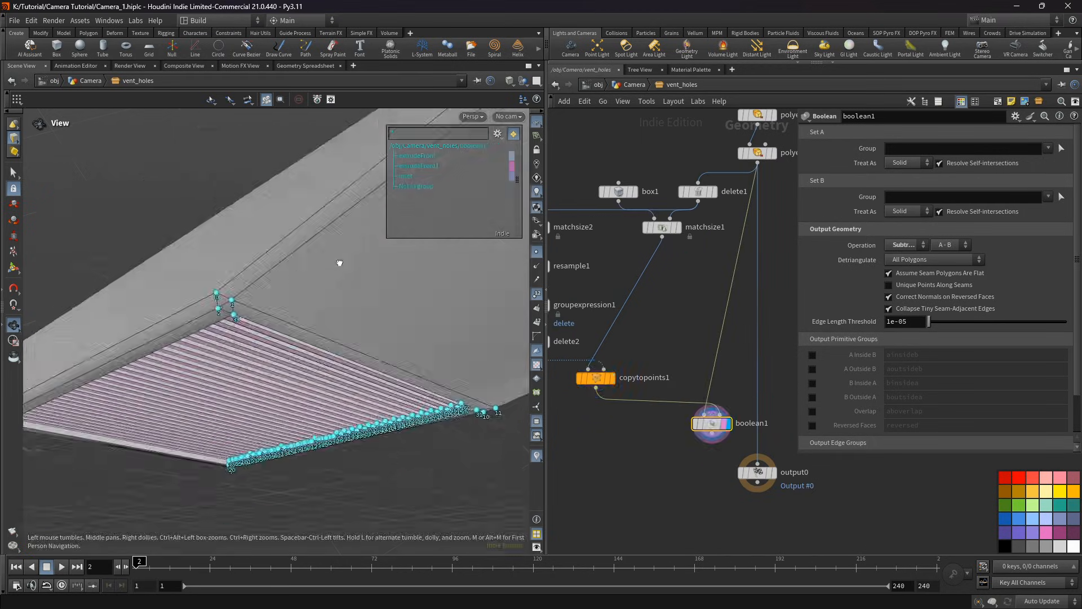
Step: Examine the slats cut into the recessed face up close and turn off the viewport's point display
scroll(299, 307, "up", 3)
left_click_drag(305, 302, 358, 286)
scroll(331, 301, "up", 3)
scroll(434, 309, "up", 2)
scroll(475, 270, "down", 3)
left_click(537, 296)
Step: Set resample1's Length to 0.018 to change the vent bar spacing
middle_click_drag(581, 265, 718, 277)
left_click(668, 276)
middle_click_drag(914, 227, 925, 257)
left_click(699, 403)
scroll(699, 405, "down", 4)
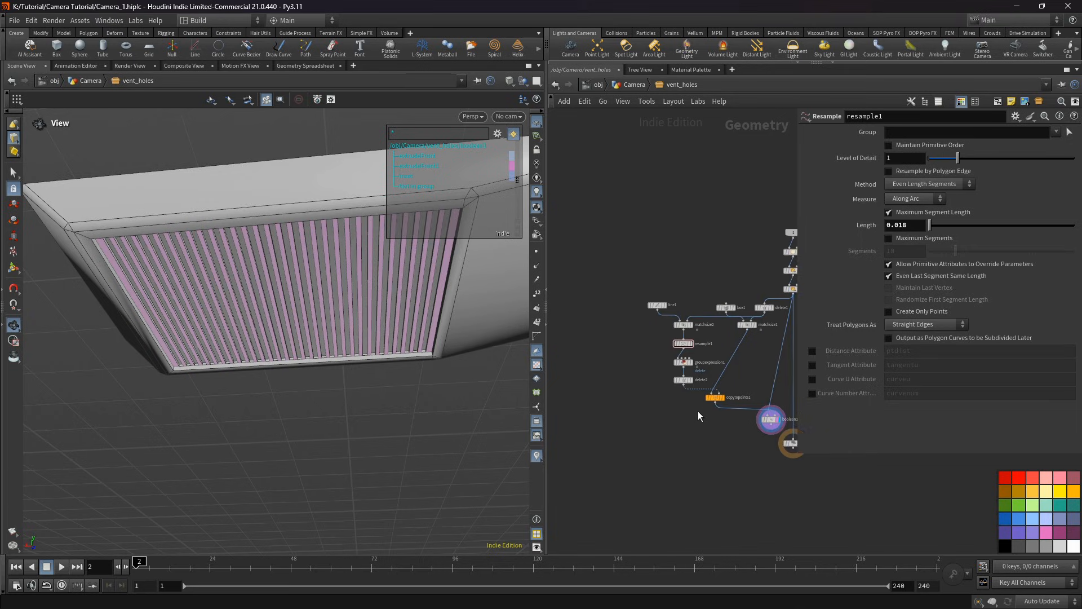
Step: Feed boolean1 into output0, display output0, and return to the parent Camera network
middle_click_drag(698, 411, 626, 389)
scroll(714, 403, "up", 2)
left_click_drag(691, 402, 691, 429)
scroll(705, 430, "up", 3)
left_click(705, 432)
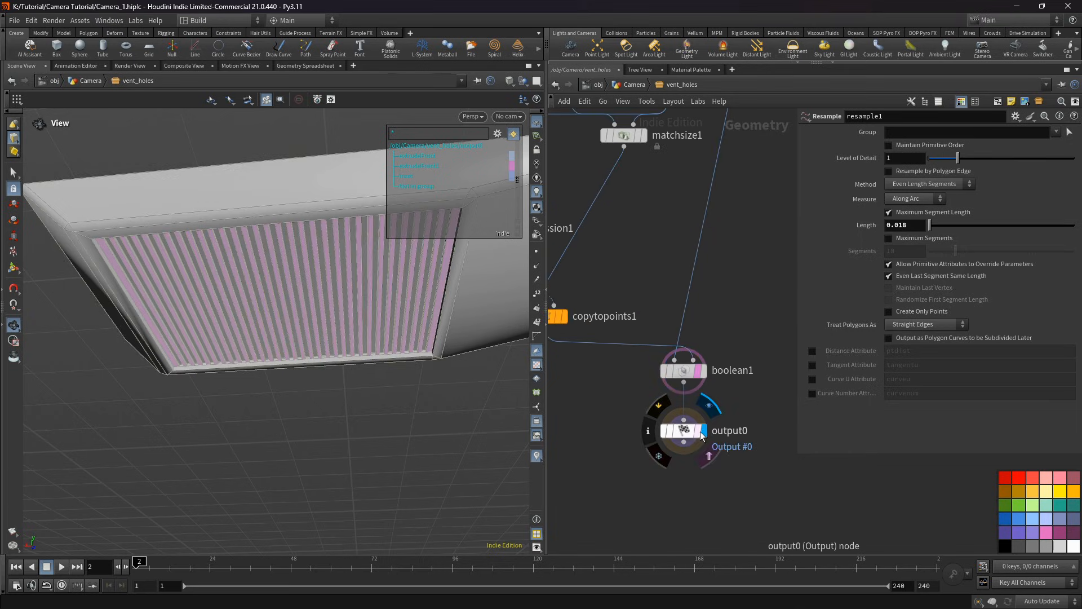
left_click(699, 432)
left_click(685, 431)
scroll(765, 272, "down", 4)
key("u")
scroll(292, 329, "down", 4)
left_click_drag(293, 329, 327, 327)
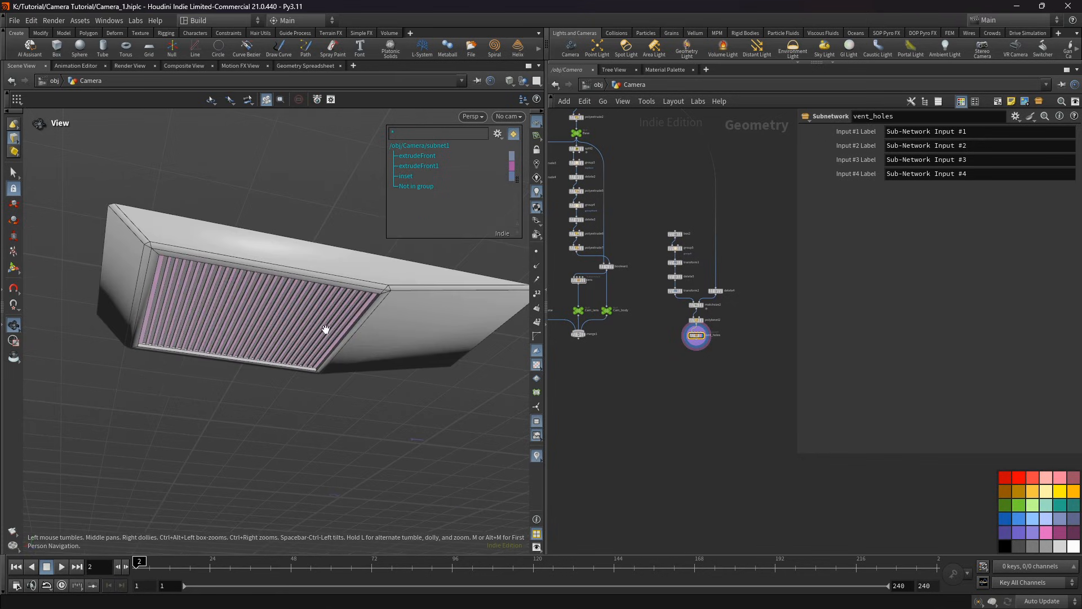
Step: Duplicate the Cam_body null and wire the copy directly below the vent_holes subnetwork
middle_click_drag(649, 281, 635, 306)
left_click_drag(635, 252, 699, 376)
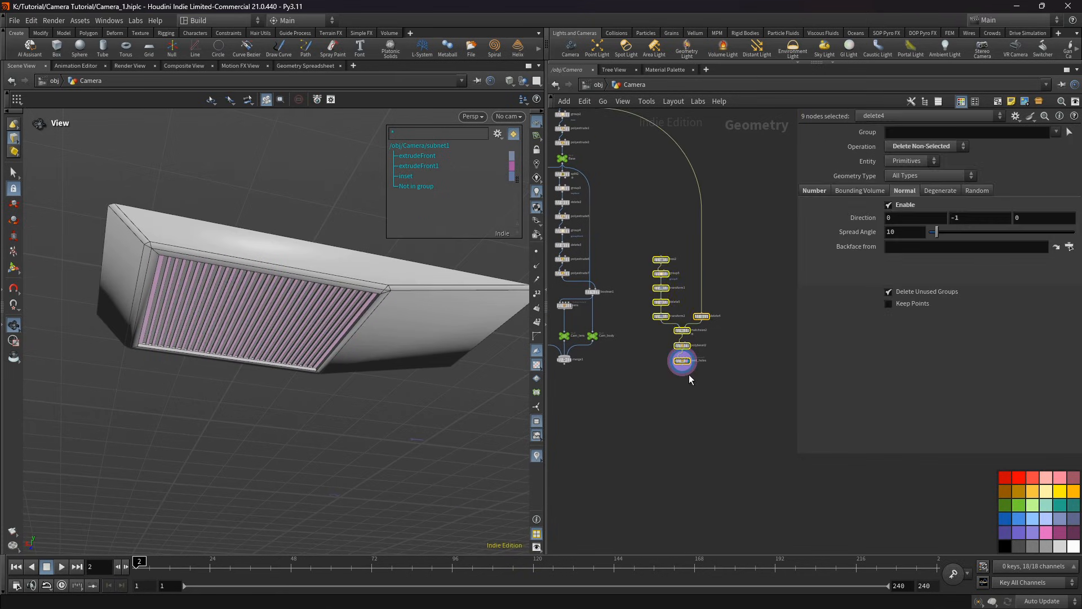
scroll(684, 352, "up", 4)
middle_click_drag(567, 359, 590, 374)
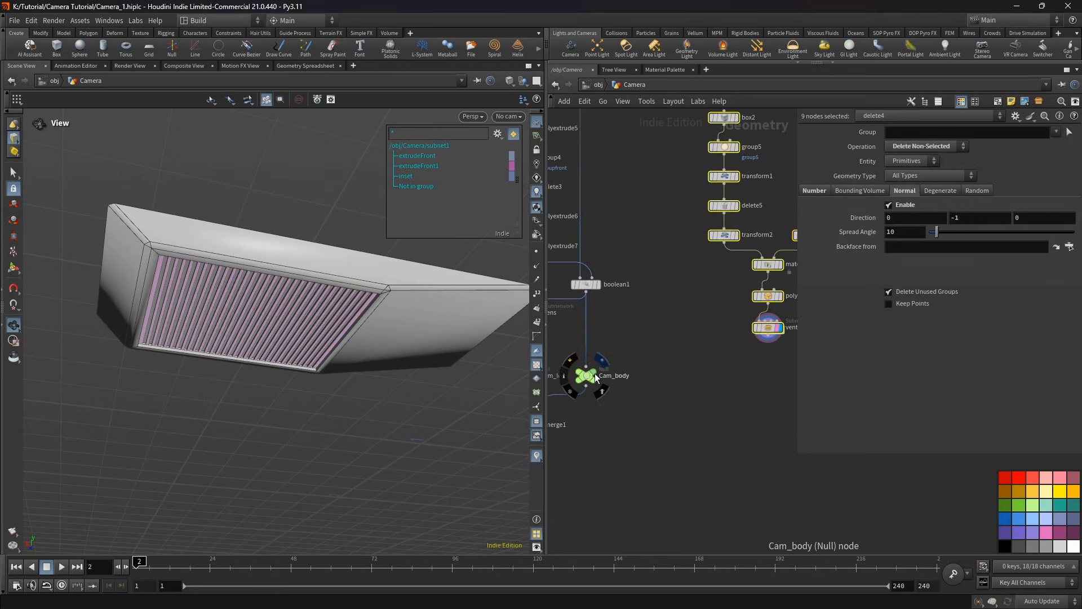
left_click(589, 374)
left_click_drag(591, 375, 711, 374, "alt")
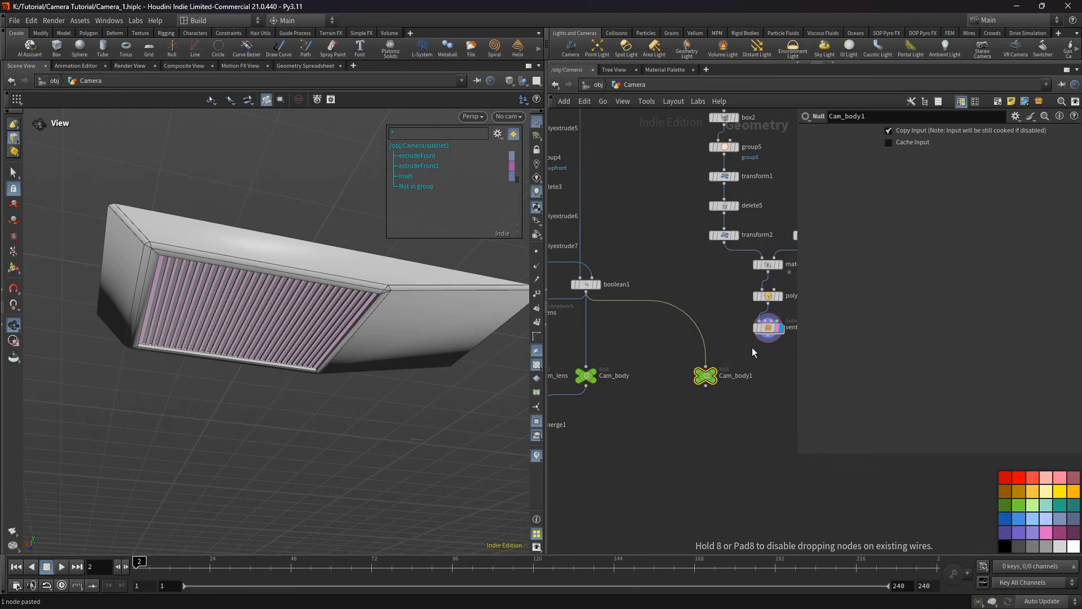
left_click_drag(768, 337, 770, 374)
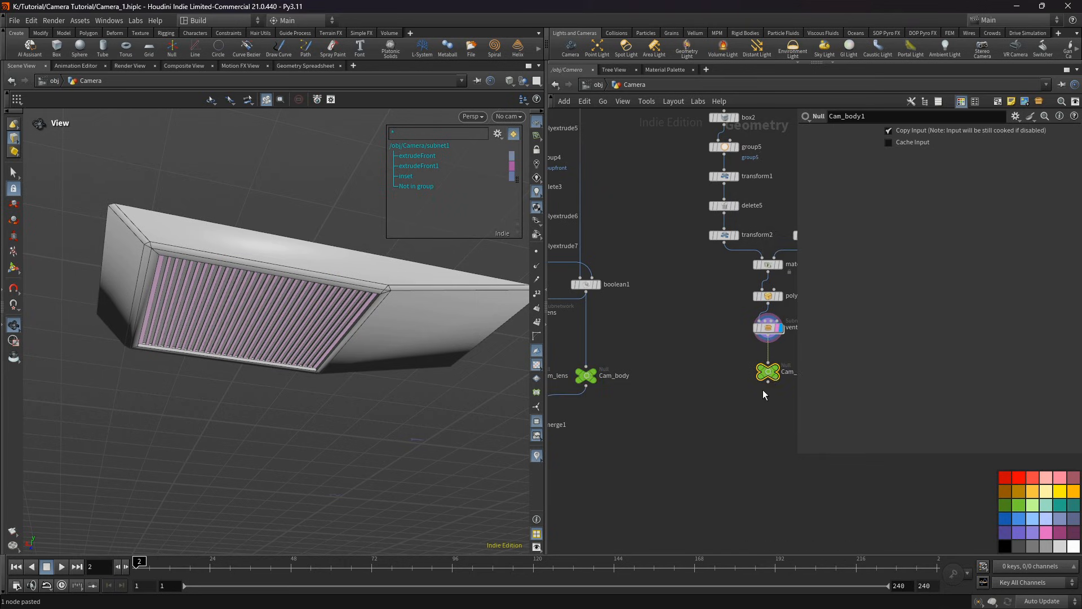
Step: Rename the copied null below vent_holes as Vent_part
scroll(658, 380, "up", 2)
double_click(658, 380)
type("Vent_part")
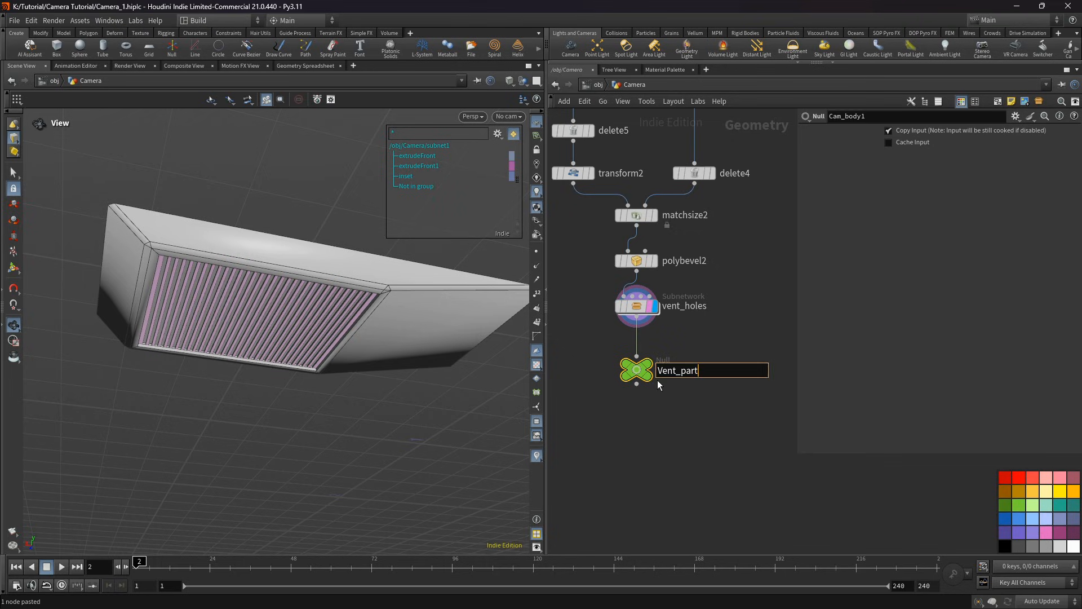
key("Return")
Step: Connect Vent_part to merge1 as an additional input, display merge1, and view the whole camera
scroll(693, 313, "down", 4)
scroll(692, 313, "down", 4)
scroll(676, 331, "up", 2)
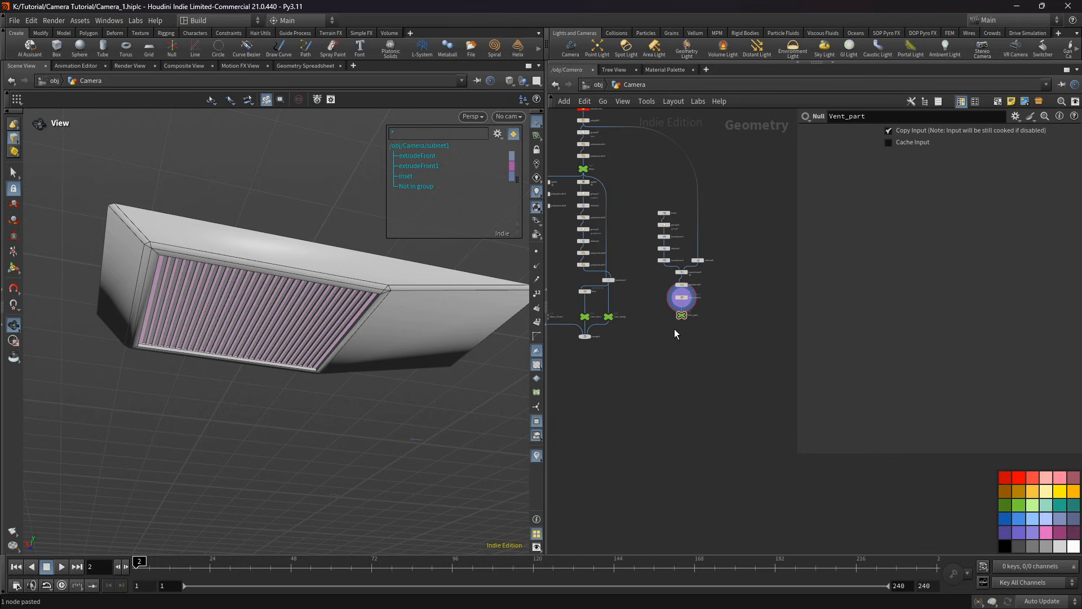
scroll(682, 323, "up", 3)
left_click(681, 319)
middle_click_drag(690, 321, 695, 320)
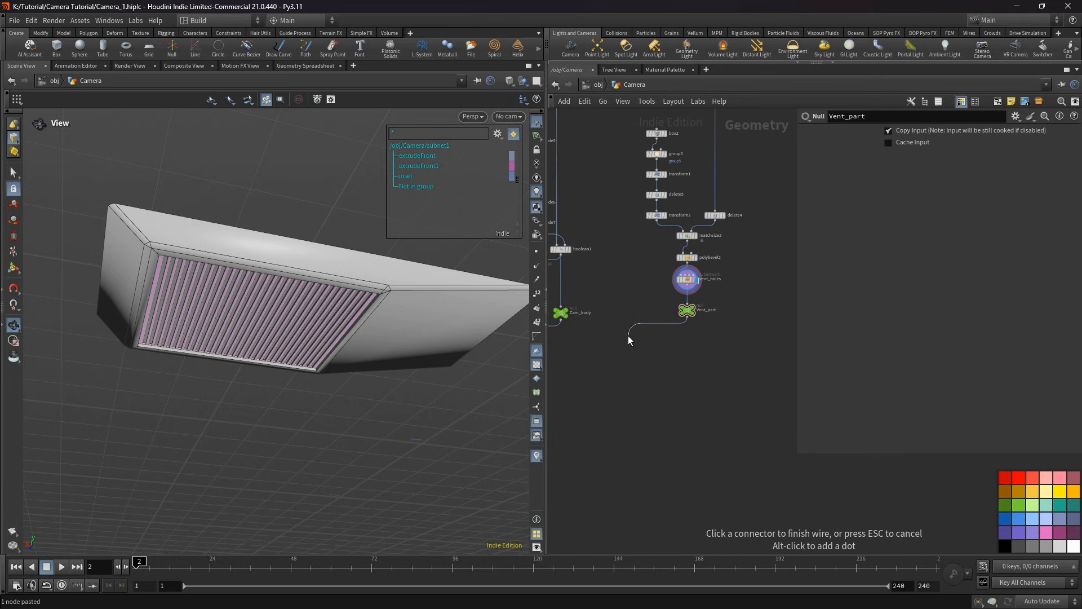
middle_click_drag(626, 334, 688, 327)
left_click(587, 337)
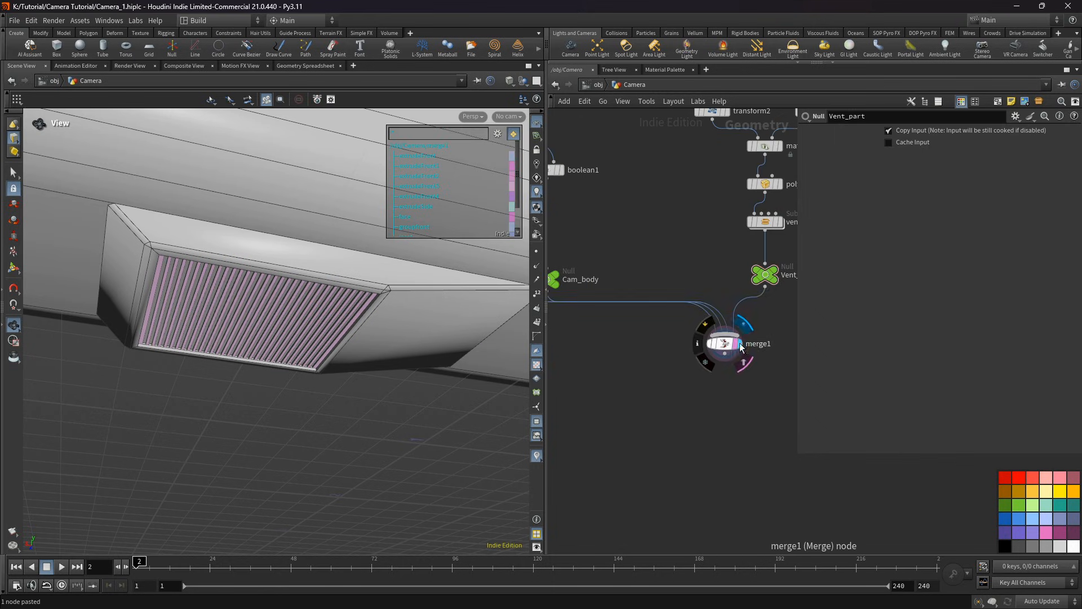
left_click(730, 344)
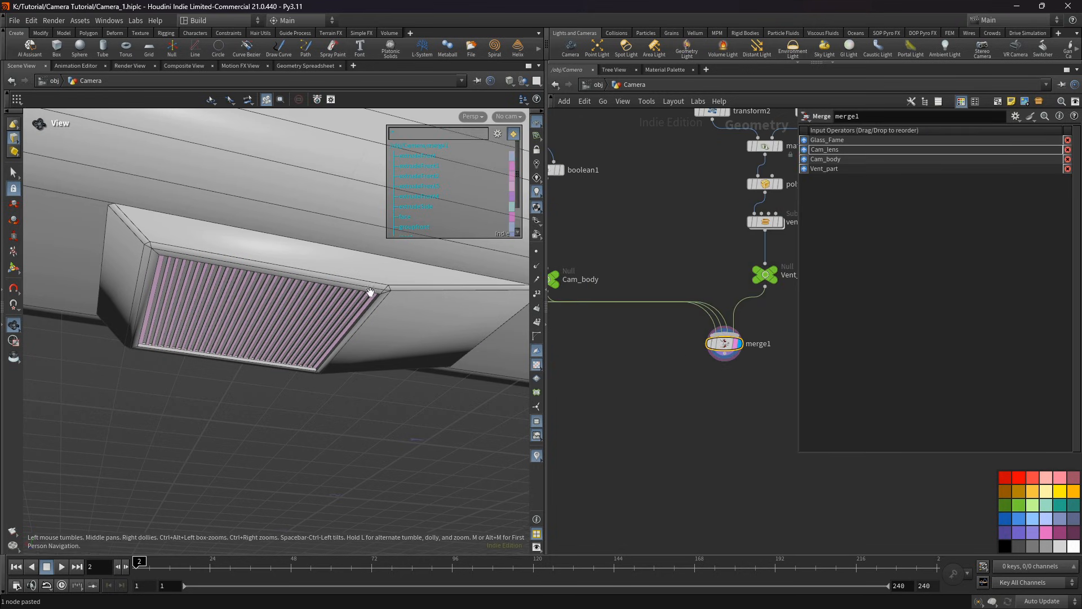
scroll(282, 283, "down", 5)
middle_click_drag(270, 287, 272, 319)
left_click_drag(272, 319, 316, 339)
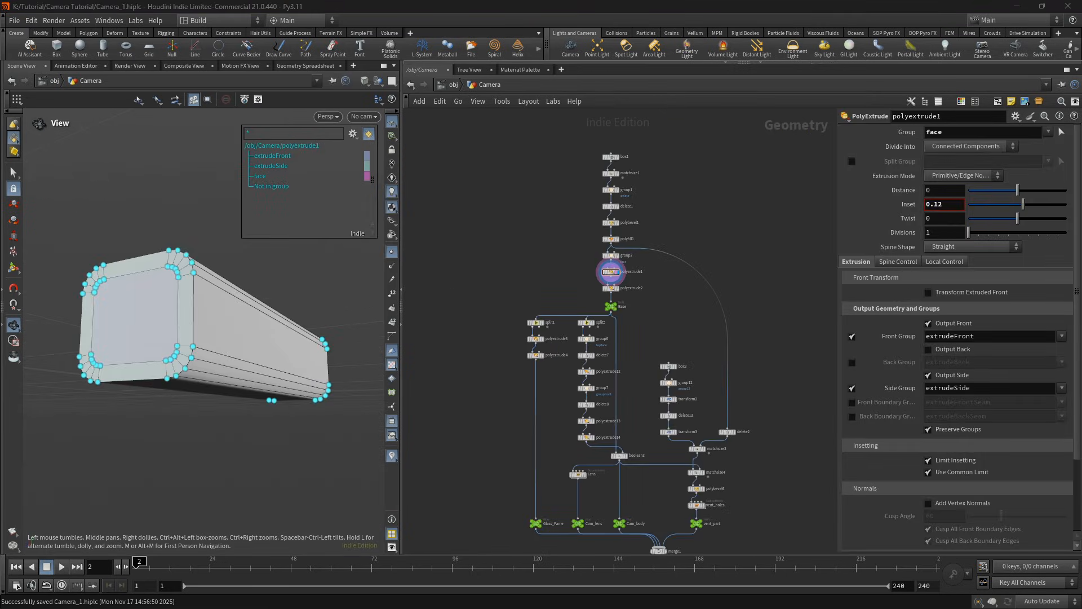
Step: Add a Split node on a new branch from polyextrude1's output, beside the main chain
left_click_drag(143, 313, 193, 302)
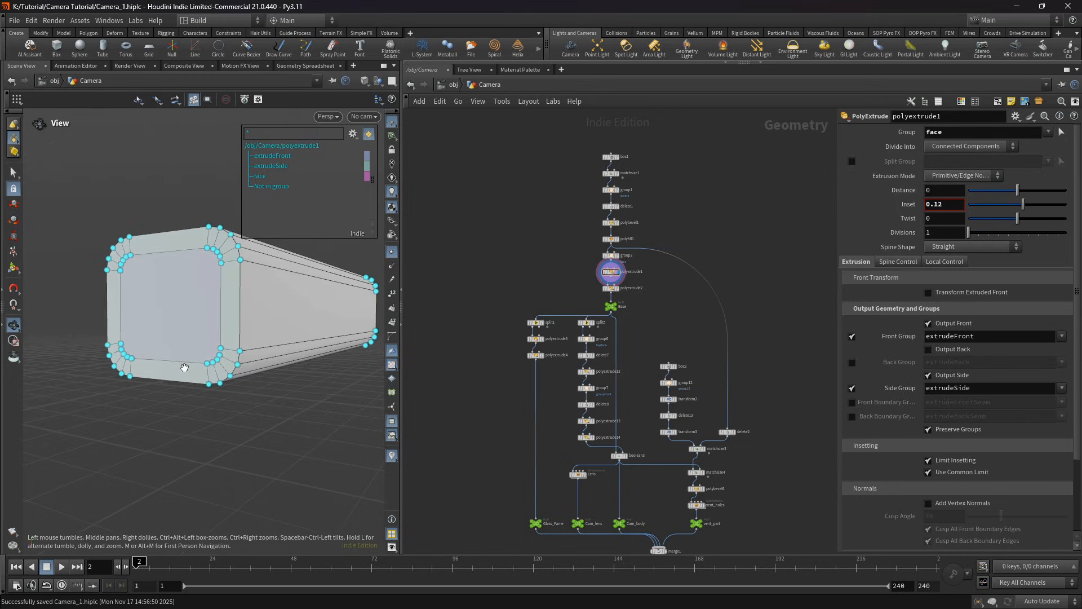
scroll(540, 269, "up", 6)
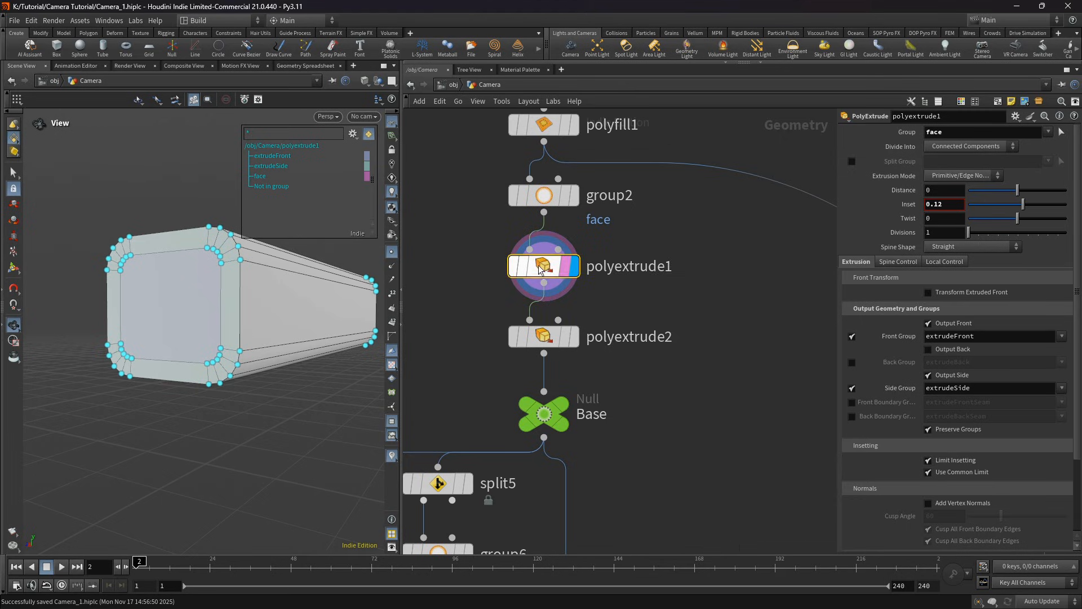
scroll(587, 301, "down", 5)
middle_click_drag(588, 301, 554, 296)
left_click(533, 287)
middle_click_drag(660, 314, 495, 307)
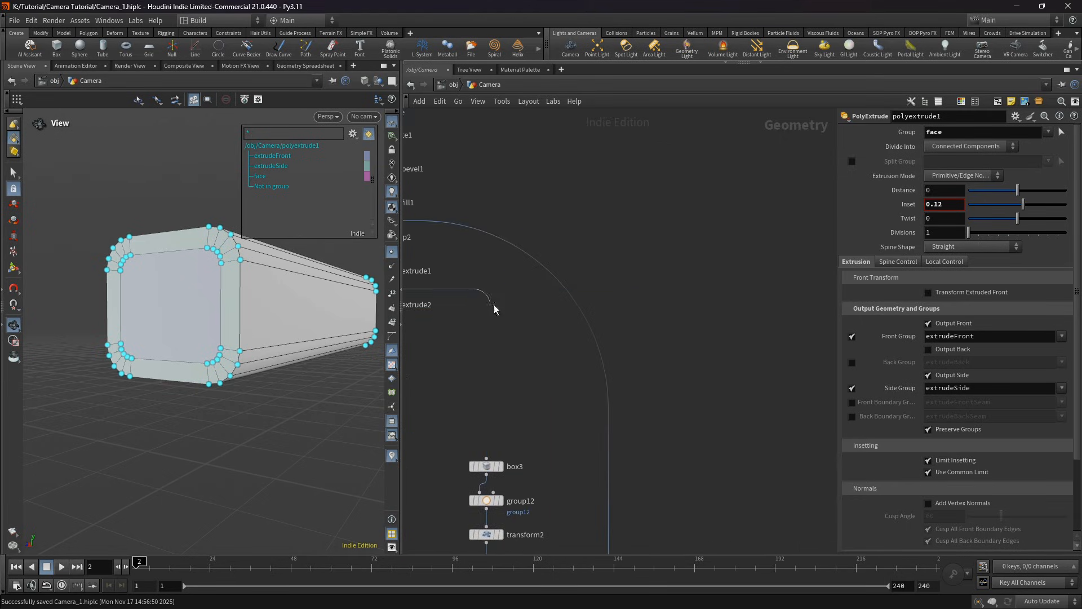
key("Tab")
type("spl")
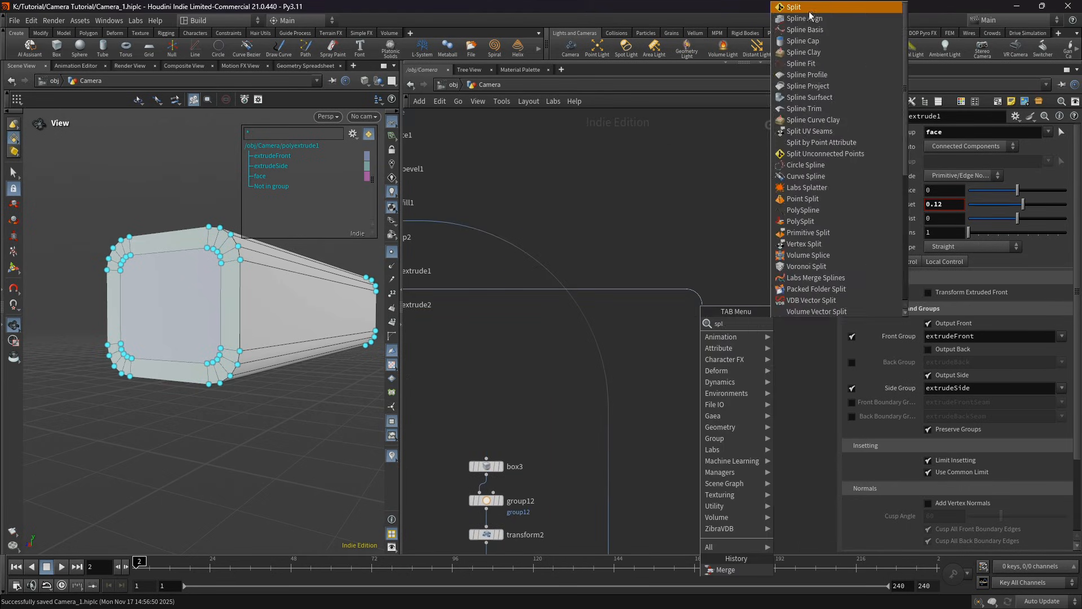
left_click(810, 8)
scroll(705, 299, "up", 3)
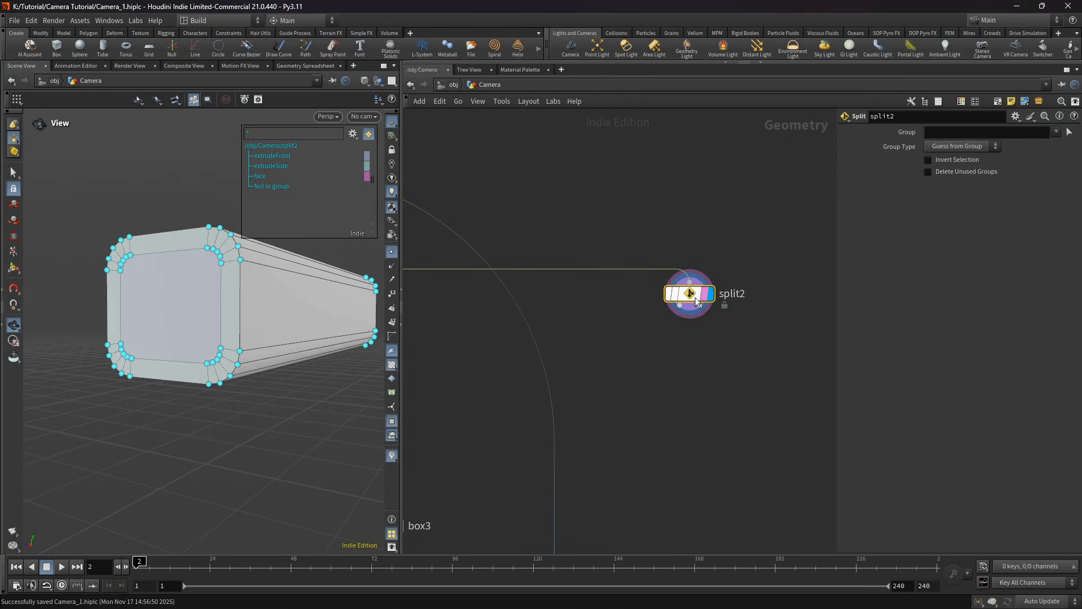
left_click(692, 300)
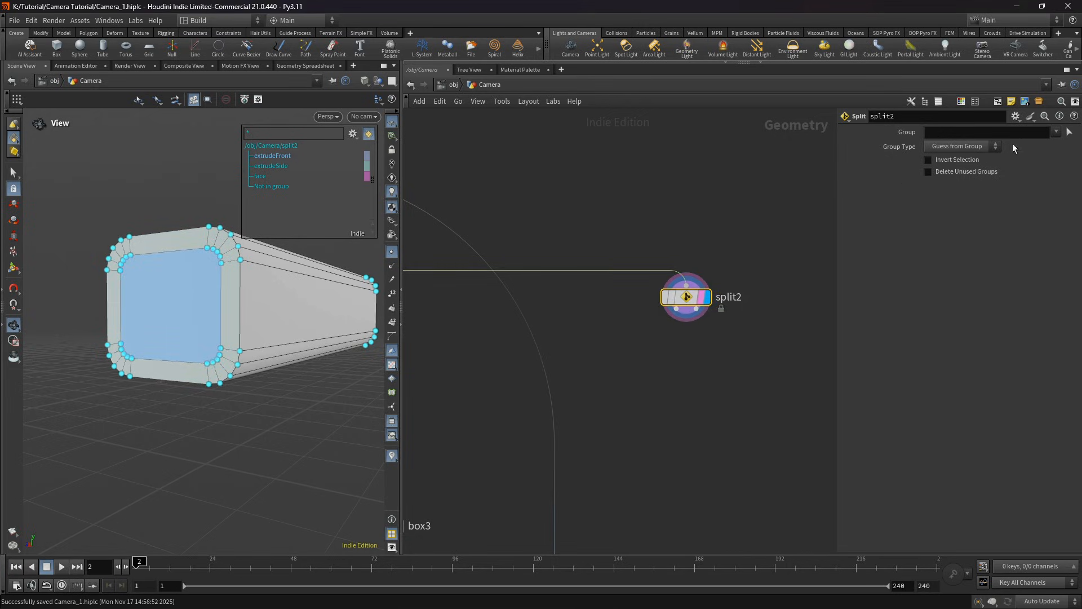
Step: Set split2's Group to extrudeSide to isolate the frame around the front face
left_click(1056, 133)
left_click(1037, 151)
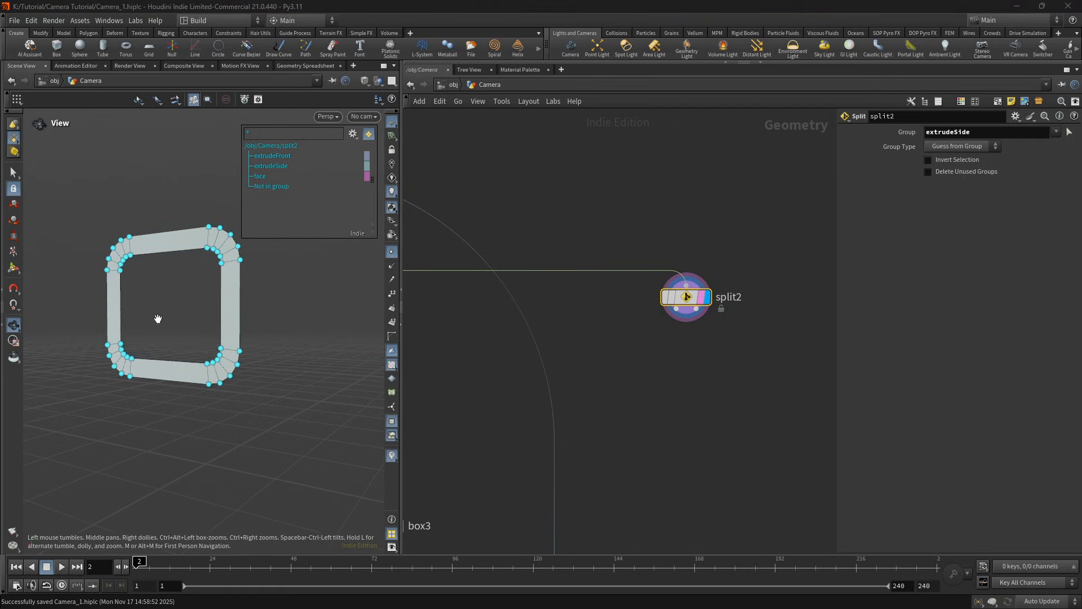
left_click_drag(157, 317, 180, 357)
scroll(186, 348, "up", 2)
middle_click_drag(674, 361, 672, 328)
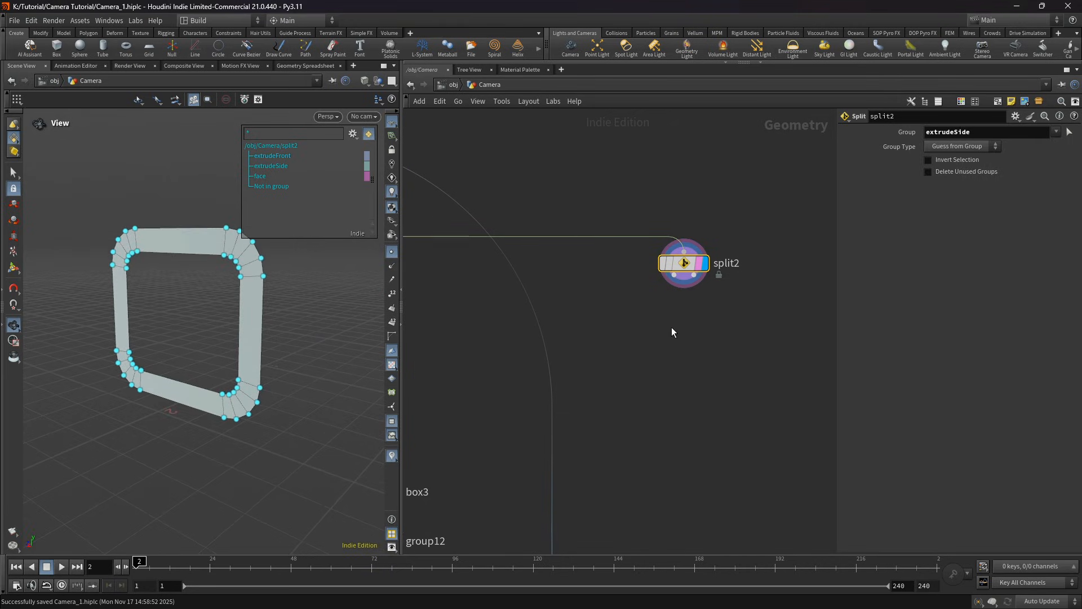
Step: Add a PolyExtrude node to split2's first output
left_click(677, 277)
left_click(658, 320)
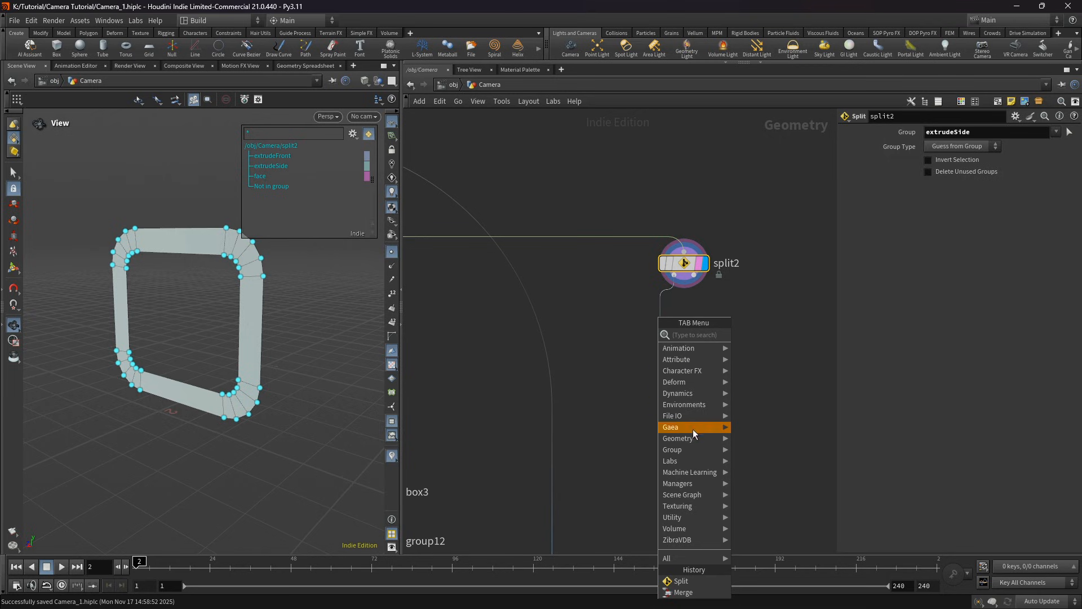
type("extr")
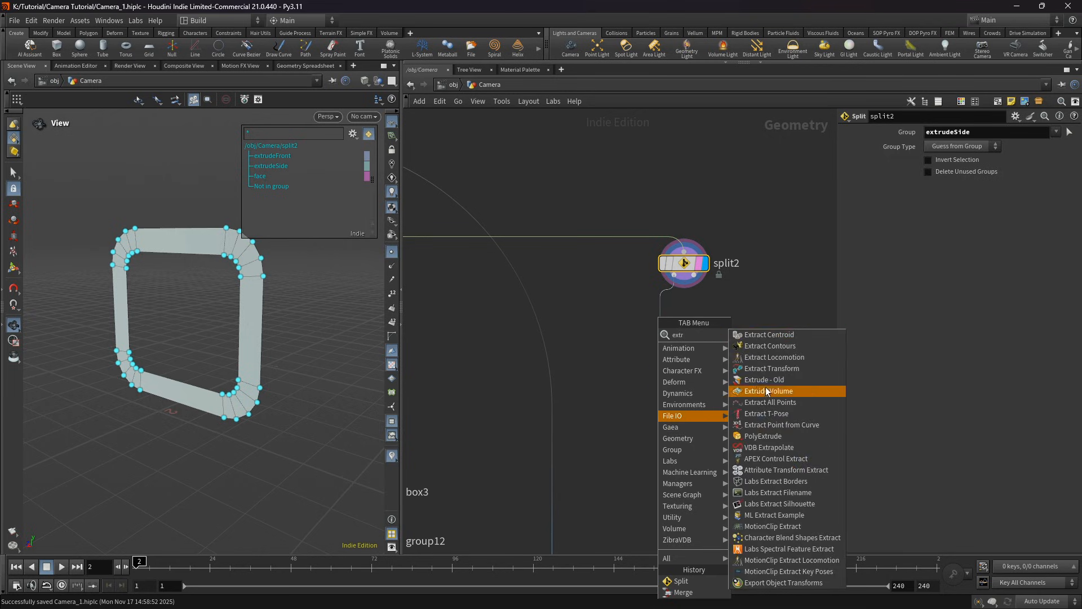
left_click(763, 436)
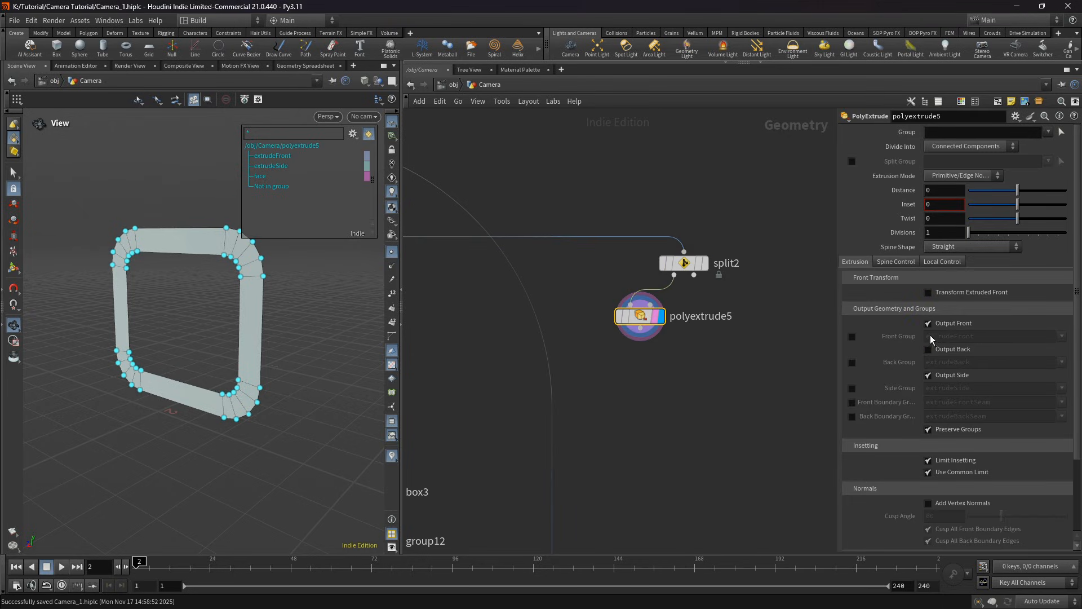
Step: Turn off Output Front on polyextrude5 and set its Inset to 0.017
left_click(929, 323)
left_click(945, 209)
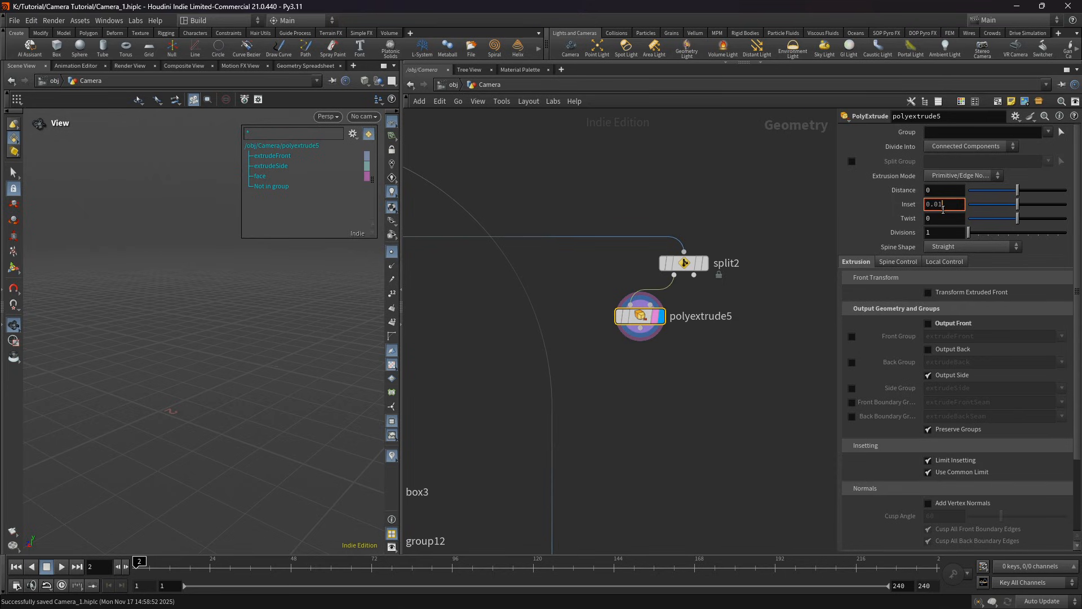
key("Return")
Step: Add another PolyExtrude node, align it directly below polyextrude5, and display it
middle_click_drag(754, 336, 730, 303)
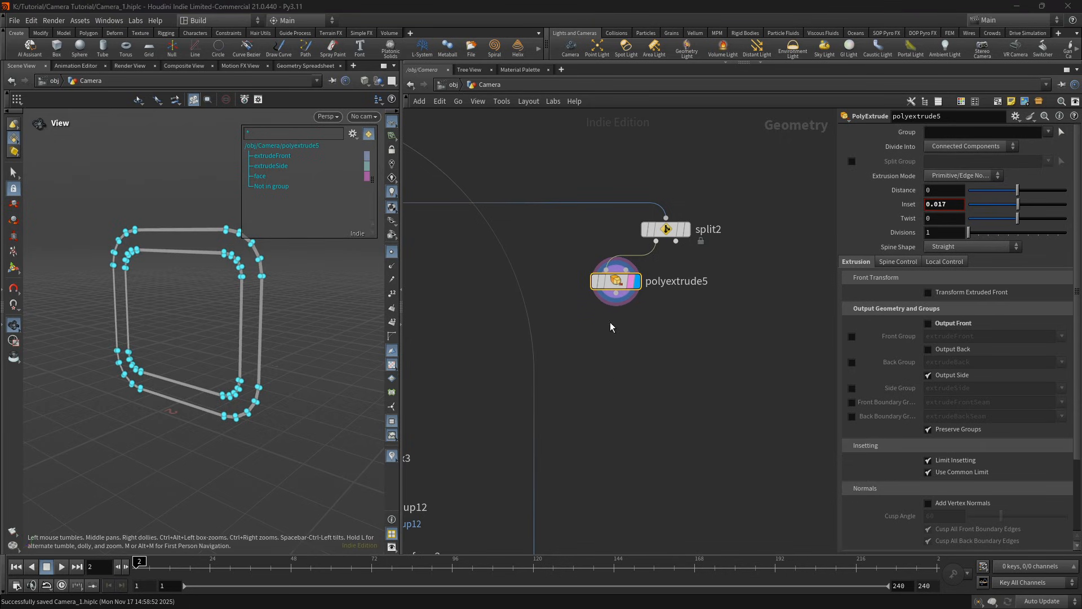
key("Tab")
left_click(627, 576)
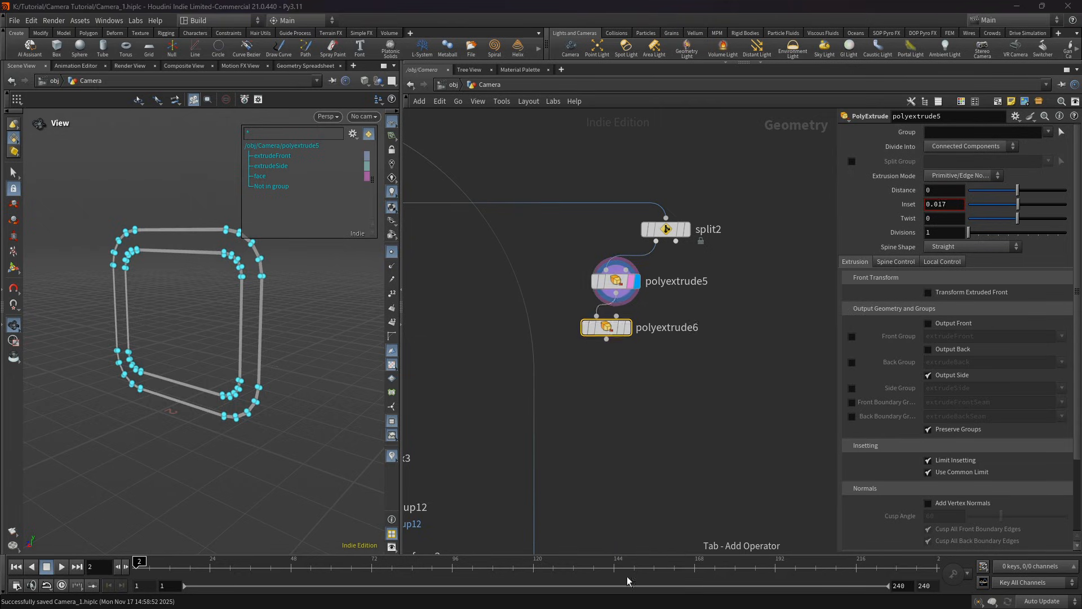
left_click_drag(606, 327, 616, 331)
left_click(637, 331)
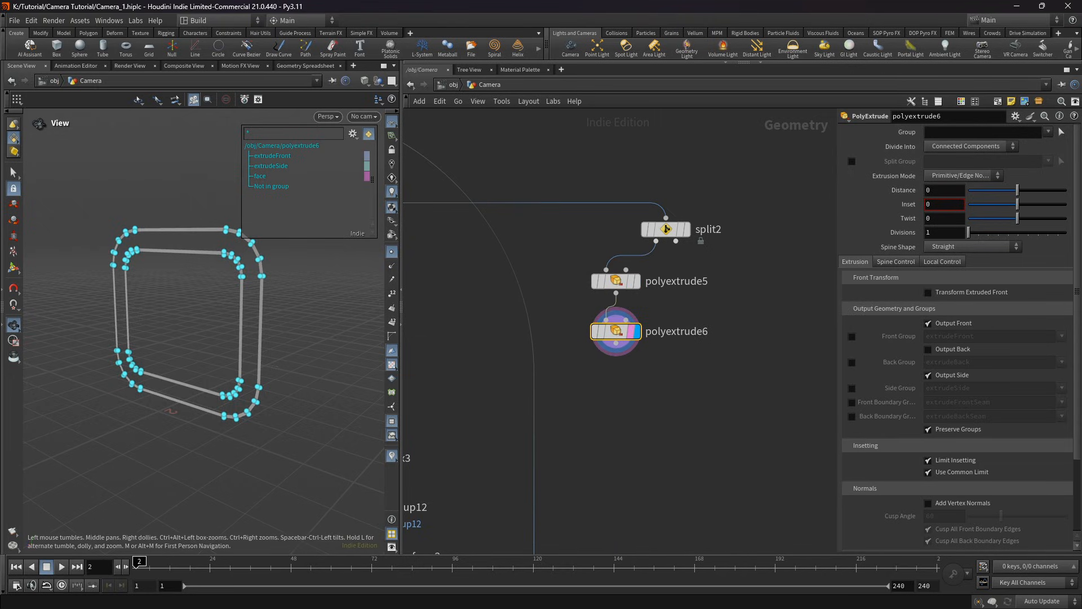
Step: Set polyextrude6's Distance to 0.017 and shift the two PolyExtrude nodes under split2 aside together
left_click(958, 191)
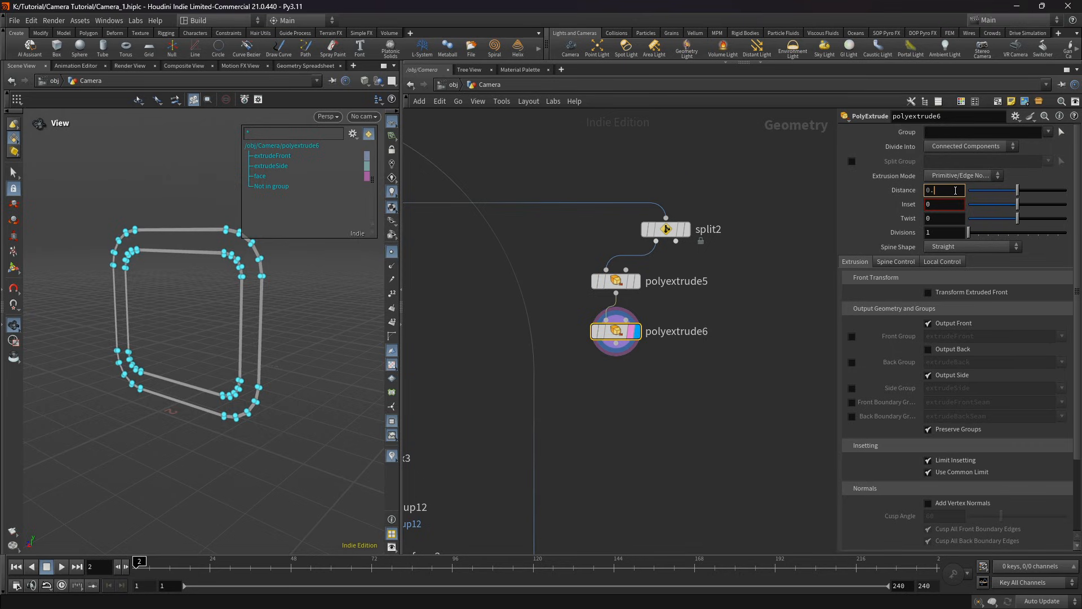
type("0.017")
middle_click_drag(618, 387, 573, 370)
left_click_drag(573, 370, 557, 262)
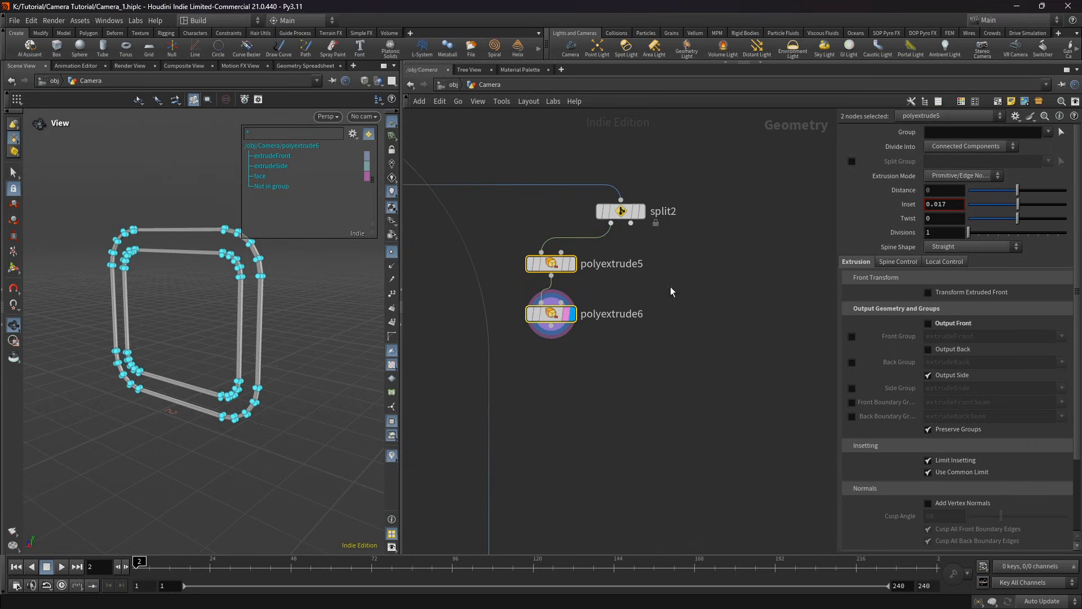
Step: Add a Delete node to split2's second output and display it
middle_click_drag(671, 289, 665, 289)
left_click(620, 222)
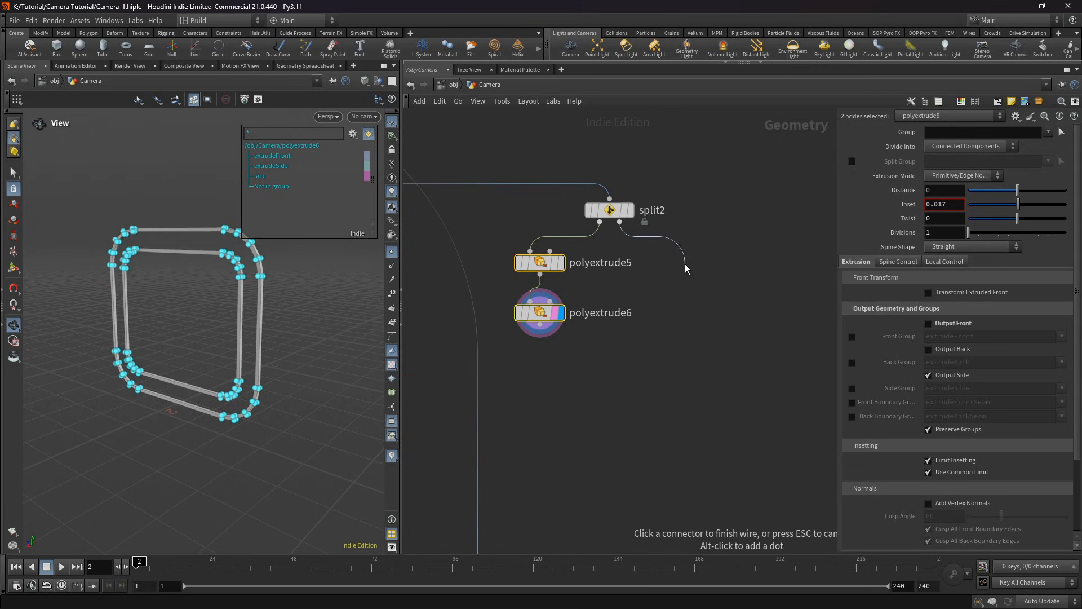
key("Tab")
type("de")
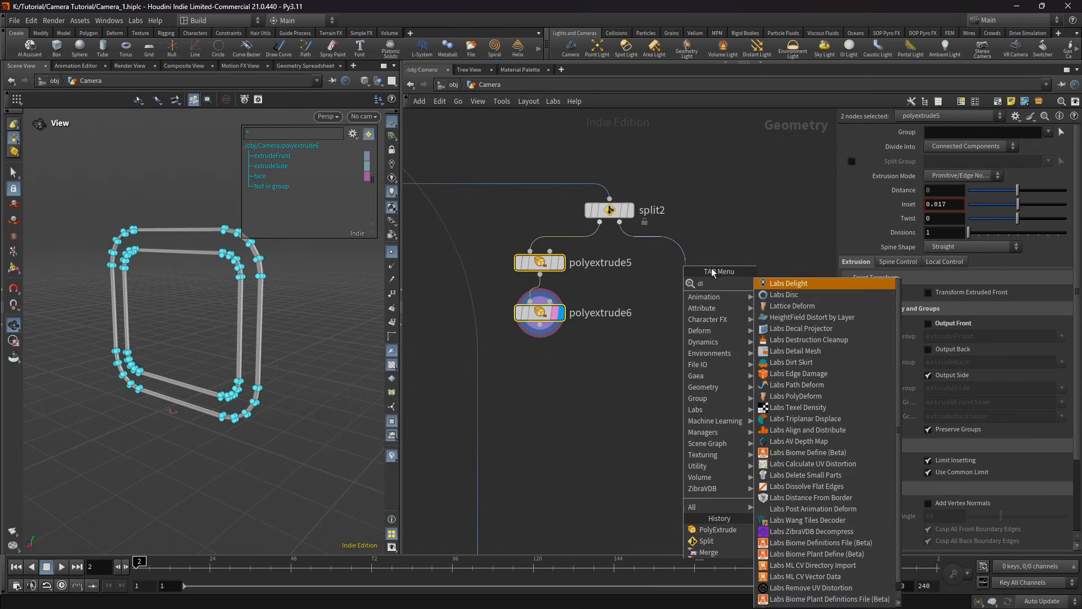
left_click(797, 294)
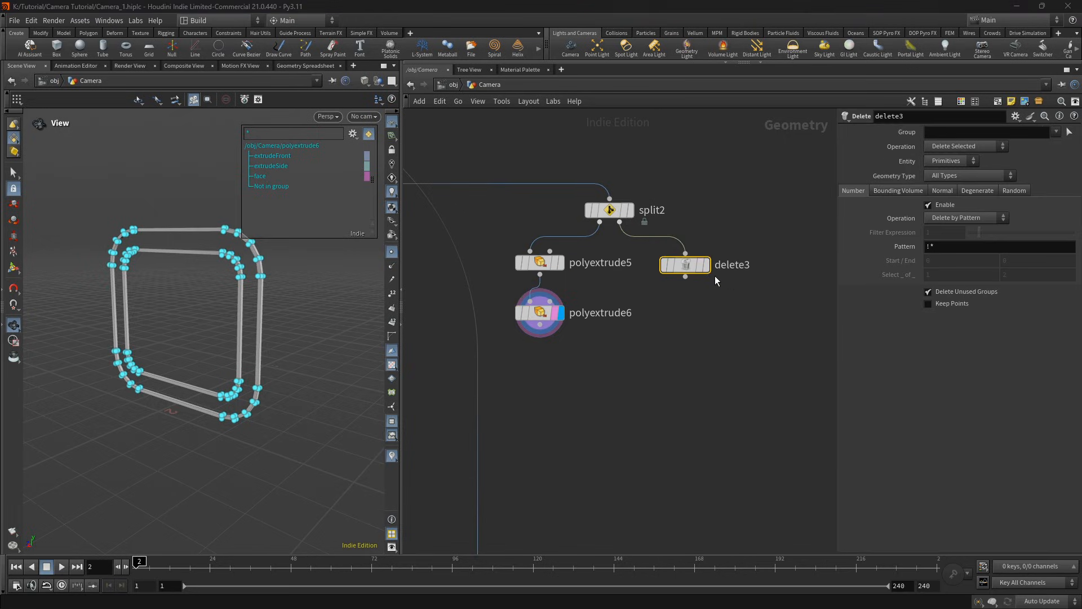
left_click(714, 276)
Step: Set delete3's Group to face so the front face is removed, and save the scene
left_click(1056, 132)
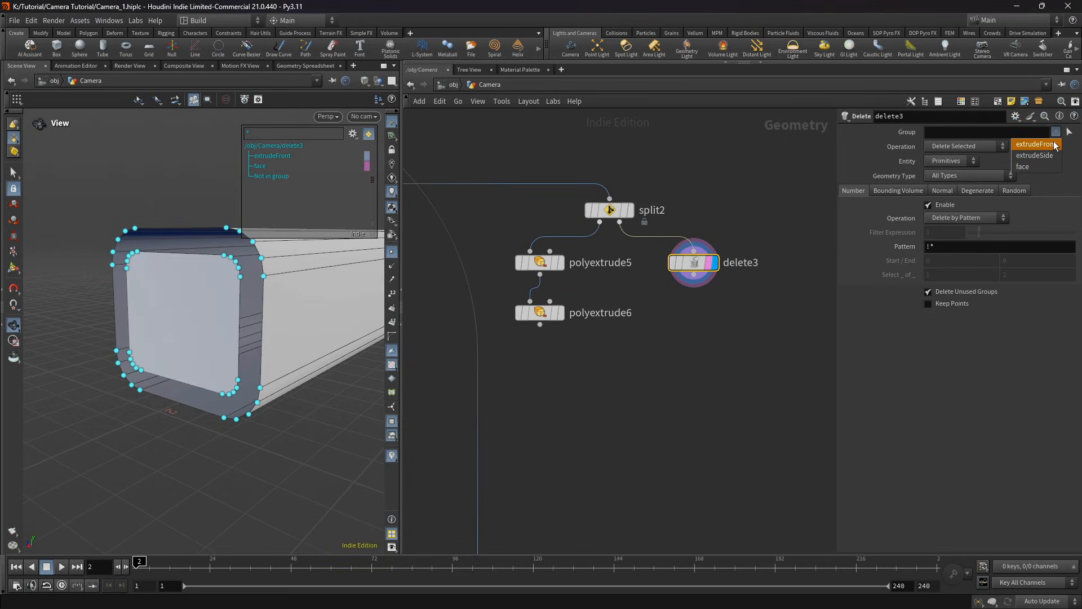
left_click(1022, 166)
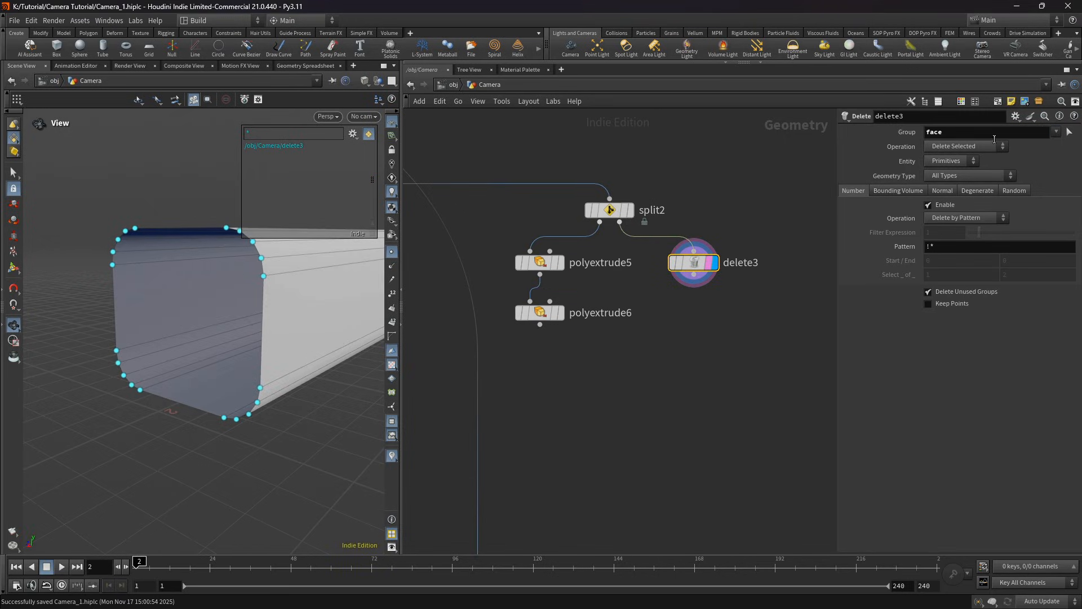
left_click(984, 133)
key("ctrl+s")
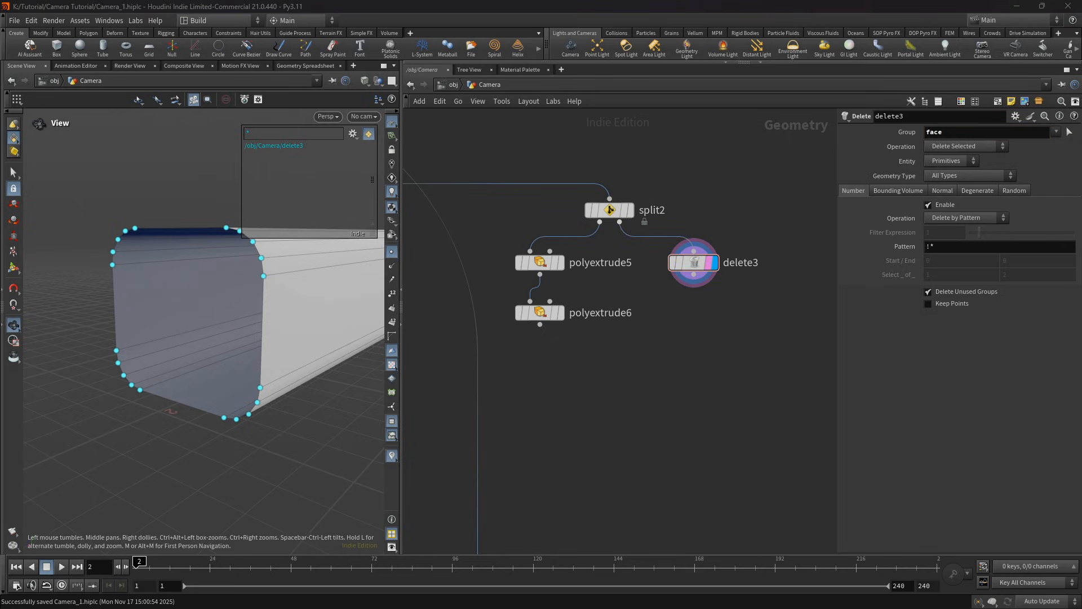
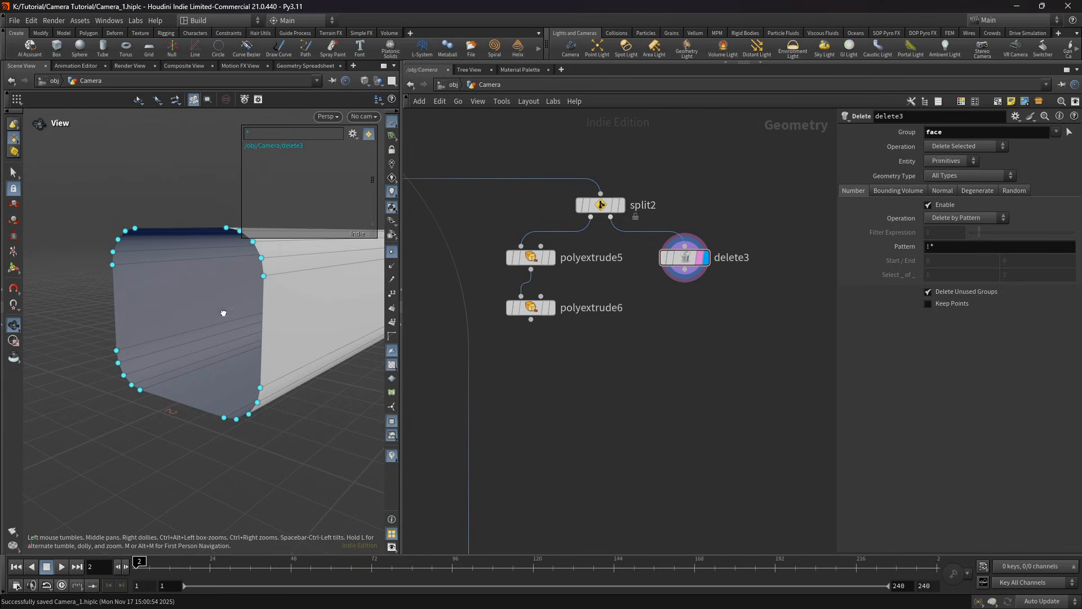
Step: Add a PolyExtrude node directly below delete3 and display it
left_click_drag(222, 312, 237, 307)
left_click(684, 269)
right_click(682, 292)
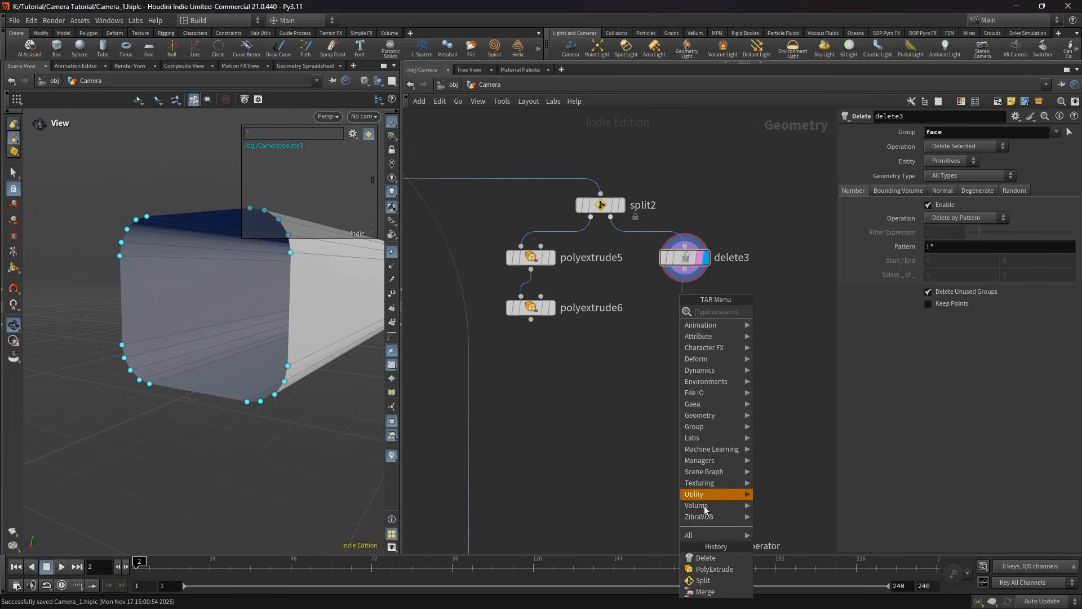
left_click(708, 570)
left_click_drag(690, 311, 693, 310)
left_click(706, 307)
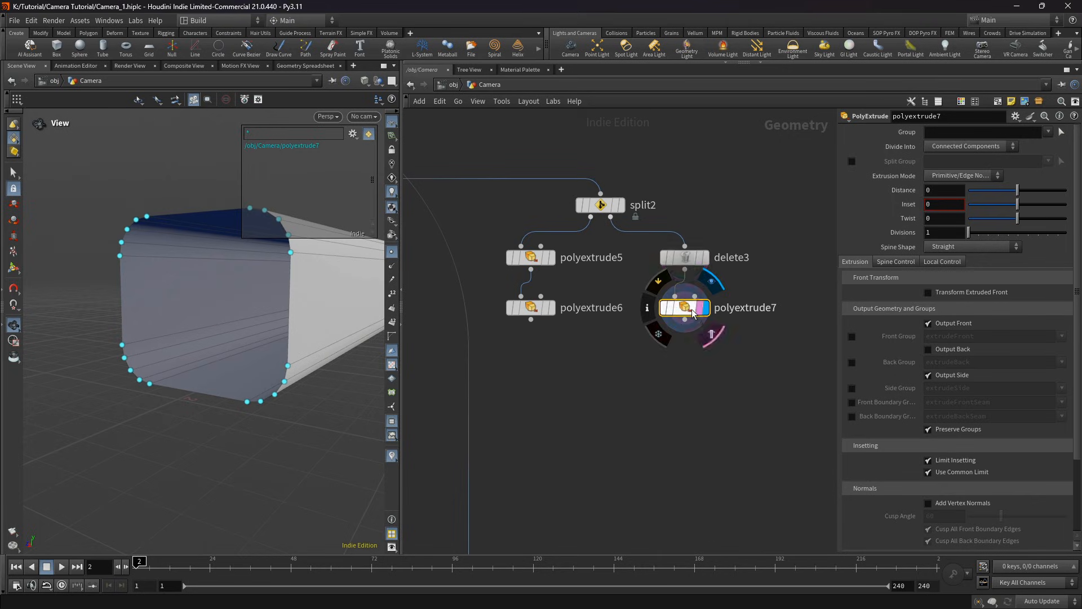
Step: Turn on Output Back and the extrudeSide Side Group on polyextrude7
left_click(949, 349)
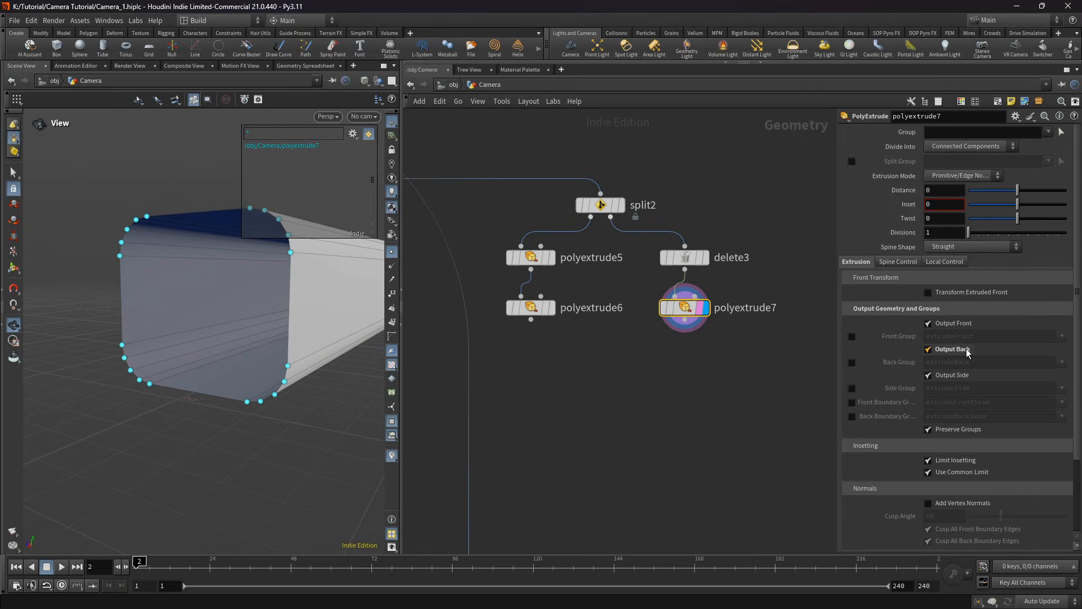
left_click(852, 389)
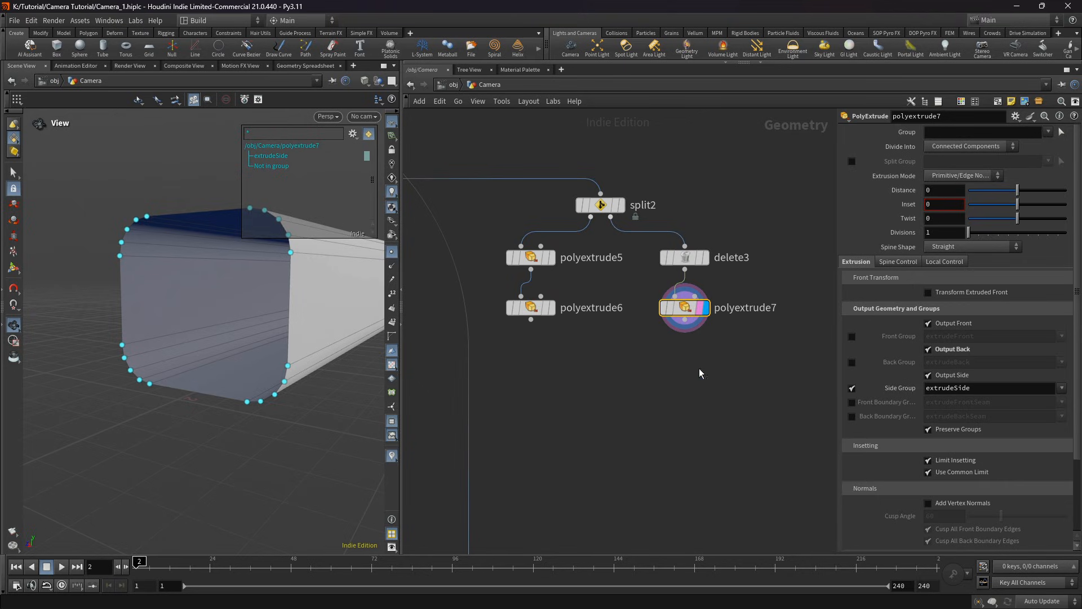
middle_click_drag(699, 367, 692, 354)
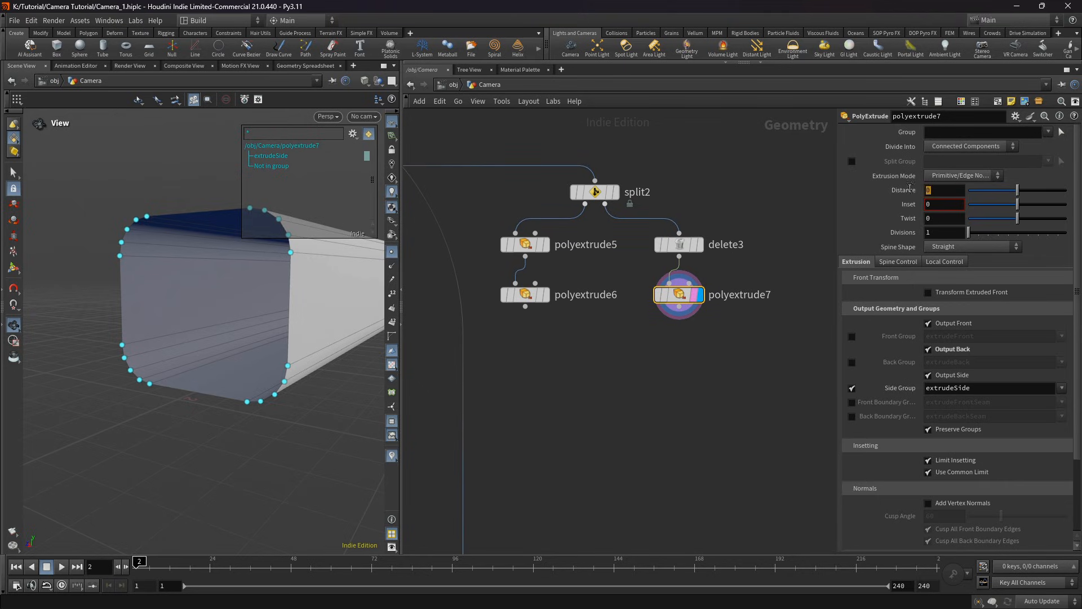
Step: Set polyextrude7's Distance to -0.052 and save the scene
type("-0.")
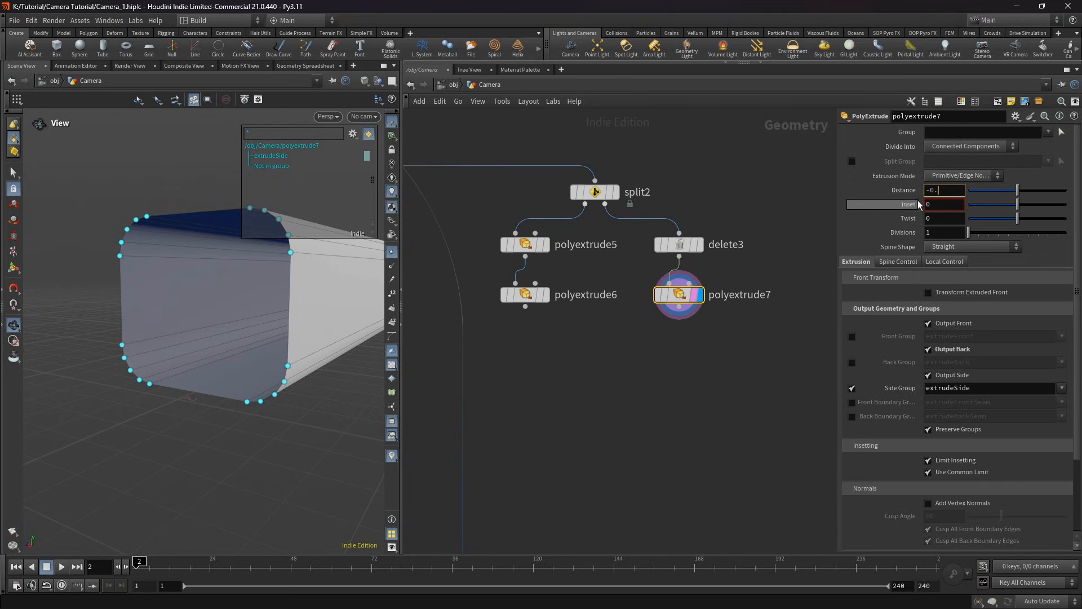
type("052")
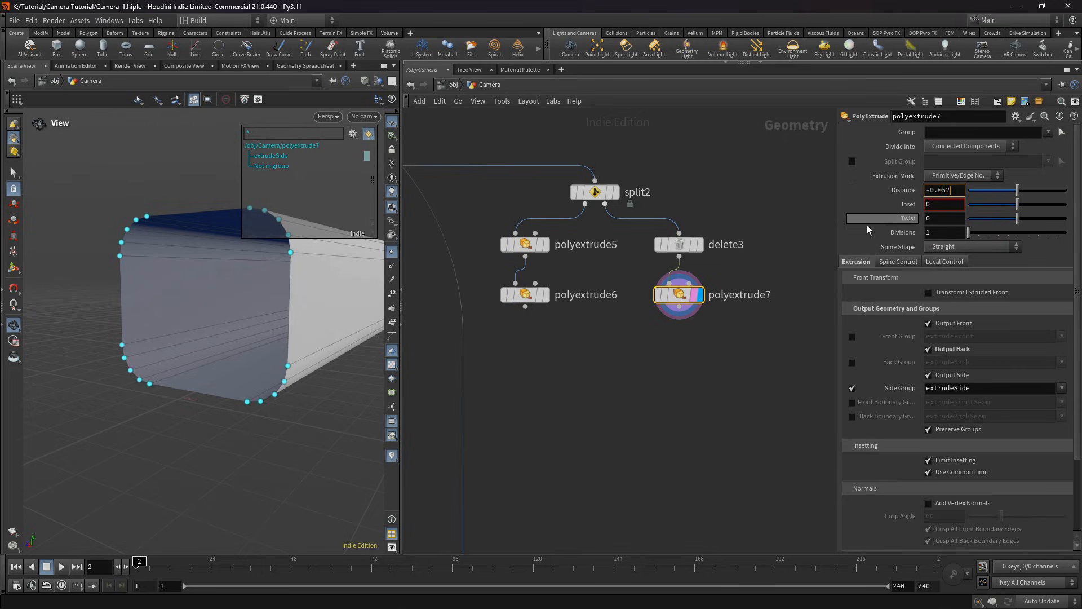
key("Return")
left_click_drag(282, 315, 277, 341)
key("ctrl+s")
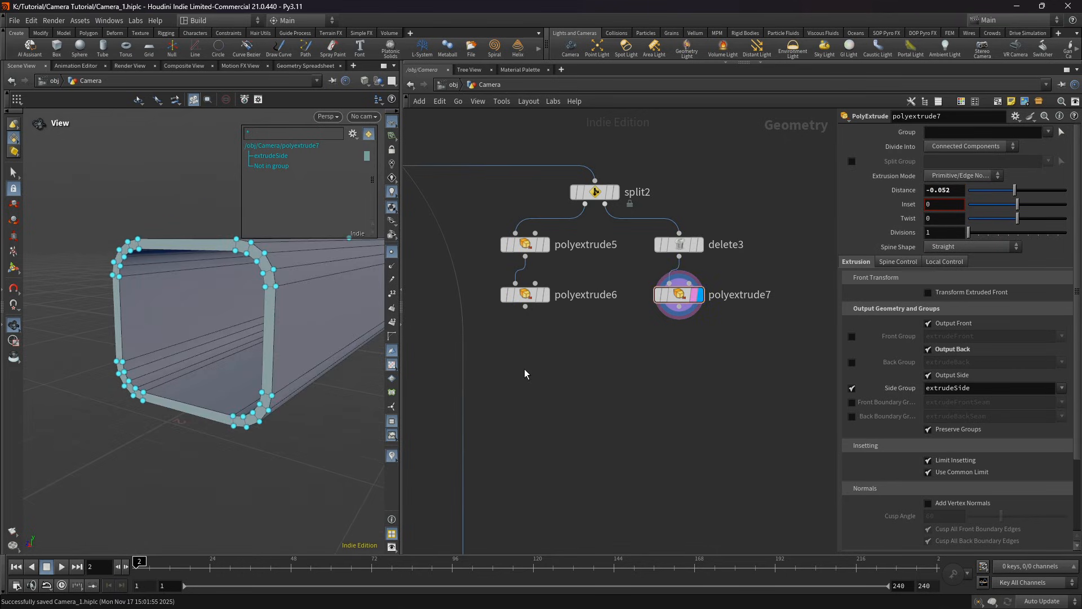
Step: Add another PolyExtrude node below polyextrude7 and display it
middle_click_drag(576, 377, 546, 380)
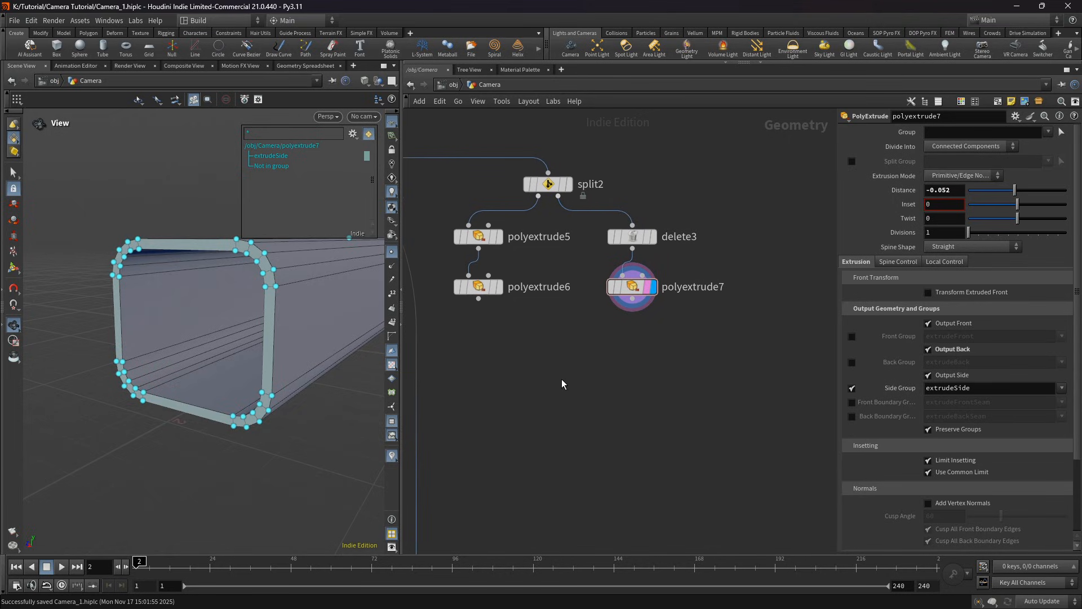
middle_click_drag(561, 379, 570, 374)
mouse_move(634, 286)
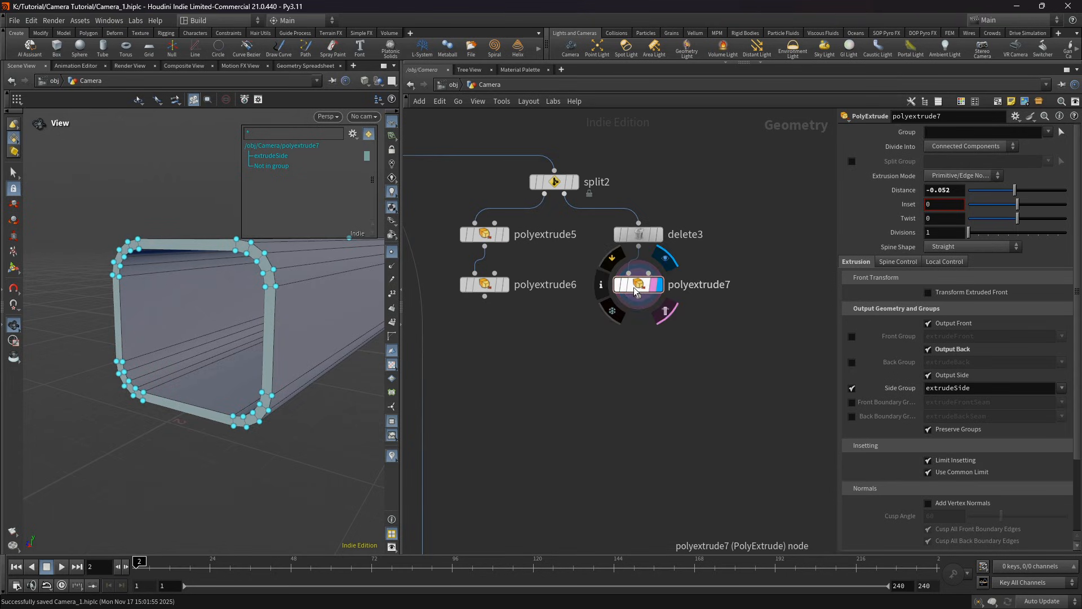
key("Tab")
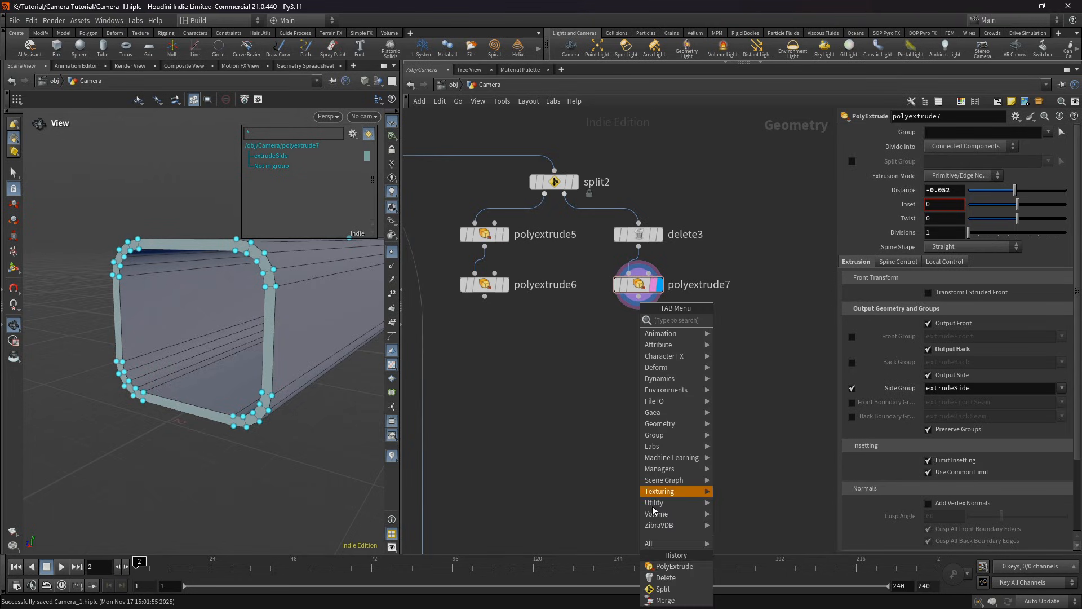
left_click(661, 566)
left_click(643, 338)
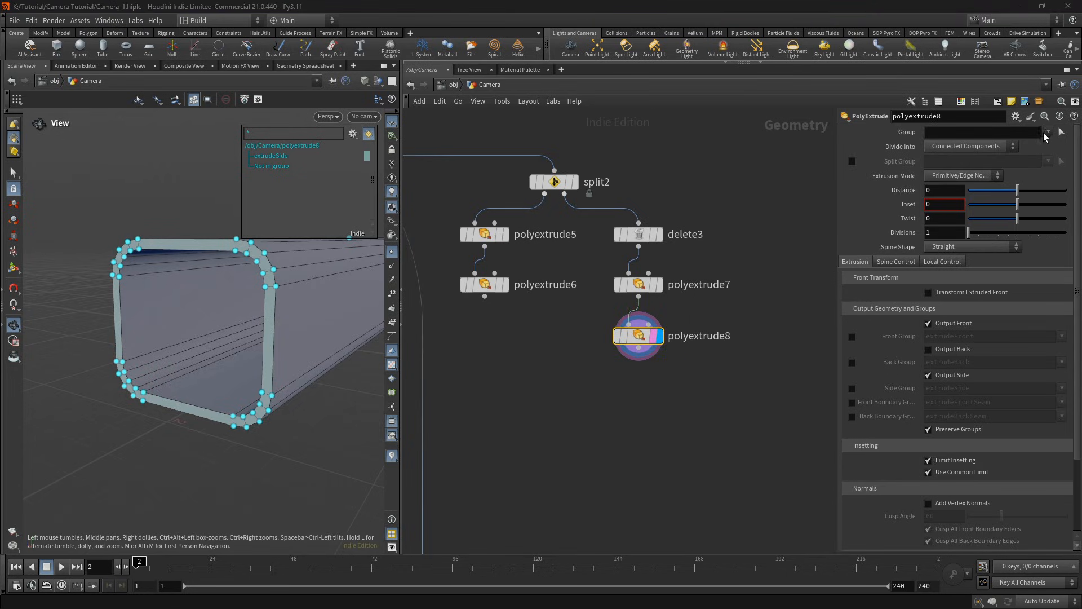
Step: Restrict polyextrude8 to the extrudeSide group, set its Distance to -0.52, and save the scene
left_click(1047, 133)
left_click(1040, 146)
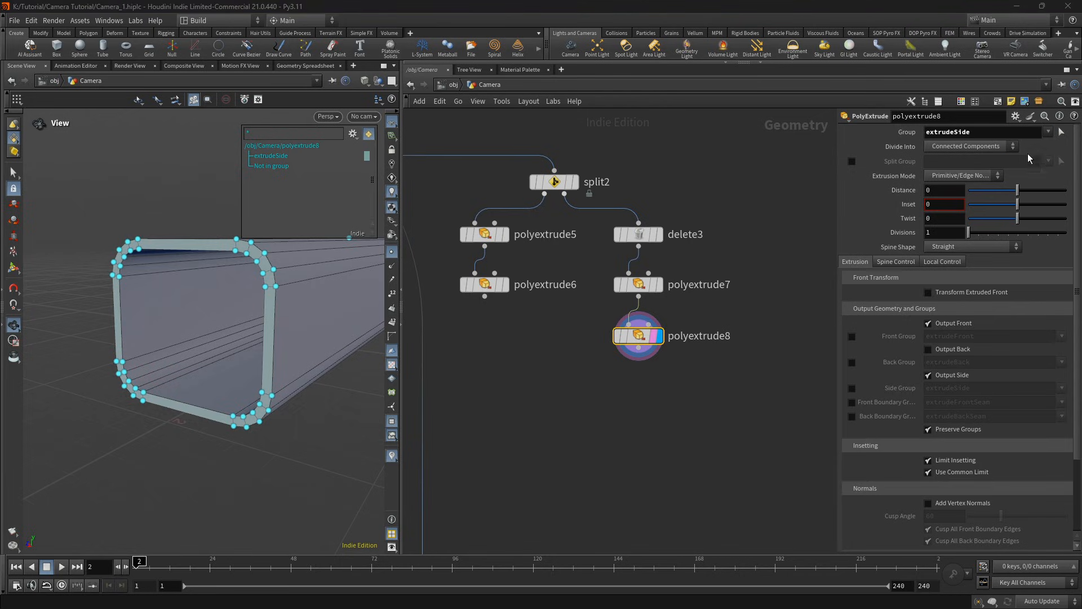
left_click_drag(939, 190, 923, 195)
type("-")
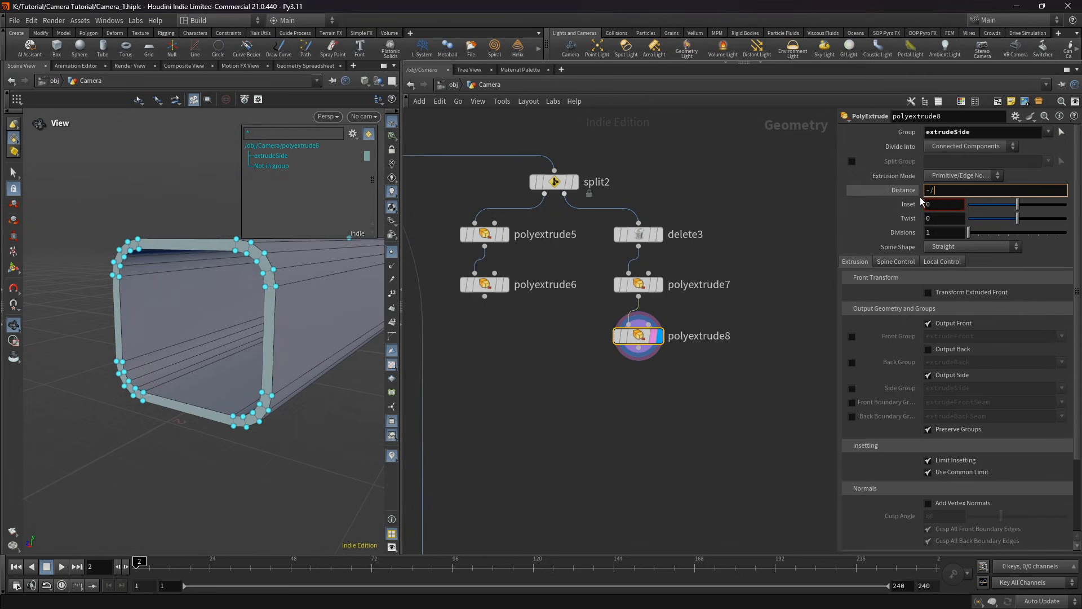
type("0.52")
key("Return")
key("ctrl+s")
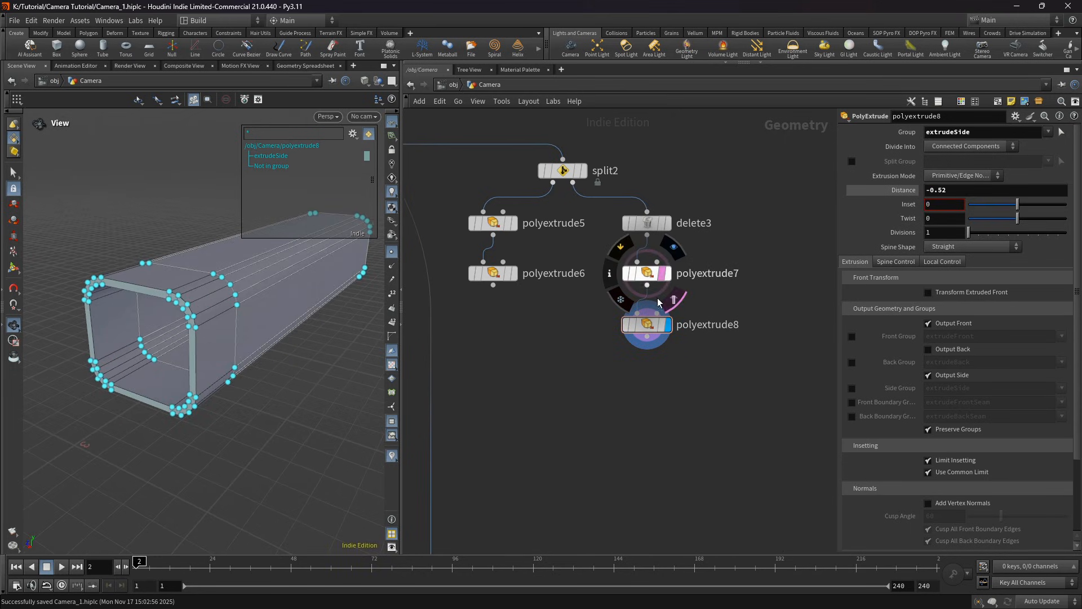
Step: Add a Reverse node after polyextrude8 to flip the normals, and display it
key("Tab")
type("re")
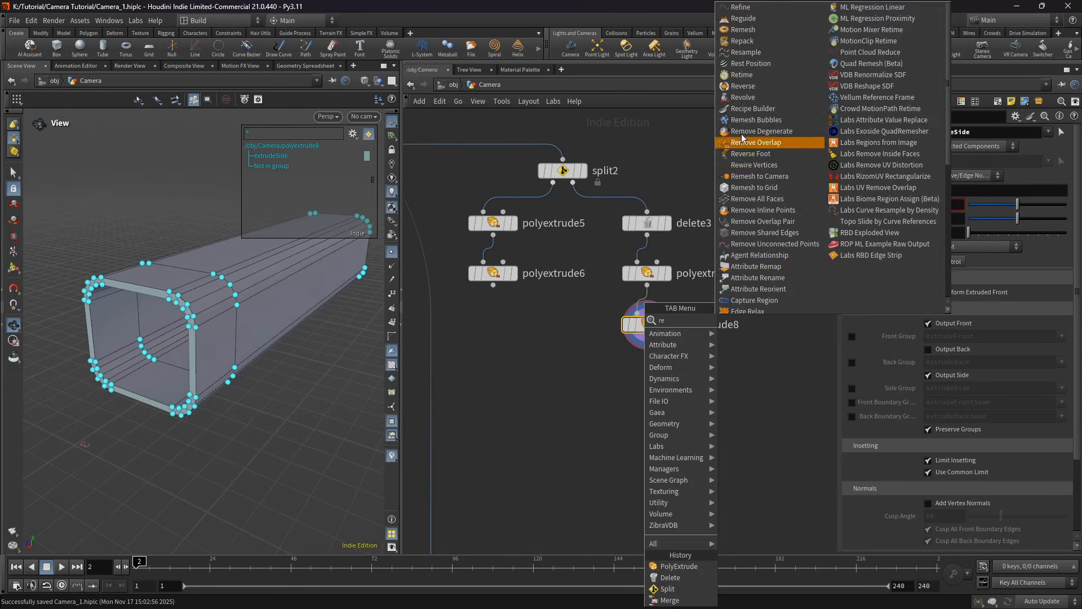
left_click(743, 85)
left_click(638, 367)
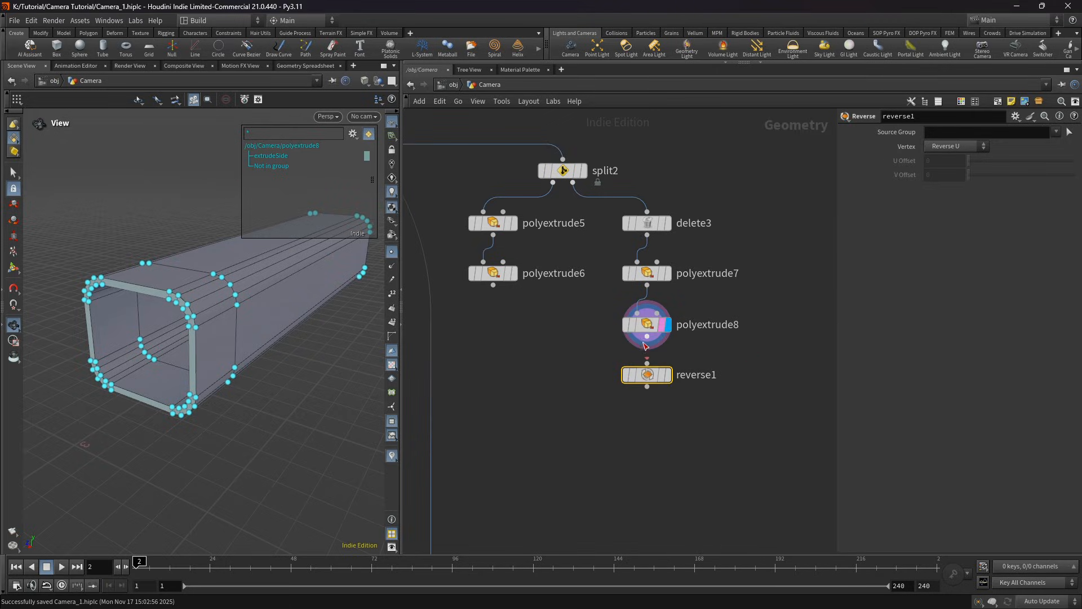
left_click(661, 378)
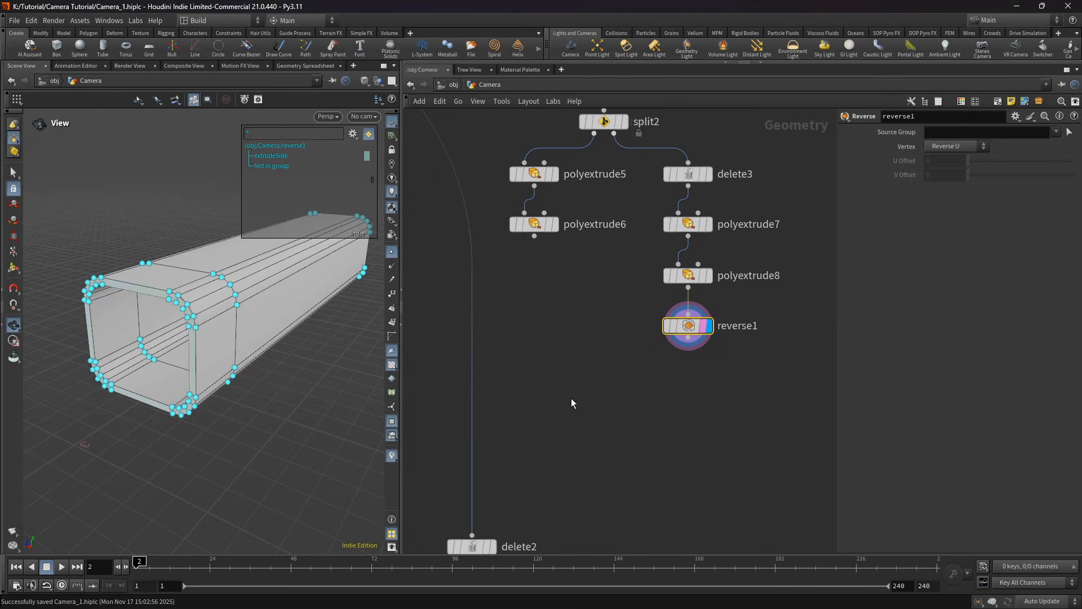
Step: Add a Boolean node with polyextrude6 as first input and reverse1 as second, and display it
key("Tab")
type("bo")
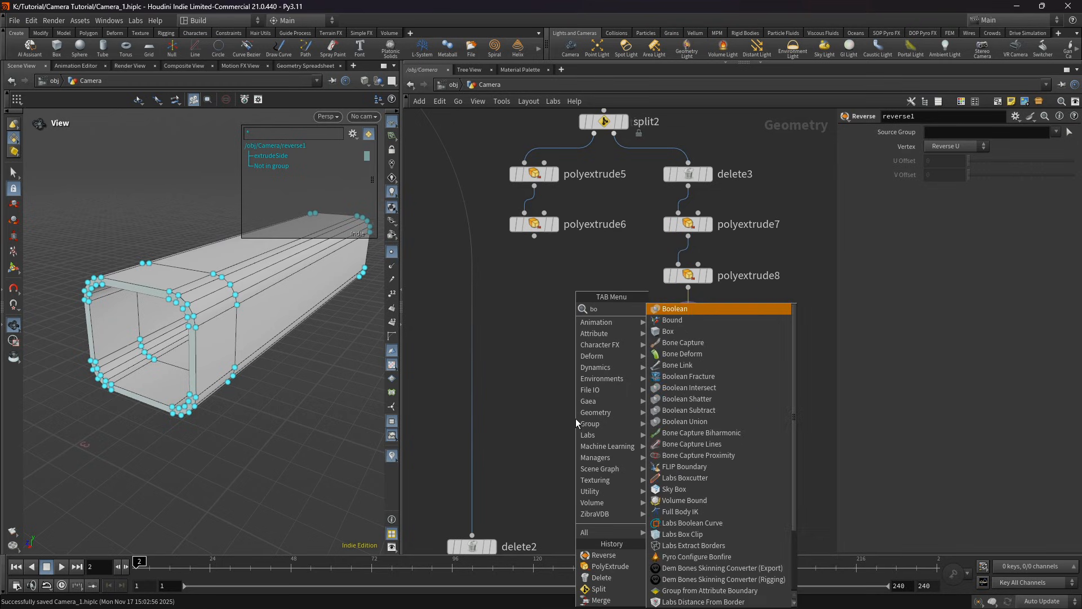
key("Return")
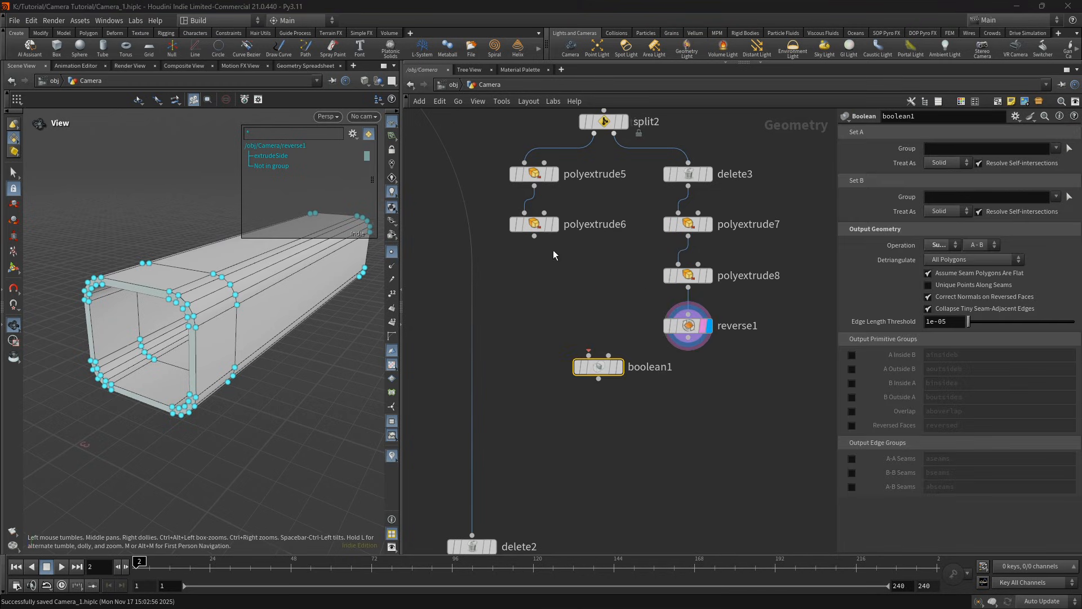
left_click_drag(536, 237, 589, 356)
left_click_drag(688, 338, 611, 378)
left_click(626, 379)
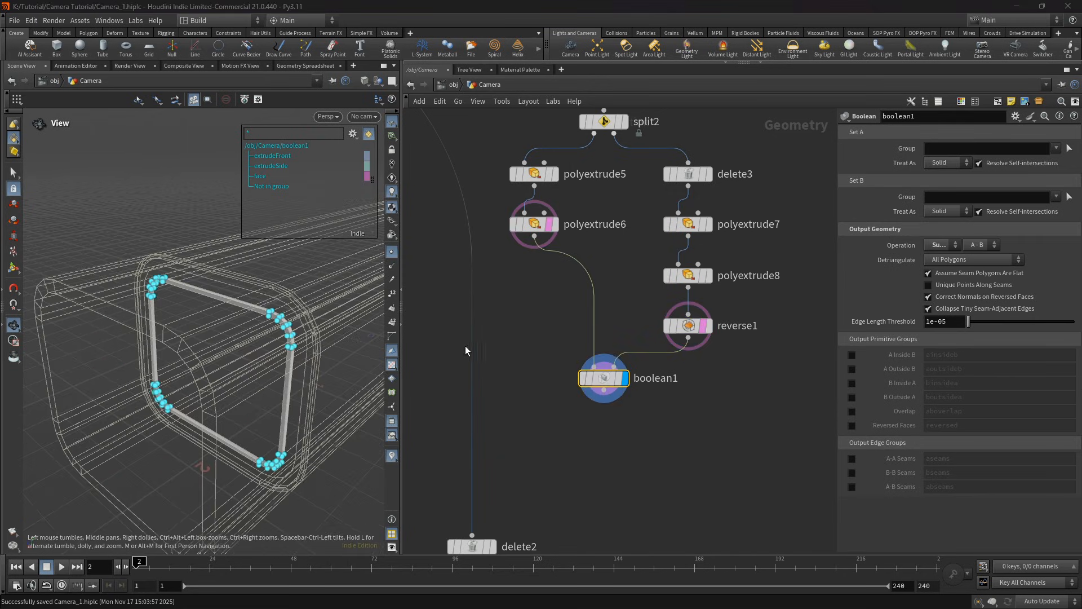
Step: Add a Null node below boolean1 to end the front frame branch
middle_click_drag(561, 445, 555, 394)
left_click_drag(234, 358, 302, 330)
middle_click_drag(594, 353, 601, 345)
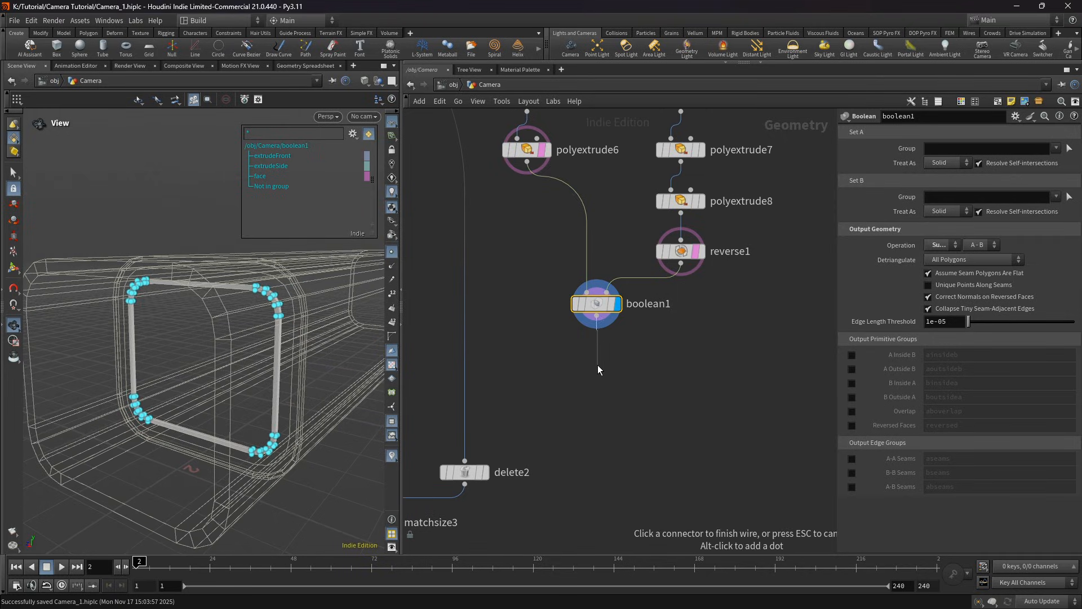
key("Tab")
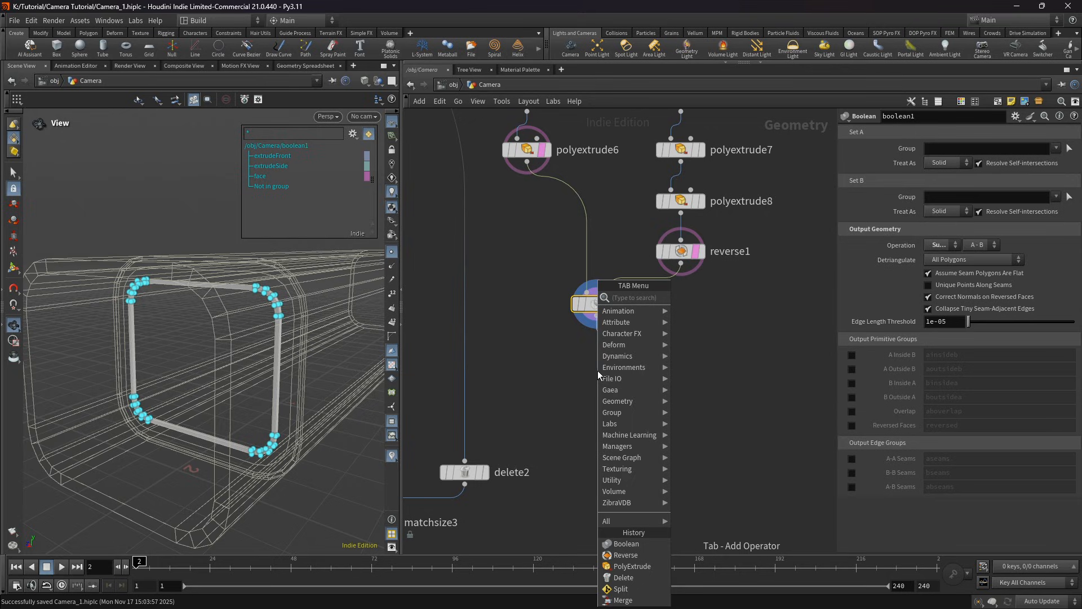
type("nul")
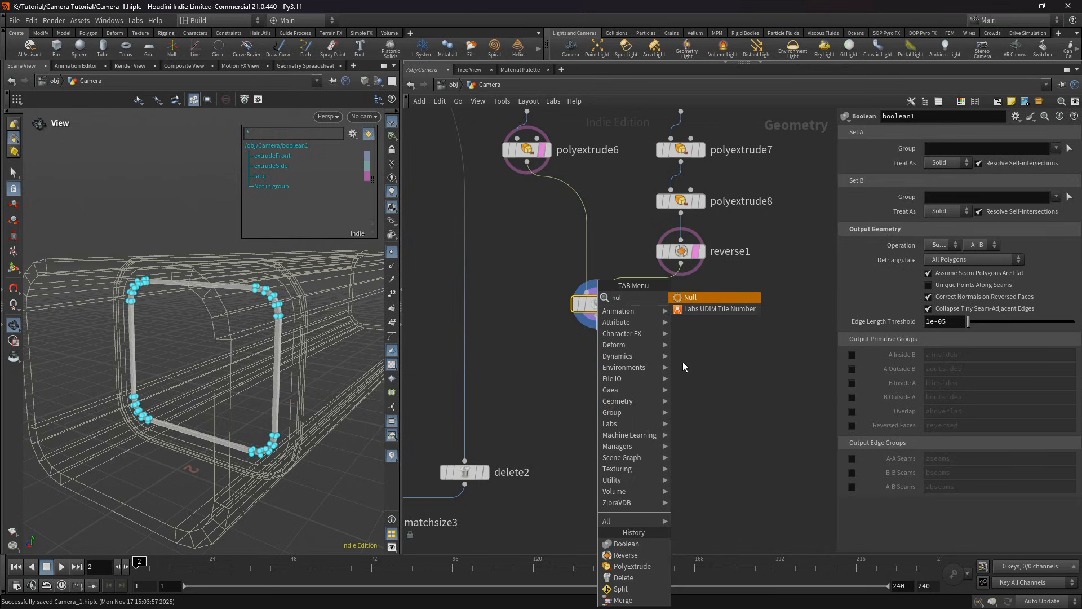
left_click(699, 302)
scroll(631, 411, "down", 3)
middle_click_drag(631, 411, 635, 332)
scroll(635, 332, "up", 3)
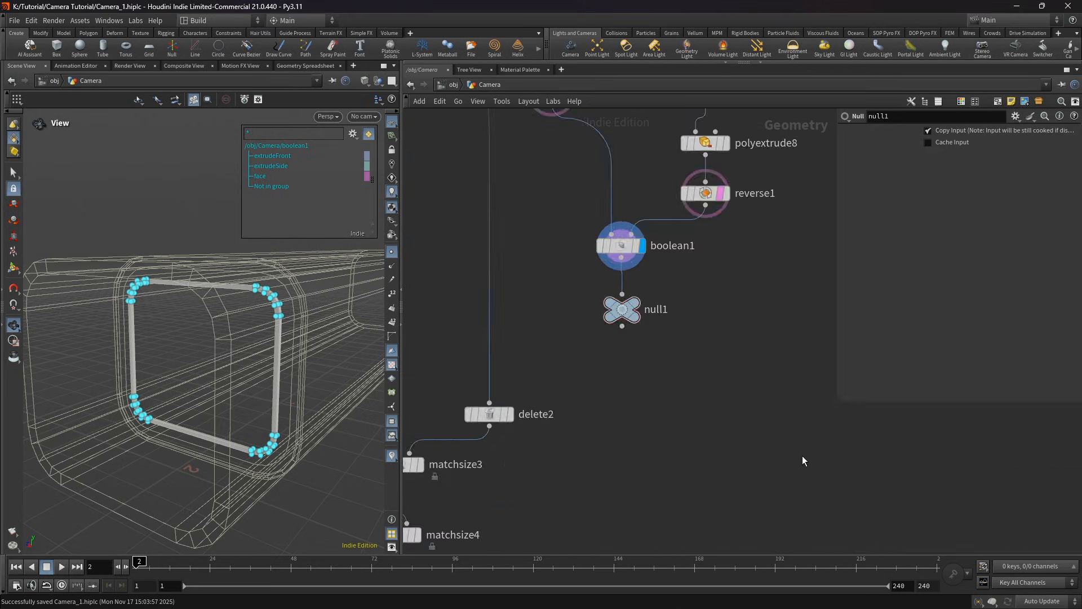
Step: Colour the Null node below boolean1 green and rename it front_frame
key("c")
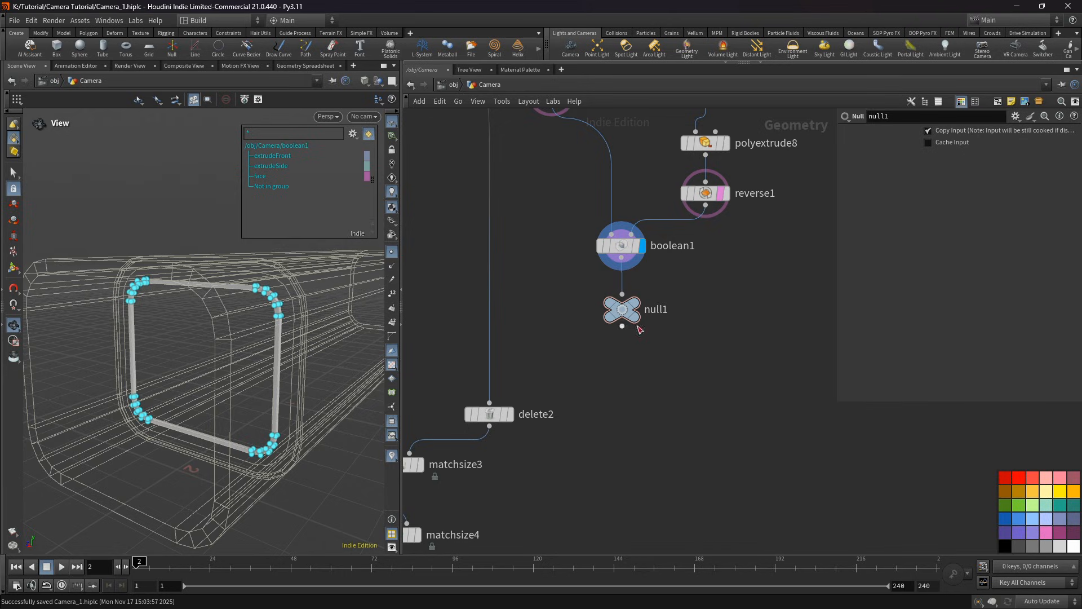
left_click_drag(583, 335, 652, 297)
left_click(1022, 506)
double_click(656, 309)
type("front_frame")
key("Return")
Step: Connect the front_frame null to merge1 and display the merge to check the whole camera body
scroll(644, 369, "down", 5)
scroll(638, 260, "up", 2)
left_click_drag(695, 134, 652, 323)
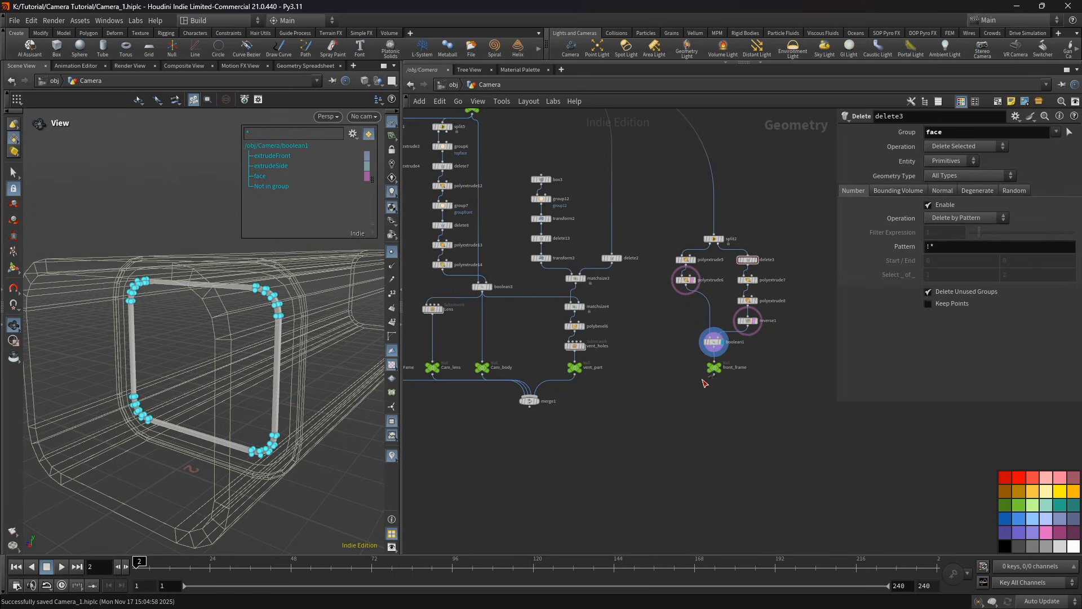
left_click_drag(714, 376, 543, 400)
scroll(541, 399, "up", 3)
left_click(538, 384)
left_click(534, 404)
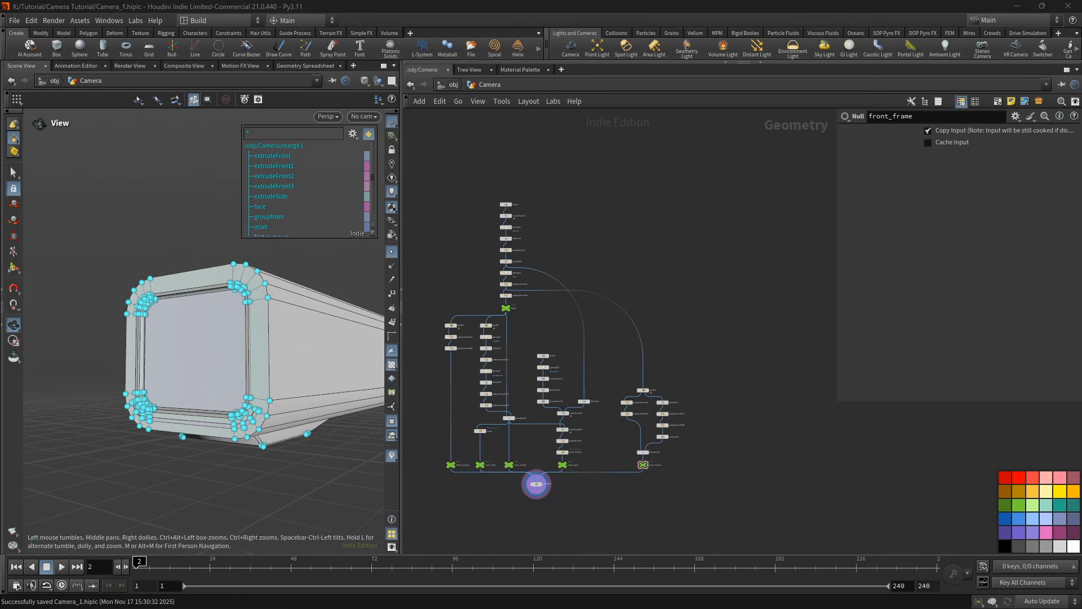
left_click_drag(208, 302, 167, 293)
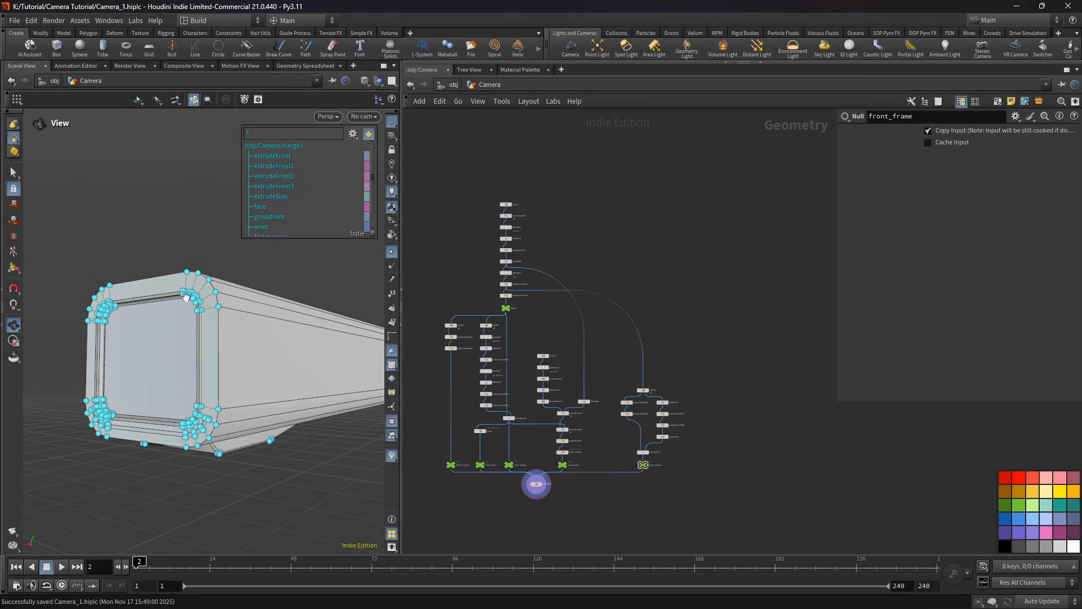
left_click_drag(201, 299, 230, 323)
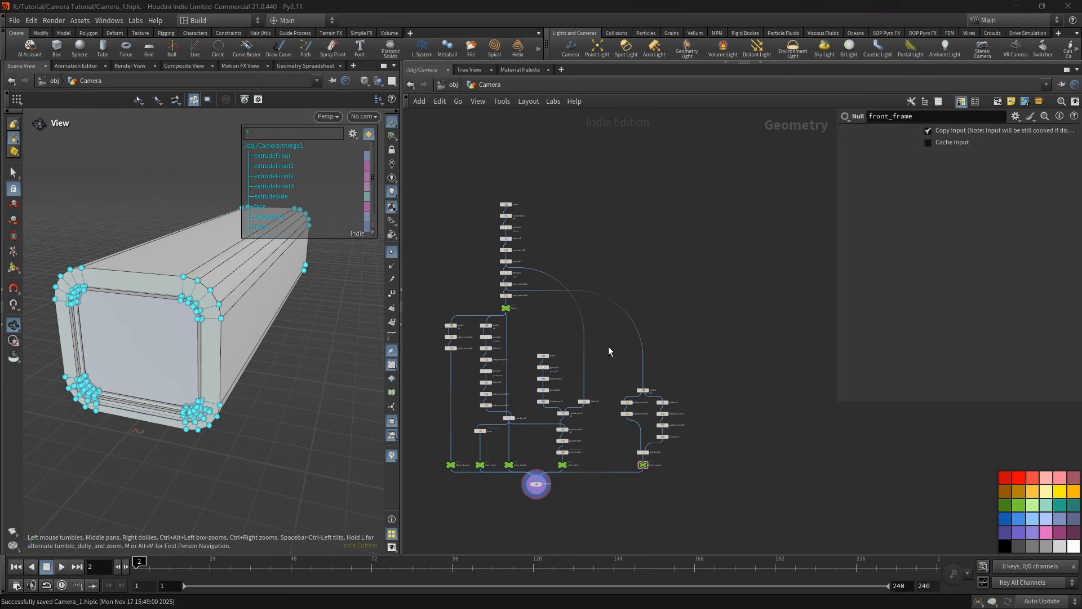
Step: Branch a new Group node off polybevel1, place it beside the network, and display it
scroll(529, 249, "up", 10)
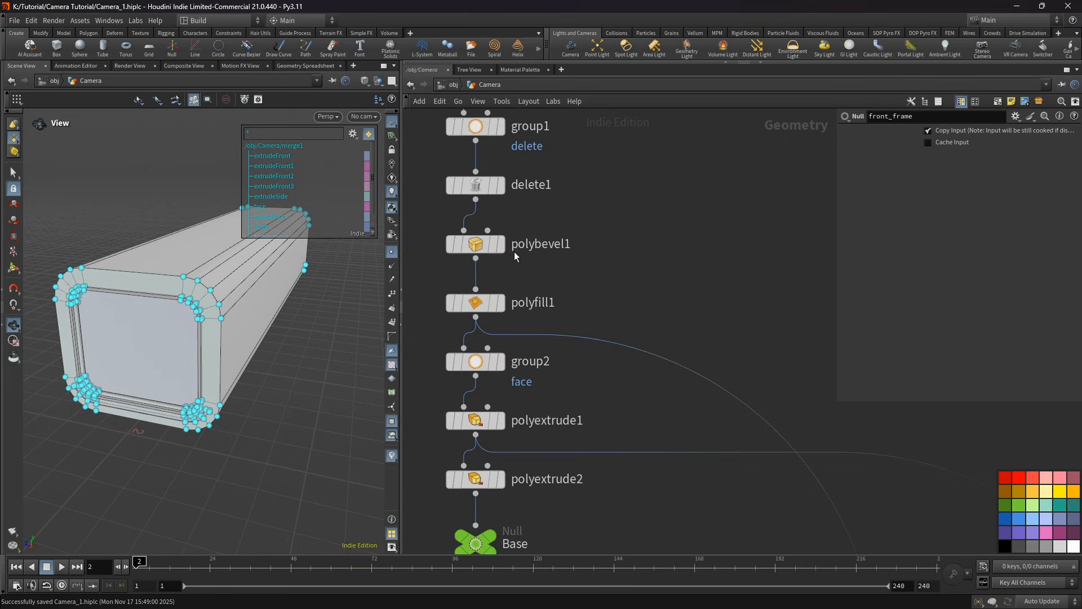
left_click(504, 249)
left_click(475, 258)
scroll(580, 276, "down", 5)
middle_click_drag(631, 289, 455, 278)
scroll(575, 284, "down", 3)
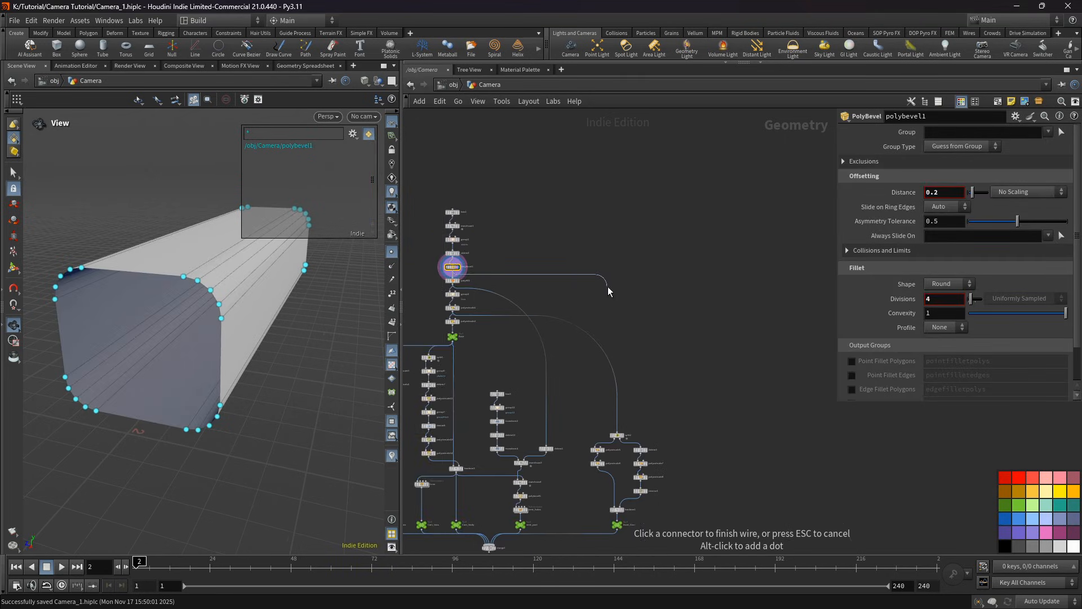
middle_click_drag(612, 287, 546, 286)
key("Escape")
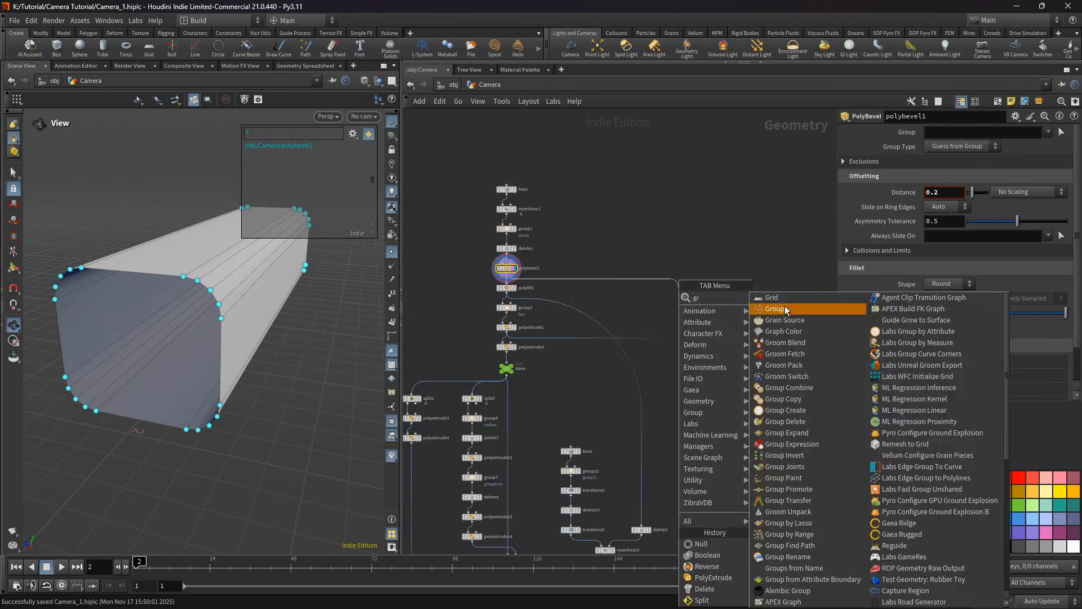
left_click(776, 309)
left_click(723, 285)
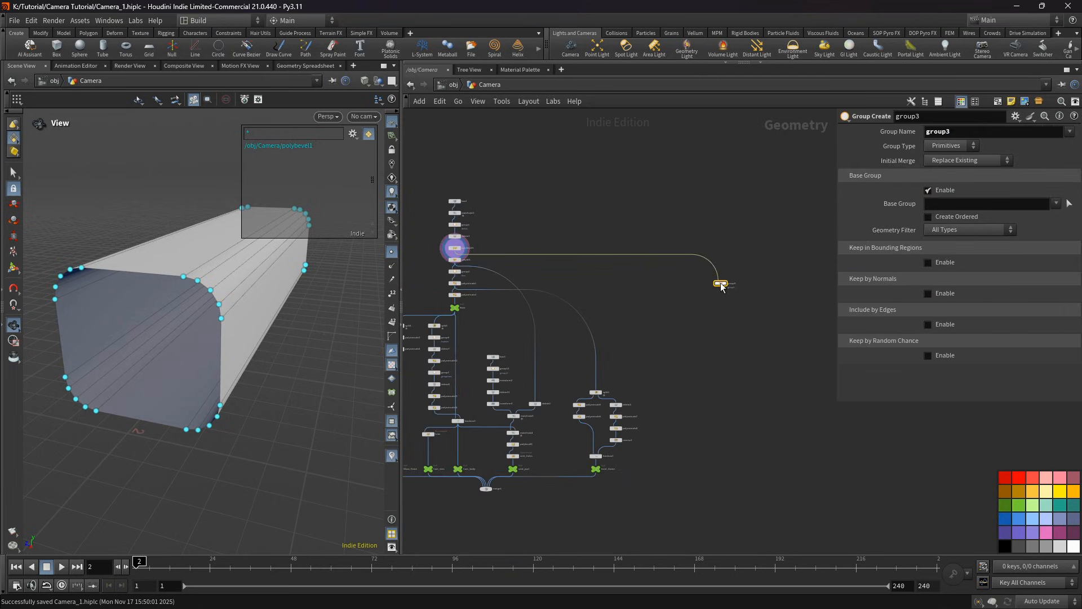
scroll(725, 282, "up", 3)
left_click(732, 285)
Step: Disable the Base Group on group3 and enable Keep by Normals
mouse_move(195, 306)
left_mouse_down()
mouse_move(229, 306)
mouse_move(216, 305)
left_mouse_up()
scroll(219, 297, "down", 2)
middle_click_drag(221, 294, 282, 311)
left_click_drag(282, 312, 284, 332)
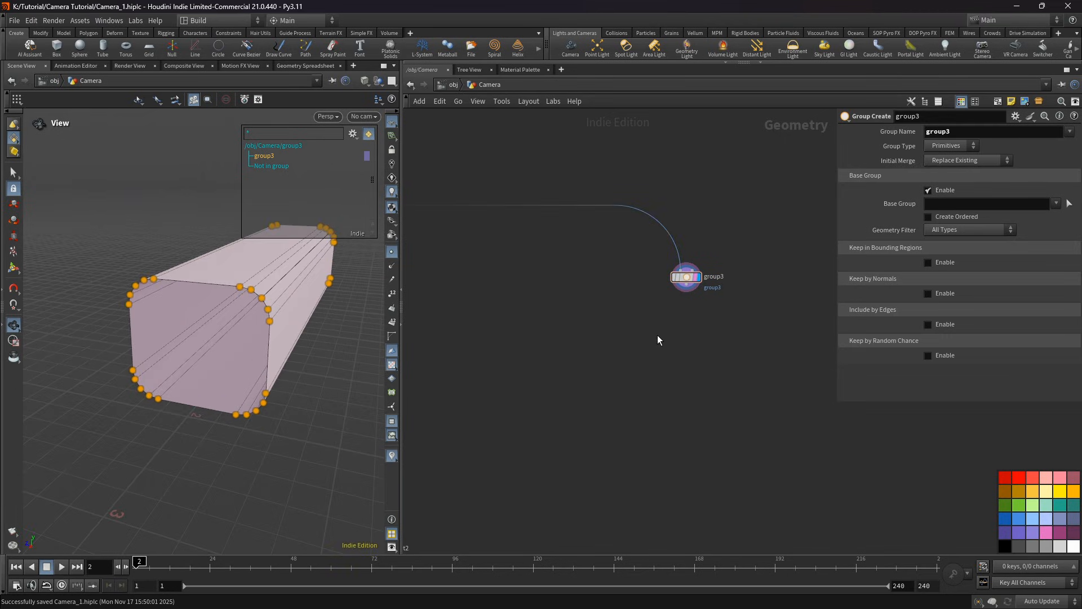
middle_click_drag(657, 336, 615, 338)
scroll(616, 339, "up", 2)
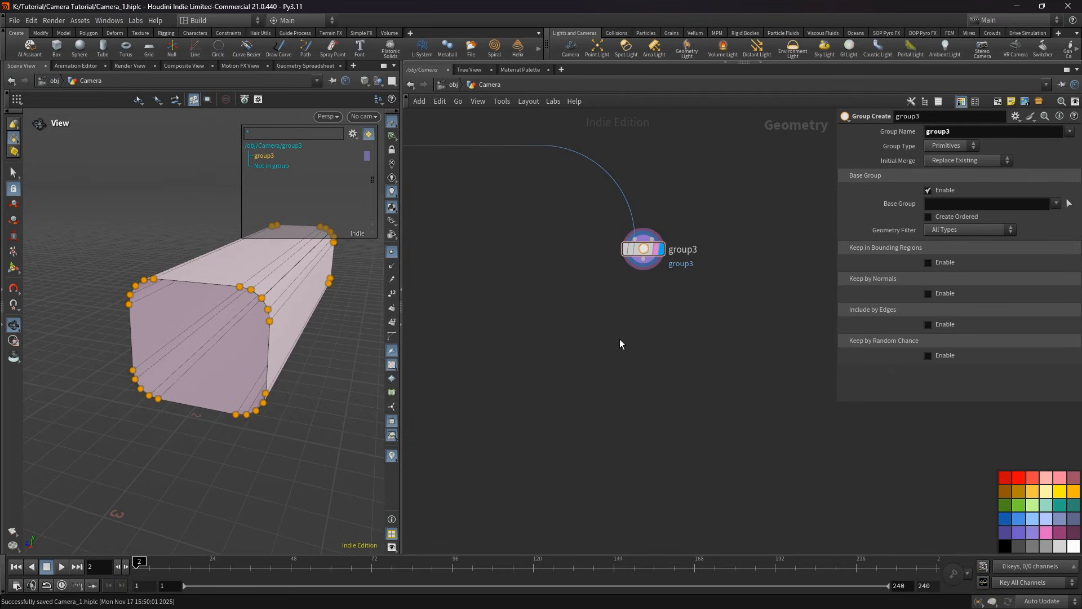
middle_click_drag(674, 302, 643, 304)
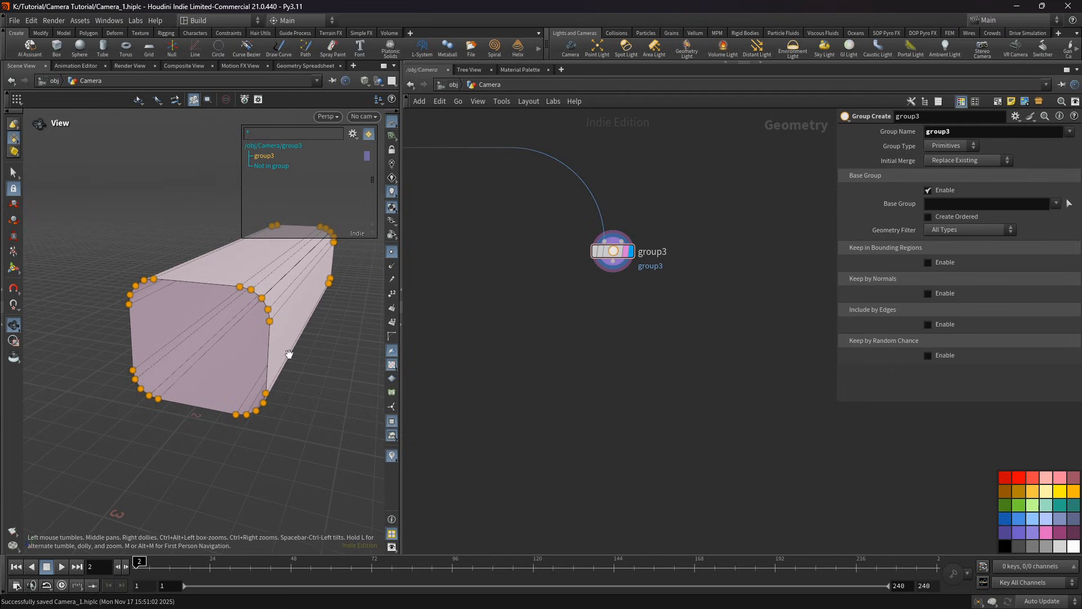
left_click_drag(286, 358, 222, 338)
left_click(938, 192)
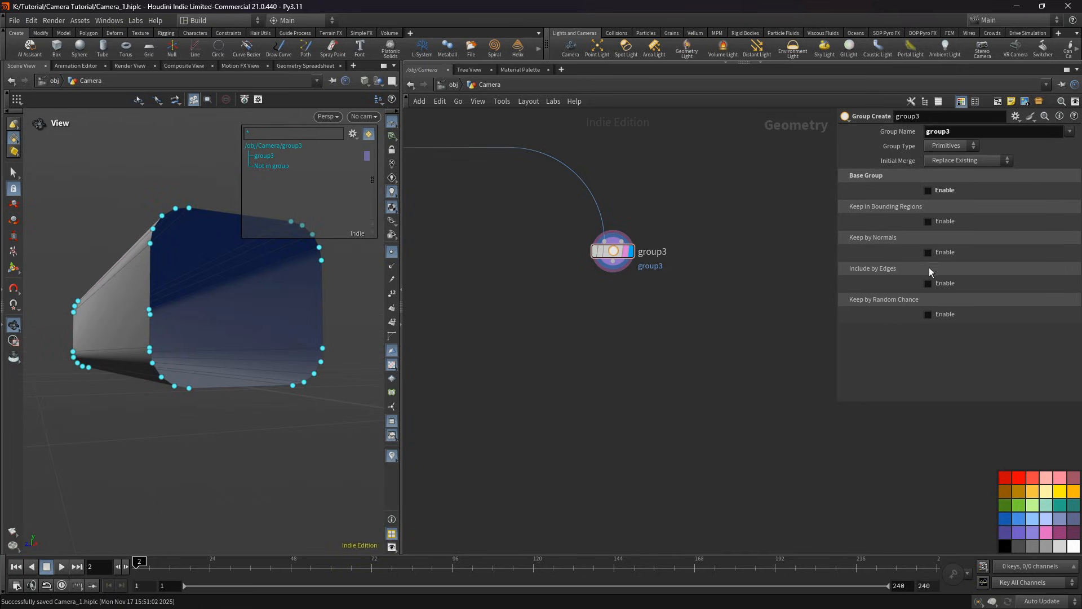
left_click(939, 254)
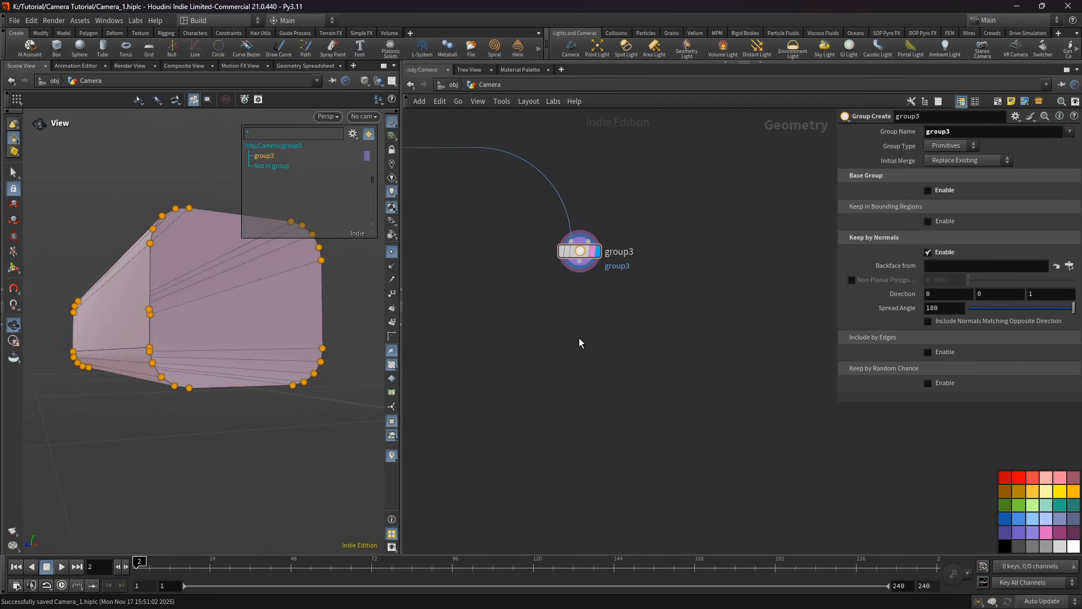
Step: Set group3's normal Spread Angle to 80 and its Direction to 0, -1, 0
left_click(940, 308)
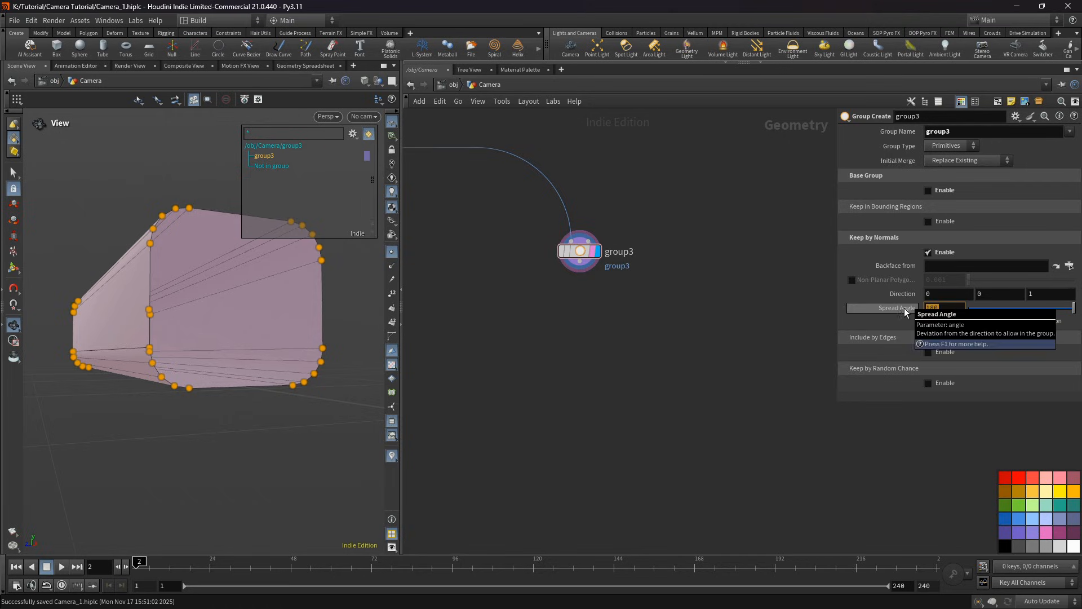
type("50")
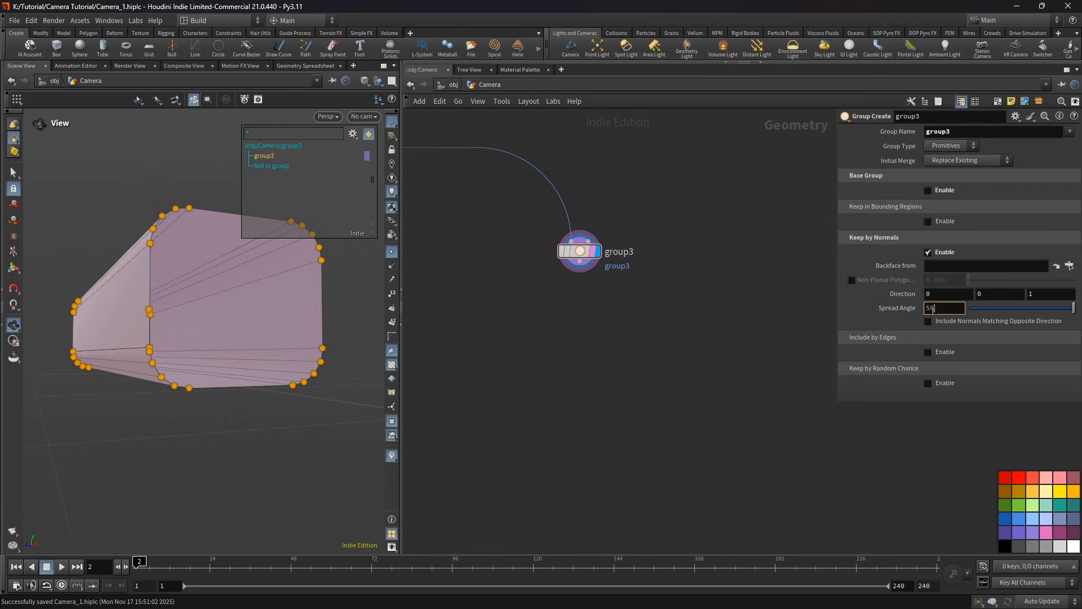
key("Return")
double_click(937, 308)
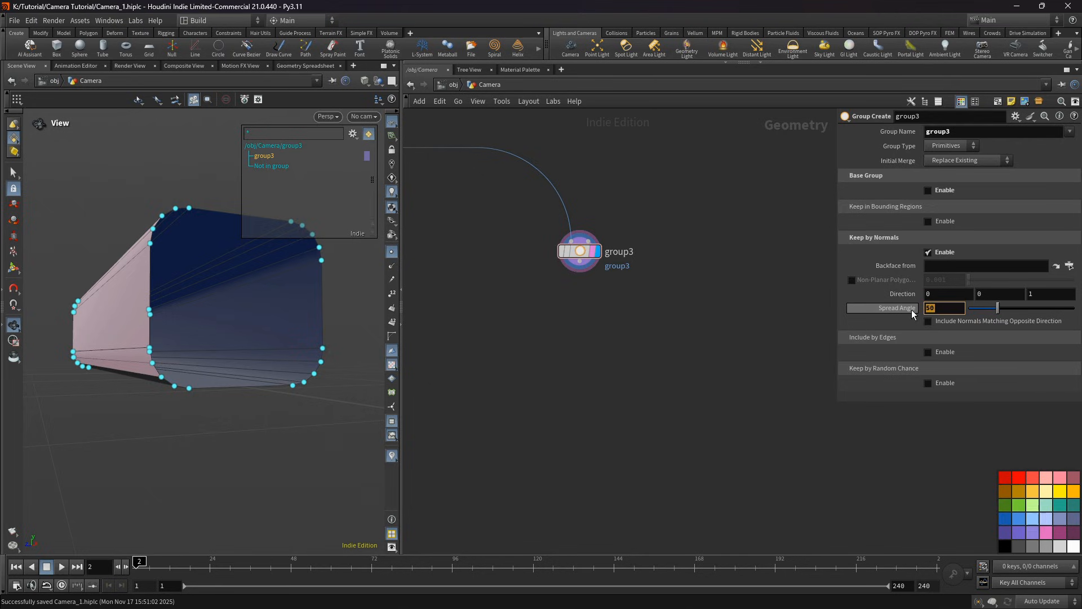
type("80")
key("Return")
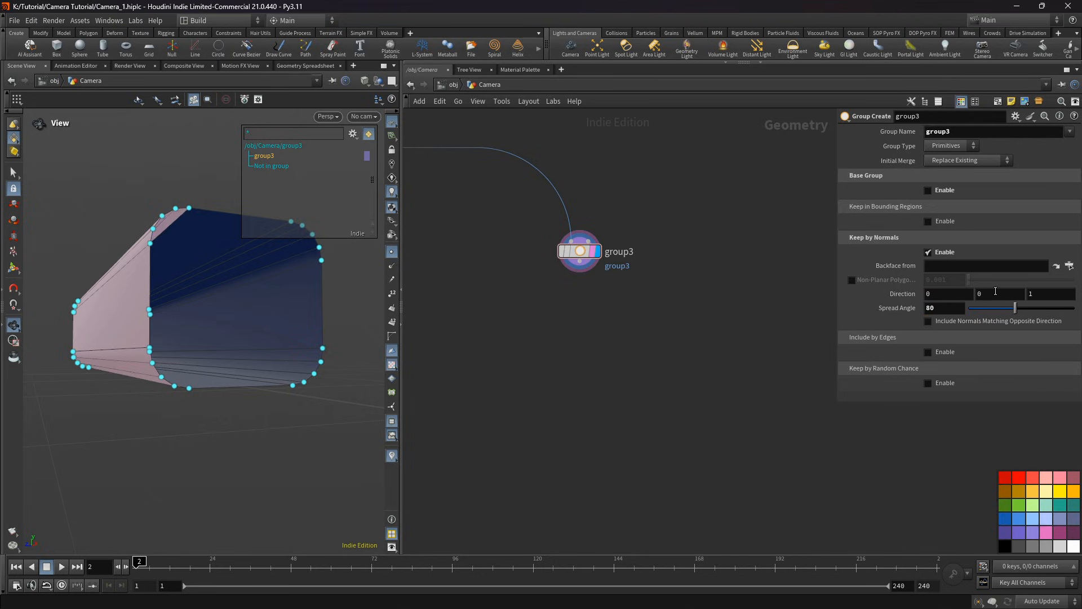
double_click(1032, 293)
left_click_drag(999, 292, 954, 299)
key("Return")
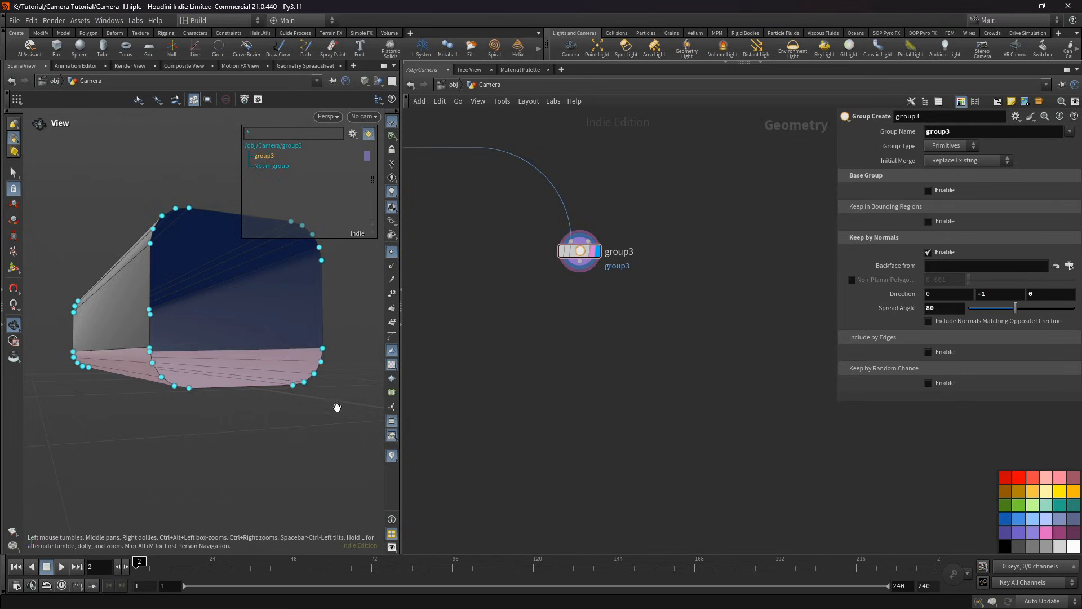
Step: Add a Delete node after group3 and display it
middle_click_drag(572, 275, 551, 262)
left_click(558, 257)
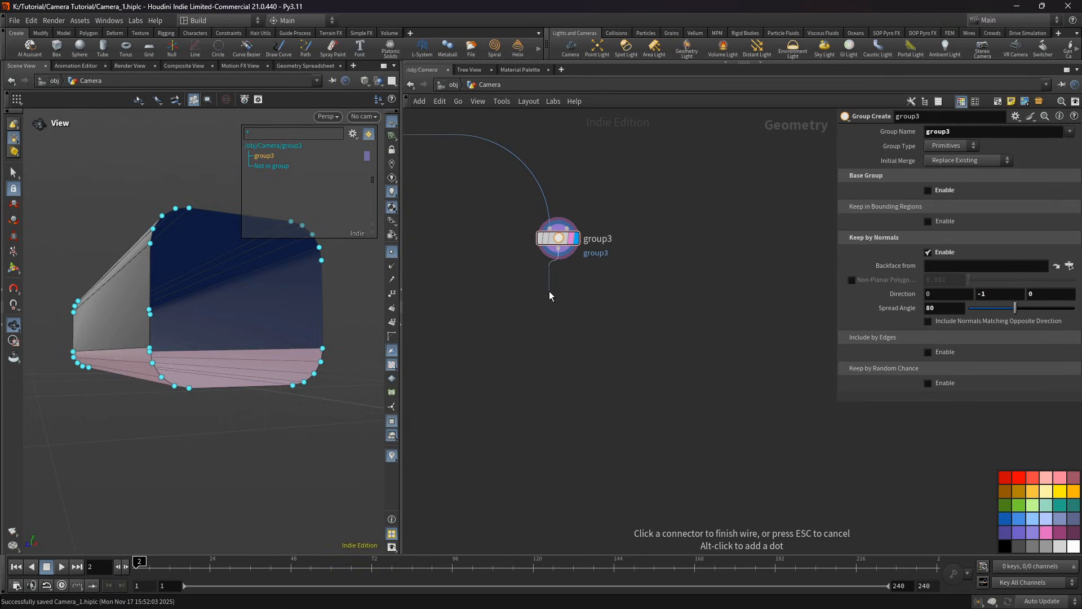
key("Escape")
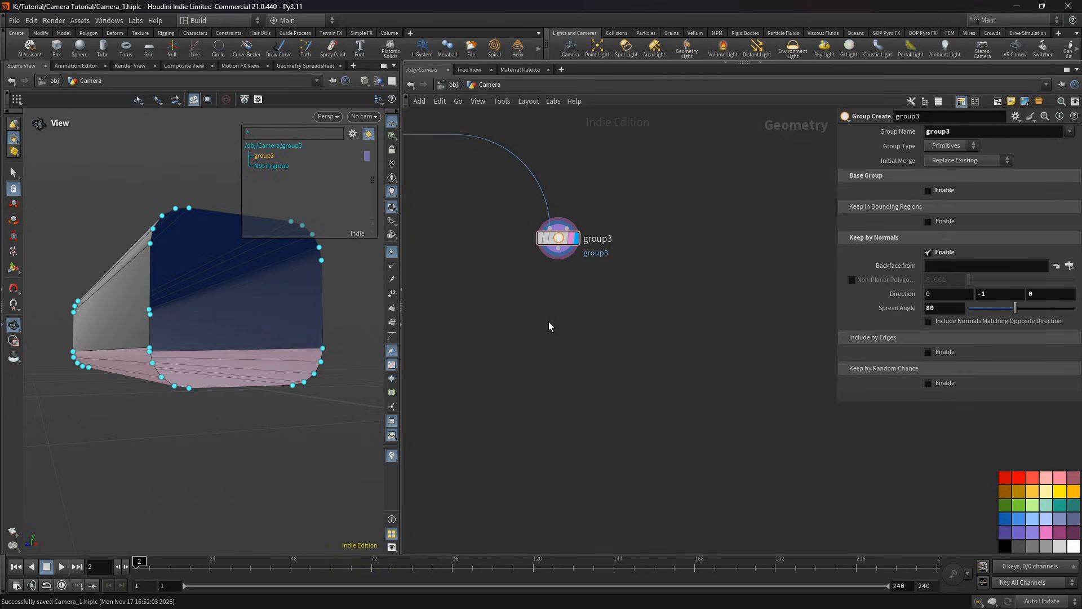
left_click(558, 251)
key("Tab")
type("de")
left_click(643, 297)
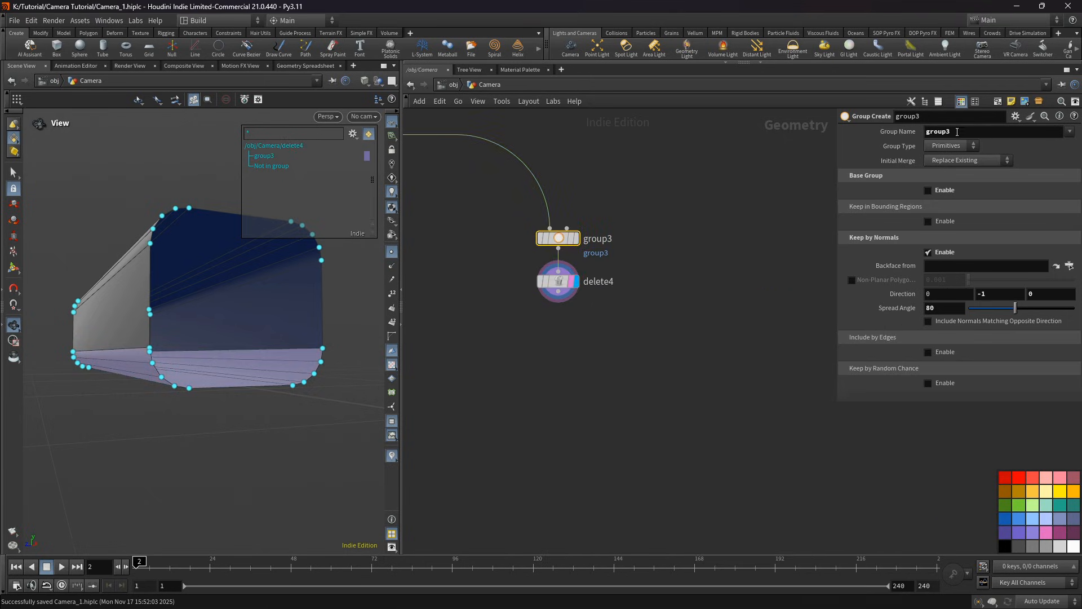
Step: Rename group3's output group to delete and choose it as the Group on delete4
left_click_drag(957, 131, 908, 139)
type("de")
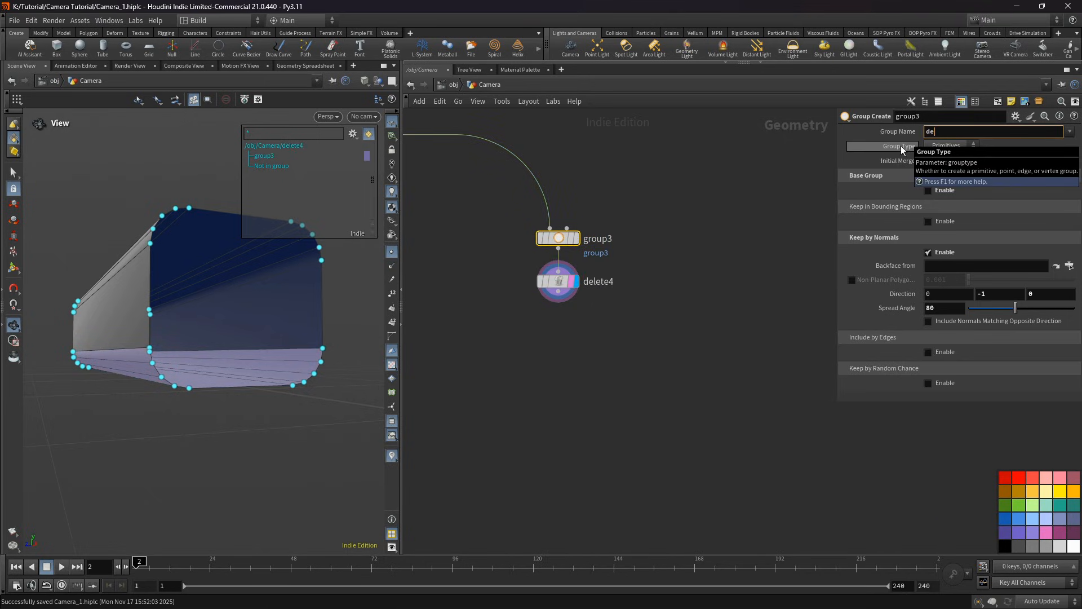
type("lete")
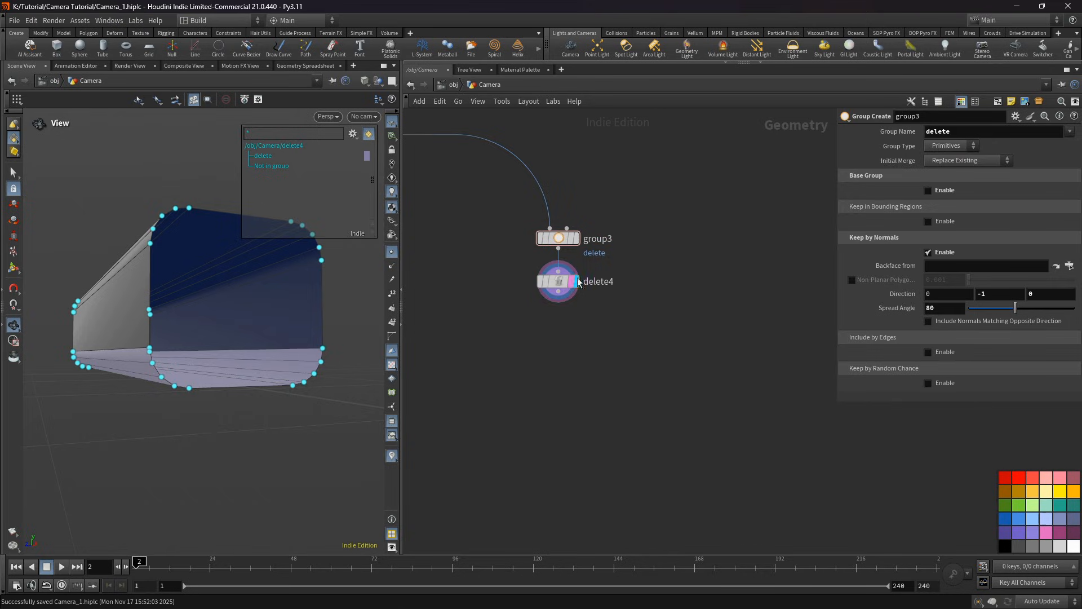
left_click(558, 284)
left_click(1056, 132)
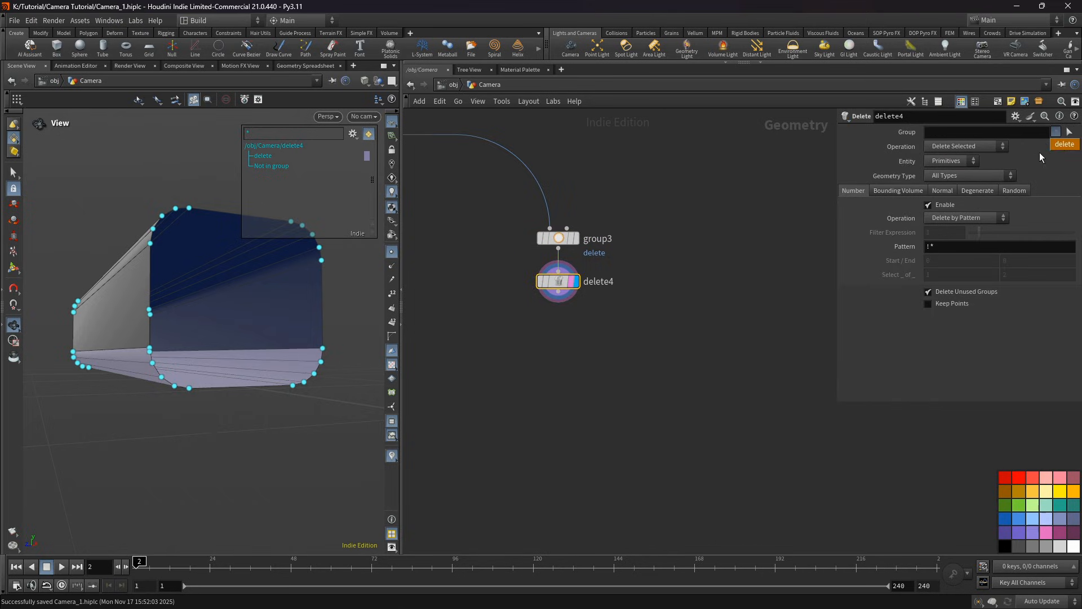
left_click(1062, 146)
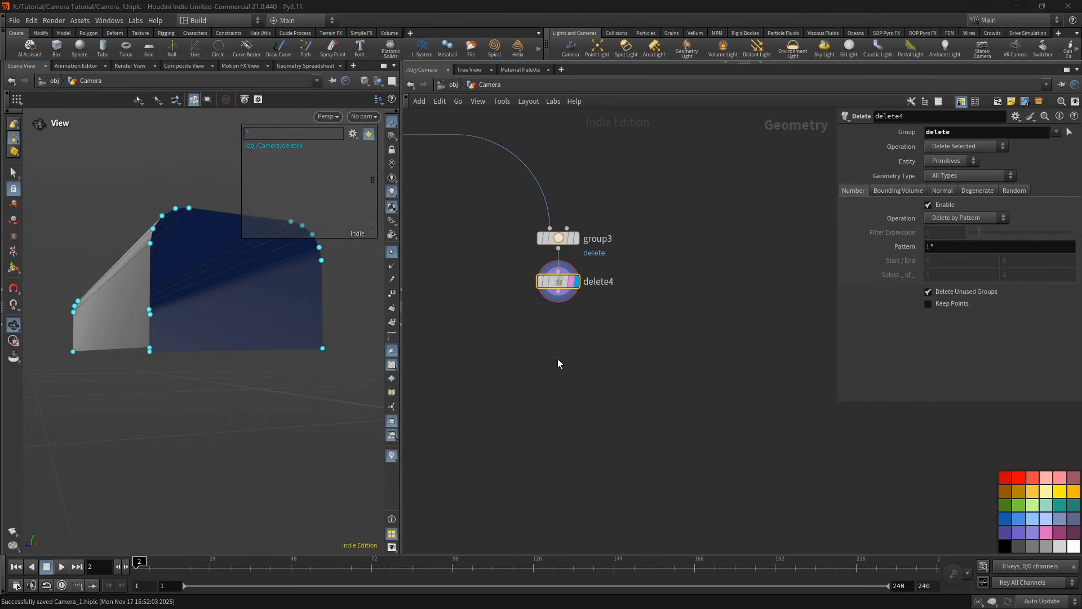
Step: Add a PolyExtrude node after delete4, align it below, and display it
mouse_move(222, 266)
left_mouse_down()
mouse_move(199, 281)
mouse_move(225, 282)
mouse_move(217, 285)
left_mouse_up()
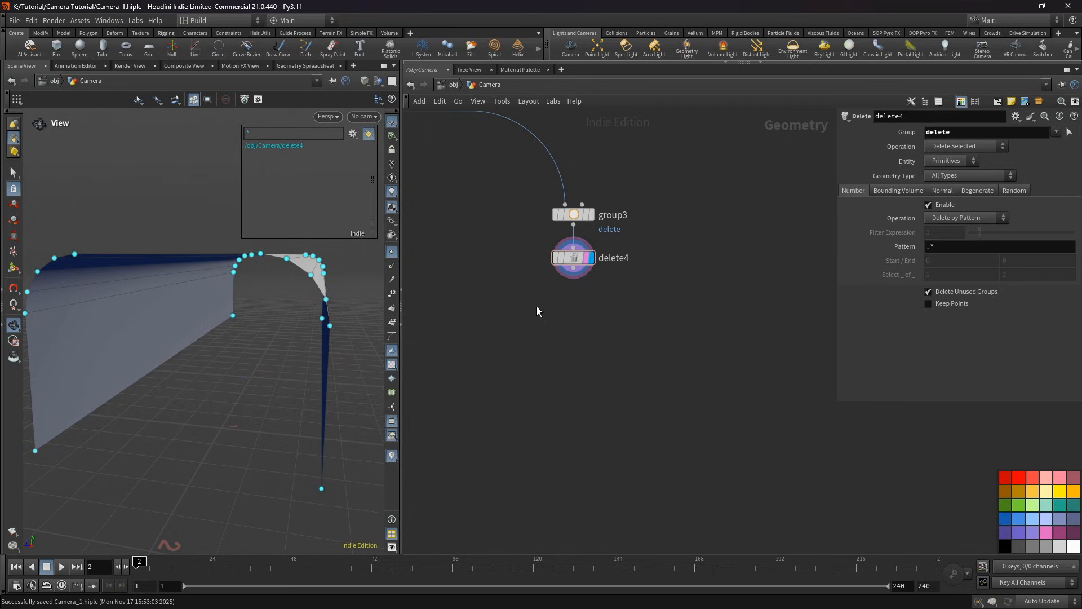
left_click(573, 268)
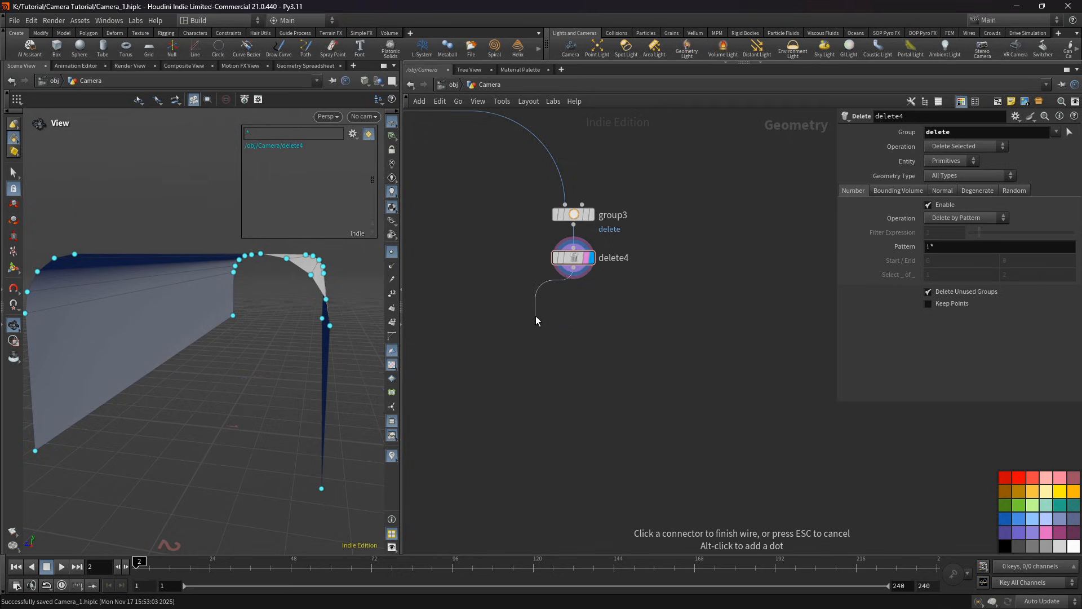
key("Tab")
left_click(556, 590)
left_click(532, 319)
left_click(550, 319)
left_click_drag(540, 322, 582, 300)
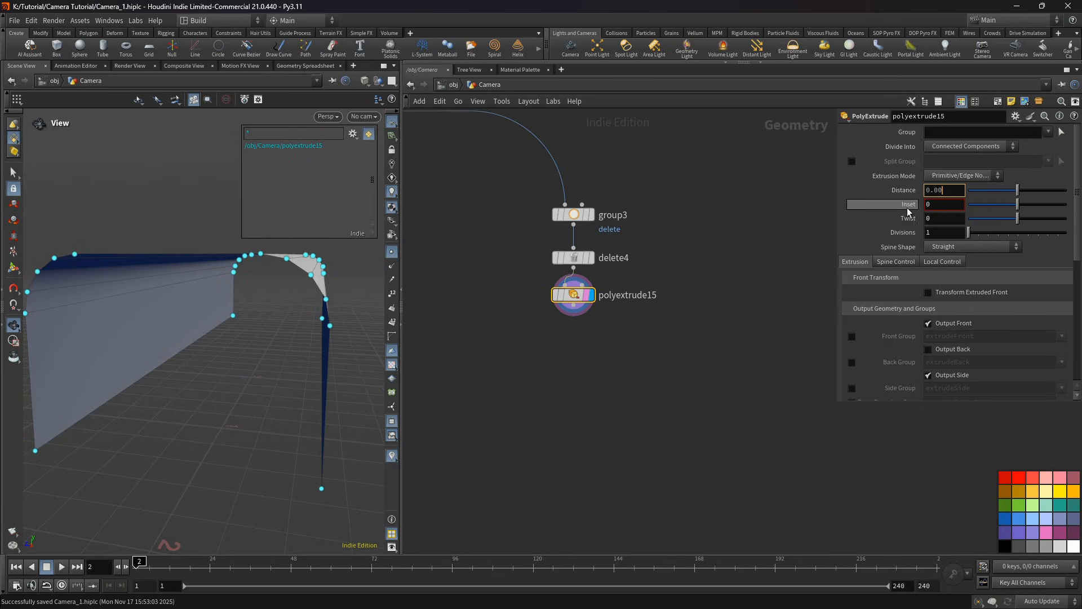
Step: Set polyextrude15's Distance to 0.008 and turn off Output Side
type("08")
key("Return")
scroll(323, 284, "up", 3)
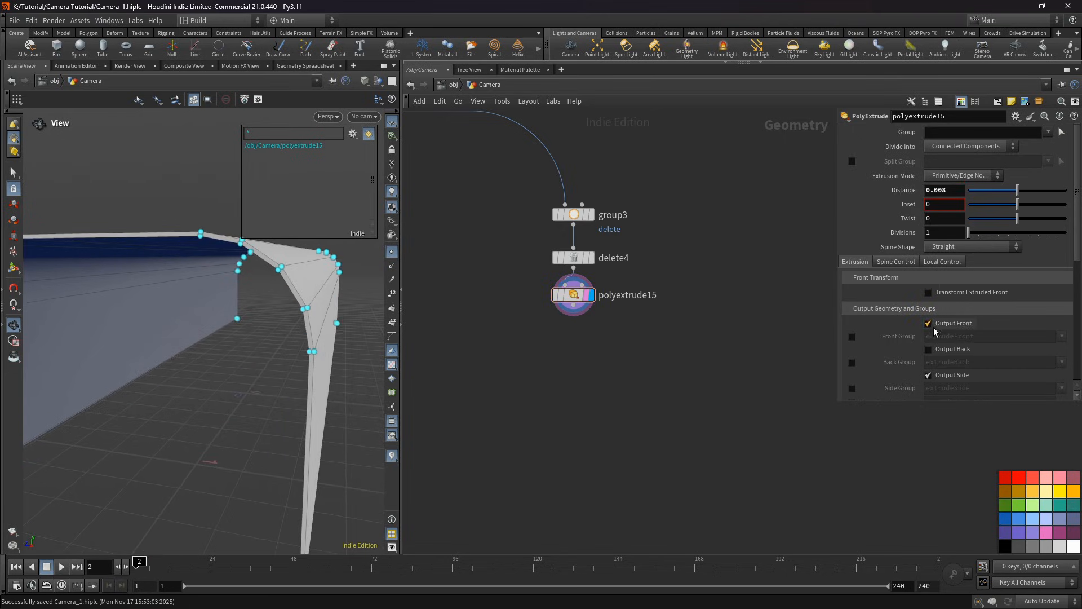
left_click(928, 375)
scroll(635, 278, "down", 2)
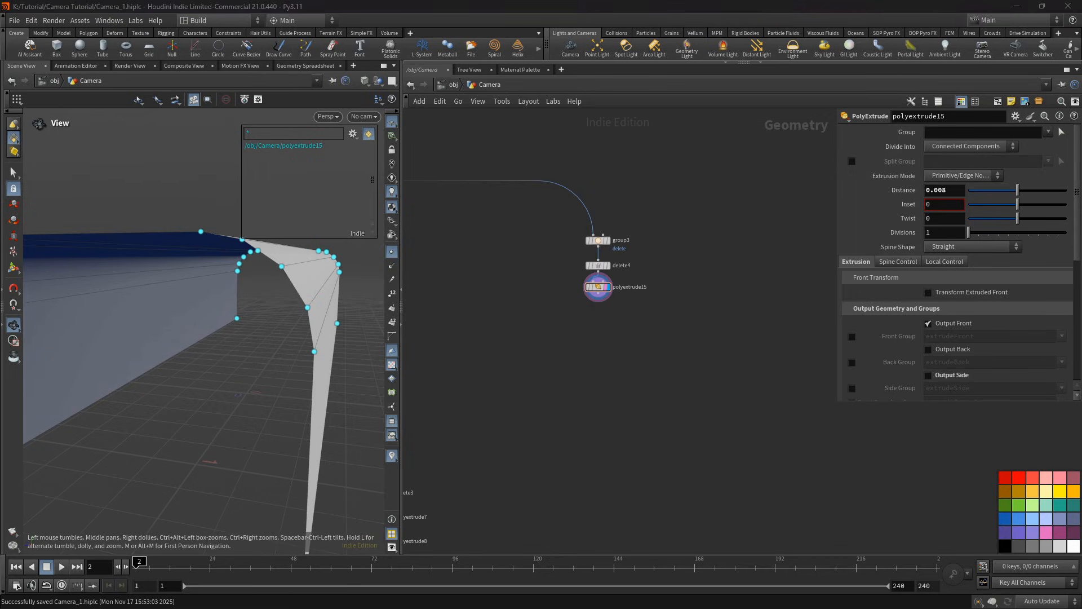
Step: Add a PolyExtrude node after polyextrude15, display it, set its Distance to 0.031, and turn on Output Back
scroll(594, 300, "up", 3)
right_click(601, 288)
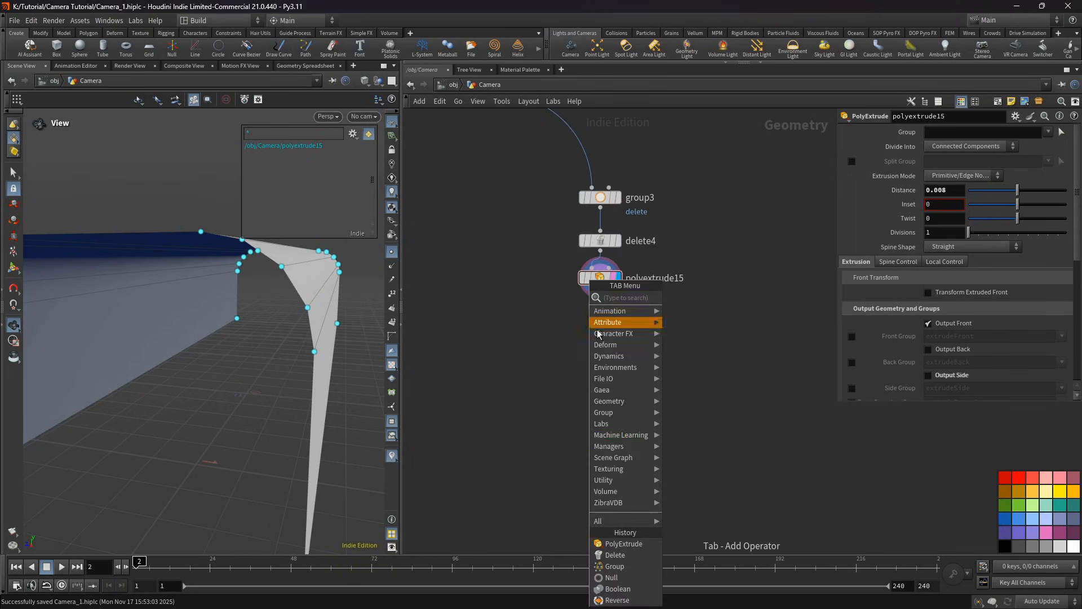
left_click(623, 544)
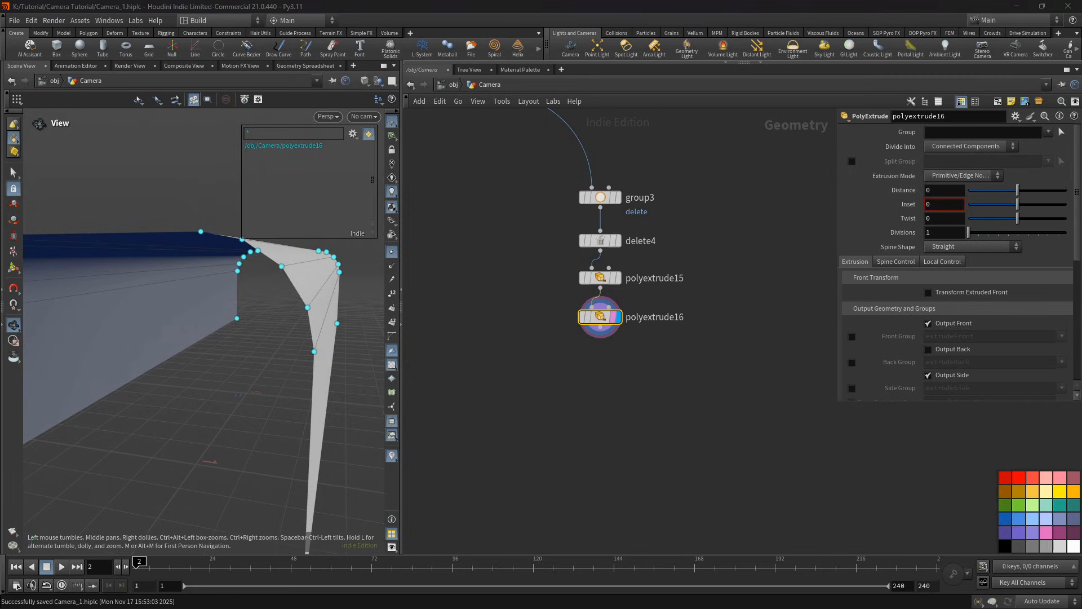
left_click(933, 192)
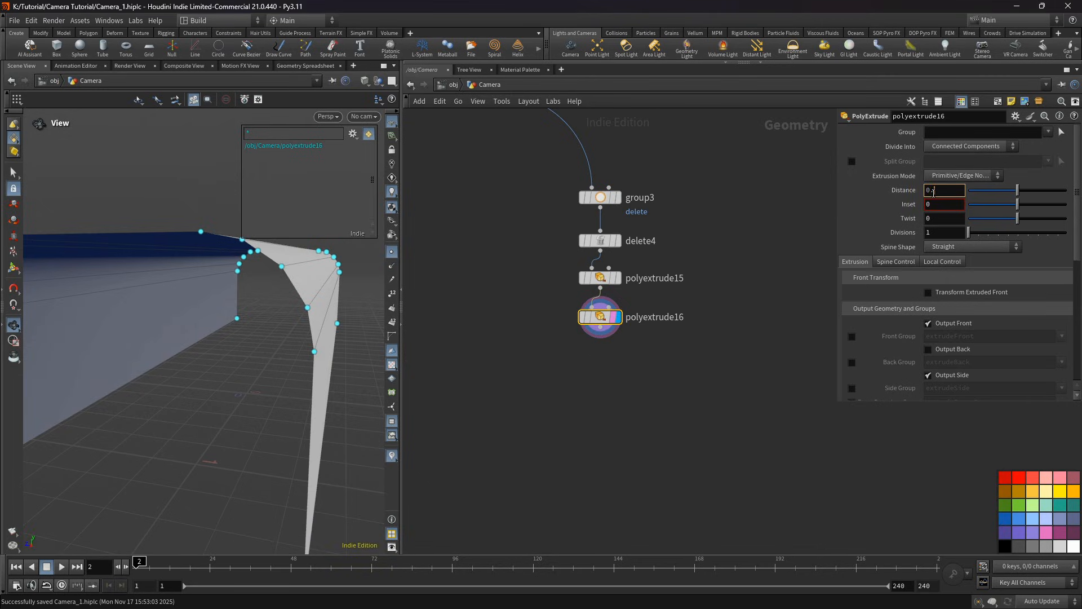
type(".031")
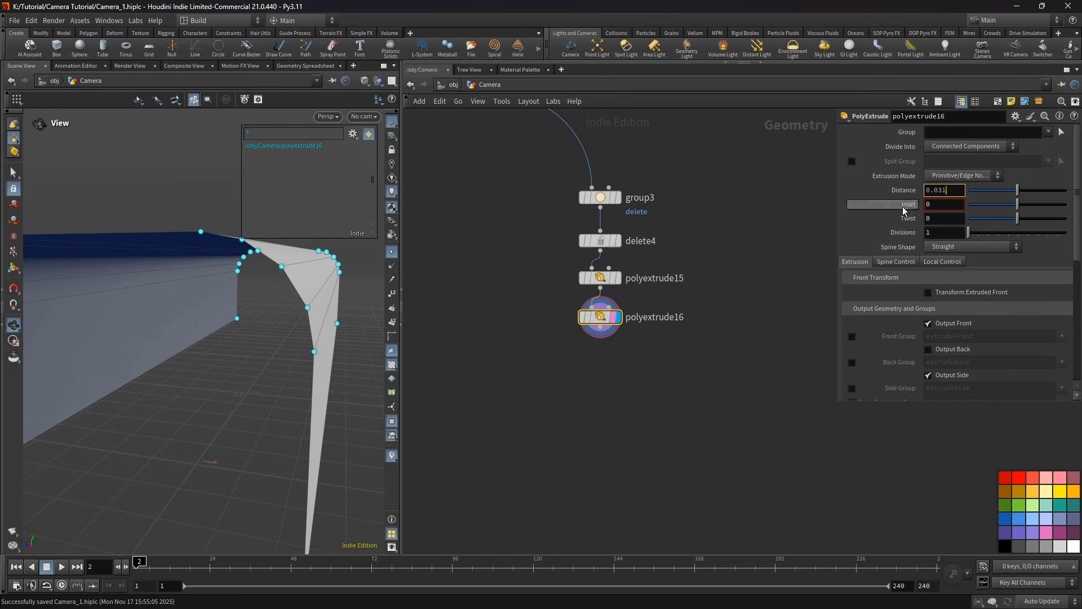
key("Return")
left_click(936, 349)
scroll(227, 316, "down", 10)
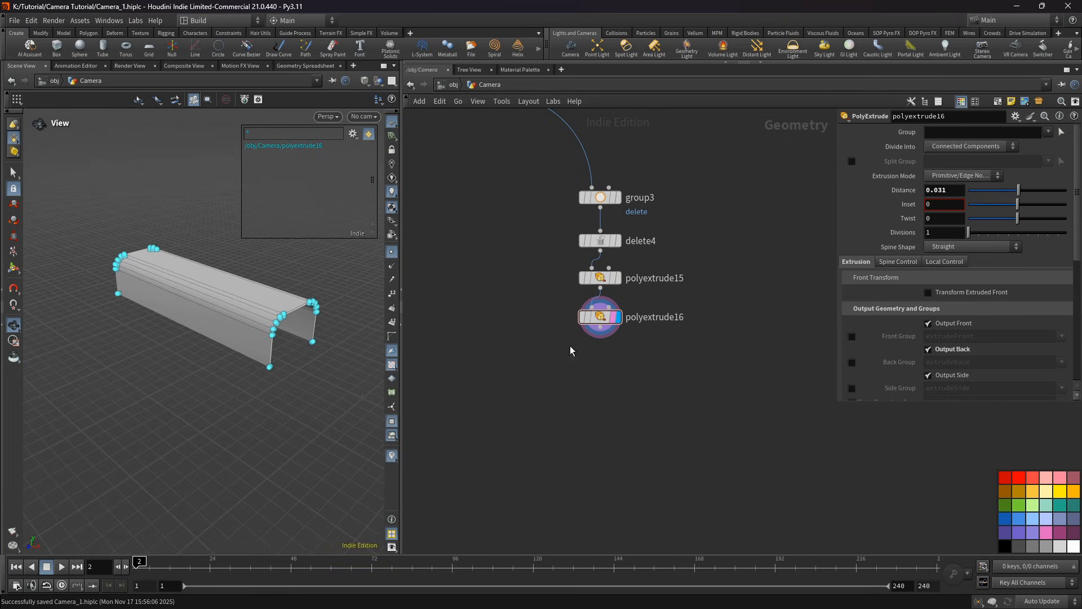
Step: Add a Group node after polyextrude16, align it below, and display it
key("Tab")
left_click(648, 306)
left_click(570, 345)
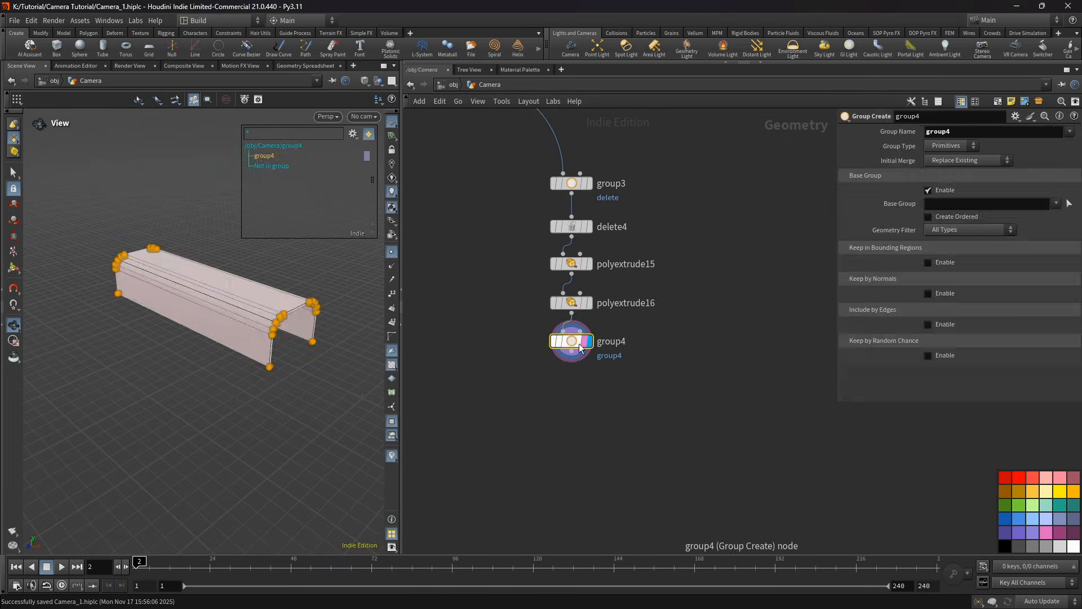
Step: Turn off Base Group on group4 and enable Keep by Normals with a Spread Angle of 60
scroll(220, 338, "up", 8)
left_click_drag(220, 338, 248, 353)
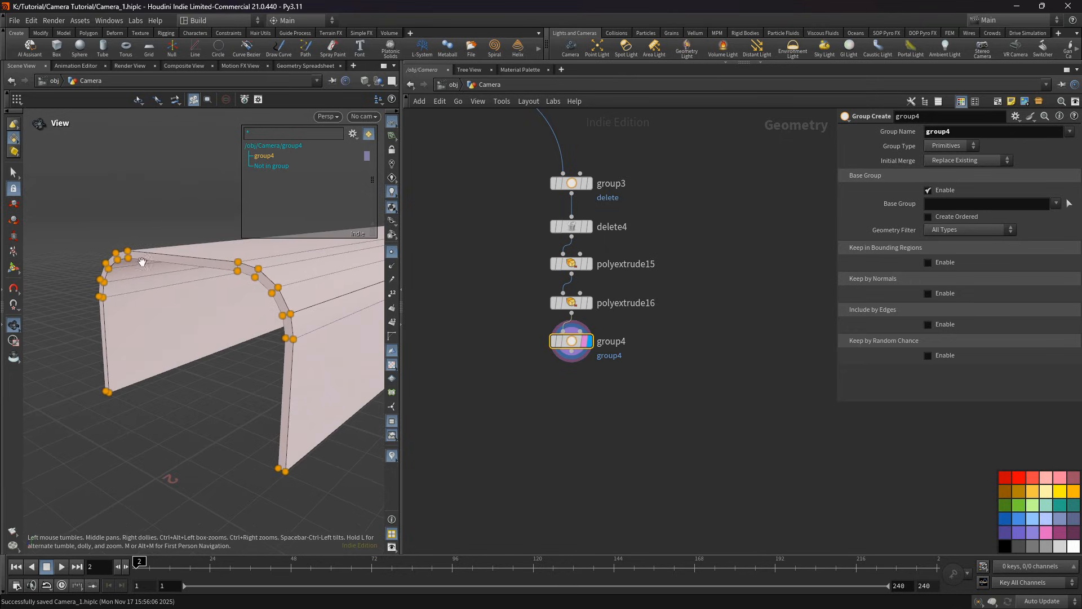
left_click_drag(208, 383, 193, 383)
left_click(939, 191)
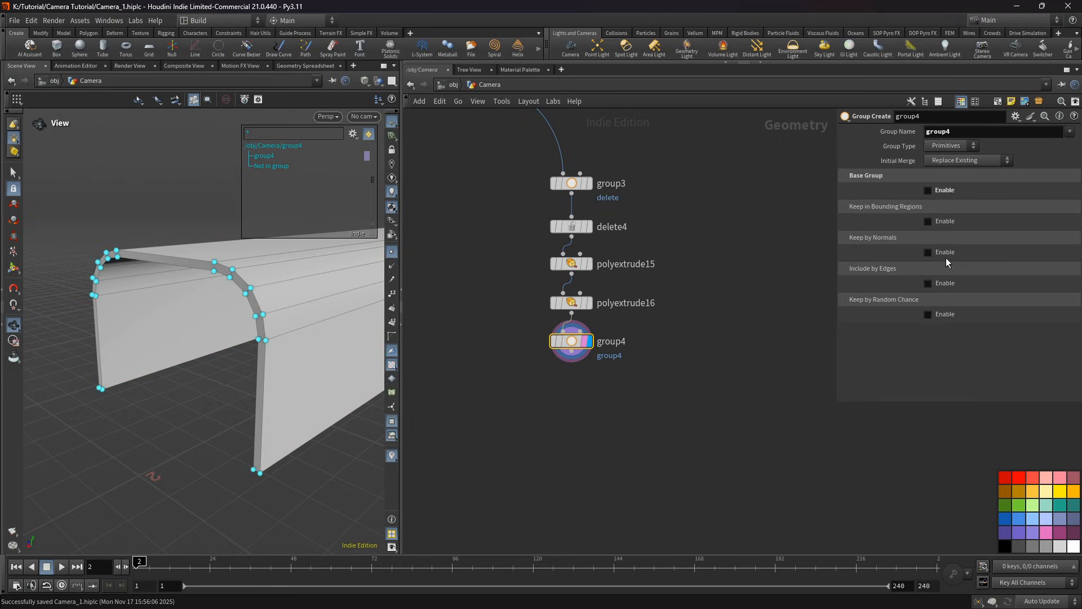
left_click(941, 252)
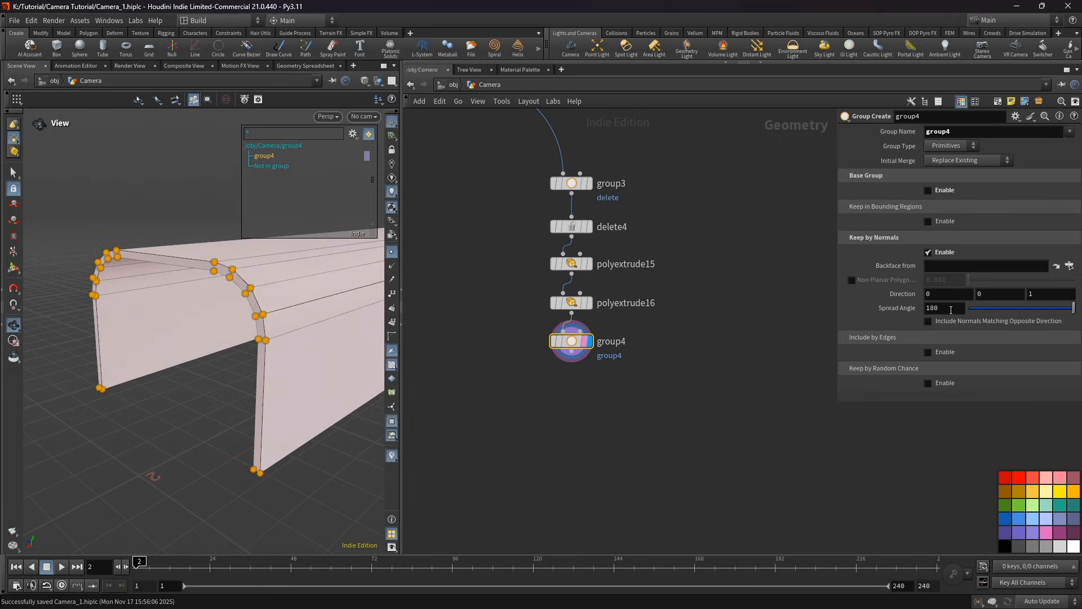
double_click(951, 310)
type("60")
key("Return")
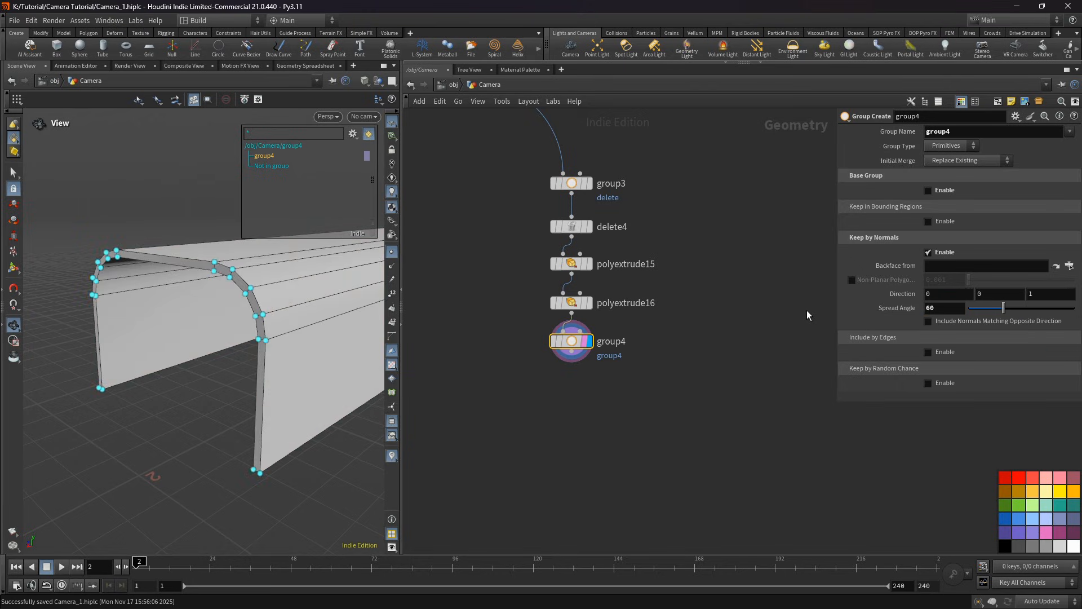
Step: Set group4's normal Direction to 1, 0, 0 so it targets the cover's front rim faces
double_click(932, 294)
type("1")
key("Return")
double_click(1032, 294)
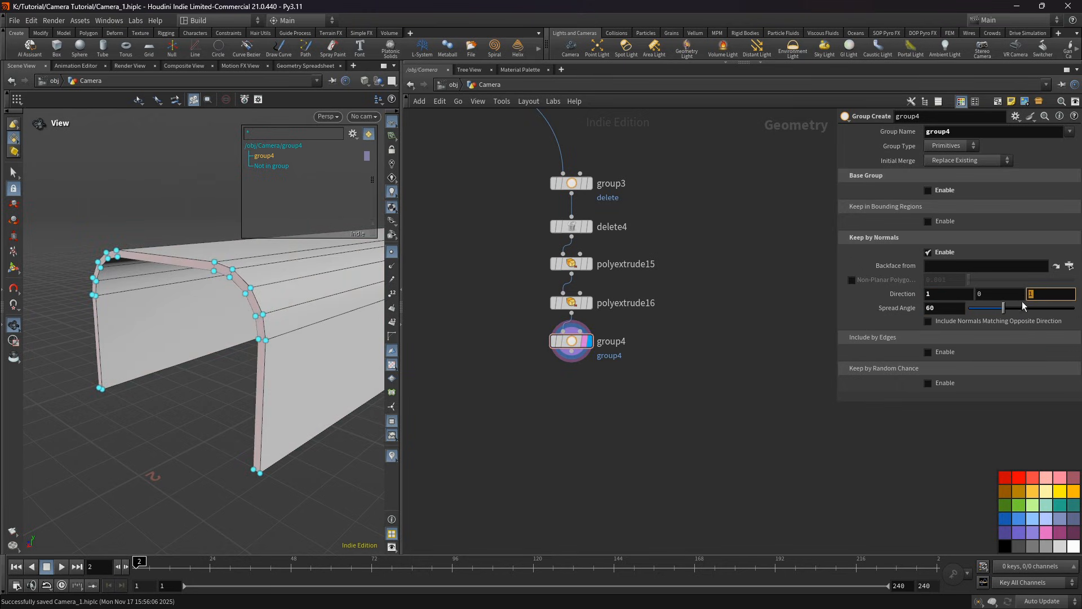
type("0")
key("Return")
left_click_drag(227, 137, 176, 336)
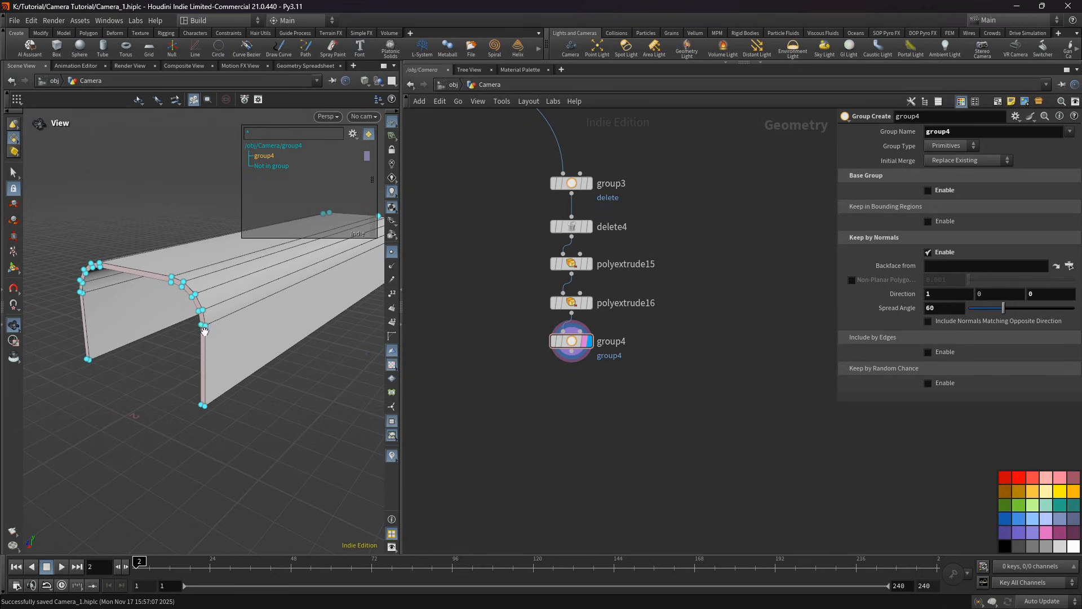
left_click_drag(126, 299, 163, 282)
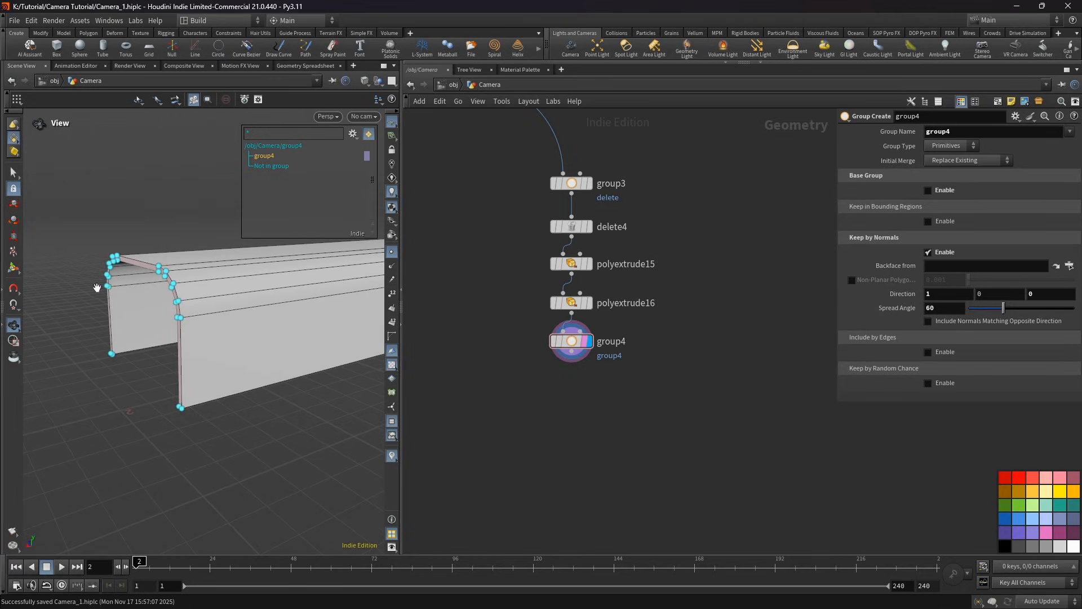
Step: Add a Bound node fed by group4, display it, and place it off to the side below group4
middle_click_drag(533, 391, 525, 367)
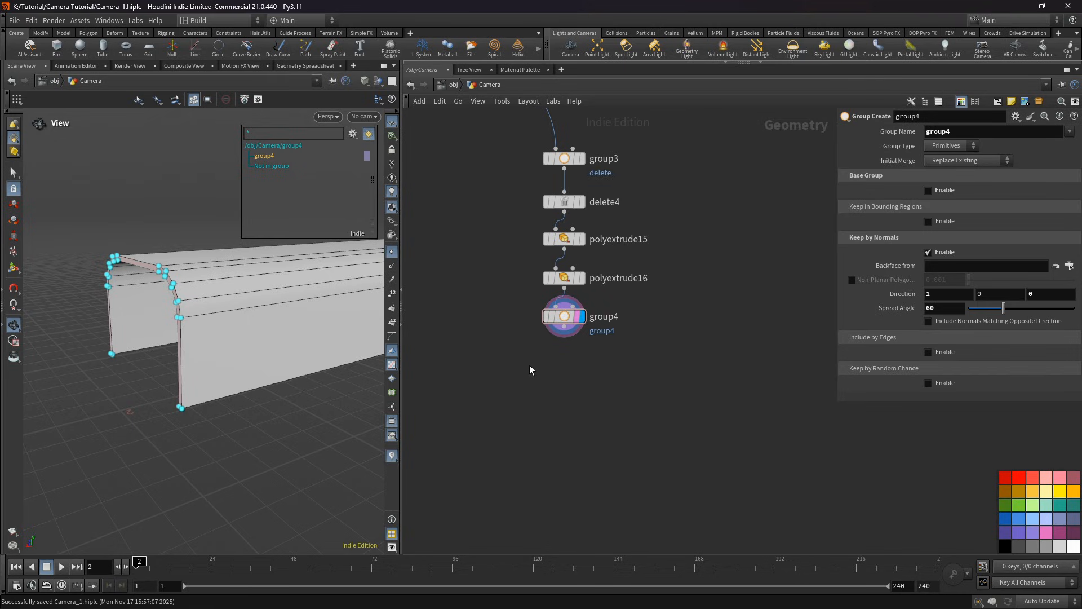
key("Tab")
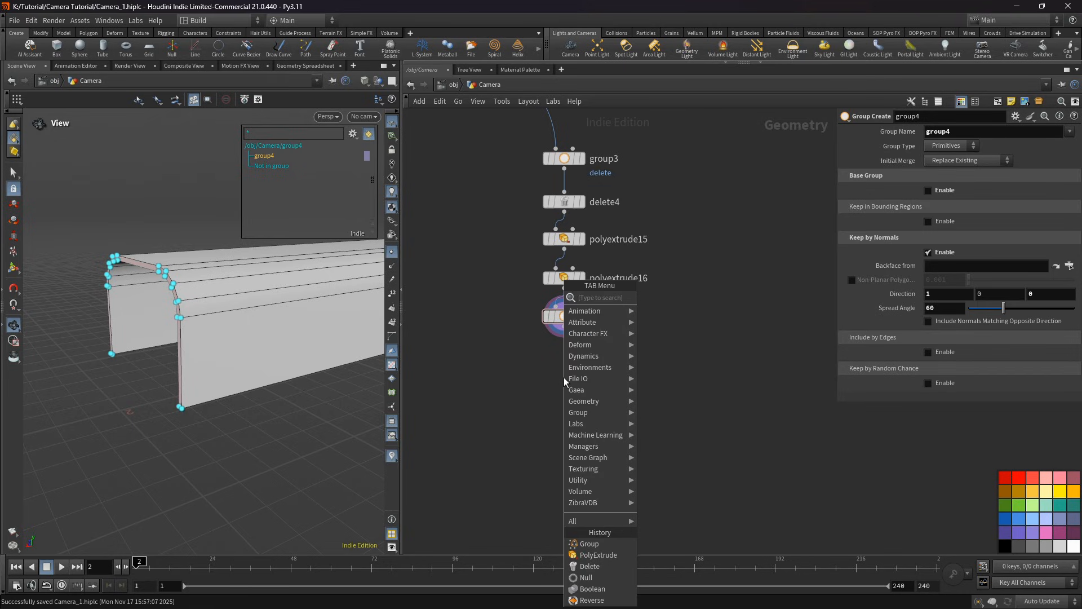
type("bou")
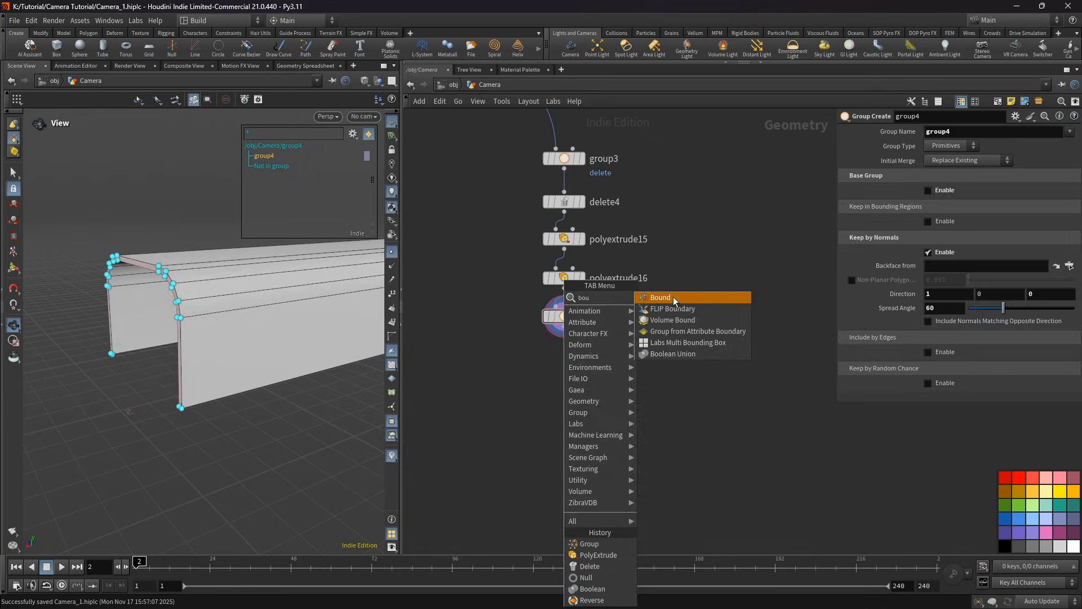
left_click(673, 297)
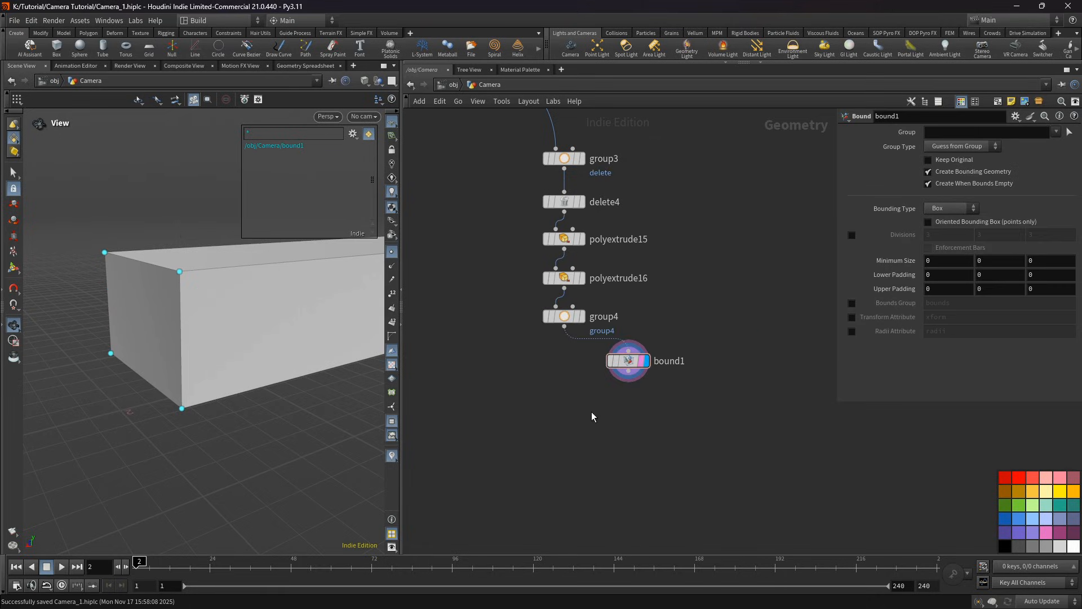
left_click(616, 364)
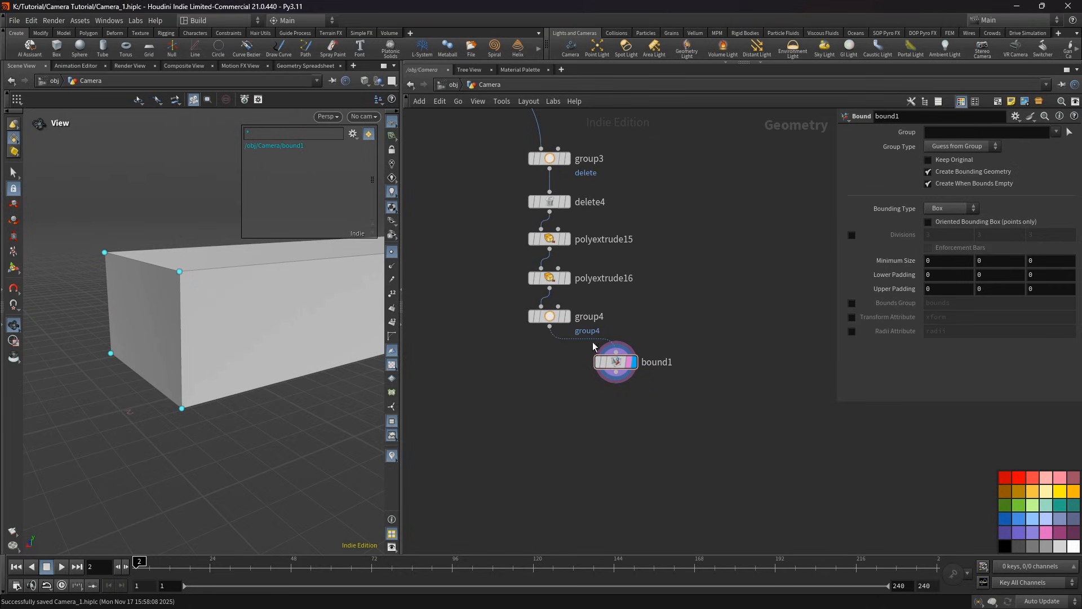
middle_click_drag(568, 415, 568, 406)
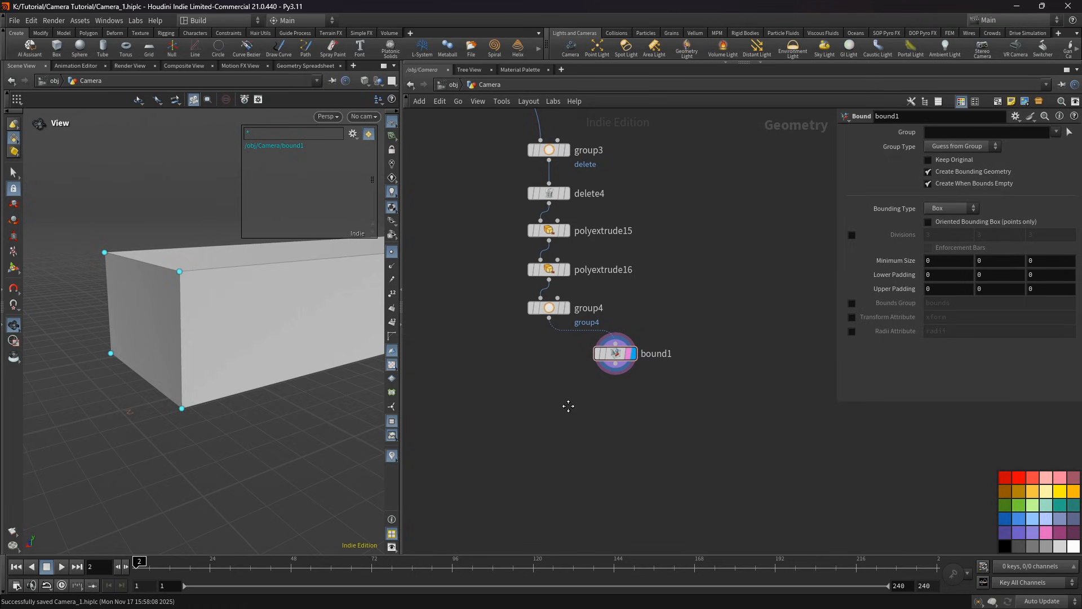
left_click_drag(194, 287, 186, 285)
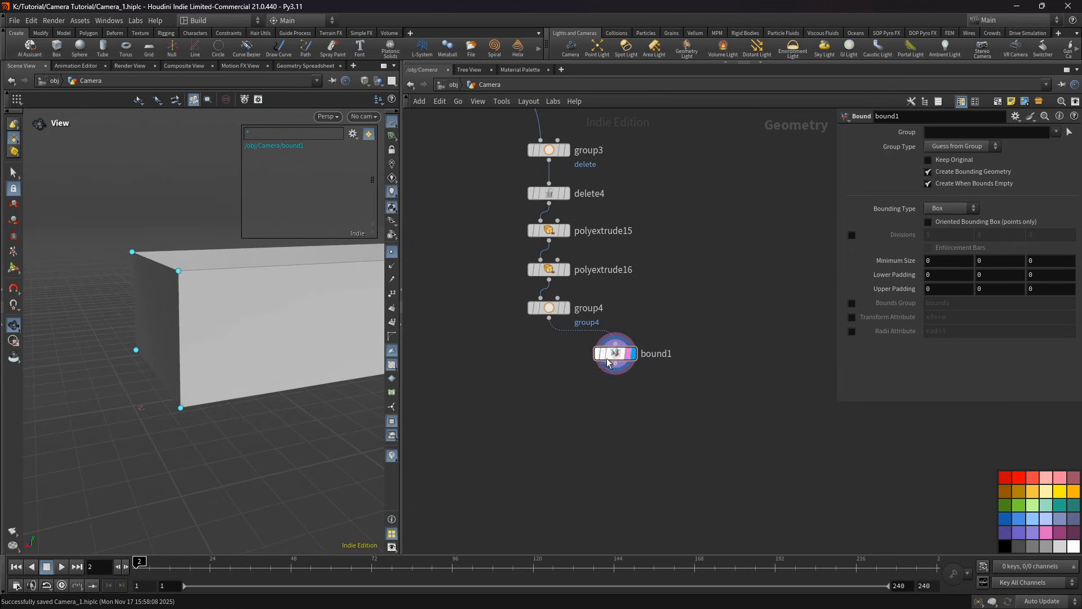
left_click_drag(617, 358, 625, 358)
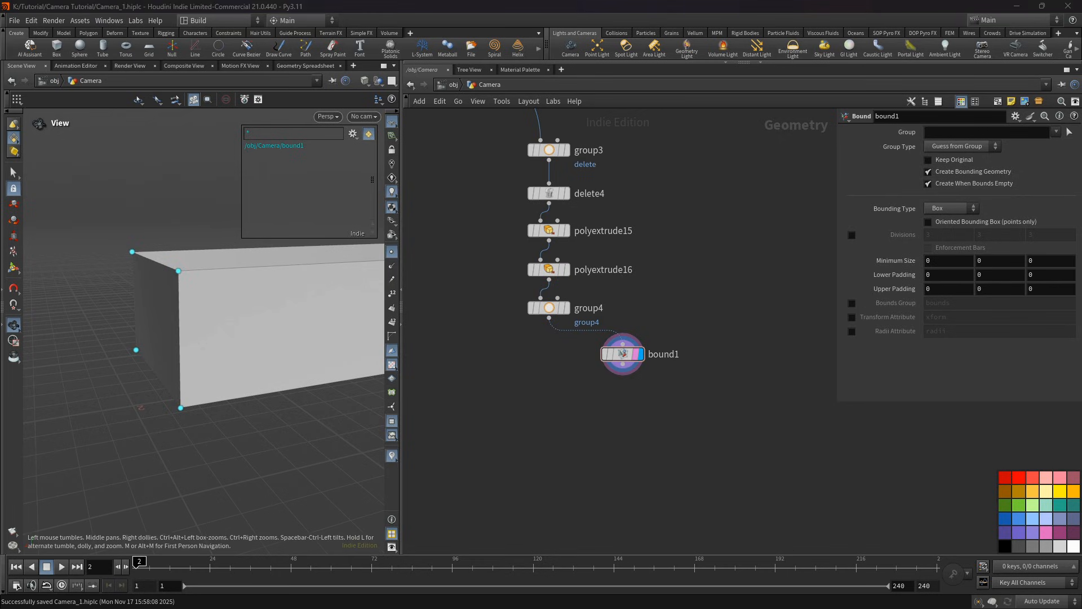
Step: Set bound1's Lower Padding to -3, -0.5 and 0.1
left_click_drag(235, 313, 138, 331)
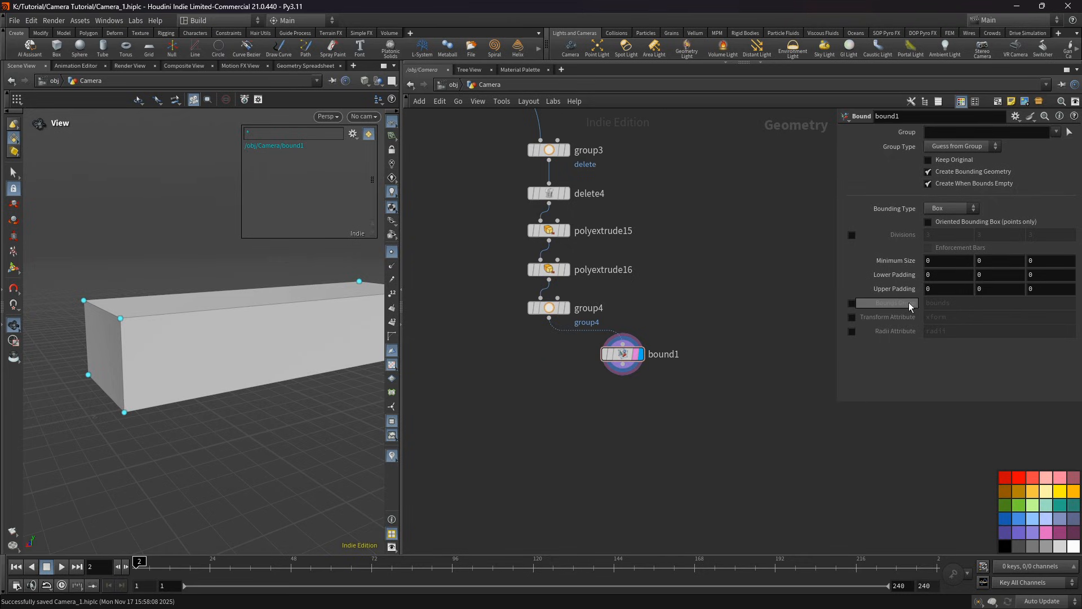
left_click(925, 276)
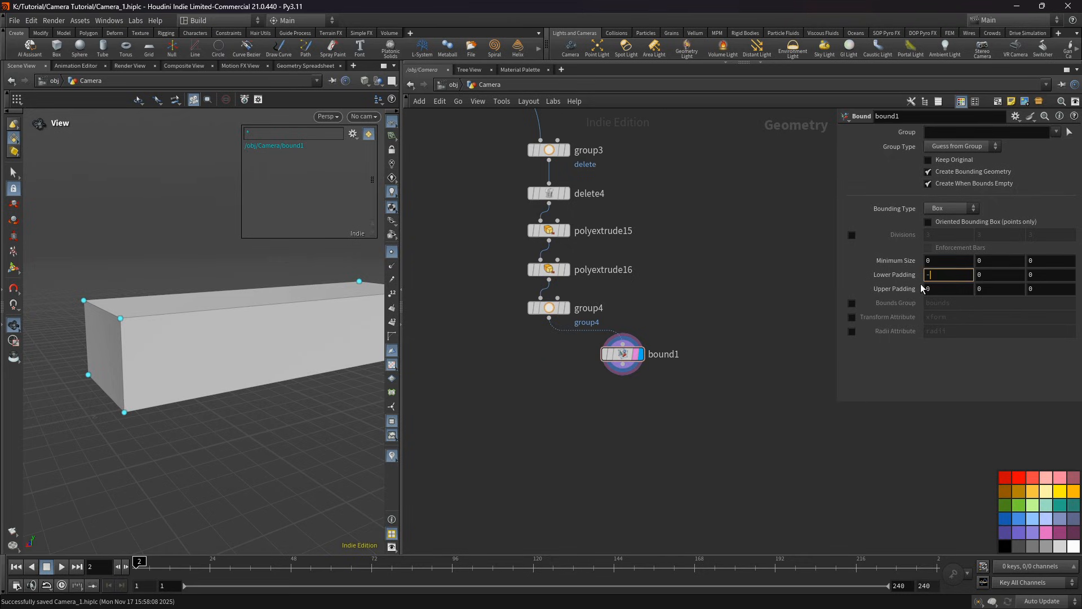
type("-3")
key("Tab")
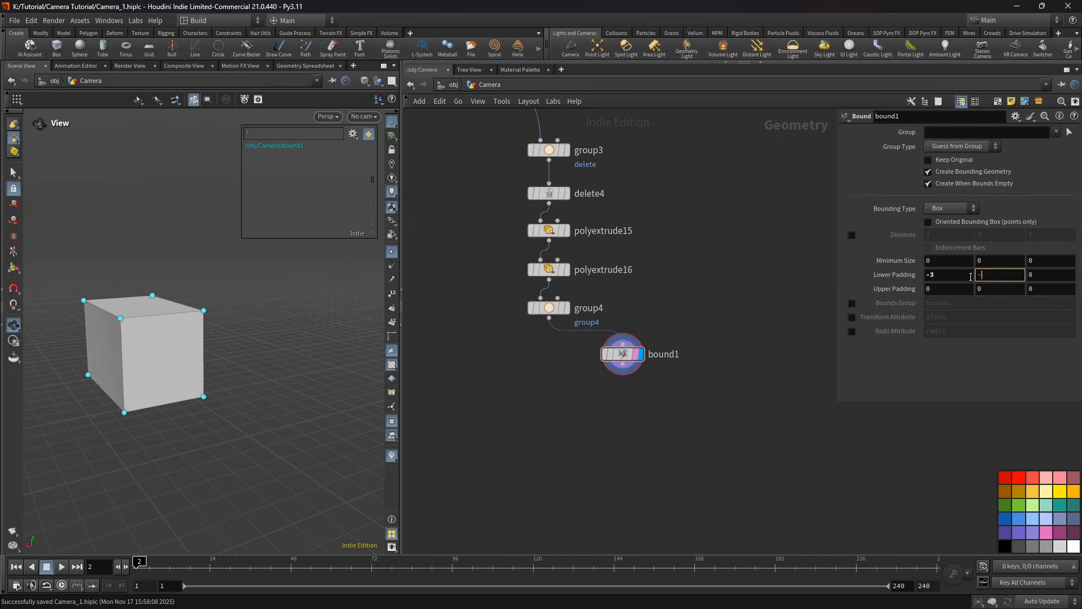
type("-0.5")
key("Tab")
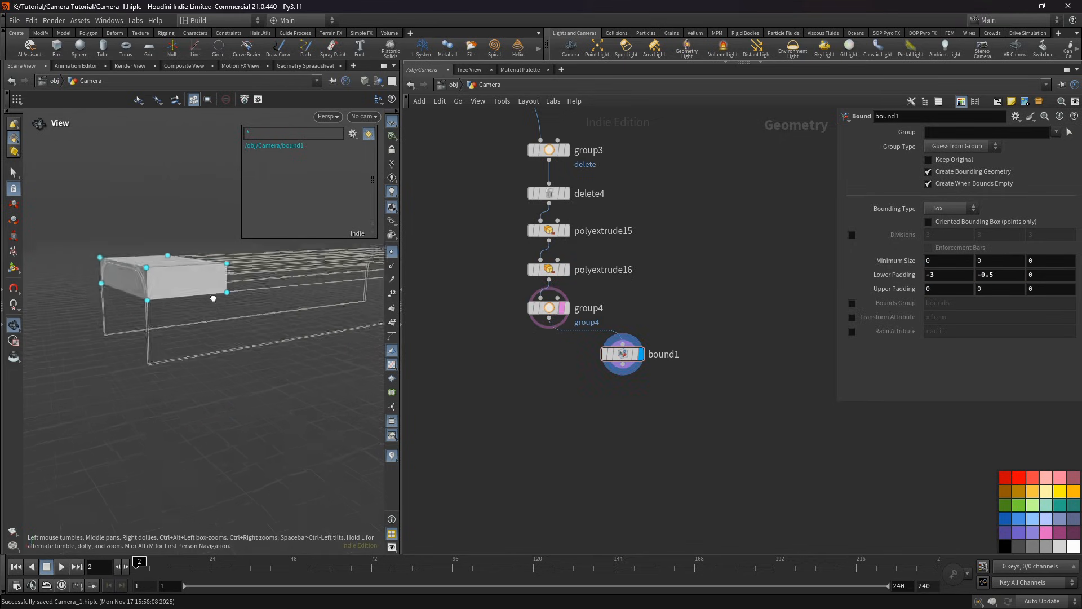
left_click_drag(212, 297, 217, 331)
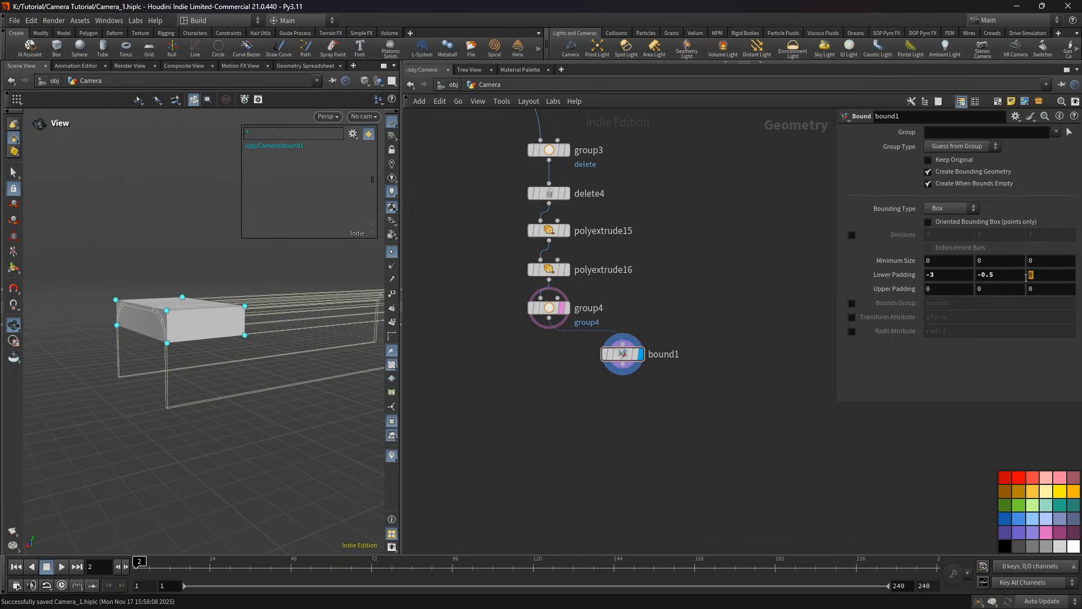
left_click(1049, 278)
Step: Set bound1's Upper Padding to 0.1 on all three axes and save the scene
left_click(1048, 291)
type(".1")
left_click(988, 292)
type(".1")
double_click(929, 291)
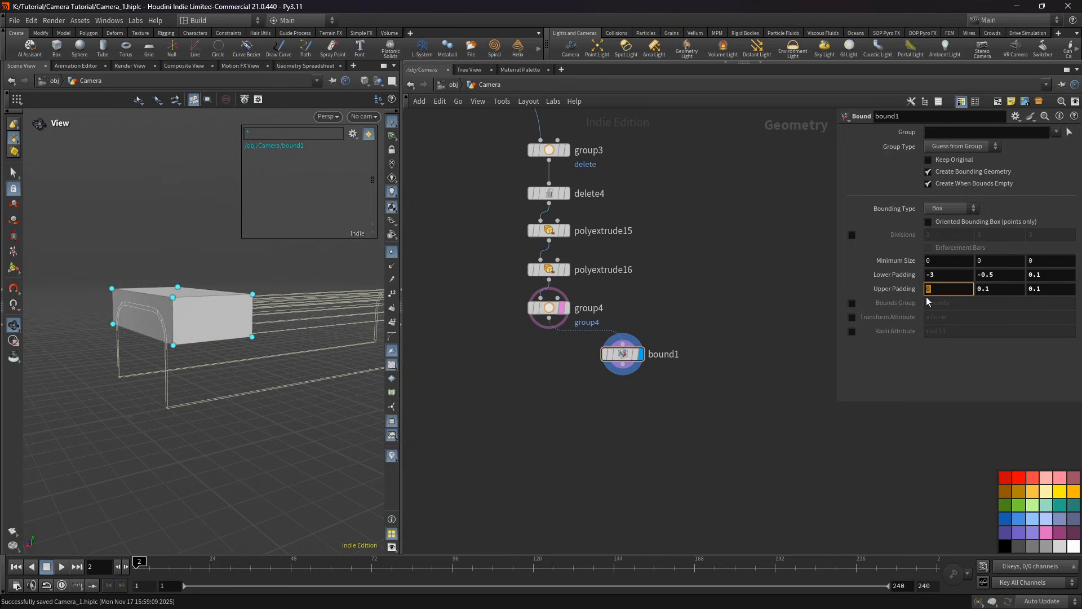
type("0.1")
key("Return")
key("ctrl+s")
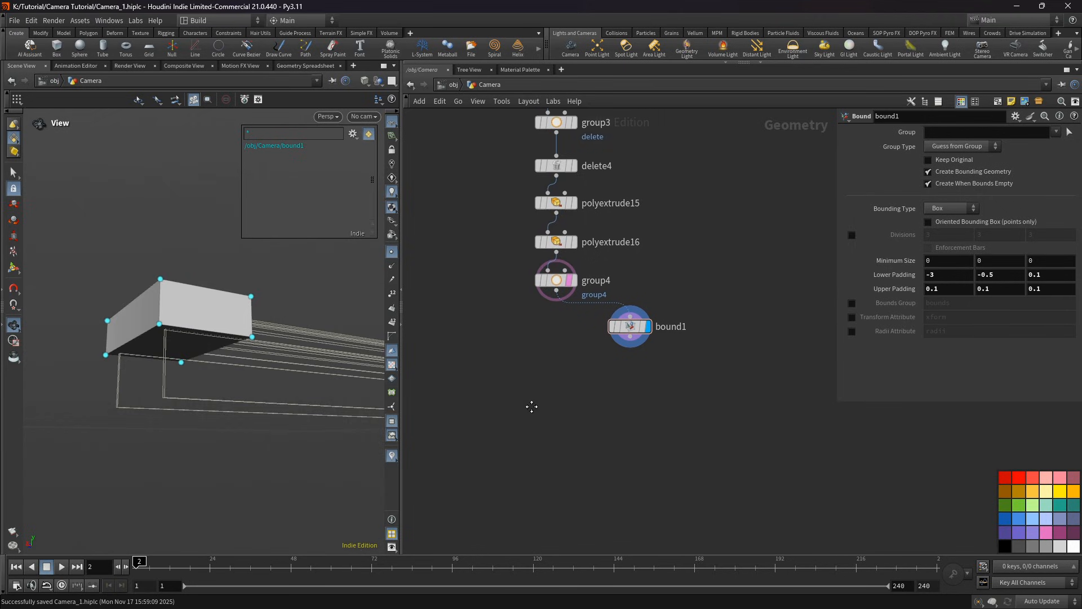
Step: Add a second Group node below group4, wire group4 into its first input and bound1 into its second, and display it
key("Tab")
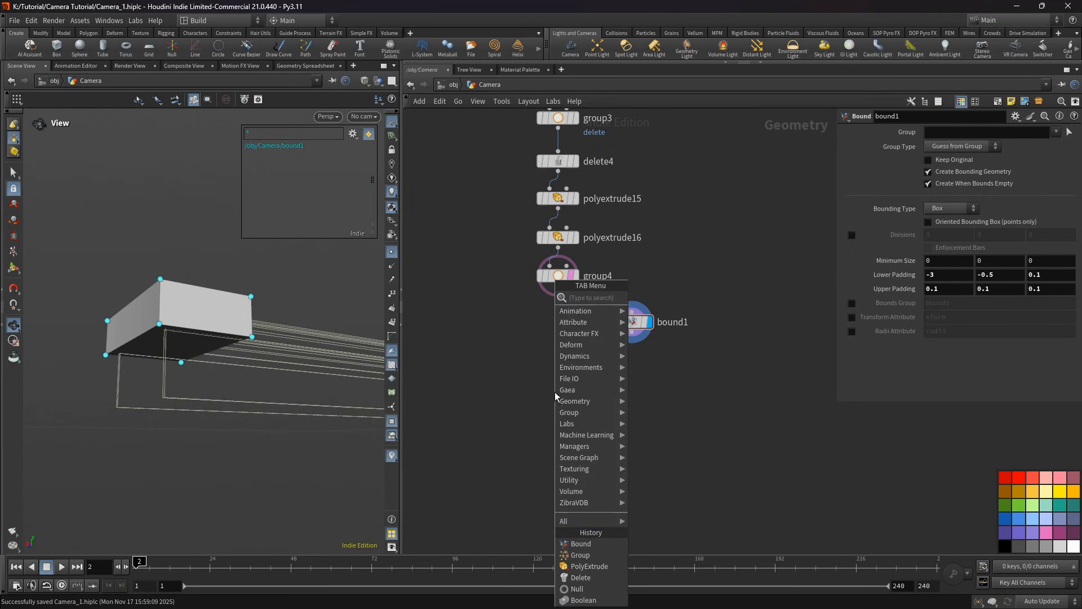
left_click(586, 554)
left_click(568, 364)
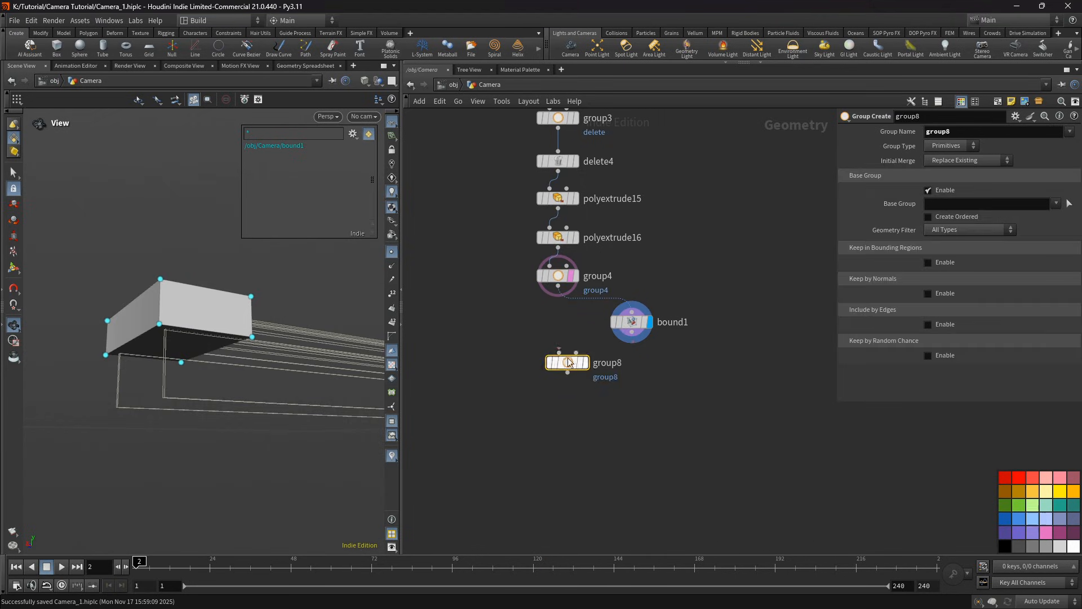
left_click_drag(558, 292, 559, 351)
left_click(575, 276)
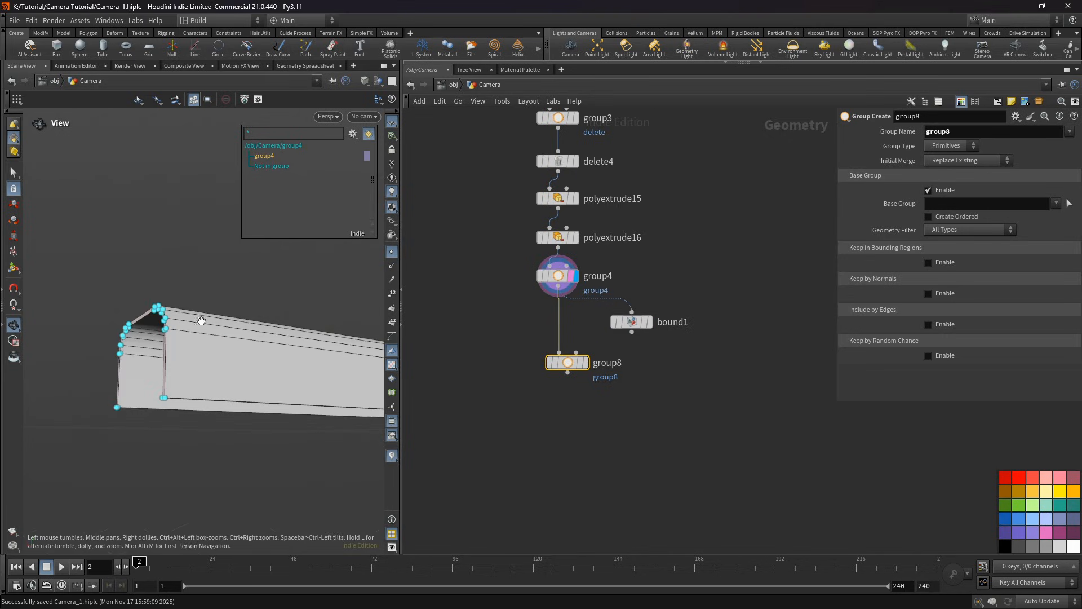
left_click_drag(632, 333, 571, 375)
left_click(584, 370)
Step: Turn off Base Group on group8 and enable Keep in Bounding Regions with Bounding Type set to Bounding Object (points or vertices only)
left_click(928, 190)
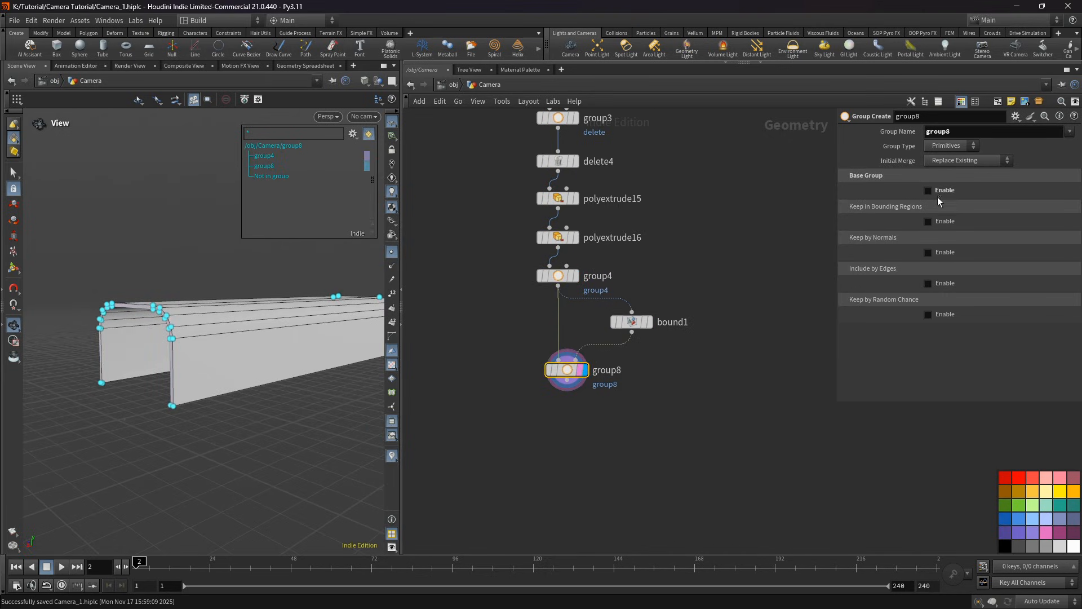
left_click(928, 221)
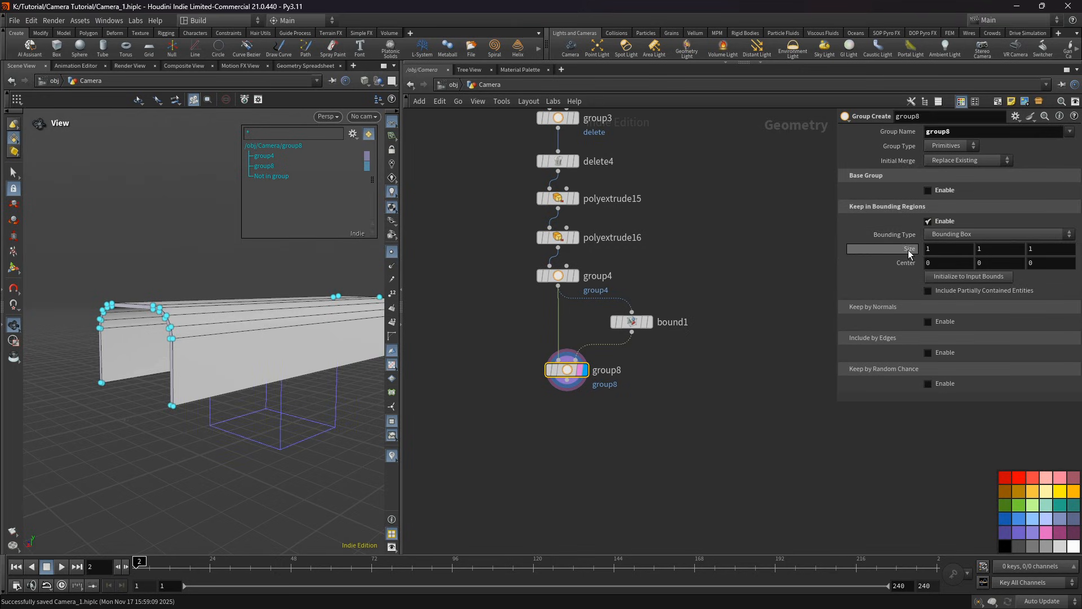
left_click(958, 234)
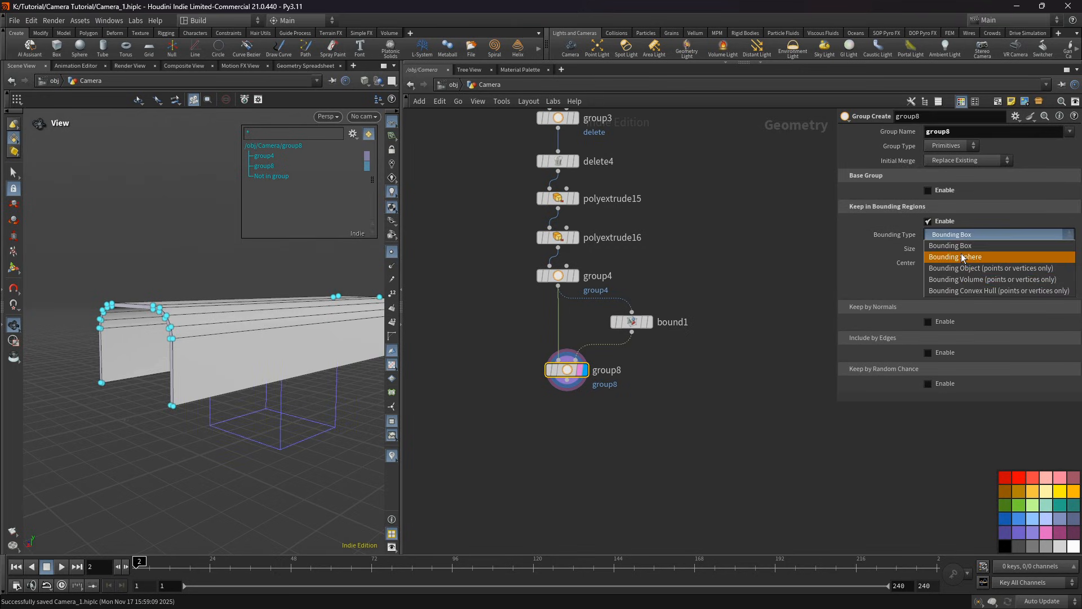
left_click(958, 268)
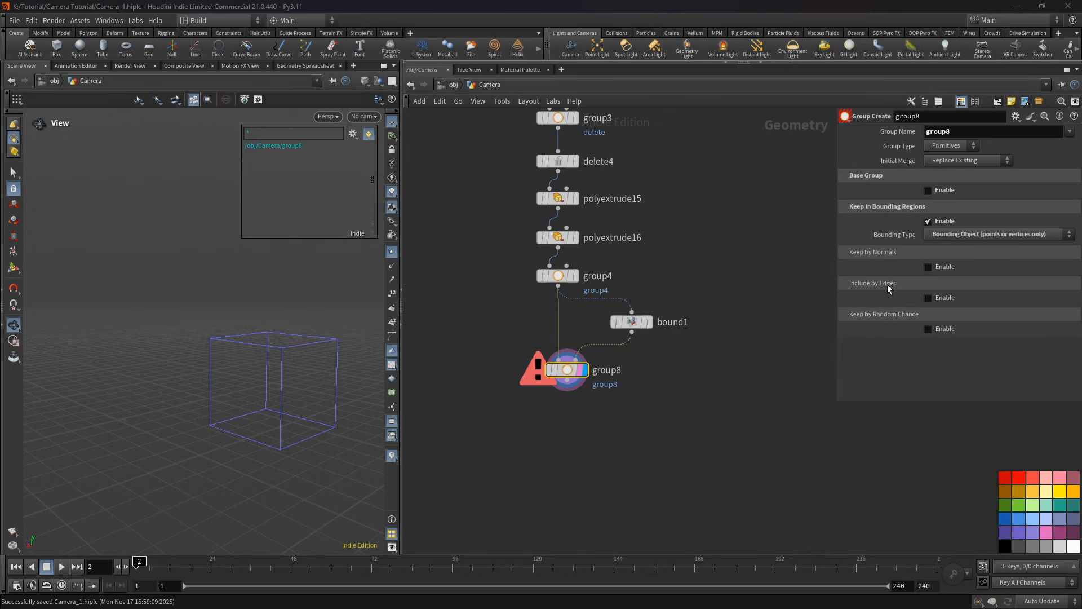
Step: Set group8's Group Type to Points and name the group transform
left_click(952, 146)
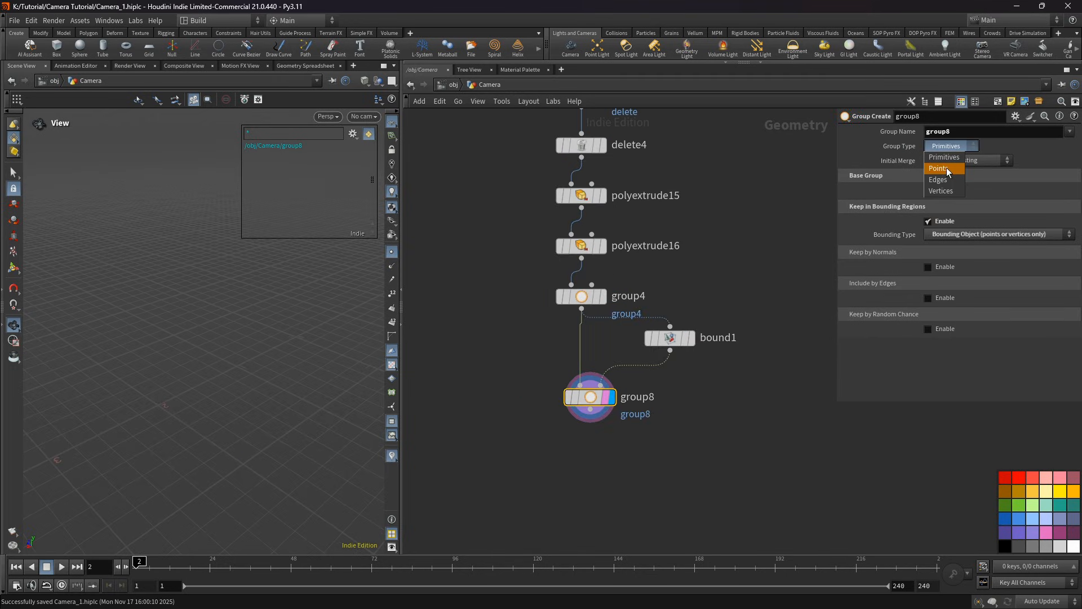
left_click(946, 168)
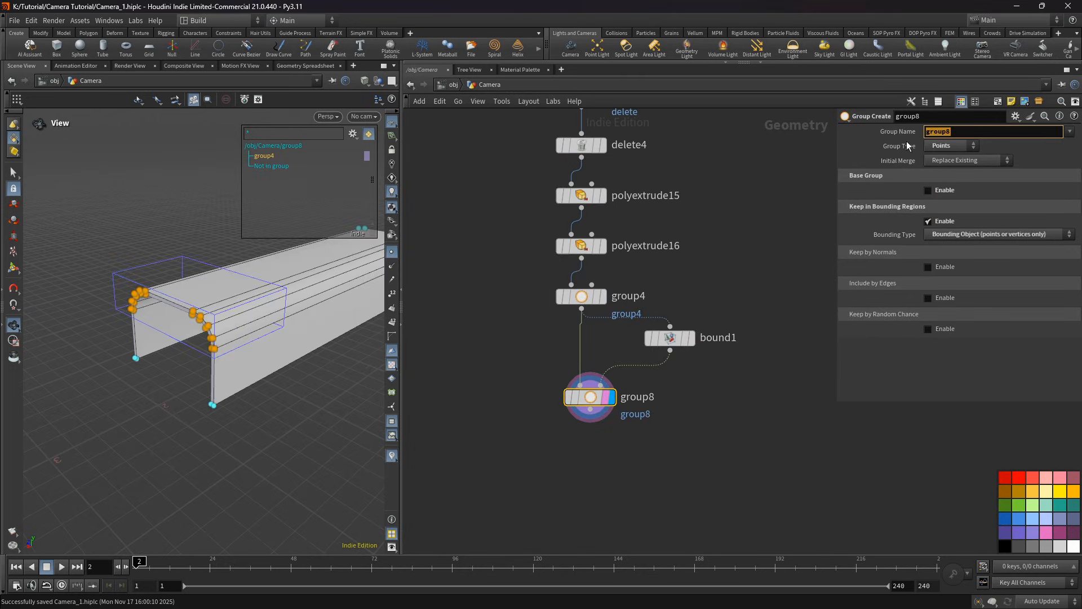
type("transform")
left_click(769, 230)
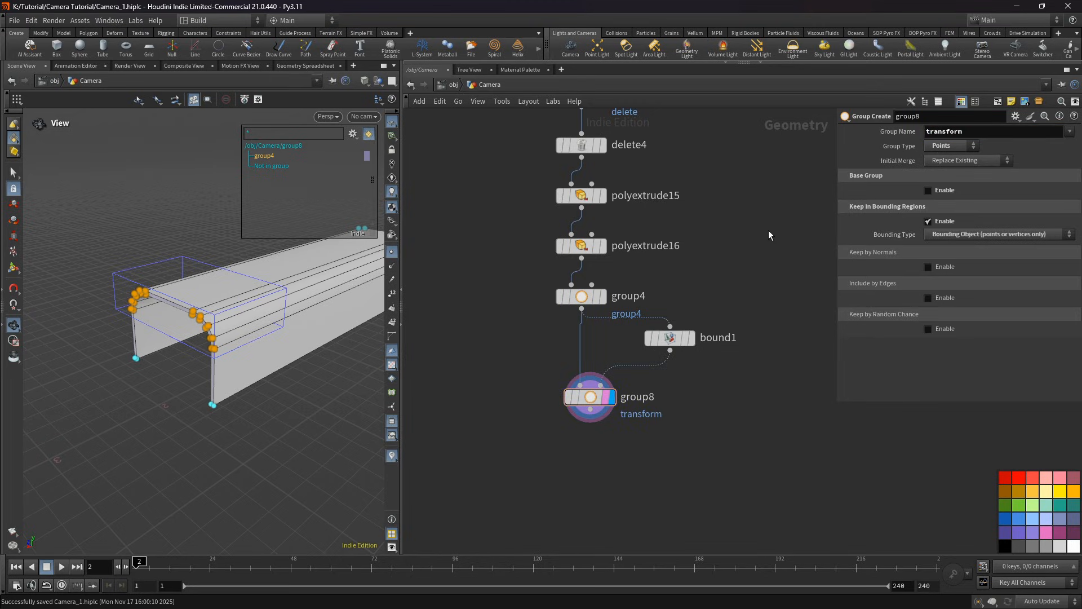
Step: Add a Transform node below group8 and restrict it to the transform group
middle_click_drag(721, 377, 708, 269)
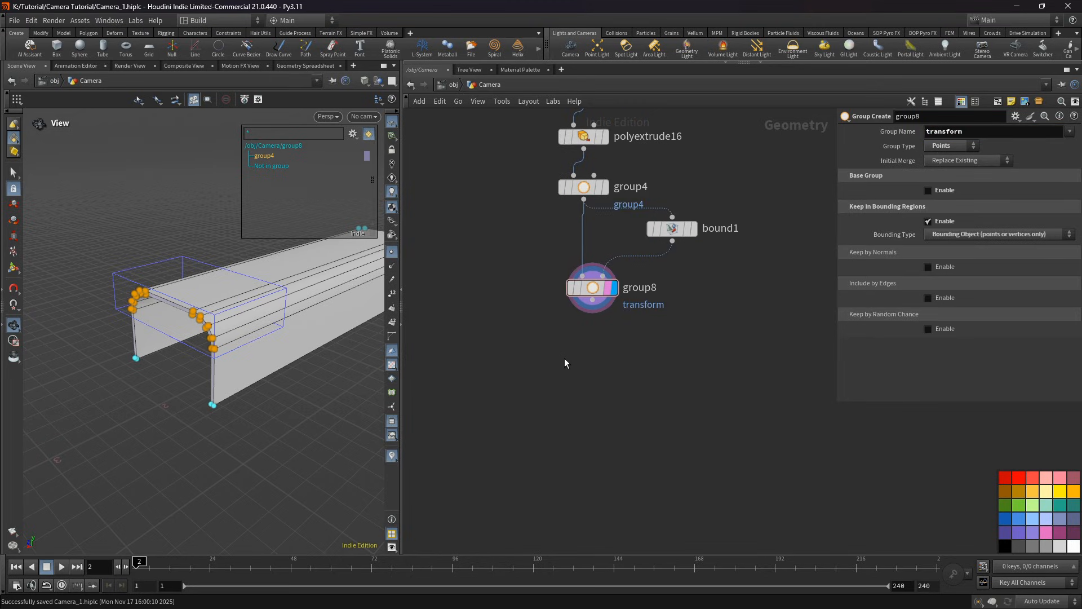
key("Tab")
mouse_move(576, 392)
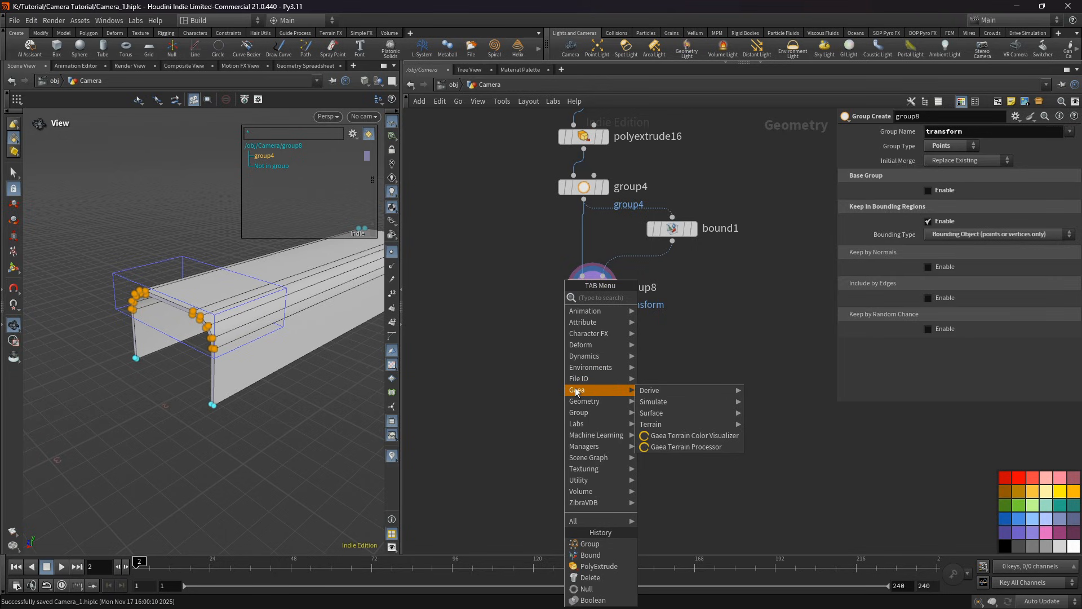
type("tra")
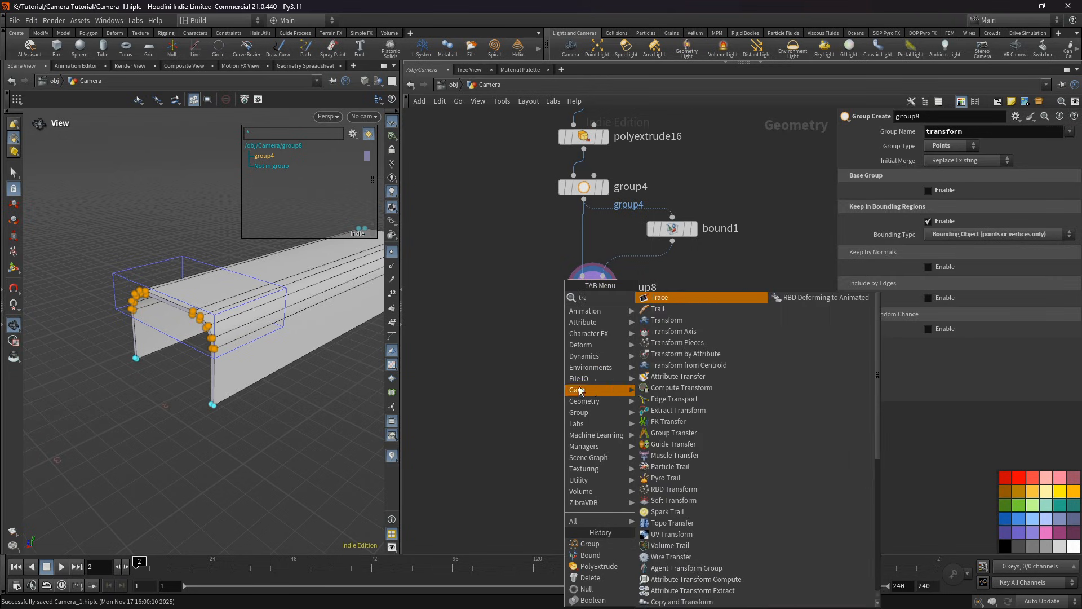
left_click(667, 320)
left_click(1075, 132)
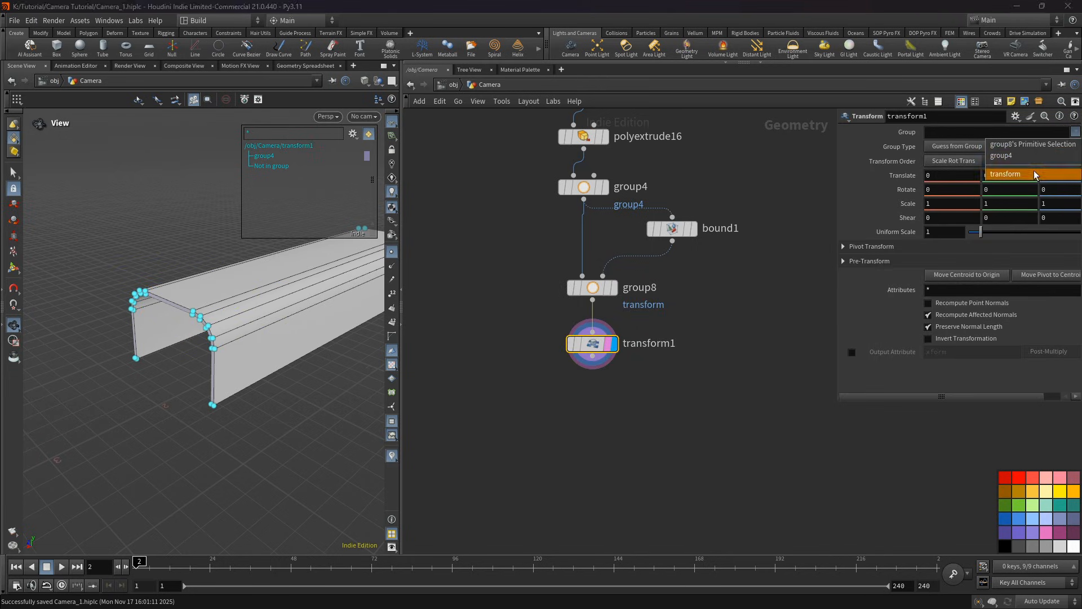
left_click(1006, 174)
Step: Set transform1's X Translate to 0.2 to push the cover's upper front points forward
middle_click_drag(720, 340, 669, 363)
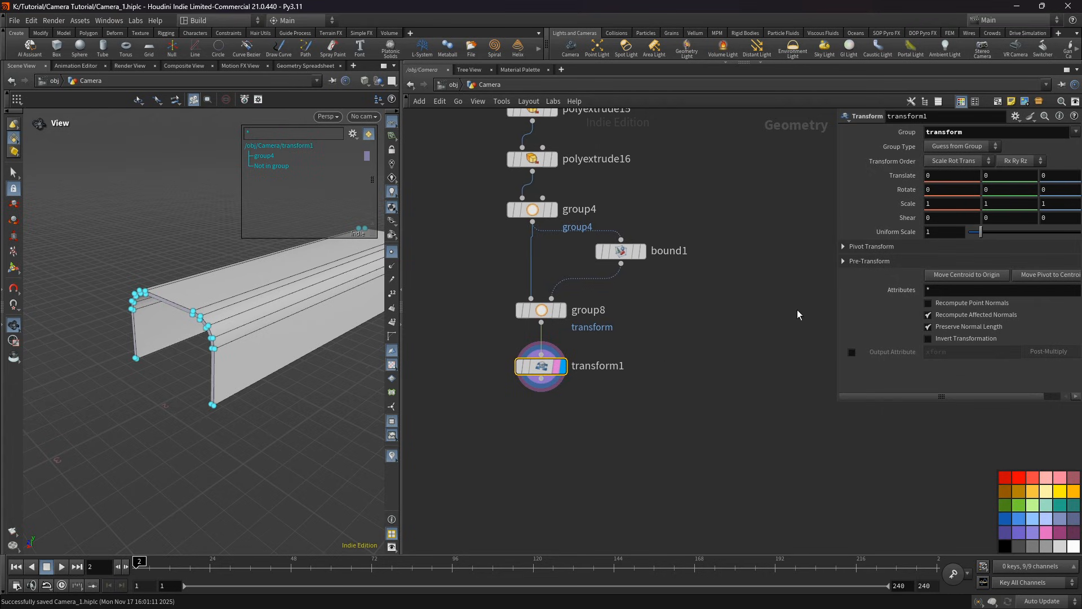
left_click(938, 177)
left_click(798, 208)
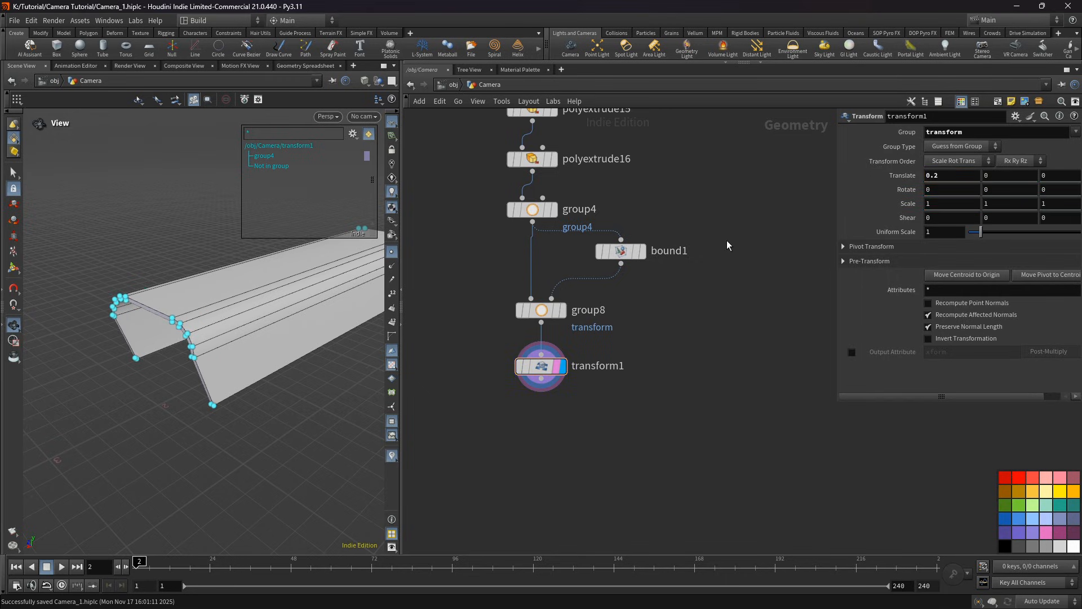
scroll(281, 317, "down", 3)
middle_click_drag(280, 317, 247, 325)
left_click_drag(248, 325, 258, 351)
scroll(587, 332, "down", 5)
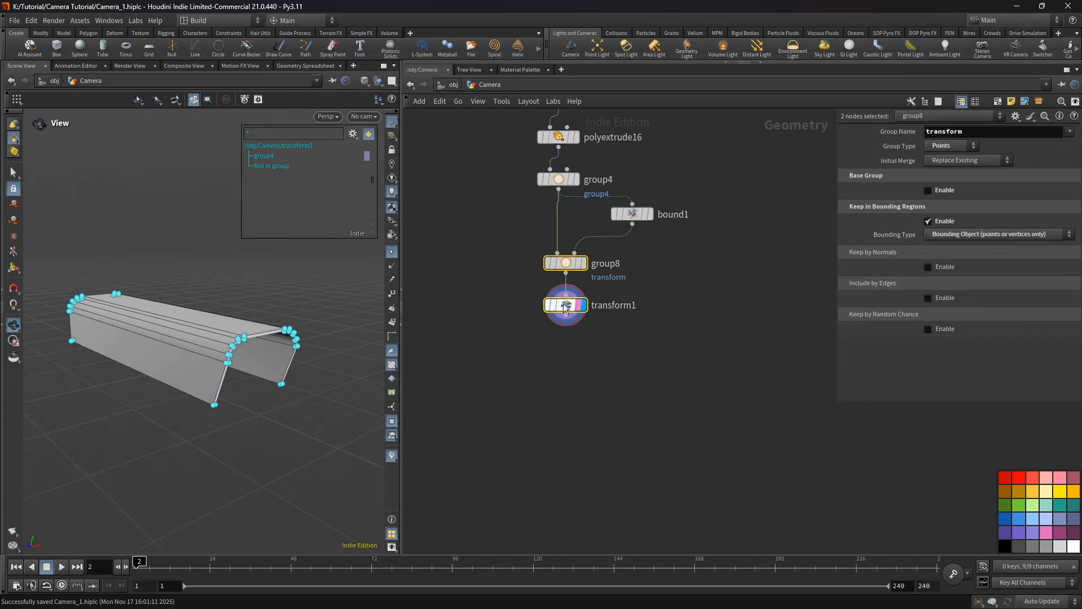
Step: Duplicate the green front_frame null below the cover branch and wire transform1 into the copy
middle_click_drag(578, 338, 594, 346)
left_click_drag(564, 145, 596, 252)
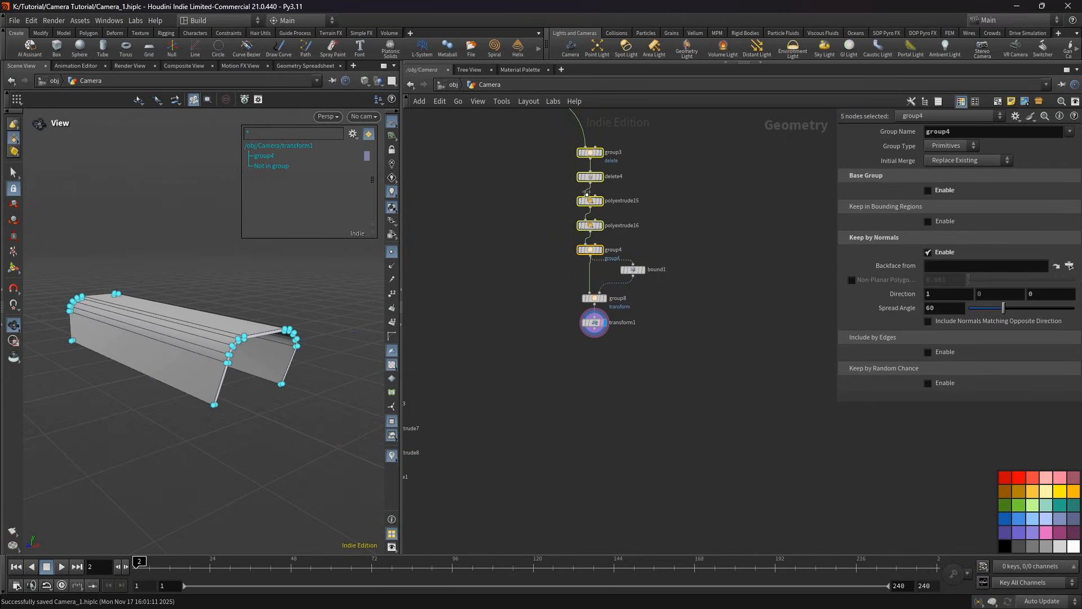
scroll(548, 378, "down", 3)
middle_click_drag(547, 377, 608, 351)
scroll(519, 443, "up", 2)
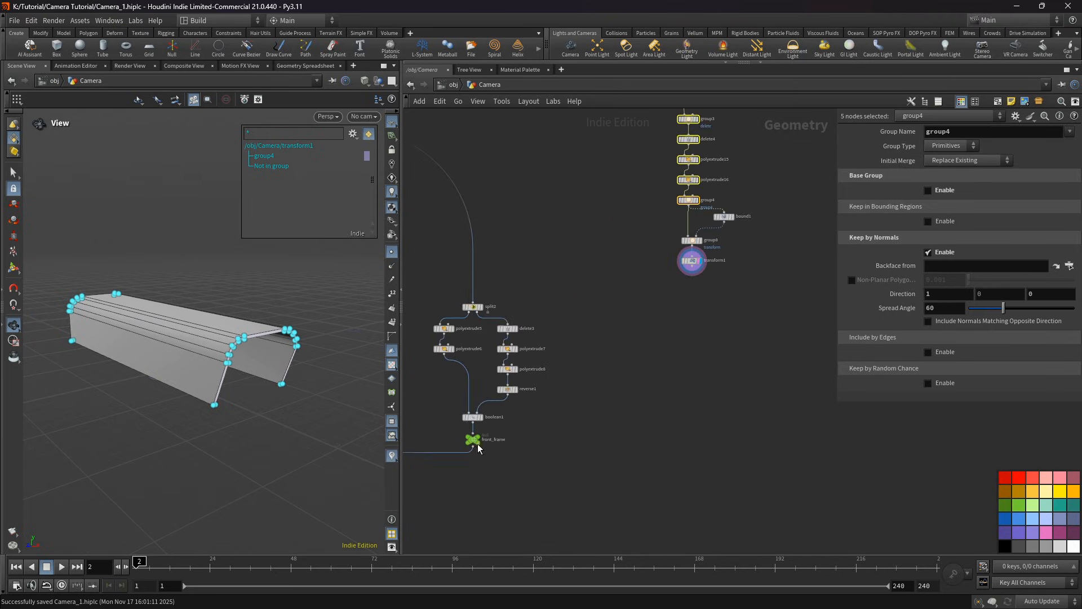
left_click(474, 441)
mouse_move(475, 443)
left_click_drag(475, 443, 691, 444, "alt")
left_click_drag(692, 275, 702, 445)
Step: Rename the copied null to cam_casing and save the scene
scroll(696, 440, "up", 3)
double_click(718, 439)
type("cam_casing")
key("Return")
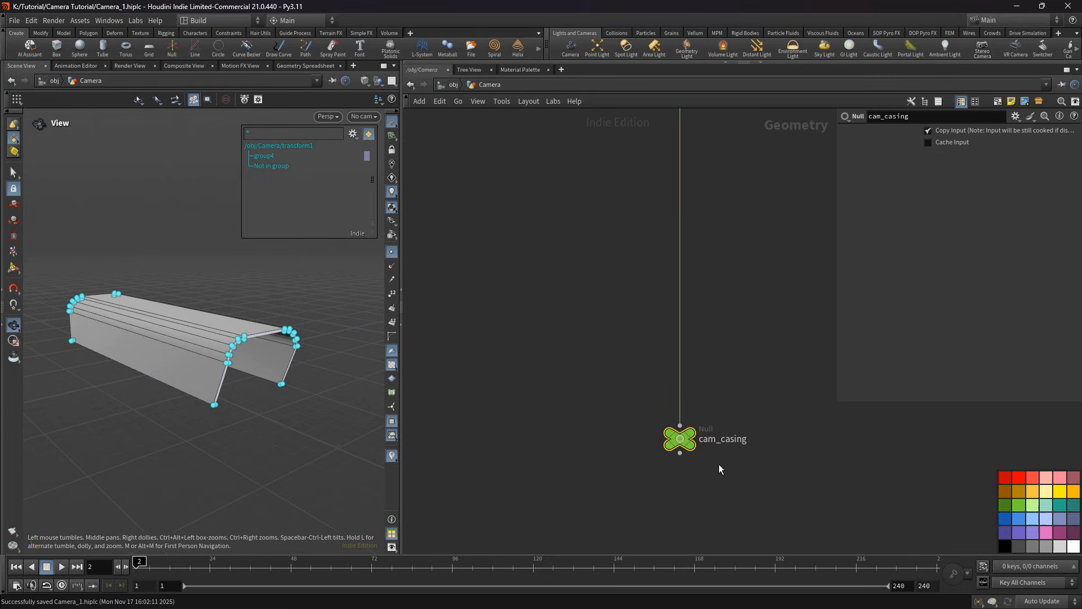
key("ctrl+s")
Step: Display the polybevel1 node in the main chain and save the scene
key("h")
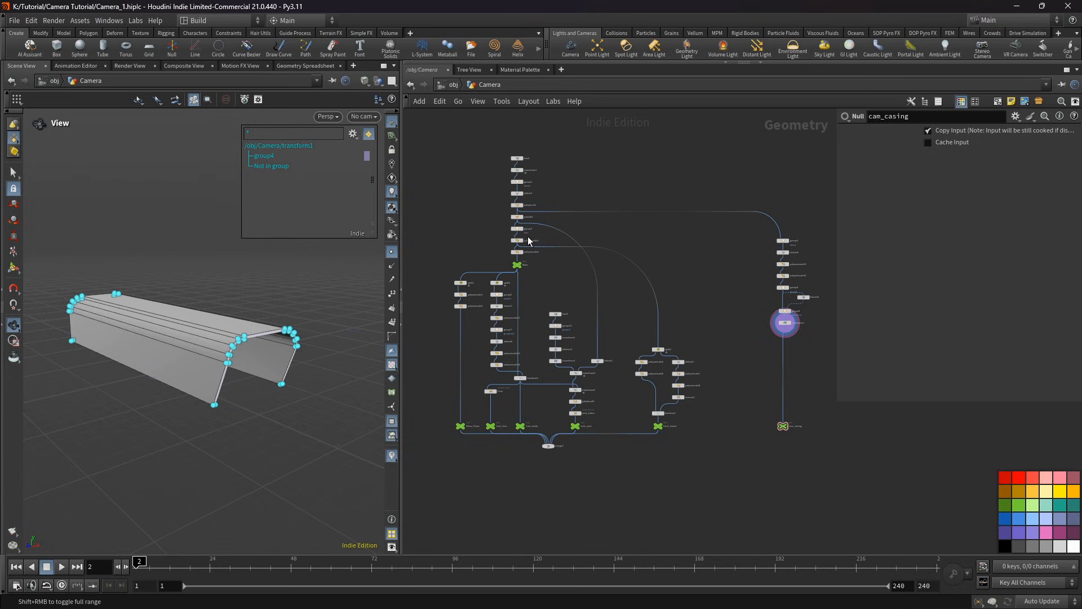
scroll(559, 236, "up", 8)
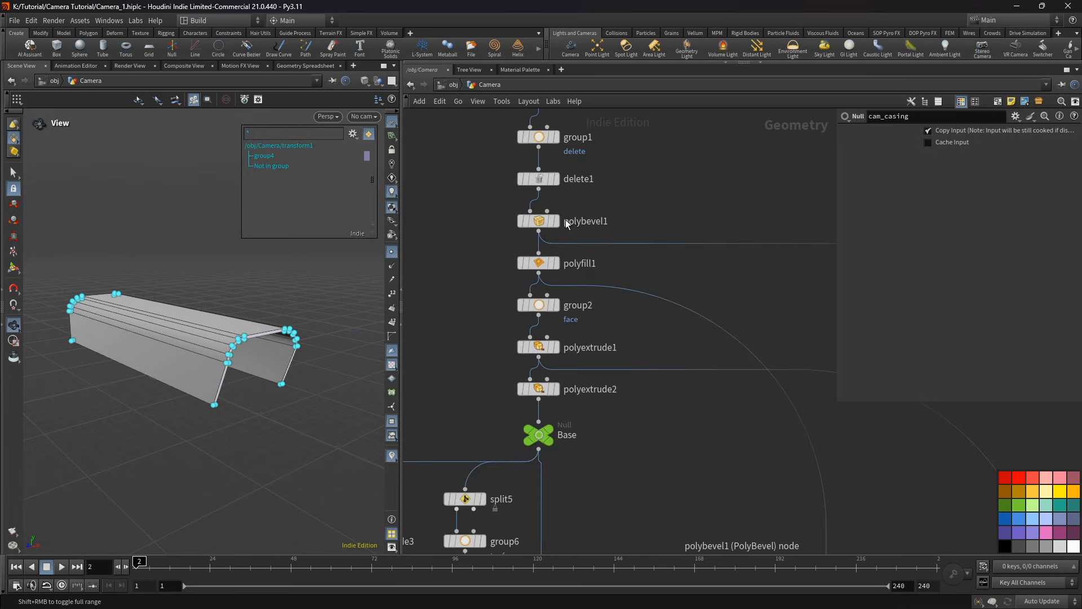
left_click(556, 221)
scroll(556, 225, "down", 4)
middle_click_drag(503, 262, 574, 271)
left_click_drag(351, 345, 282, 336)
key("ctrl+s")
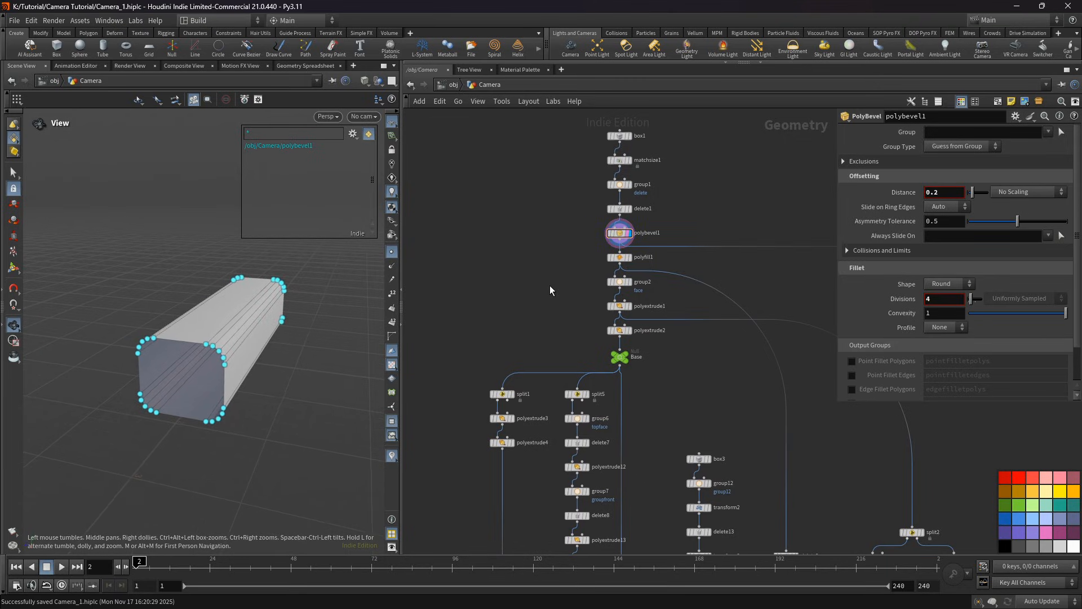
Step: Branch a new Null node off polybevel1's output, beside the main chain, and display it
scroll(564, 285, "down", 3)
middle_click_drag(566, 286, 577, 288)
left_click(620, 257)
scroll(529, 277, "up", 3)
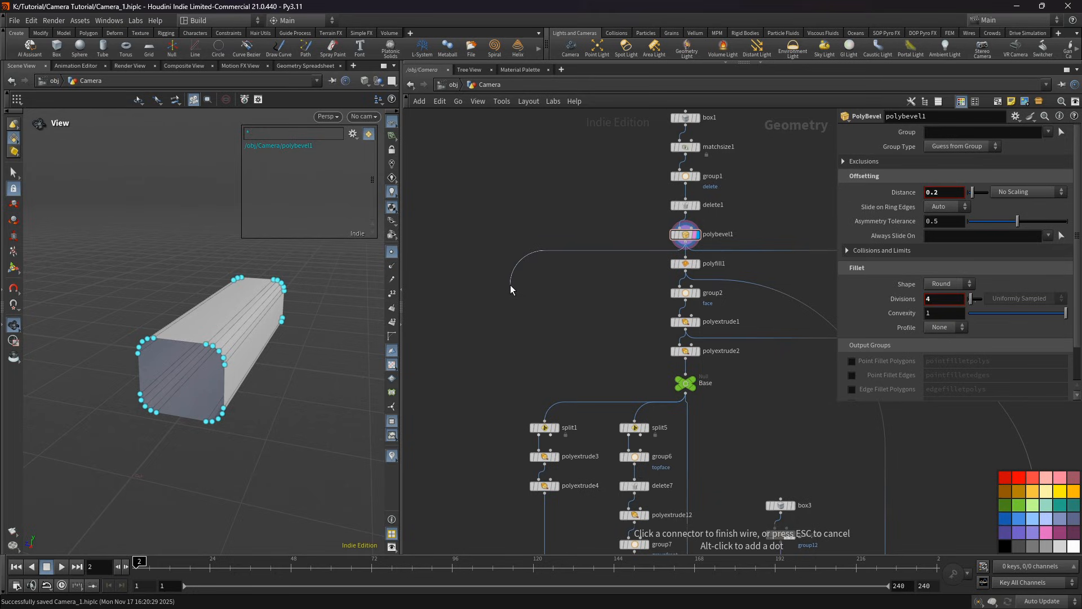
key("Tab")
left_click(532, 600)
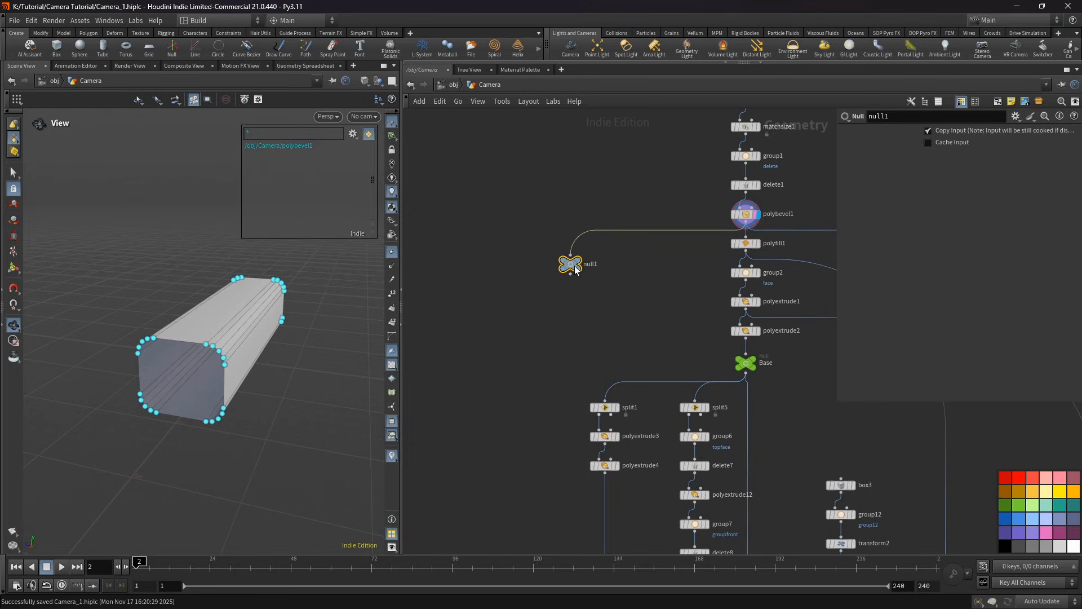
left_click(524, 257)
Step: Rename the new null to cutter
scroll(519, 265, "up", 3)
double_click(531, 230)
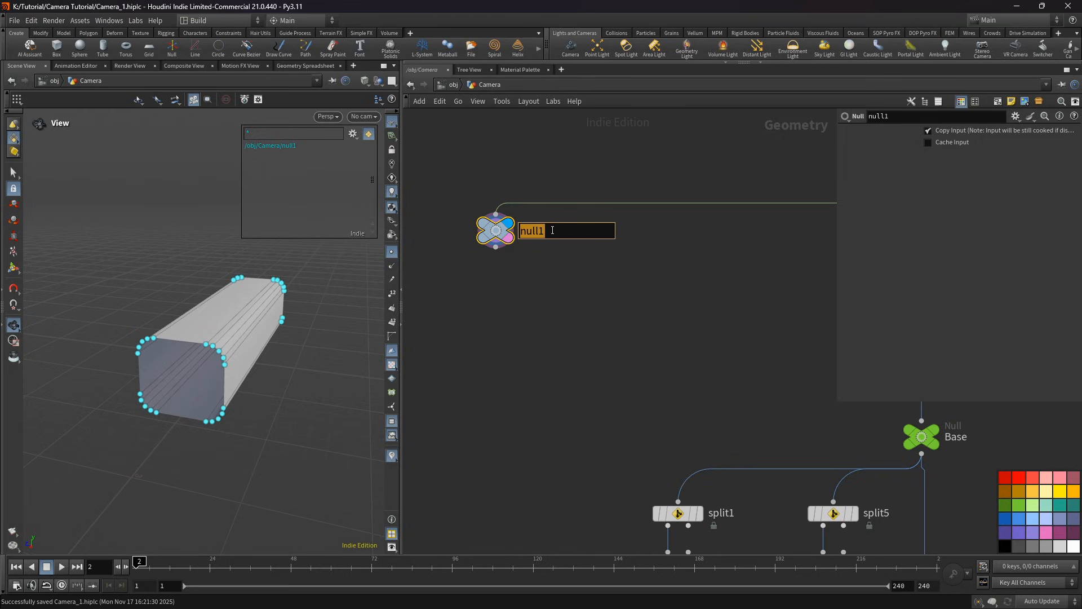
type("cutter")
key("Return")
Step: Add a Bound node below cutter, wire cutter into it and display it
middle_click_drag(512, 289, 523, 267)
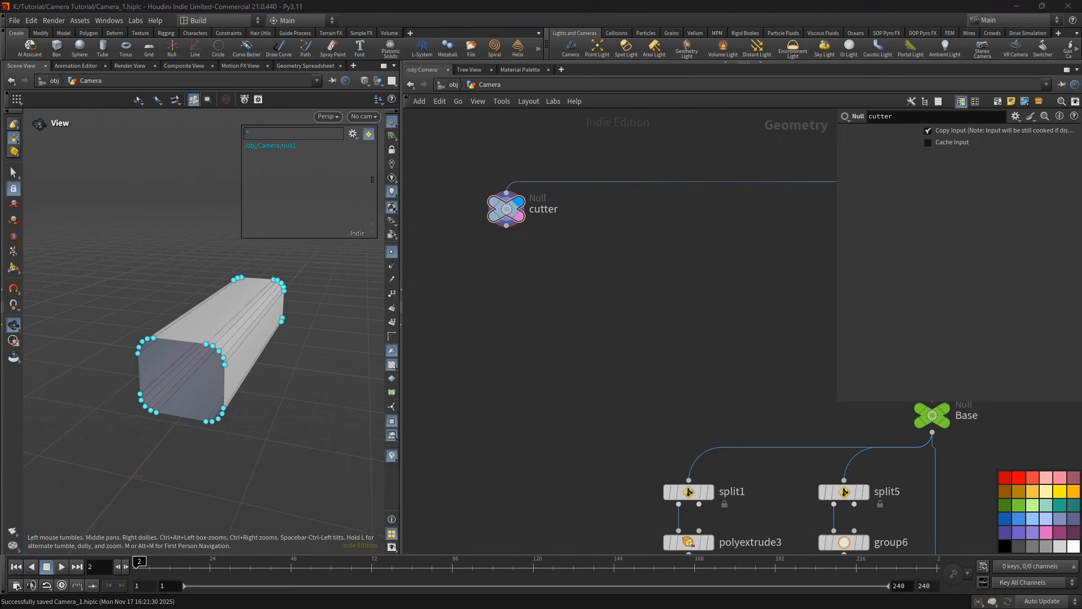
key("Tab")
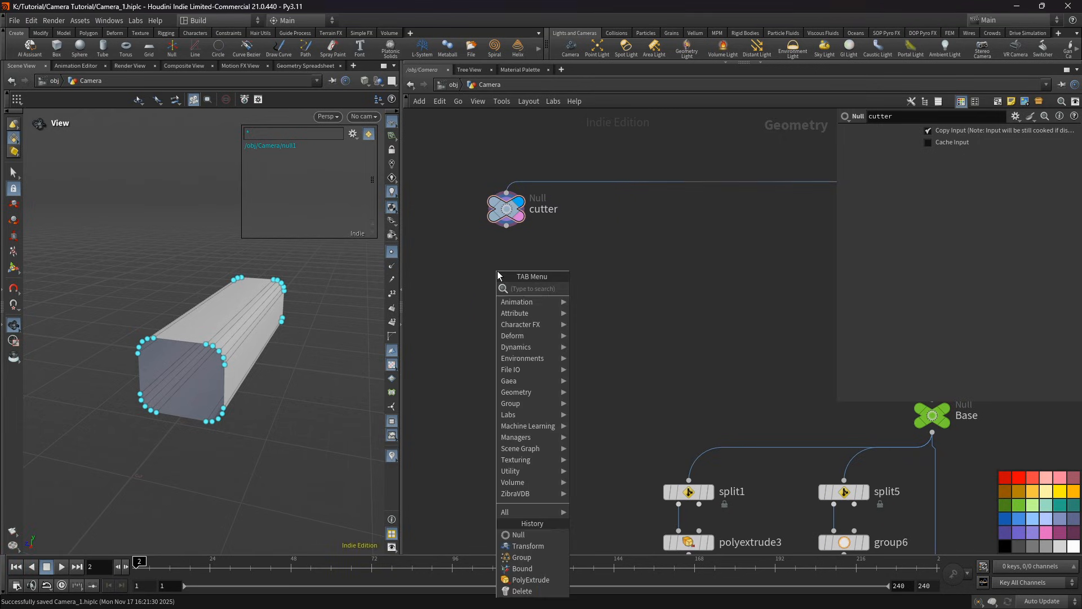
left_click(522, 568)
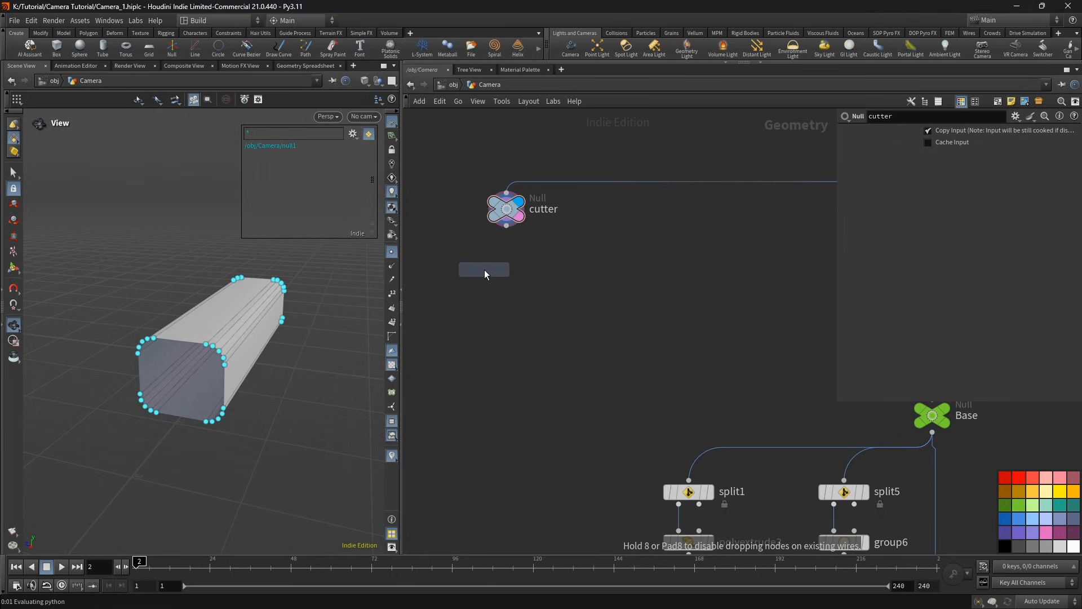
left_click(484, 269)
left_click_drag(506, 226, 485, 258)
scroll(814, 272, "down", 3)
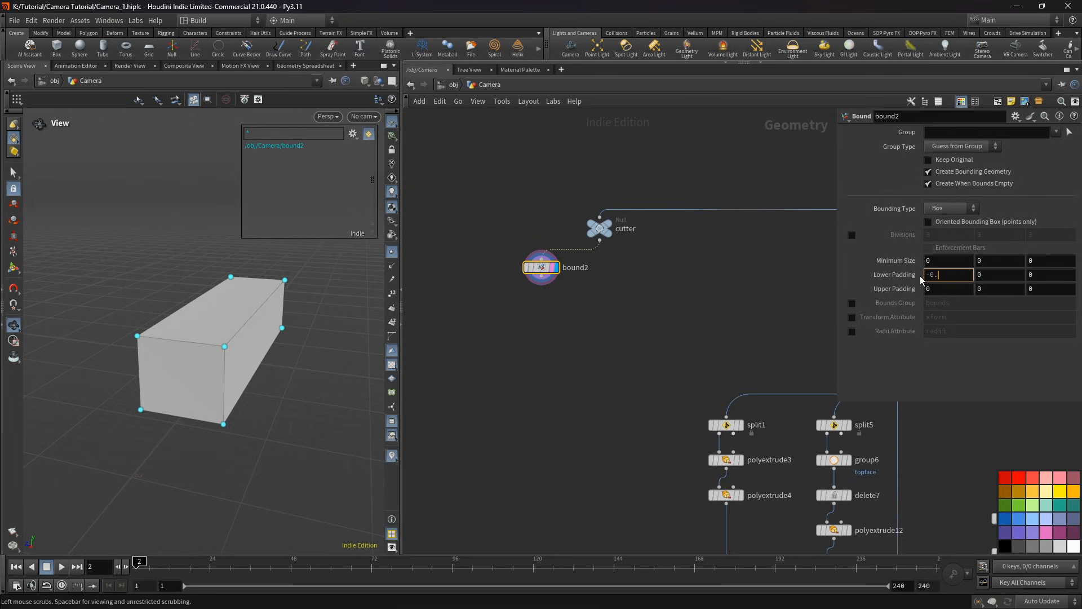
Step: Set bound2's Lower Padding to -0.7, 0.3 and 0.1
left_click(978, 276)
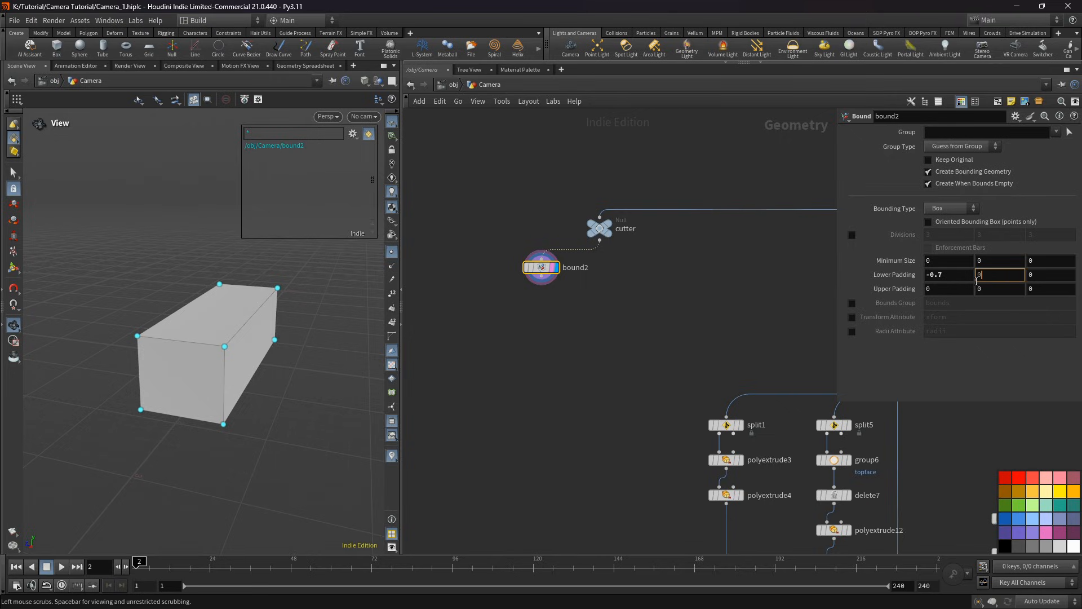
type("0.3")
left_click(1039, 274)
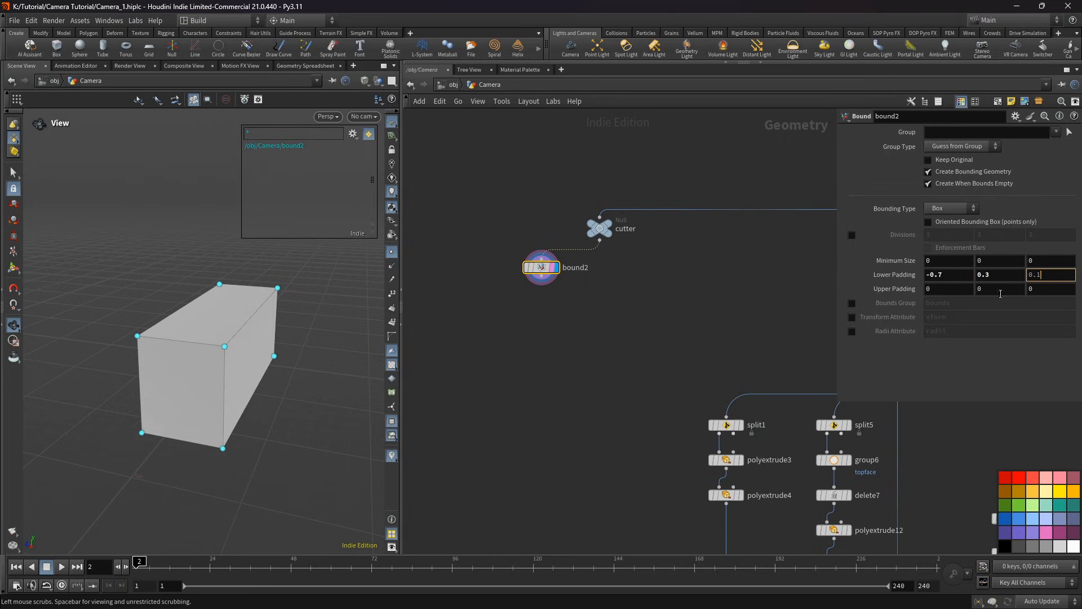
Step: Set bound2's Upper Padding to -1.7, -0.5 and 0.1, and template the cutter null for comparison
left_click(951, 292)
double_click(929, 290)
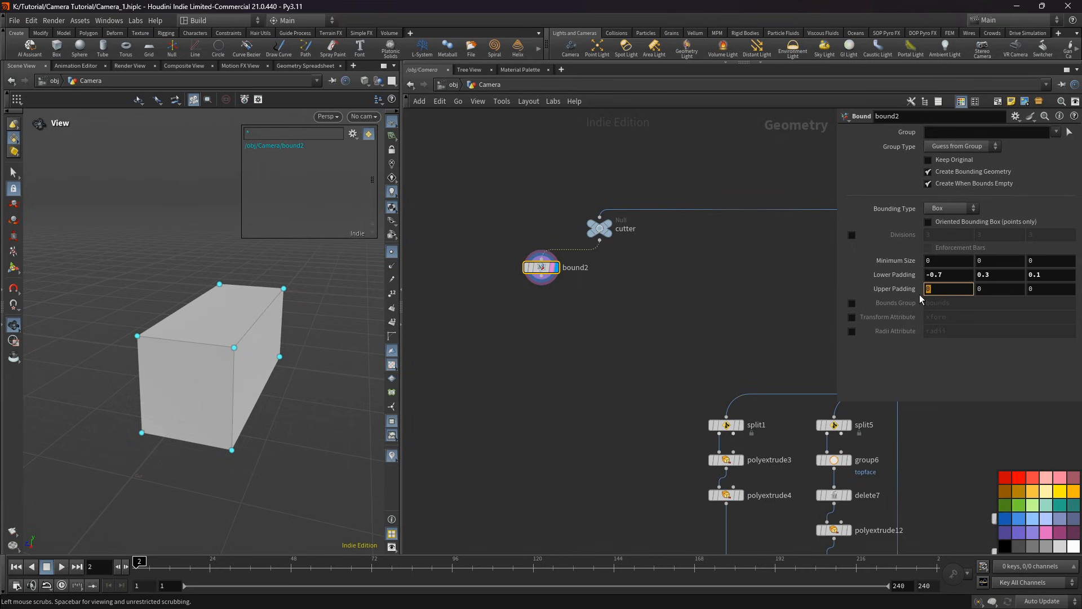
type("-1.7")
key("Tab")
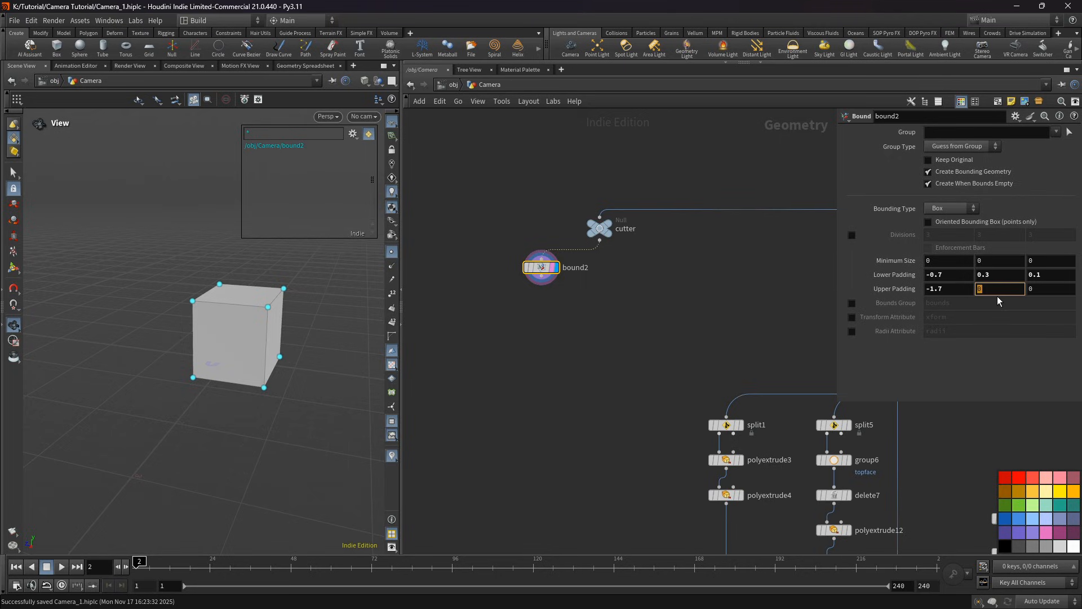
type("-0.5")
key("Tab")
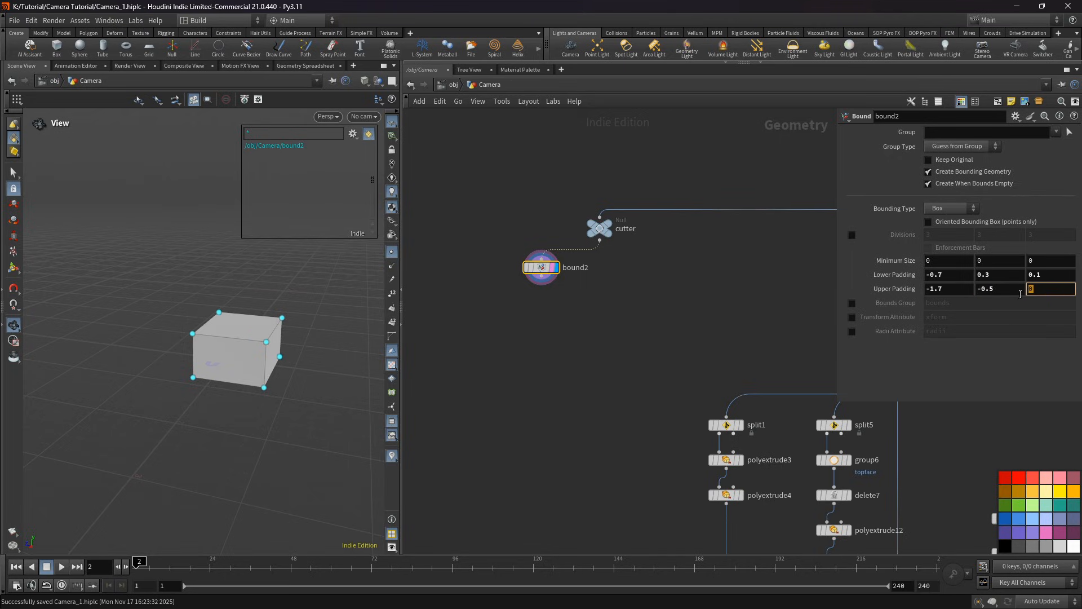
type("-")
key("BackSpace")
type("0.1")
left_click(767, 318)
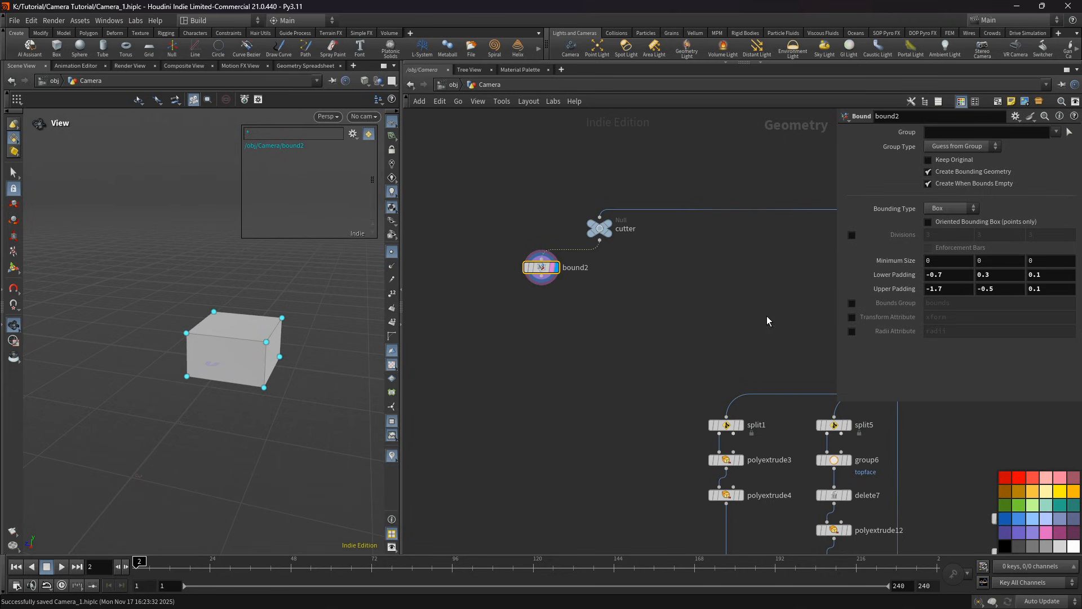
left_click(608, 233)
left_click_drag(236, 361, 271, 350)
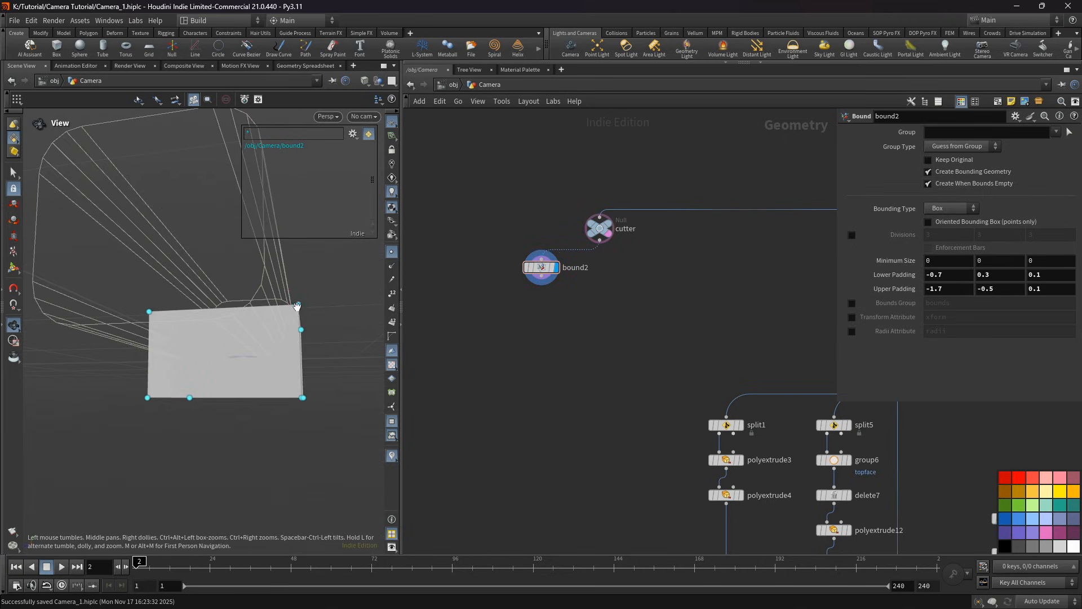
Step: Add a Boolean node below bound2, with bound2 wired into its first input and cutter into its second
key("Tab")
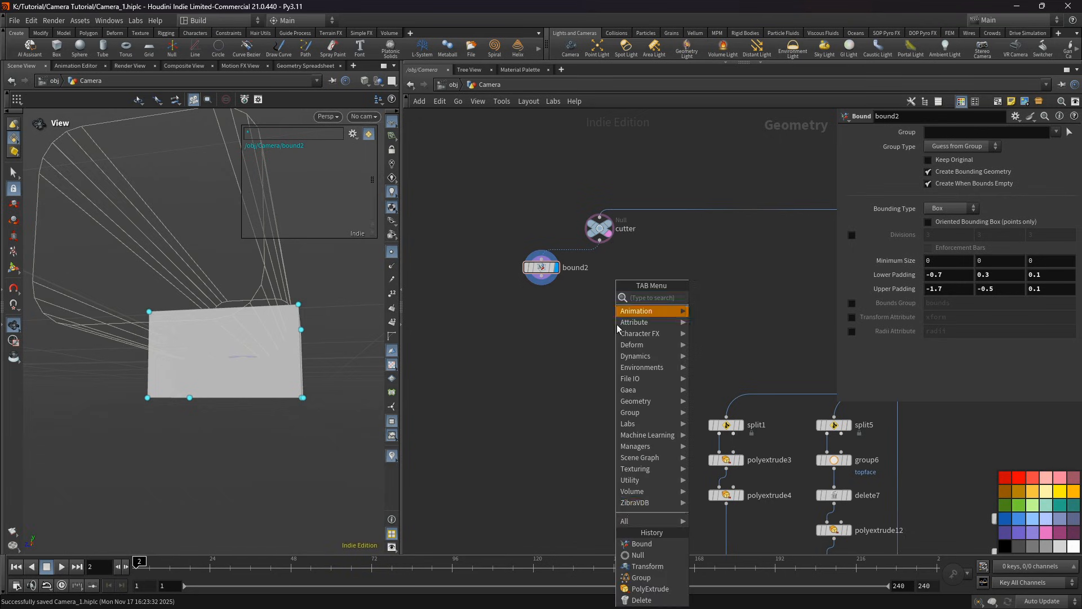
type("bo")
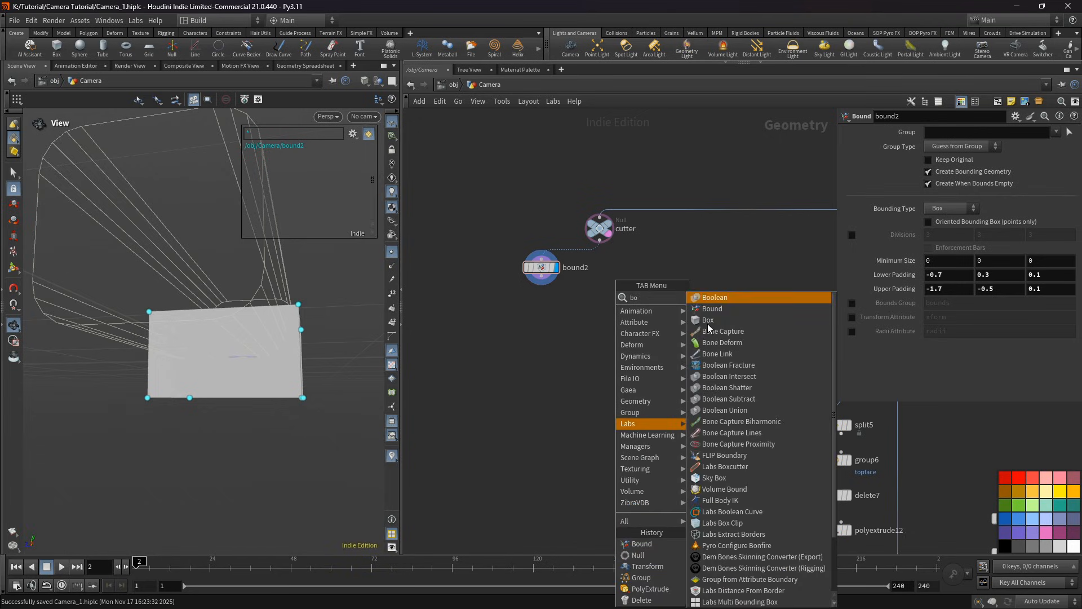
left_click(715, 298)
left_click(565, 312)
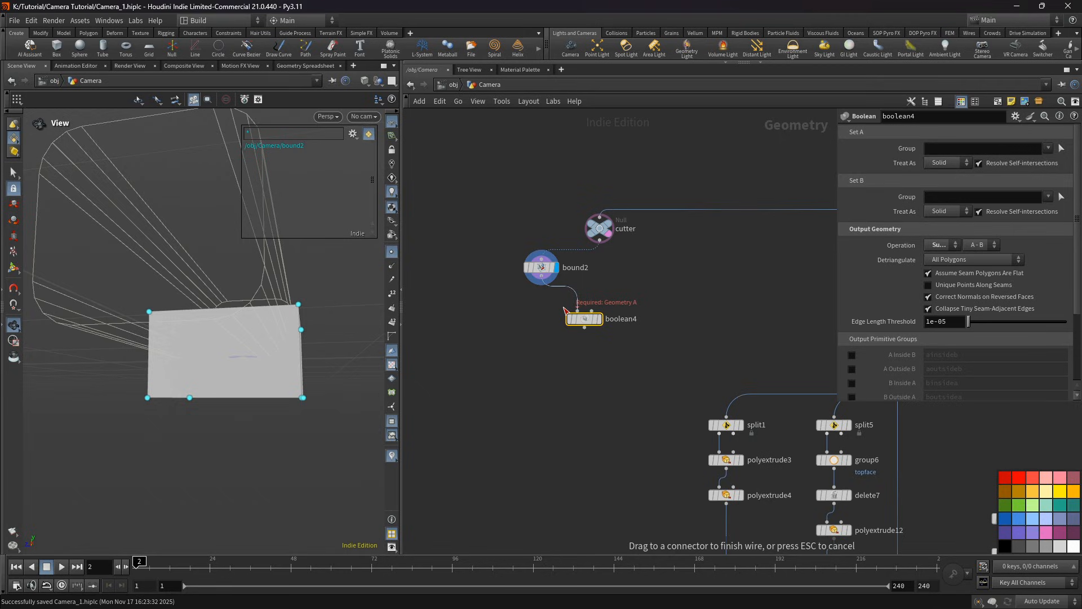
left_click(566, 311)
left_click_drag(581, 318, 574, 307)
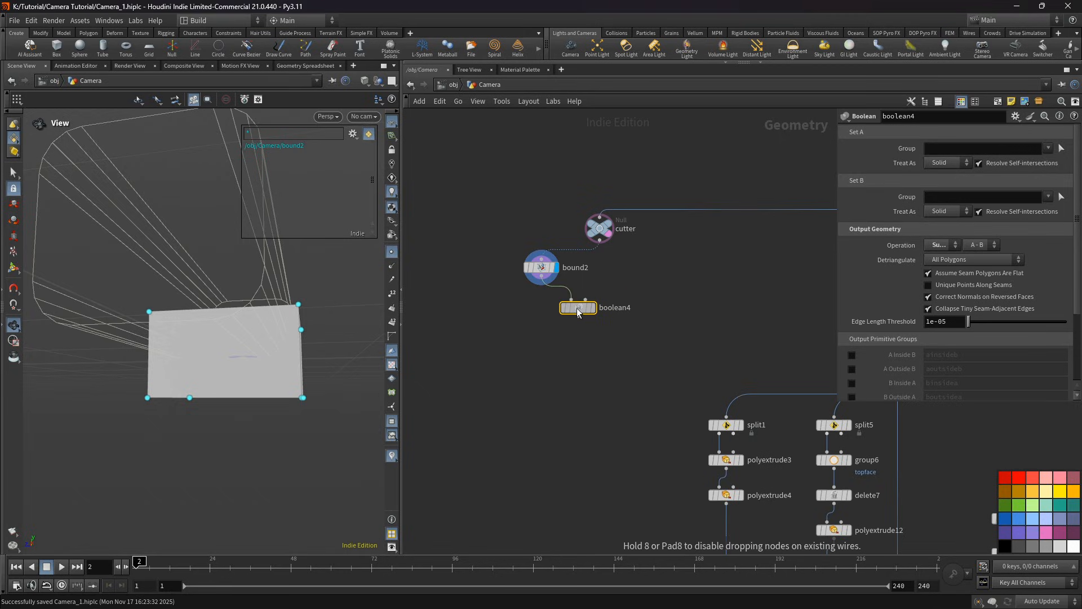
left_click_drag(600, 241, 585, 300)
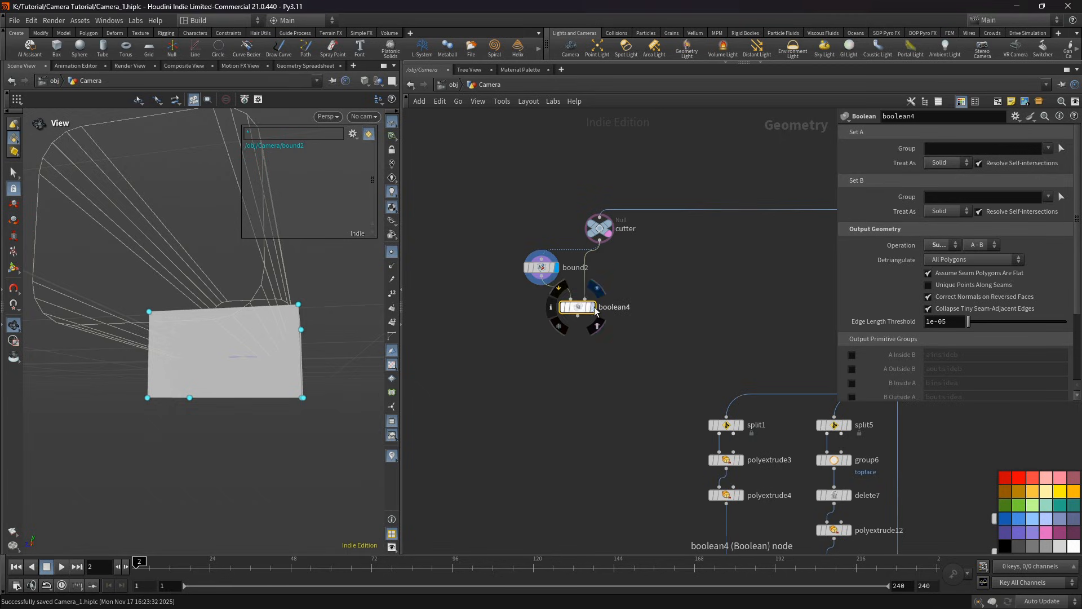
Step: Display boolean4 and enable its B Inside A output primitive group
left_click(591, 307)
left_click_drag(181, 304, 158, 310)
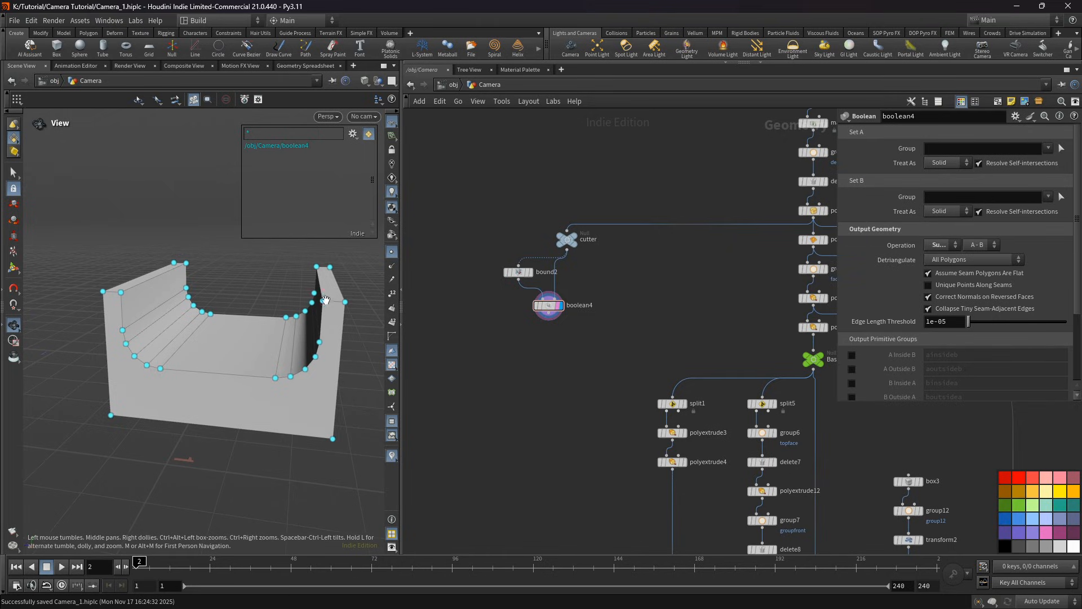
left_click(545, 306)
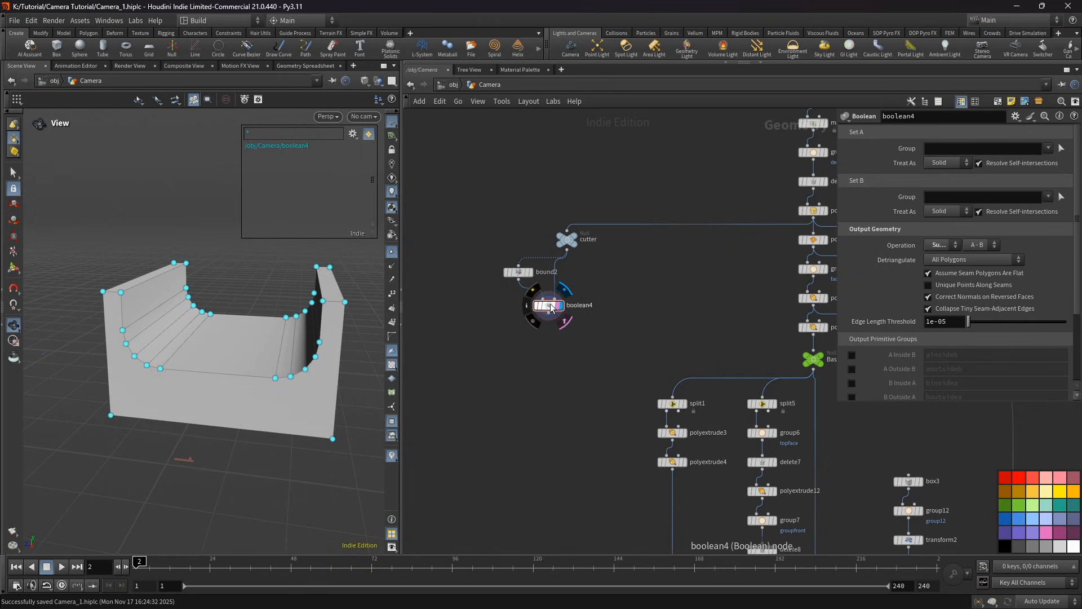
scroll(869, 286, "down", 3)
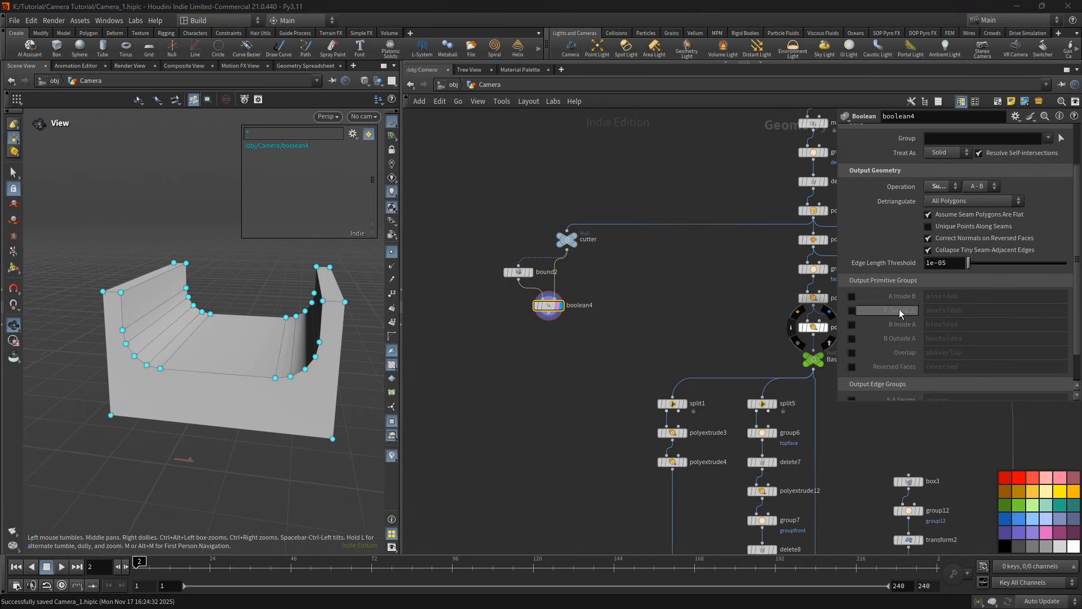
left_click(852, 325)
Step: Add a Delete node below boolean4, with group binsidea and the operation Delete Non-Selected
scroll(558, 326, "up", 3)
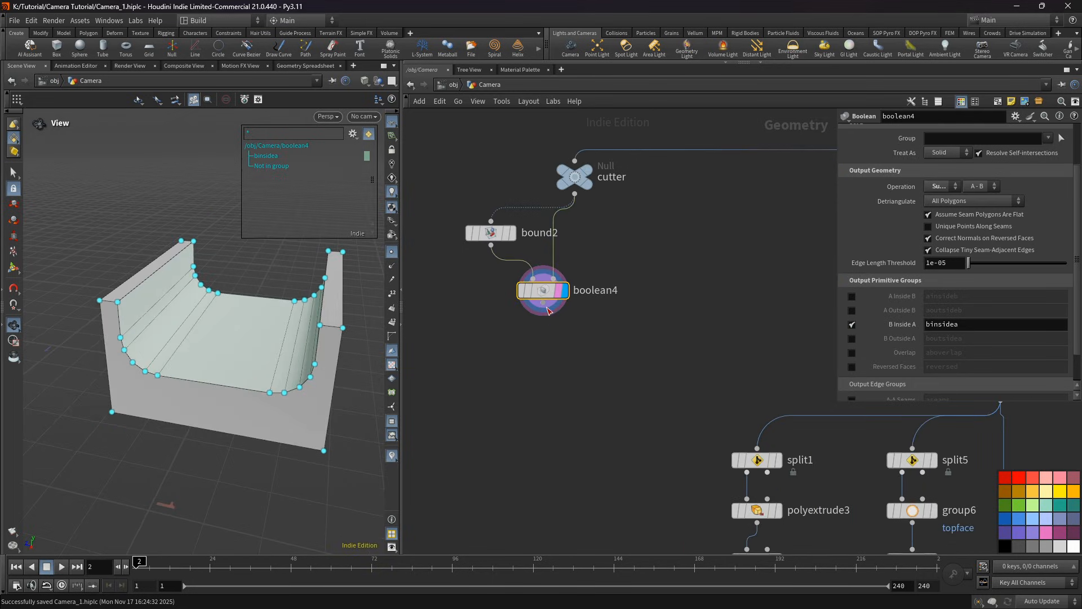
key("Tab")
left_click(545, 342)
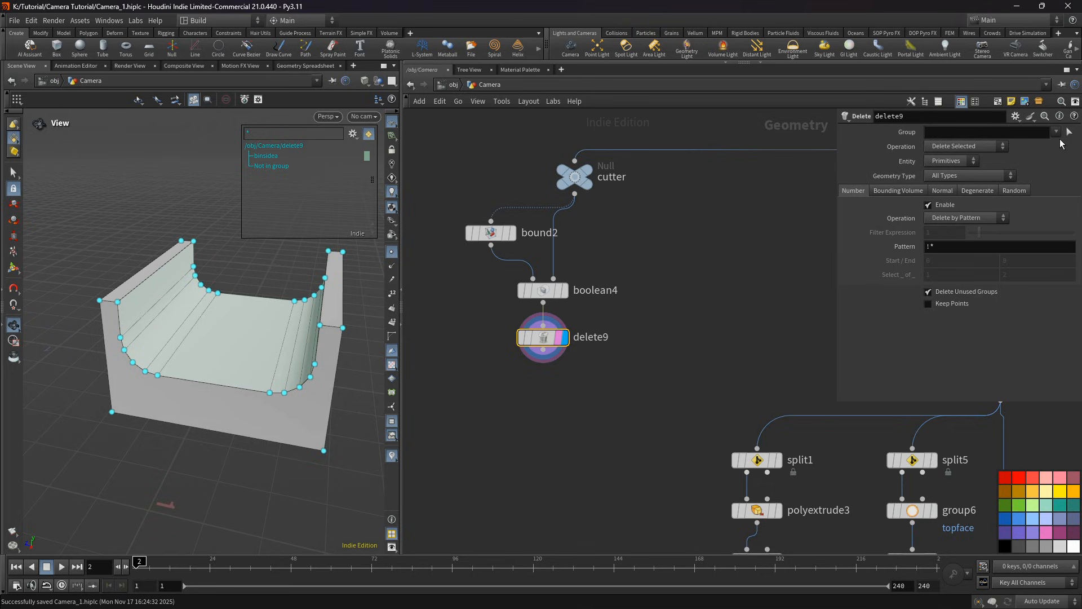
left_click(1056, 132)
left_click(1039, 140)
left_click(966, 146)
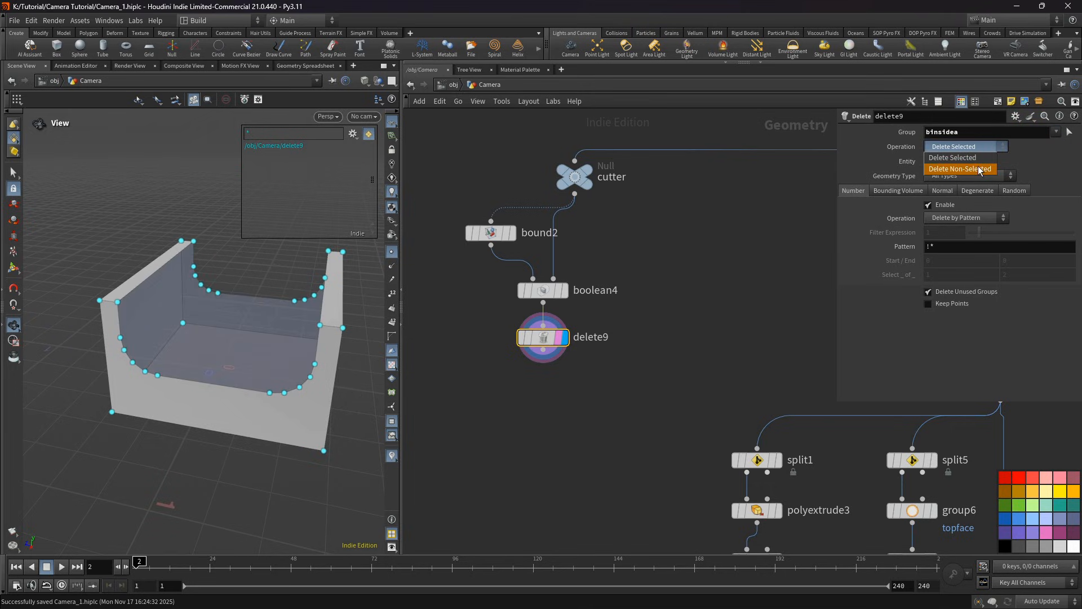
left_click(980, 169)
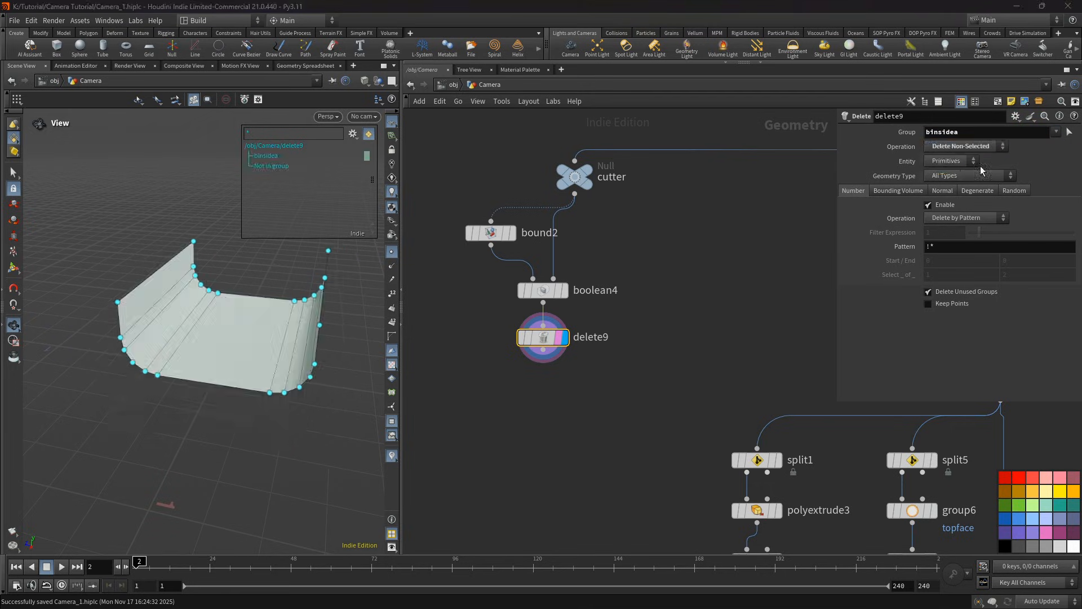
left_click_drag(164, 381, 254, 319)
Step: Add a PolyExtrude node below delete9 with a distance of -0.16 and Output Back enabled
middle_click_drag(516, 394, 512, 373)
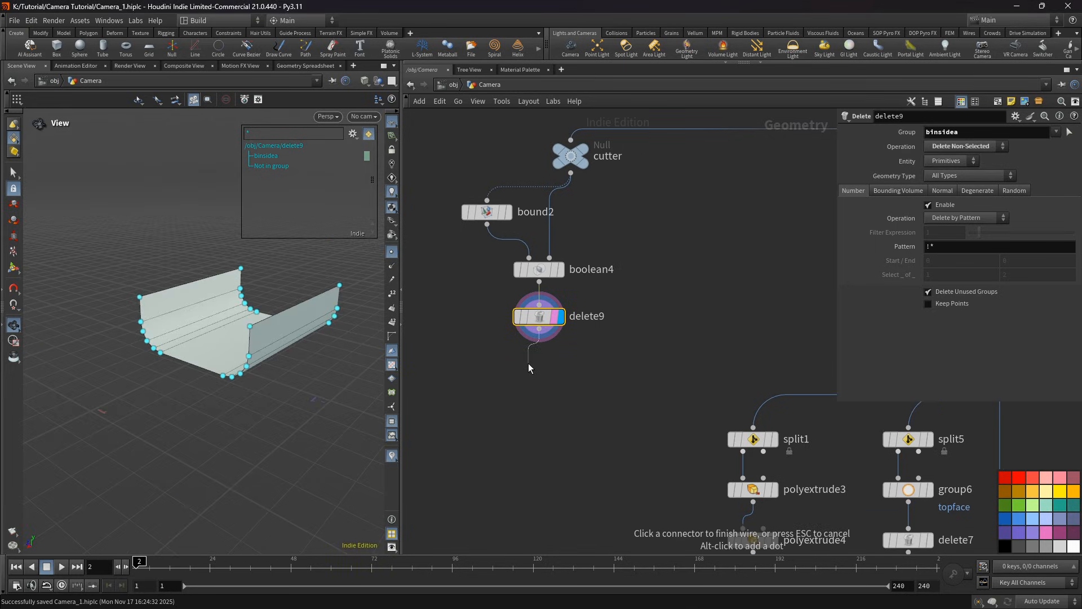
key("Tab")
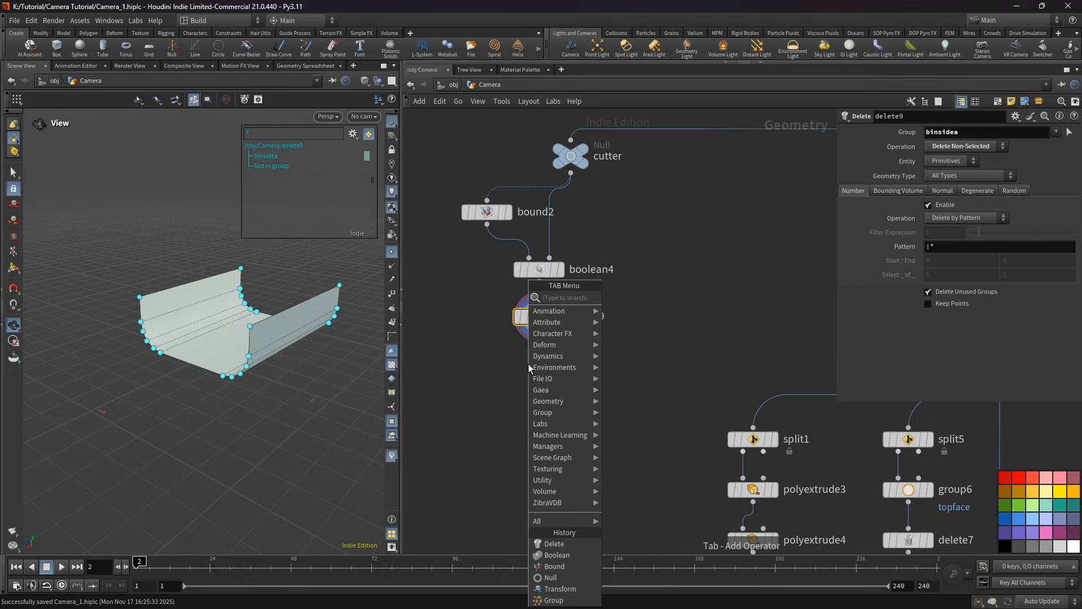
type("polyextrude")
key("Return")
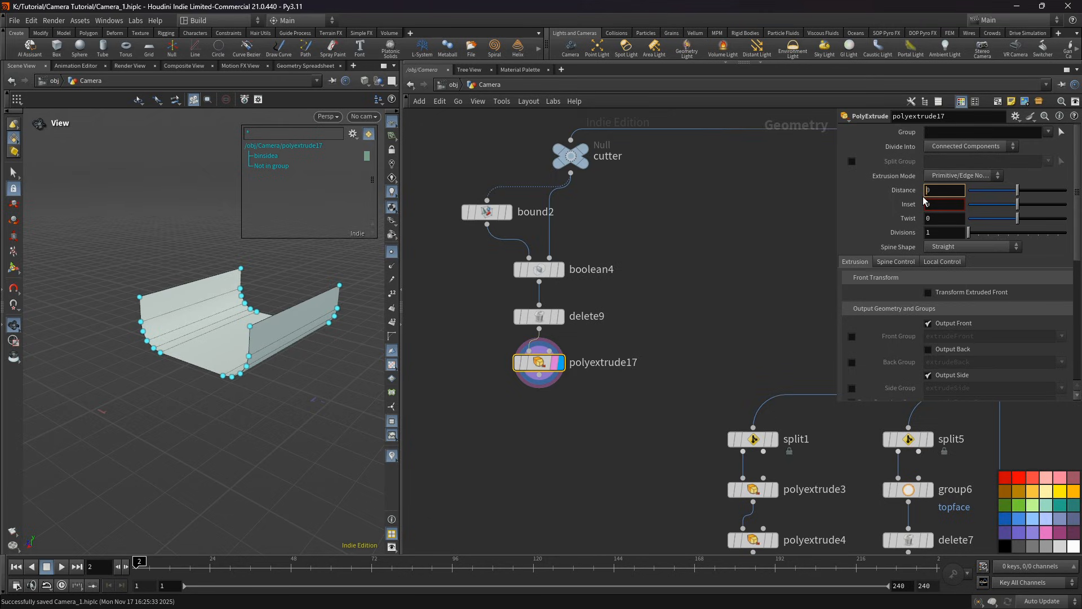
type("=")
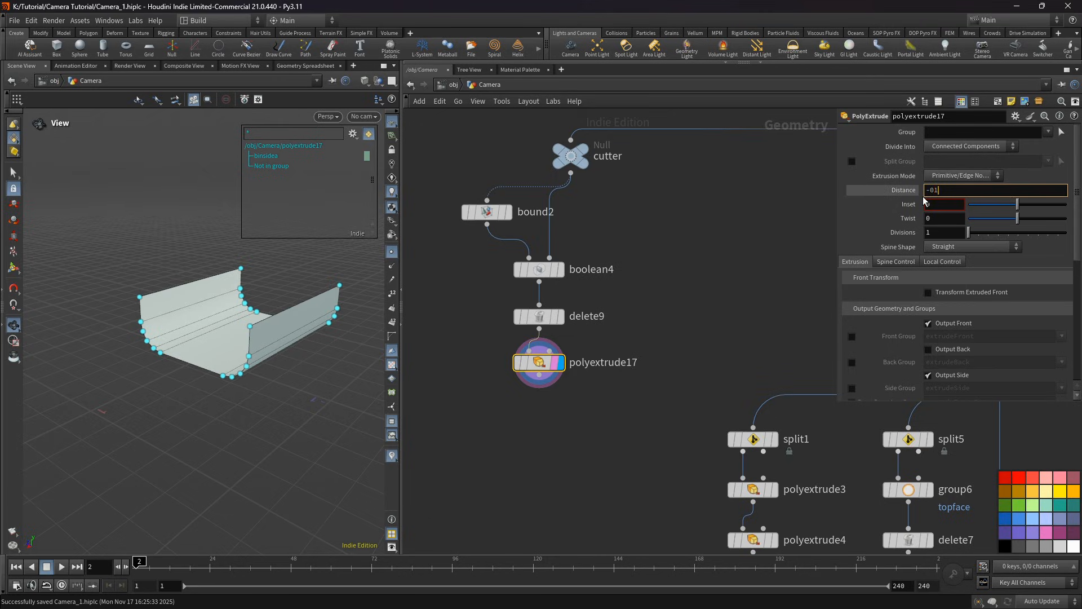
key("Return")
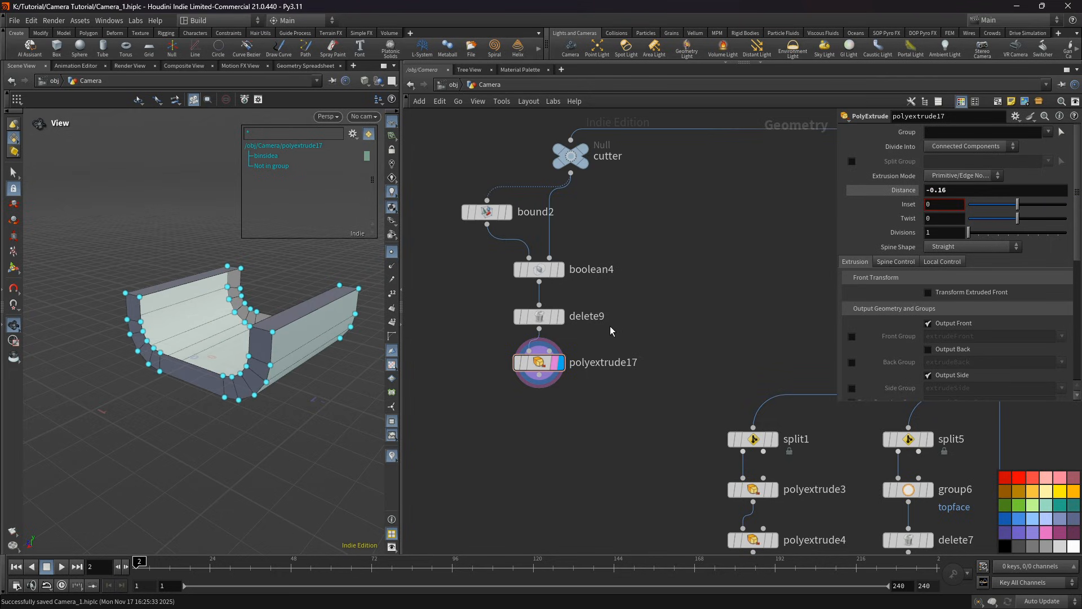
left_click(947, 350)
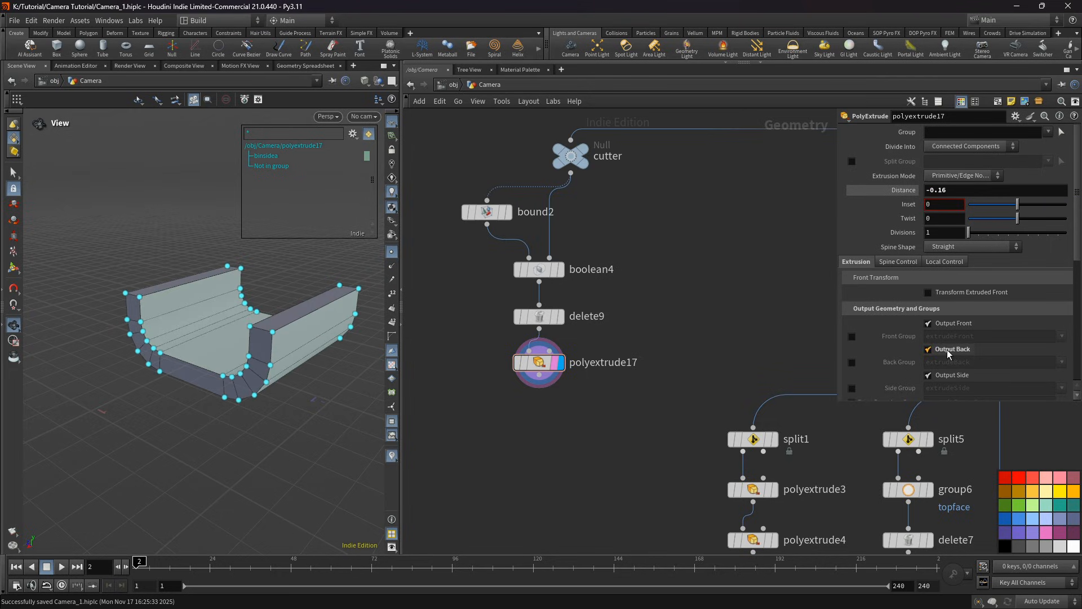
Step: Add a Reverse node below polyextrude17 to flip the extruded shell's faces
left_click_drag(299, 348, 300, 326)
left_click_drag(300, 326, 293, 325)
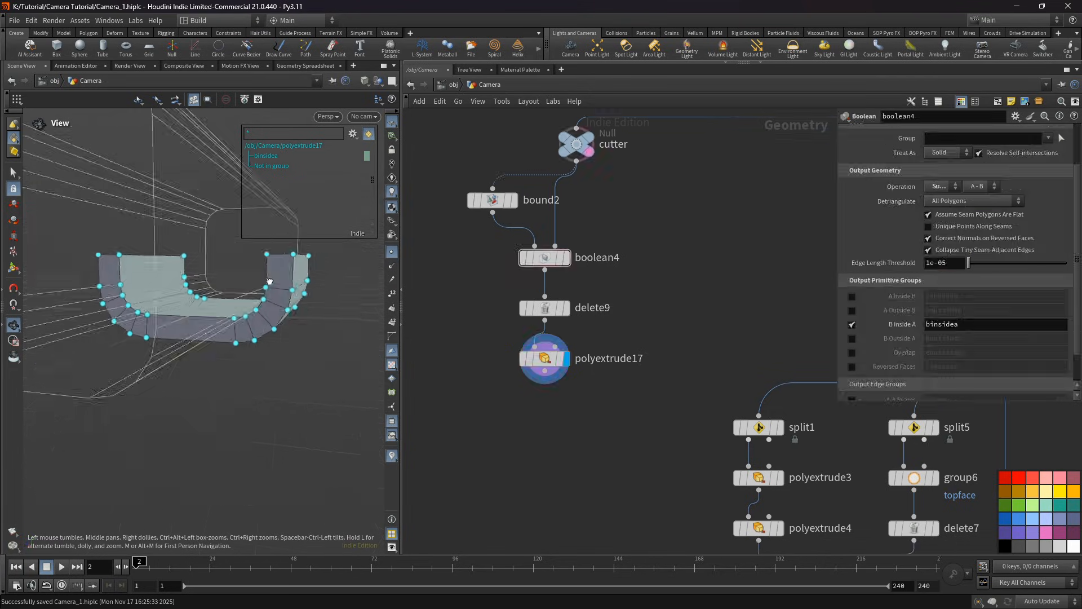
left_click_drag(237, 285, 290, 324)
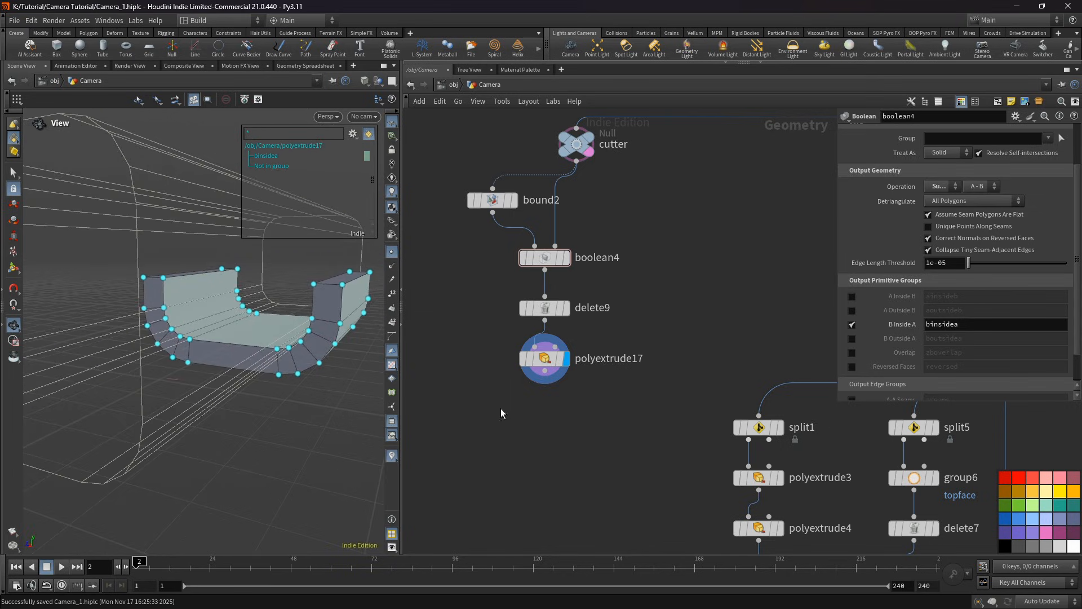
middle_click_drag(500, 408, 508, 347)
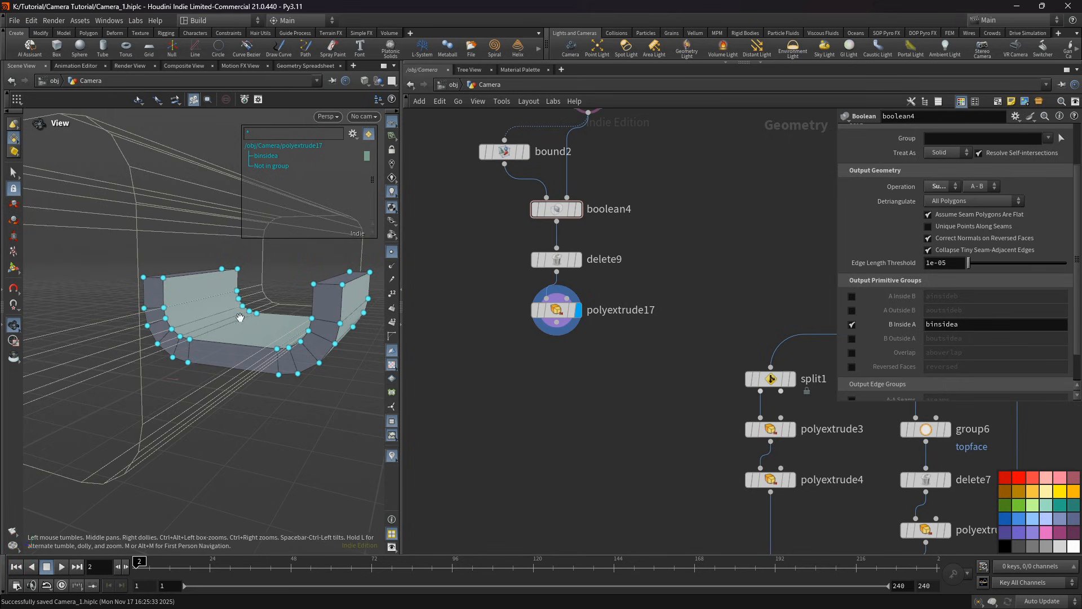
key("Tab")
type("re")
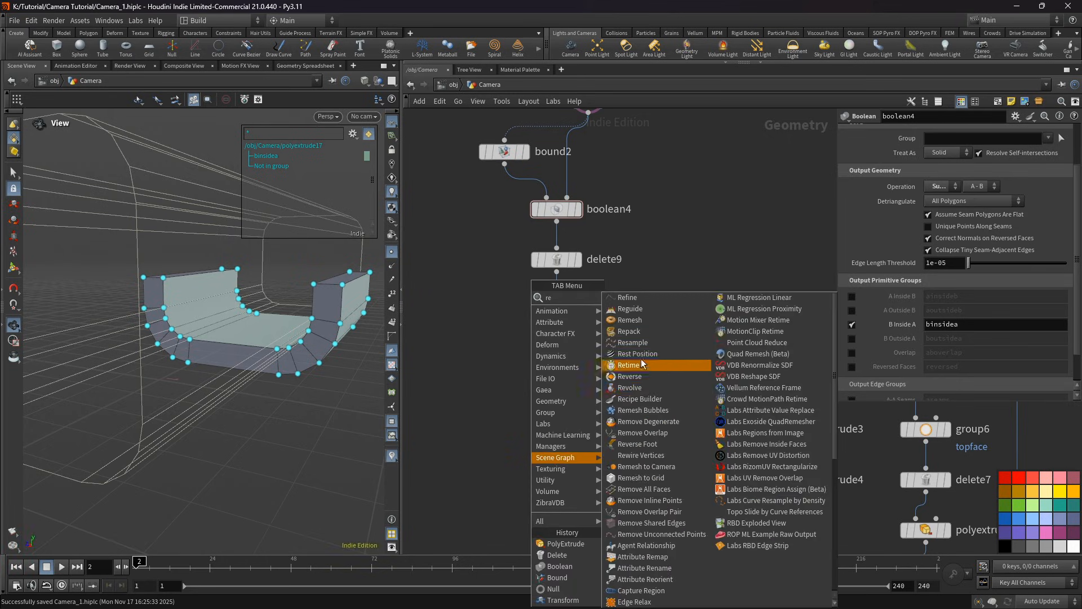
left_click(641, 379)
left_click(561, 361)
middle_click_drag(462, 449, 544, 385)
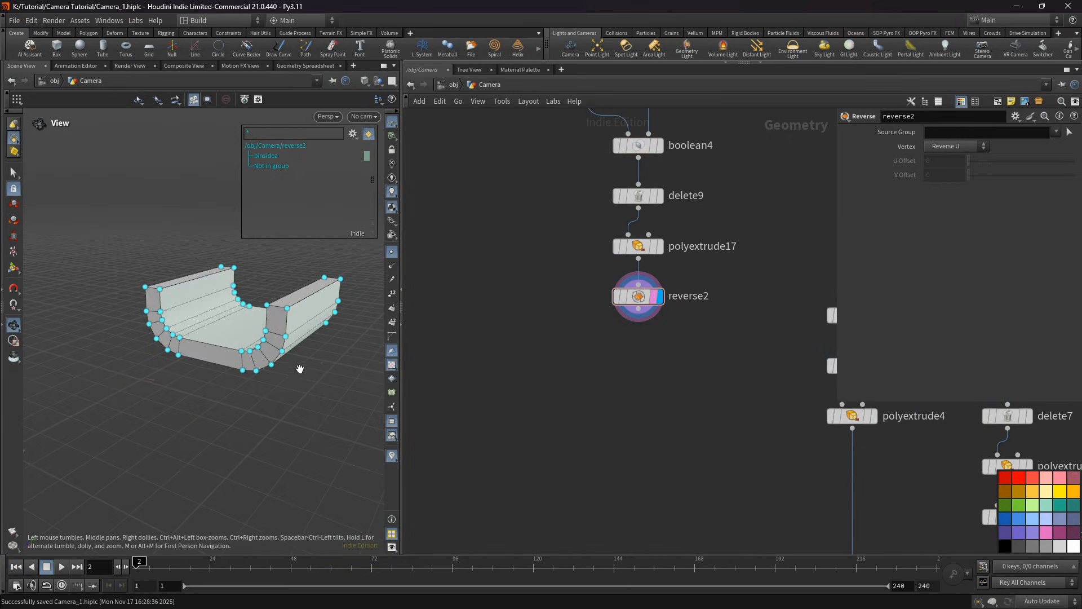
left_click_drag(269, 346, 217, 378)
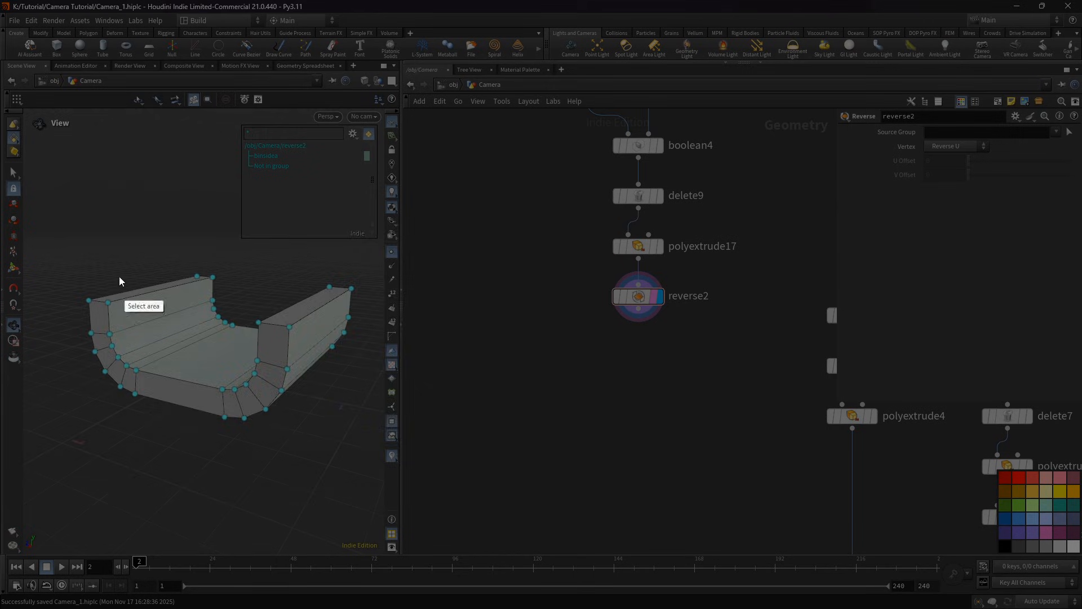
Step: Mark the shell's inner floor edge and the four short top end edges in red on a screen capture and discard it
left_click_drag(50, 212, 561, 528)
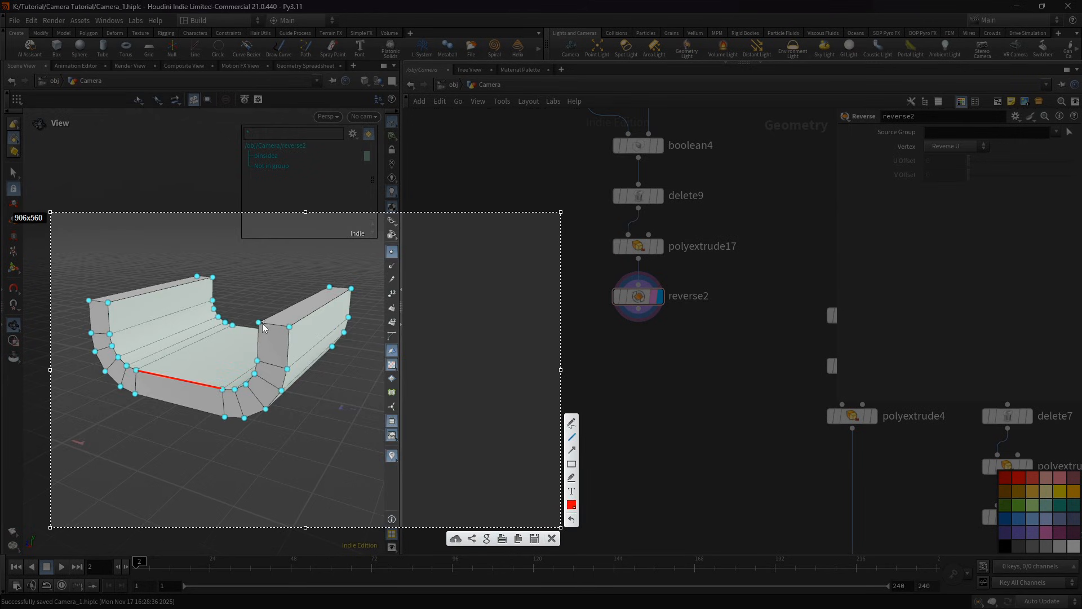
left_click_drag(258, 323, 289, 326)
left_click_drag(88, 300, 113, 303)
left_click_drag(197, 277, 212, 277)
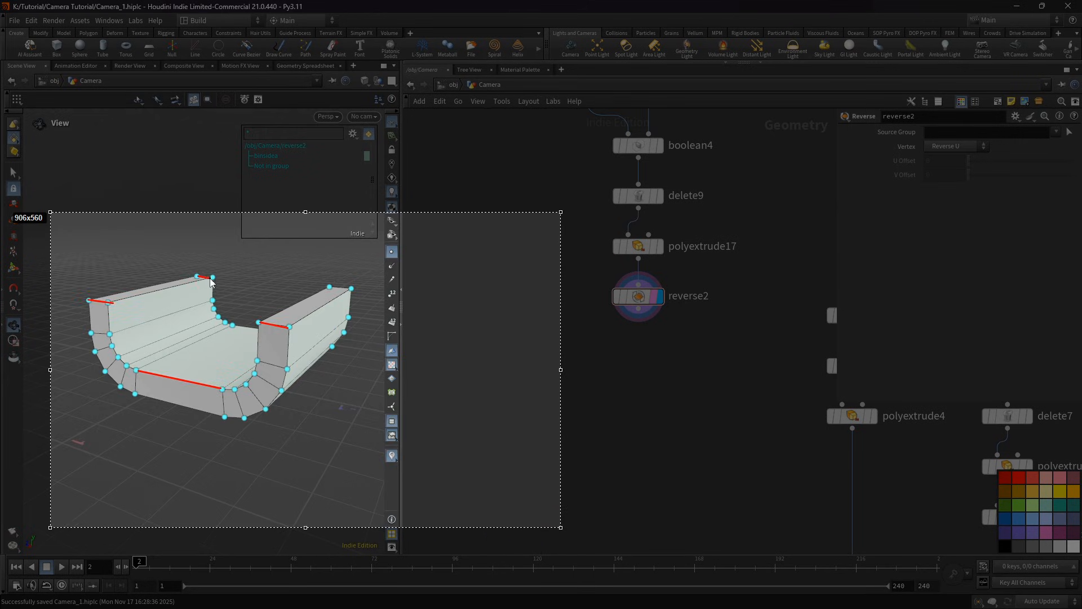
left_click_drag(330, 288, 351, 288)
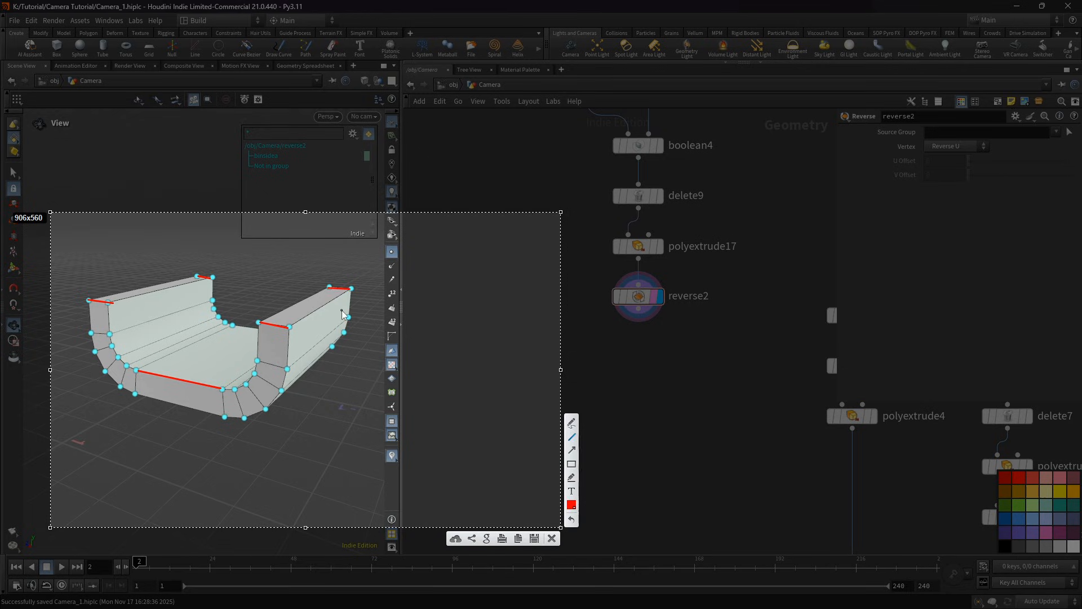
left_click(552, 538)
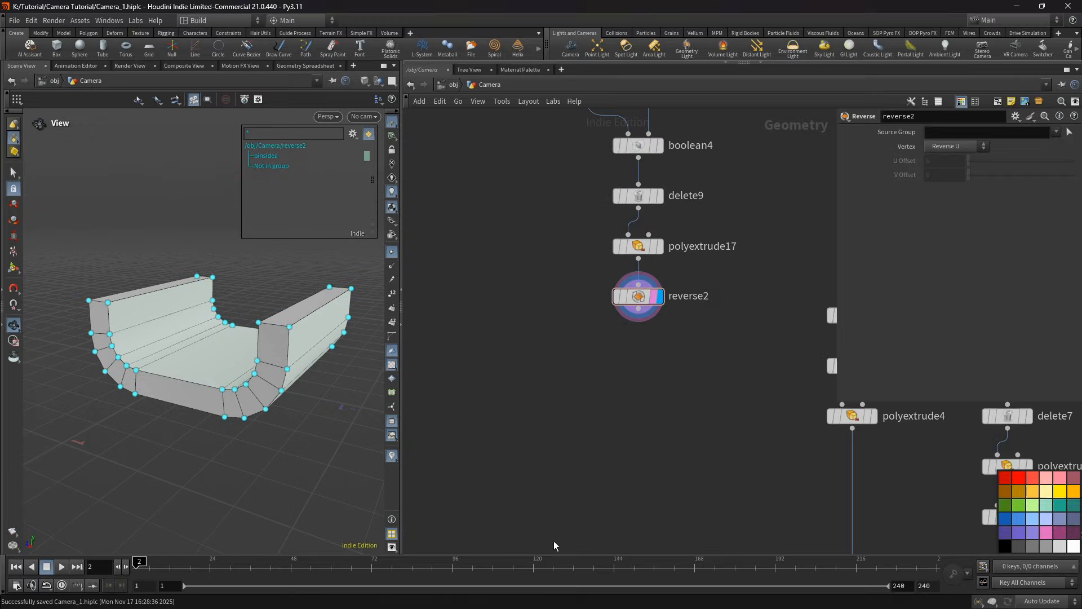
Step: Add a Group node below reverse2 and save the scene
middle_click_drag(597, 381, 580, 372)
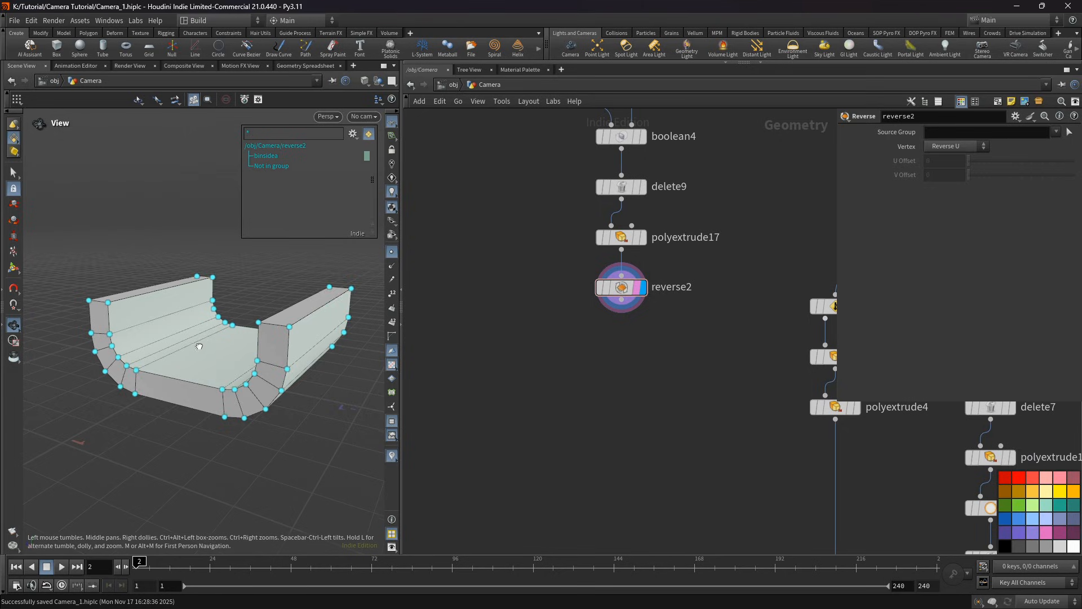
left_click_drag(199, 346, 209, 350)
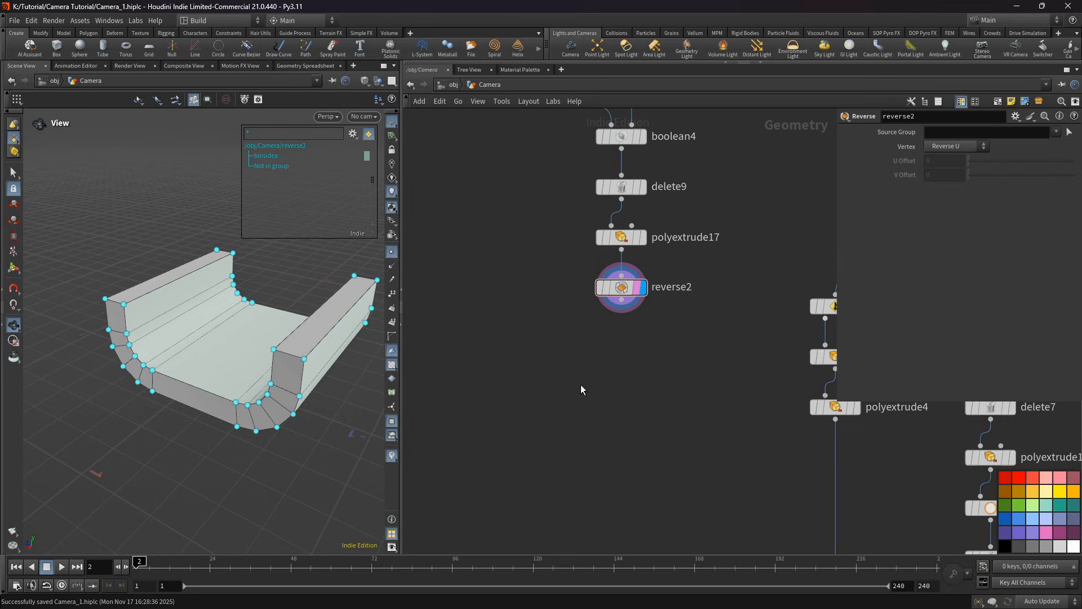
middle_click_drag(581, 389, 572, 367)
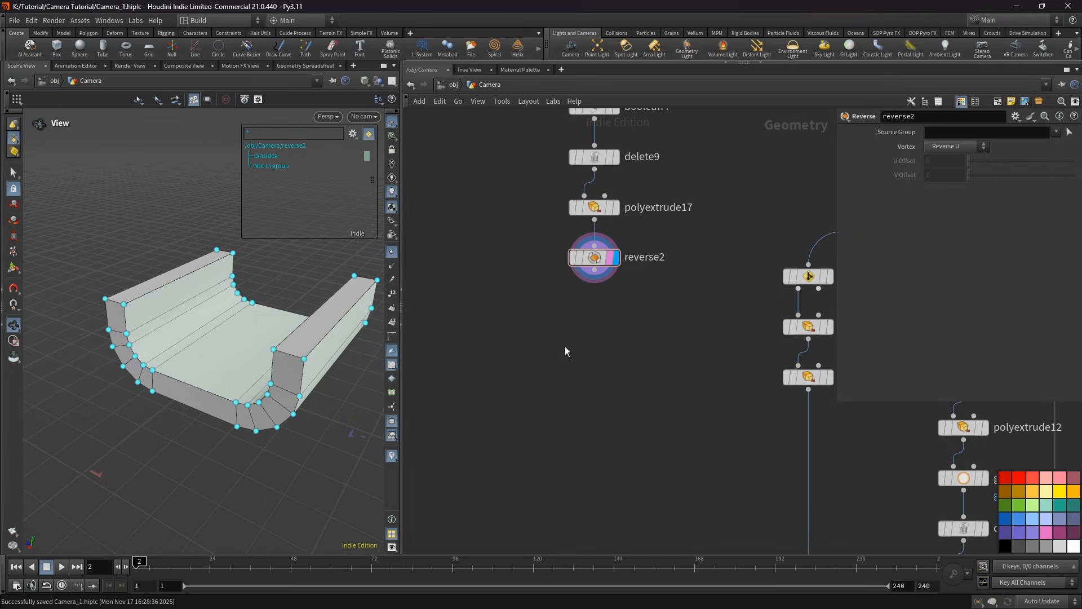
key("Tab")
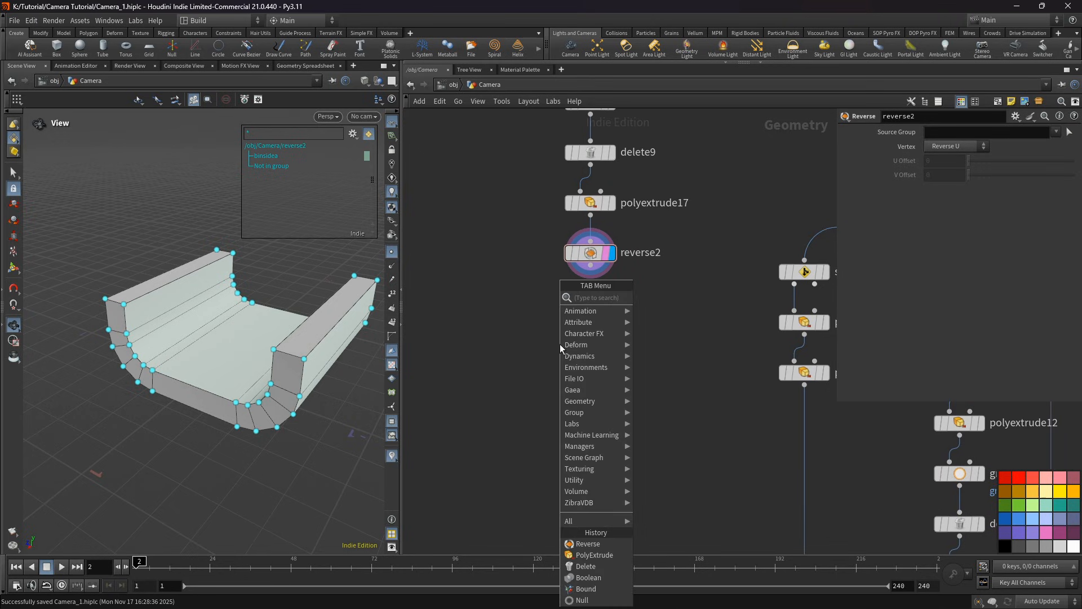
type("gr")
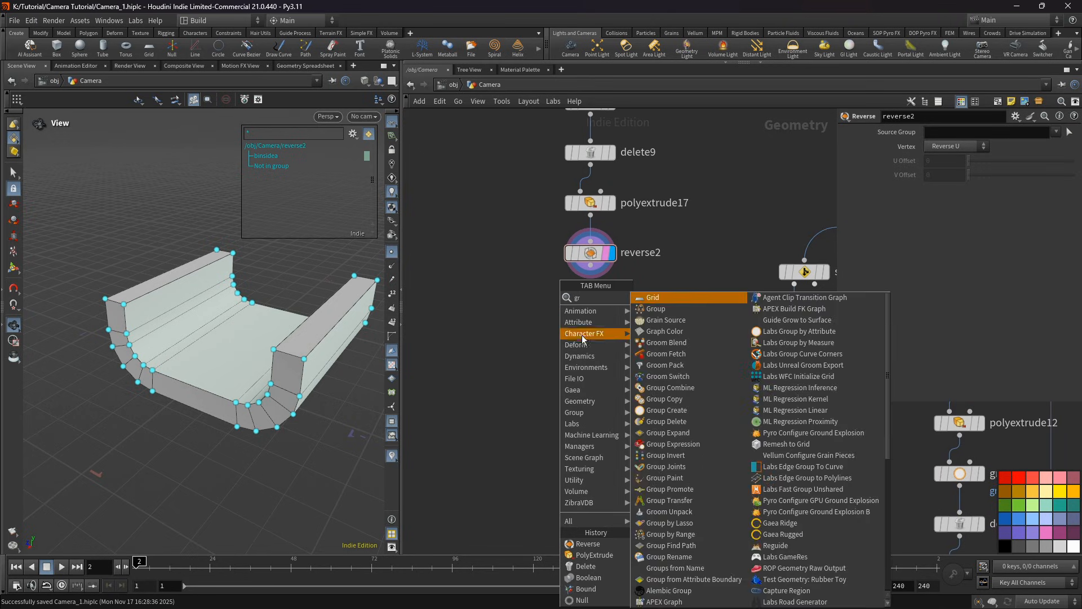
left_click(653, 309)
left_click(597, 321)
key("ctrl+s")
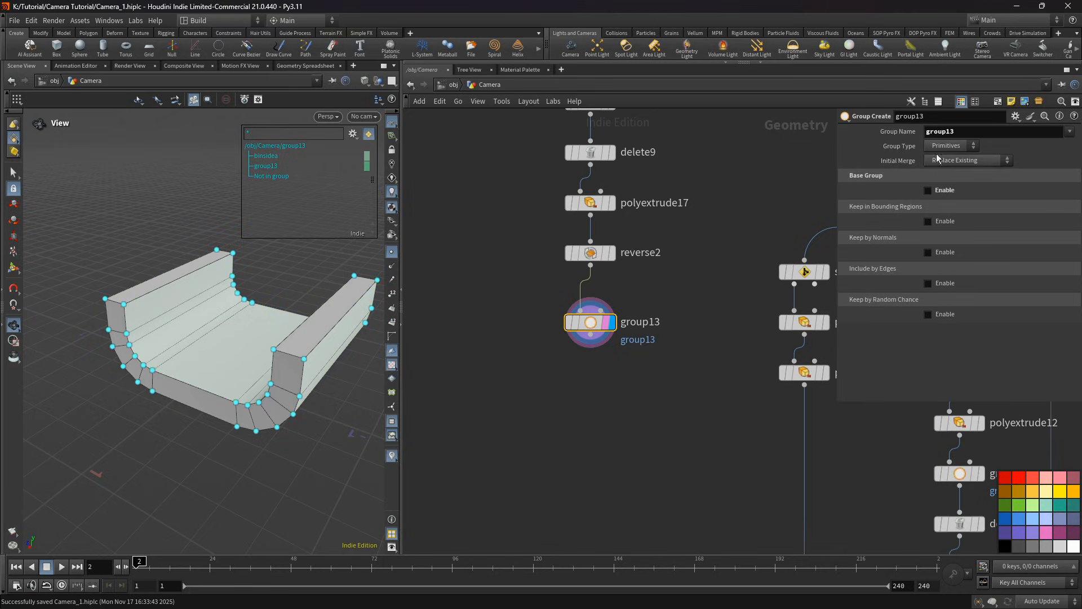
Step: Name the new group top and enable Keep by Normals with a spread angle of 10
double_click(962, 130)
type("top")
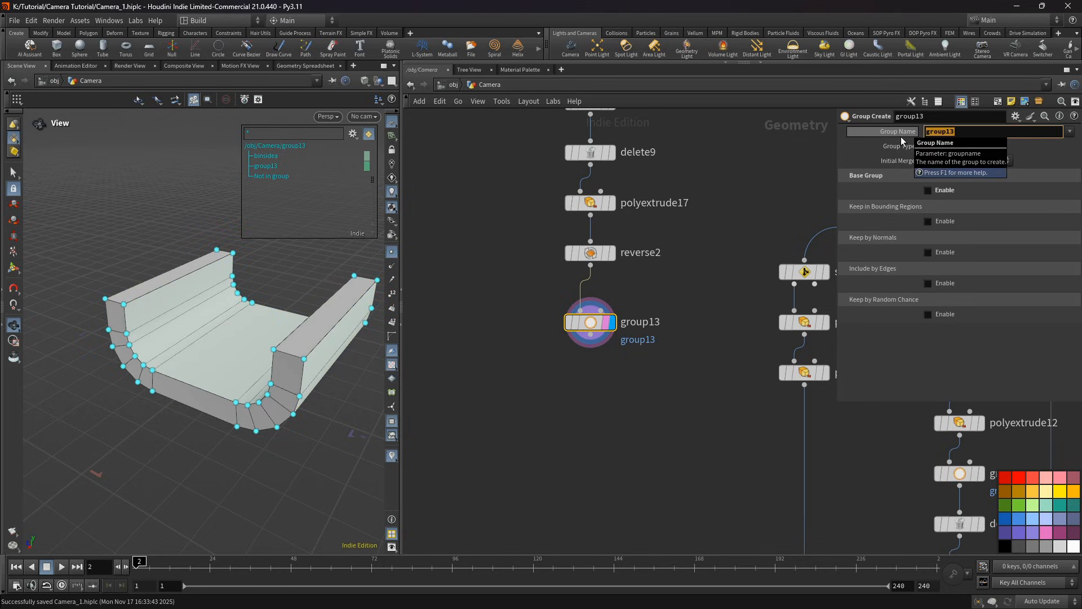
key("Return")
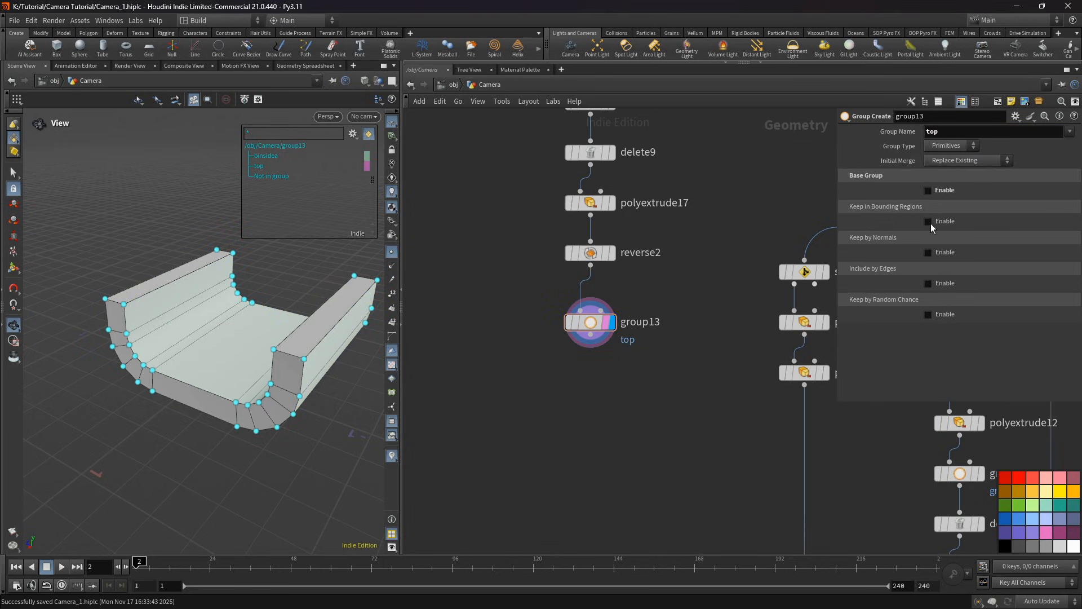
left_click(928, 253)
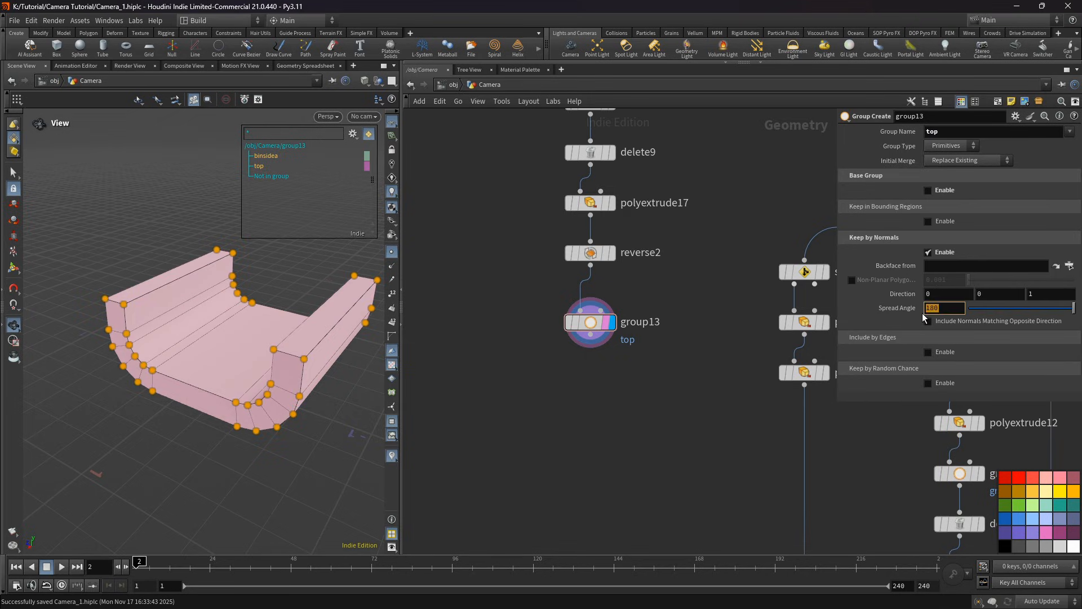
type("10")
key("Return")
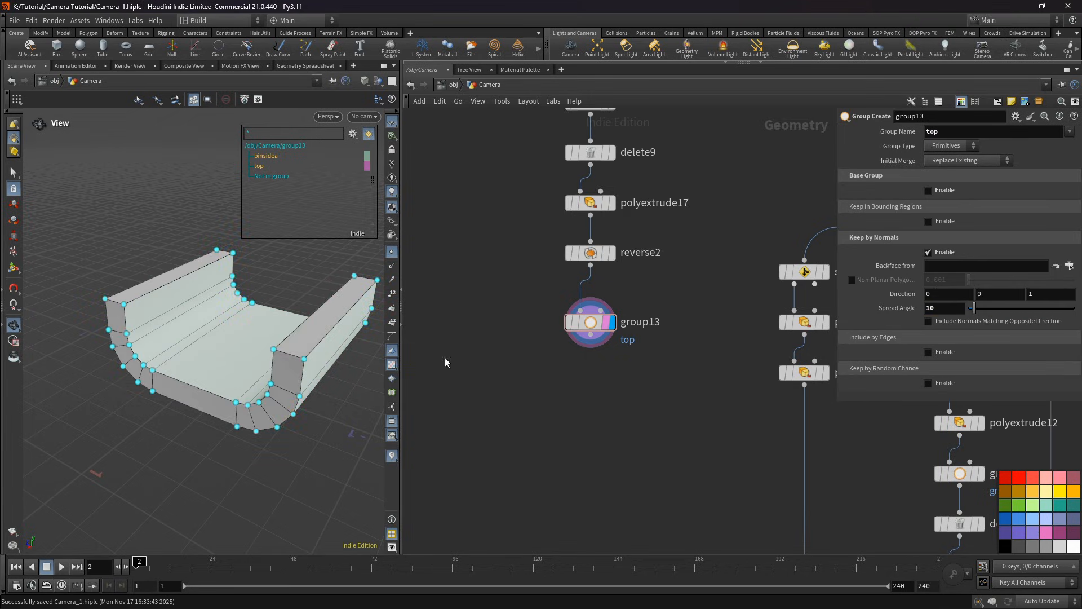
Step: Set the top group's normal direction to 0, 1, 0 and its spread angle to 13
left_click(976, 294)
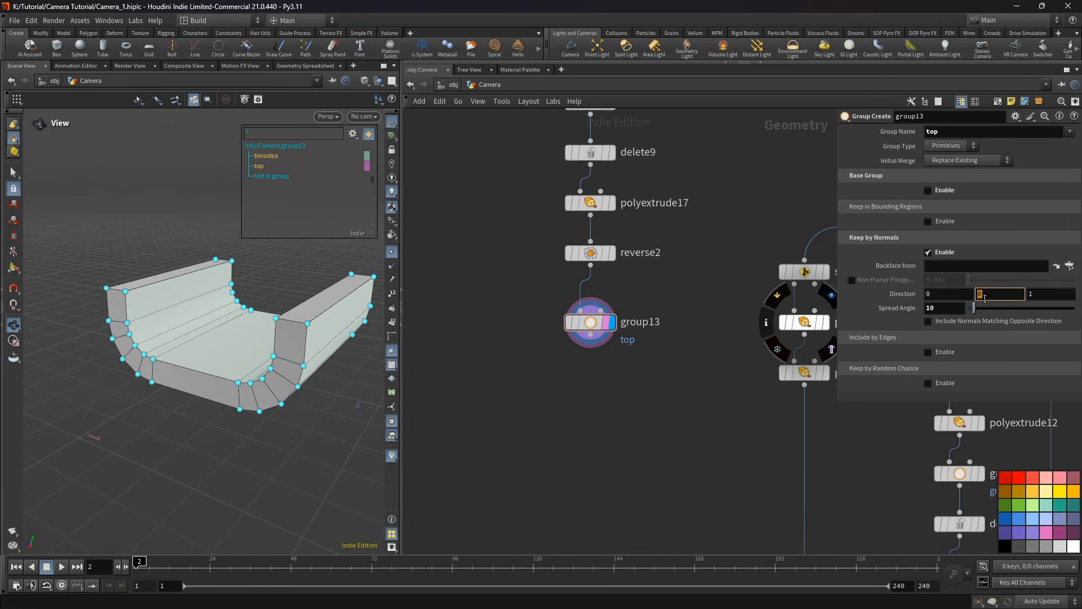
type("1")
left_click(1047, 293)
type("0")
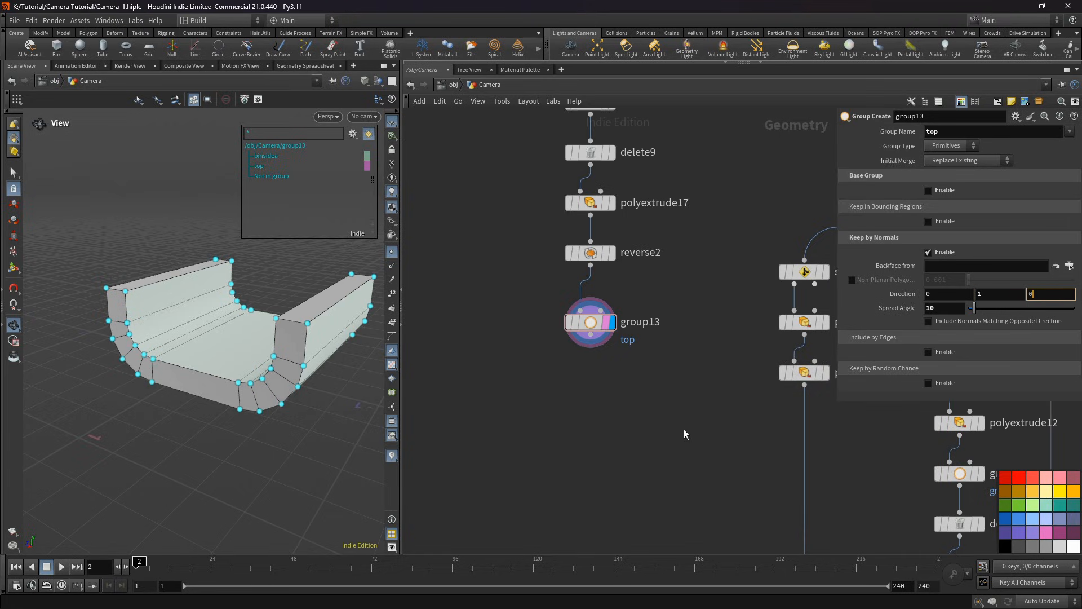
key("Return")
left_click_drag(974, 308, 978, 312)
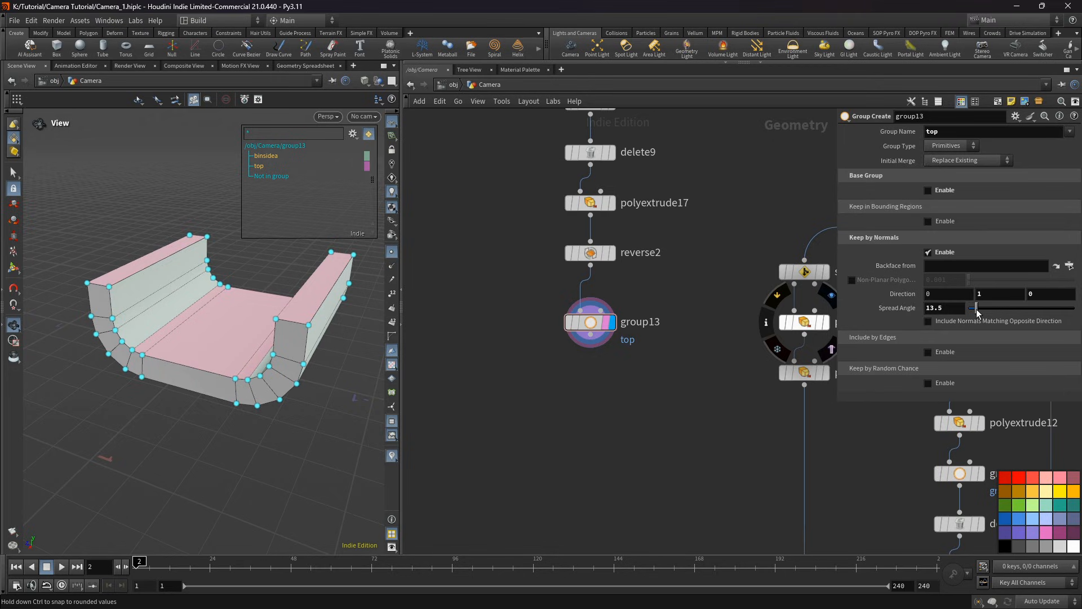
left_click(960, 309)
key("BackSpace")
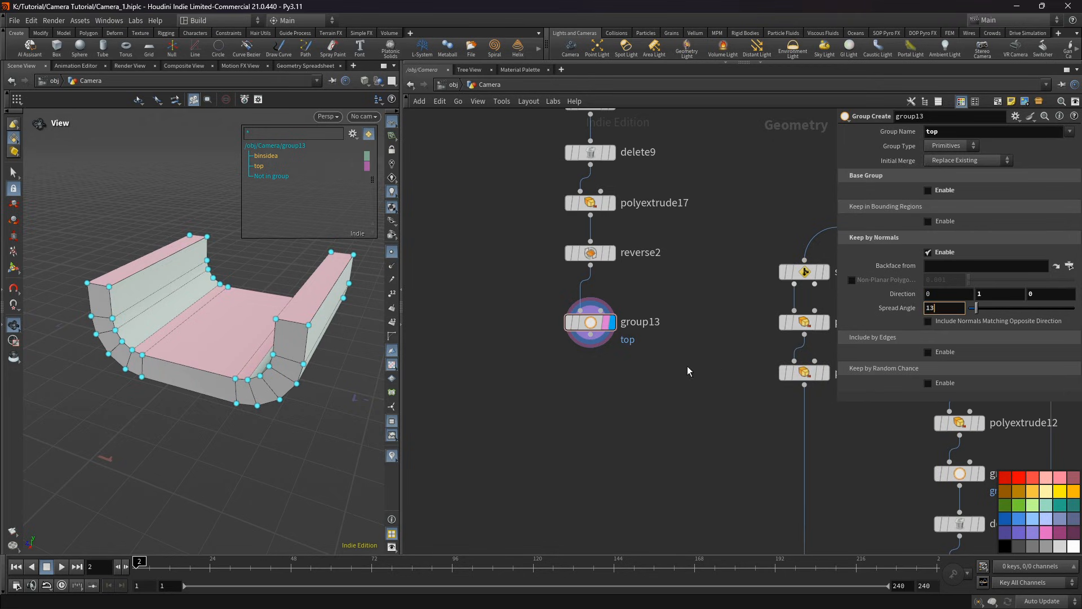
Step: Move group13 closer to reverse2 and add a Group Promote node below it
middle_click_drag(589, 321, 580, 319)
left_click_drag(580, 319, 579, 331)
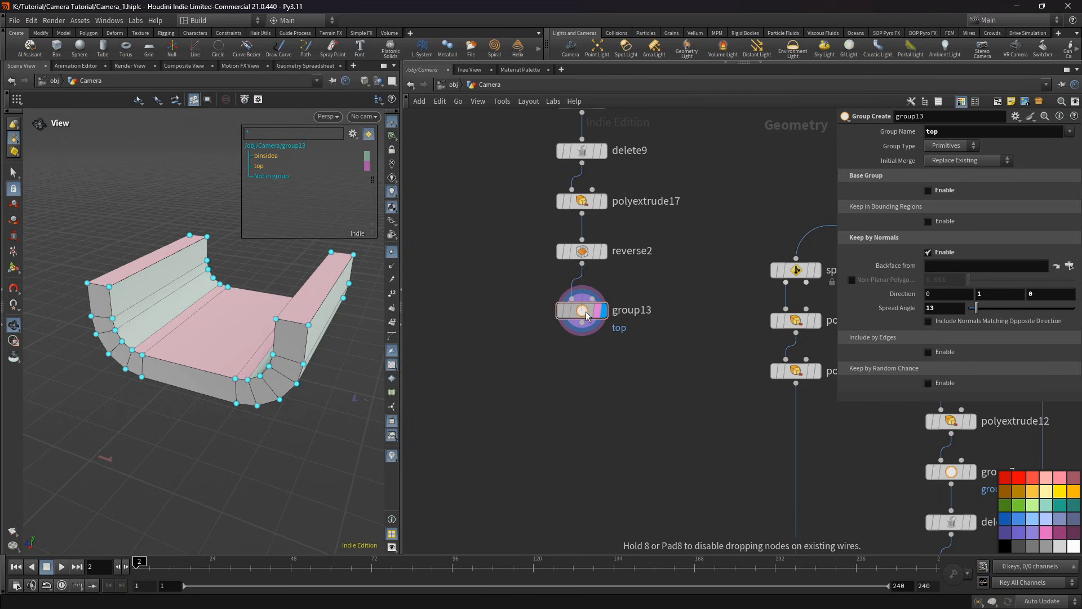
key("Tab")
type("gp")
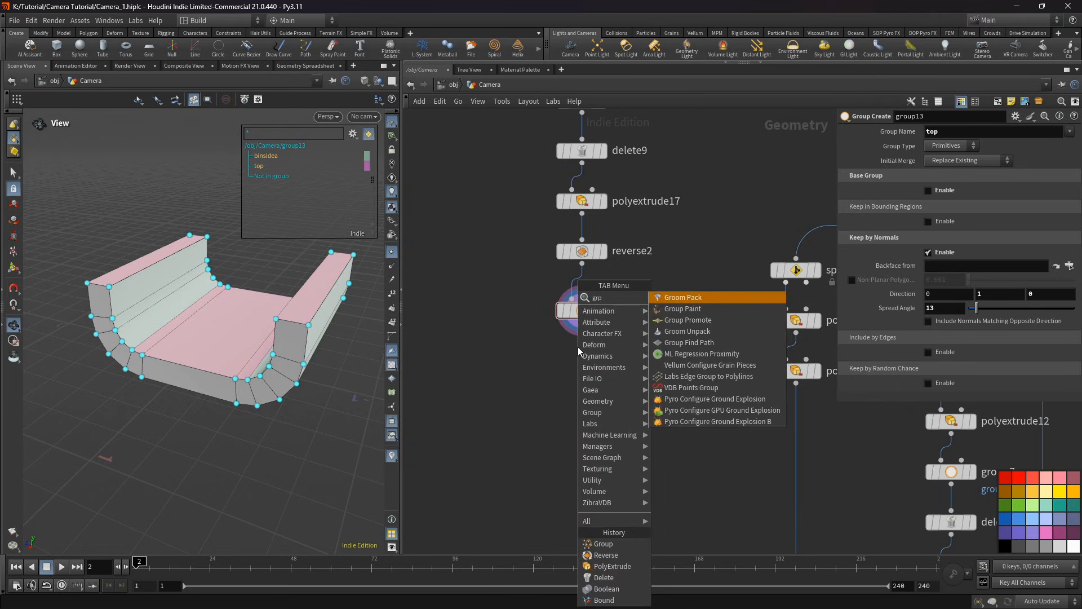
left_click(686, 327)
left_click(584, 366)
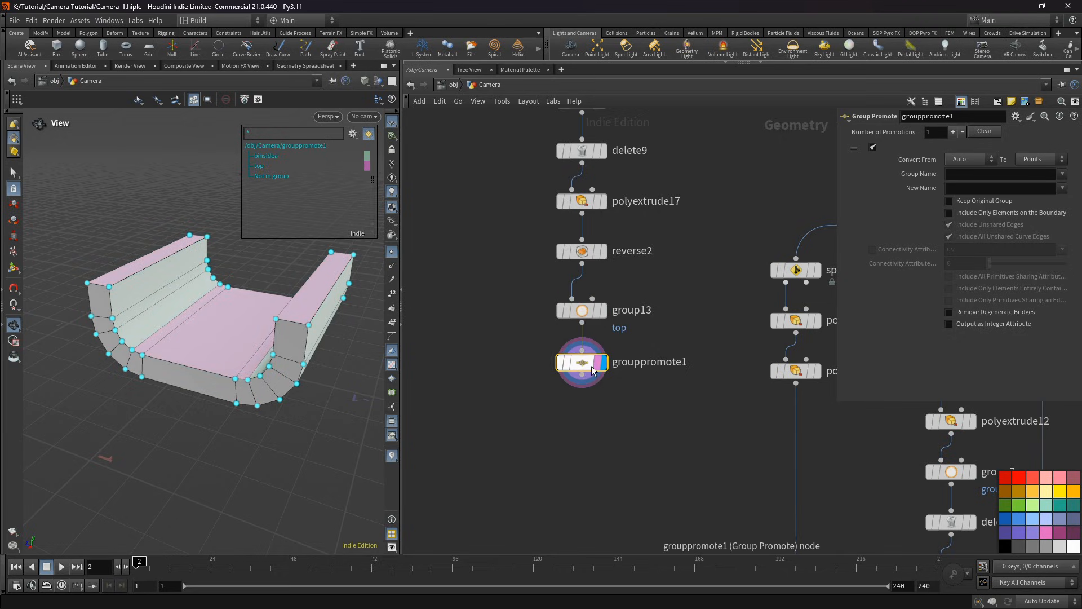
Step: Promote the top group to edges in grouppromote1, including only elements on the boundary
left_click_drag(267, 314, 279, 342)
left_click(1033, 160)
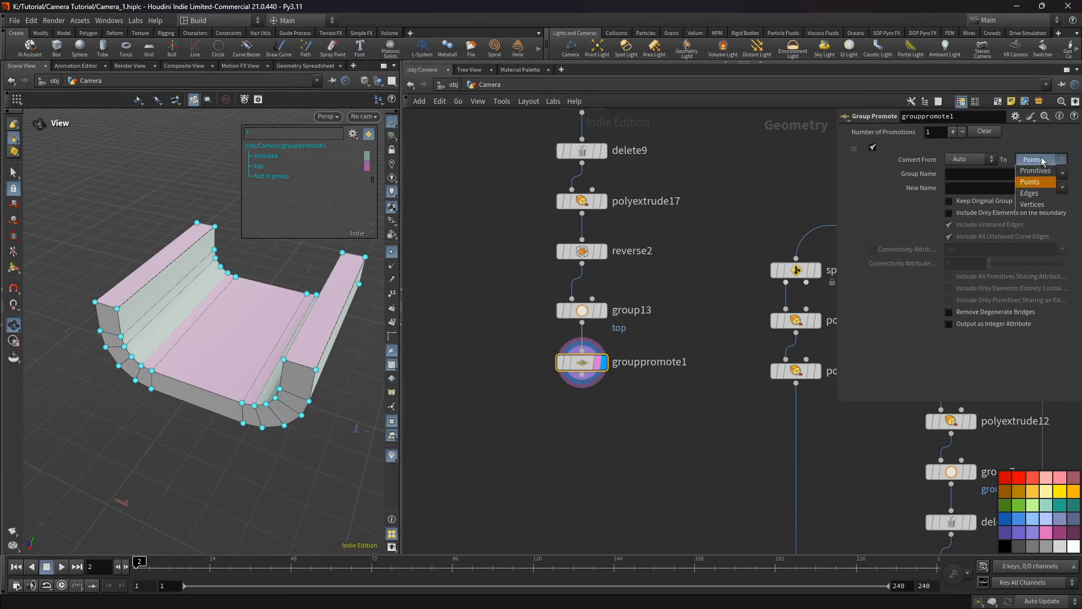
left_click(1037, 195)
left_click(1062, 174)
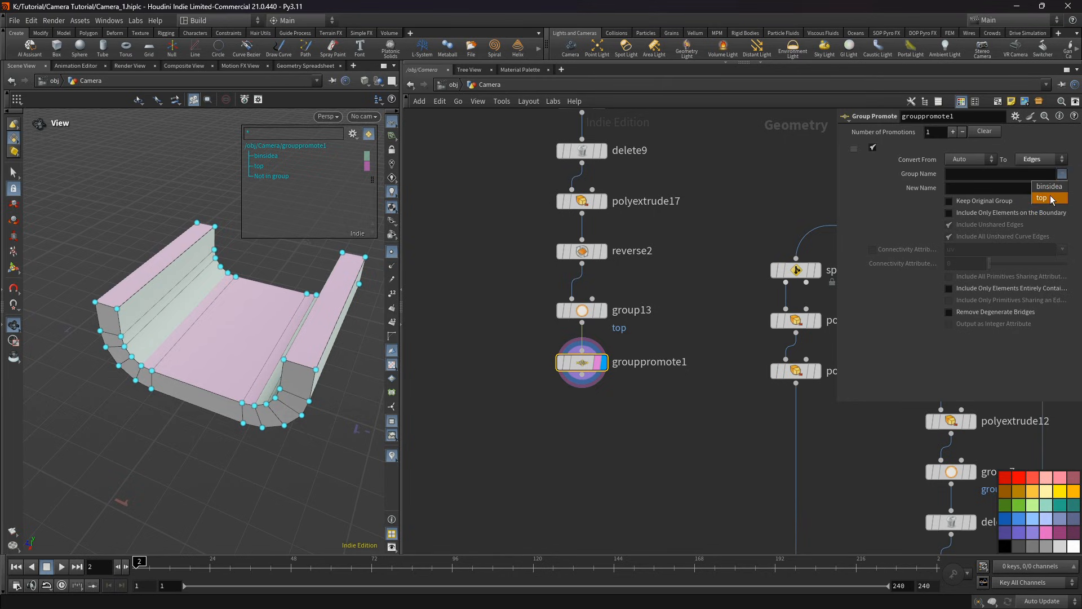
left_click(1050, 199)
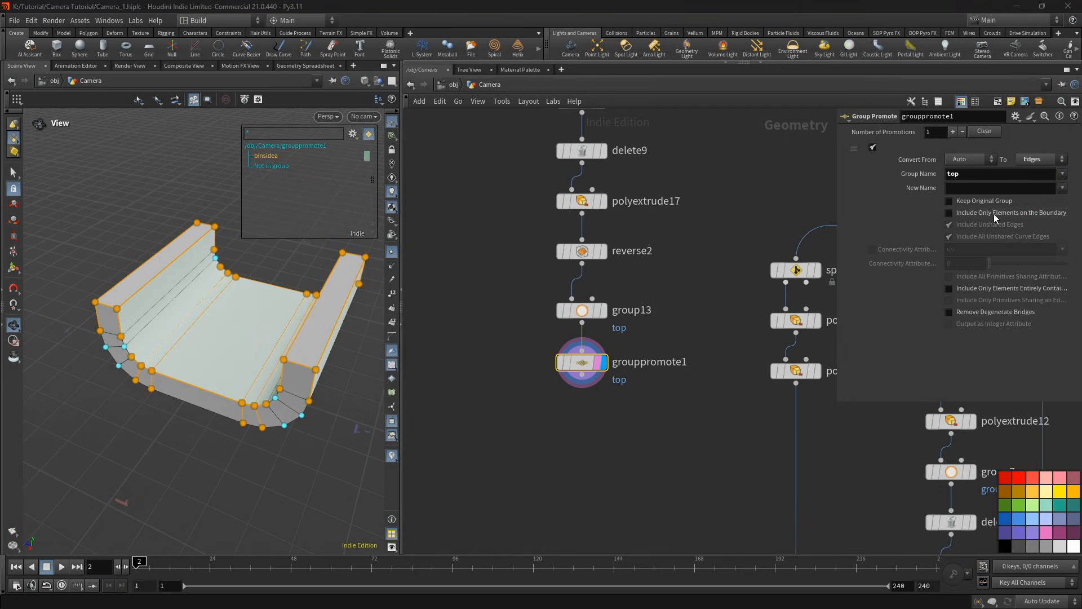
scroll(273, 357, "up", 4)
left_click_drag(265, 356, 290, 367)
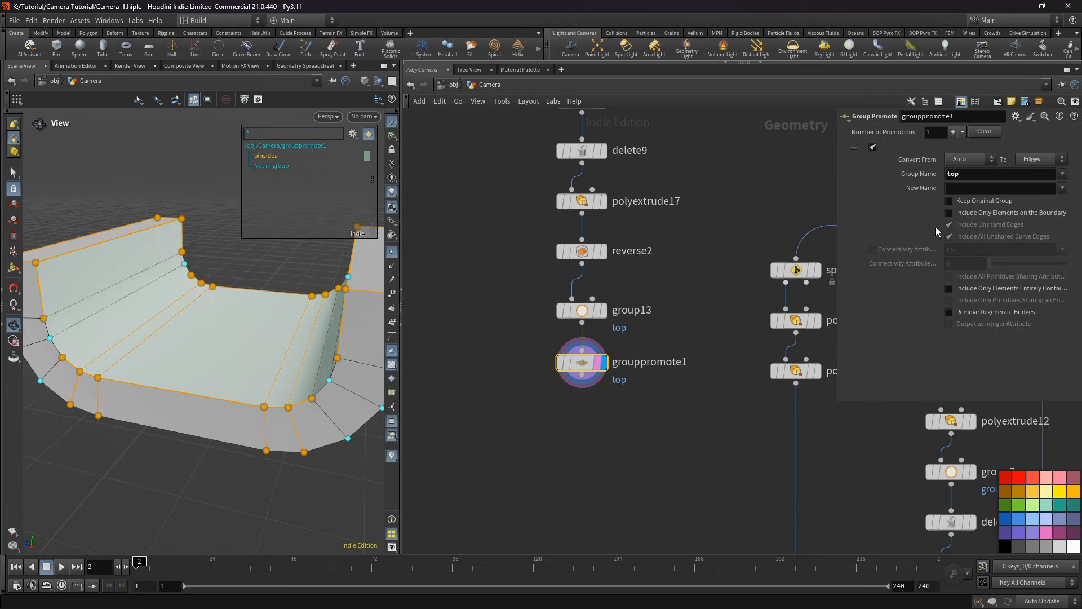
left_click(975, 214)
left_click_drag(237, 373, 217, 322)
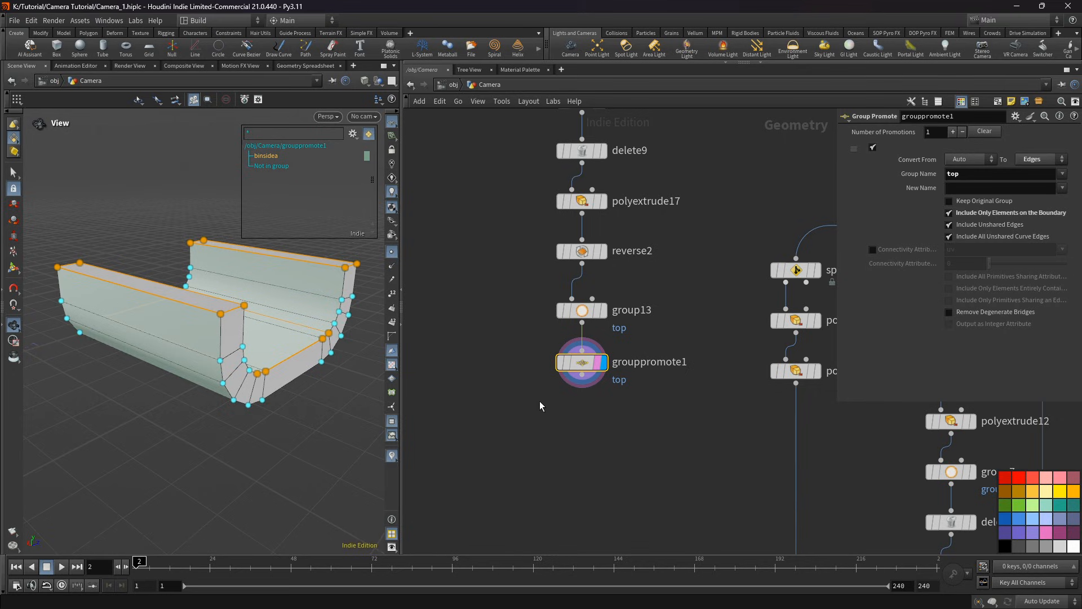
Step: Append a Group Create node after grouppromote1 and make it the displayed node
middle_click_drag(549, 430, 576, 381)
key("Tab")
left_click(596, 557)
left_click(583, 379)
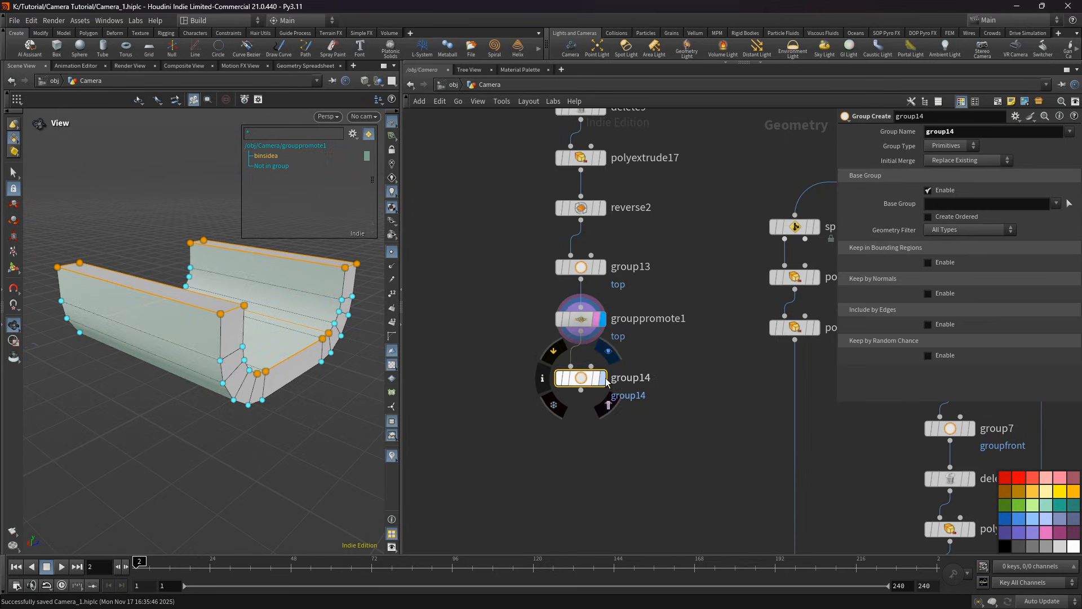
left_click(603, 380)
left_click(595, 379)
left_click_drag(210, 315, 352, 327)
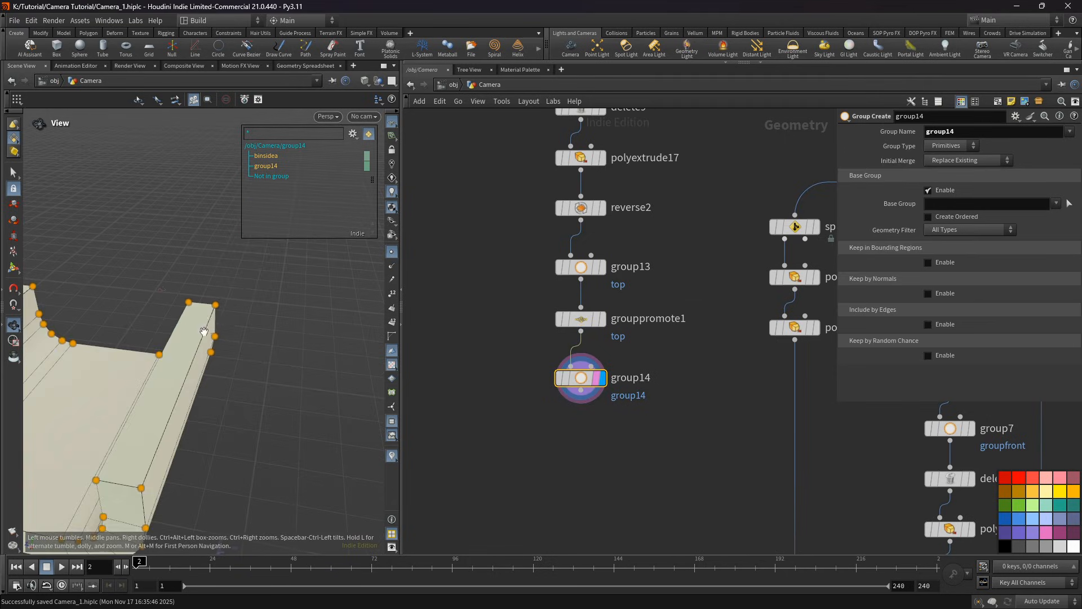
middle_click_drag(203, 331, 284, 255)
scroll(285, 257, "down", 2)
Step: Disable group14's base group and enable Keep by Normals with a spread angle of 20
left_click(950, 193)
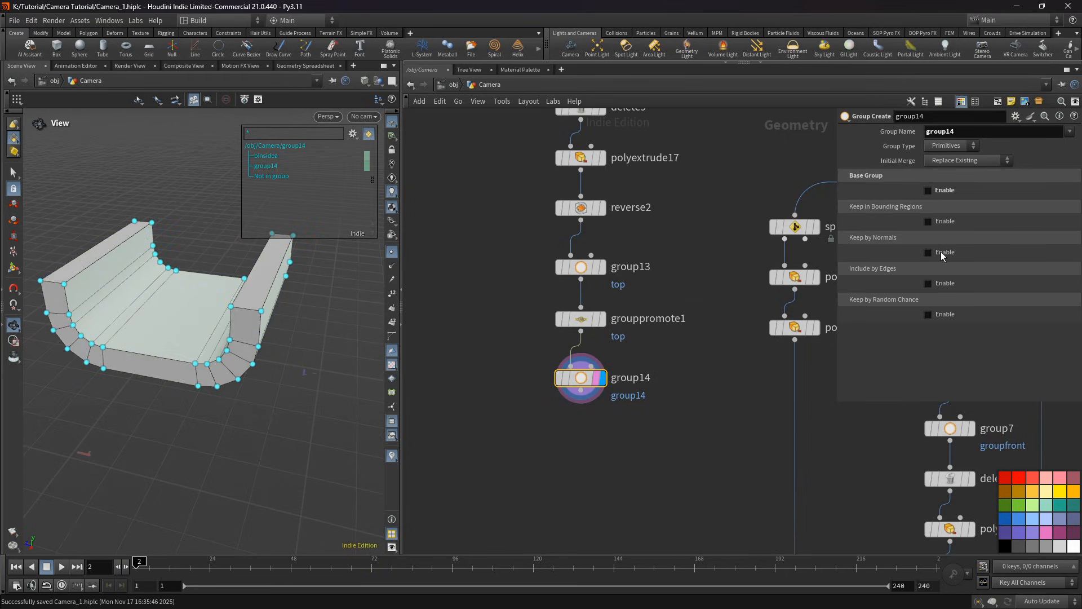
left_click(941, 252)
left_click(934, 309)
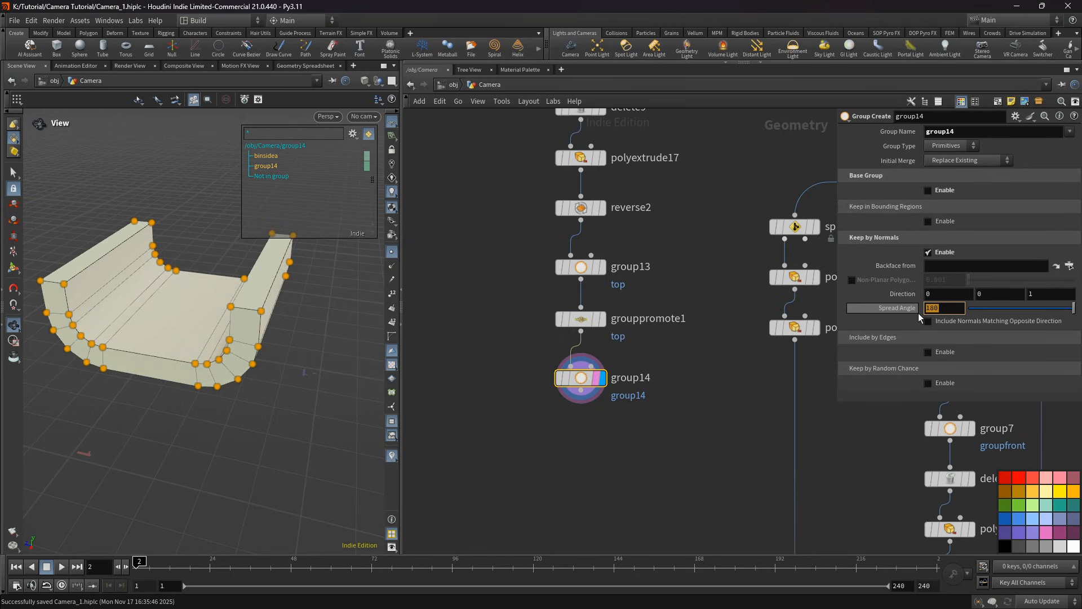
type("20")
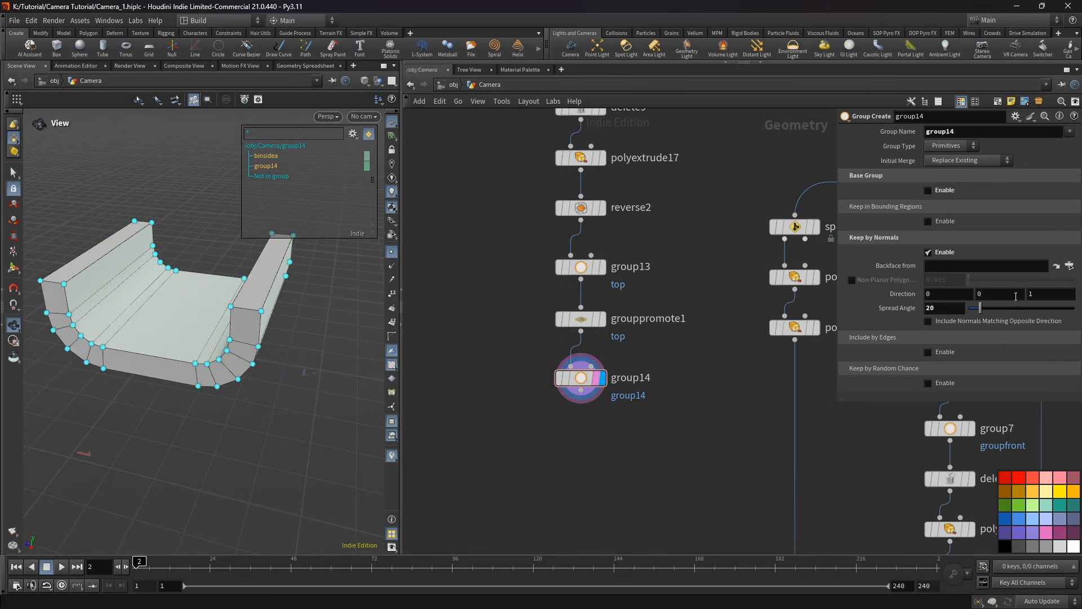
Step: Set group14's normal direction to 1, 0, 0 and include normals matching the opposite direction
left_click(1036, 297)
left_click(944, 294)
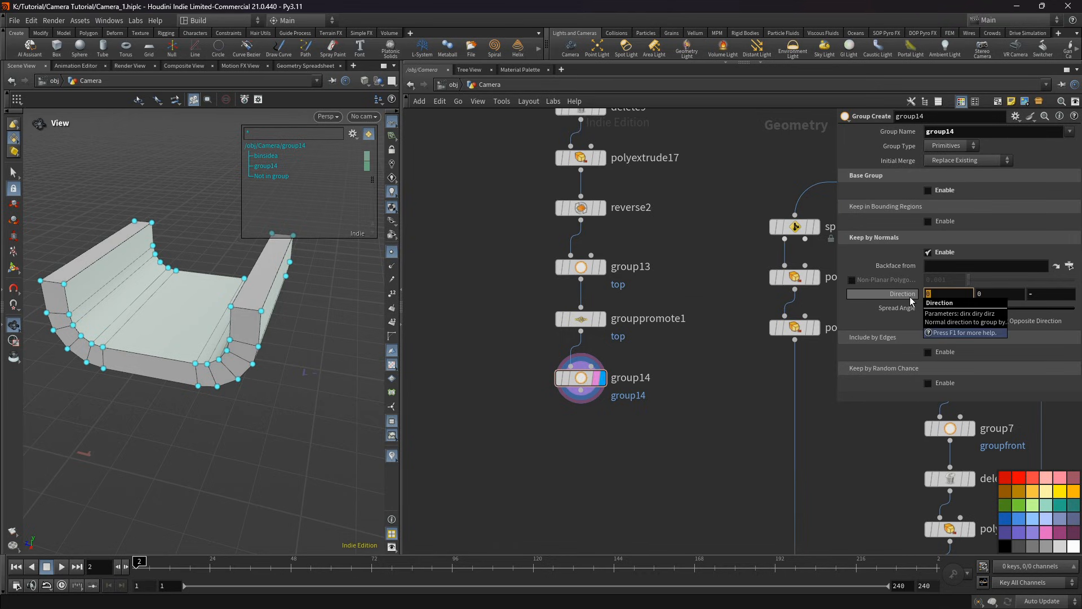
type("1")
left_click(1034, 294)
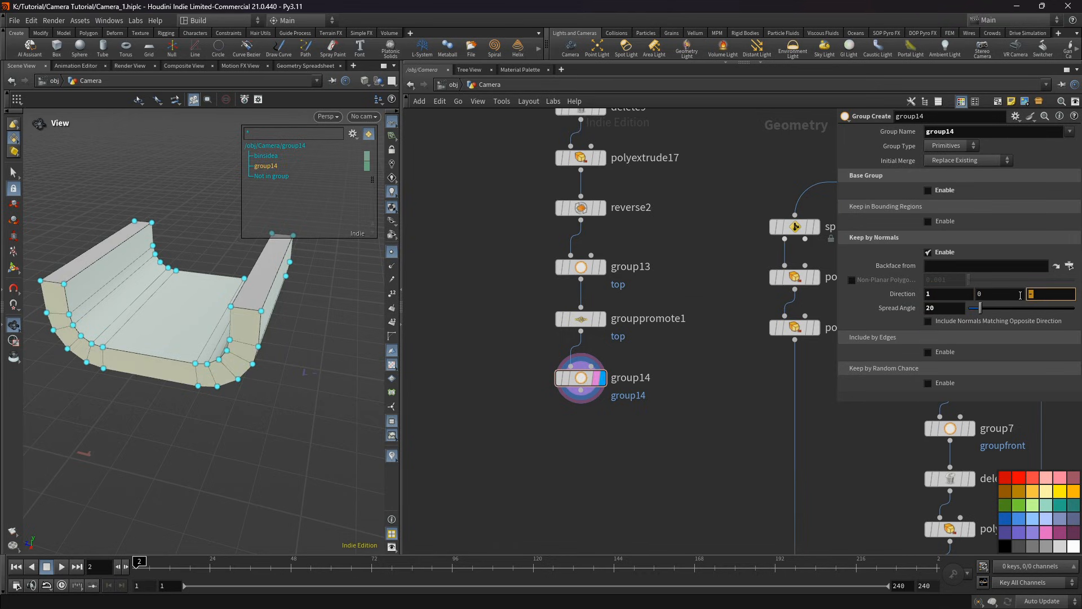
type("0")
left_click(950, 326)
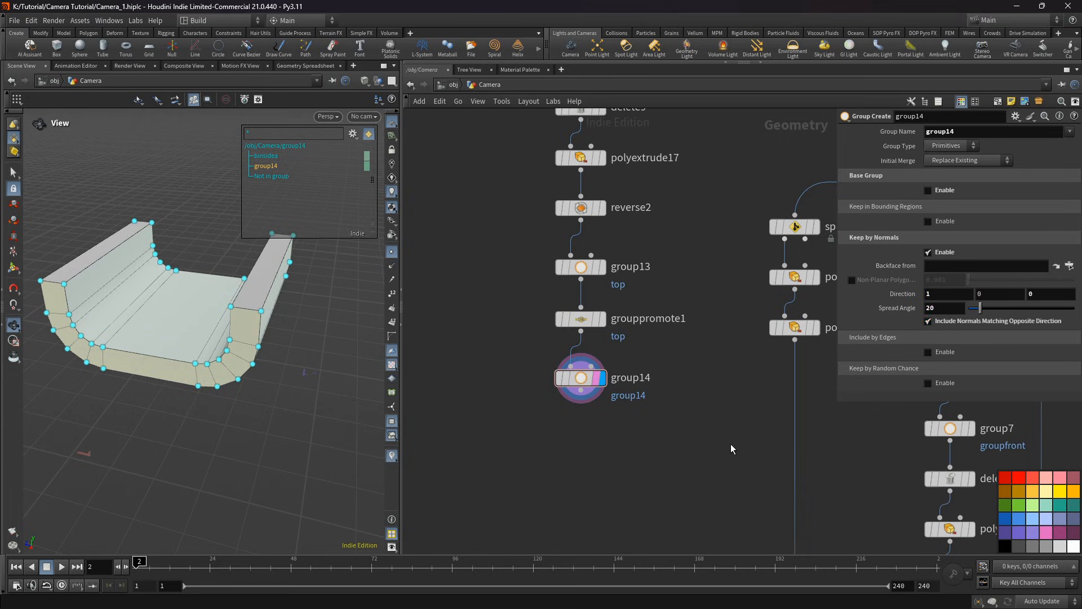
left_click_drag(169, 299, 288, 341)
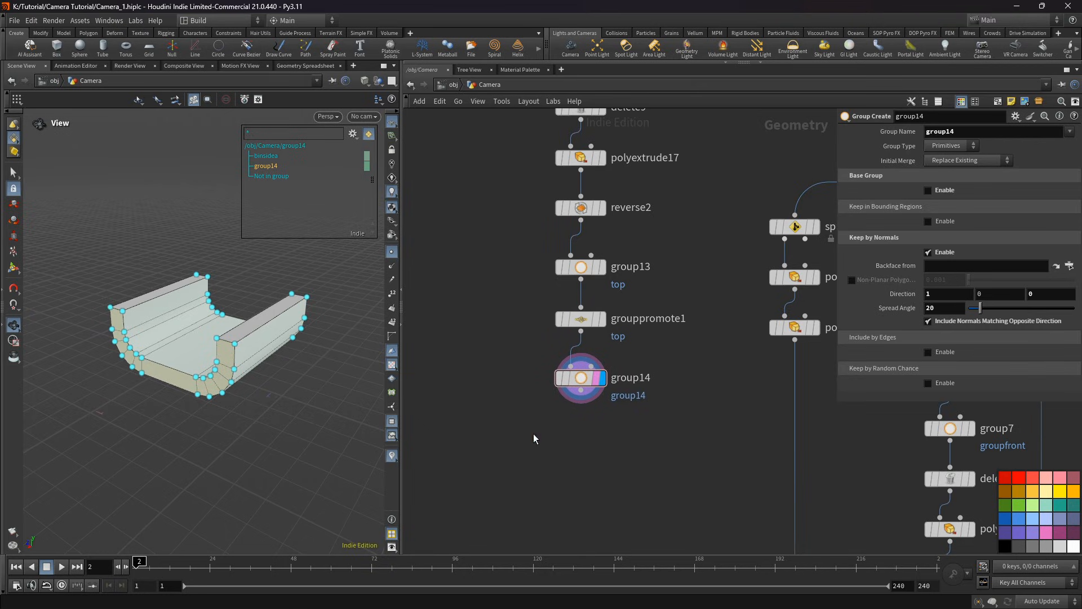
Step: Append a Group Promote node after group14 and make it the displayed node
middle_click_drag(537, 434, 543, 374)
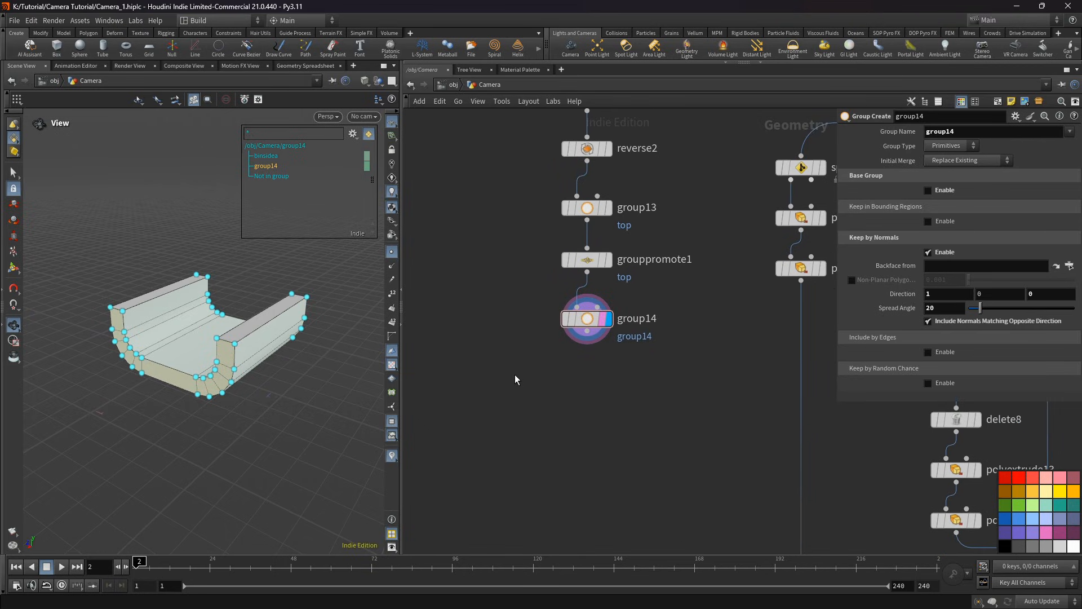
key("Tab")
left_click(558, 556)
left_click(590, 371)
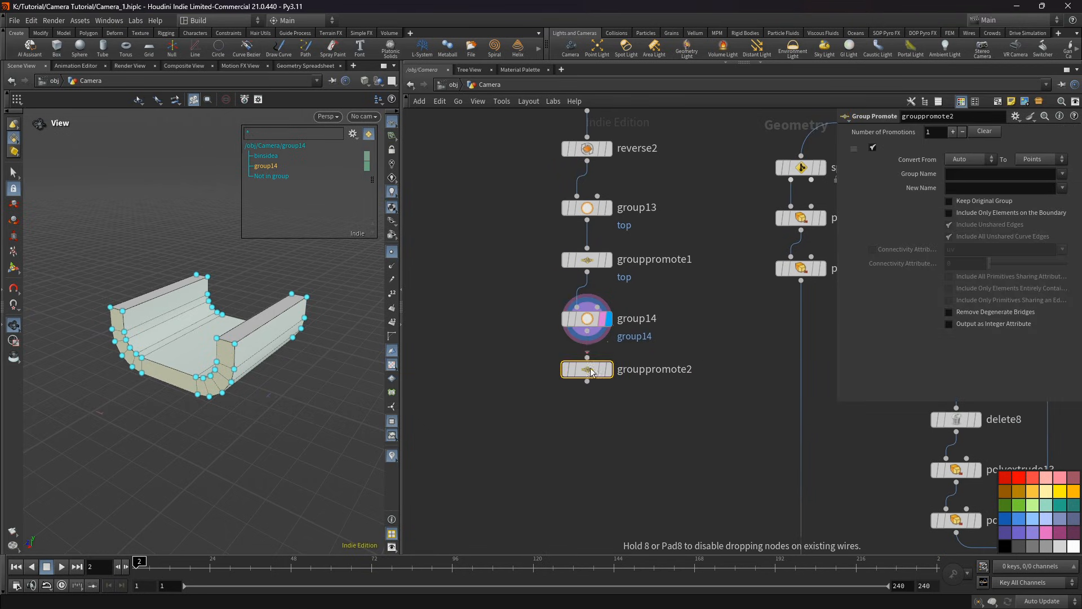
key("r")
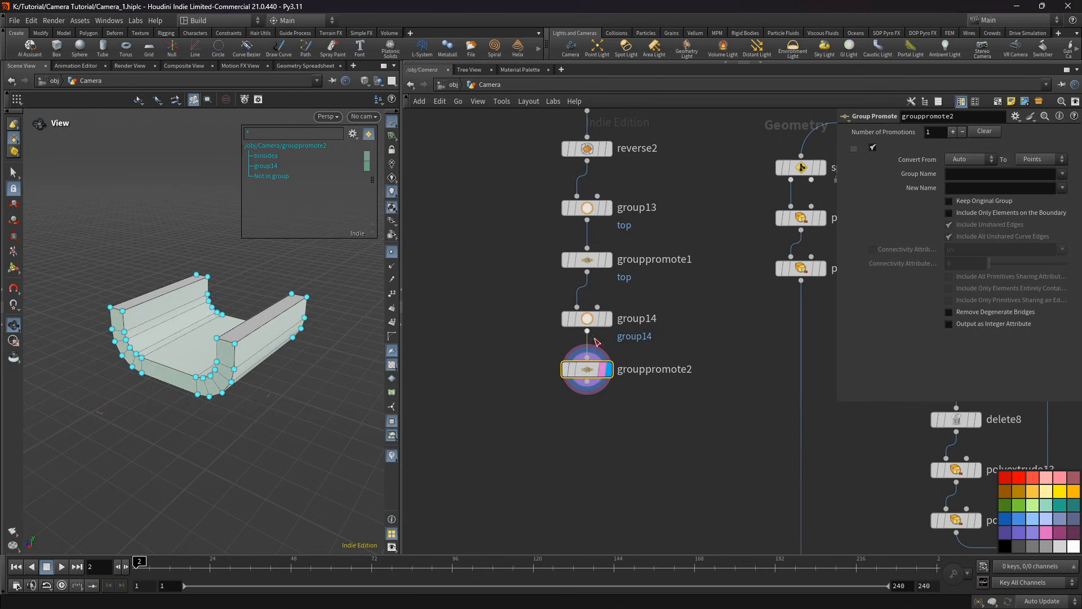
Step: Name group14's group side and promote it to edges in grouppromote2, including only elements on the boundary
left_click(589, 321)
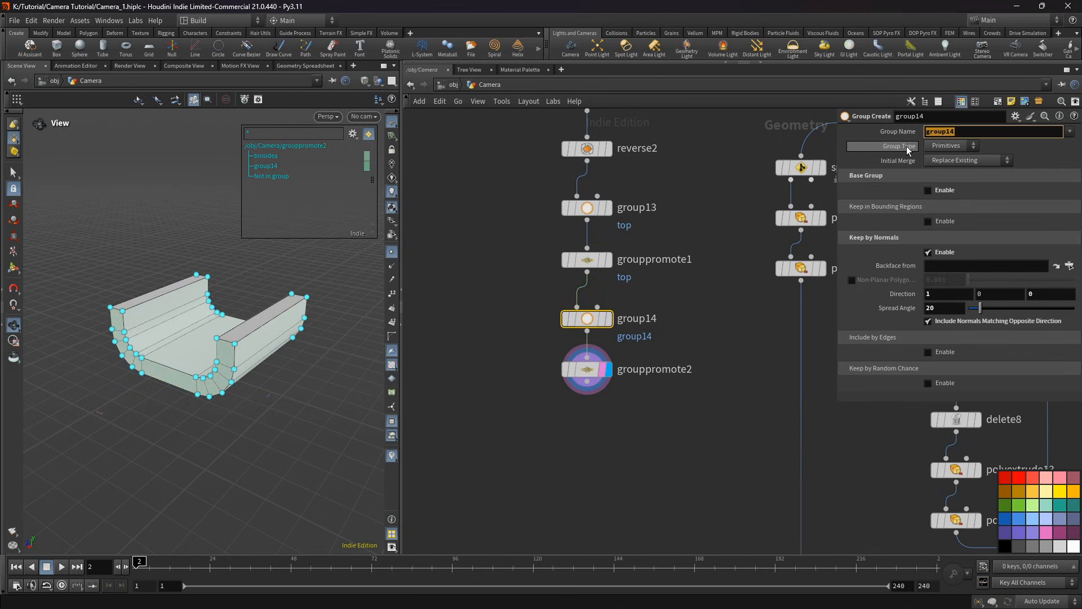
type("side")
left_click(586, 369)
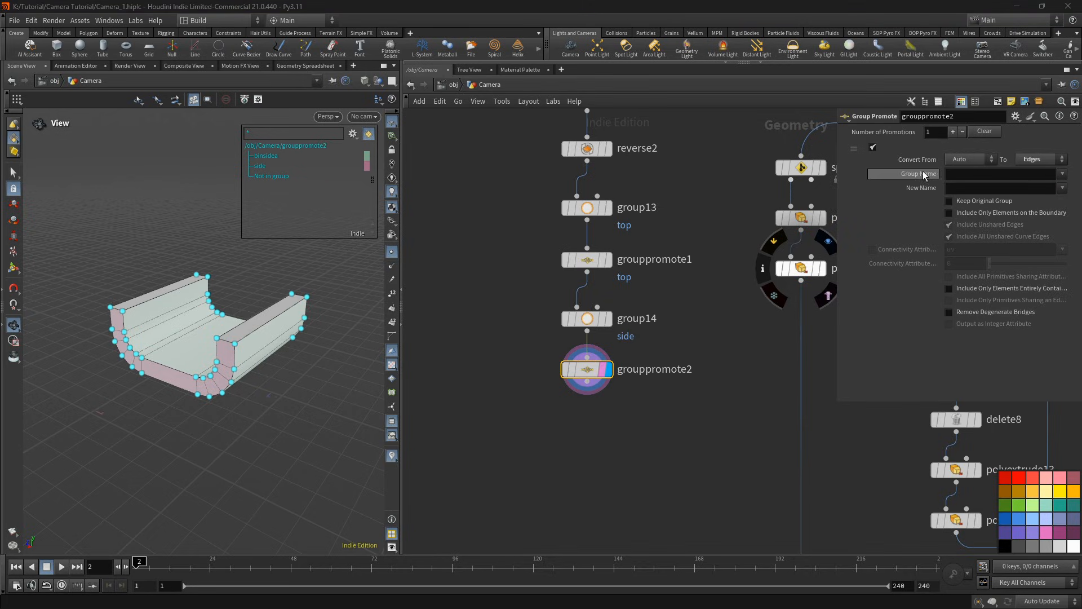
left_click(1062, 175)
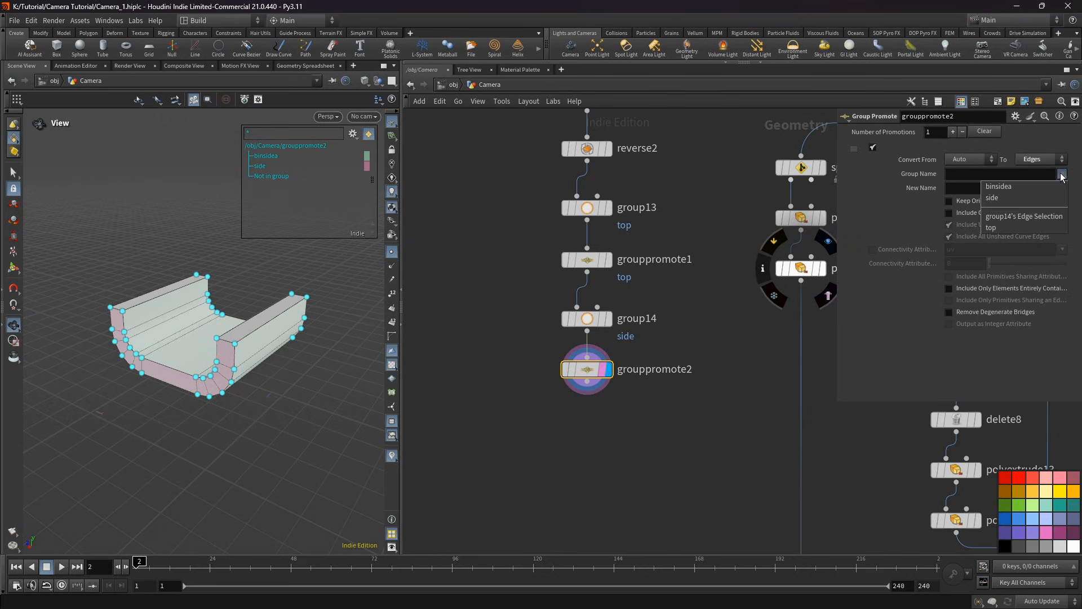
left_click(1035, 200)
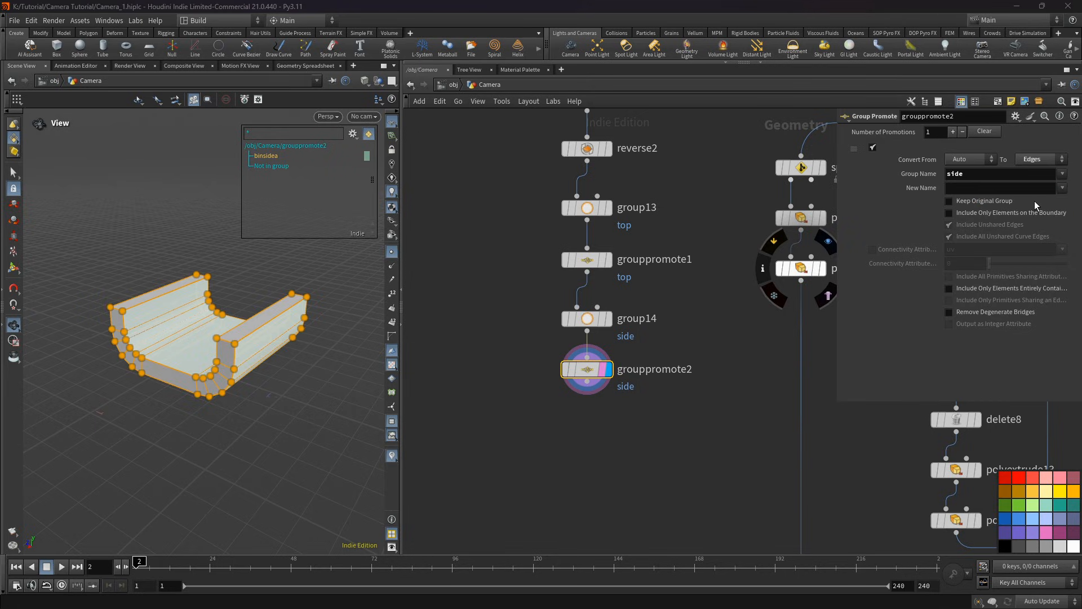
left_click(969, 215)
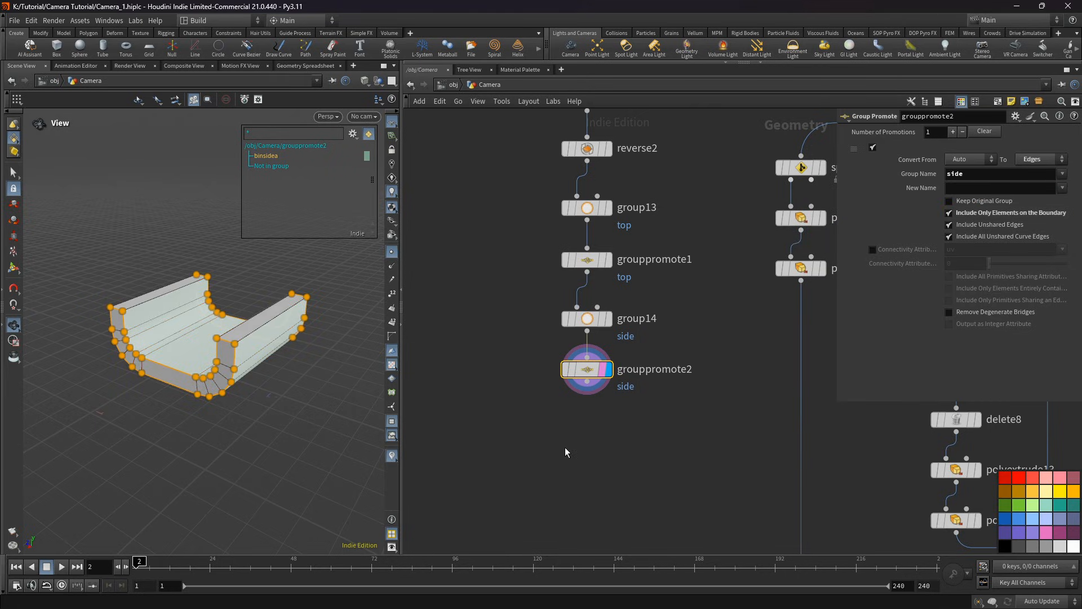
left_click_drag(206, 347, 249, 356)
scroll(236, 348, "up", 6)
scroll(566, 389, "down", 4)
Step: Save the scene and append a displayed Group Combine node after grouppromote2
left_click(565, 408)
scroll(566, 410, "up", 2)
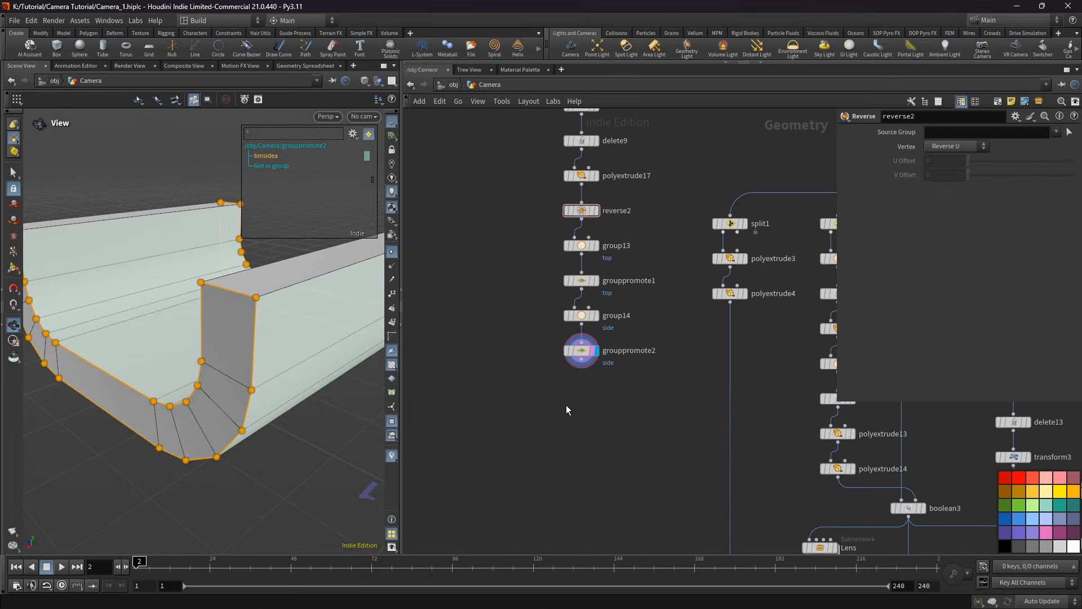
key("ctrl+s")
key("Tab")
type("gr")
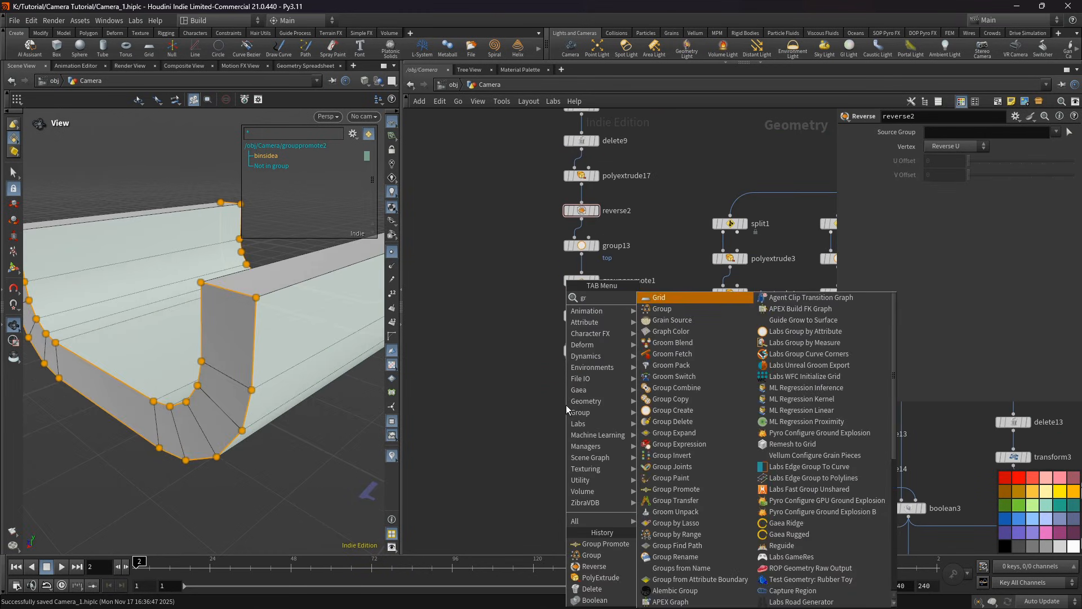
type("oup p")
left_click(693, 311)
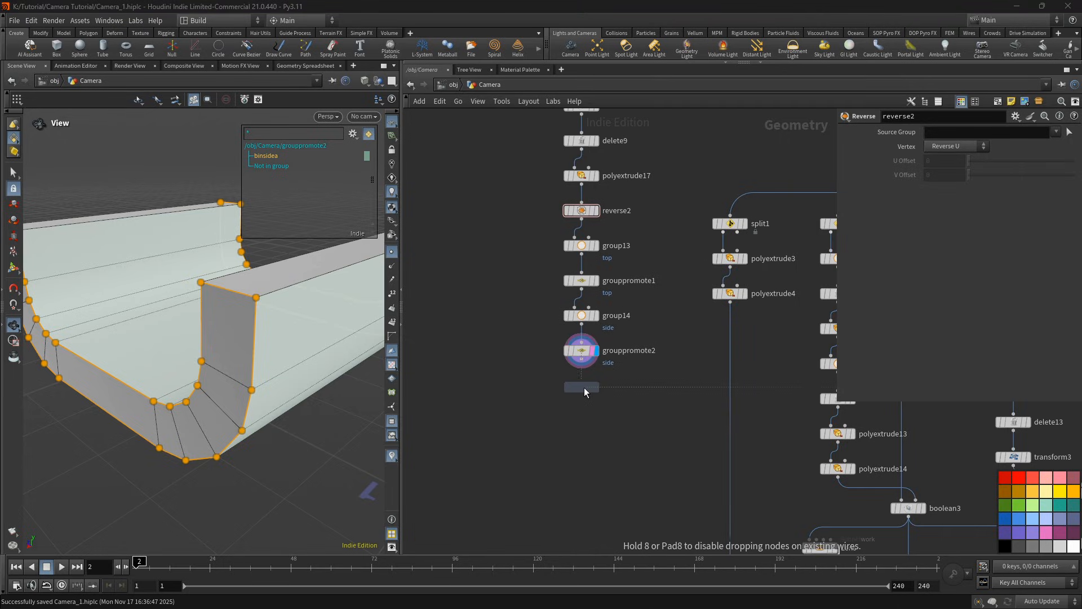
left_click(584, 389)
scroll(586, 389, "up", 3)
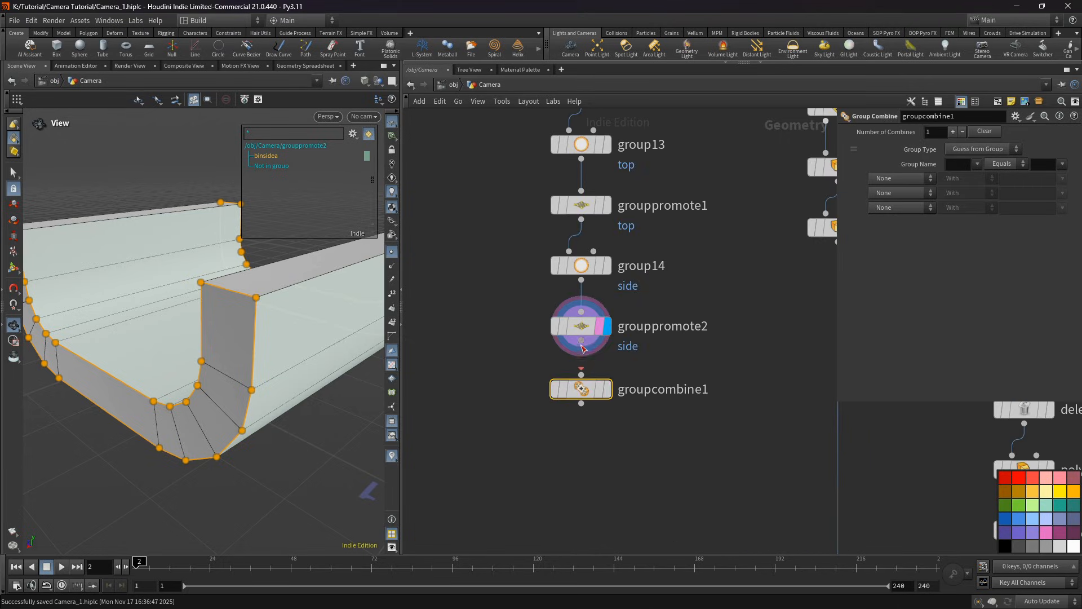
left_click(601, 393)
left_click_drag(169, 321, 199, 355)
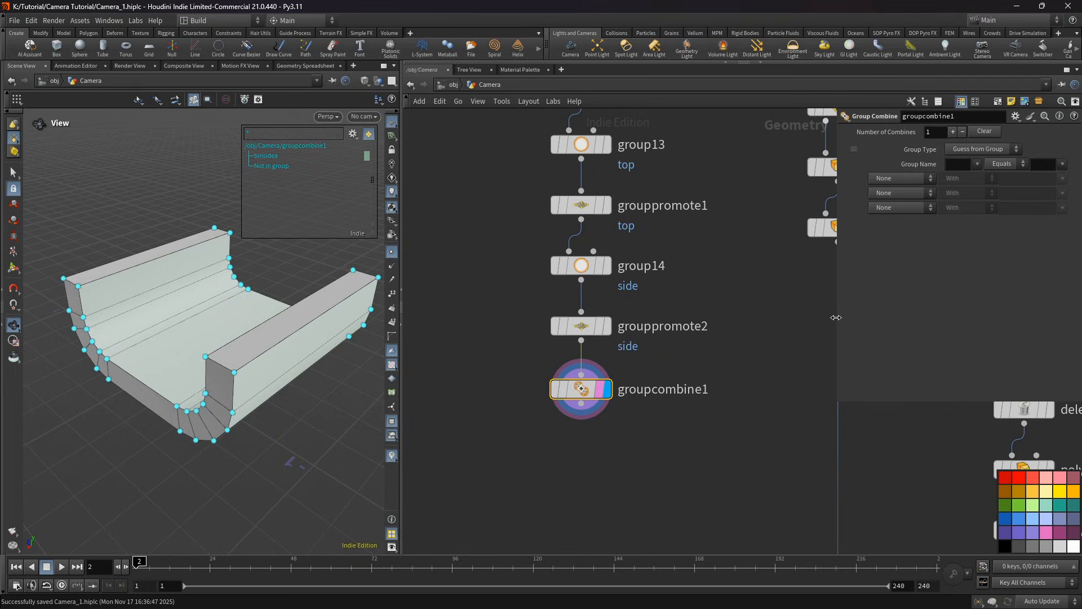
Step: Widen the groupcombine1 parameter area and set the combine so that group top equals side
left_click_drag(836, 317, 758, 317)
left_click(927, 164)
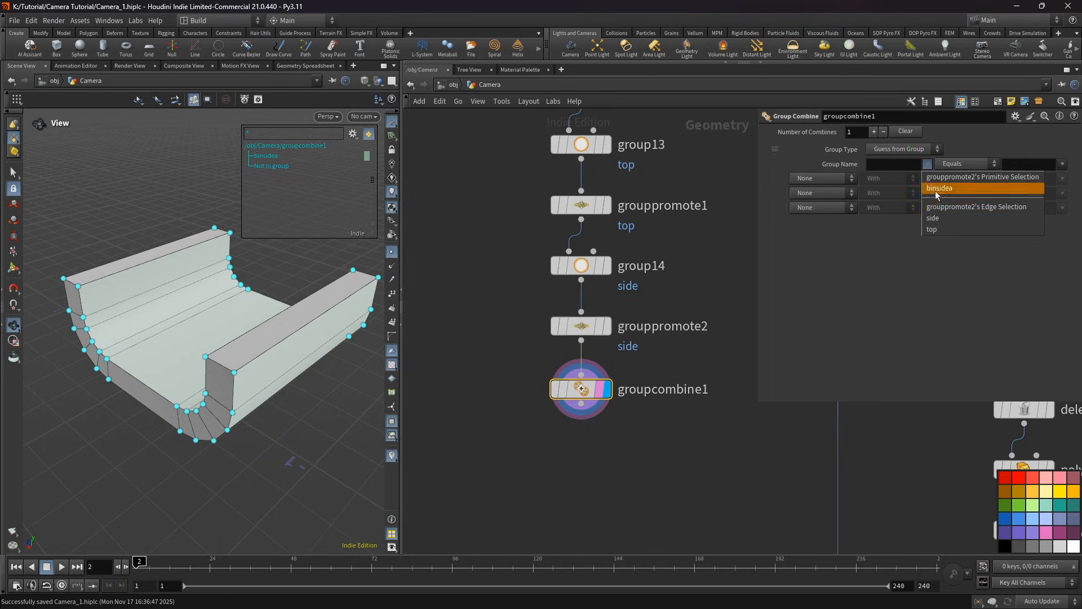
left_click(936, 230)
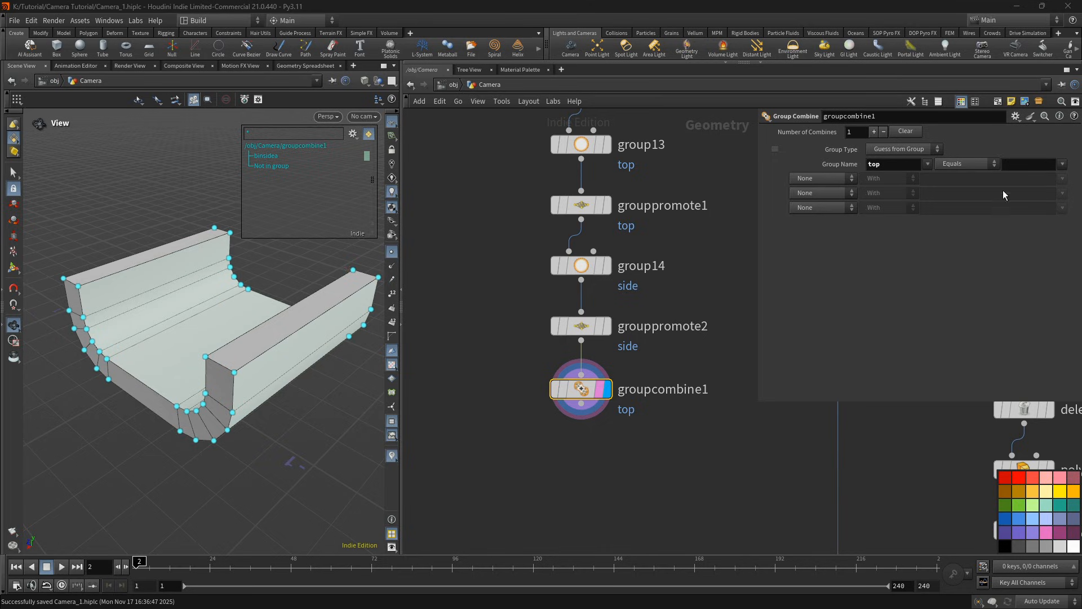
left_click(1063, 164)
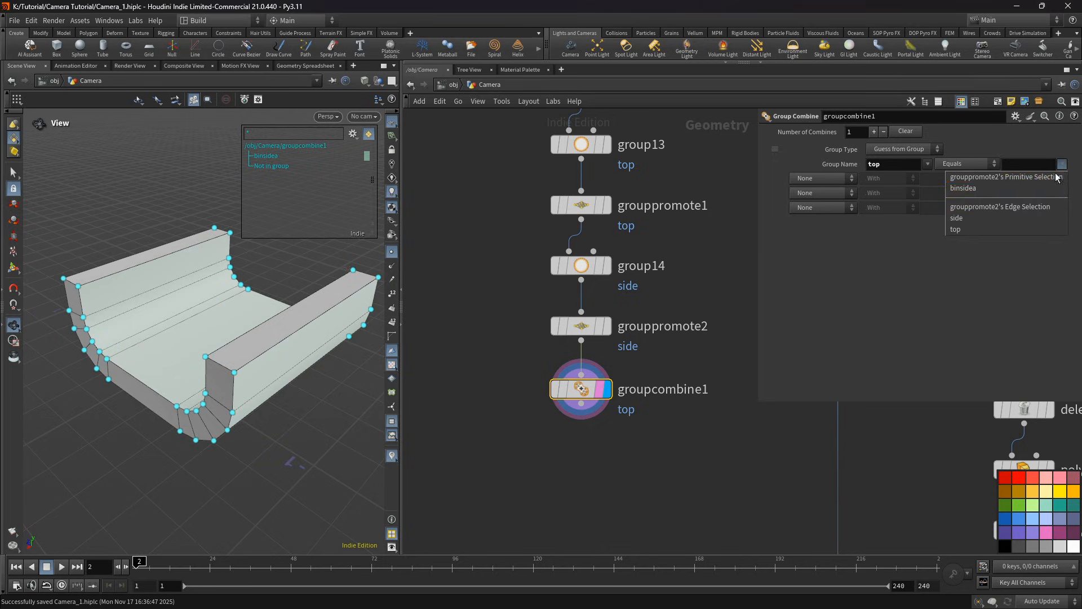
left_click(997, 219)
Step: Intersect the side group with the top group in groupcombine1
left_click(819, 179)
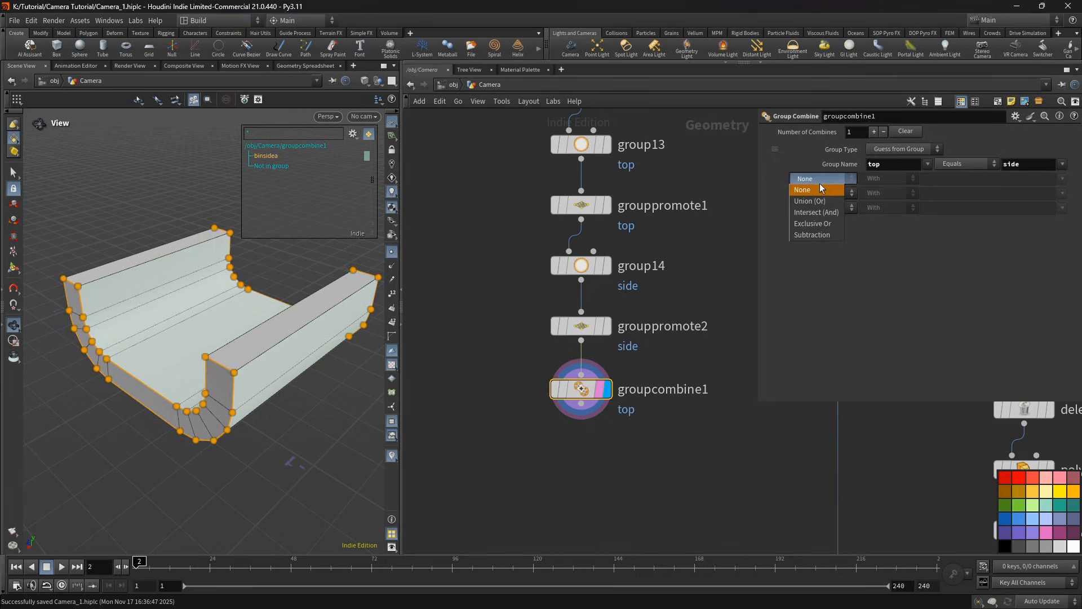
left_click(820, 213)
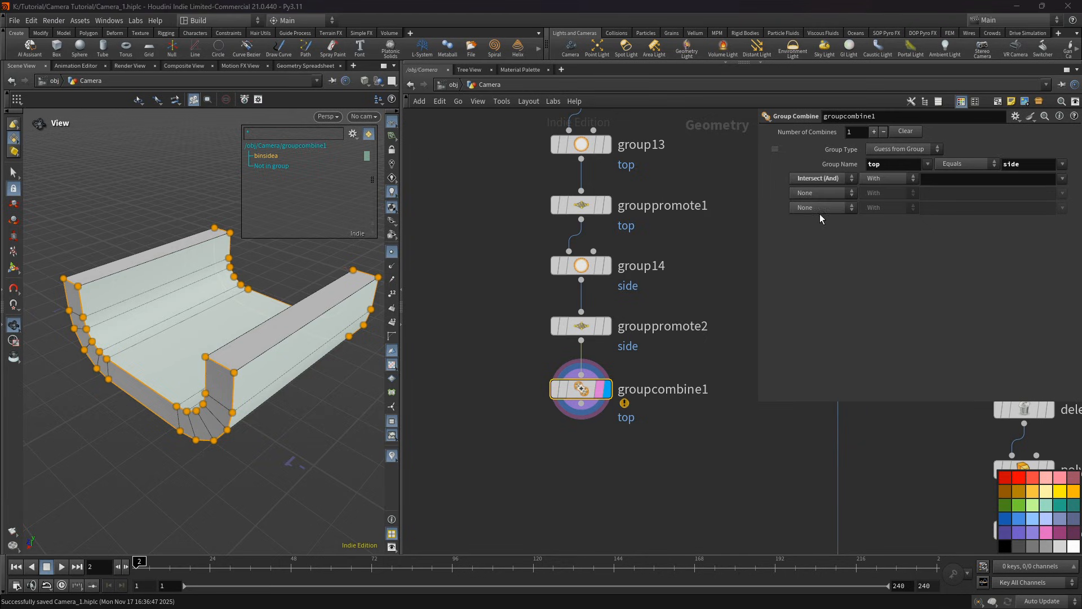
left_click(1063, 179)
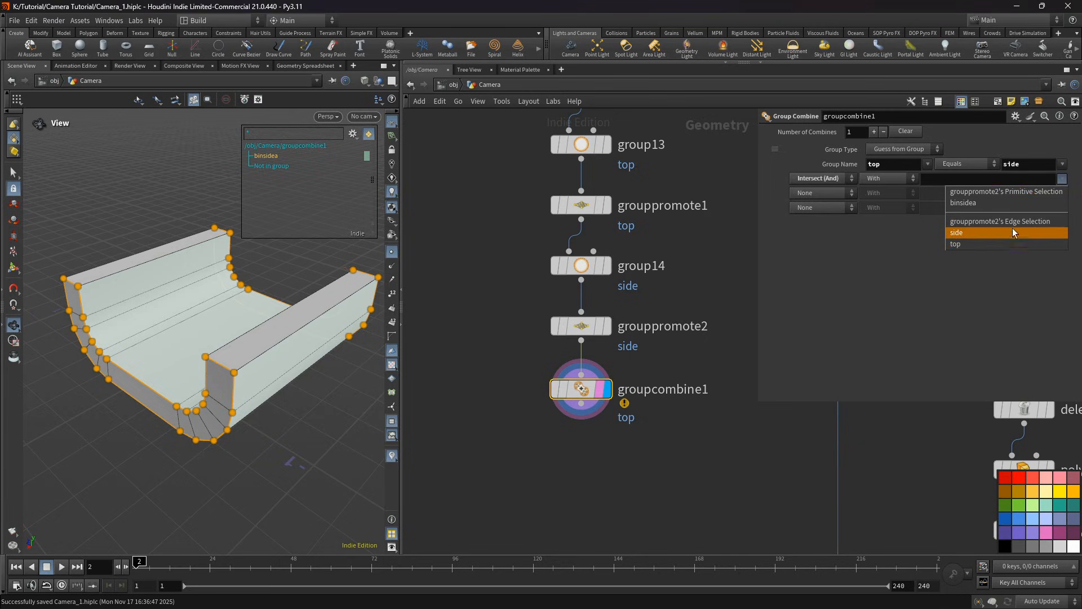
left_click(998, 245)
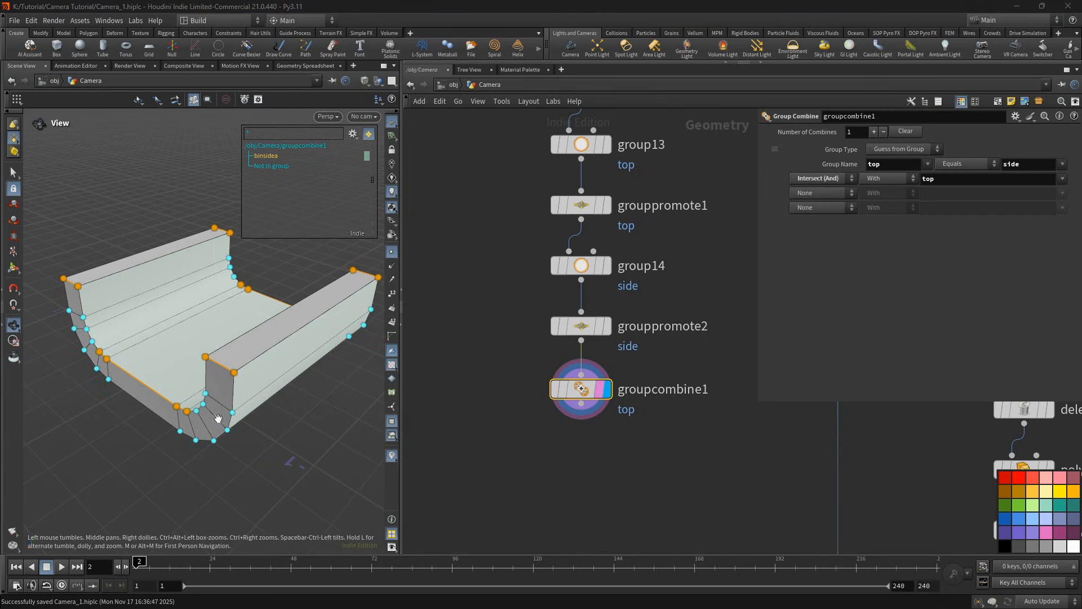
left_click_drag(243, 396, 264, 415)
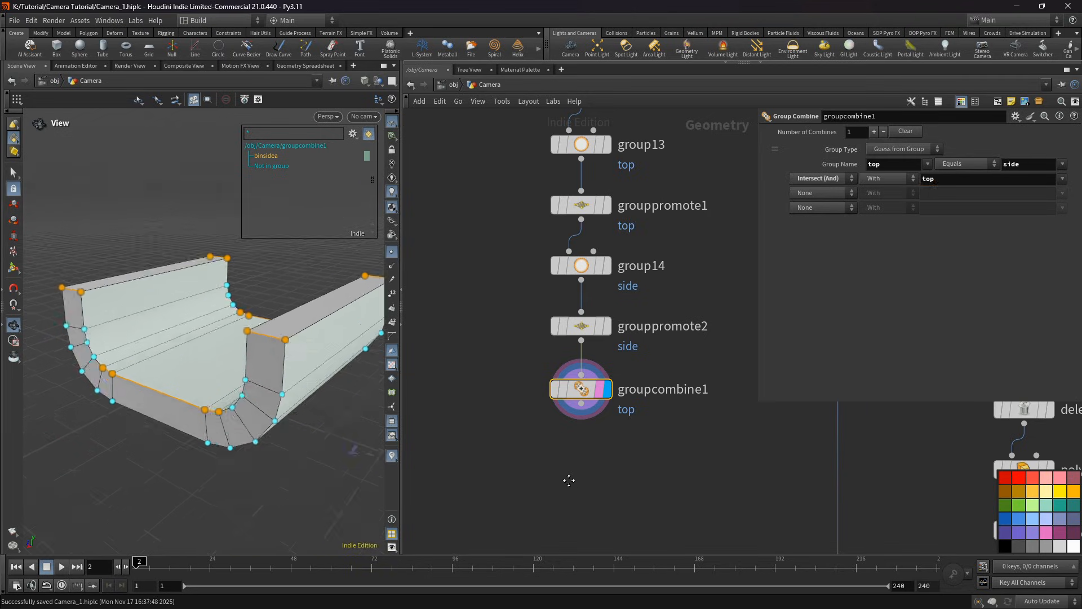
Step: Append a displayed PolyBevel node after groupcombine1 and restrict it to the top group
key("Tab")
type("bevel")
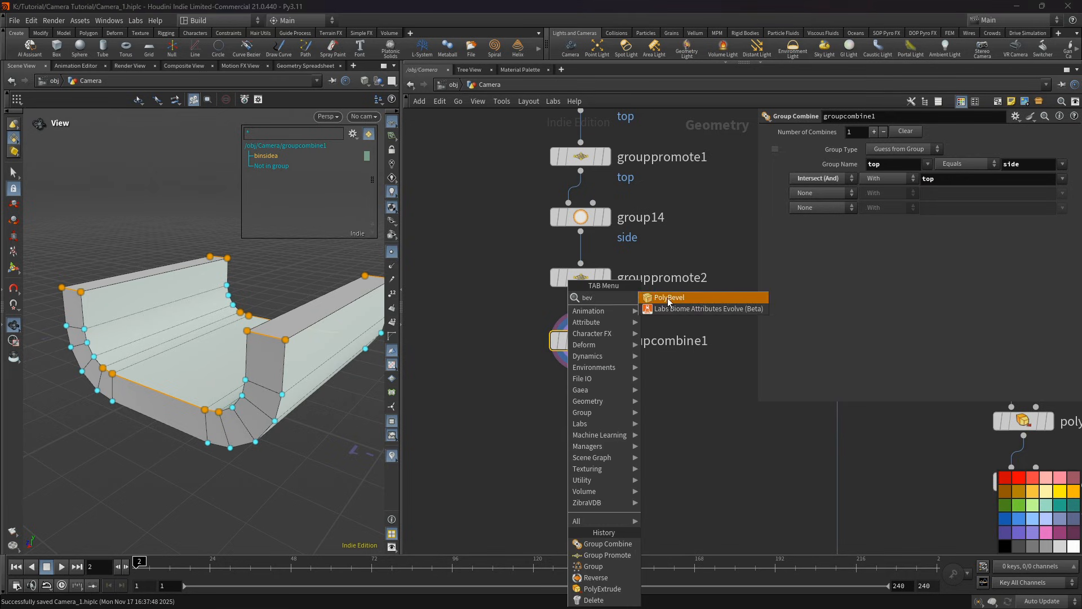
key("Return")
left_click(584, 404)
left_click_drag(581, 355, 568, 386)
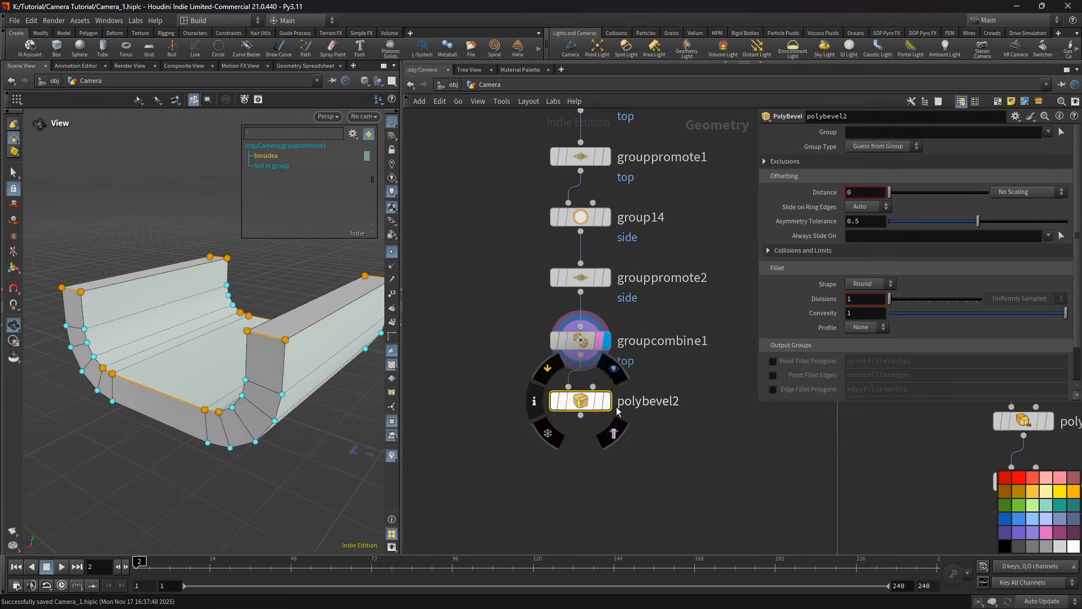
left_click(607, 402)
left_click(1048, 132)
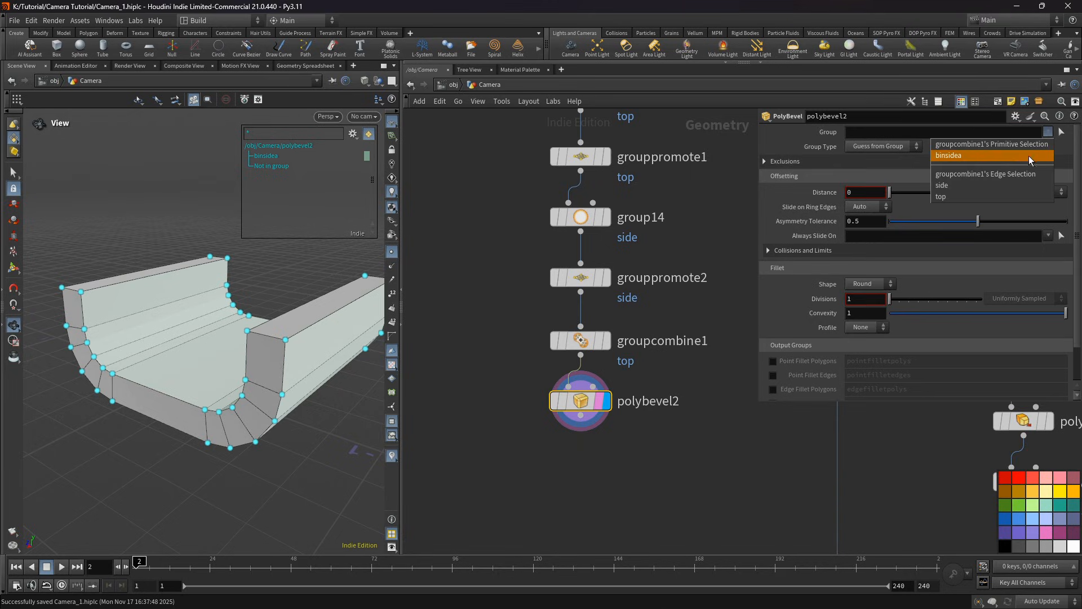
left_click(976, 197)
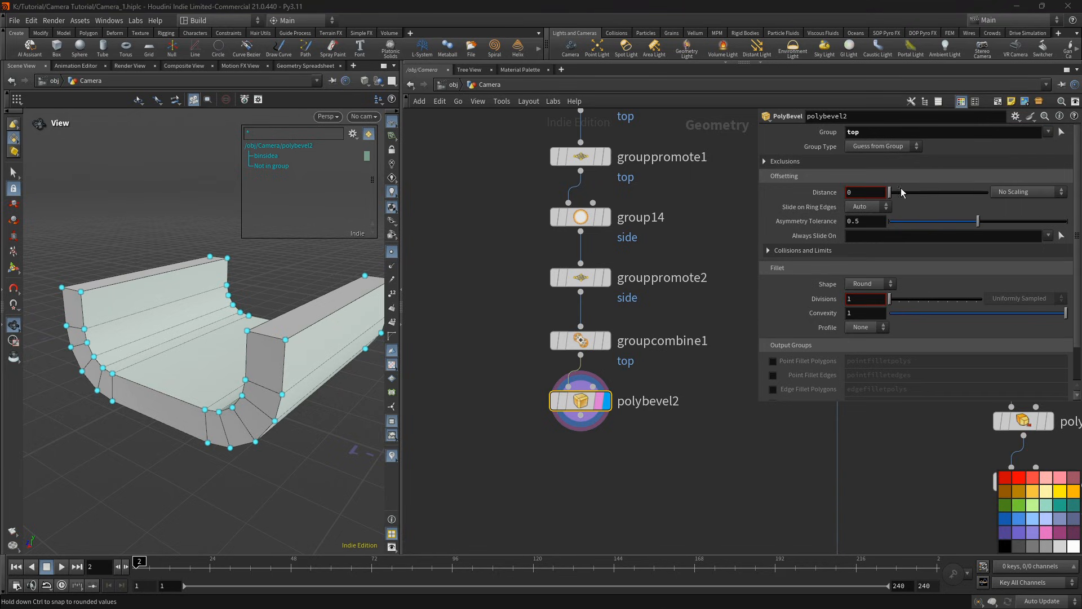
Step: Set polybevel2's distance to 0.1, its divisions to 7 and its group type to Edges
left_click_drag(892, 193, 897, 193)
left_click_drag(871, 193, 858, 195)
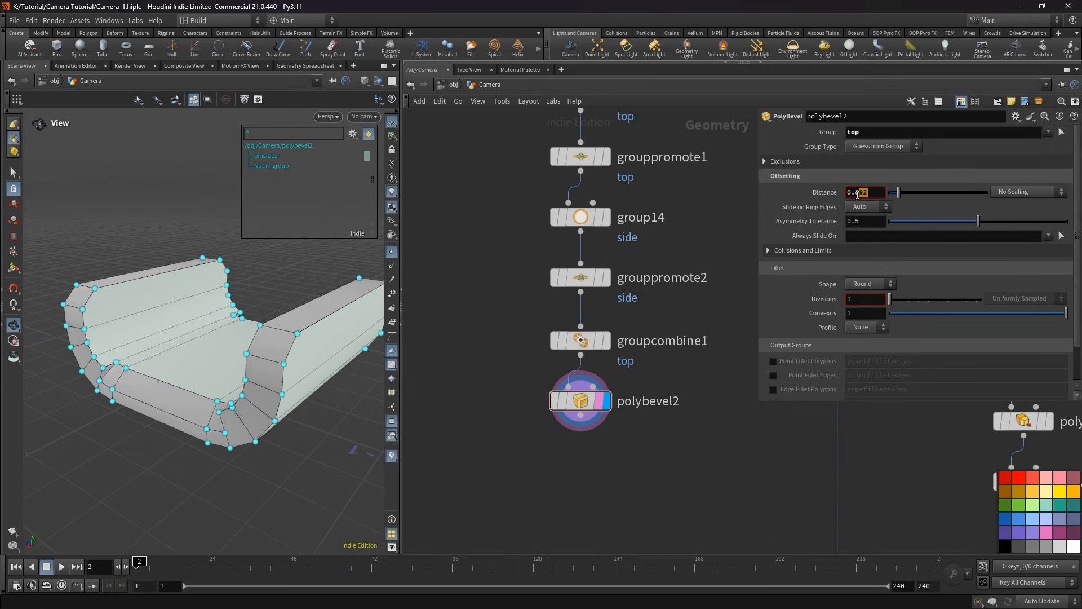
type("1")
key("Return")
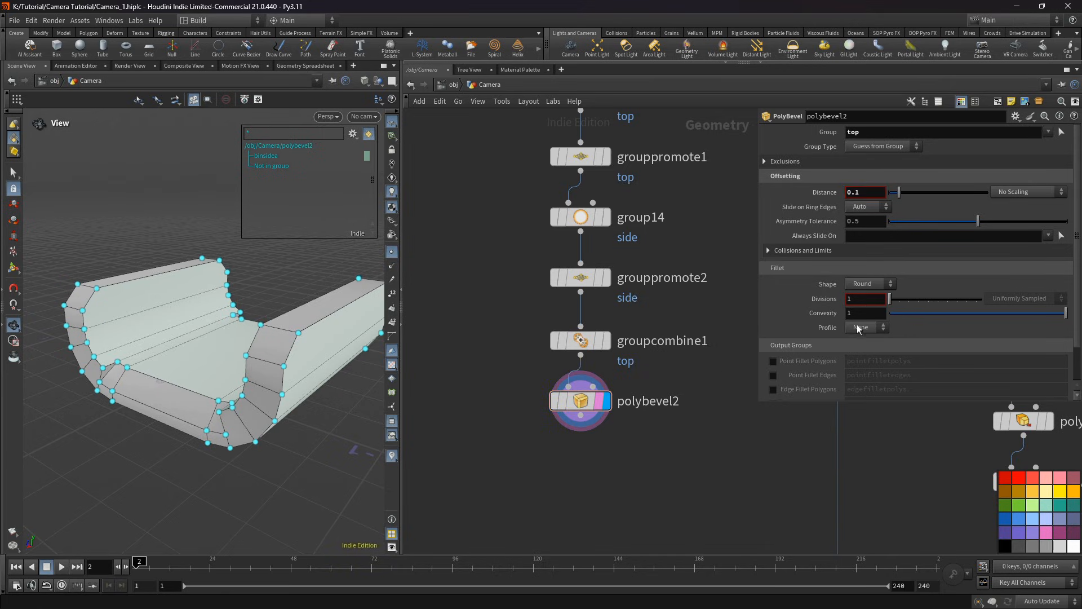
left_click_drag(897, 303, 921, 303)
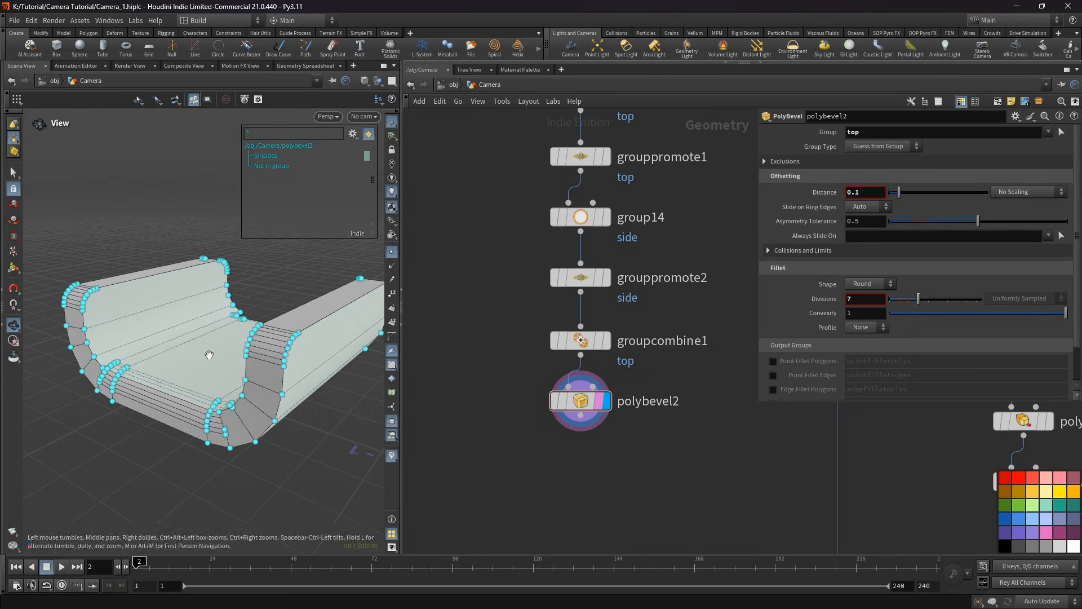
left_click_drag(205, 350, 613, 453)
Step: Save the scene and append a second, displayed PolyBevel node after polybevel2
key("ctrl+s")
middle_click_drag(556, 444, 559, 400)
key("Tab")
left_click(590, 544)
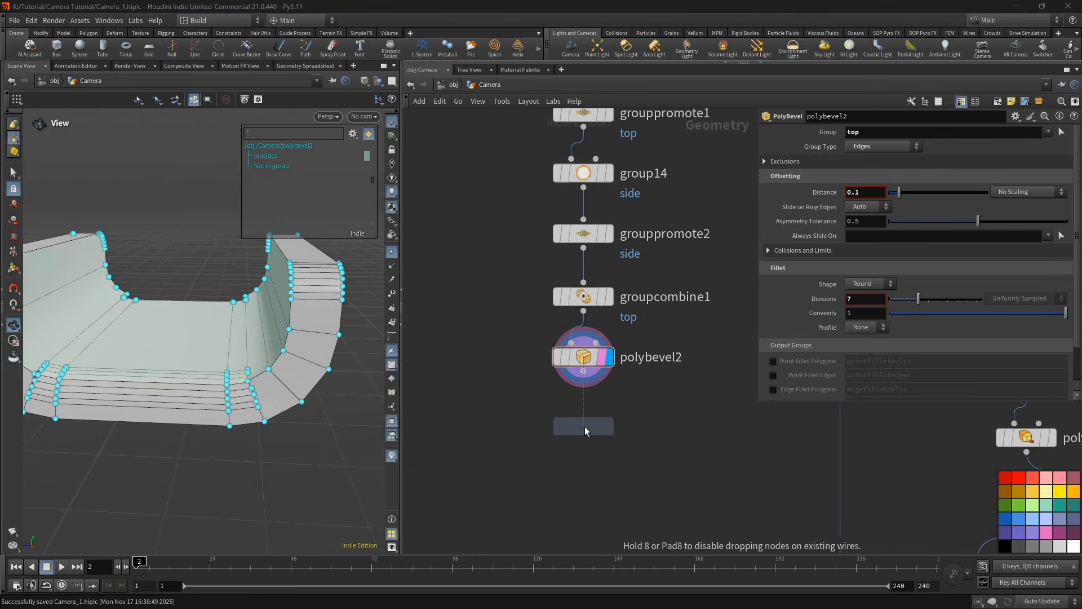
left_click(584, 431)
Step: Set polybevel3's group type to Edges and make it ignore flat edges
left_click(773, 162)
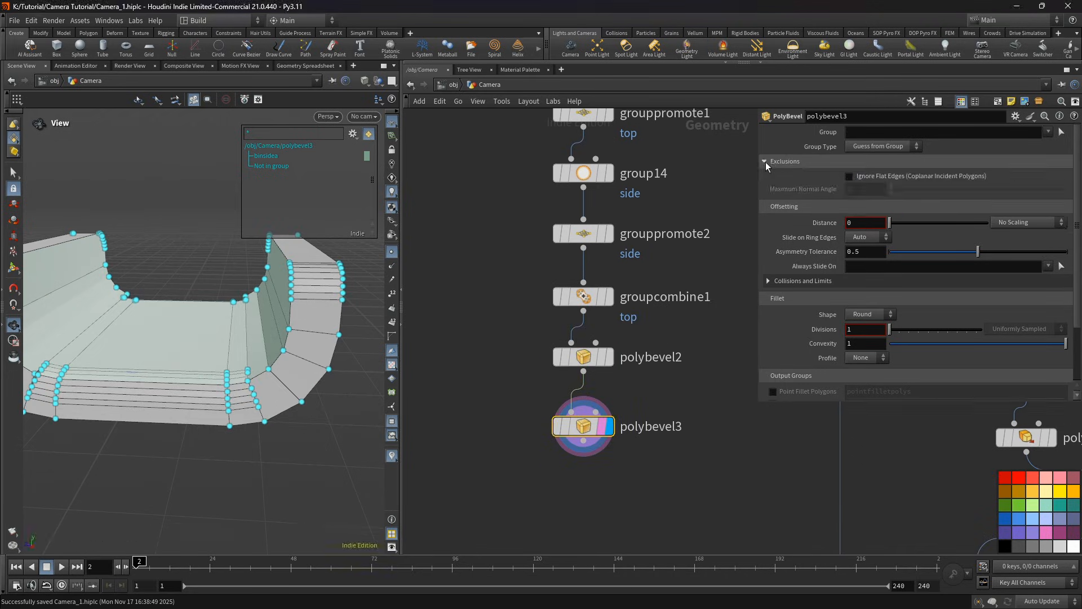
left_click(871, 147)
left_click(865, 178)
left_click(882, 176)
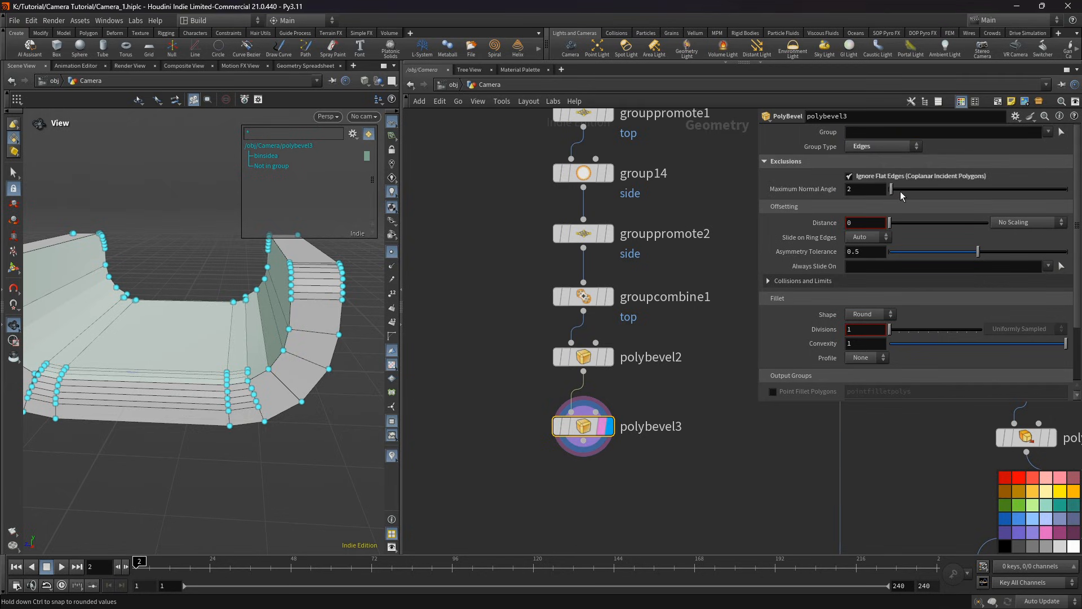
Step: Set polybevel3's distance to 0.006 and its maximum normal angle to 80
left_click_drag(891, 190, 893, 229)
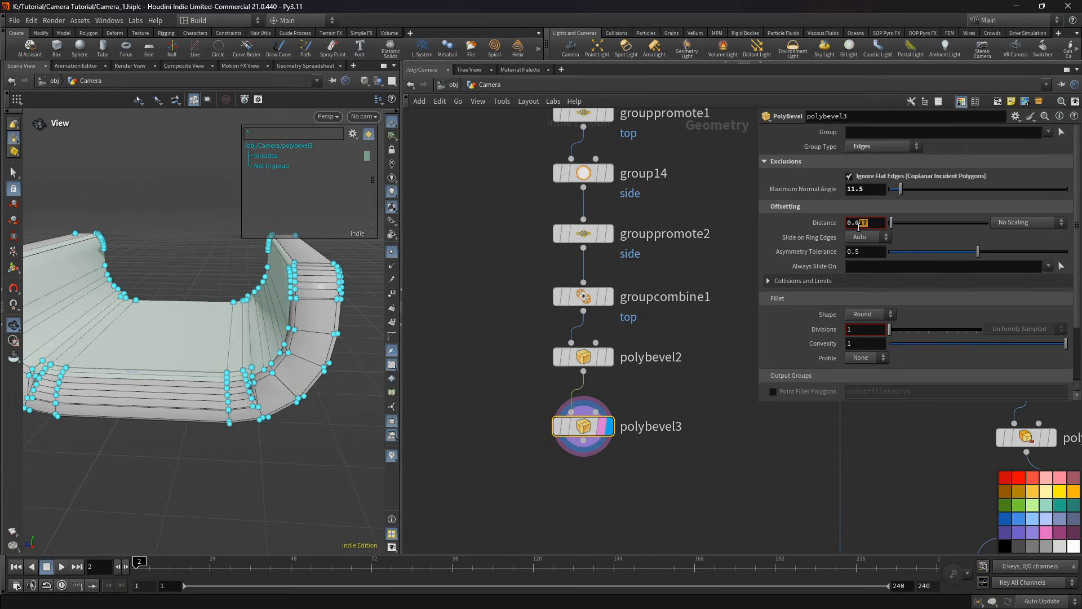
type("06")
key("Return")
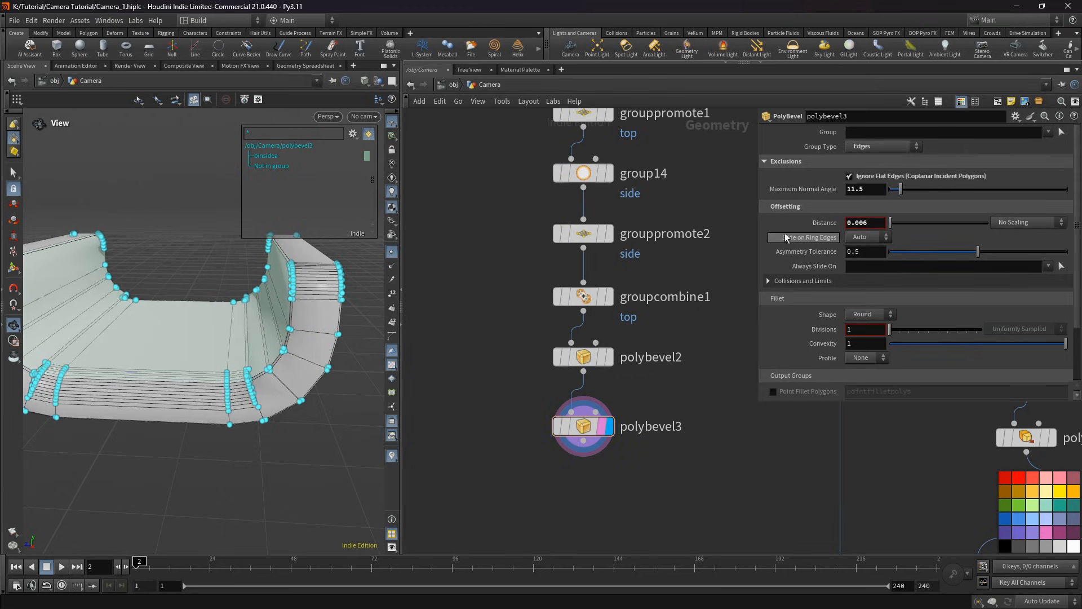
left_click_drag(874, 191, 803, 192)
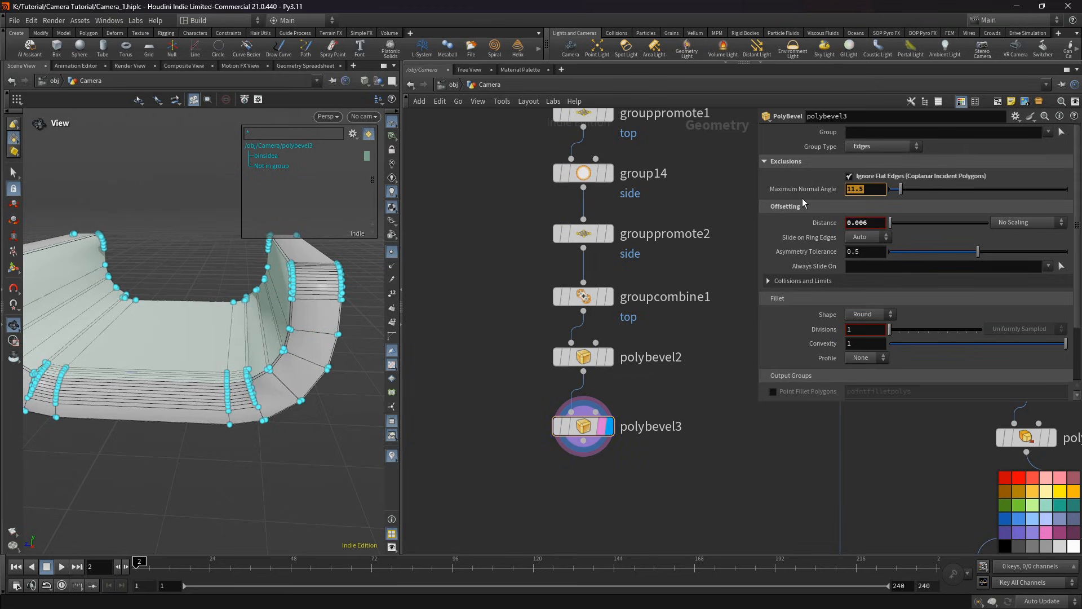
type("80")
key("Return")
scroll(274, 324, "up", 3)
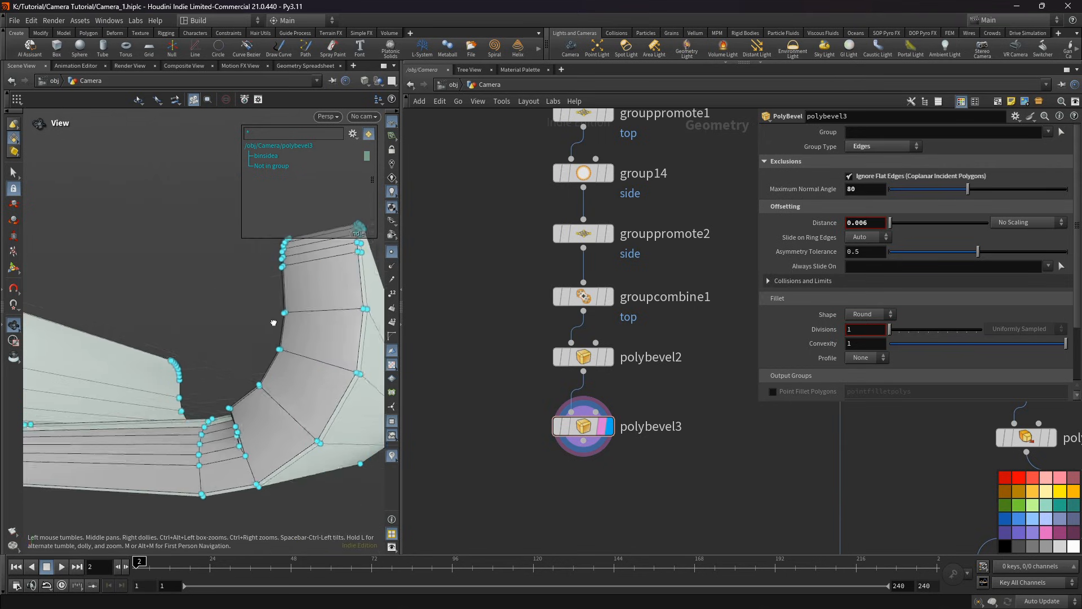
left_click_drag(273, 324, 269, 300)
scroll(543, 259, "down", 3)
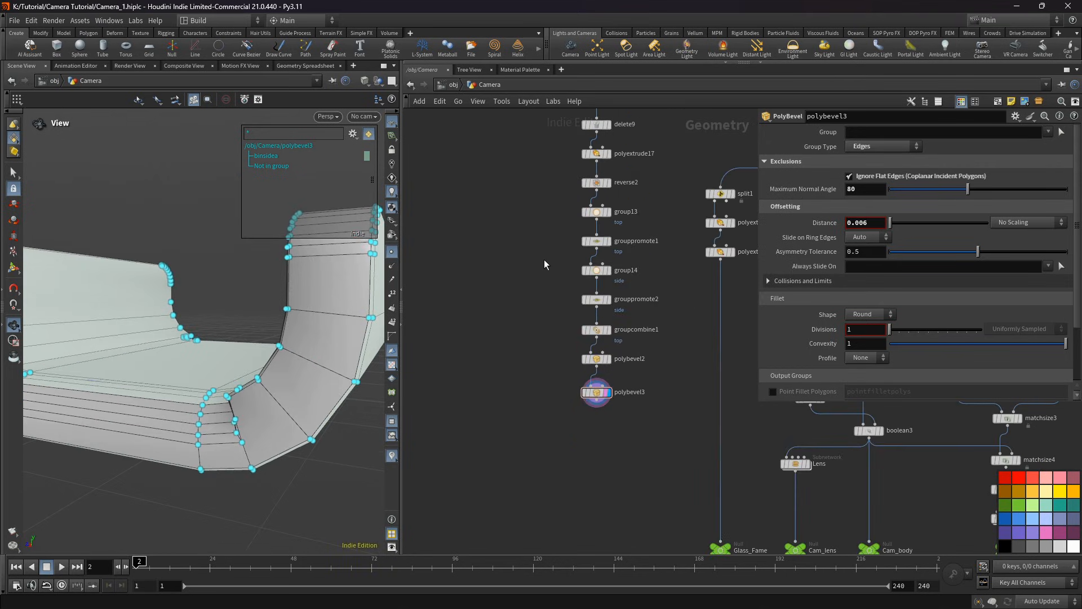
Step: Select the seven nodes from group13 to polybevel3 and move them down, away from reverse2
middle_click_drag(559, 216, 560, 251)
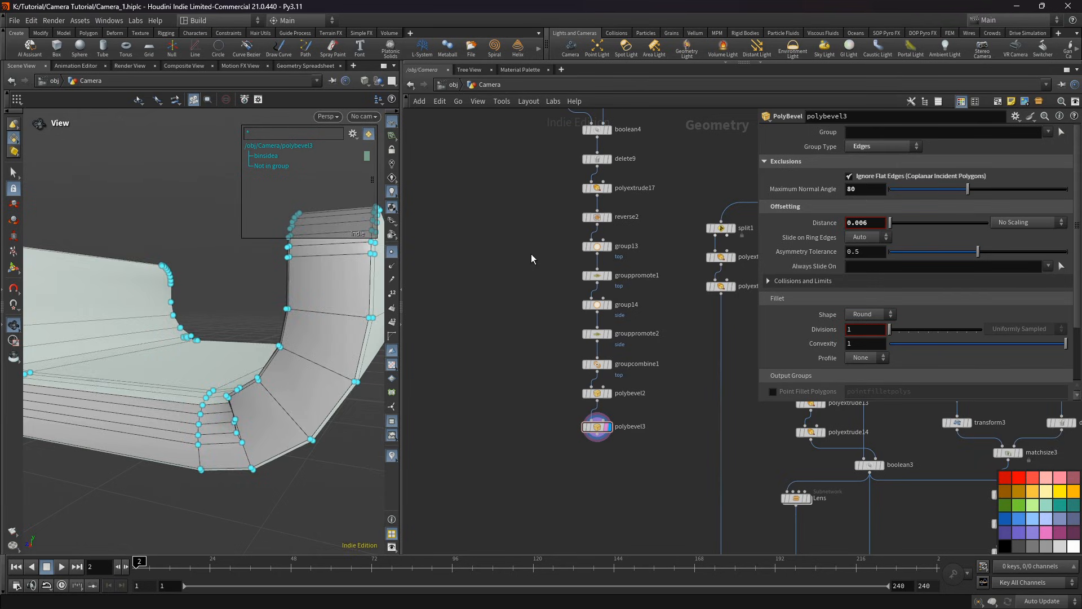
scroll(235, 344, "down", 3)
mouse_move(234, 343)
left_mouse_down()
mouse_move(256, 345)
mouse_move(226, 358)
left_mouse_up()
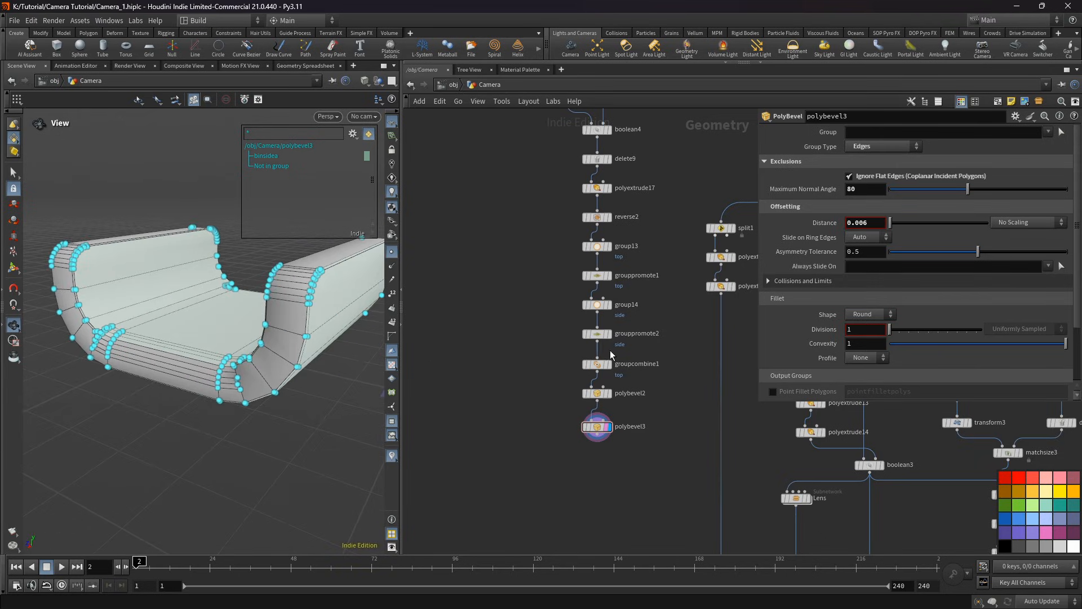
left_click_drag(586, 466, 598, 270)
Step: Branch a Null node off reverse2's output, place it beside the bevel chain, and save the scene
left_click(597, 223)
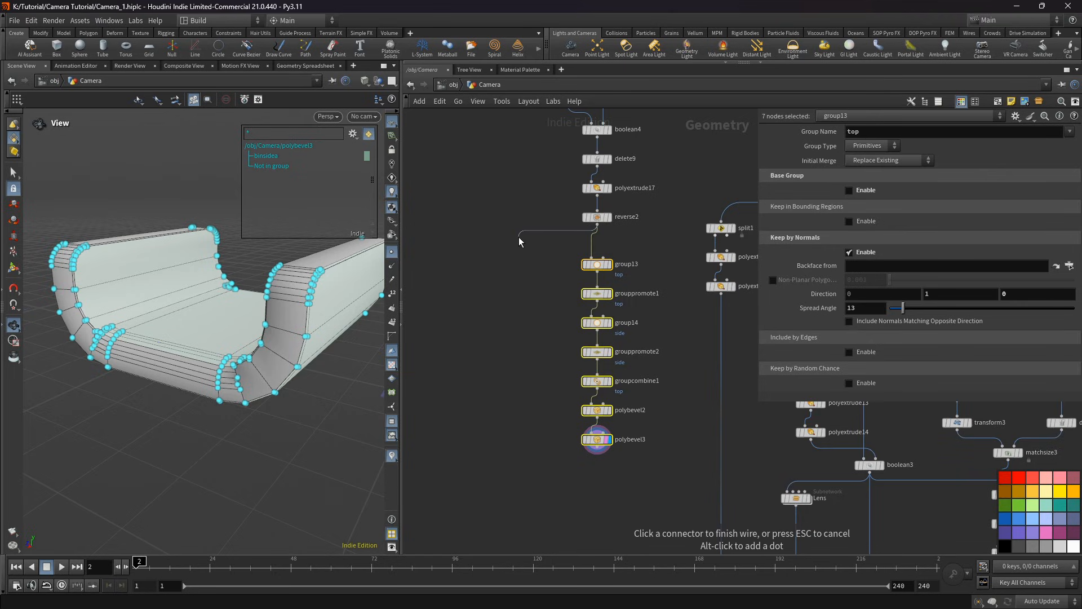
scroll(539, 238, "up", 3)
middle_click_drag(538, 234, 521, 290)
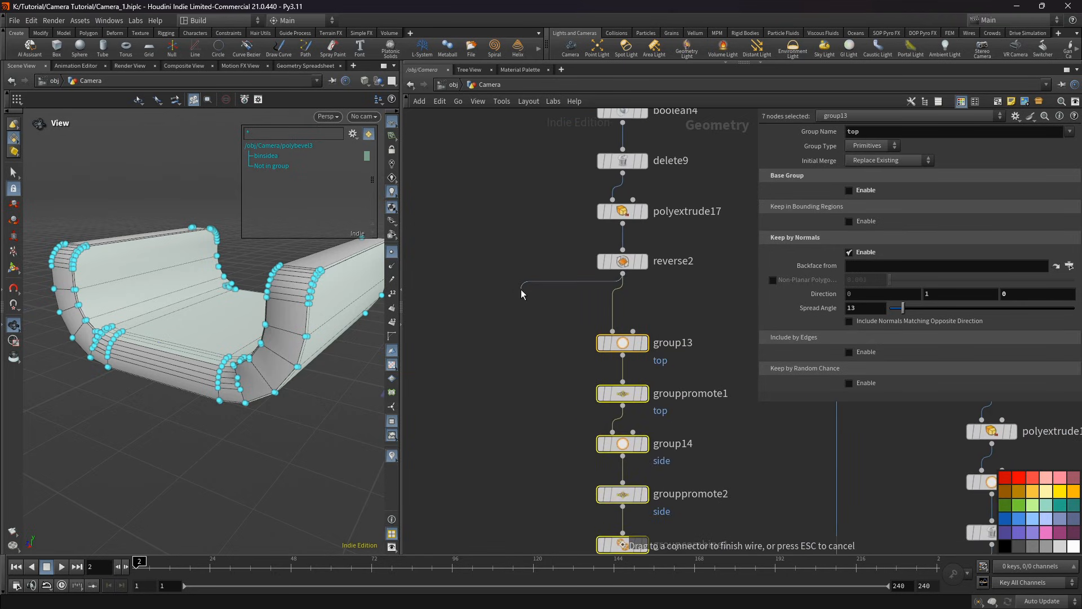
key("Tab")
type("nu")
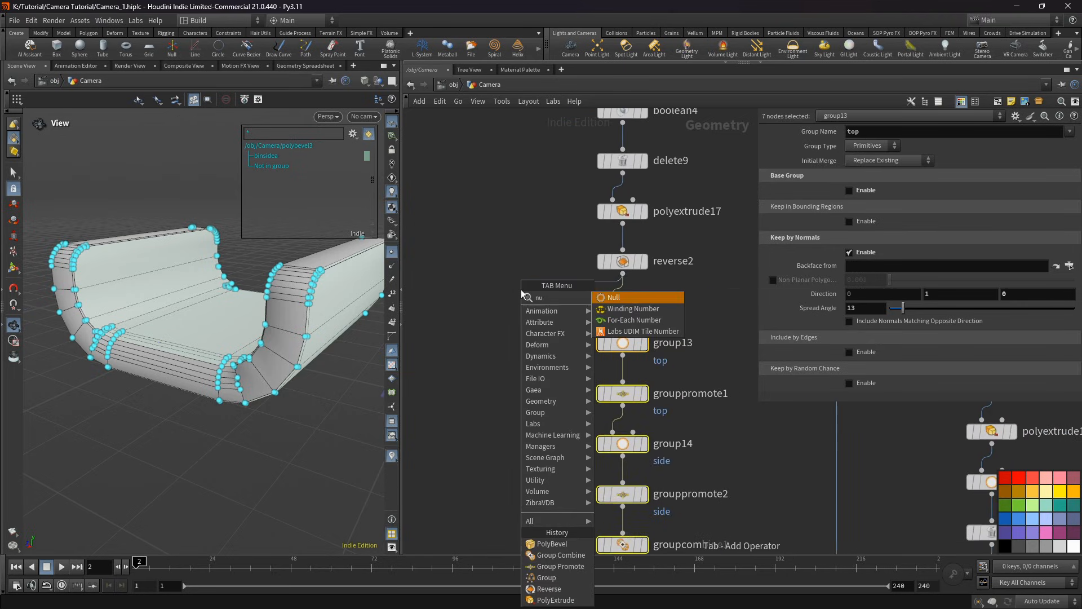
key("Return")
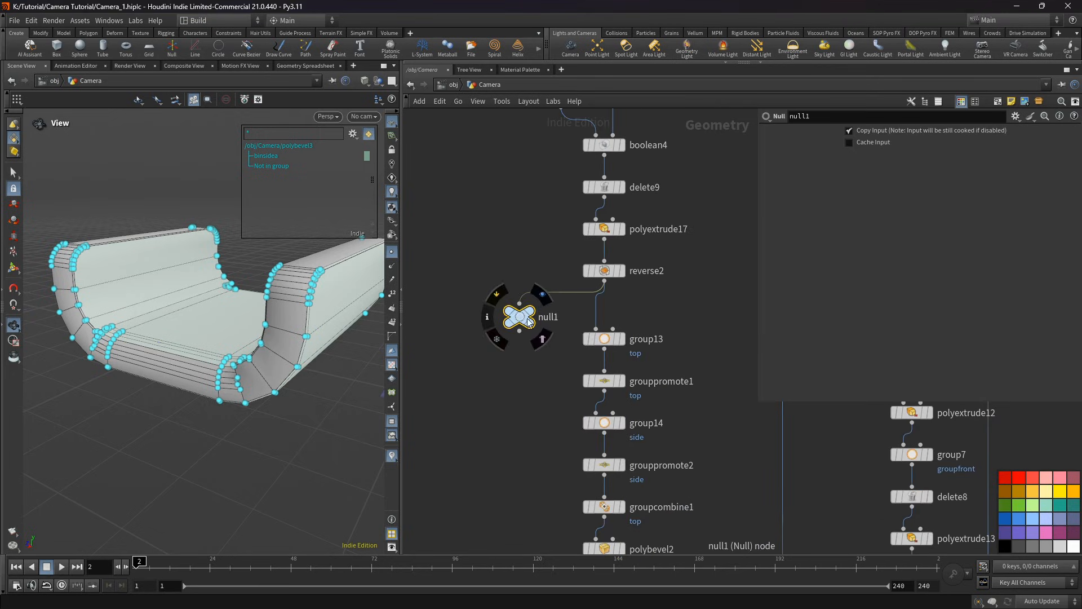
left_click(452, 338)
scroll(526, 347, "down", 5)
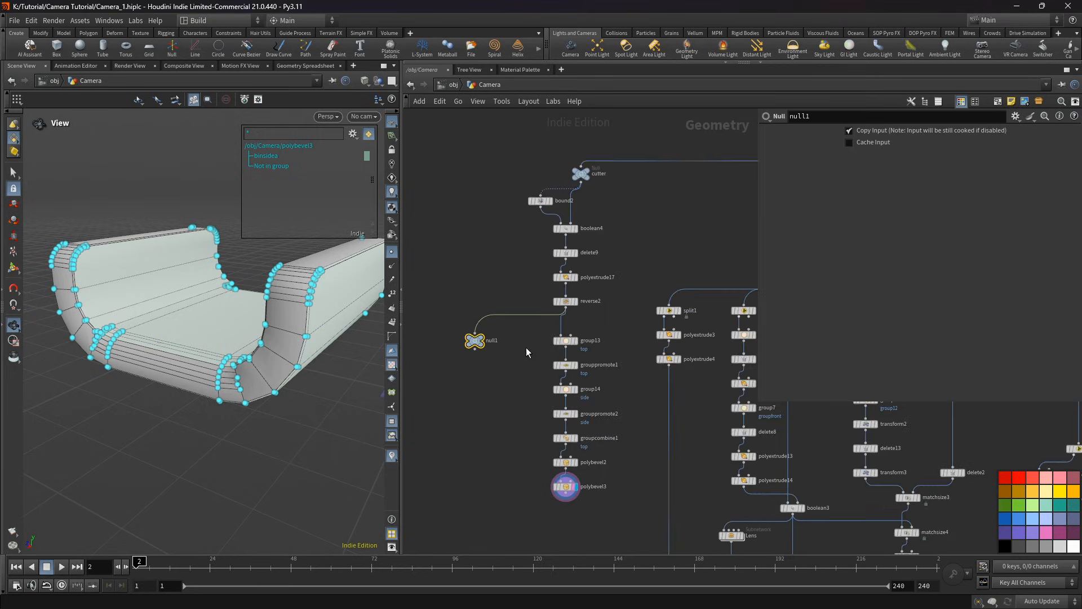
left_click_drag(563, 279, 533, 279)
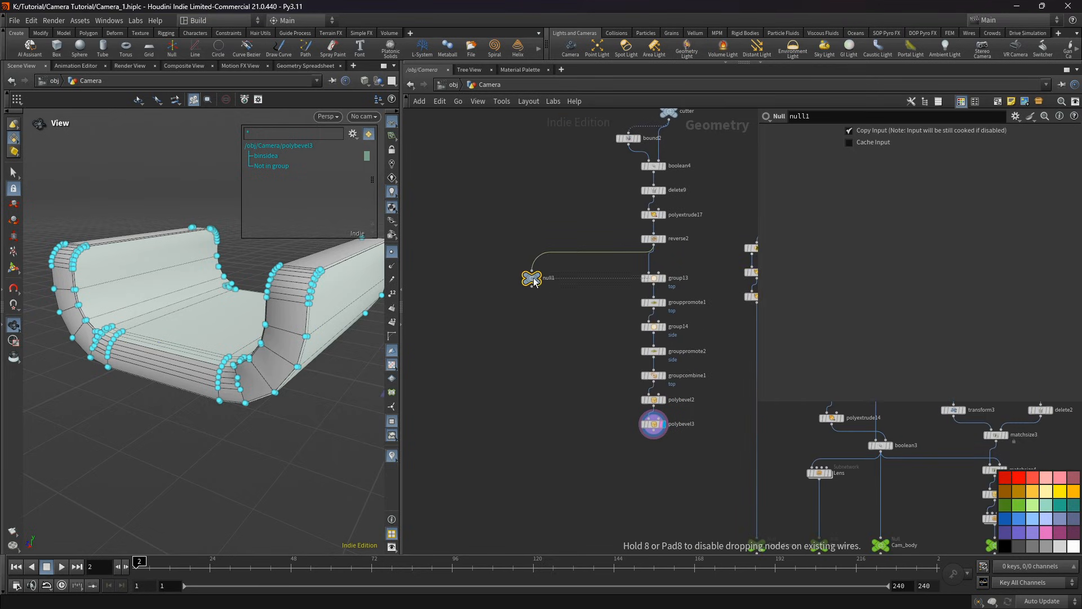
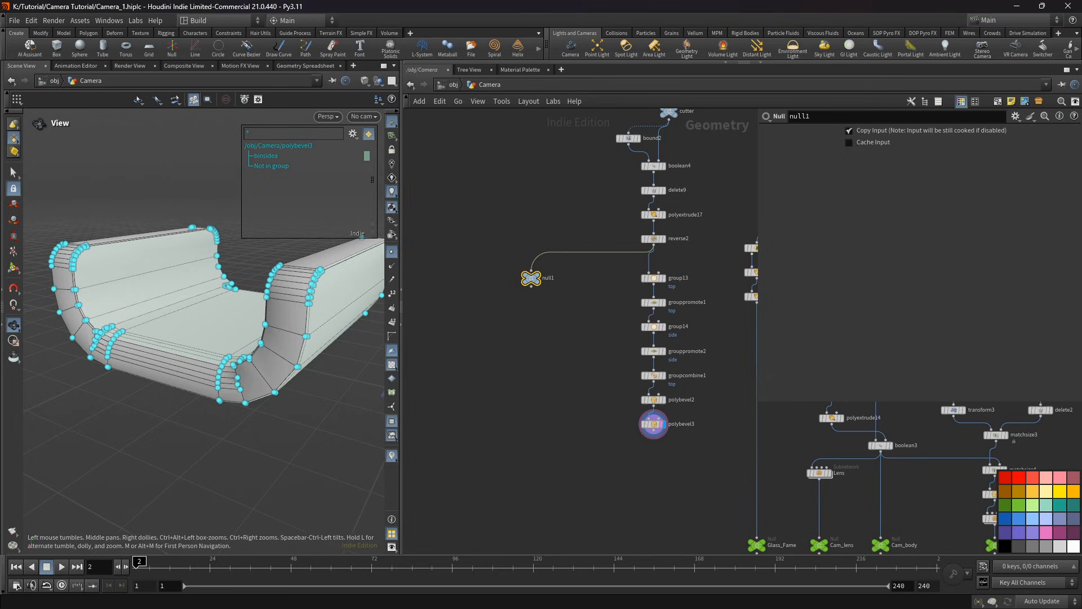
key("ctrl+s")
scroll(581, 266, "up", 2)
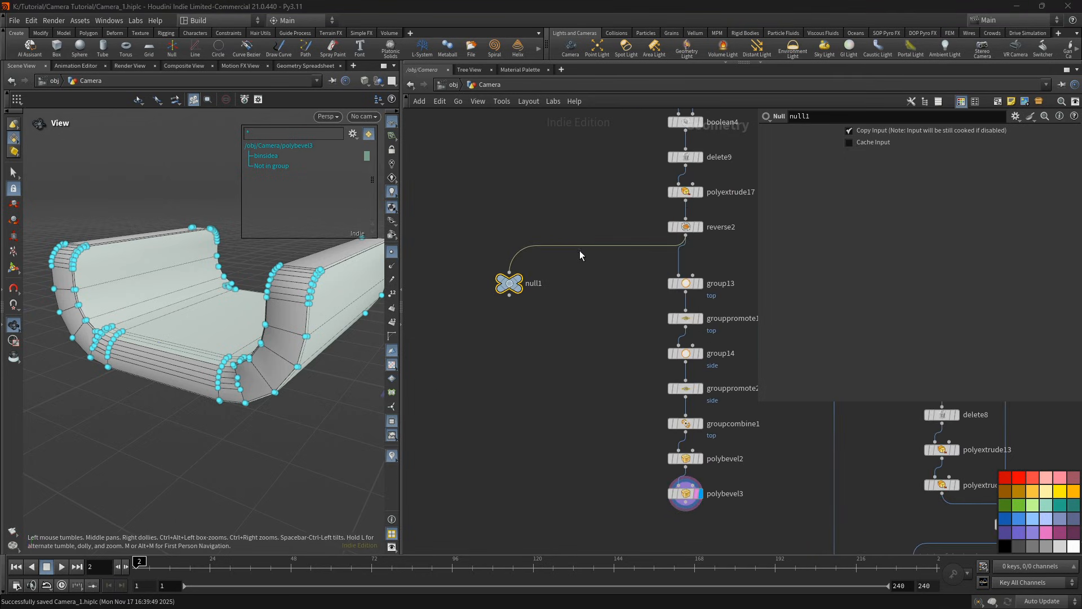
left_click(582, 246, "alt")
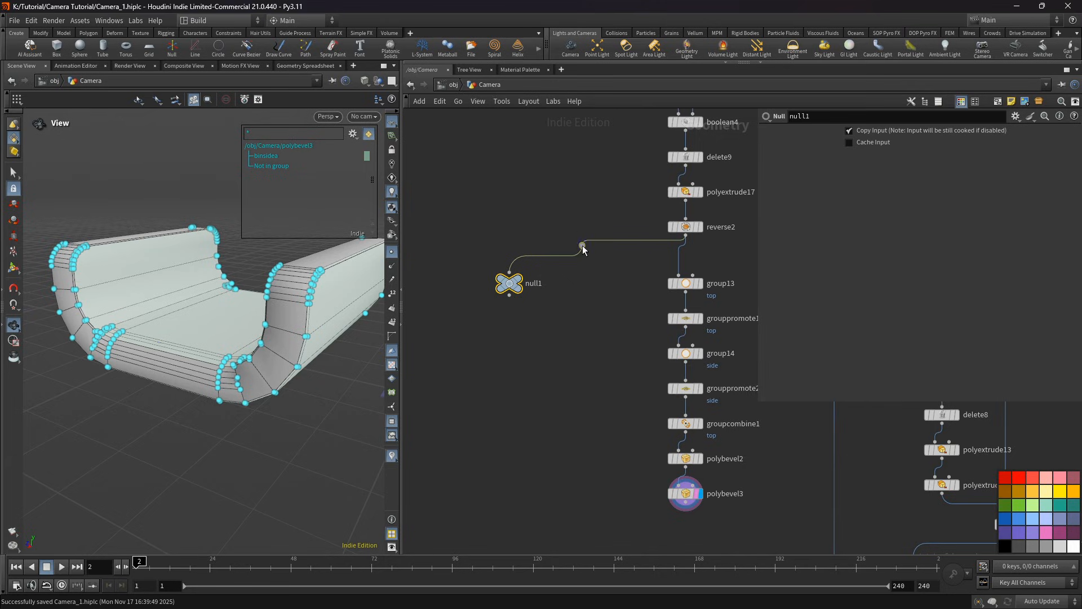
left_click(583, 246)
scroll(566, 280, "down", 5)
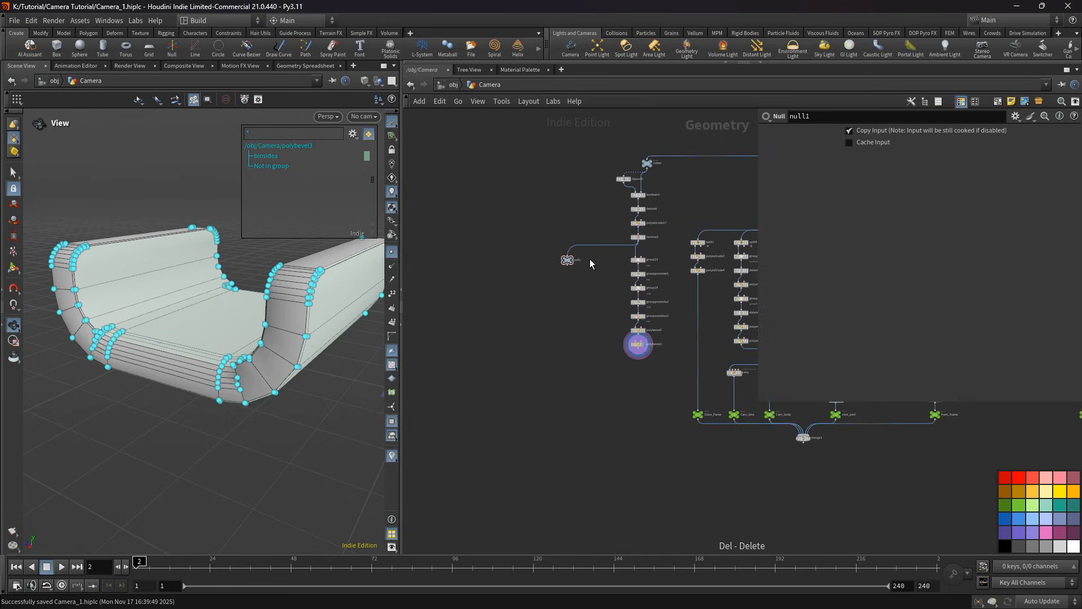
Step: Append a Transform node below null1
scroll(590, 259, "up", 3)
middle_click_drag(551, 325, 529, 315)
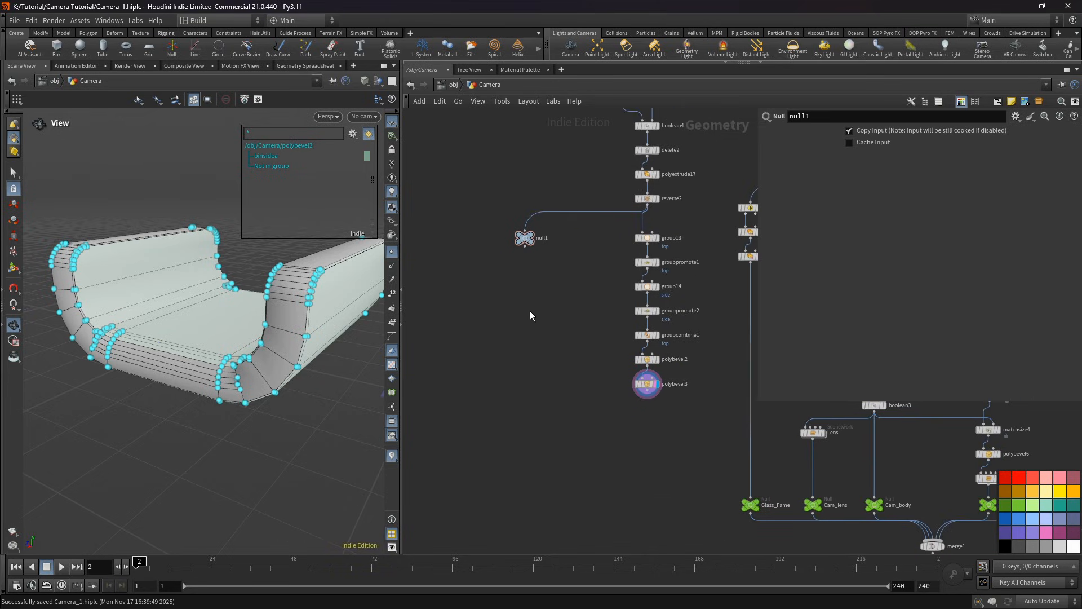
left_click(525, 246)
left_click(528, 308)
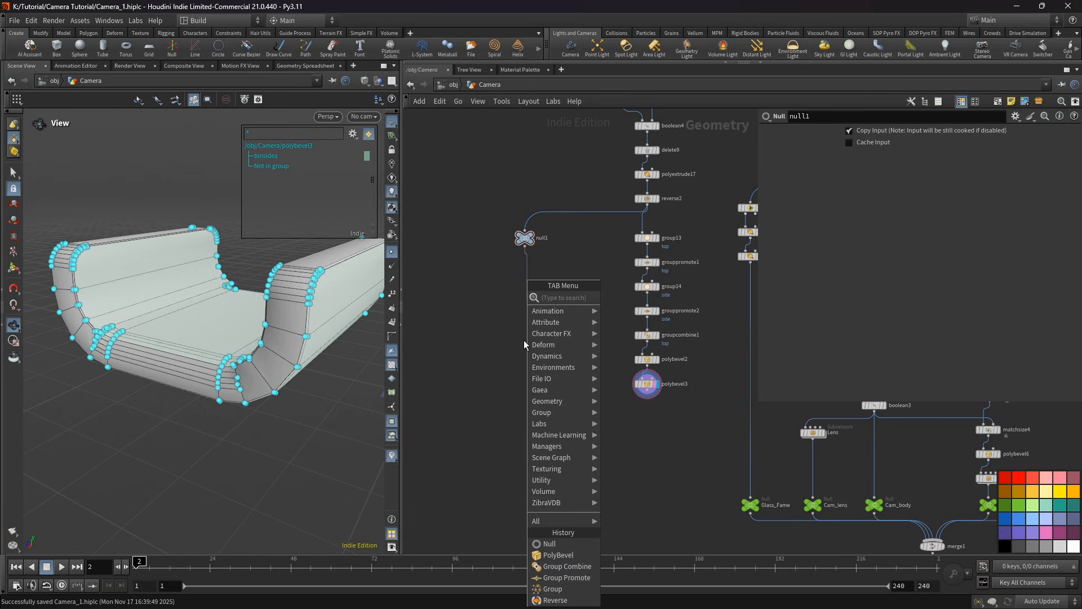
mouse_move(524, 341)
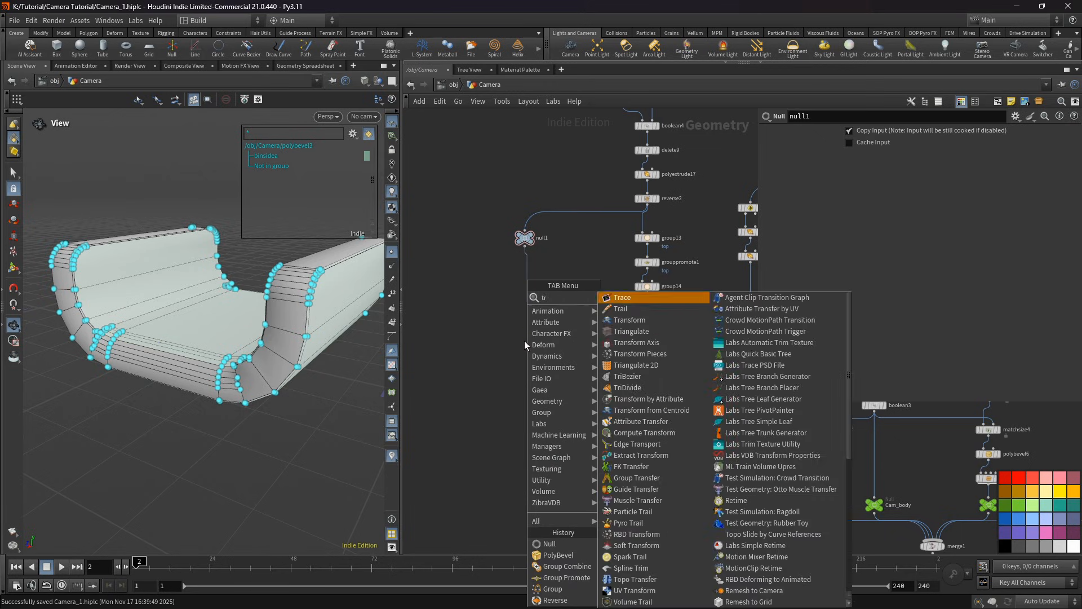
left_click(626, 317)
left_click(526, 299)
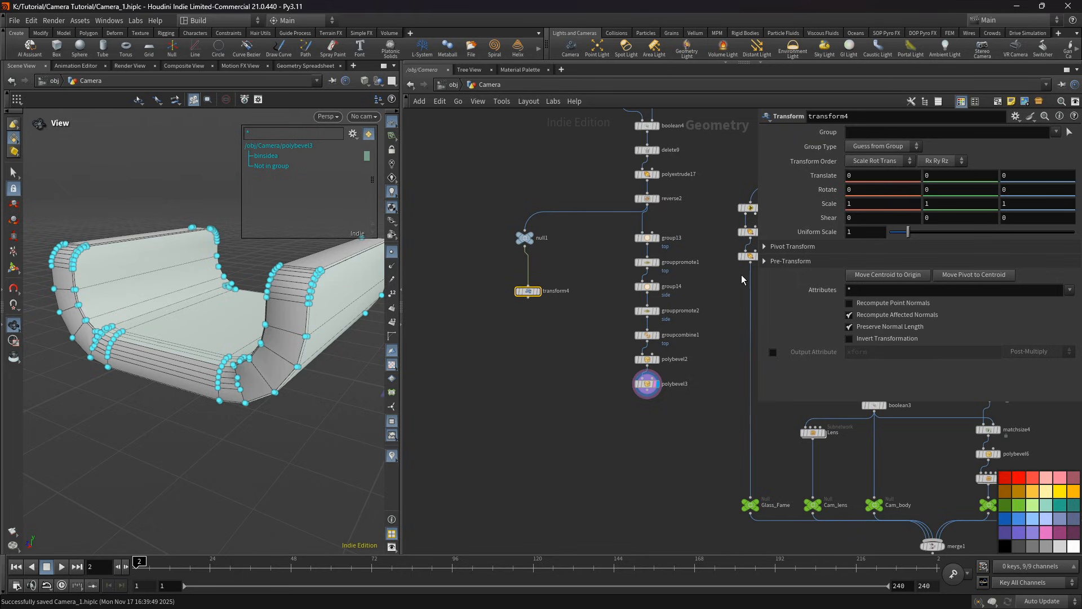
Step: Set transform4's X rotation to 90 and display its result
left_click(856, 190)
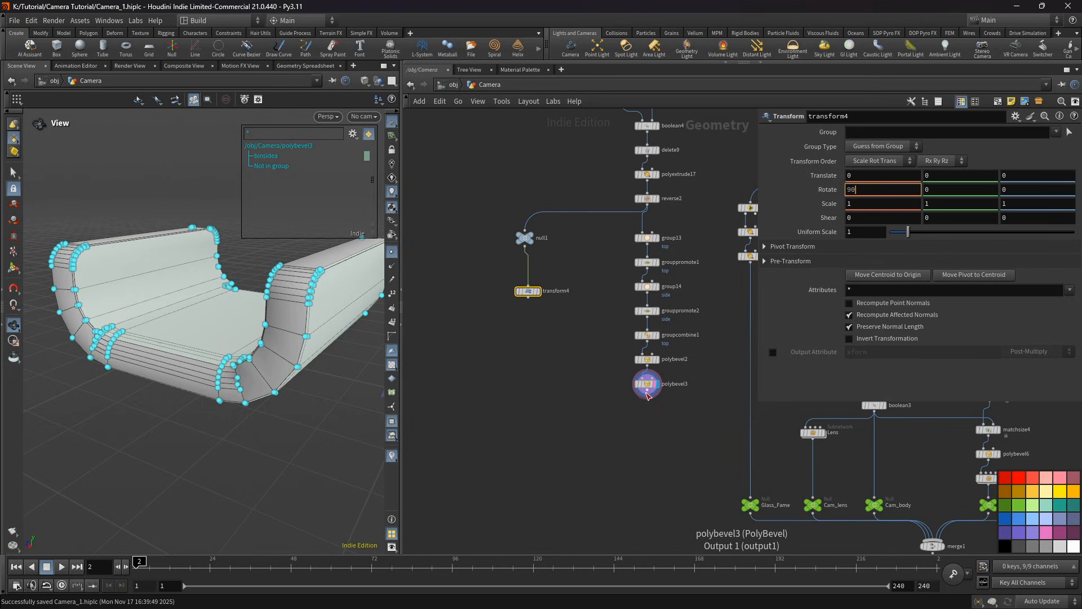
key("Return")
left_click(528, 286)
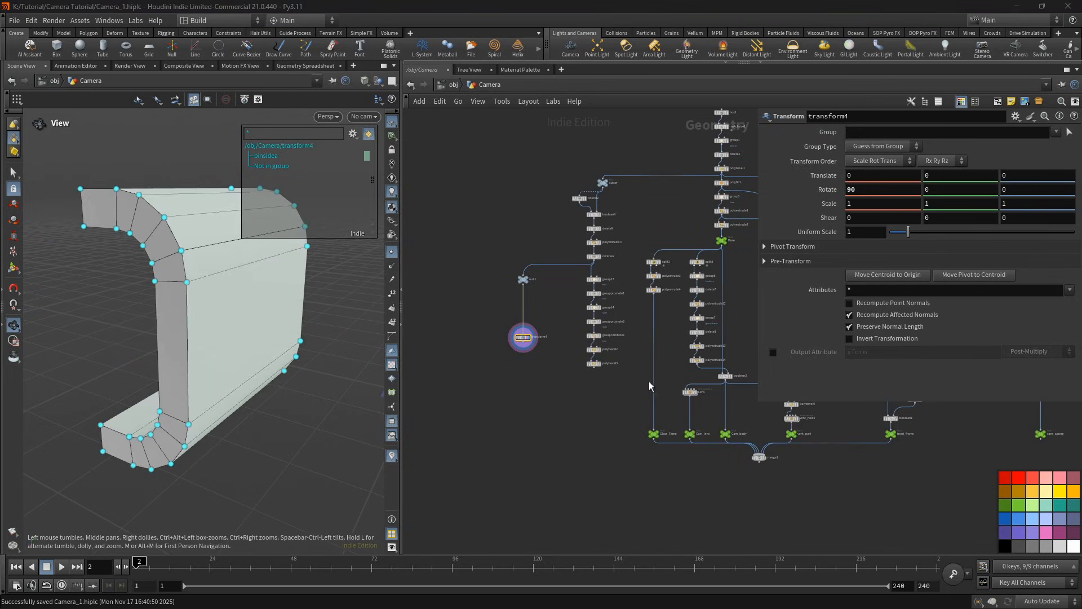
Step: Append a Match Size node after transform4 and display it
key("Tab")
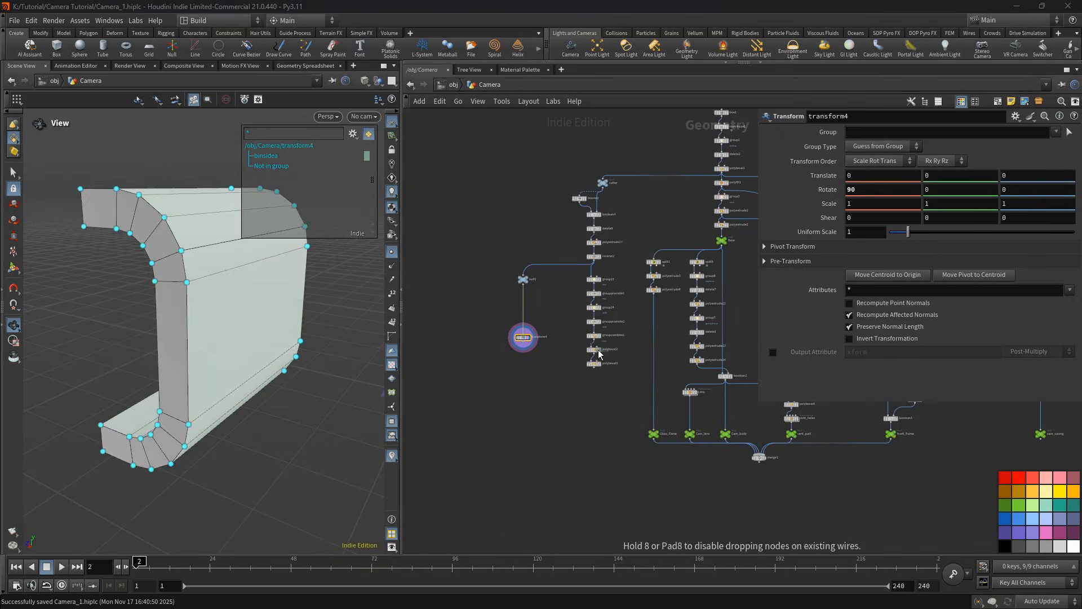
left_click(522, 353)
scroll(522, 353, "up", 3)
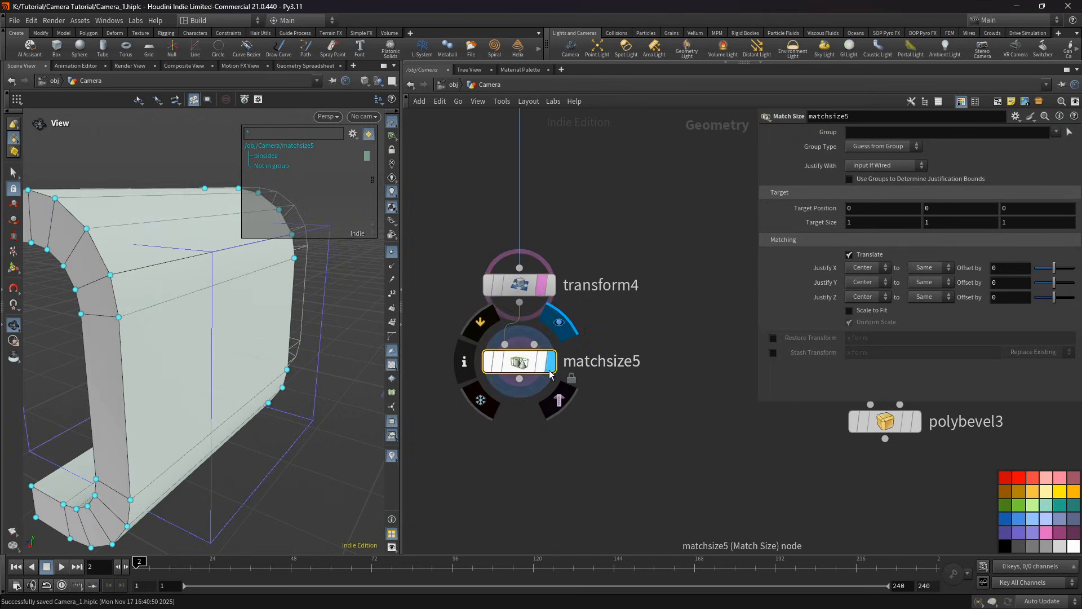
Step: Set matchsize5's justification to None in X, Min in Y and Min in Z
scroll(493, 229, "down", 4)
left_click(875, 268)
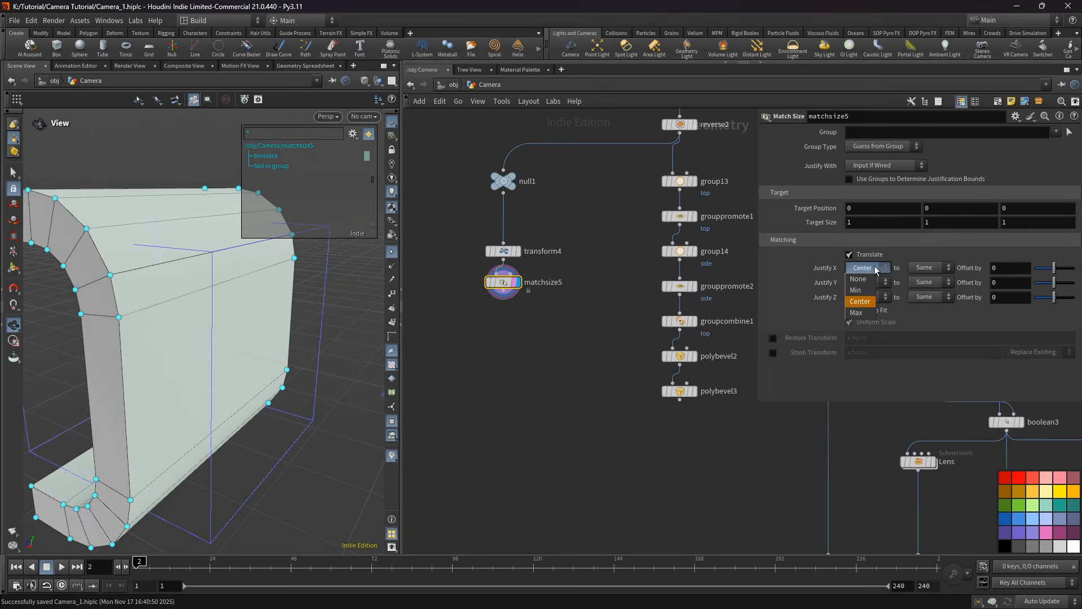
left_click(865, 283)
left_click(865, 284)
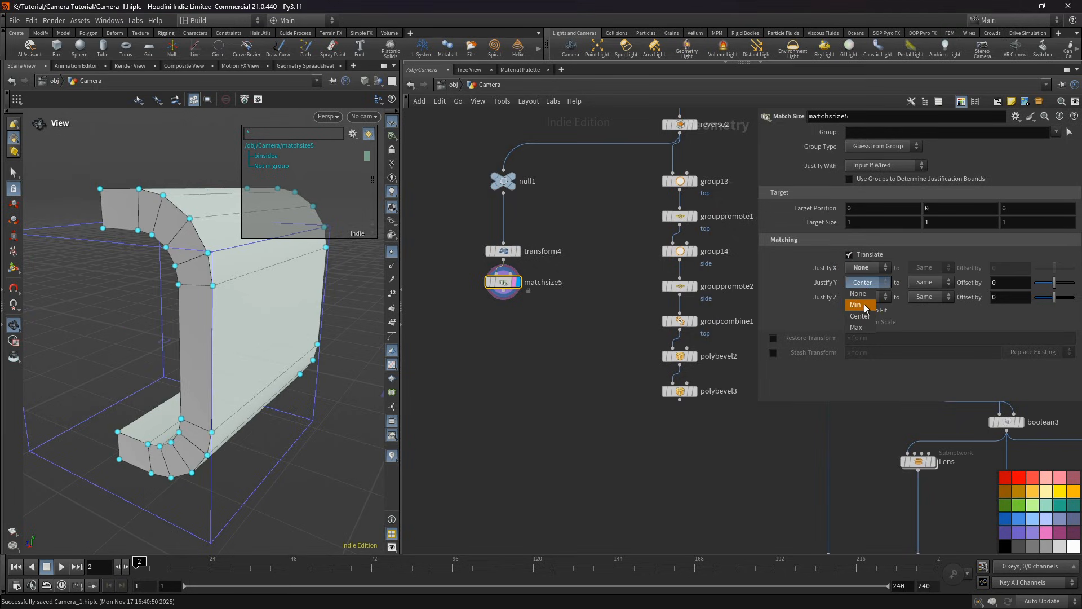
left_click(864, 303)
left_click(866, 297)
left_click(865, 320)
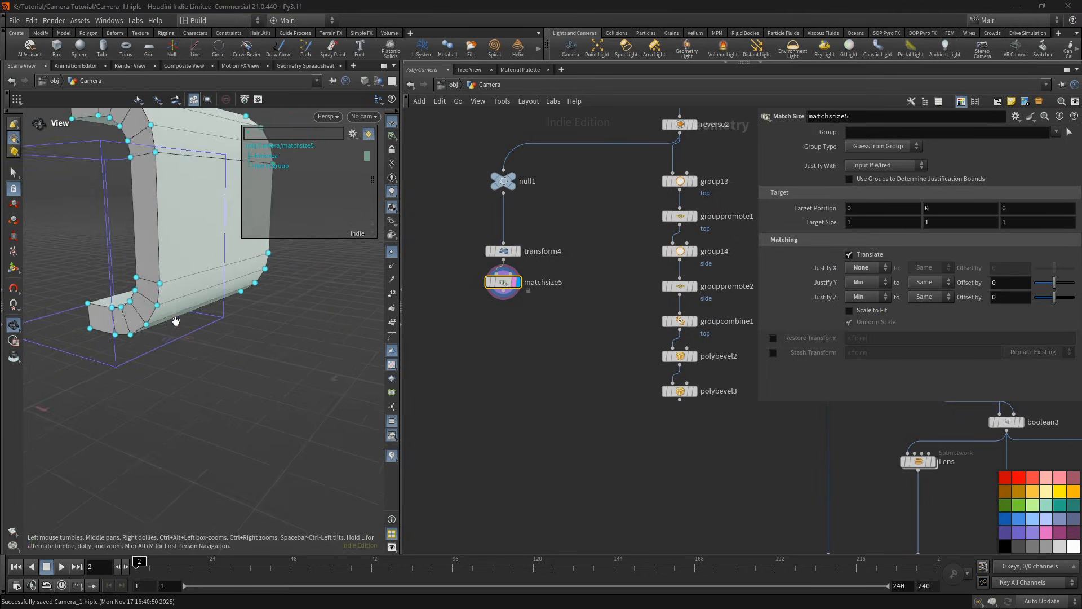
Step: Offset matchsize5's Z justification by 0.3 and enable Scale to Fit
left_click_drag(176, 322, 263, 361)
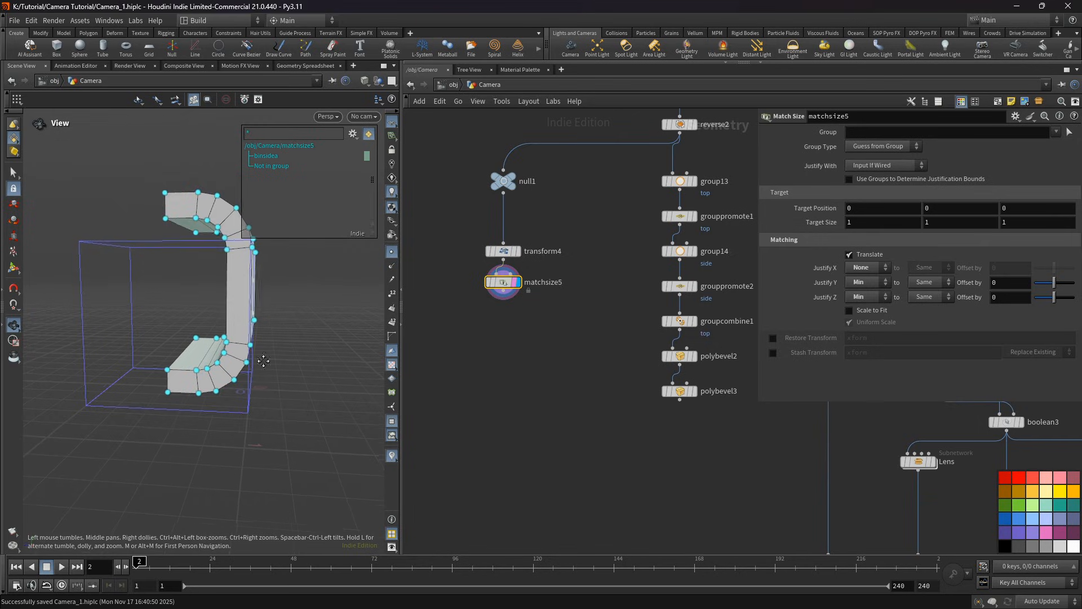
middle_click_drag(263, 226, 219, 207)
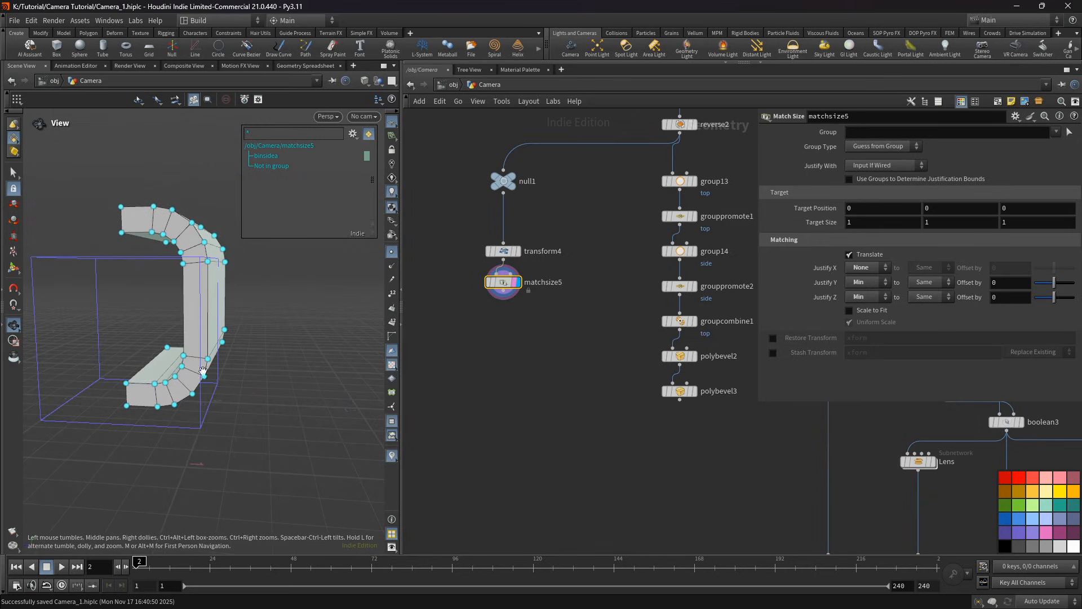
middle_click_drag(565, 336, 546, 339)
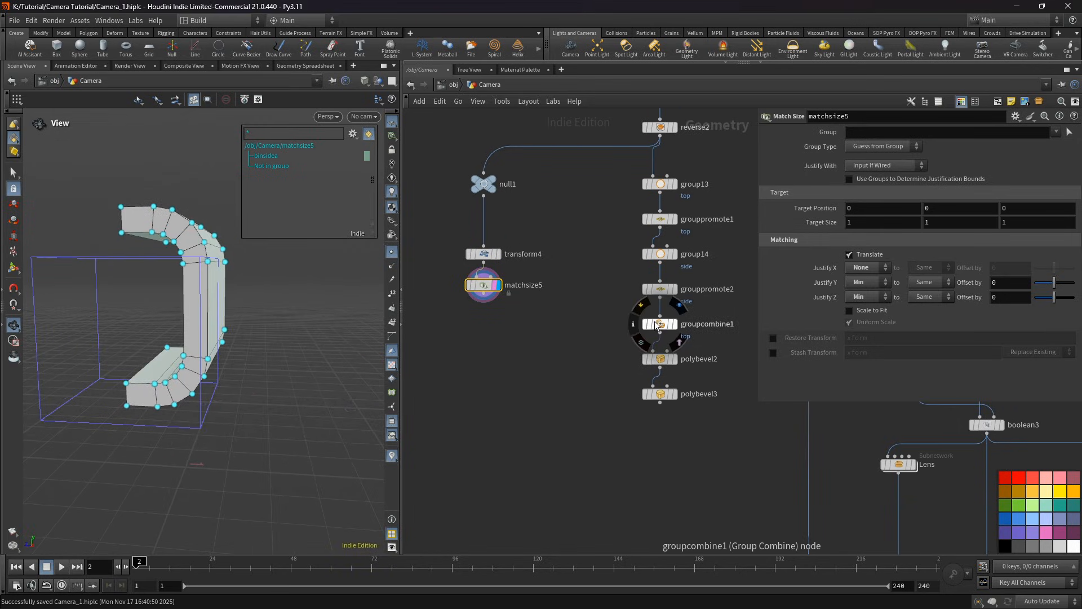
left_click(1014, 298)
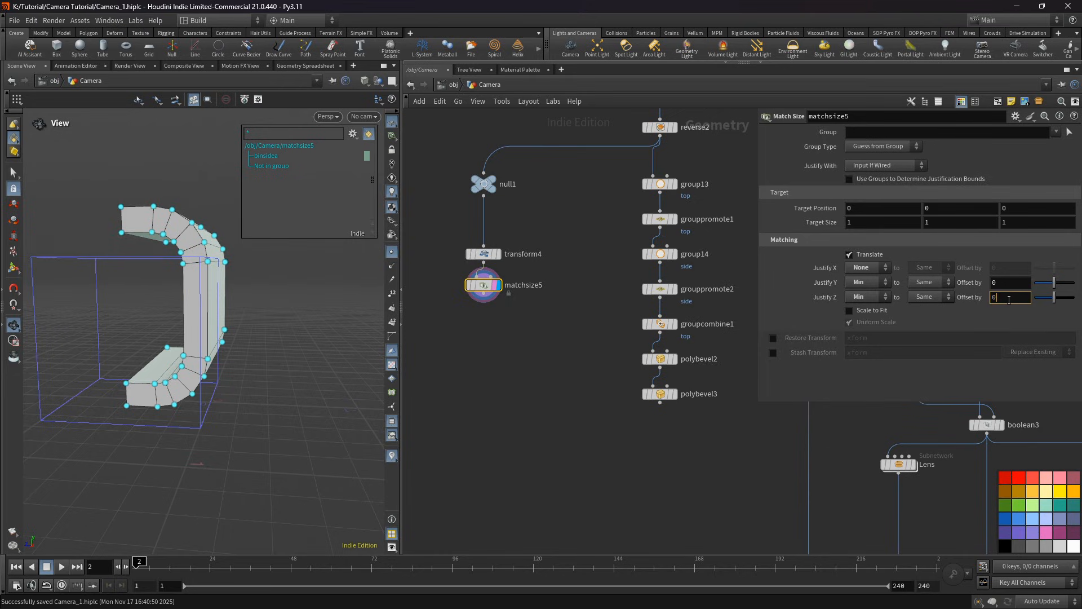
key("Return")
middle_click_drag(534, 392, 539, 384)
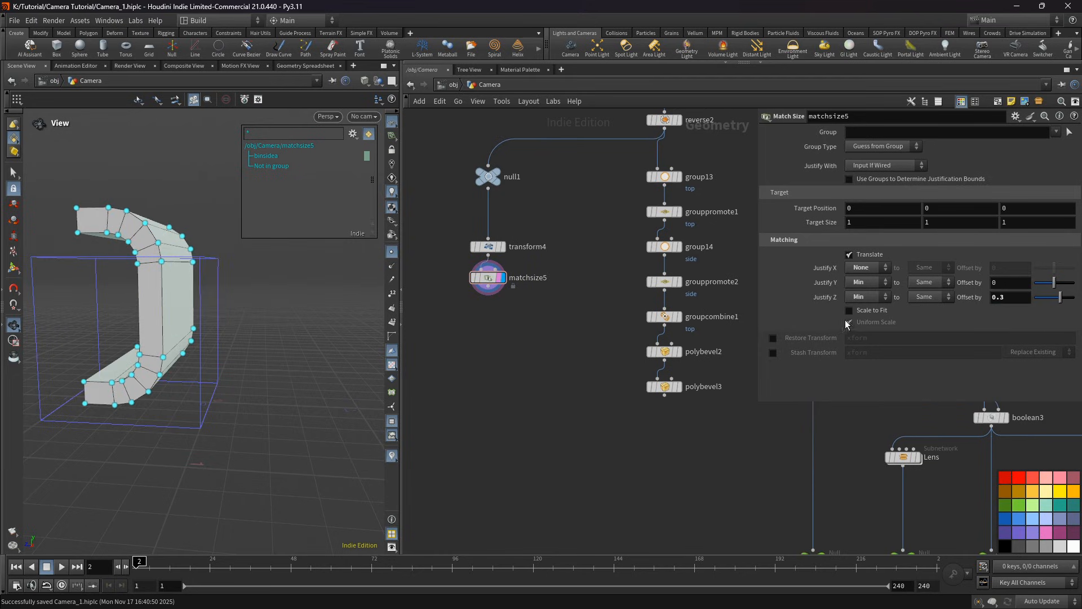
left_click(867, 310)
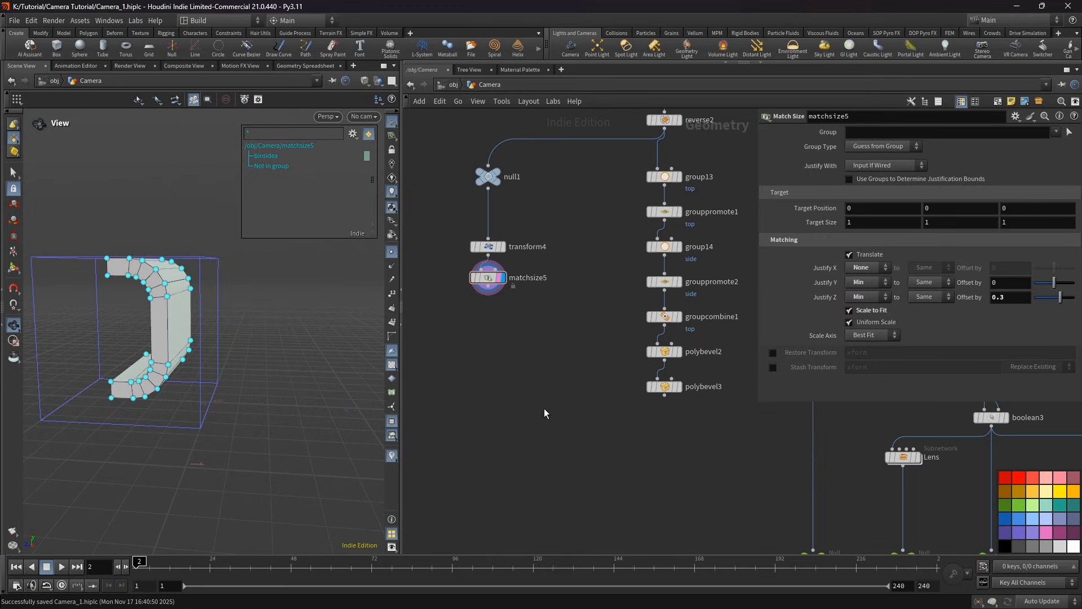
Step: Append a Mirror node below matchsize5 and display its result
middle_click_drag(575, 395, 572, 392)
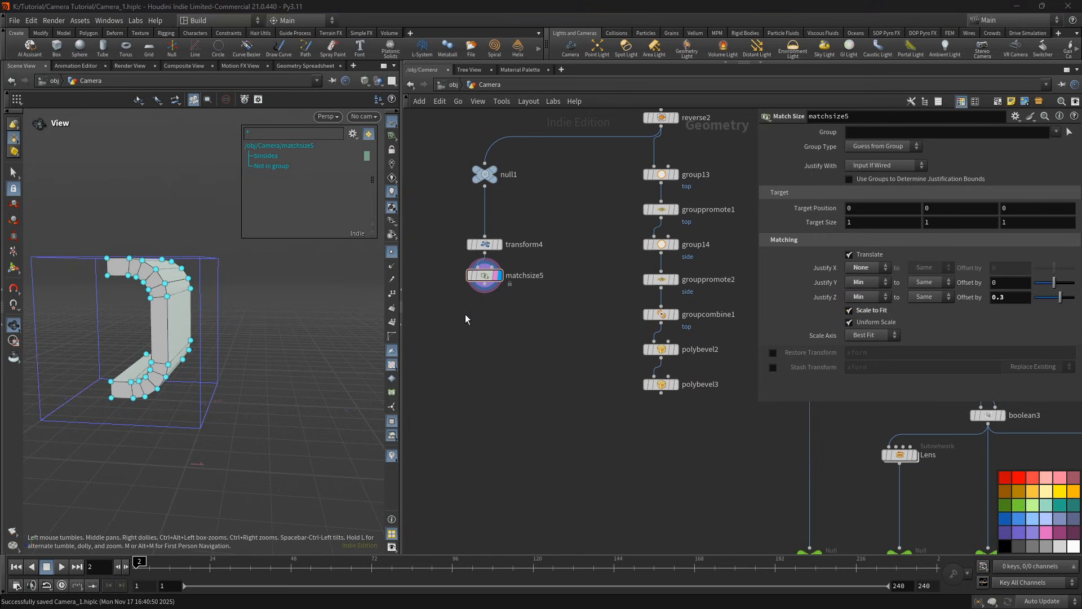
left_click(482, 291)
key("Tab")
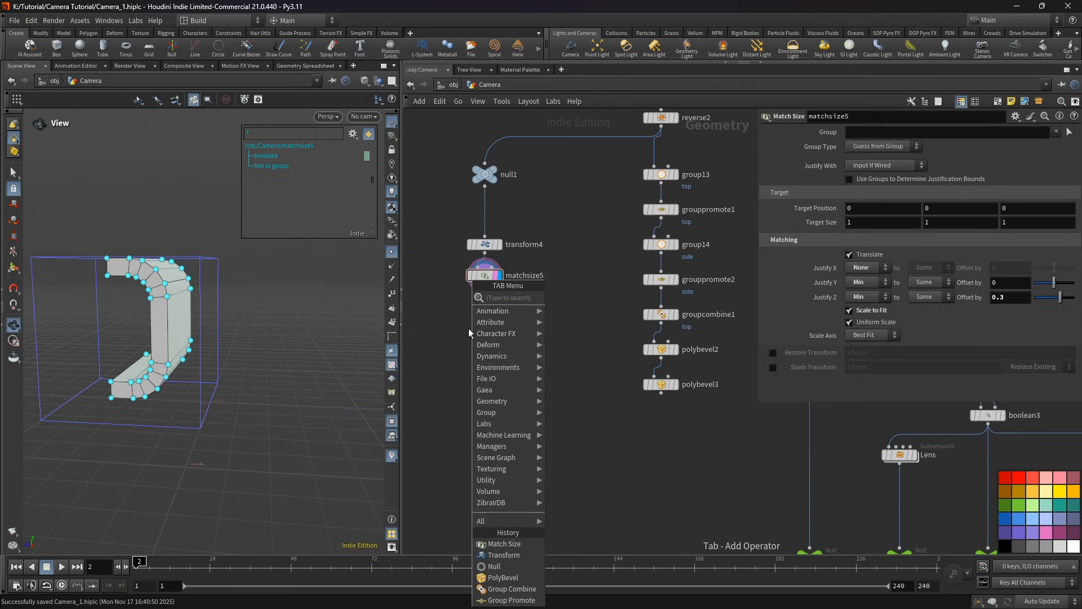
type("mir")
key("Return")
left_click(486, 311)
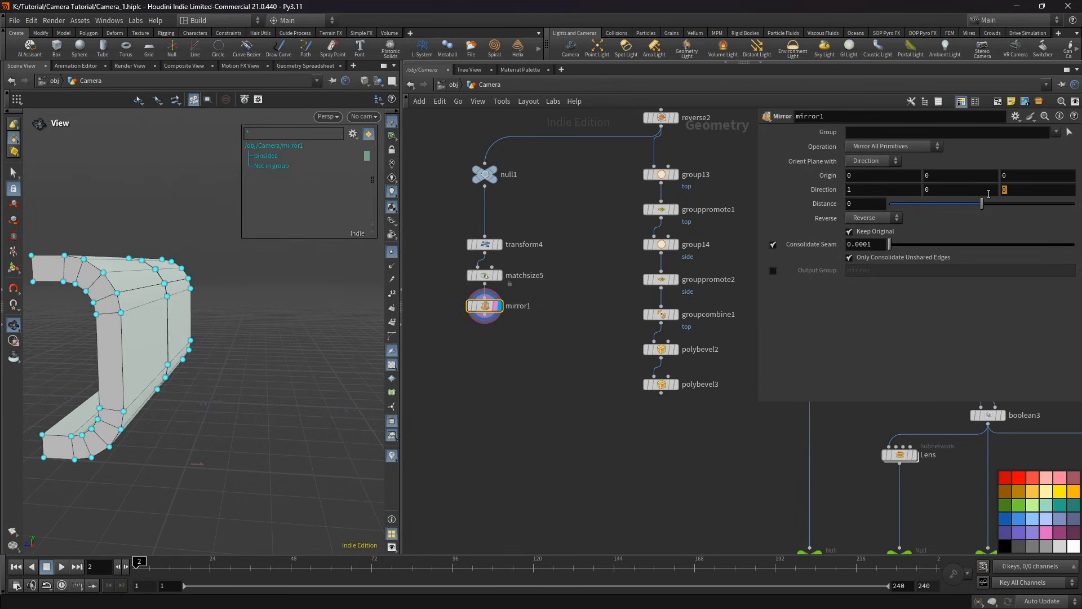
Step: Mirror along the Z axis only, with a Z direction of 1, and move the transform4-to-mirror1 chain closer to the bevel chain
left_click_drag(989, 194, 989, 194)
type("1")
key("Return")
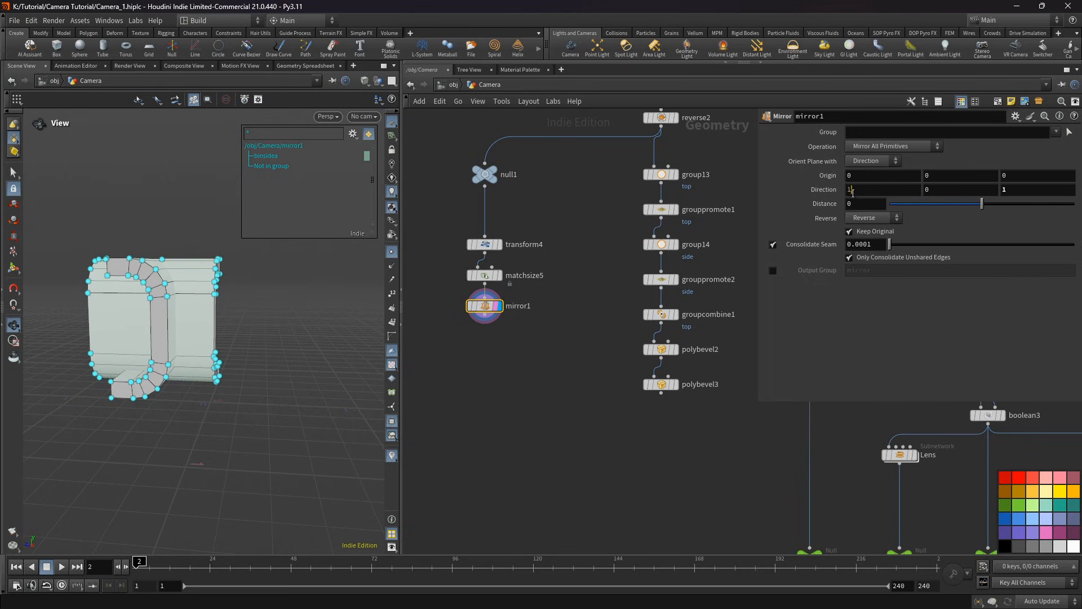
left_click(851, 189)
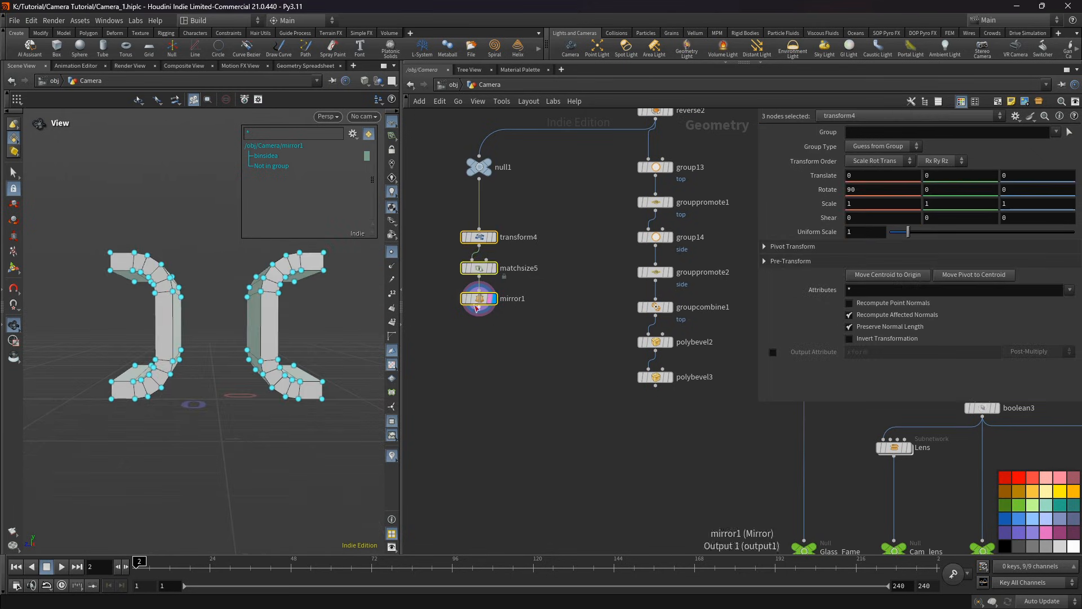
left_click_drag(481, 299, 522, 343)
left_click(543, 375)
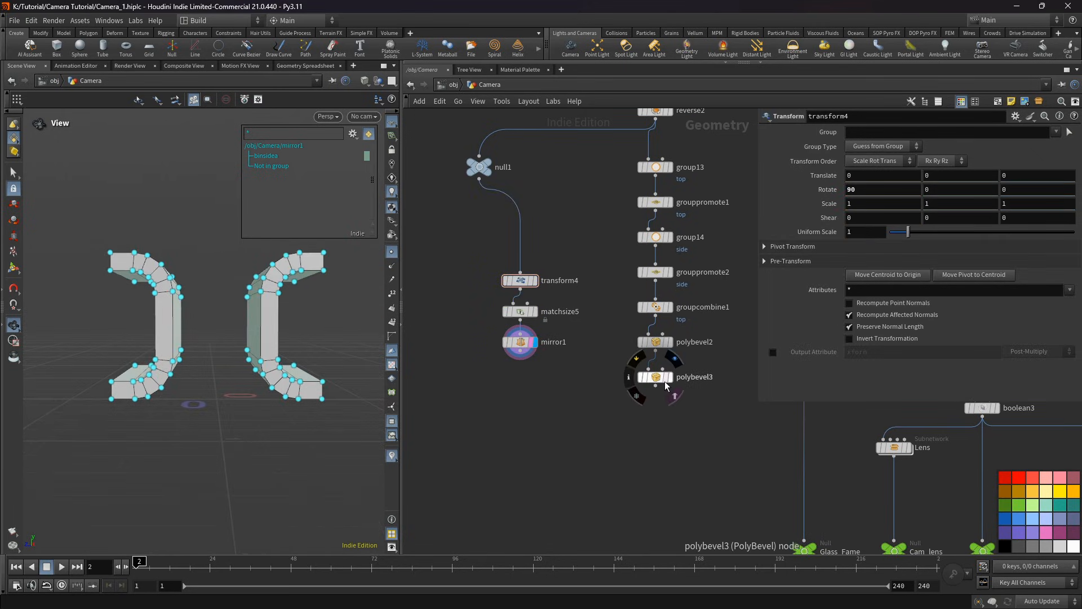
Step: Show polybevel3's result as a template behind the mirrored parts and save the scene
left_click(667, 376)
left_click_drag(237, 338, 161, 391)
key("ctrl+s")
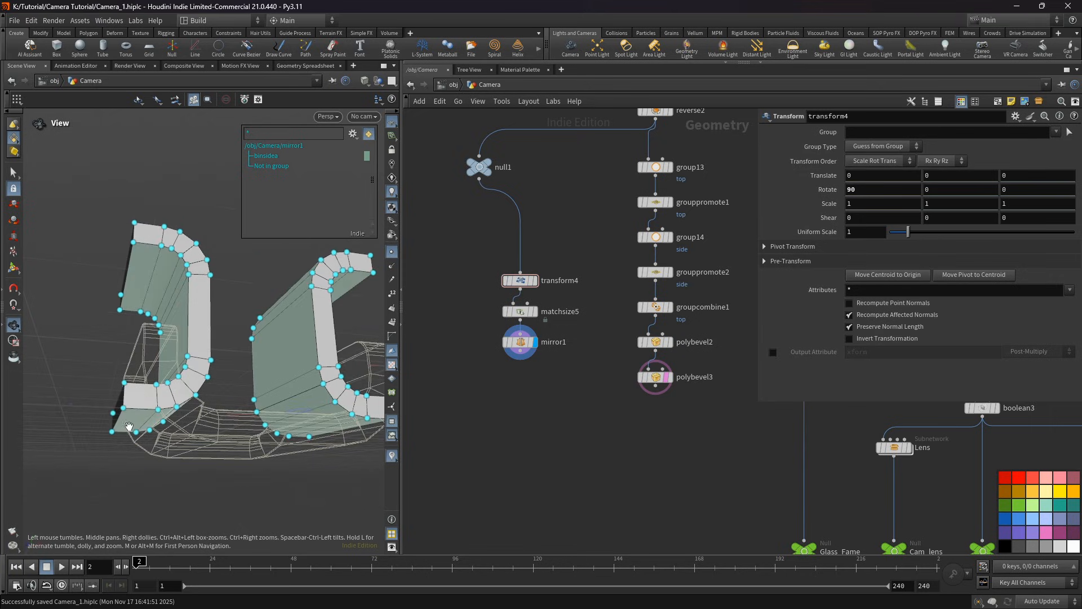
Step: Add a Boolean node below the mirror1 and polybevel3 branches
key("Tab")
mouse_move(533, 404)
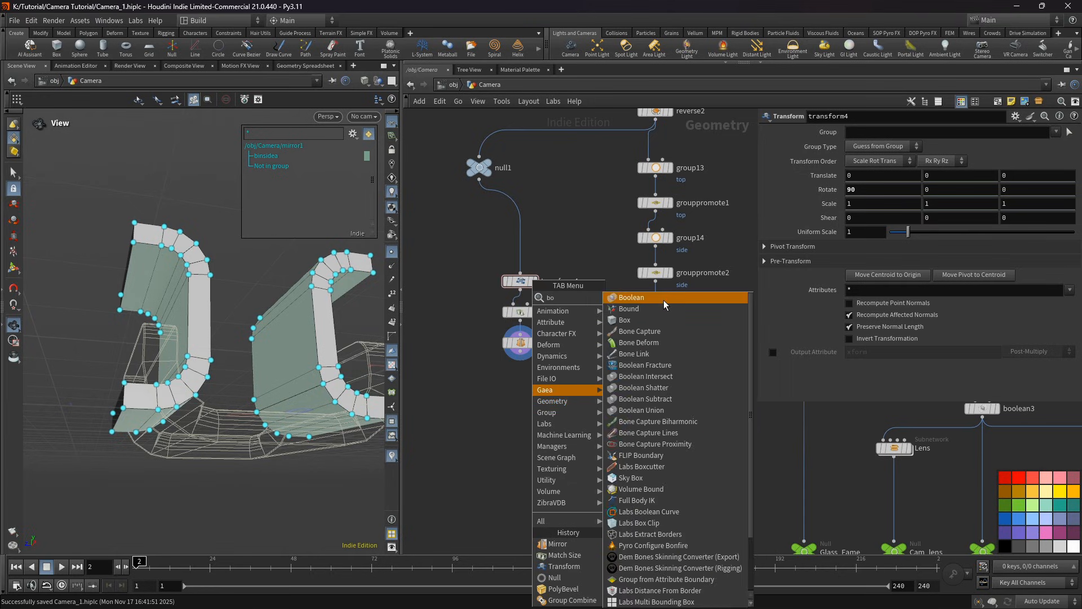
left_click(664, 300)
left_click(584, 413)
scroll(584, 414, "up", 3)
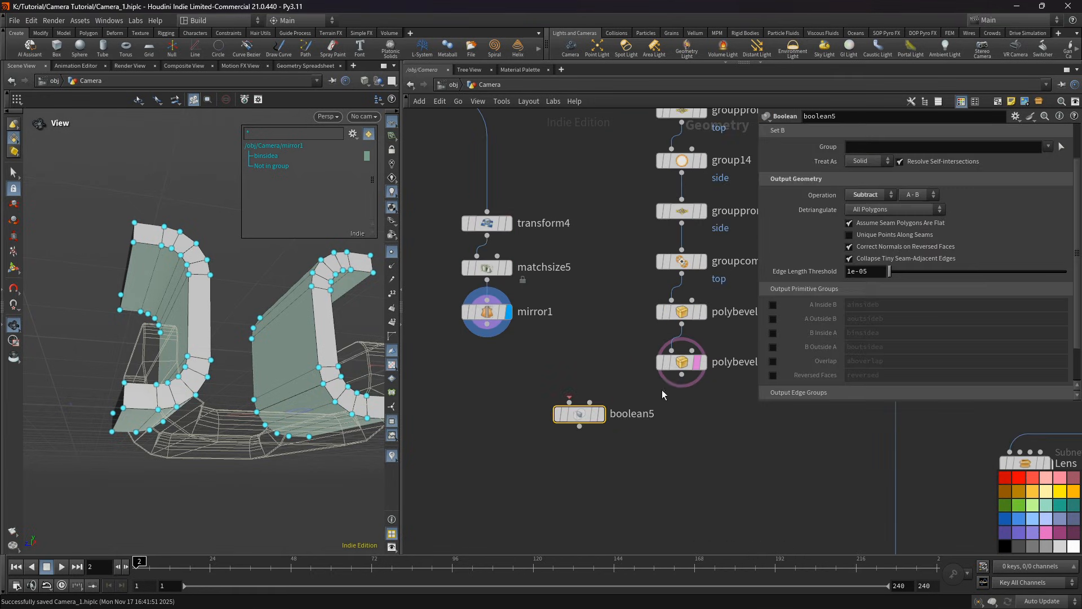
Step: Wire polybevel3 into boolean5's first input and mirror1 into its second, then display and inspect the subtraction
left_click(683, 374)
left_click(570, 402)
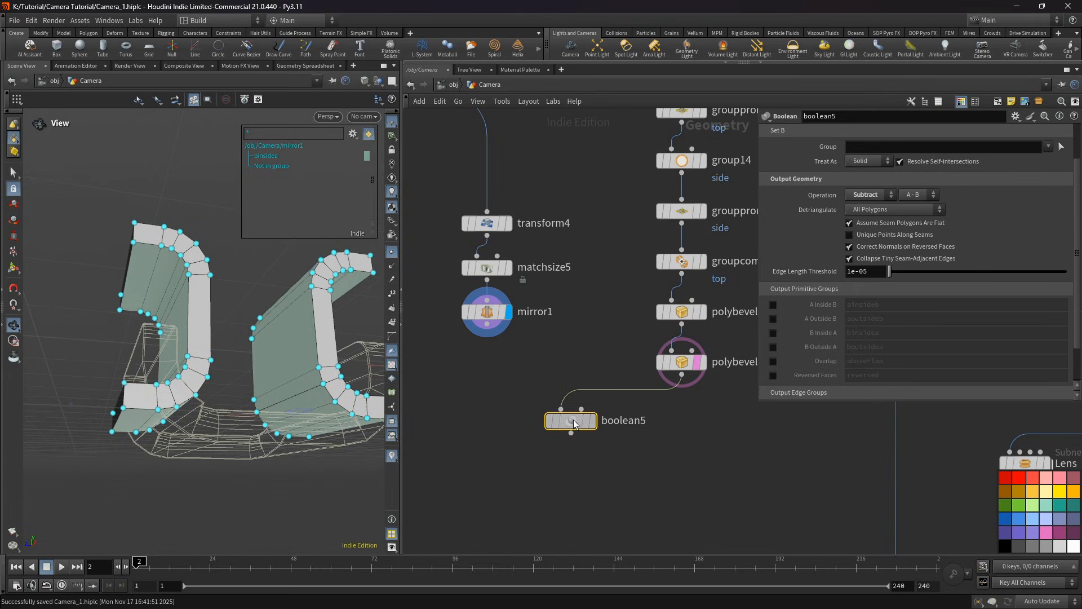
left_click_drag(573, 419, 565, 427)
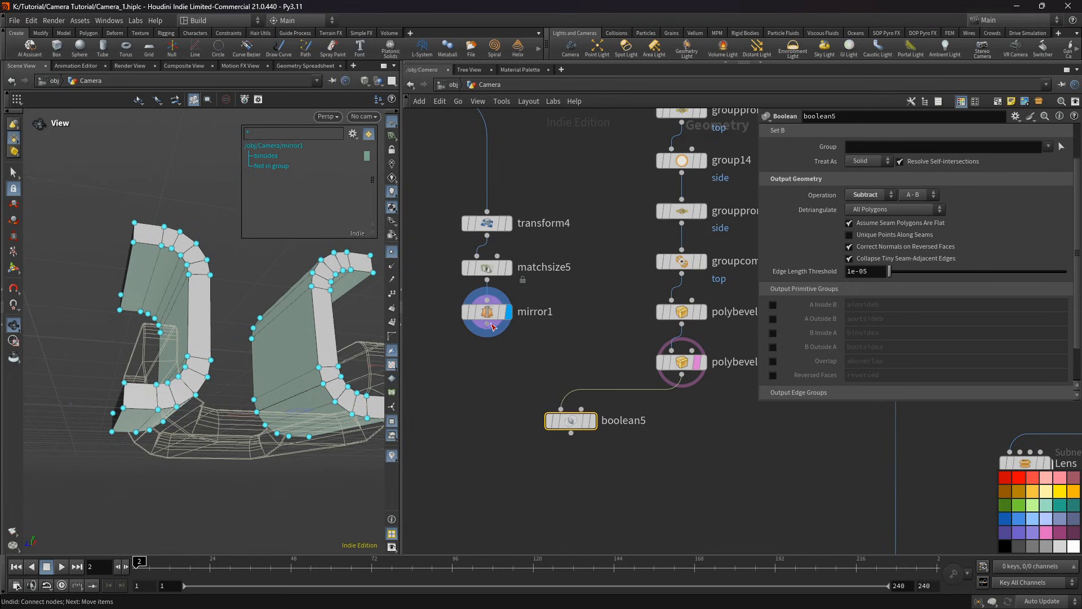
left_click(487, 324)
left_click(581, 414)
left_click(592, 420)
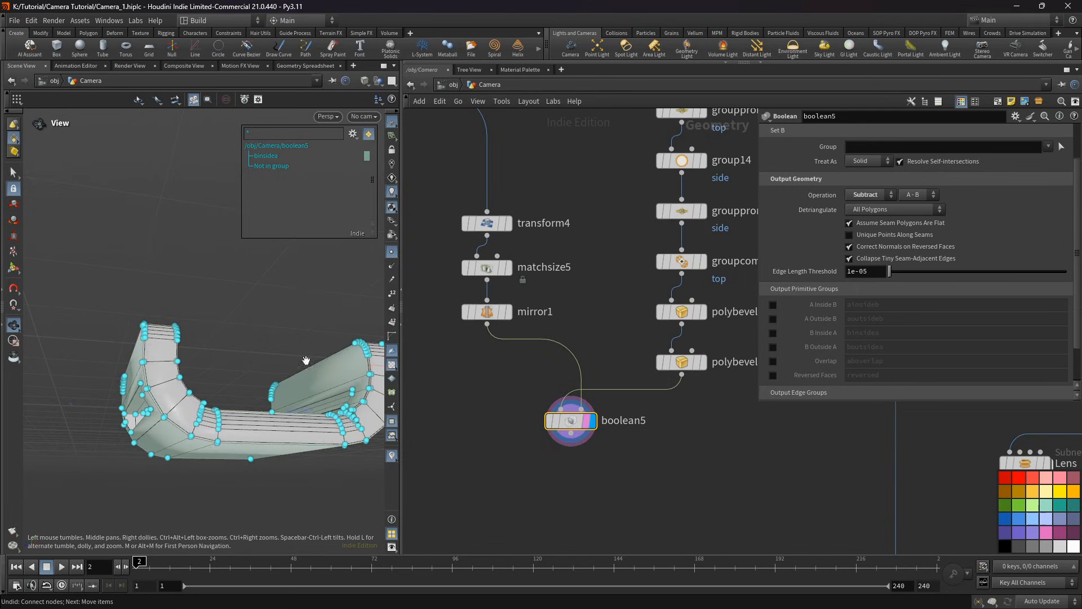
left_click_drag(315, 387, 231, 387)
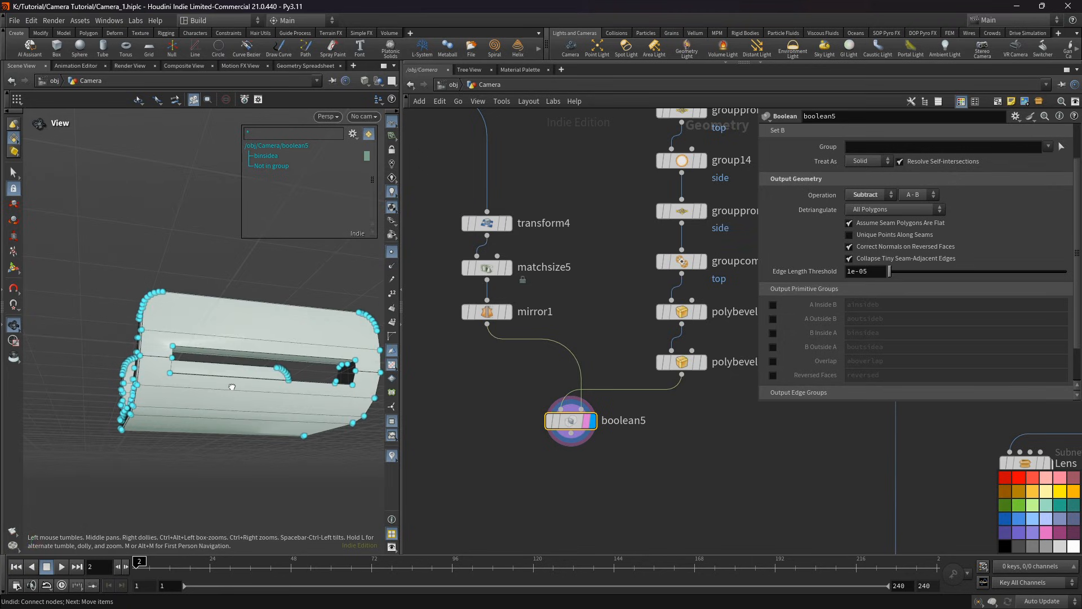
left_click_drag(169, 411, 195, 419)
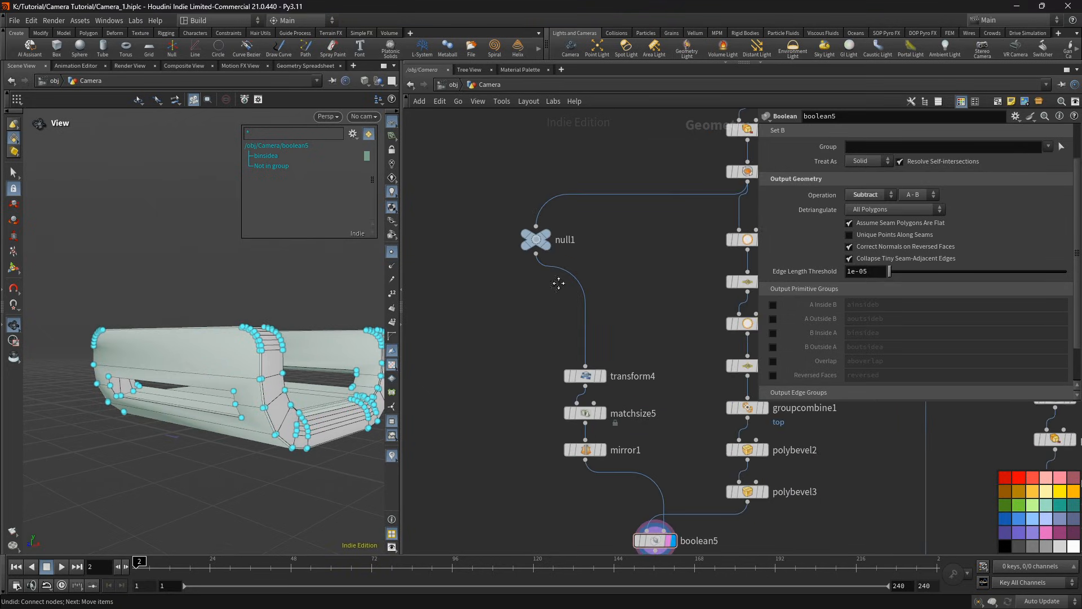
Step: Branch a second Transform node off null1, display its result, and save the scene
middle_click_drag(523, 266, 611, 283)
left_click_drag(611, 283, 552, 300)
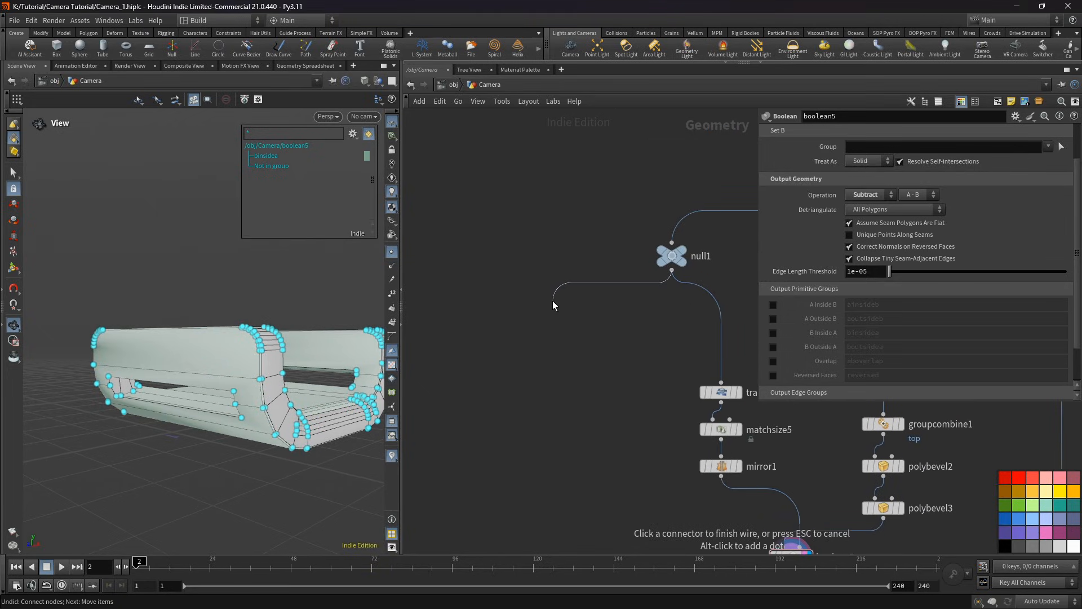
key("ctrl+s")
key("Tab")
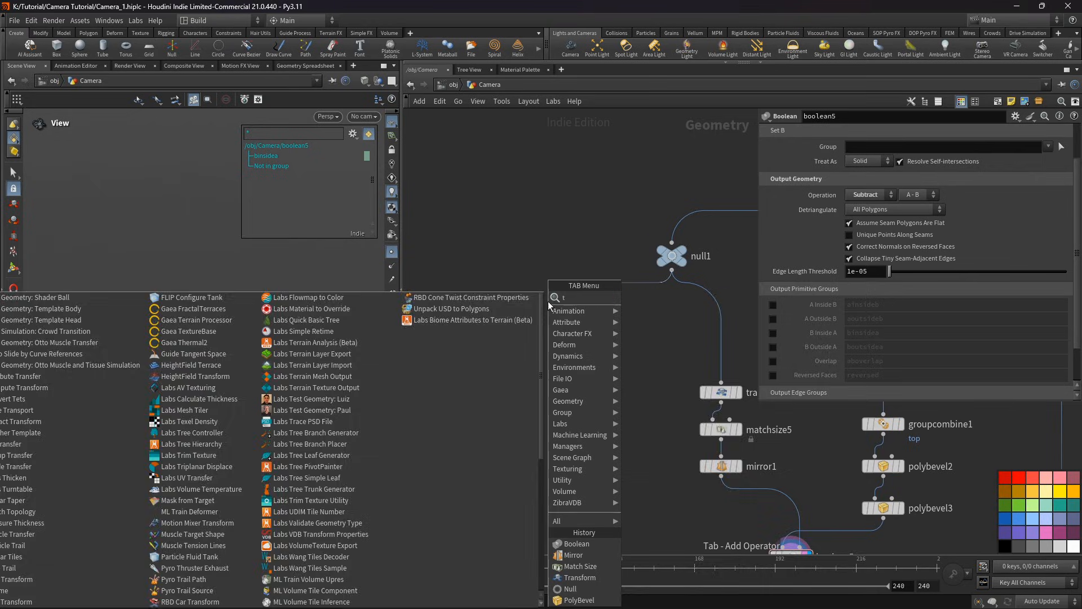
left_click(641, 318)
left_click_drag(281, 295, 244, 299)
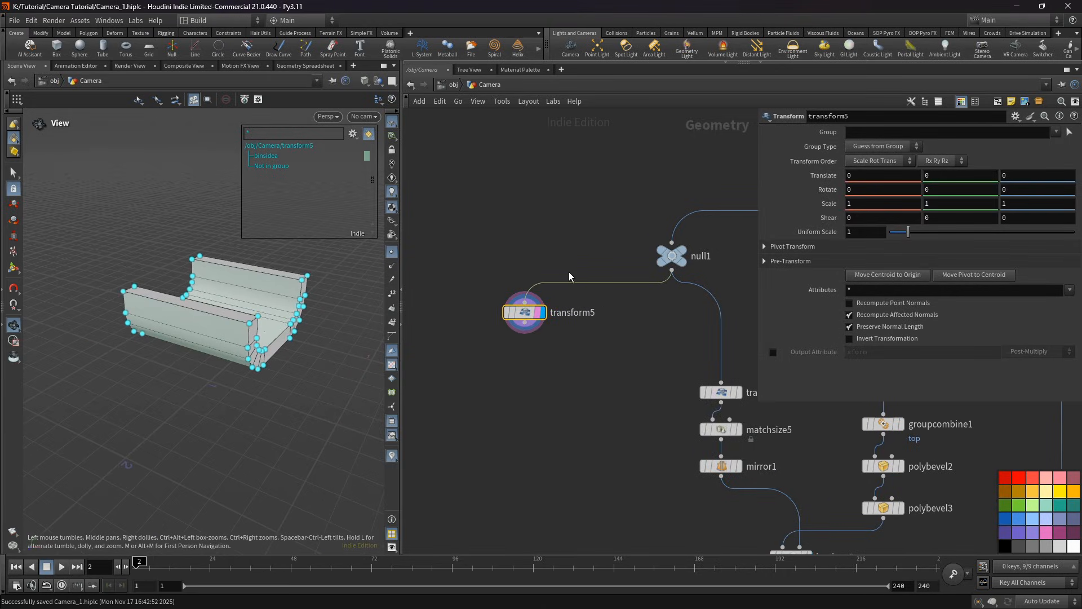
Step: Set transform5's X rotation to 90
left_click(863, 191)
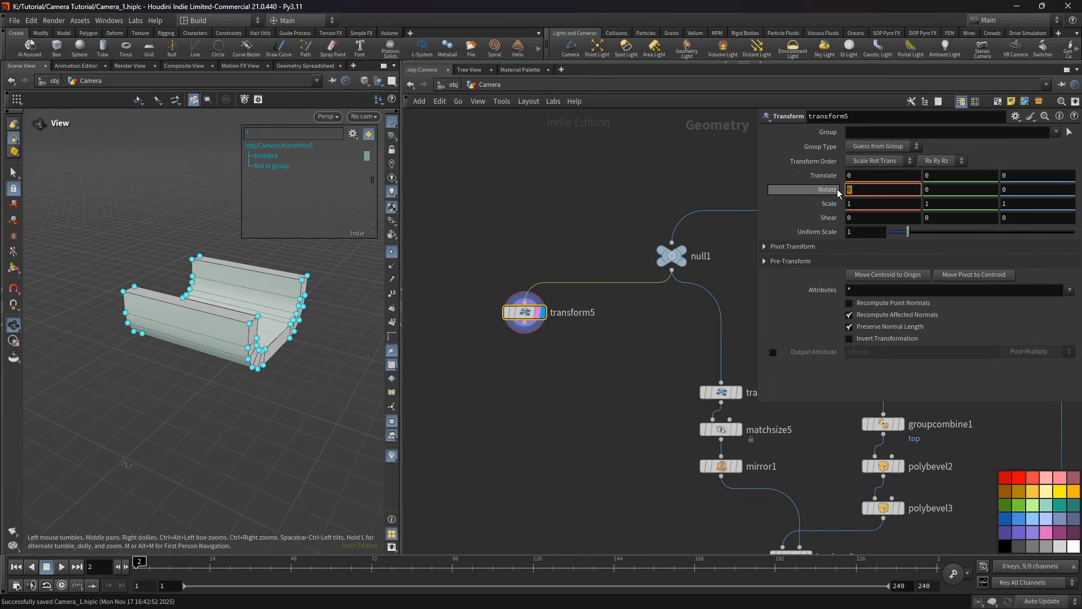
type("90")
key("Return")
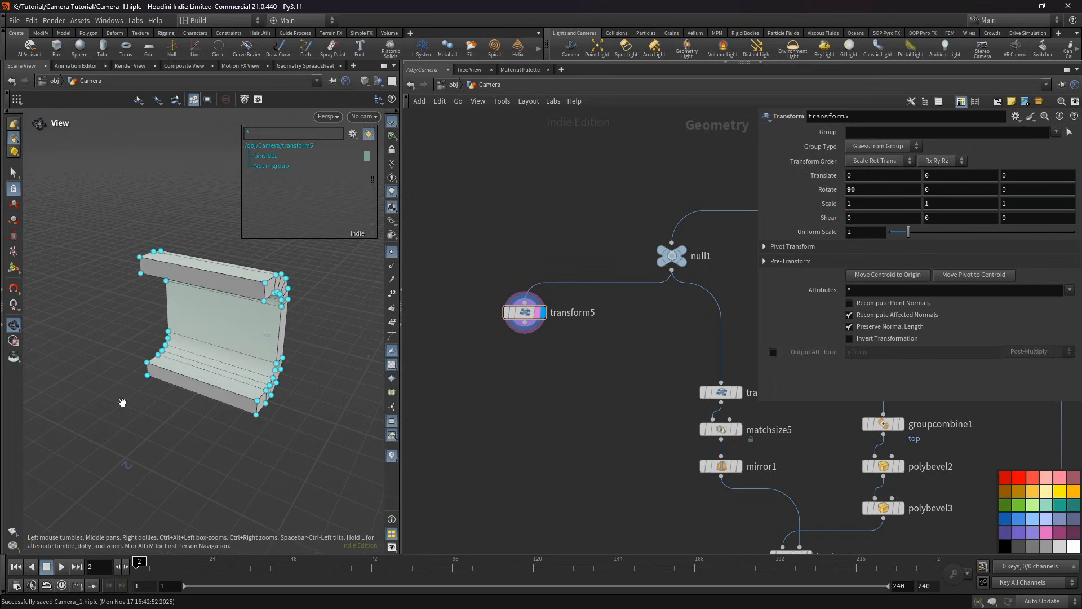
left_click_drag(160, 388, 180, 384)
middle_click_drag(536, 335, 532, 325)
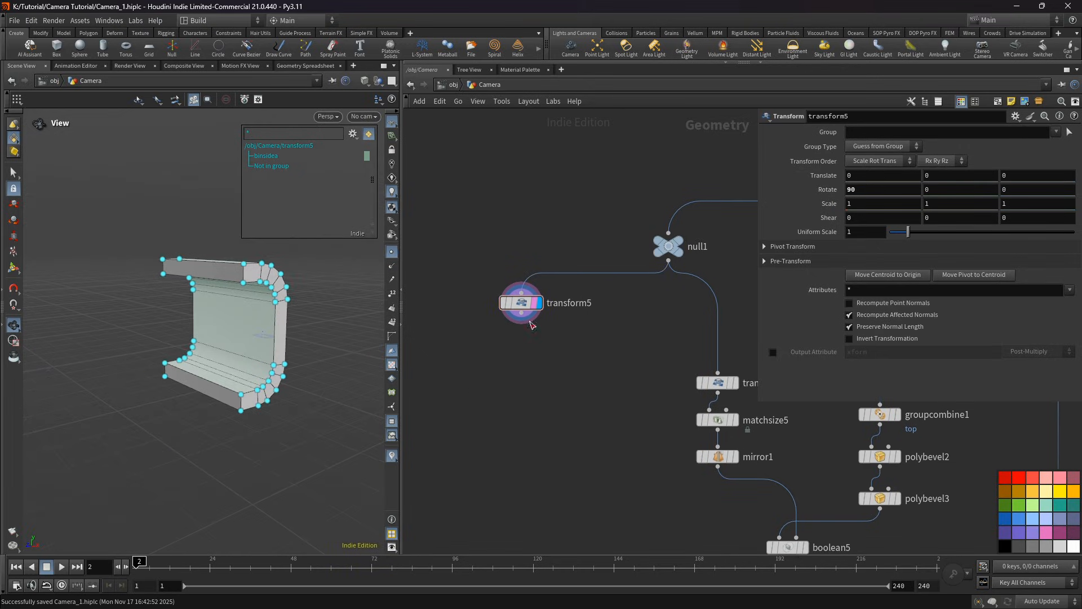
Step: Add a Match Size node below transform5, wiring transform5 into its first input and null1 into its second
left_click_drag(529, 316, 512, 310)
right_click(511, 310)
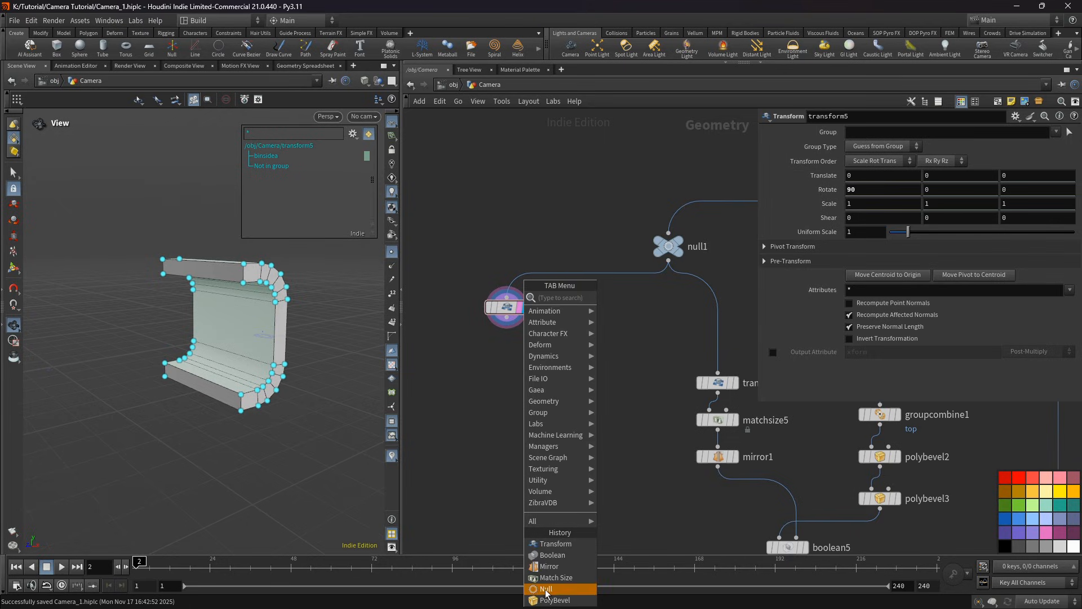
left_click(548, 481)
left_click(540, 394)
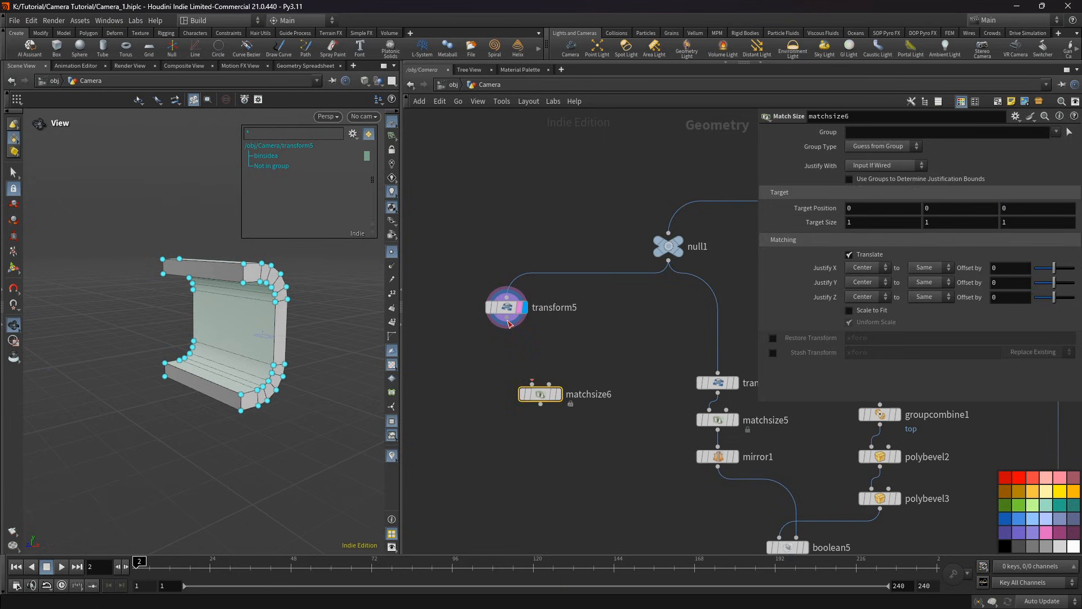
left_click_drag(508, 323, 669, 263)
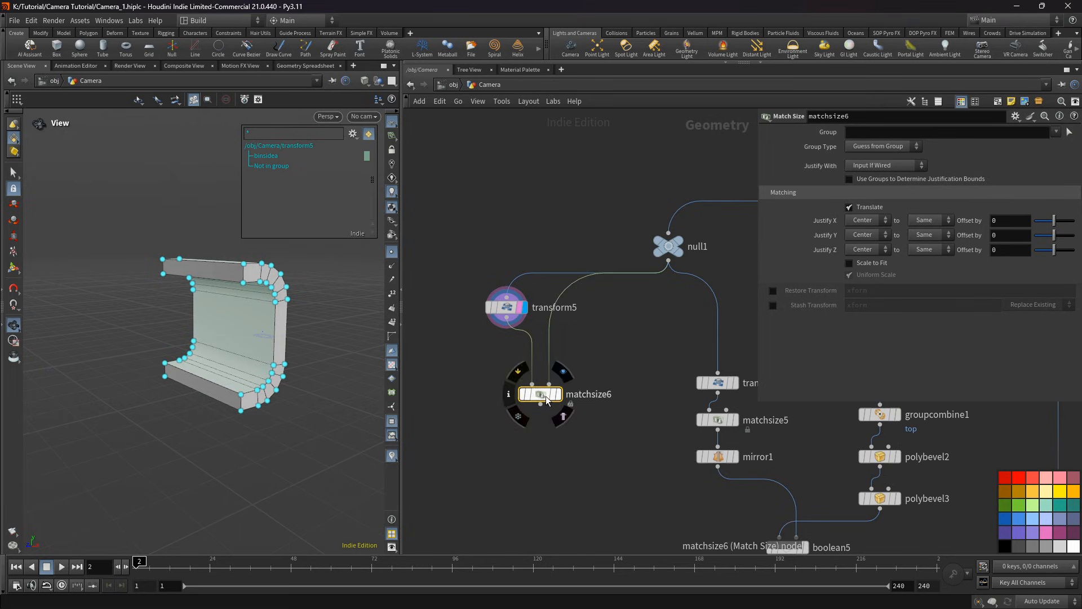
Step: Position matchsize6 just below transform5 and display its result
left_click_drag(545, 397, 589, 376)
scroll(598, 372, "up", 3)
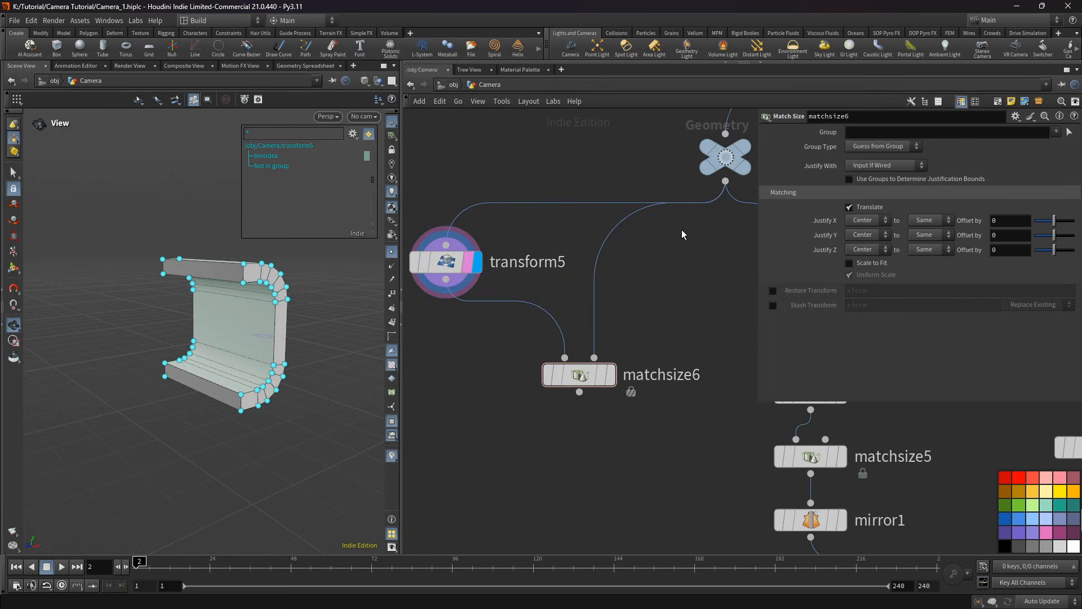
middle_click_drag(657, 268, 638, 302)
scroll(607, 319, "down", 2)
left_click_drag(576, 374, 541, 363)
left_click(563, 364)
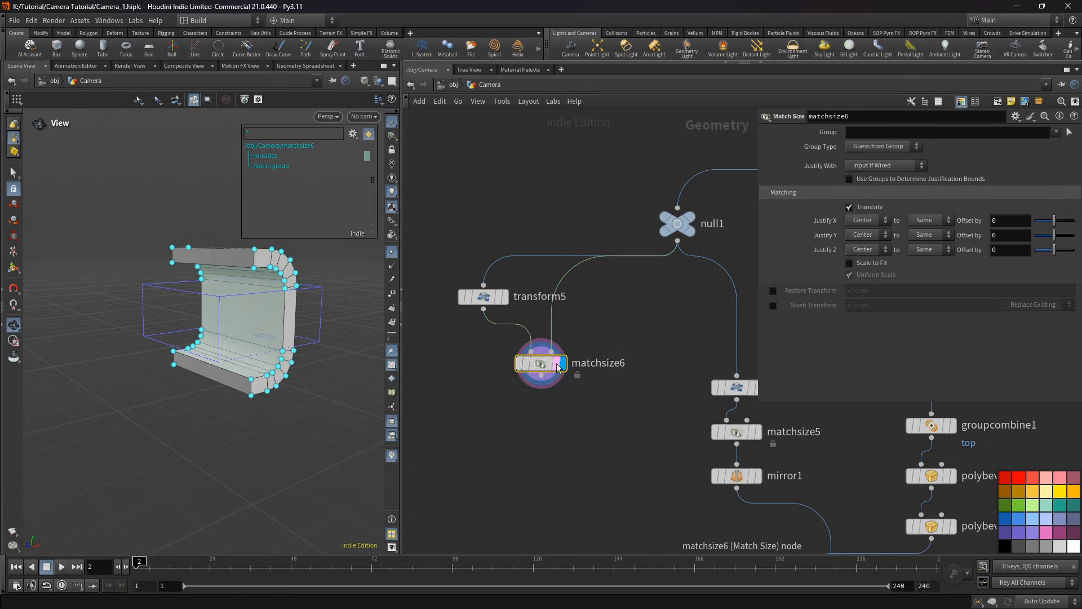
Step: Set both the Y and Z justification of matchsize6 to Min
left_click(865, 235)
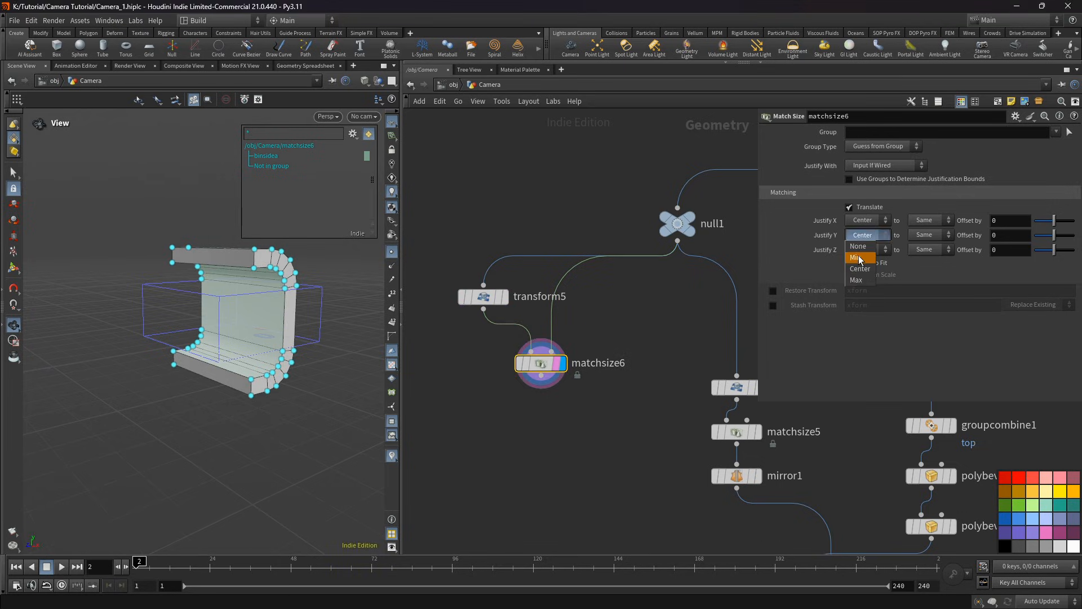
left_click(857, 257)
left_click(866, 250)
left_click(856, 272)
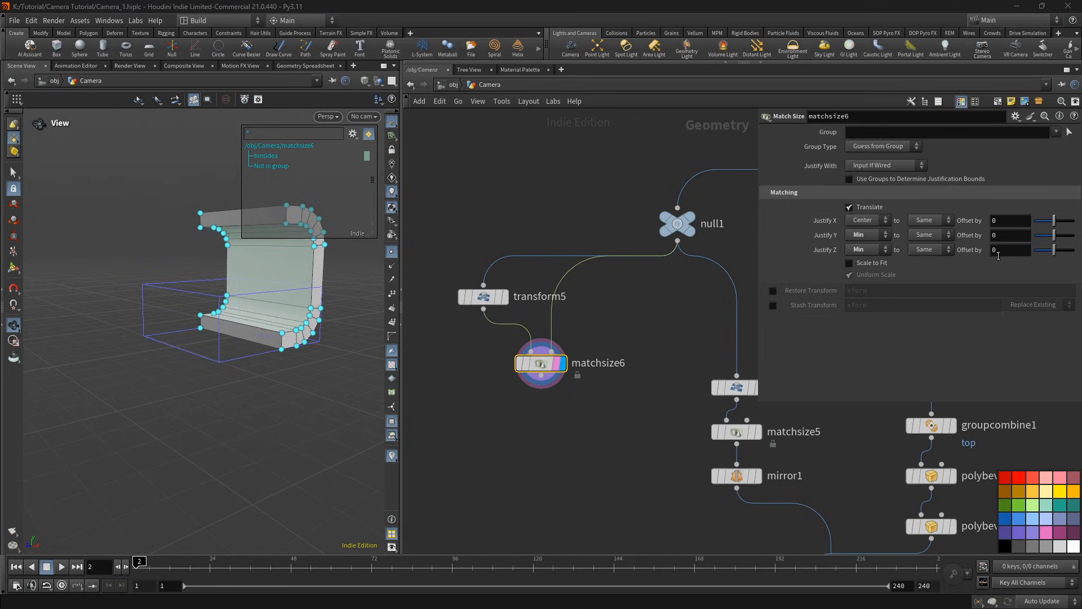
Step: Offset matchsize6 by -0.05 in both Y and Z
left_click(1003, 239)
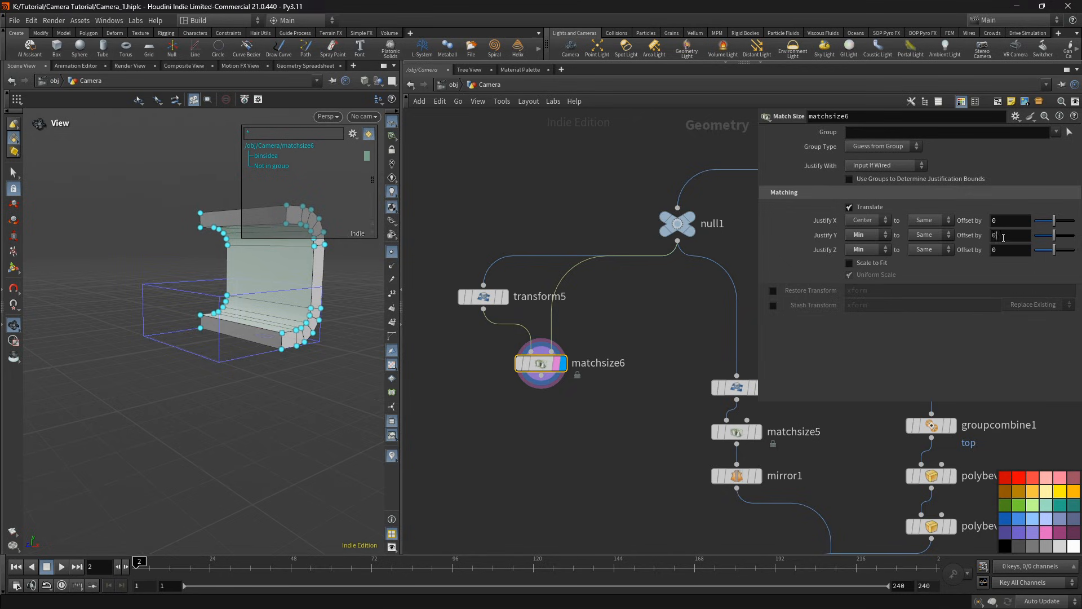
type("-0.05")
key("Return")
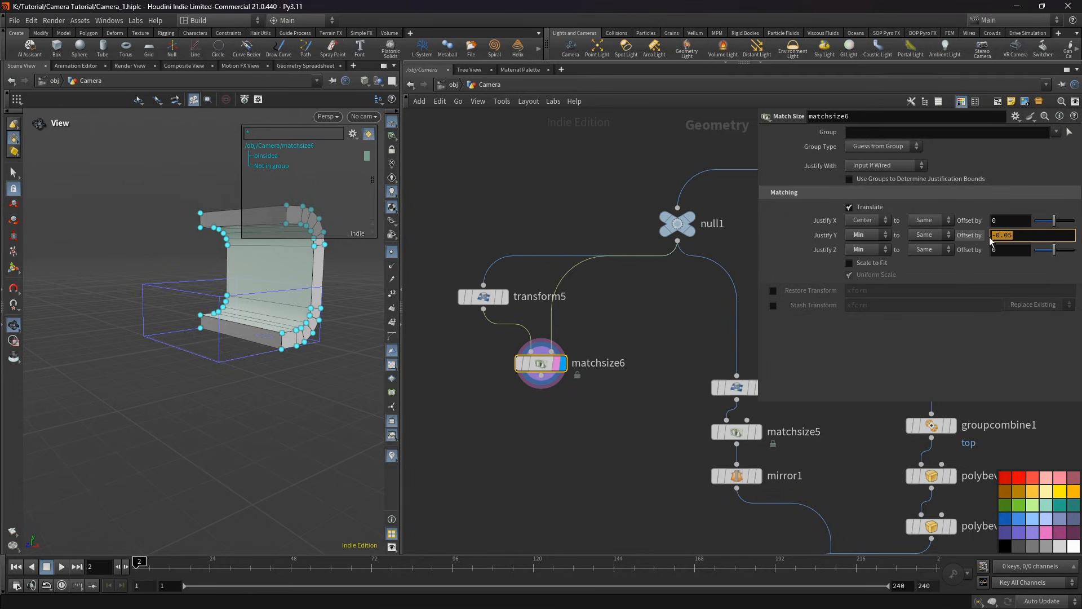
left_click(1005, 250)
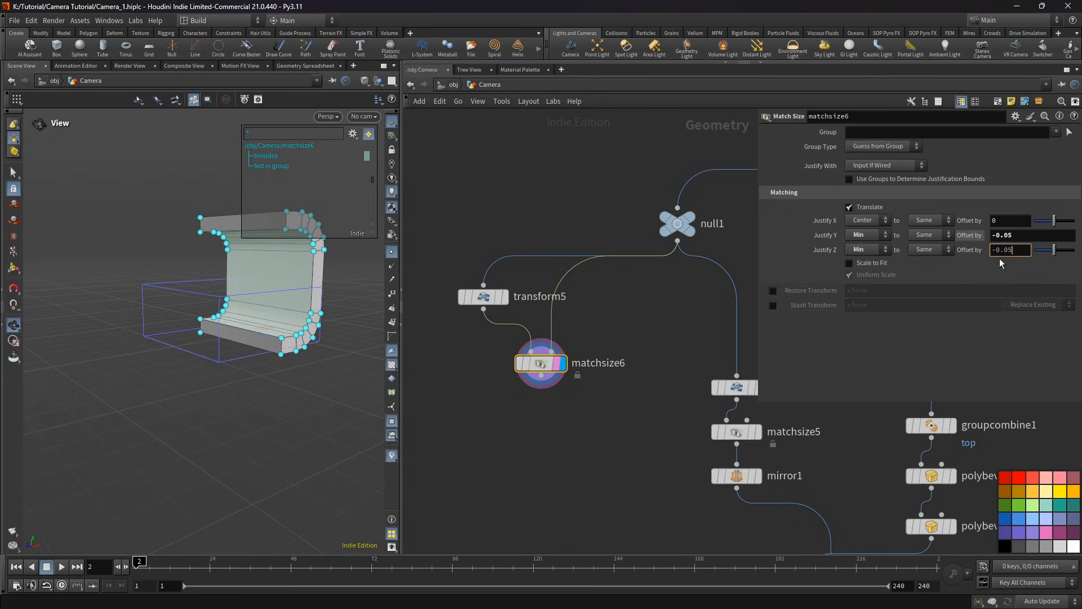
key("Return")
Step: Add a Transform node directly below matchsize6, display its result, and save the scene
middle_click_drag(559, 376, 565, 370)
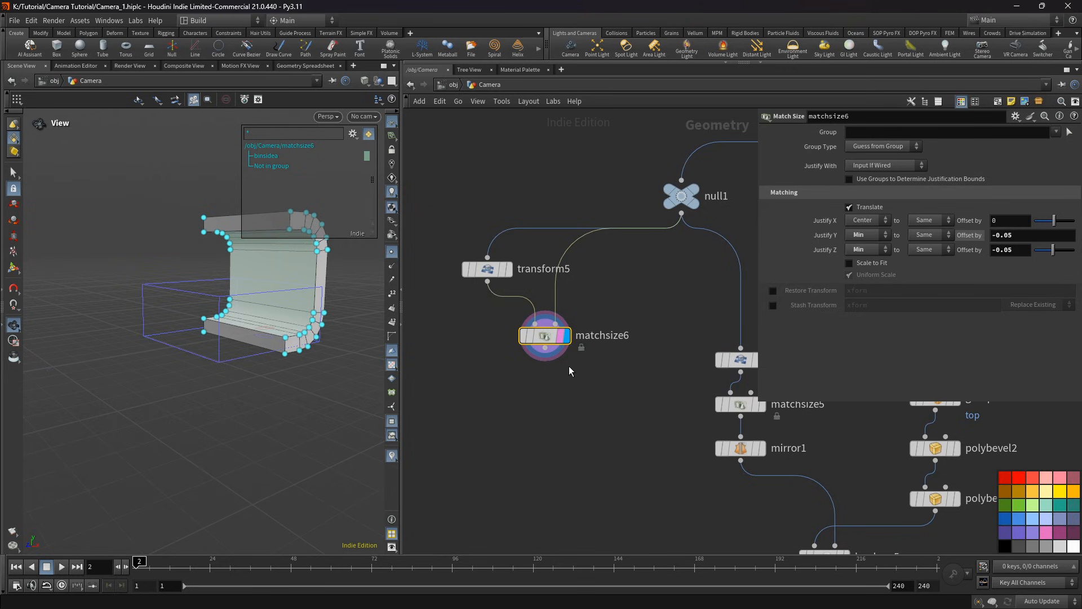
key("Tab")
mouse_move(579, 379)
left_click(648, 379)
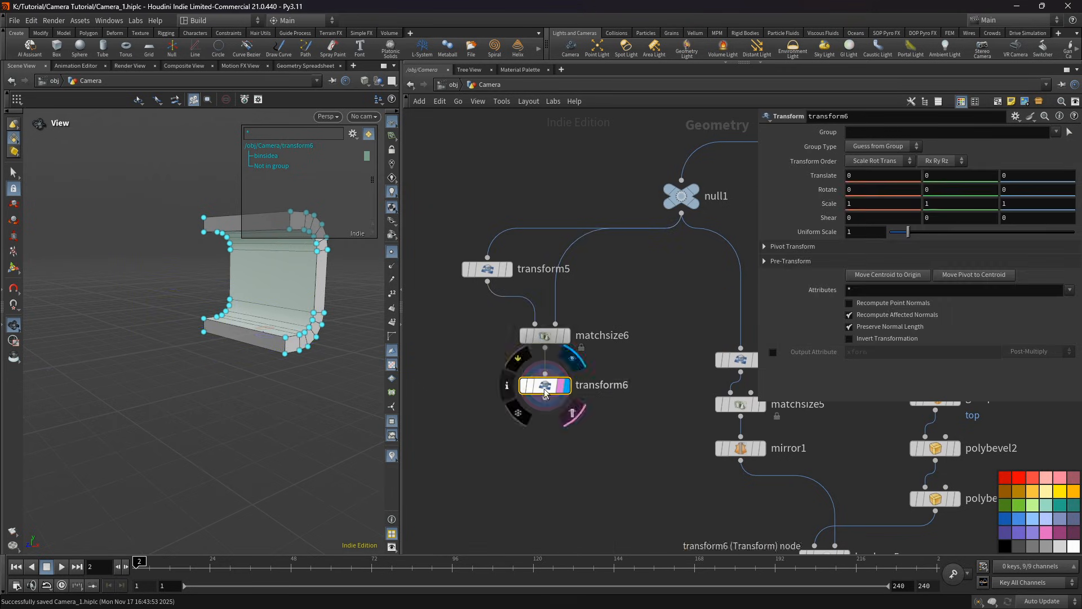
left_click(546, 393)
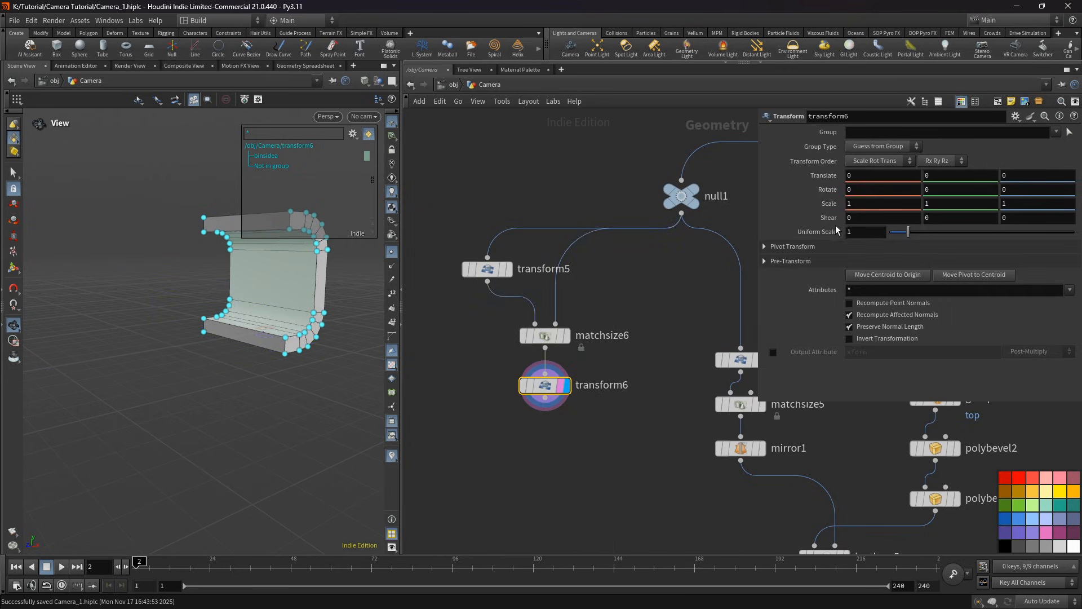
Step: Set transform6's X scale to 0.7 and compare the narrowed shape with matchsize6 shown as a template
left_click(848, 204)
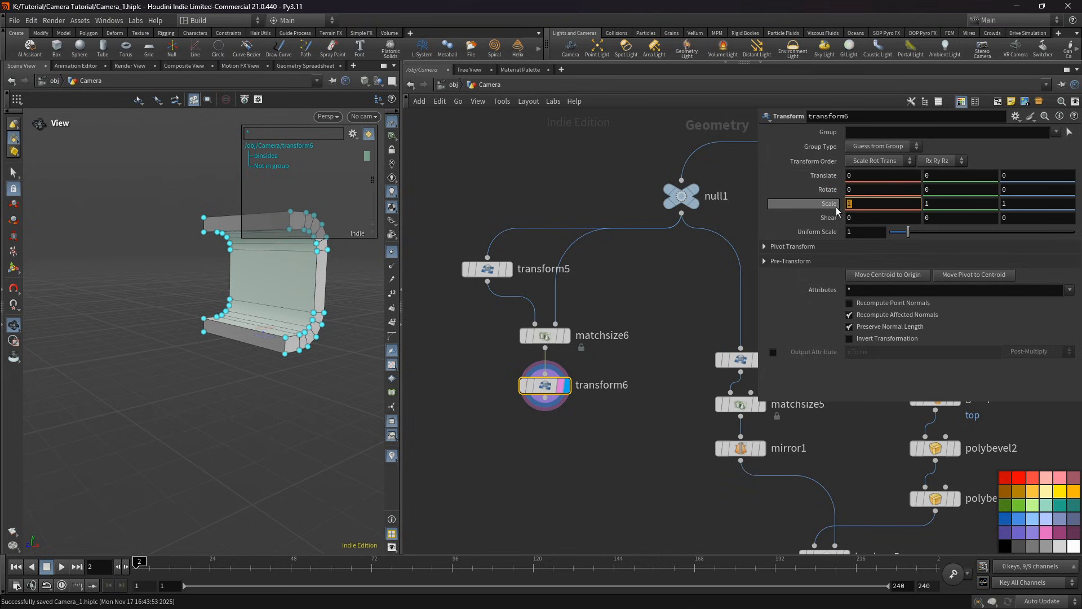
type("-")
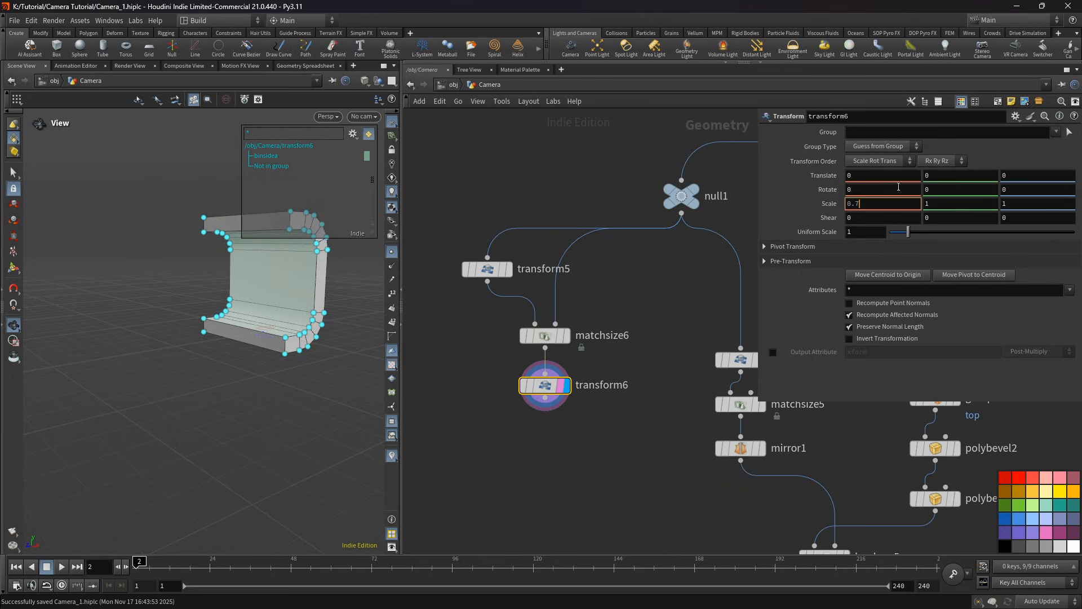
left_click_drag(293, 297, 285, 297)
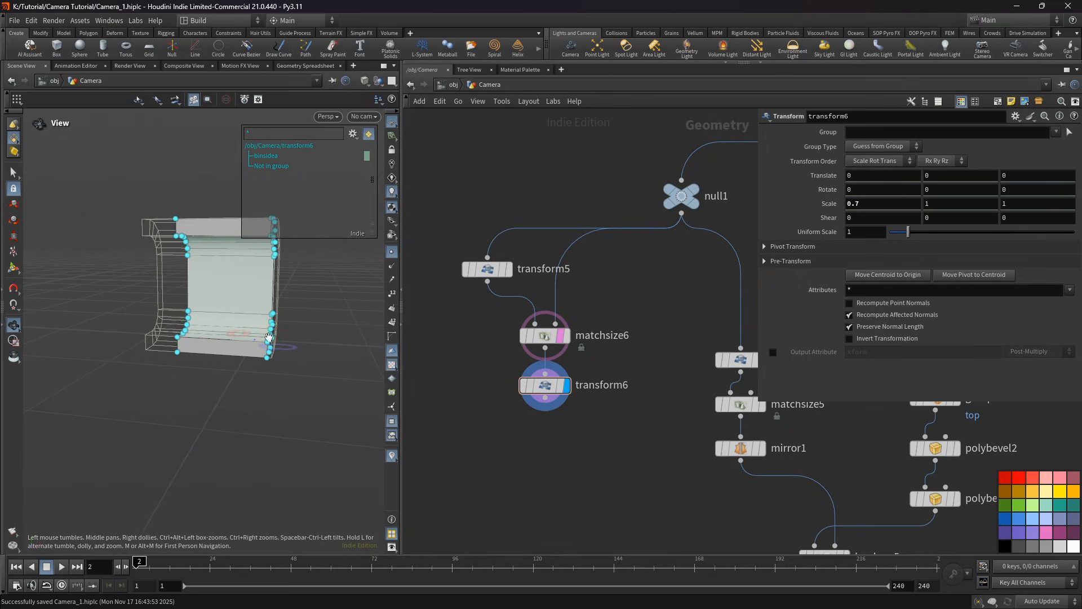
left_click_drag(269, 337, 209, 287)
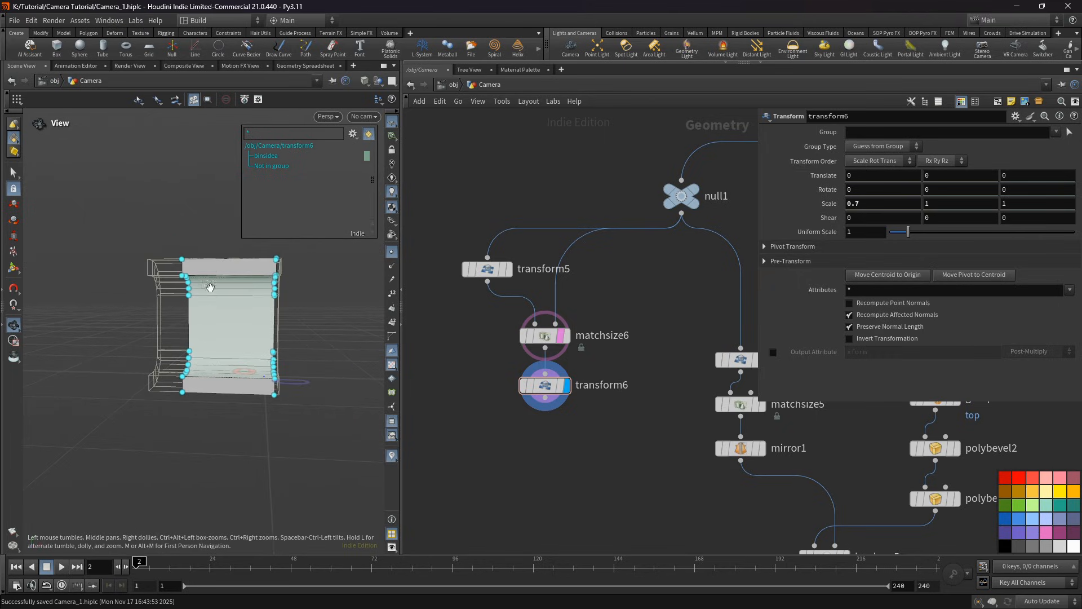
left_click_drag(228, 384, 216, 267)
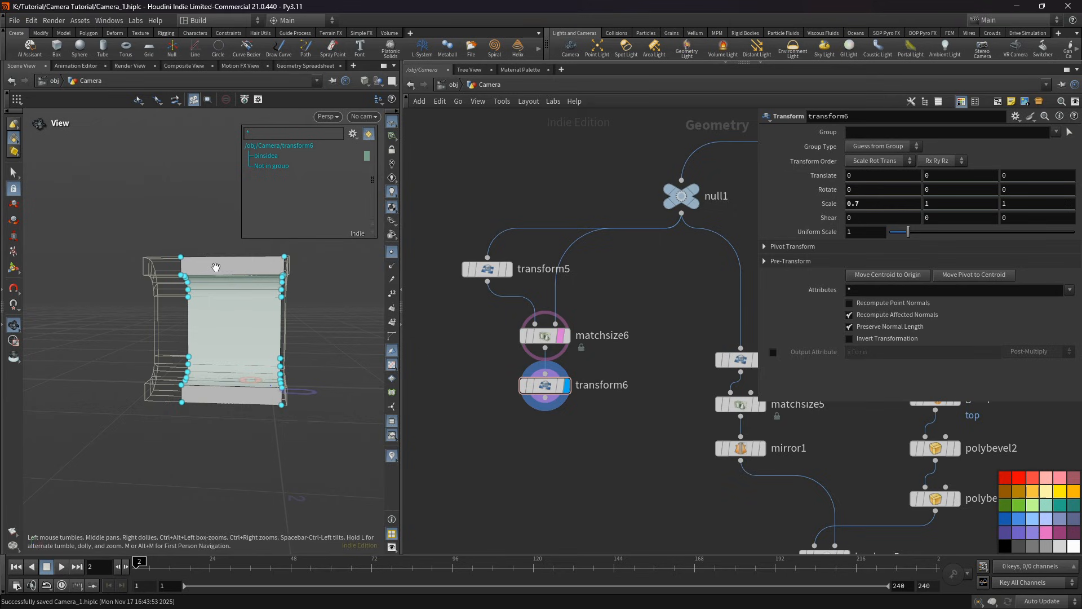
Step: Add a Match Size node below transform6, wire null1 into its second input, and display its result
middle_click_drag(574, 439, 553, 388)
key("Tab")
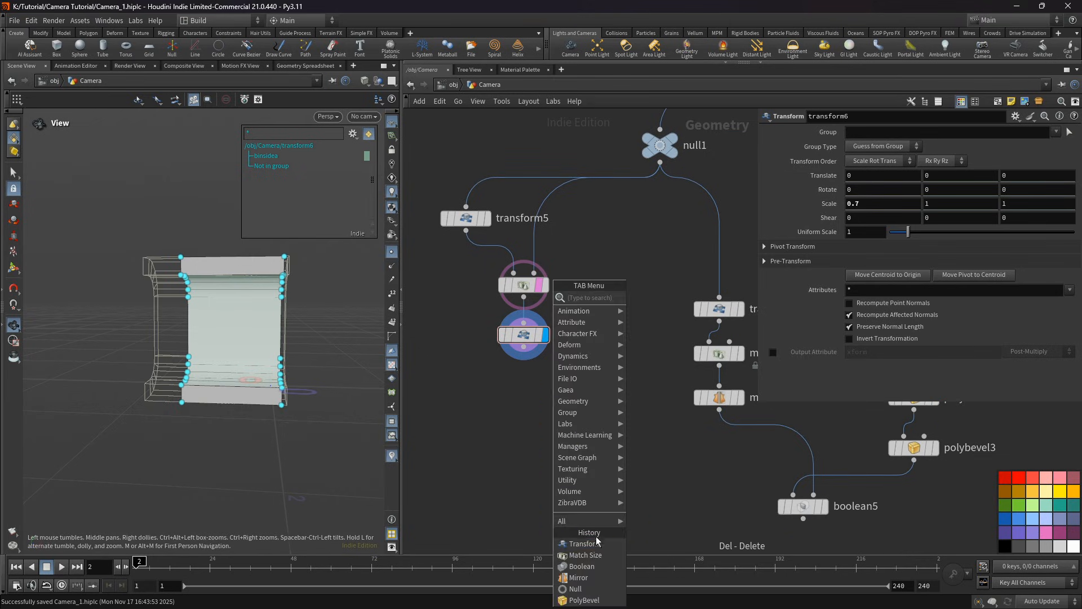
left_click(595, 552)
left_click(560, 393)
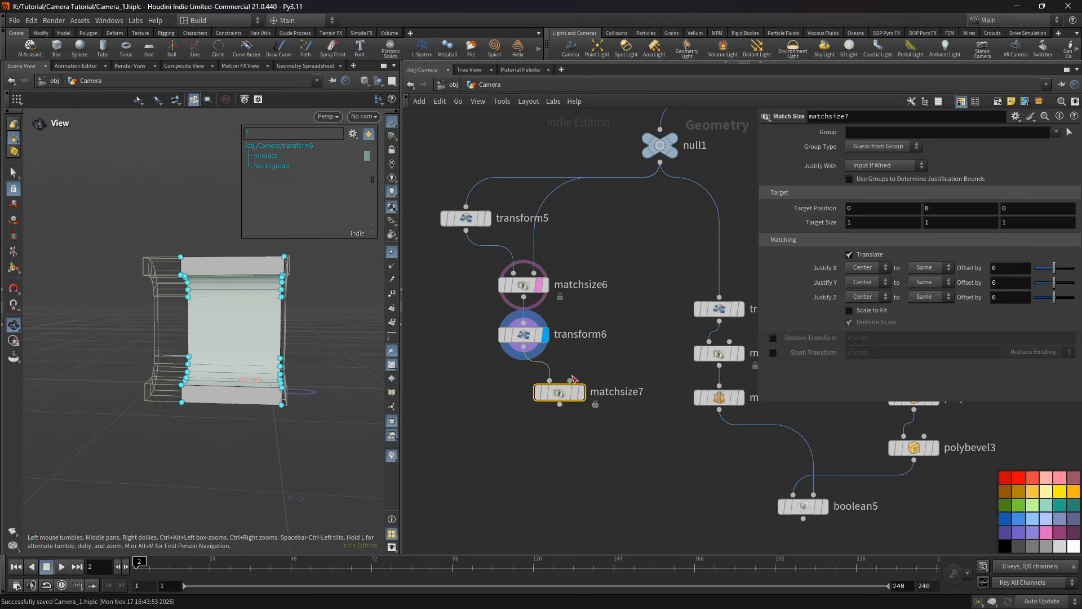
left_click_drag(570, 381, 671, 199)
left_click(580, 392)
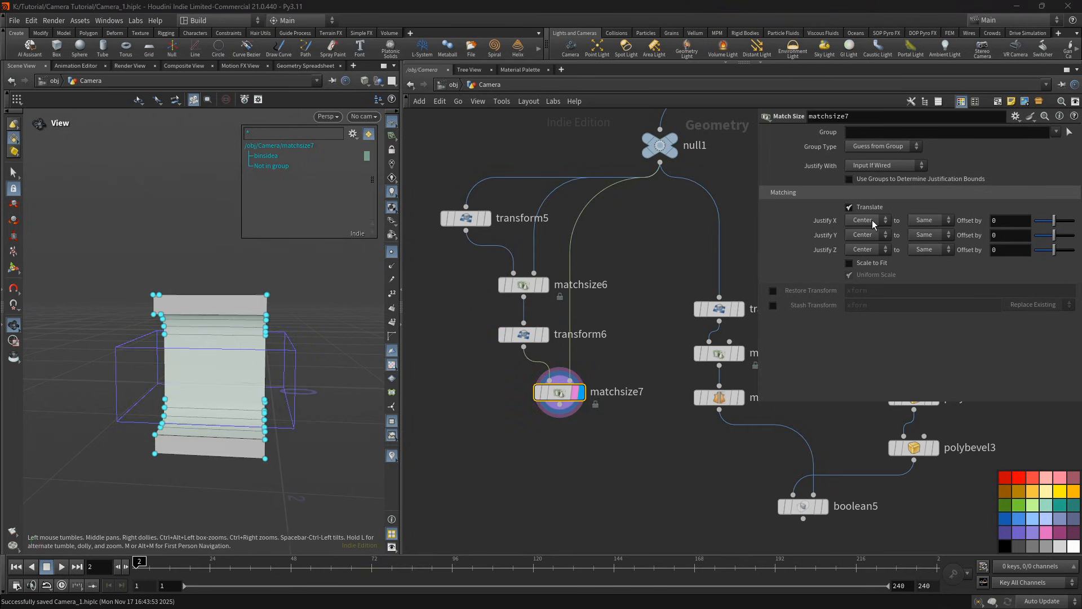
Step: Set matchsize7's Y and Z justification to None and template matchsize6 to compare the centring in X
left_click(873, 235)
left_click(865, 248)
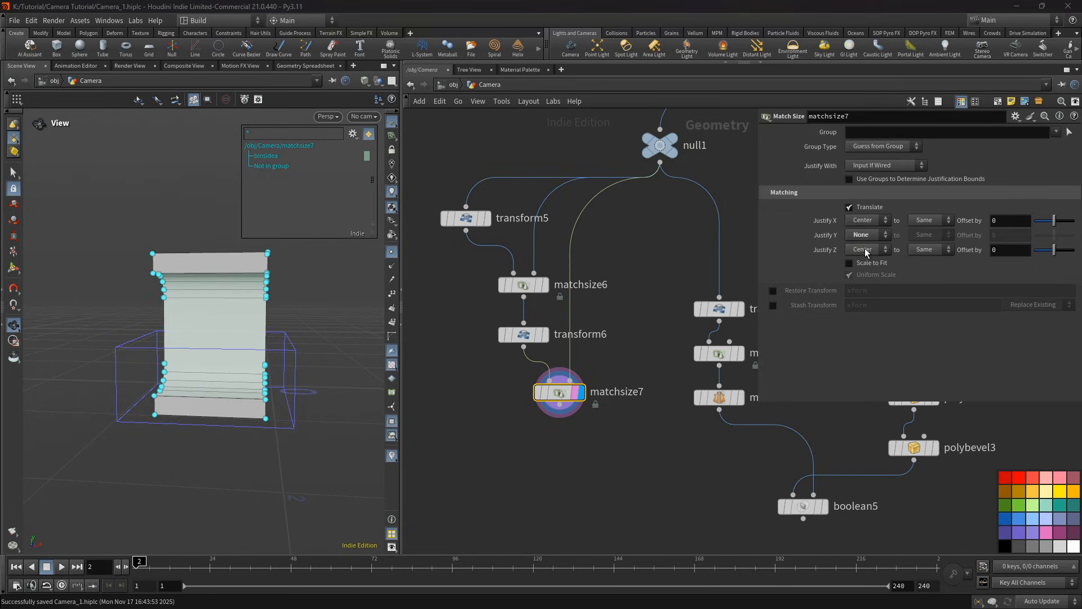
left_click(865, 248)
left_click(863, 263)
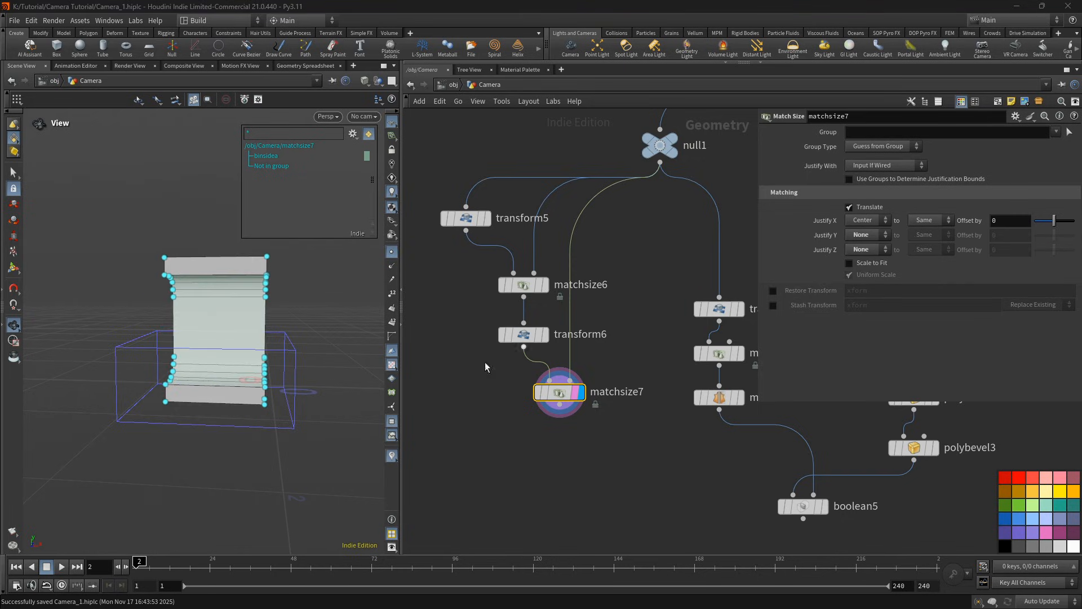
left_click(539, 286)
mouse_move(206, 340)
left_mouse_down()
mouse_move(209, 318)
mouse_move(222, 334)
left_mouse_up()
Step: Add a Mirror node below matchsize7 and display its result
middle_click_drag(571, 427, 571, 400)
key("Tab")
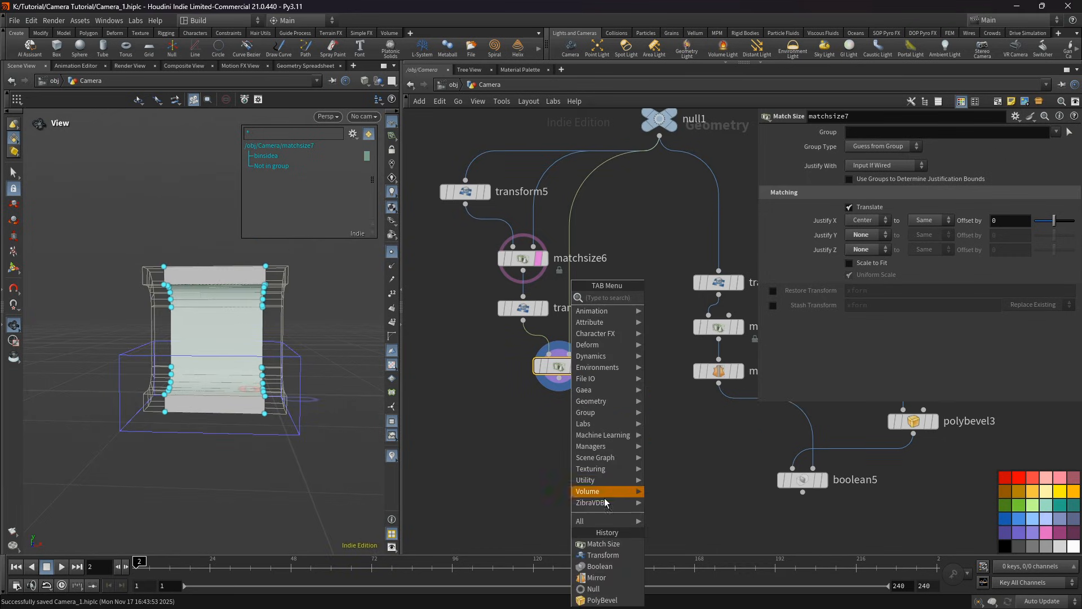
left_click(601, 579)
left_click(568, 424)
left_click_drag(254, 343, 212, 330)
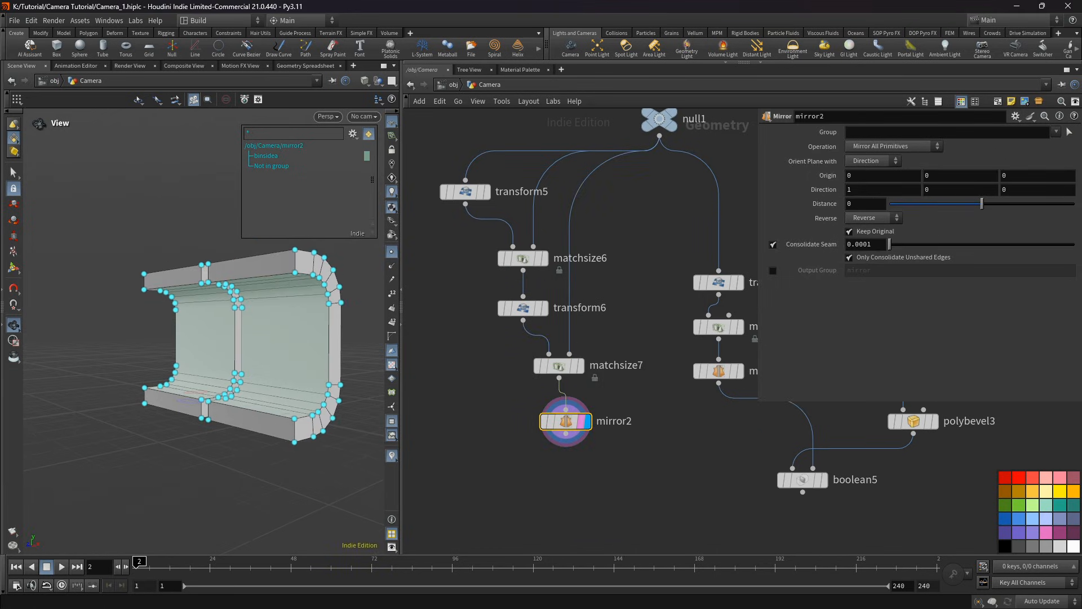
Step: Set mirror2's direction to 0, 0, 1 and align the node under matchsize7
left_click(1002, 191)
type("1")
left_click_drag(882, 192, 810, 191)
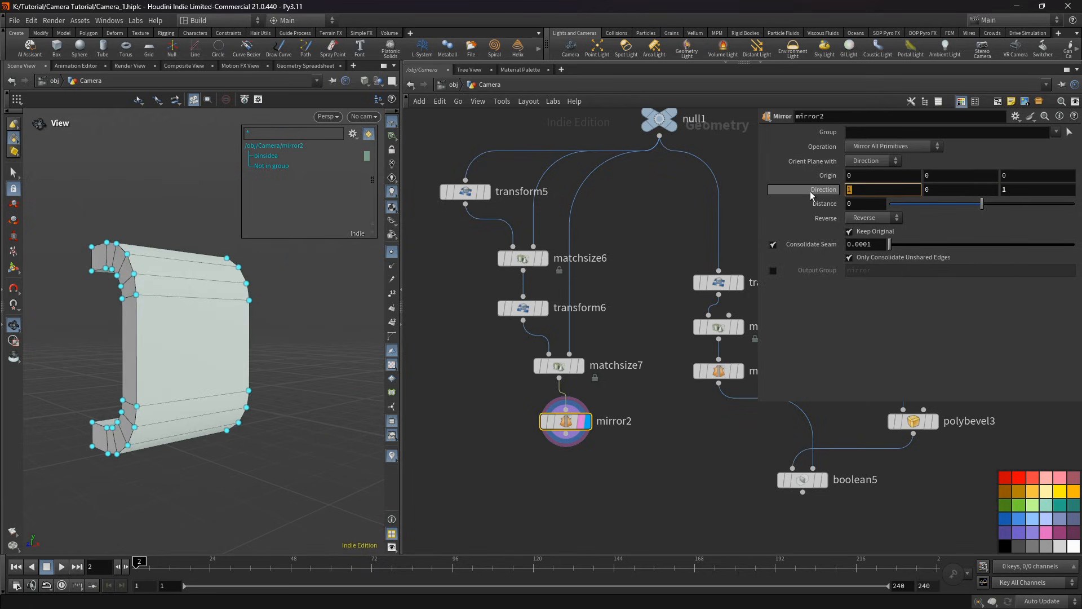
type("0")
key("Return")
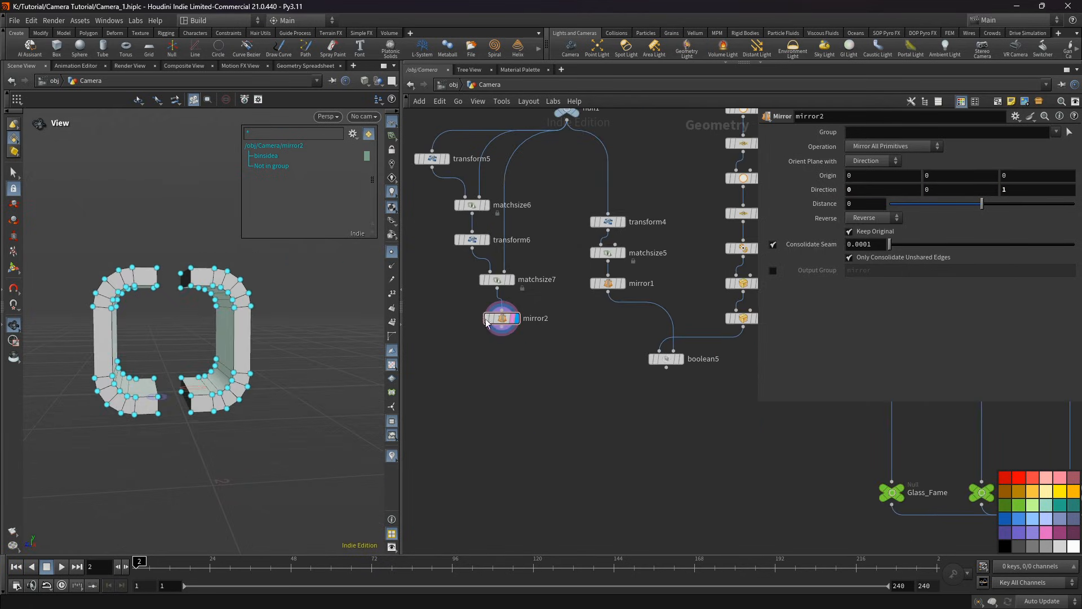
left_click_drag(488, 323, 483, 322)
Step: Add a Boolean subtract node with boolean5 in its first input and mirror2 in its second, and display it
key("Tab")
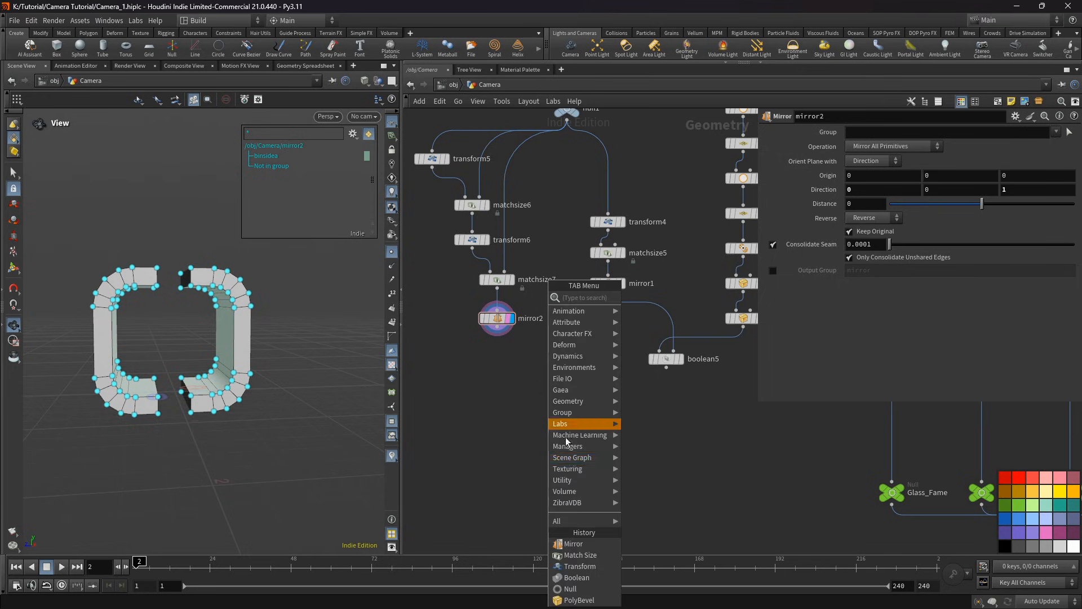
left_click(575, 577)
left_click(585, 422)
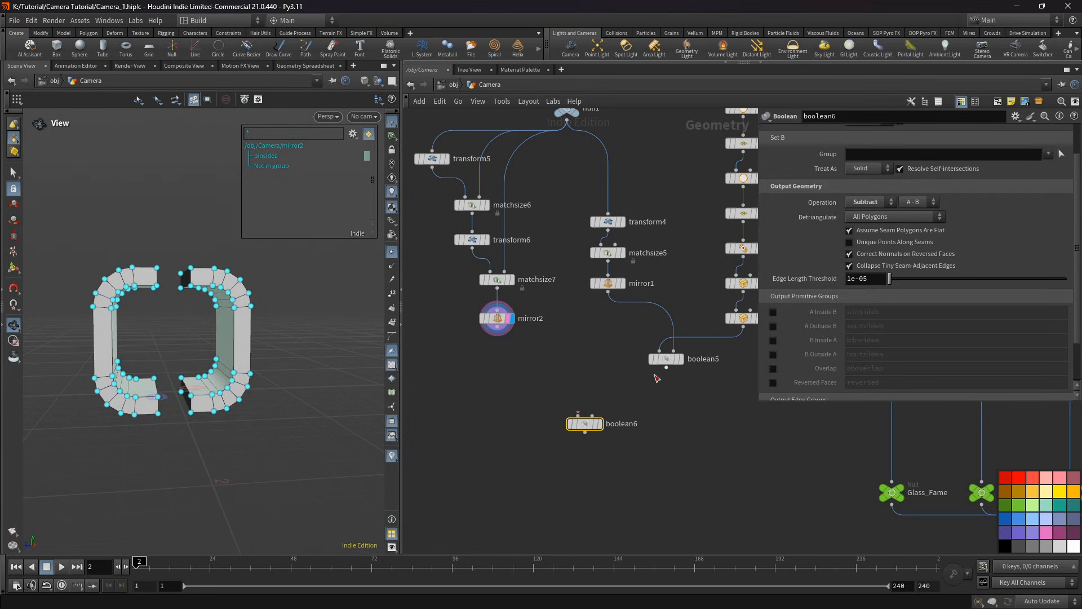
left_click_drag(667, 367, 576, 407)
left_click_drag(497, 327, 603, 412)
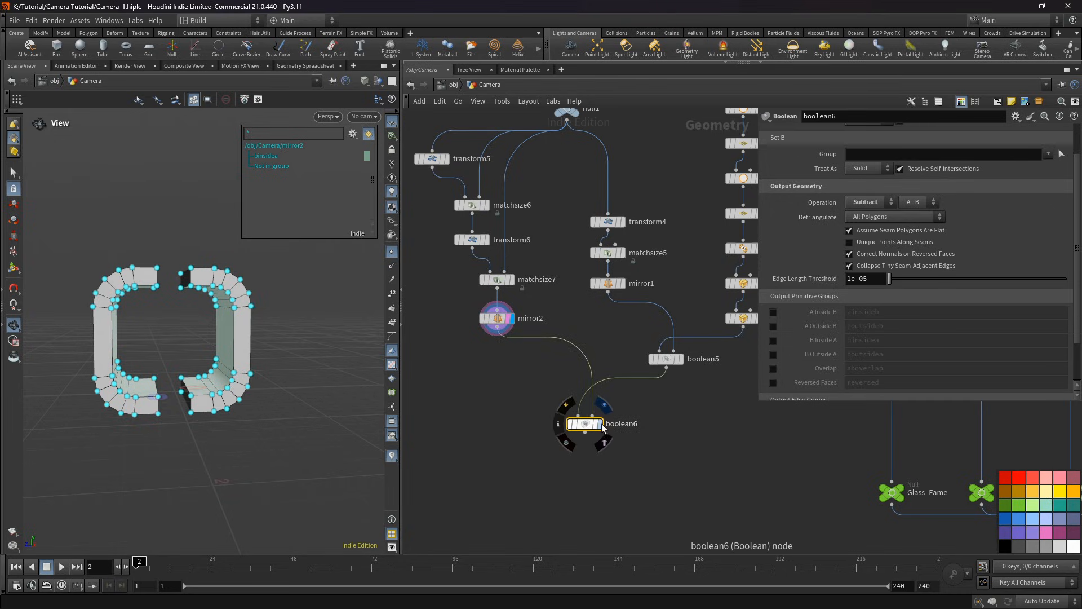
left_click(602, 427)
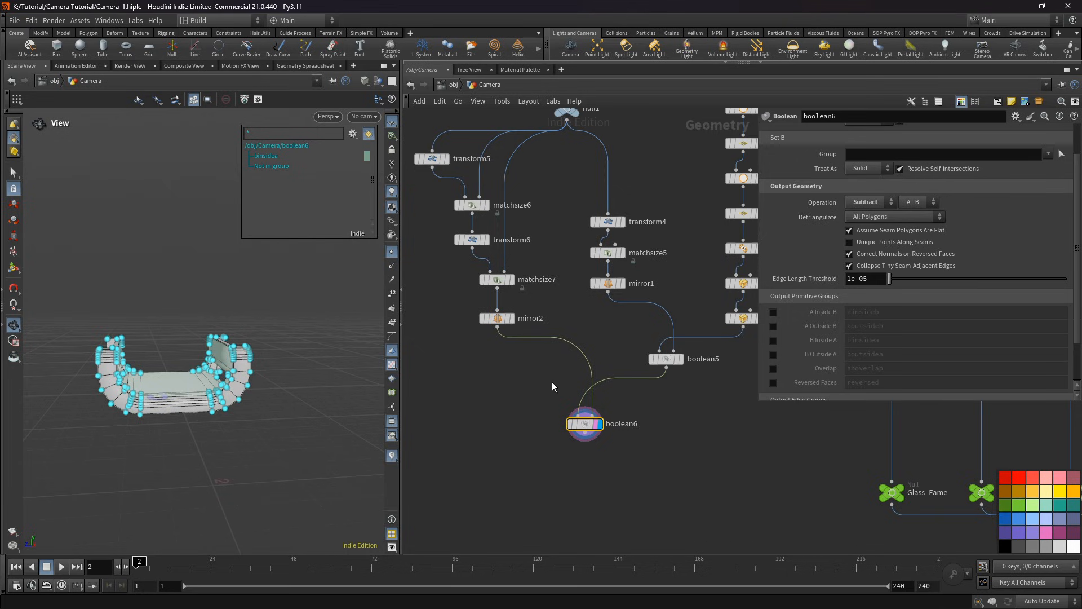
Step: Check the cut part from several angles, then tidy the network by moving the mirrored-copy branches and boolean6 closer to the main chain
scroll(232, 365, "up", 5)
left_click_drag(232, 365, 244, 393)
scroll(313, 309, "down", 4)
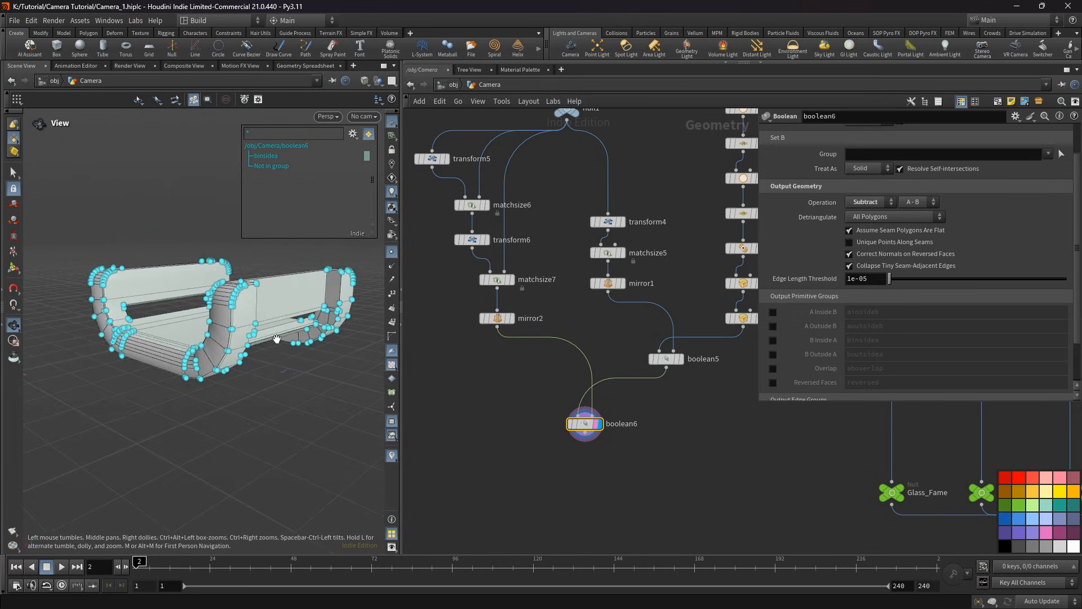
left_click_drag(312, 311, 282, 353)
scroll(434, 228, "down", 3)
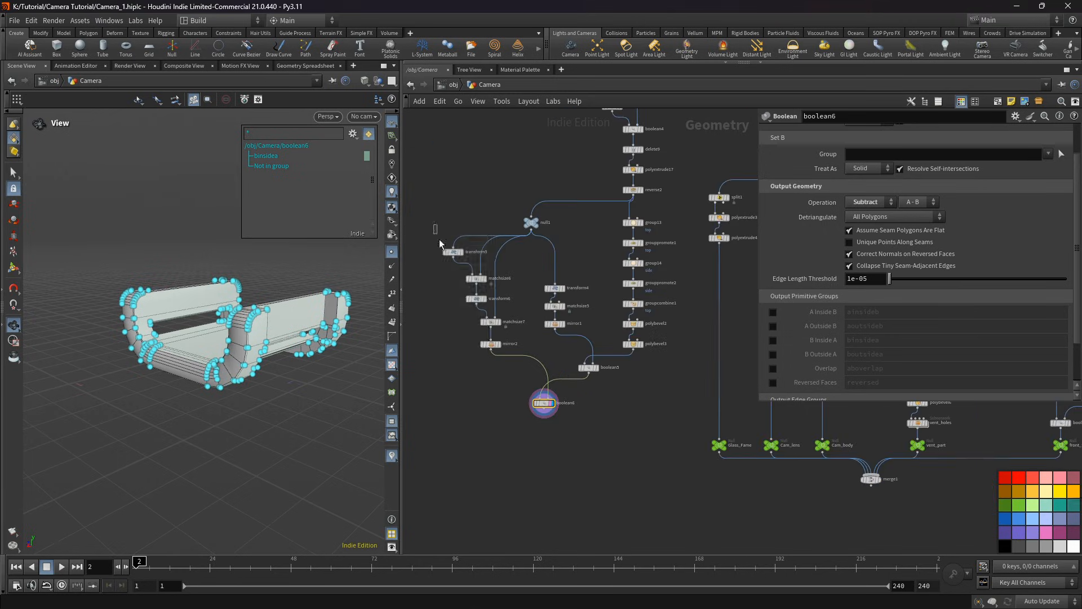
left_click_drag(434, 225, 527, 358)
scroll(549, 407, "up", 3)
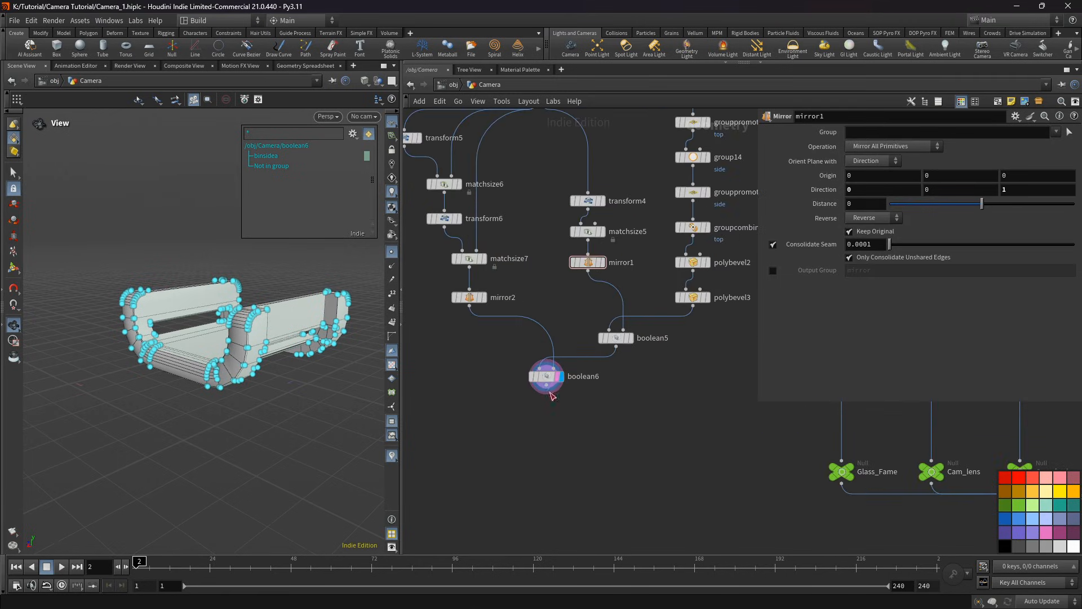
Step: Add a Null node below boolean6 and rename it cam_elenent
left_click(547, 386)
left_click(543, 401)
left_click(559, 582)
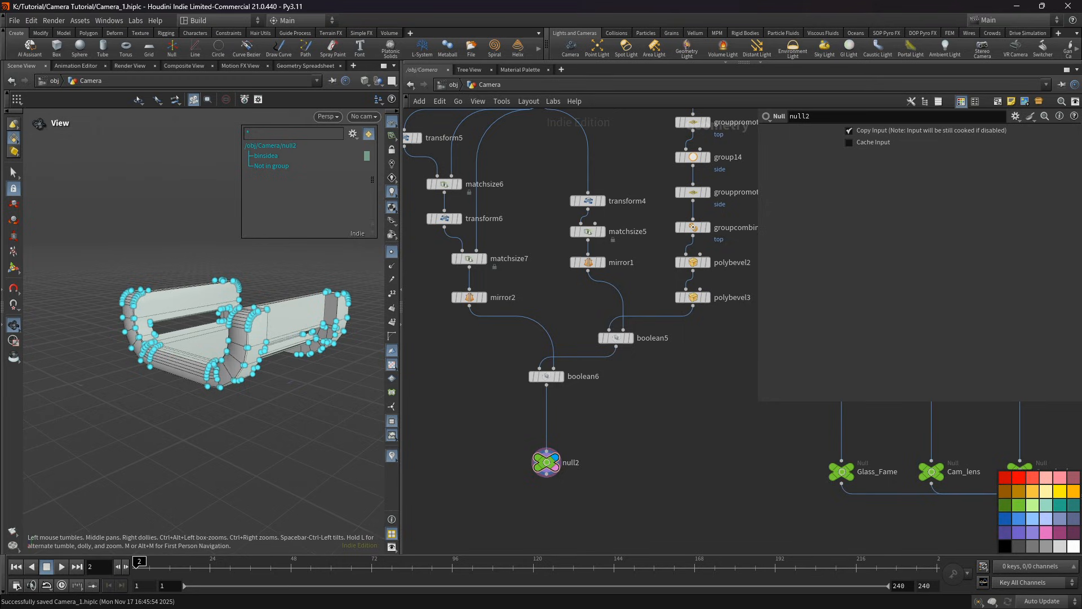
scroll(569, 468, "up", 2)
double_click(571, 463)
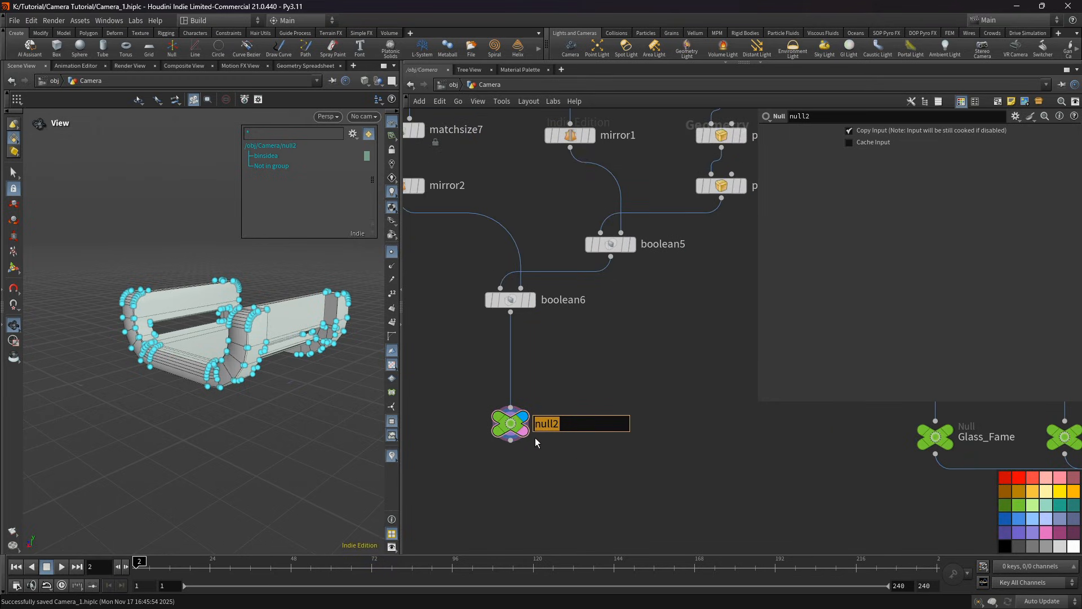
type("cam_elenent")
key("Return")
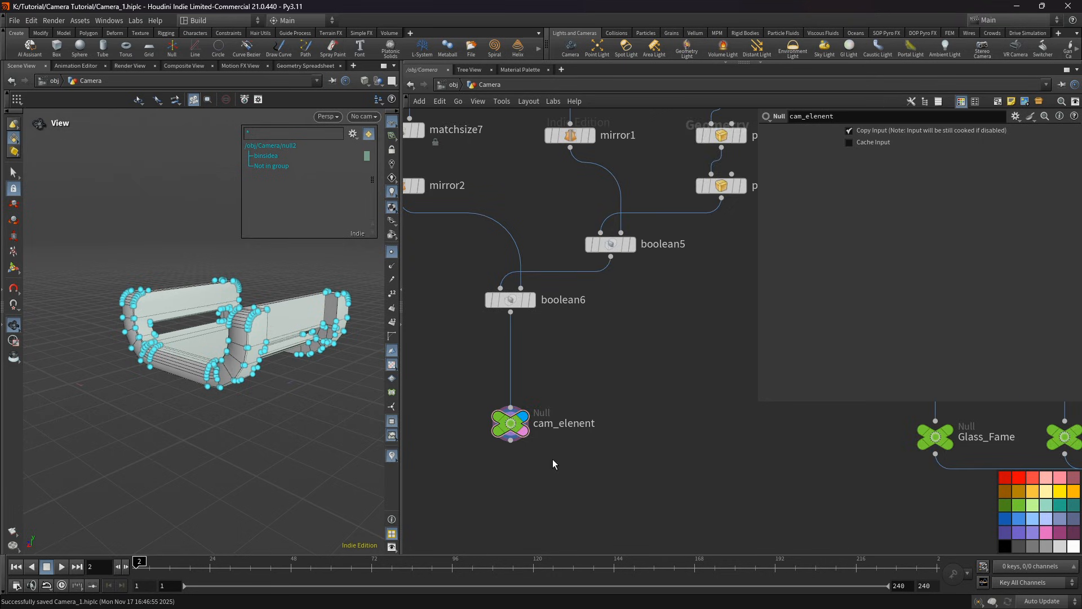
Step: Move merge1 closer to cam_elenent, wire cam_elenent into it, and display the merged camera
scroll(598, 448, "down", 2)
scroll(587, 398, "down", 4)
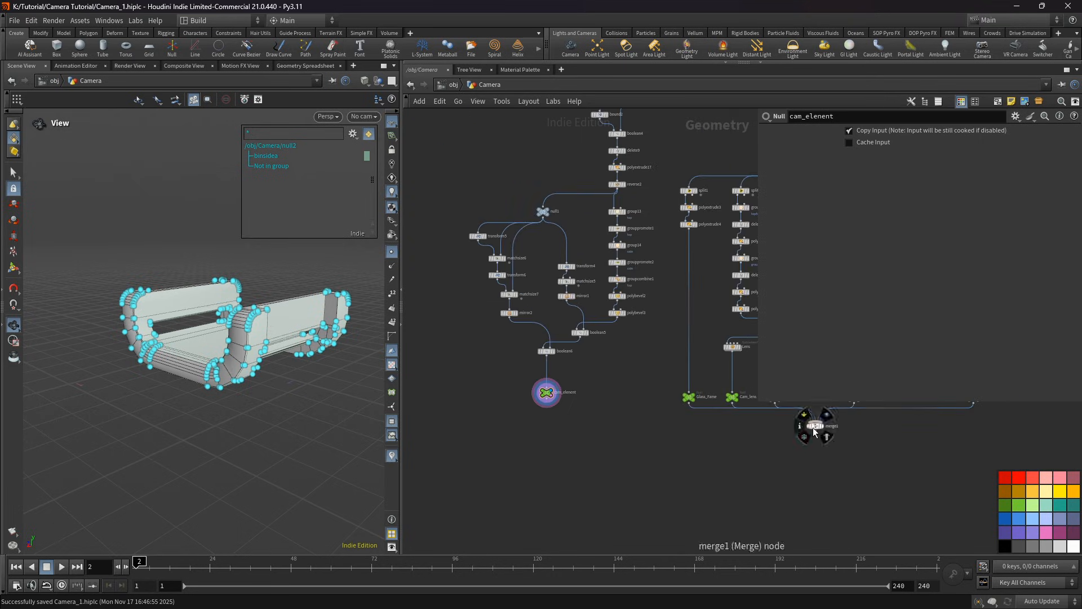
left_click_drag(815, 425, 599, 432)
scroll(542, 402, "up", 3)
left_click_drag(550, 394, 648, 442)
left_click(655, 448)
Step: Set the Distance of polybevel1, near the start of the main body chain, to 0.2
scroll(637, 306, "down", 4)
middle_click_drag(637, 307, 579, 419)
middle_click_drag(655, 203, 619, 235)
scroll(632, 223, "up", 3)
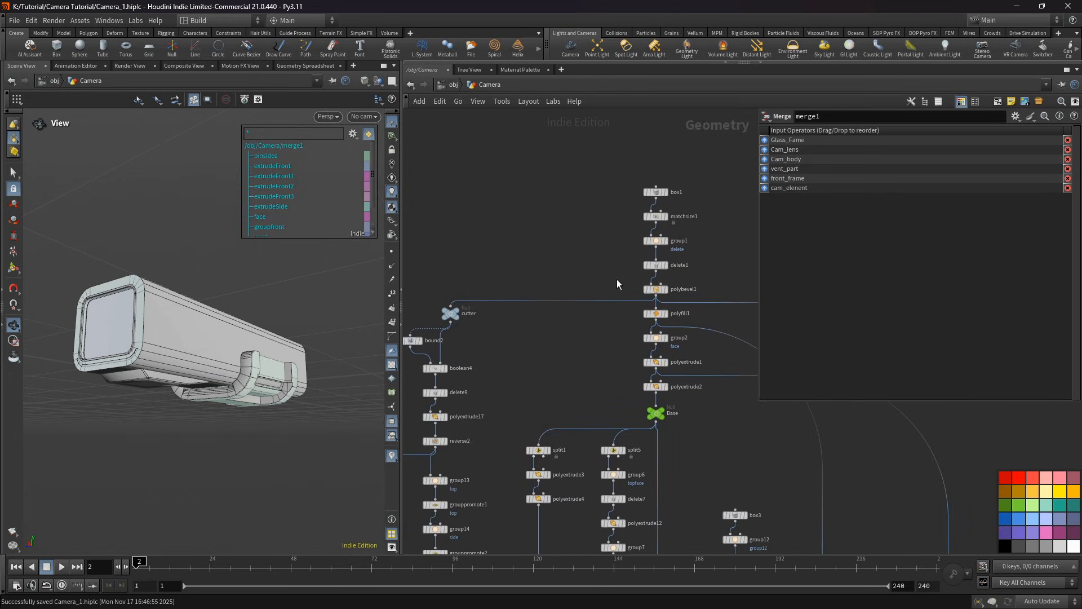
left_click(656, 289)
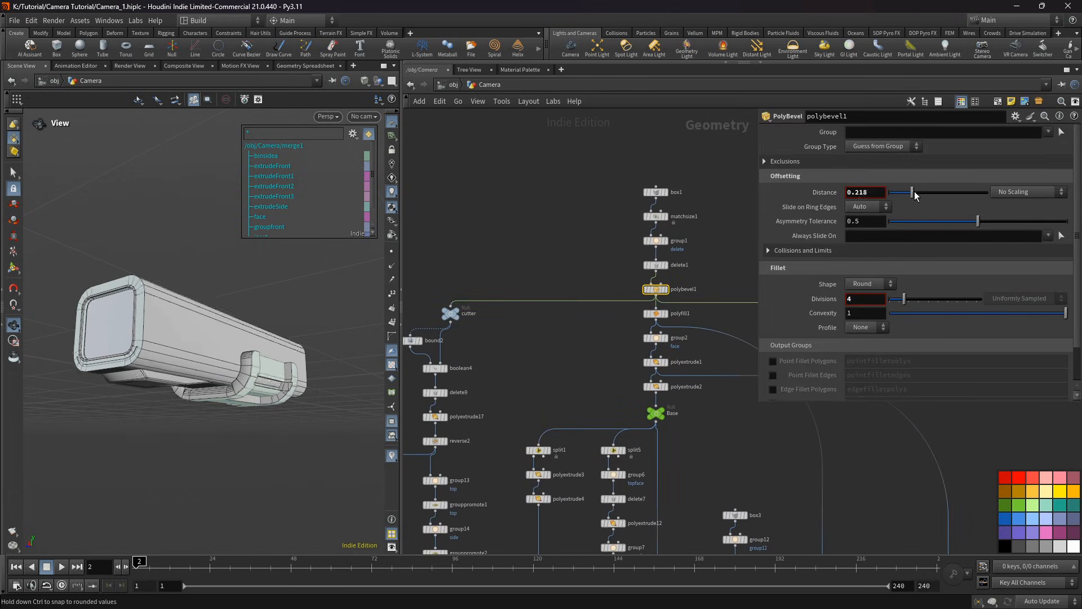
left_click_drag(915, 194, 909, 219)
Step: Display transform1 in the cam_casing branch and view the casing from the front side
scroll(569, 228, "down", 5)
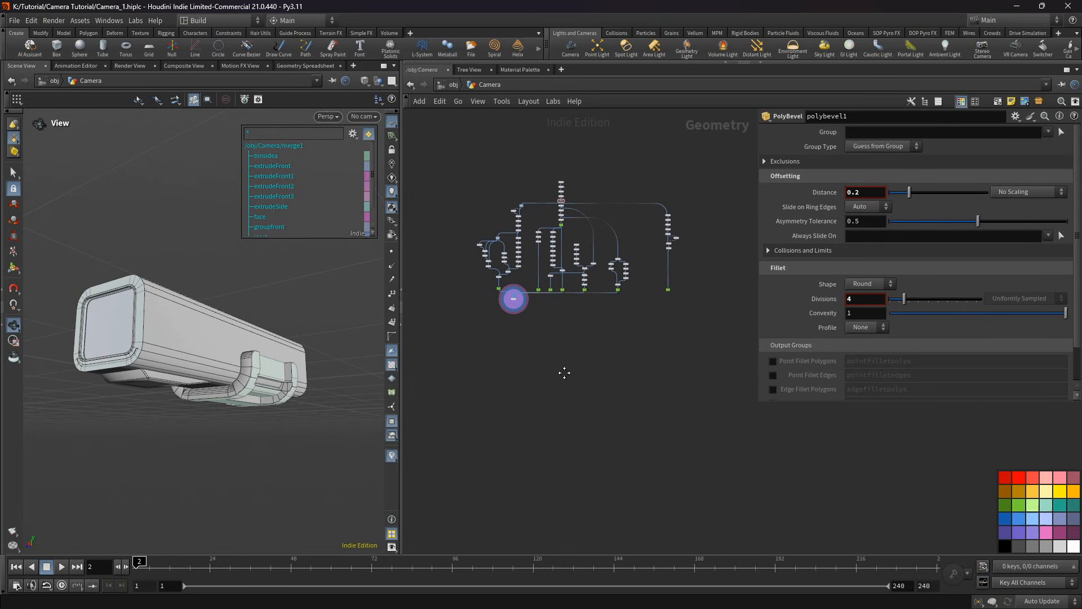
scroll(591, 329, "up", 1)
middle_click_drag(589, 329, 586, 348)
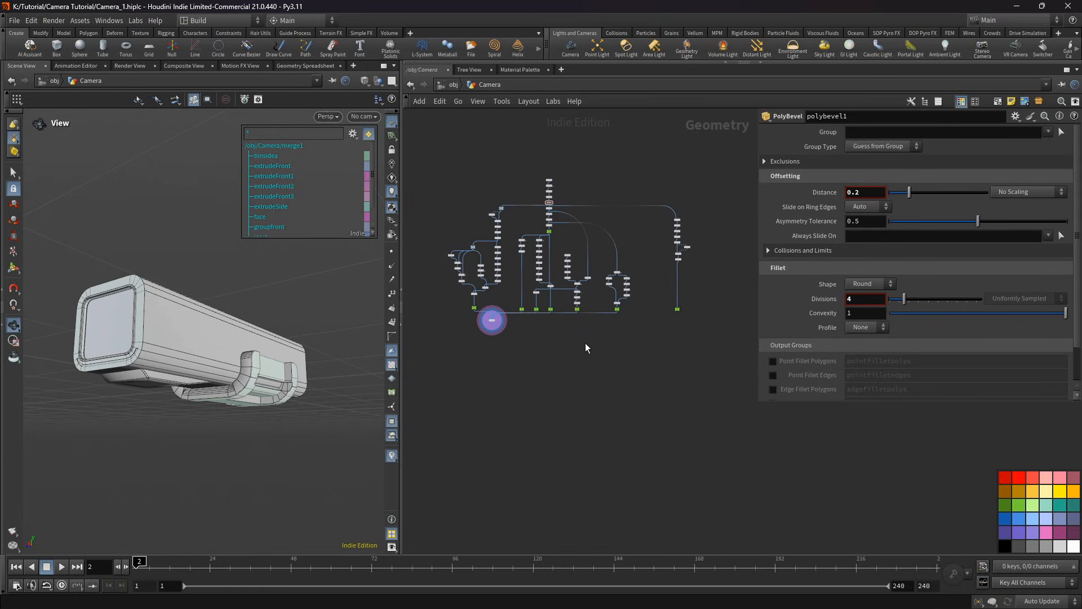
scroll(682, 282, "up", 6)
middle_click_drag(694, 281, 624, 352)
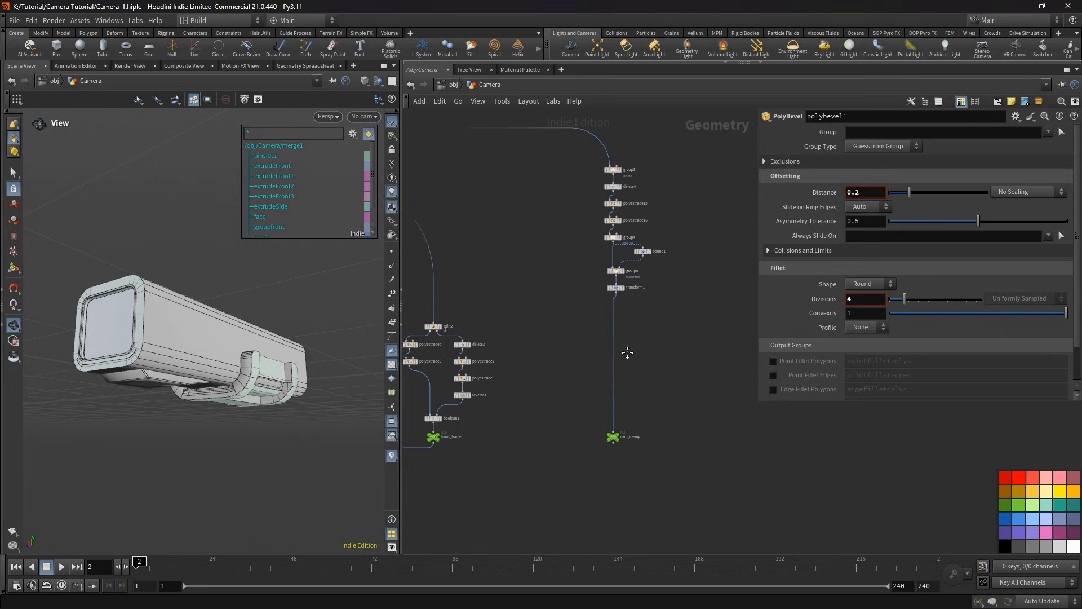
scroll(631, 415, "up", 1)
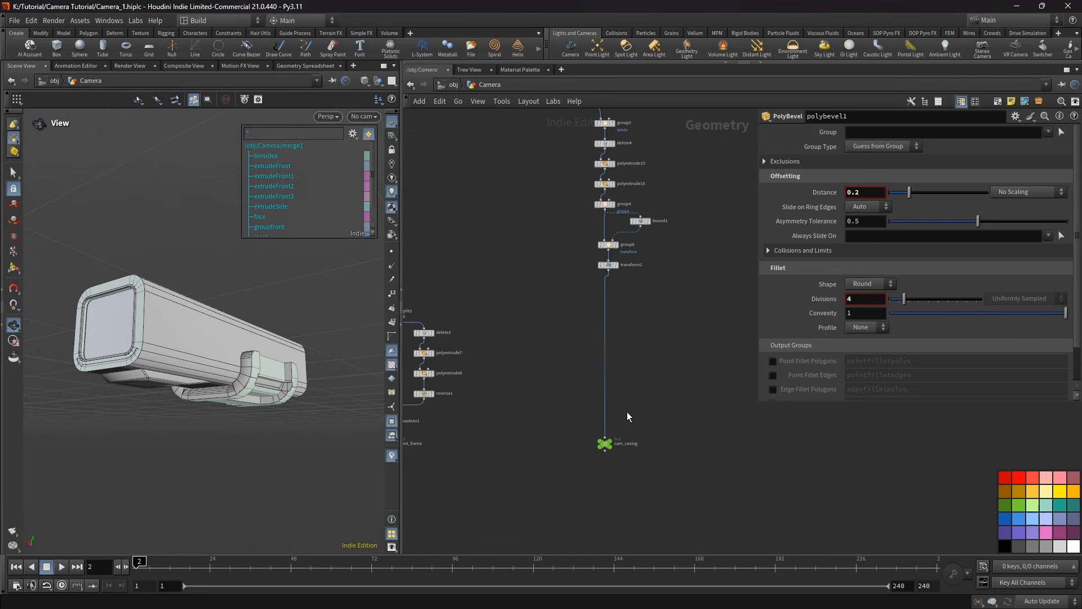
middle_click_drag(625, 389, 632, 425)
scroll(633, 294, "up", 3)
left_click(616, 304)
scroll(624, 348, "down", 2)
middle_click_drag(629, 362, 637, 309)
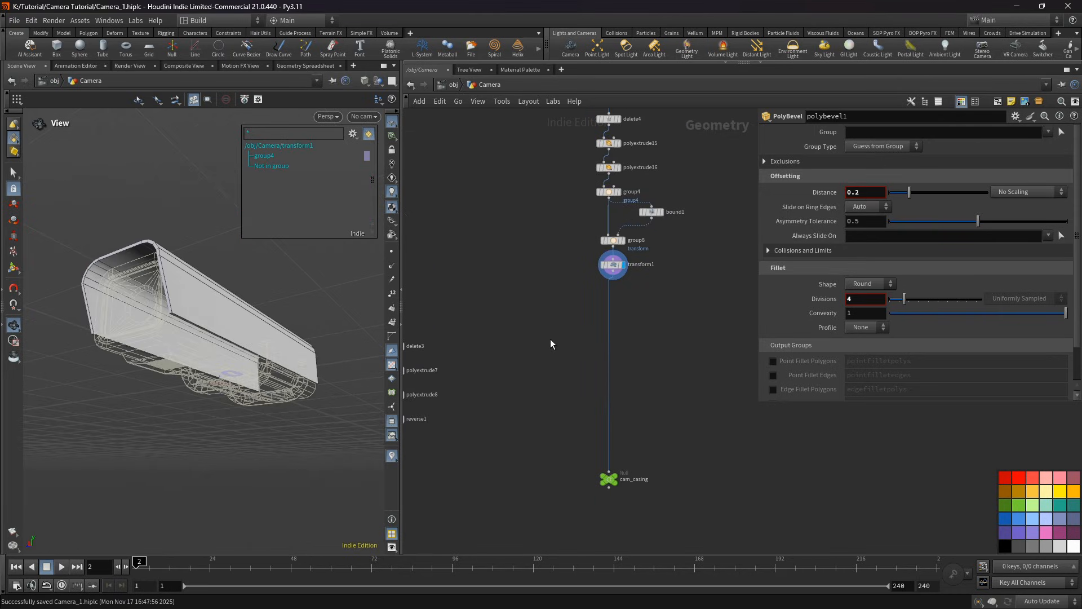
left_click_drag(220, 310, 256, 357)
middle_click_drag(639, 339, 610, 341)
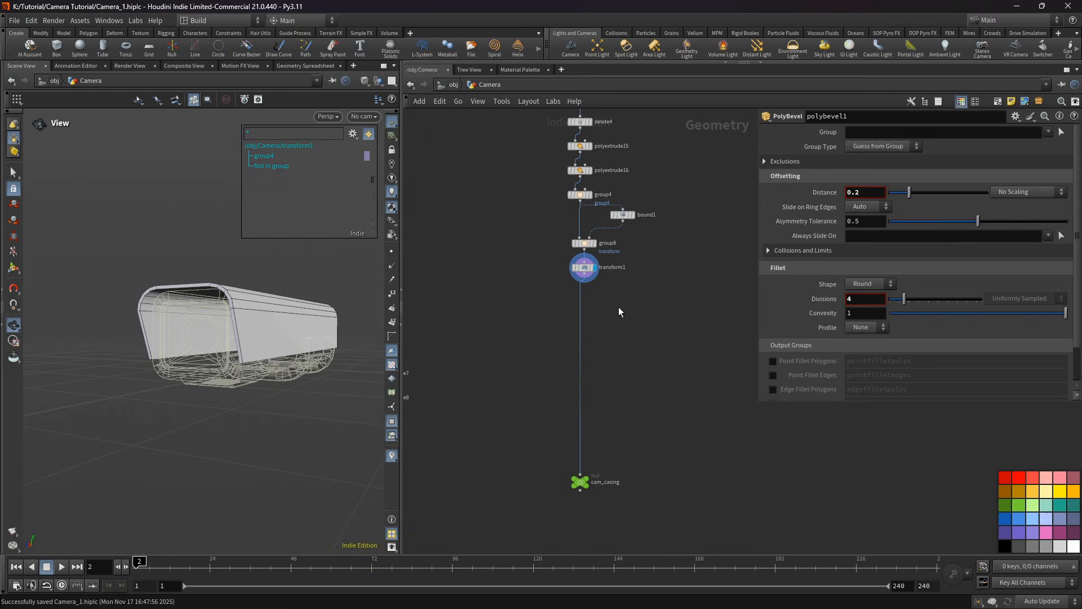
Step: Add an Object Merge node beside transform1 and set its Object 1 to the cam_elenent null
key("Tab")
type("o")
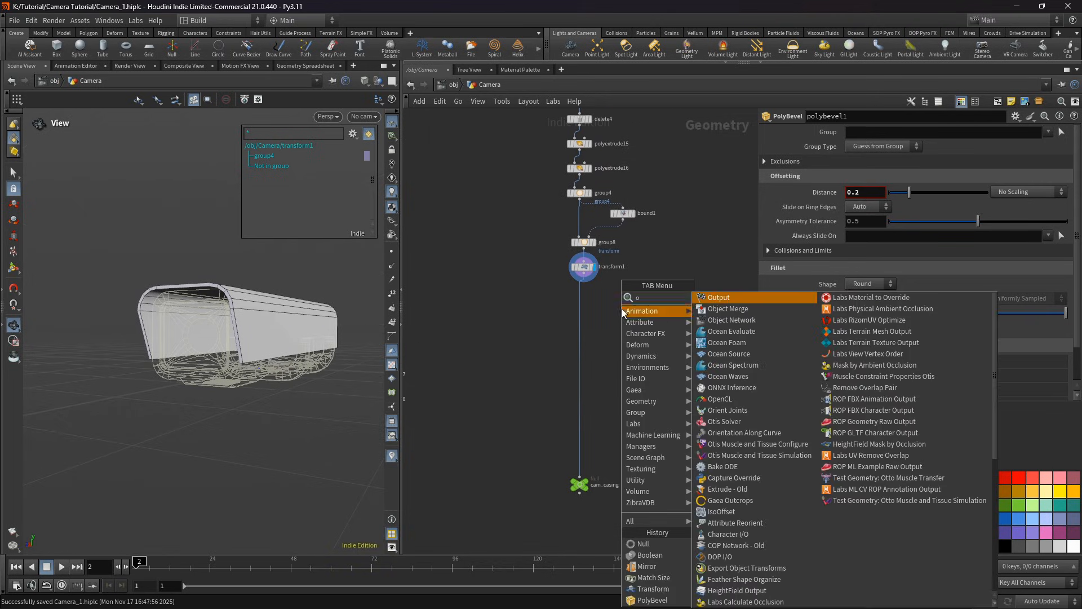
type("b")
left_click(717, 298)
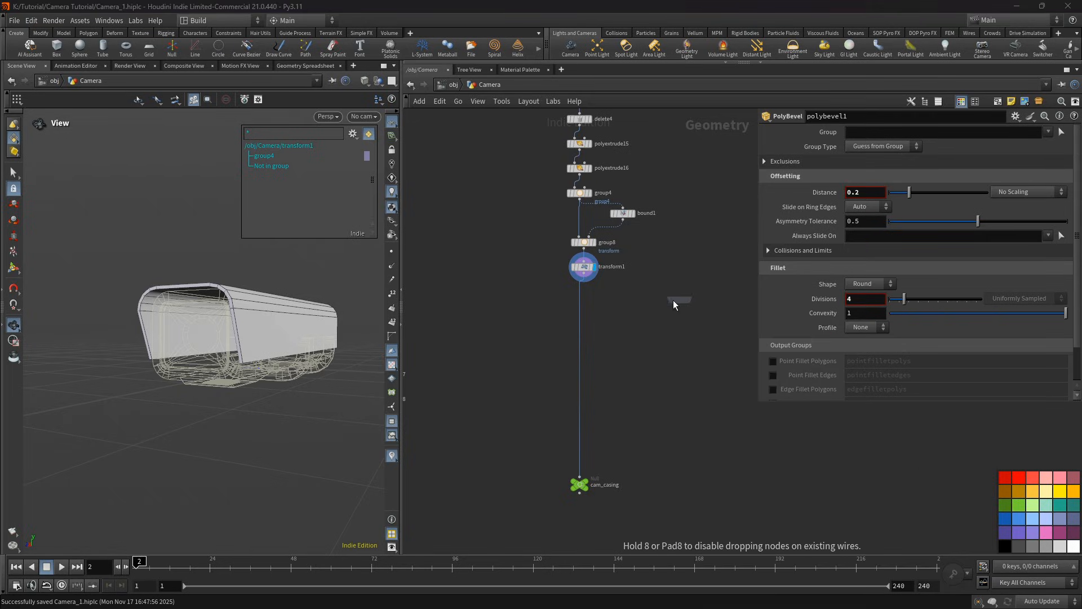
left_click(628, 301)
key("h")
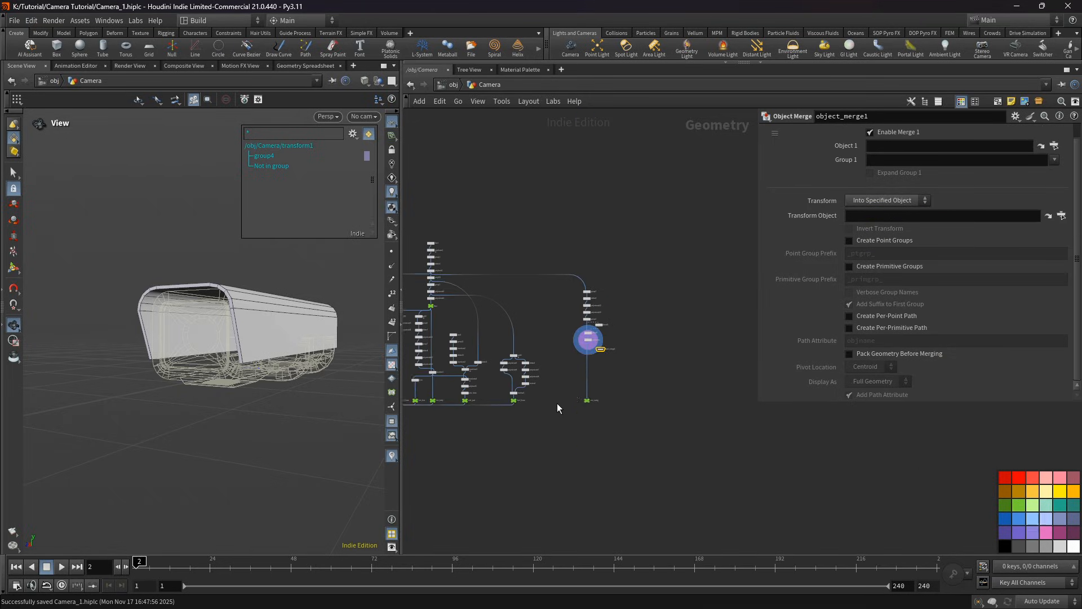
scroll(453, 363, "up", 8)
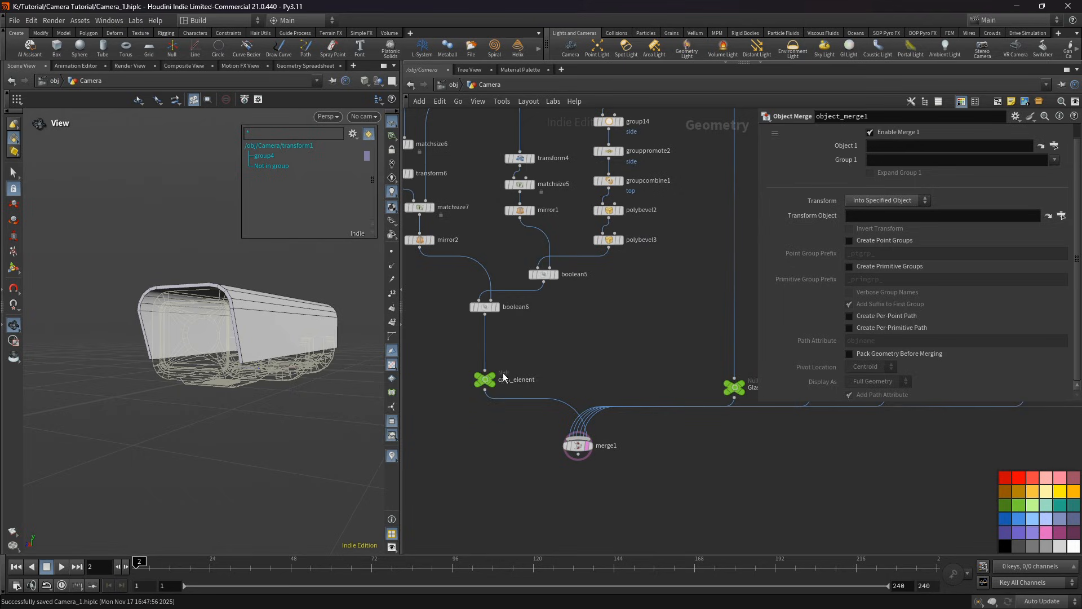
left_click_drag(488, 380, 897, 147)
Step: Reposition object_merge1 beneath transform1 and add a Transform node wired below it
scroll(644, 299, "down", 8)
middle_click_drag(645, 299, 506, 375)
scroll(640, 363, "up", 3)
middle_click_drag(640, 362, 574, 376)
key("g")
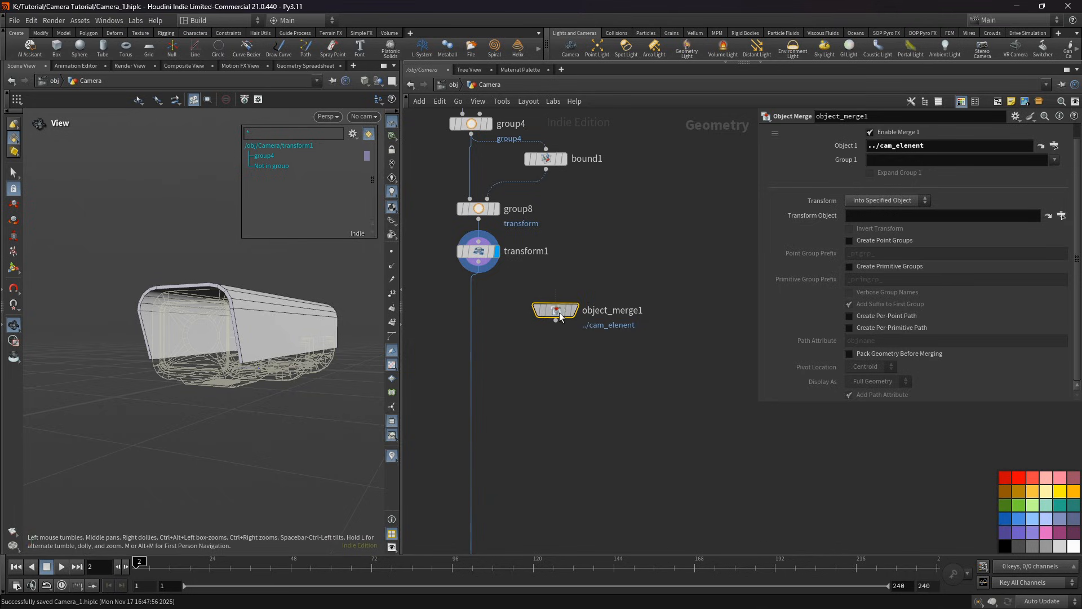
left_click_drag(550, 335, 543, 328)
key("Tab")
type("tr")
key("Return")
left_click(543, 346)
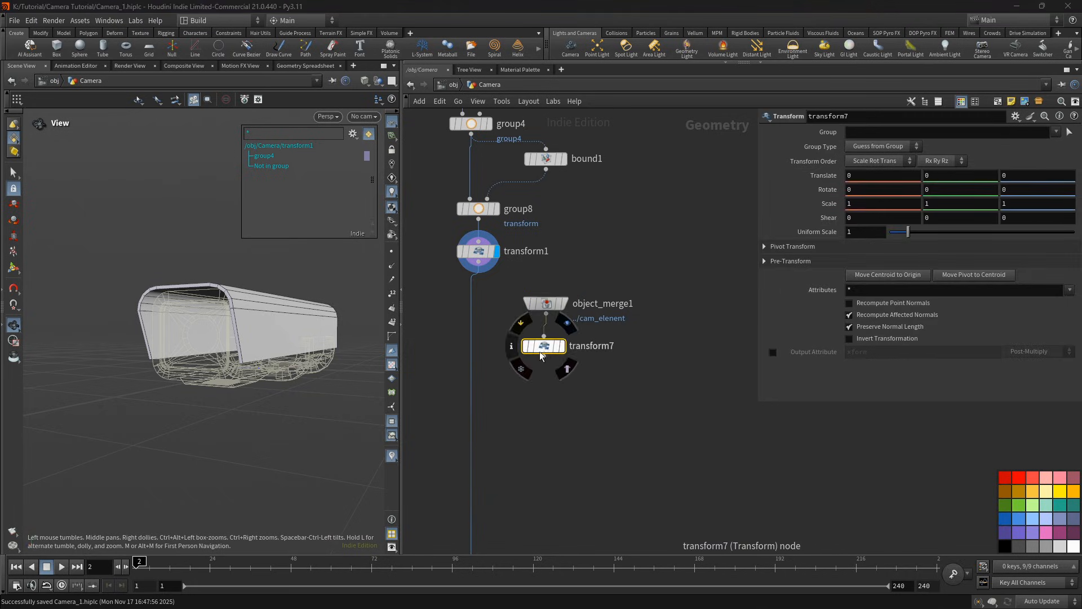
Step: Display transform7 and set its X rotation to 180 to flip the imported part
key("r")
left_click(546, 349)
left_click_drag(855, 190, 842, 193)
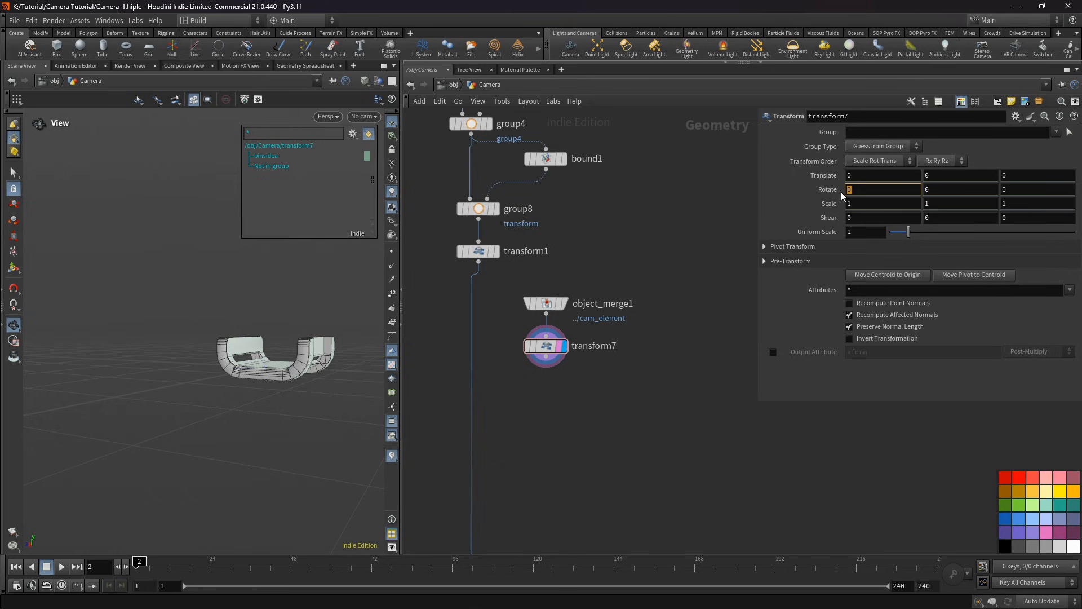
type("180")
key("Return")
Step: Add a Match Size node, wire transform7 into its first input, and display it
scroll(727, 405, "up", 2)
key("Tab")
type("ma")
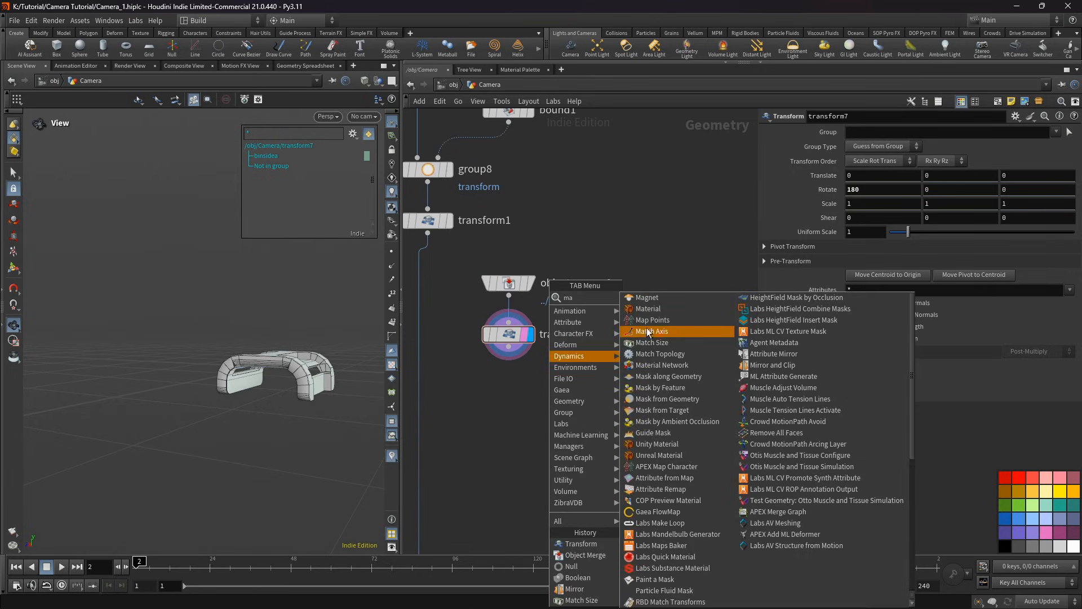
left_click(646, 343)
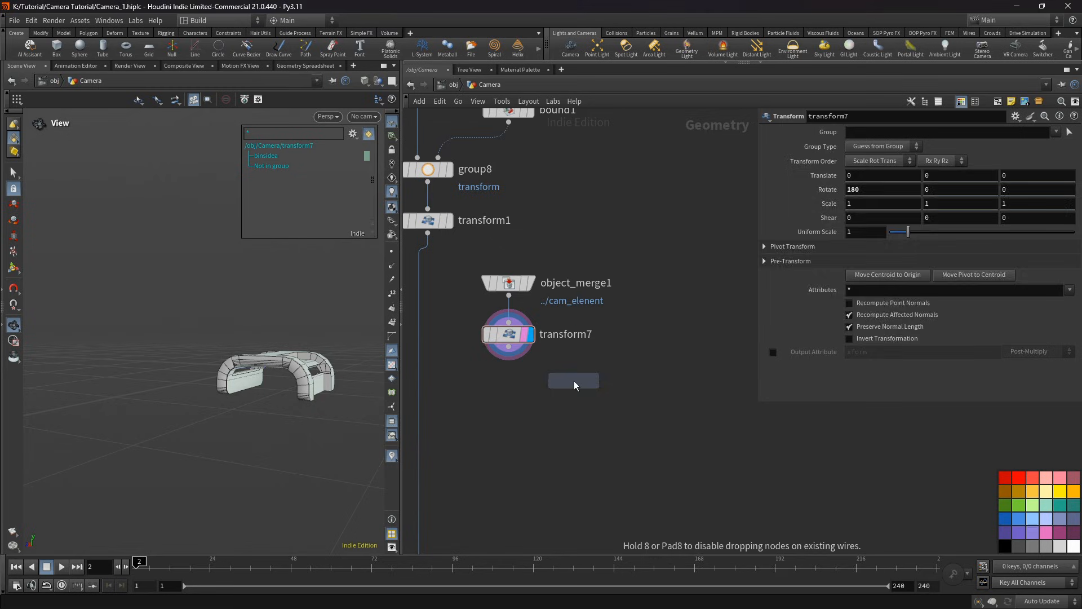
left_click(574, 380)
left_click_drag(509, 346, 595, 390)
left_click(602, 388)
Step: Branch a displayed Bound node off transform1 with lower and upper padding of 0.01 on all axes, and save the scene
left_click_drag(428, 233, 623, 255)
key("Tab")
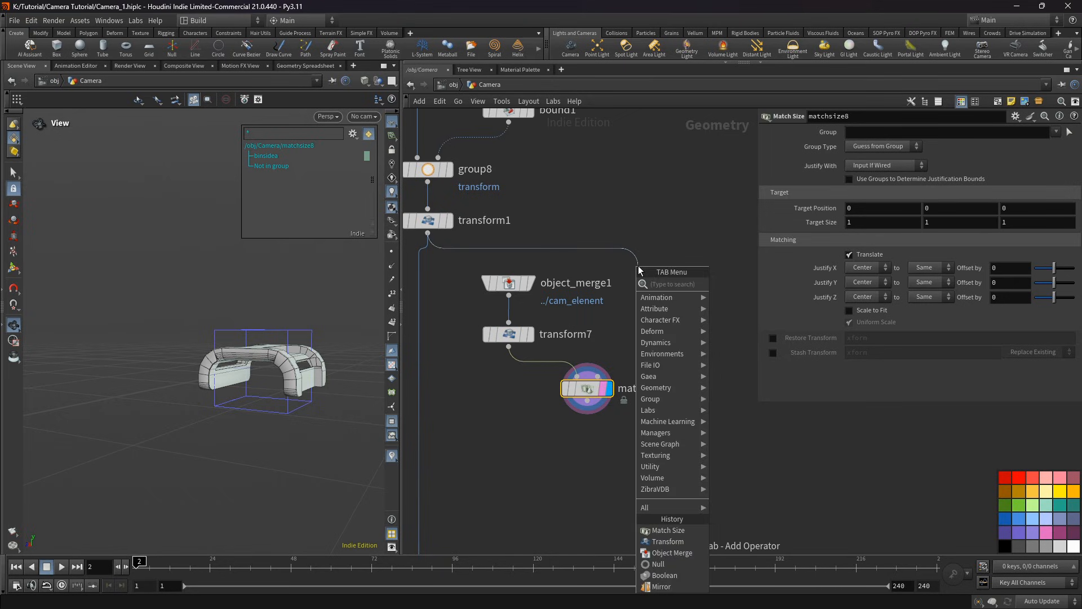
type("bo")
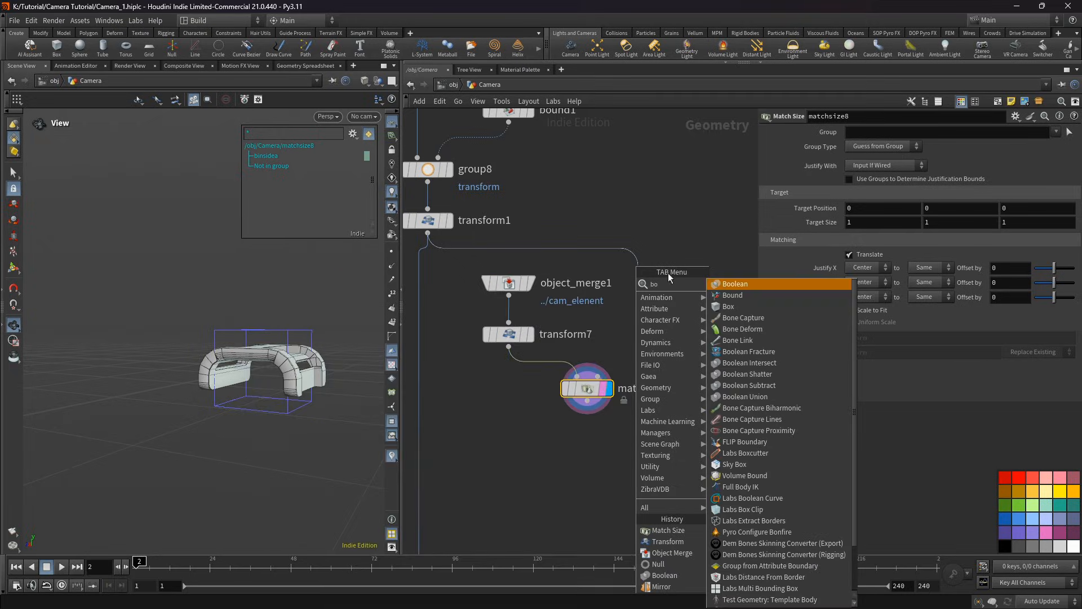
left_click(750, 297)
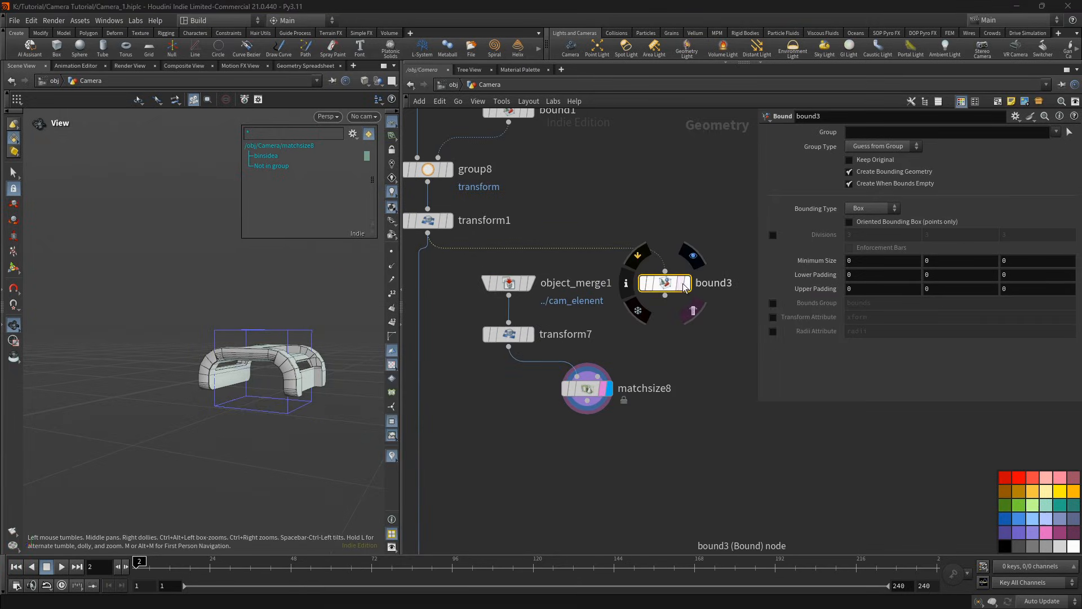
left_click(687, 283)
mouse_move(804, 275)
middle_mouse_down()
mouse_move(808, 307)
mouse_move(822, 309)
mouse_move(812, 292)
mouse_move(795, 293)
middle_mouse_up()
key("ctrl+s")
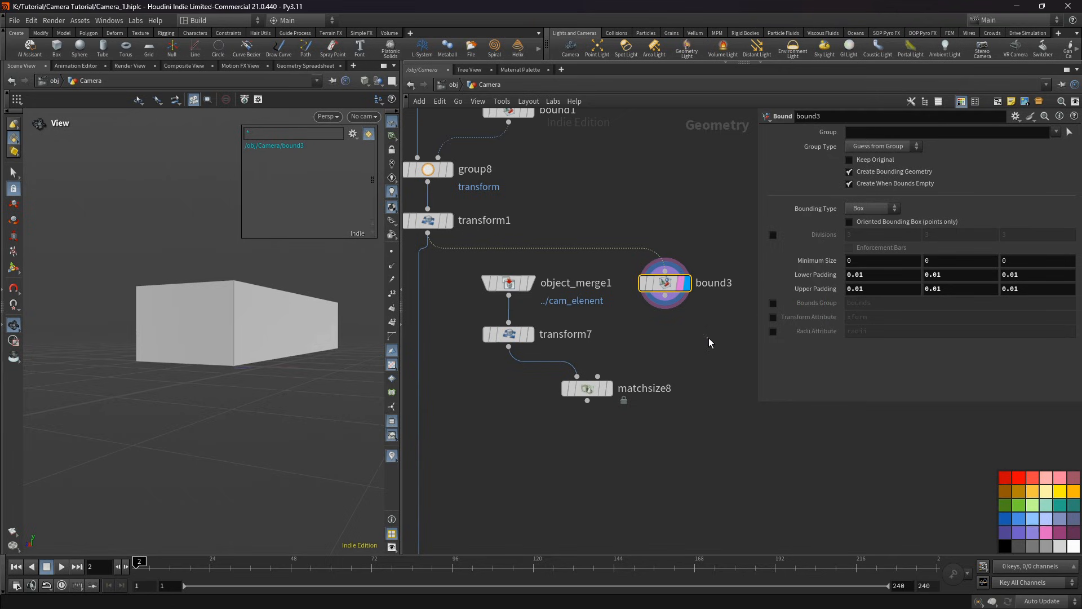
Step: Wire bound3 into the second input of matchsize8, display matchsize8, and set its Justify X and Justify Y to Max
left_click_drag(665, 295, 598, 376)
left_click(599, 391)
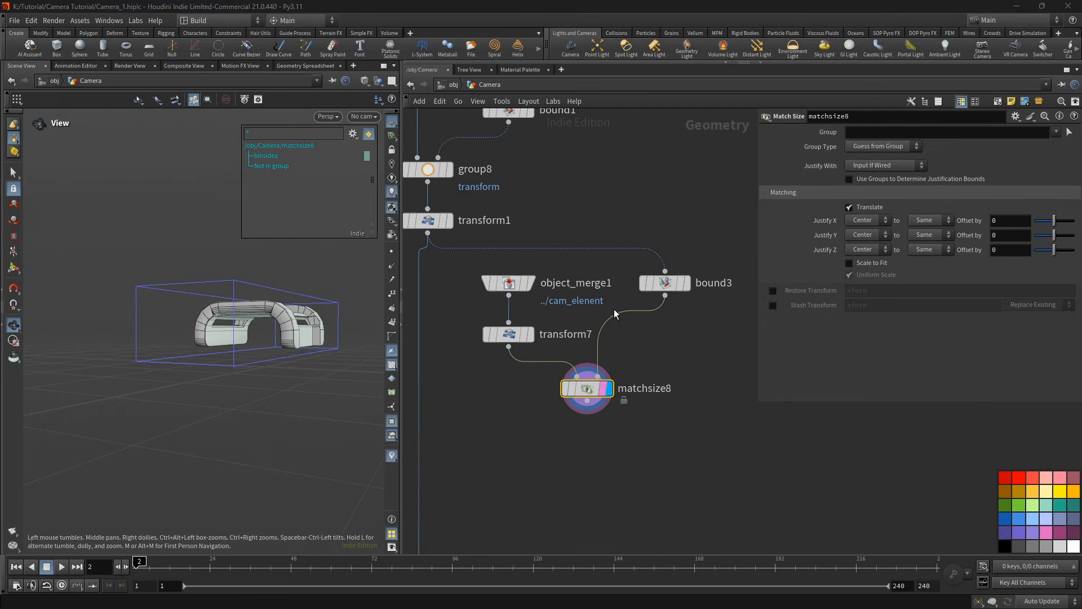
left_click_drag(757, 374, 724, 374)
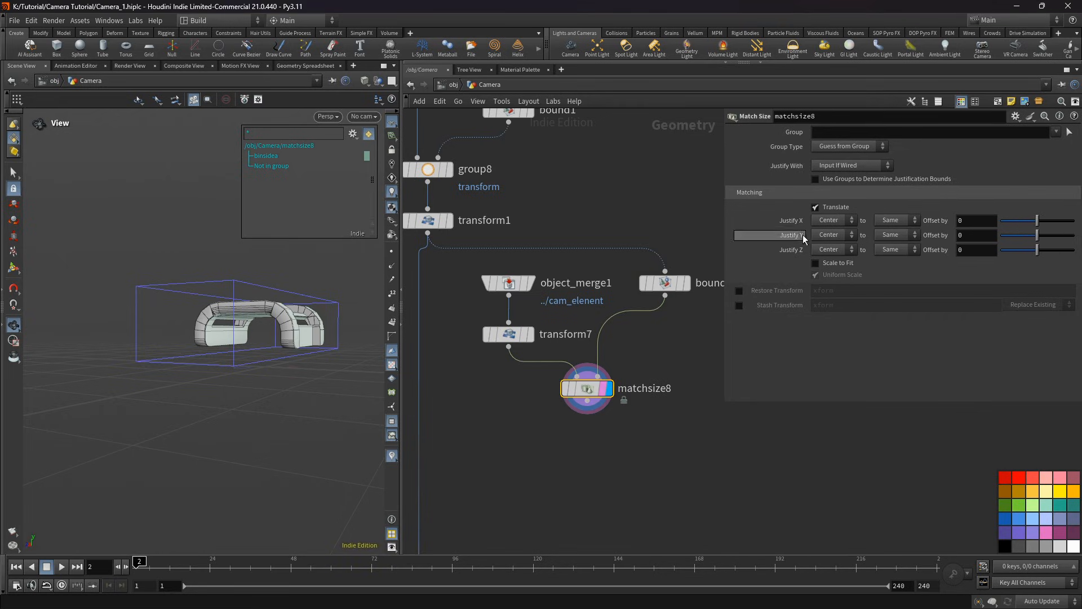
left_click(829, 220)
left_click(823, 265)
left_click(834, 235)
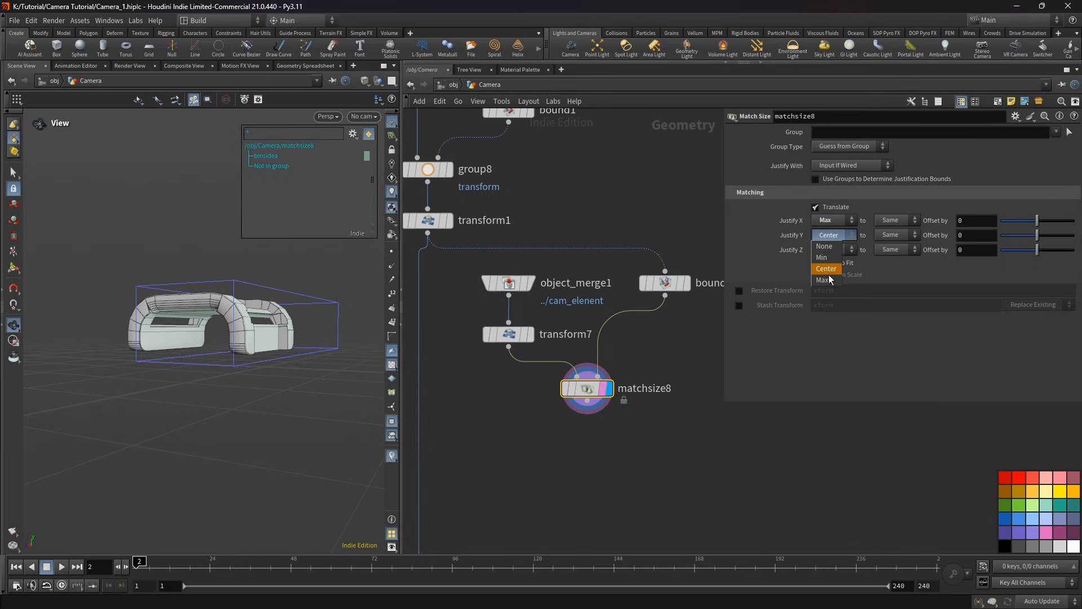
left_click(827, 277)
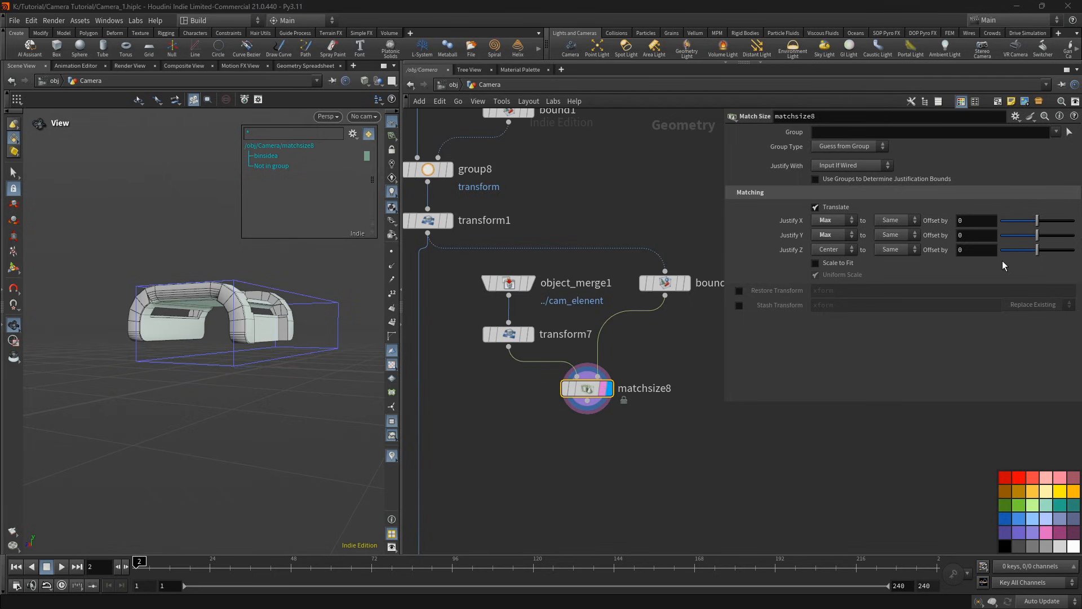
Step: Offset matchsize8's justification by 0.68 in X and 0.05 in Y
left_click(983, 220)
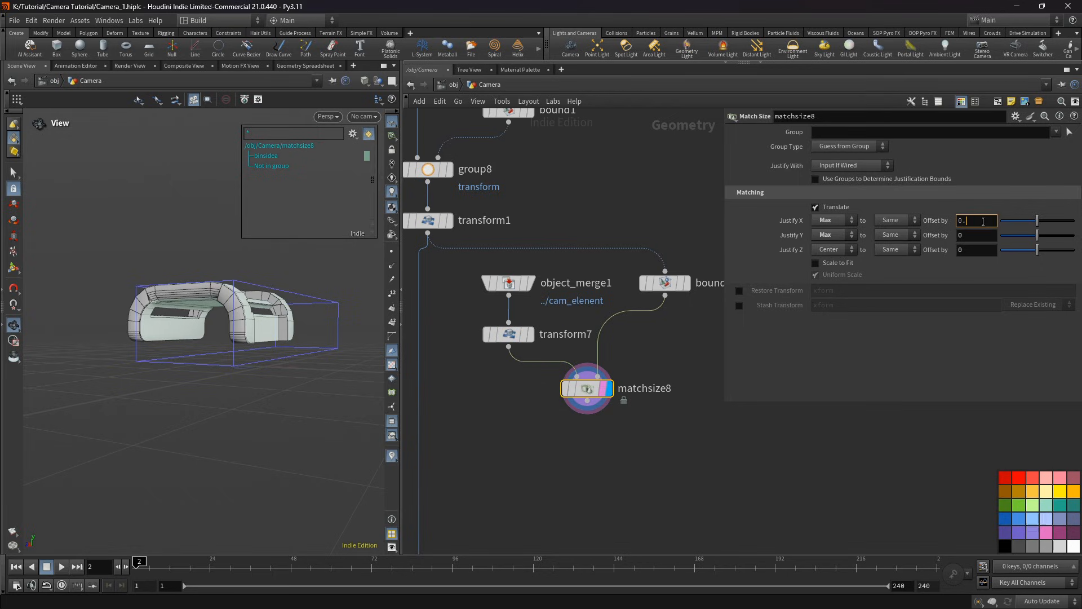
type(".68")
left_click(983, 234)
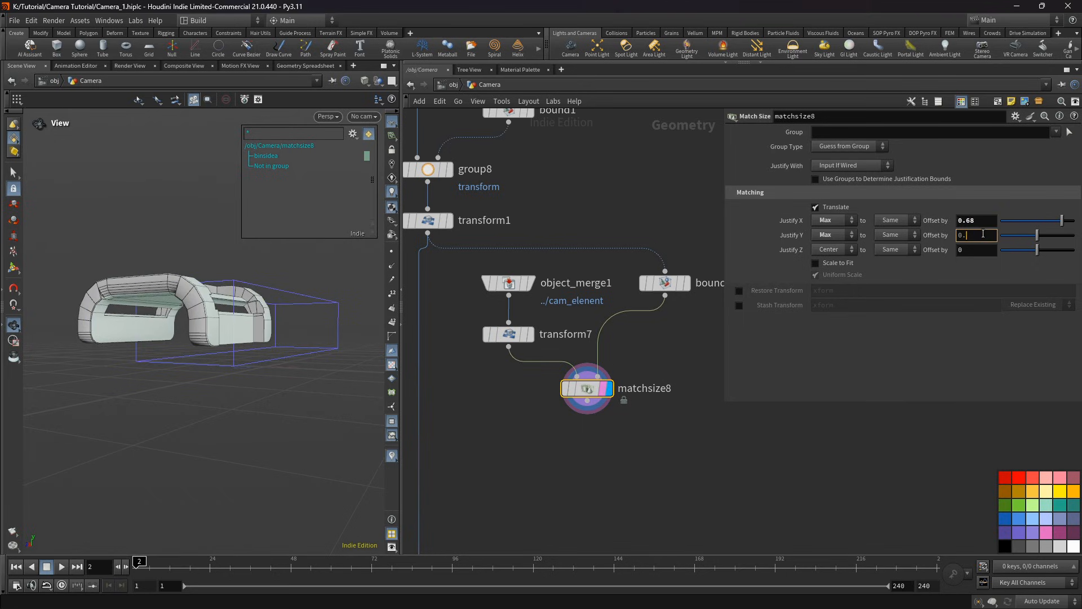
type(".05")
key("Return")
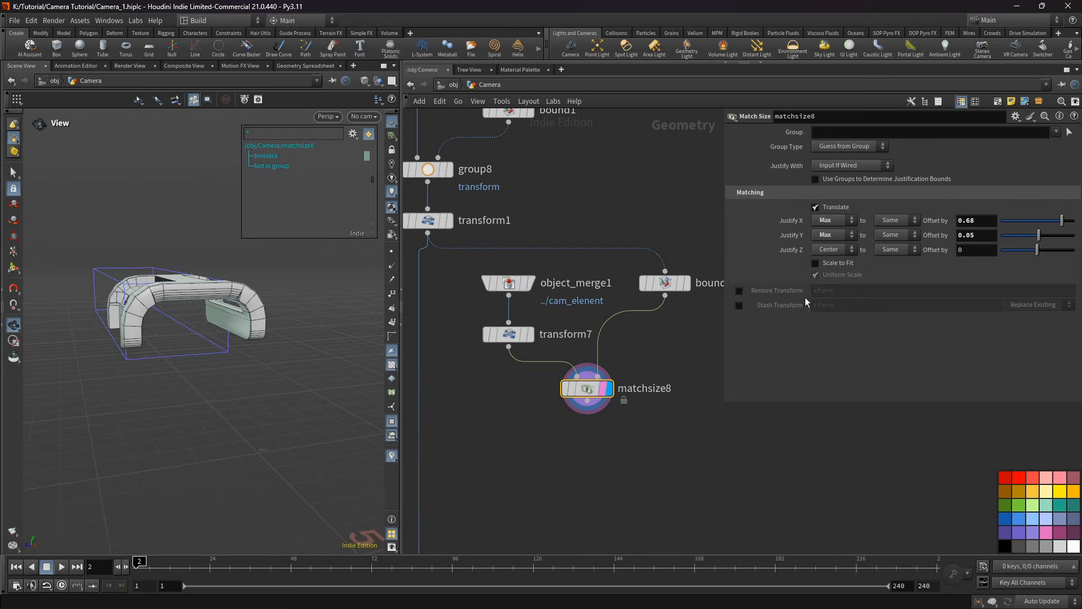
Step: Enable Scale to Fit on matchsize8, with Uniform Scale, Scale X and Scale Z turned off so only Scale Y applies
left_click(841, 263)
left_click(840, 275)
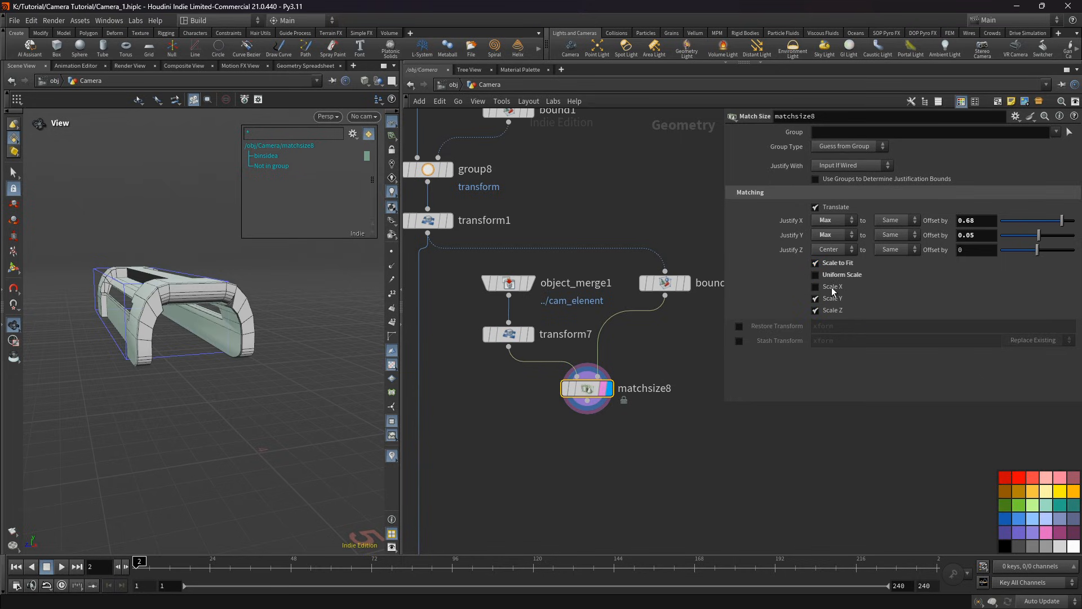
left_click(835, 287)
left_click(835, 310)
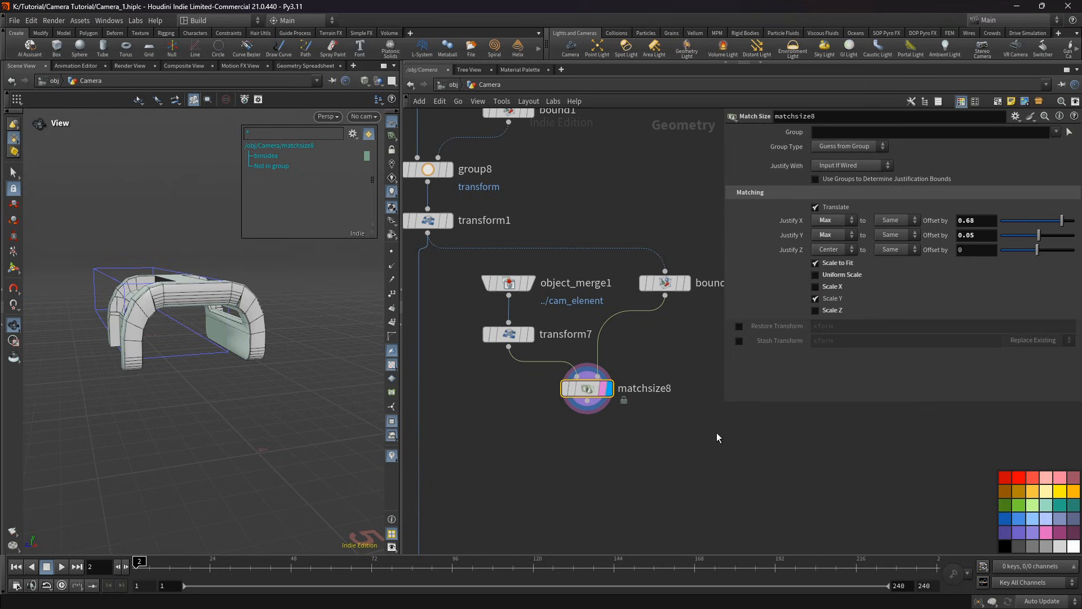
Step: Add a Boolean node below matchsize8 and wire transform1 into its first input
scroll(518, 433, "down", 3)
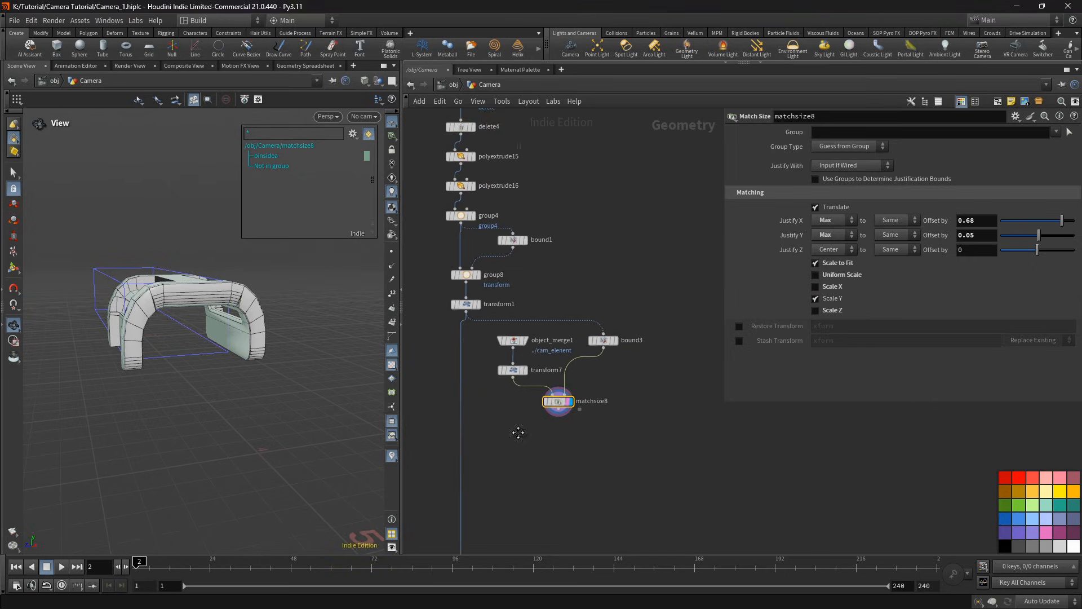
key("Tab")
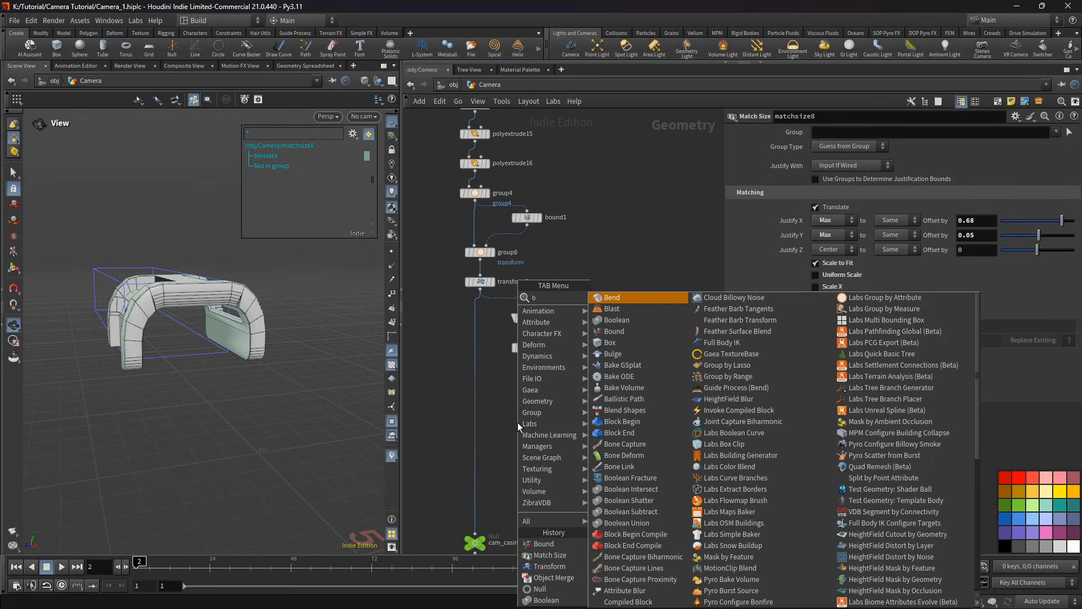
mouse_move(550, 412)
left_click(645, 294)
left_click(512, 408)
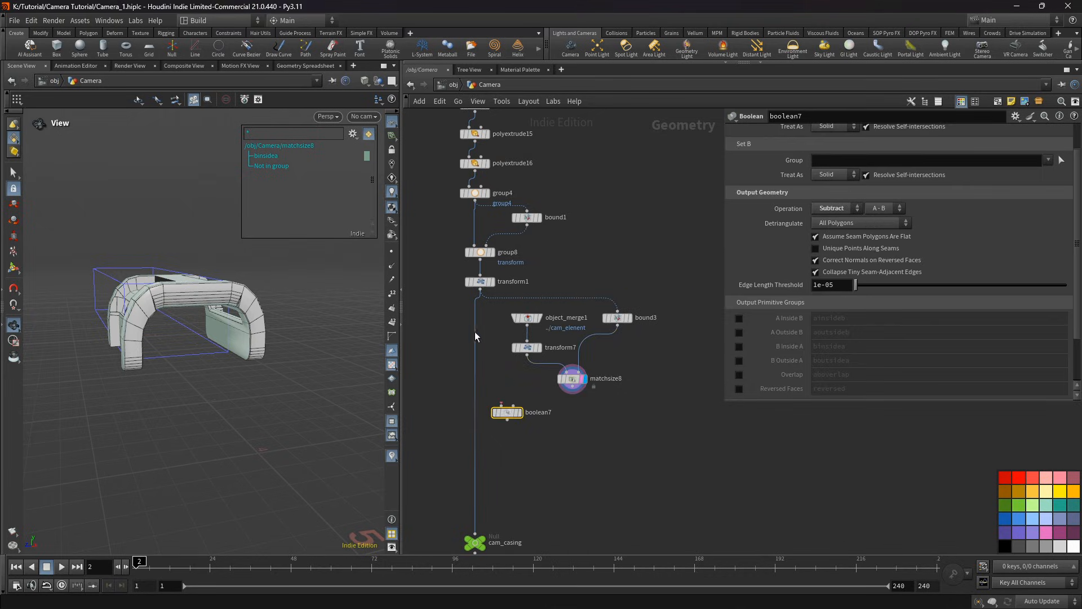
left_click_drag(480, 288, 501, 406)
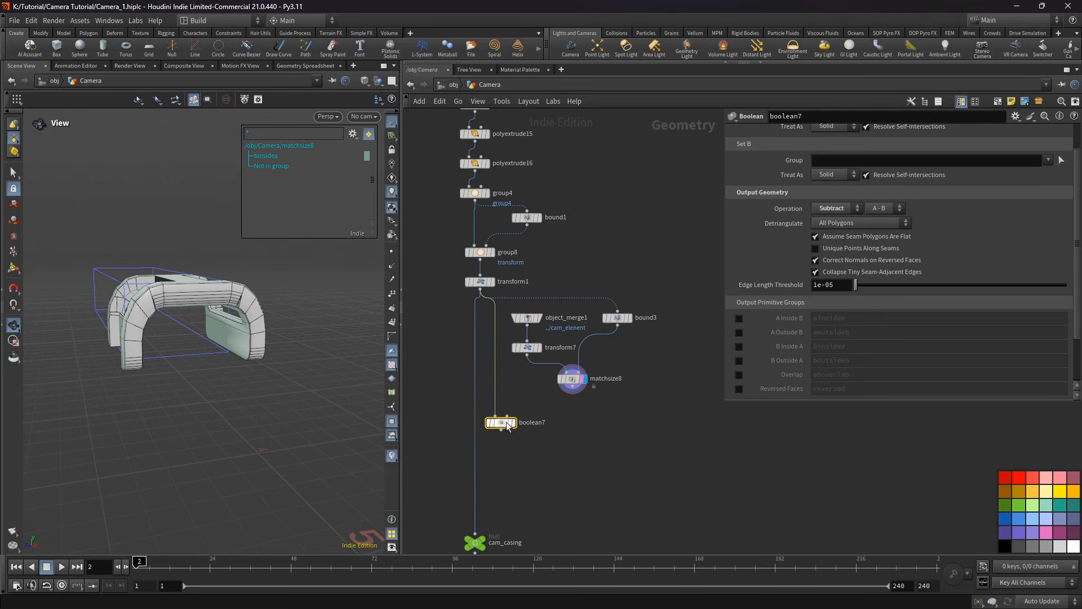
Step: Save the scene, wire matchsize8 into boolean7's second input, and display the casing with the part subtracted
scroll(553, 397, "up", 3)
middle_click_drag(552, 398, 573, 389)
key("ctrl+s")
scroll(563, 397, "up", 2)
left_click_drag(621, 362, 458, 434)
left_click(475, 452)
left_click_drag(158, 307, 237, 302)
scroll(602, 412, "down", 4)
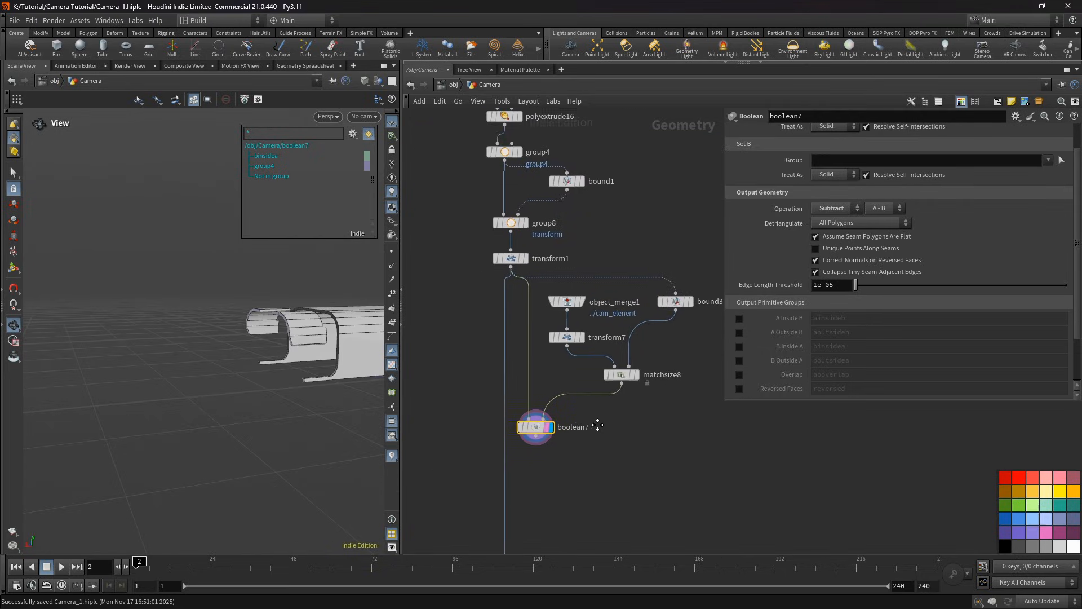
Step: Branch a PolyExtrude node off transform1's output and set its Distance to -0.007
middle_click_drag(489, 299, 530, 304)
left_click(556, 274)
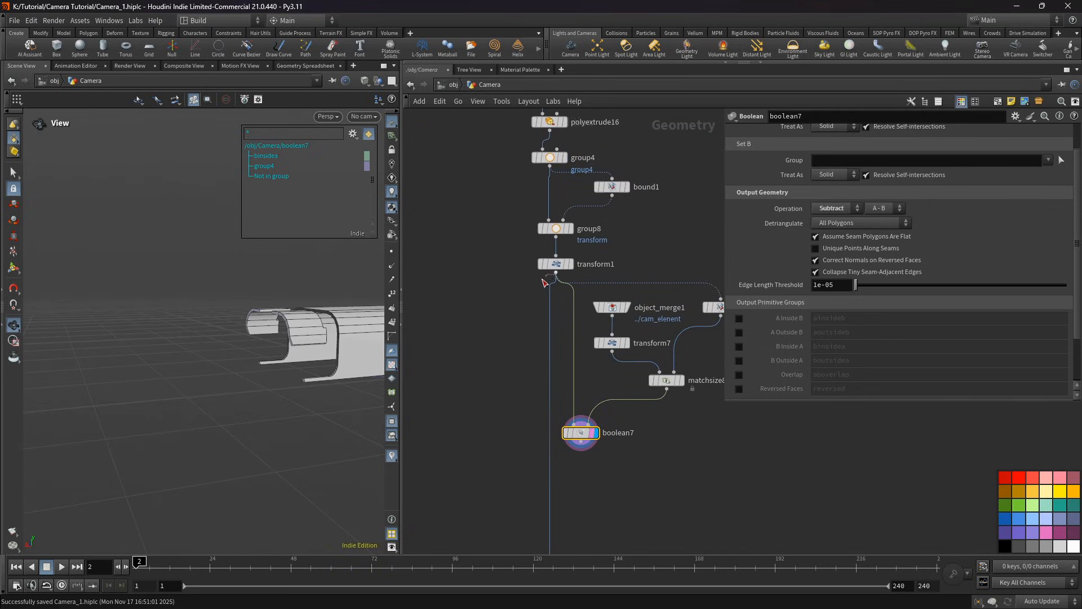
key("Tab")
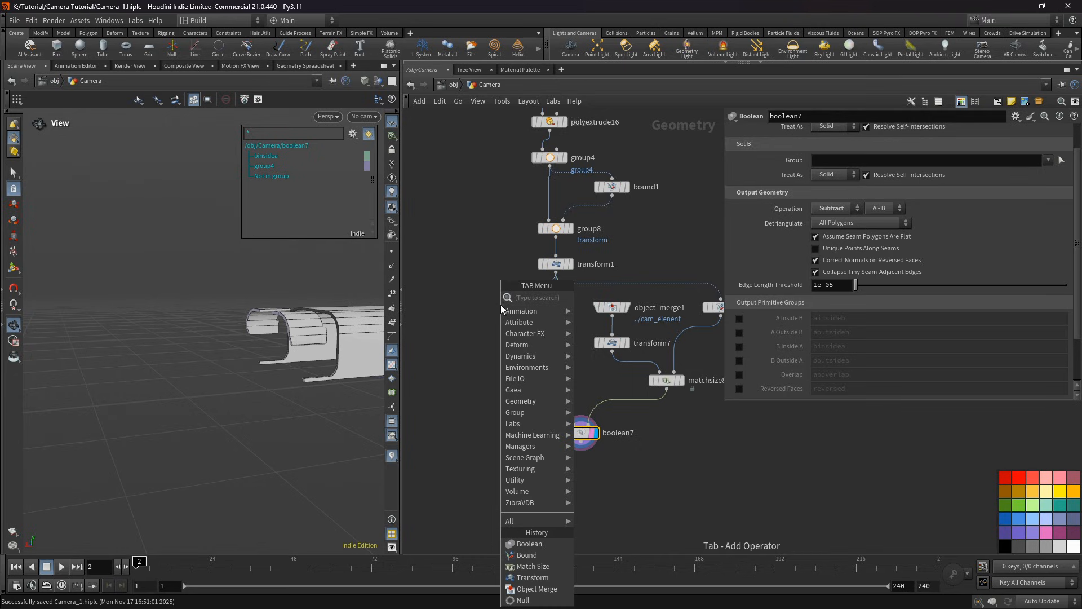
type("pol")
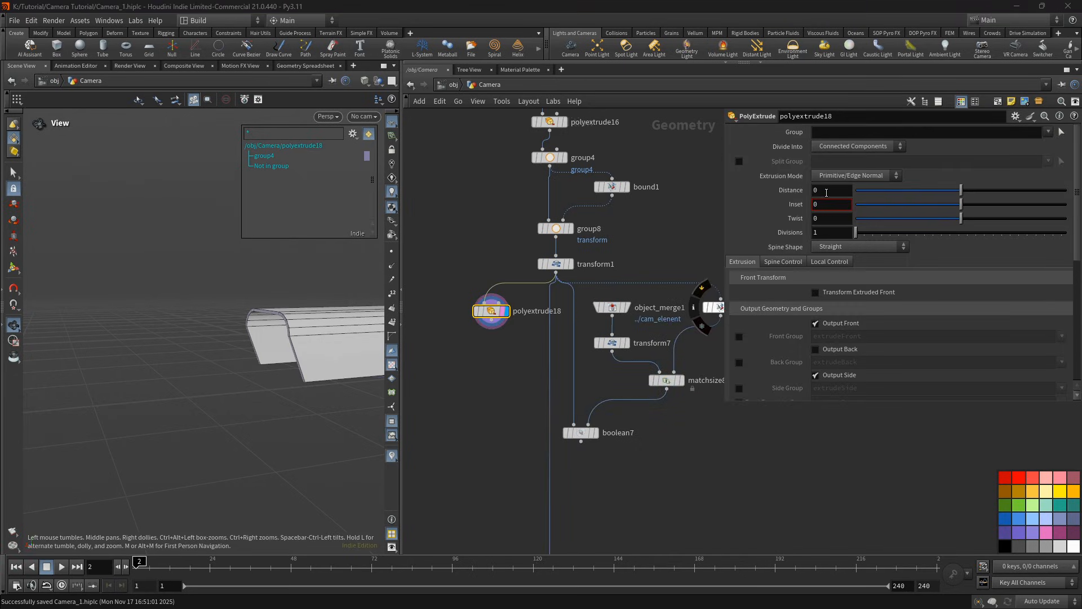
left_click(827, 192)
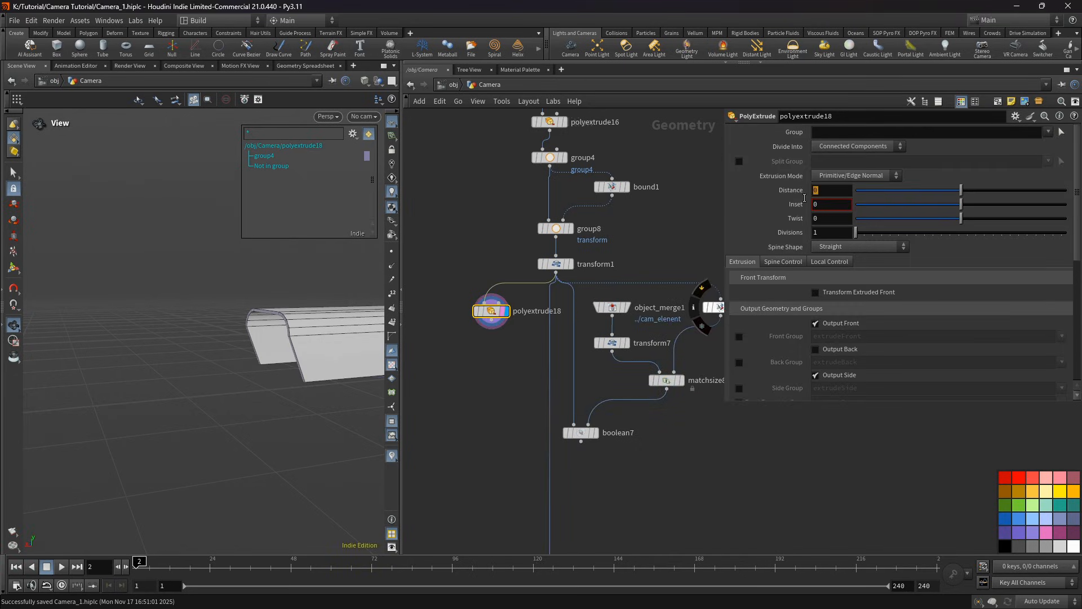
type("-0.00")
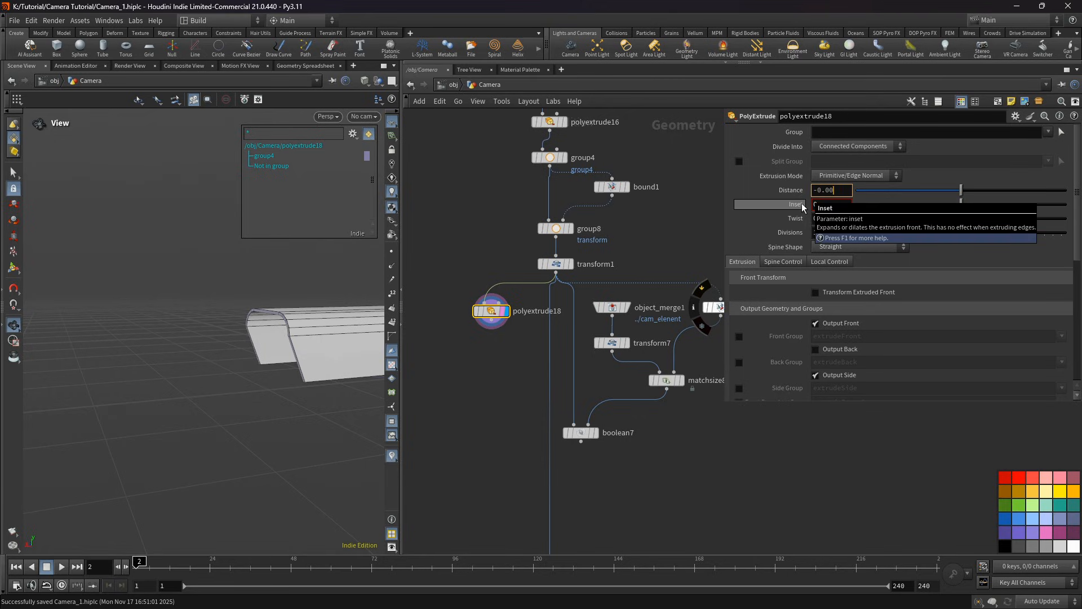
type("7")
key("Tab")
Step: Add a Boolean node below polyextrude18 and wire polyextrude18 into its second input
key("Tab")
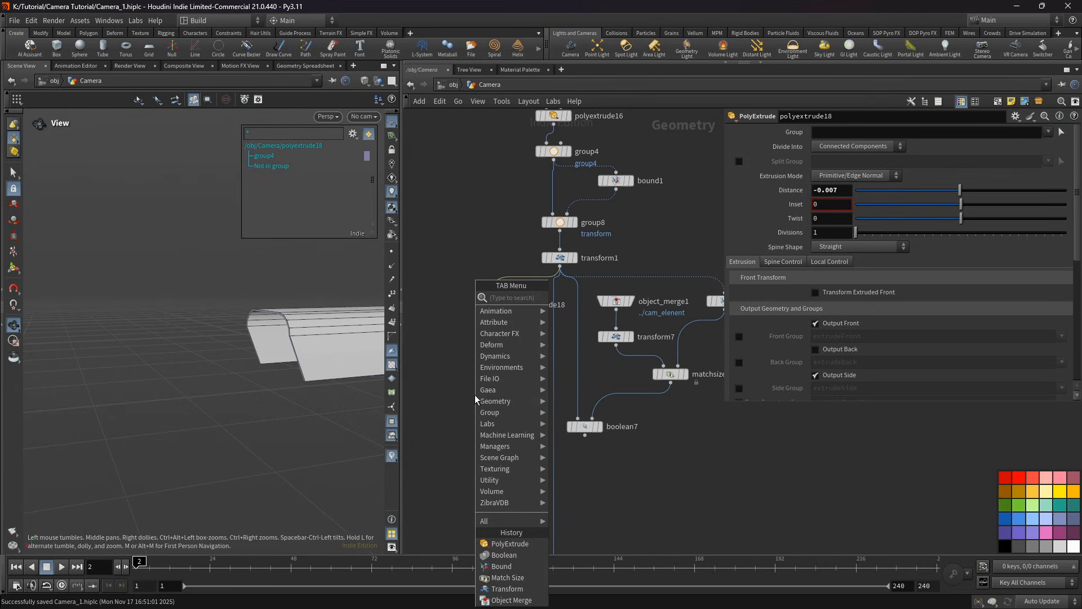
type("bool")
left_click(569, 298)
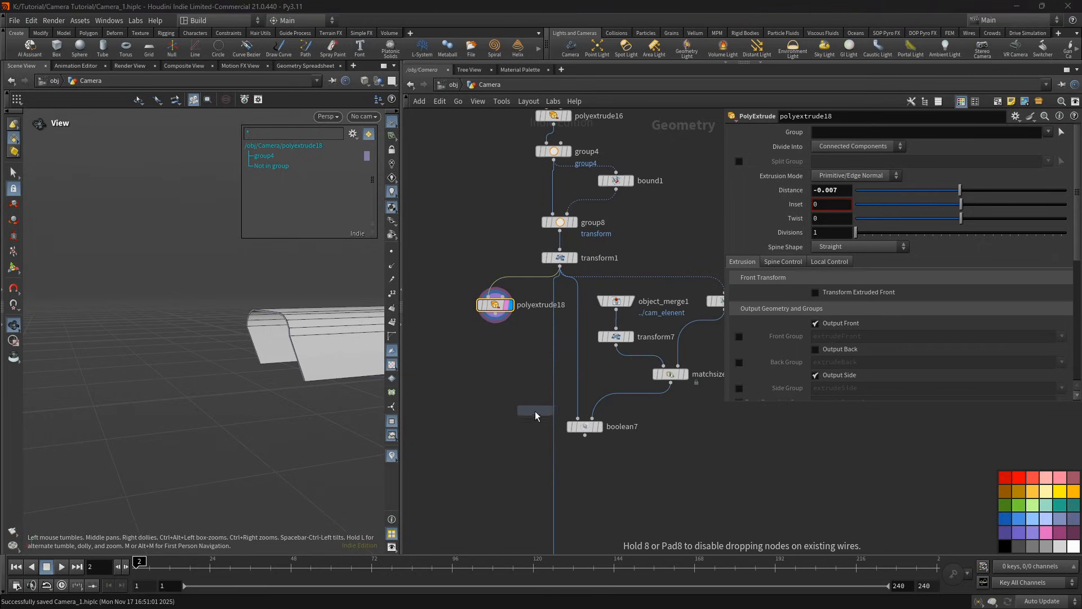
left_click(503, 391)
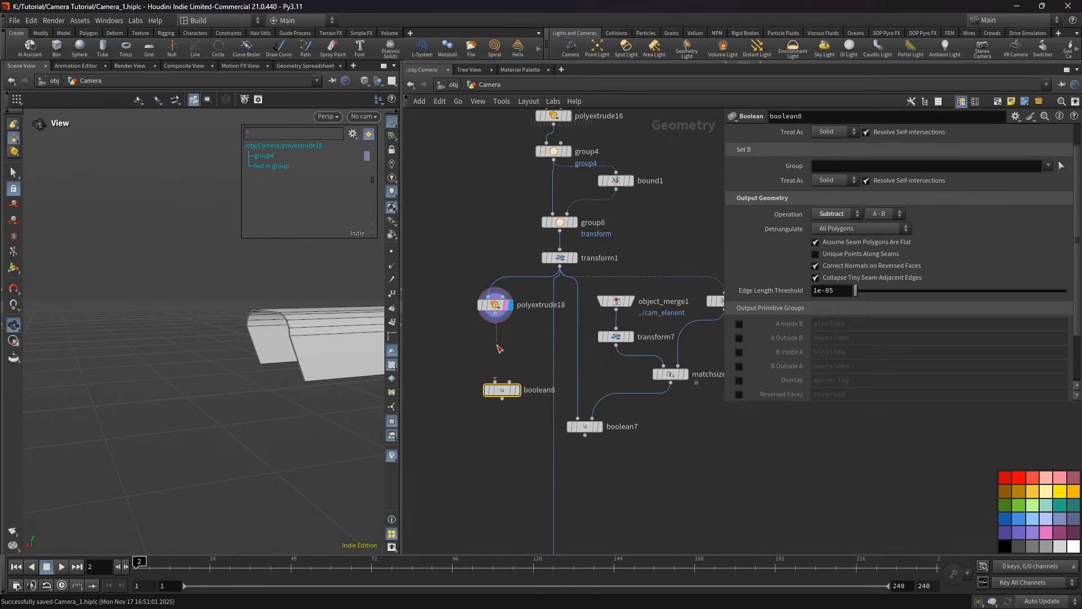
left_click(495, 314)
left_click(506, 381)
middle_click_drag(515, 458, 526, 409)
left_click_drag(523, 361, 515, 417)
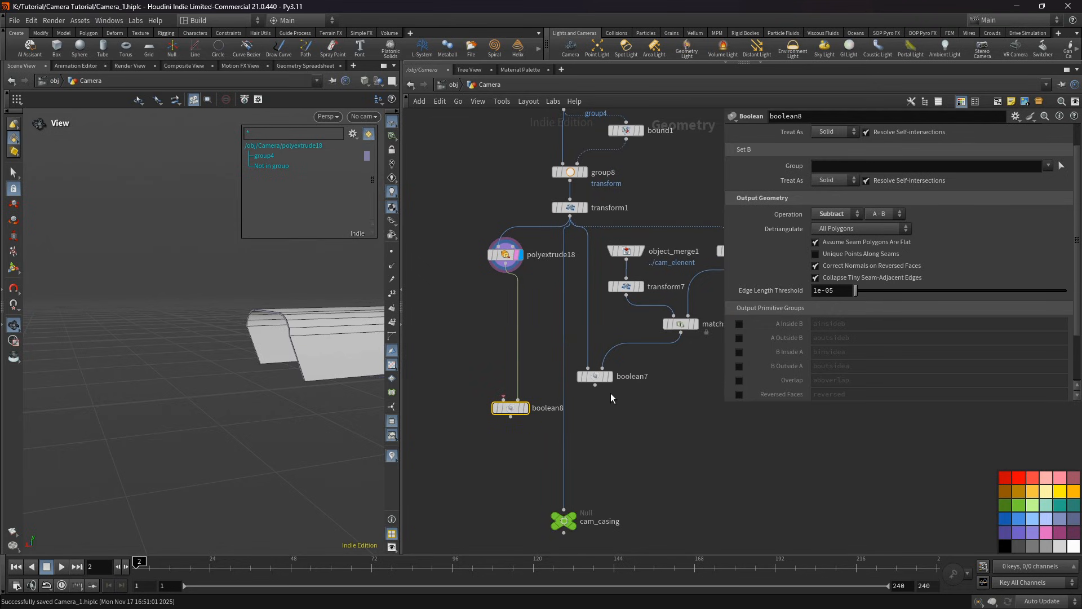
Step: Wire boolean7 into boolean8's first input, display boolean8, and set its Subtract direction to B - A
left_click(596, 384)
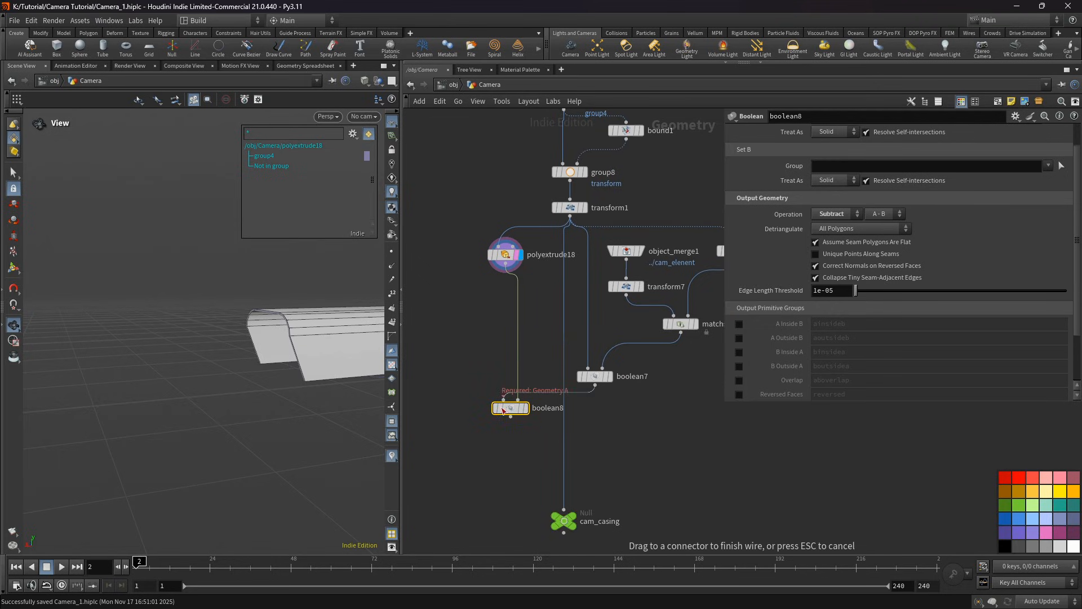
left_click(503, 408)
scroll(583, 412, "up", 2)
left_click(501, 406)
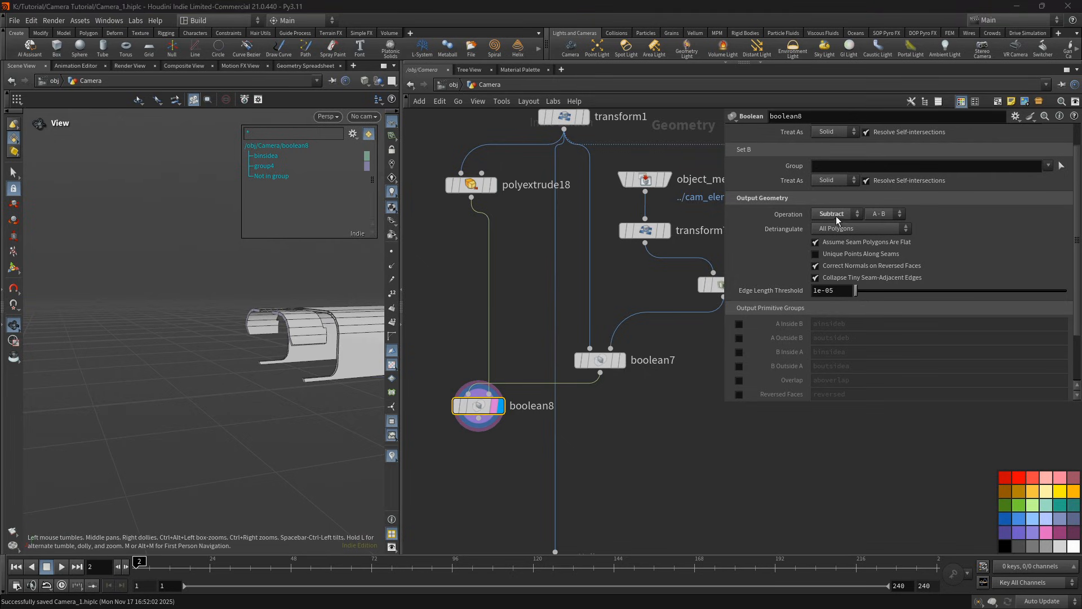
left_click(892, 219)
left_click(877, 236)
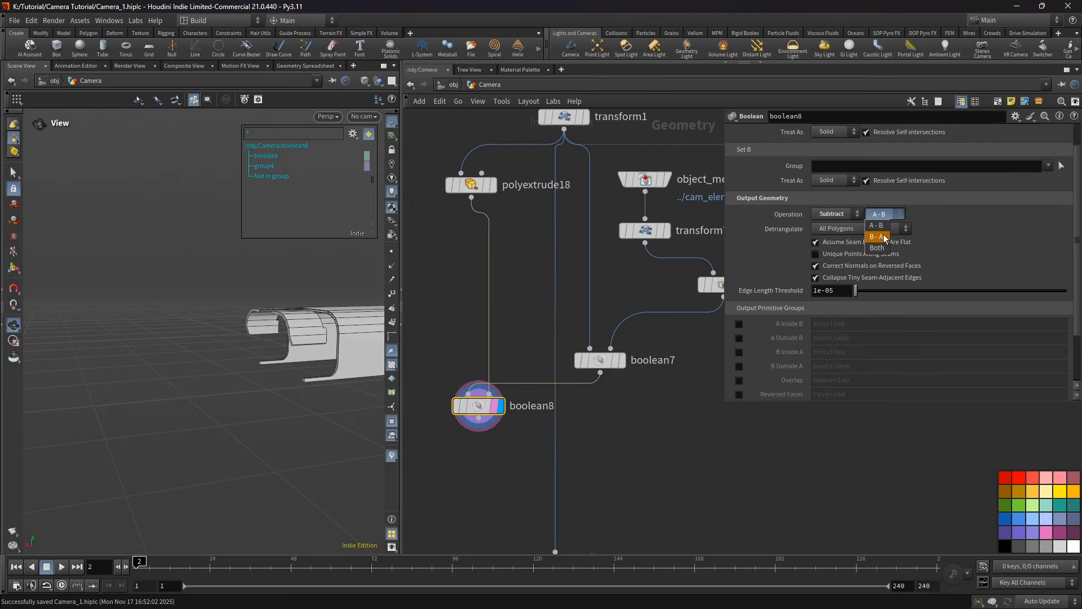
Step: Add a Merge node above cam_casing and wire both boolean8 and boolean7 into it
middle_click_drag(491, 473, 497, 381)
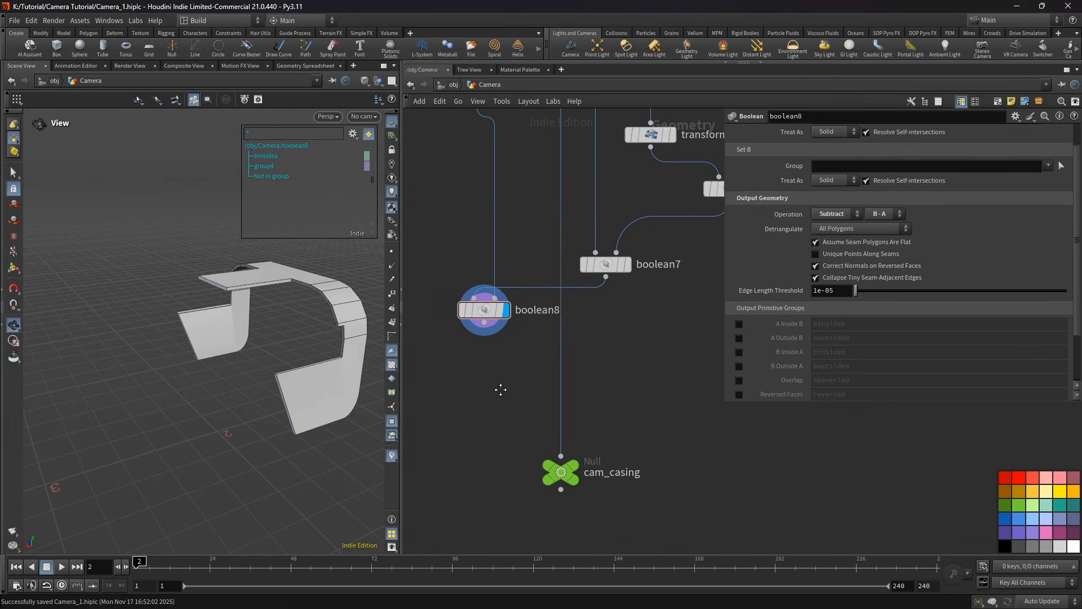
key("Tab")
type("mer")
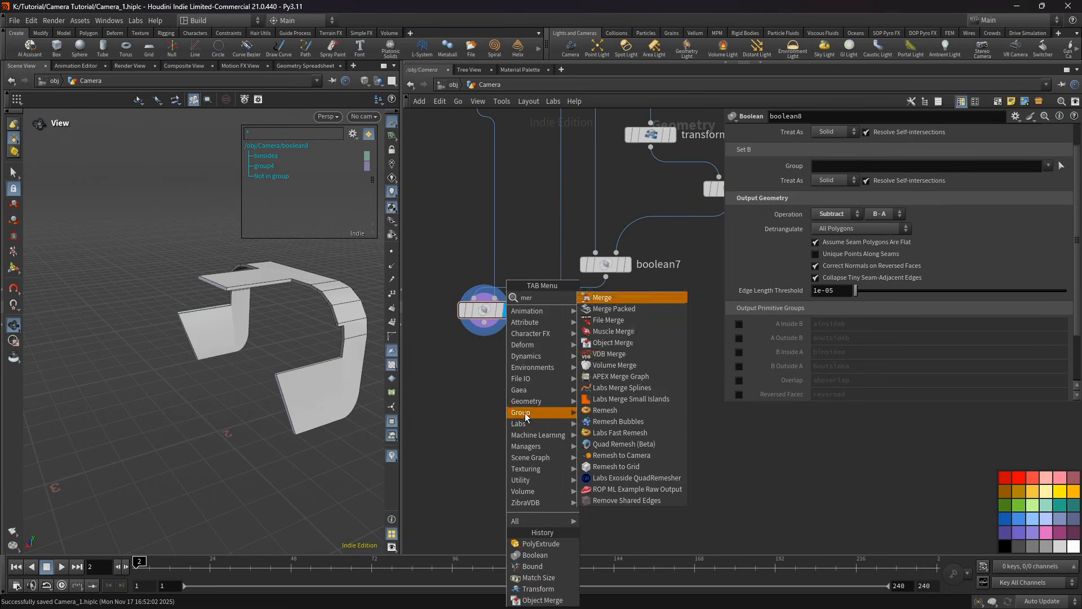
left_click(612, 298)
left_click(525, 398)
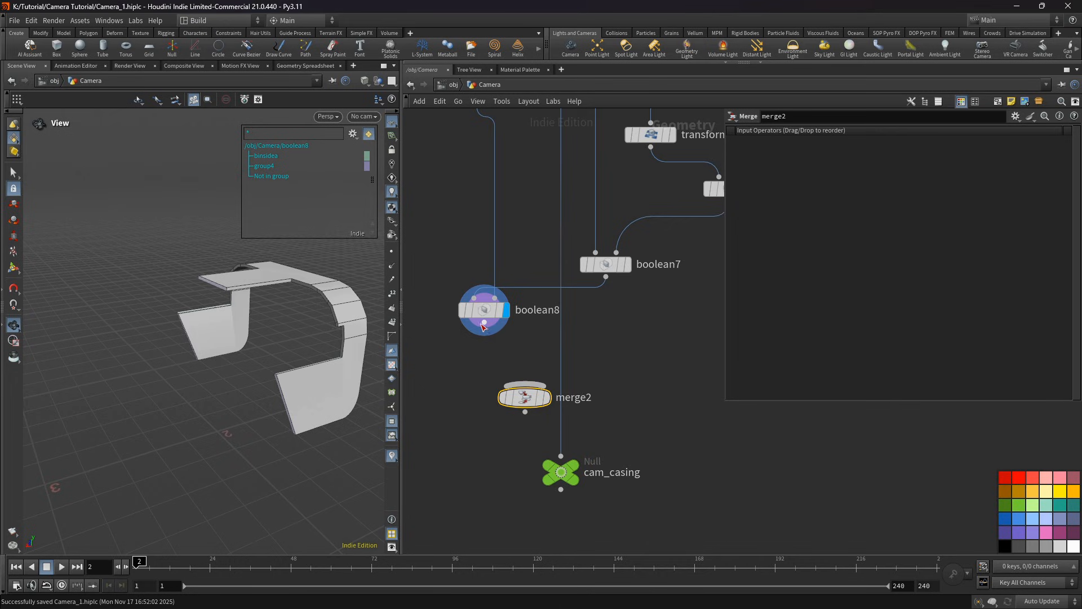
left_click(484, 323)
left_click(525, 384)
left_click(606, 277)
left_click(528, 373)
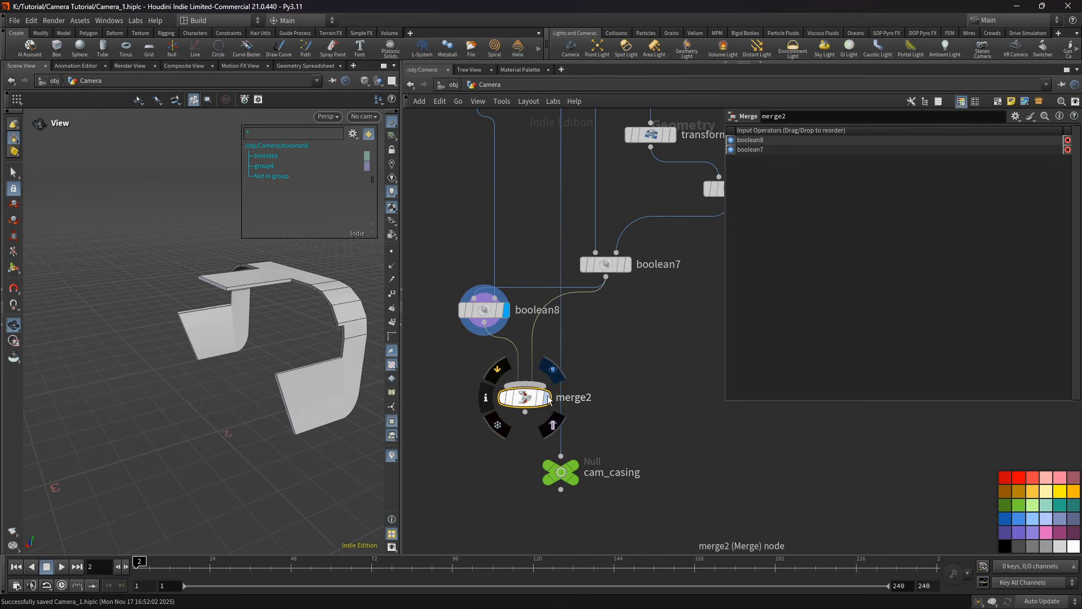
Step: Display merge2 to inspect the casing pieces, and insert it into the wire leading to cam_casing
left_click(551, 371)
left_click(552, 425)
left_click_drag(324, 352, 316, 305)
scroll(284, 344, "up", 5)
scroll(283, 328, "down", 5)
left_click_drag(522, 401, 561, 397)
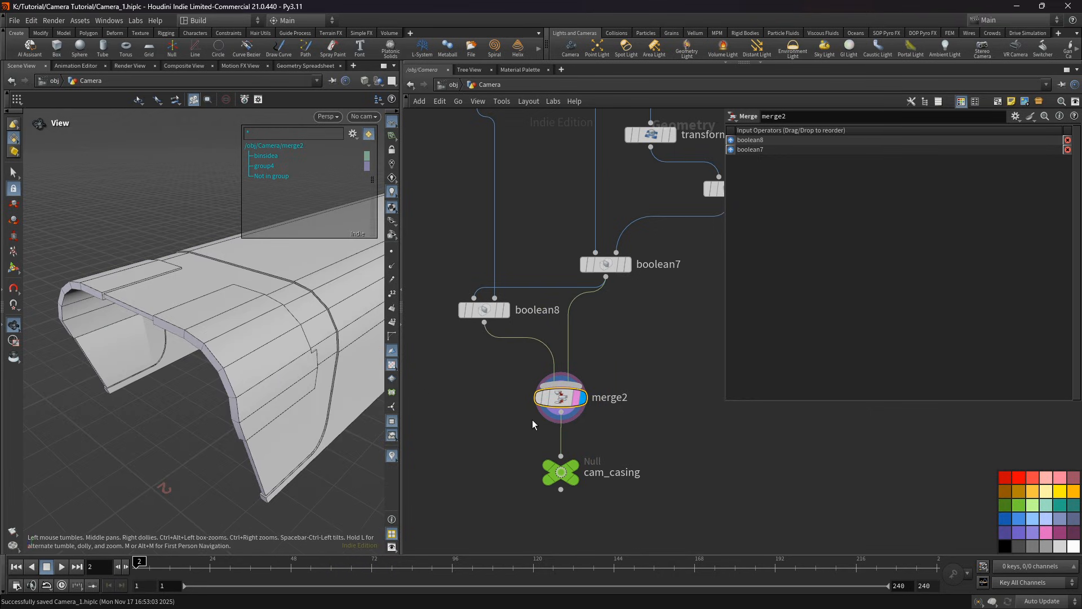
Step: Select the whole casing branch and move it closer to the front_frame branch
scroll(647, 398, "down", 6)
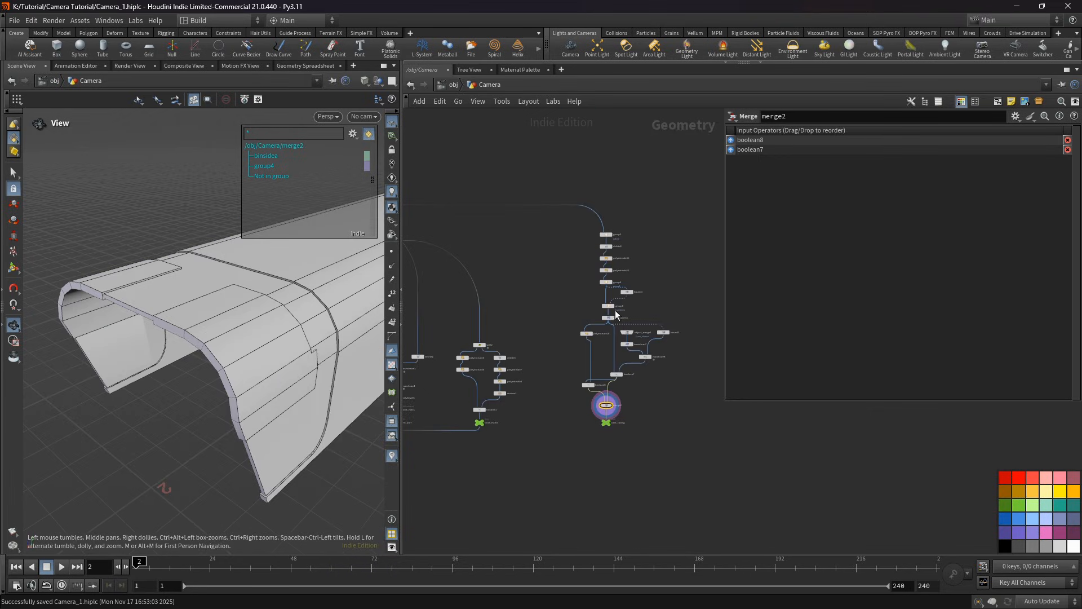
scroll(617, 315, "down", 5)
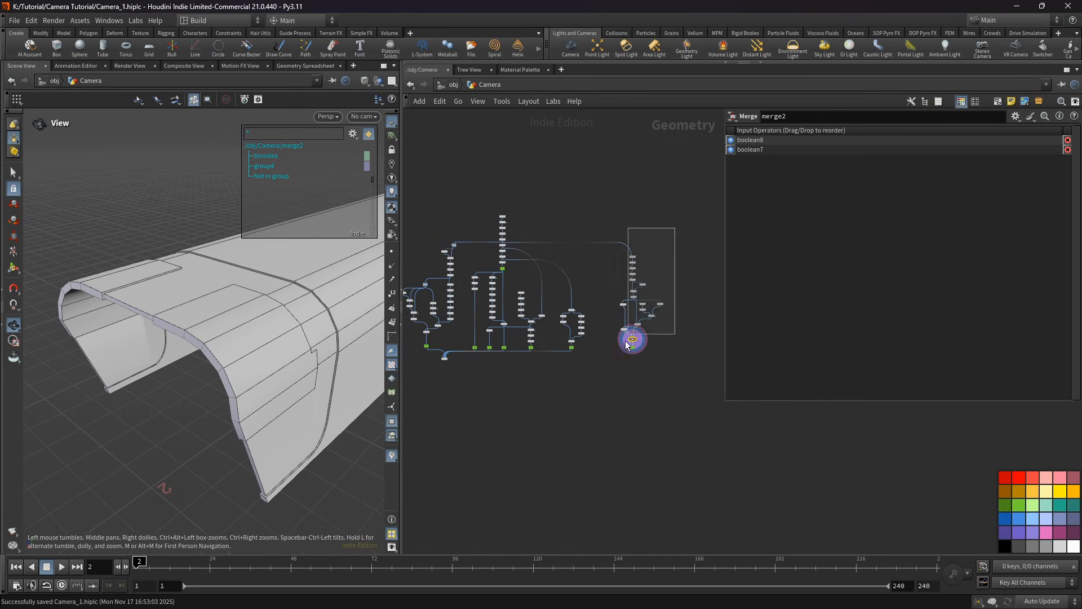
left_click_drag(627, 343, 629, 352)
scroll(641, 360, "up", 5)
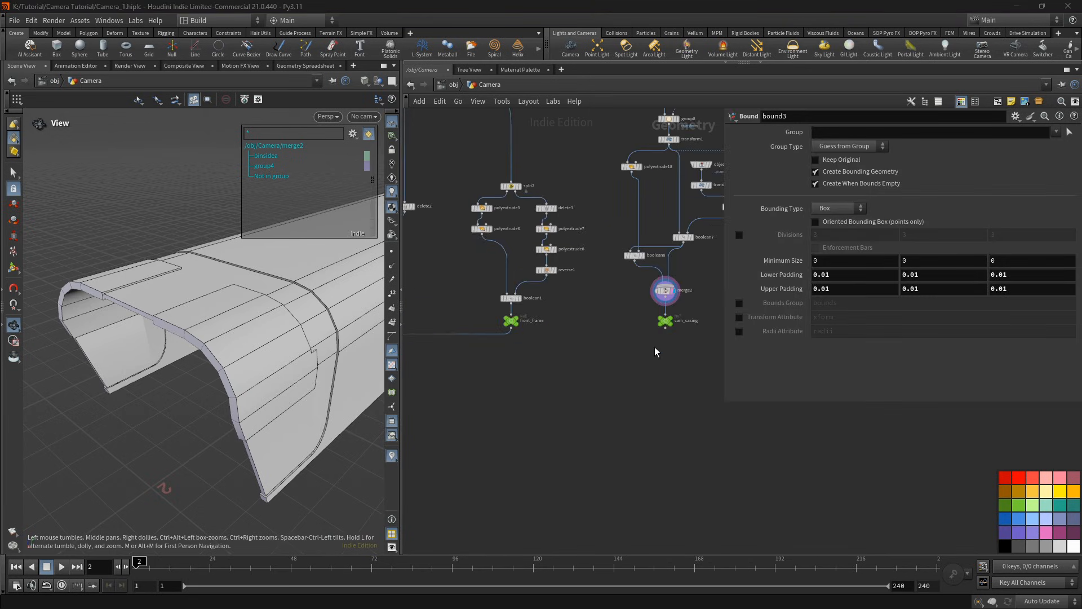
Step: Wire the cam_casing null into merge1 and display merge1 to inspect the whole camera
scroll(662, 339, "up", 3)
middle_click_drag(666, 335, 651, 344)
left_click(652, 333)
scroll(610, 354, "down", 5)
middle_click_drag(522, 359, 631, 368)
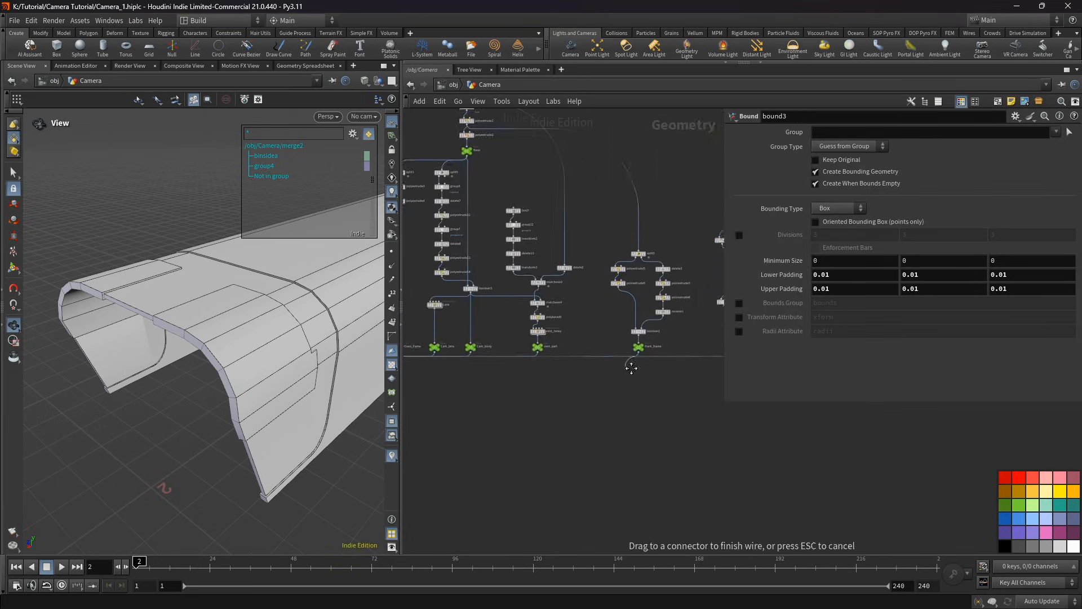
scroll(535, 372, "up", 6)
left_click(486, 365)
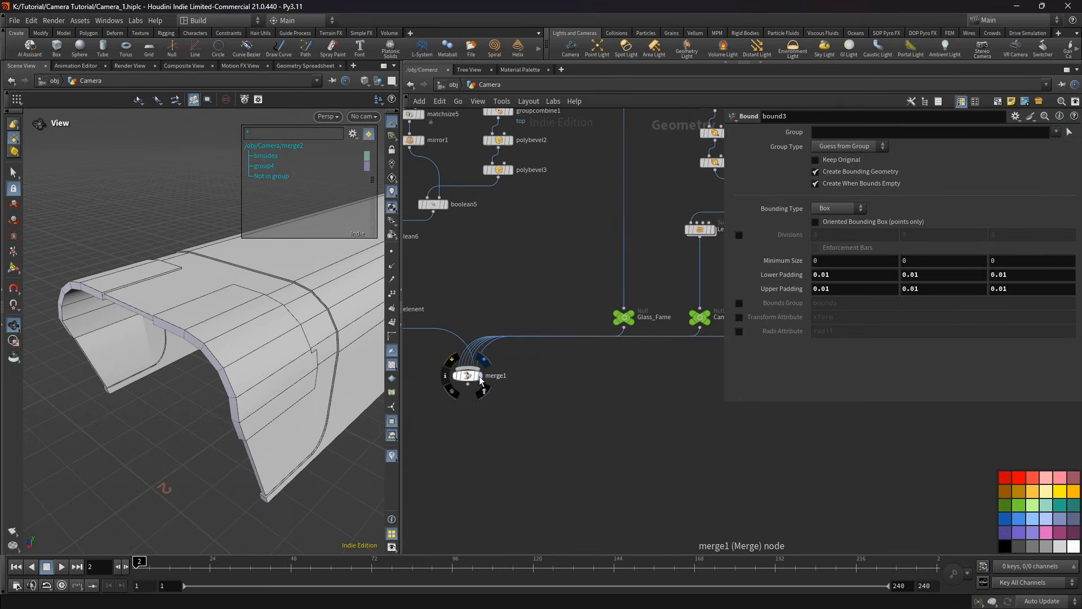
left_click(480, 378)
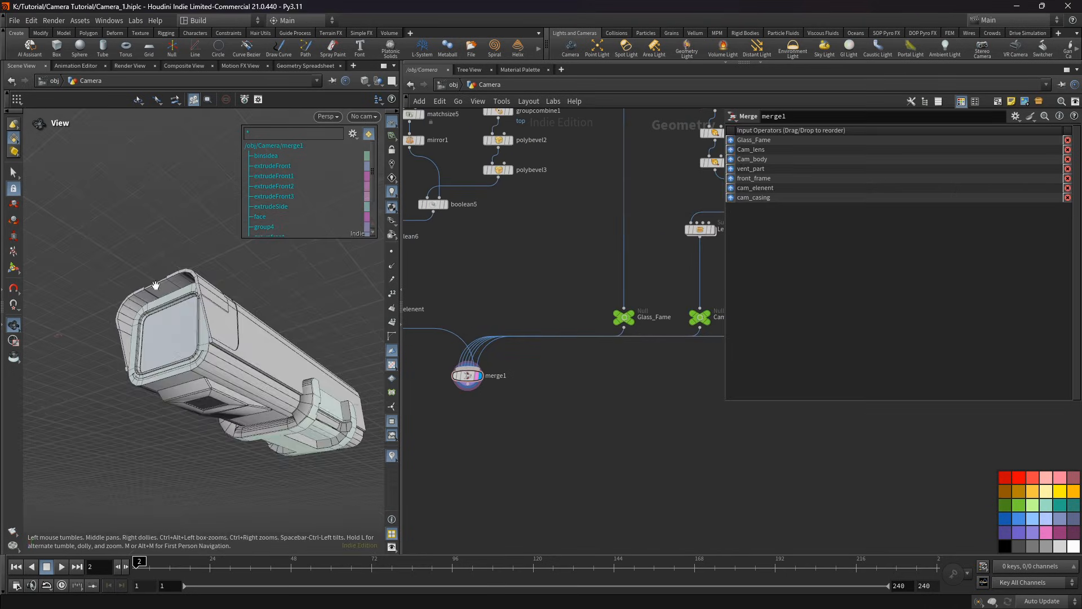
left_click_drag(155, 286, 238, 286)
left_click_drag(318, 282, 240, 335)
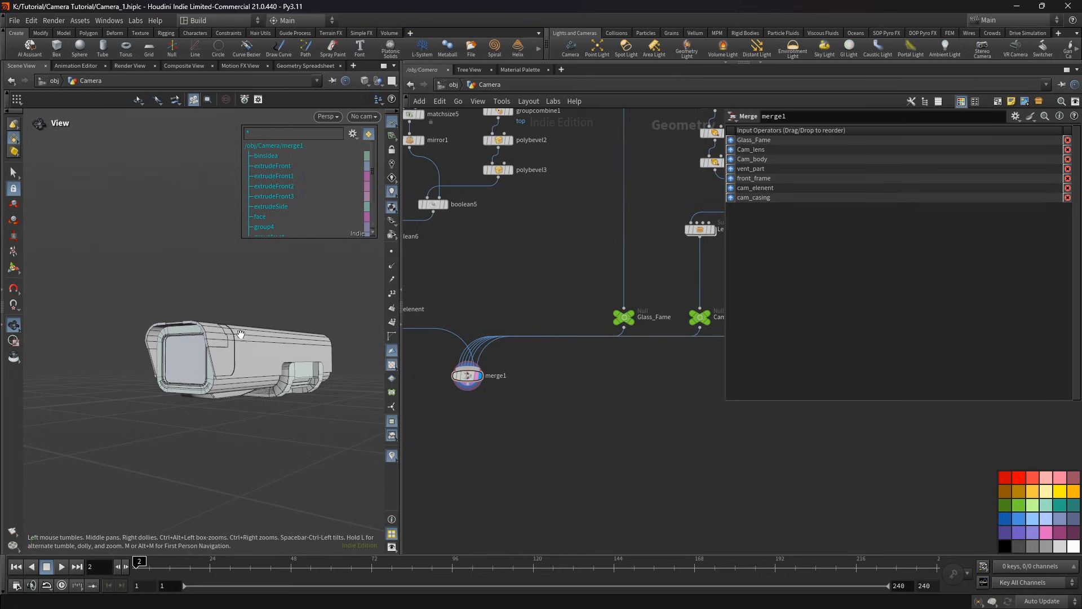
Step: Display polyextrude16 and branch a new PolyExtrude node off its output, placed in the empty area beside the casing branch
scroll(549, 390, "down", 6)
scroll(677, 262, "up", 6)
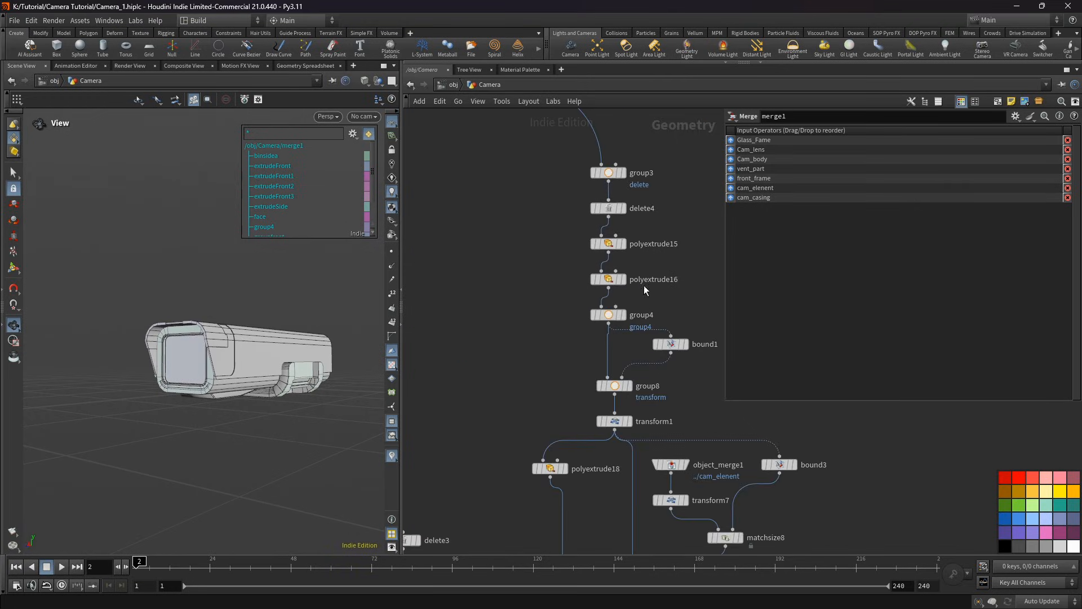
middle_click_drag(646, 291, 526, 303)
scroll(516, 293, "up", 5)
left_click(484, 293)
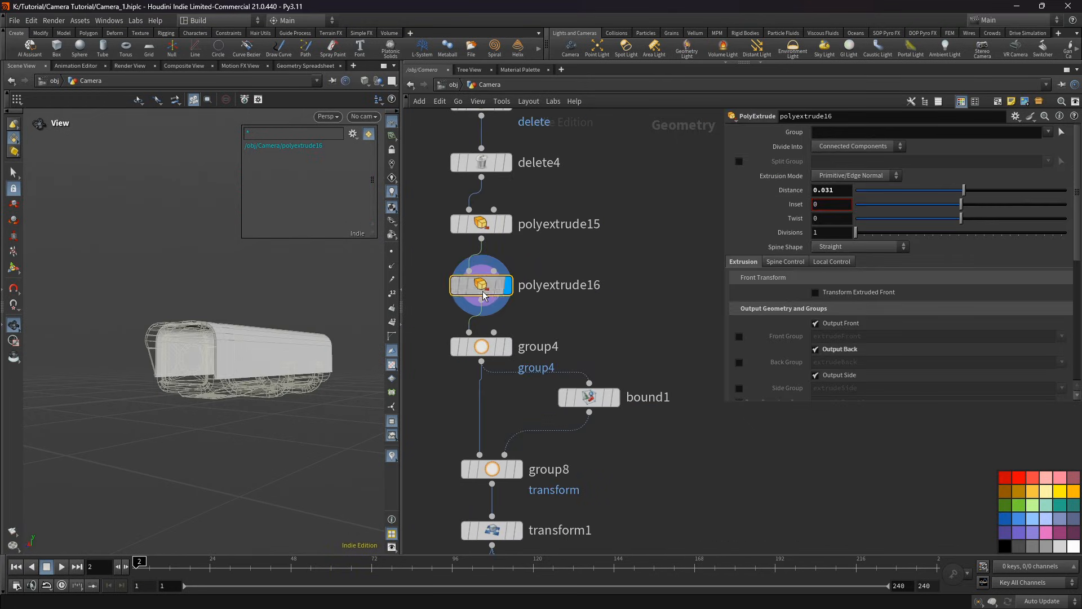
scroll(543, 306, "down", 4)
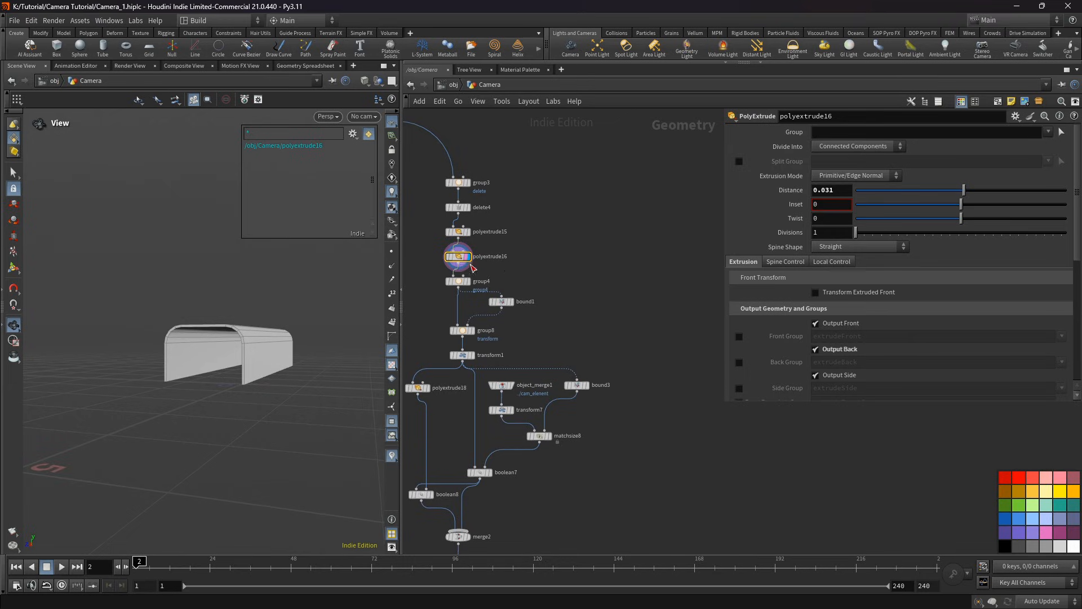
left_click(458, 264)
key("Tab")
type("pol")
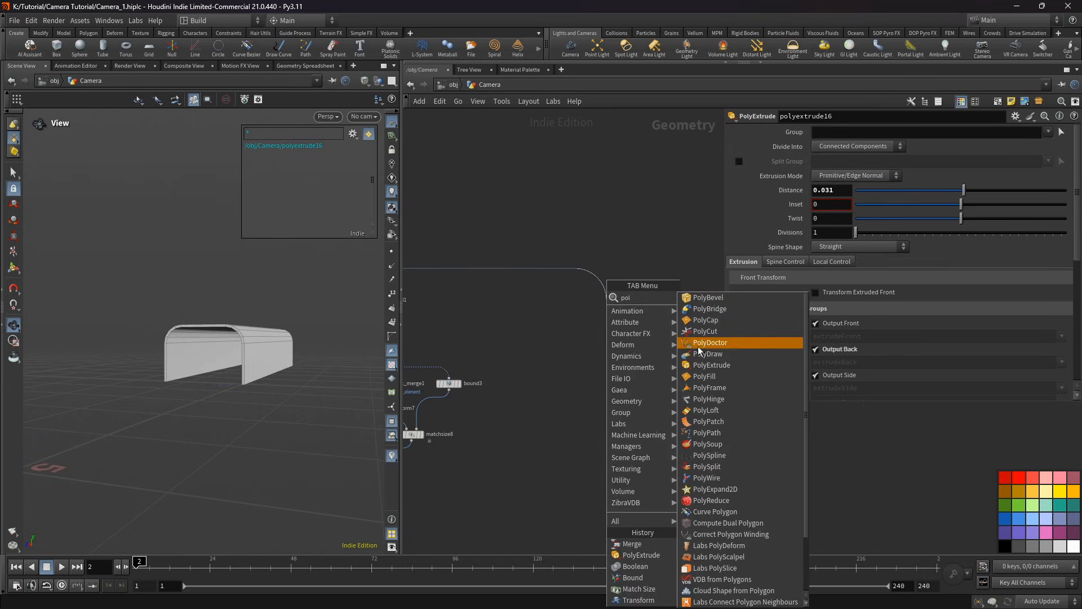
left_click(695, 367)
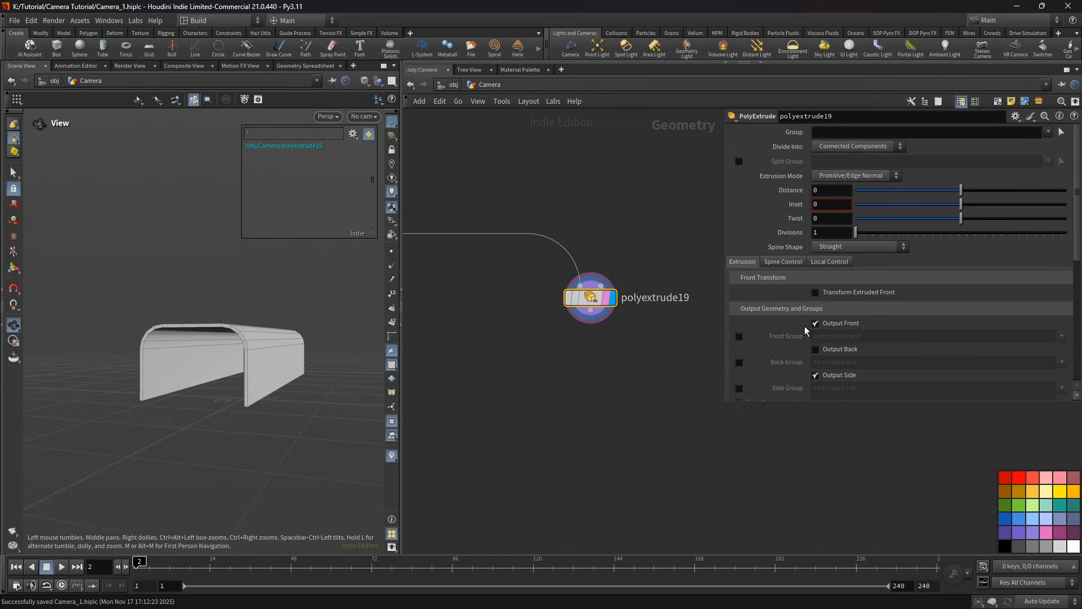
Step: Enable Output Back on polyextrude19 and set its Distance to 0.06
left_click(850, 349)
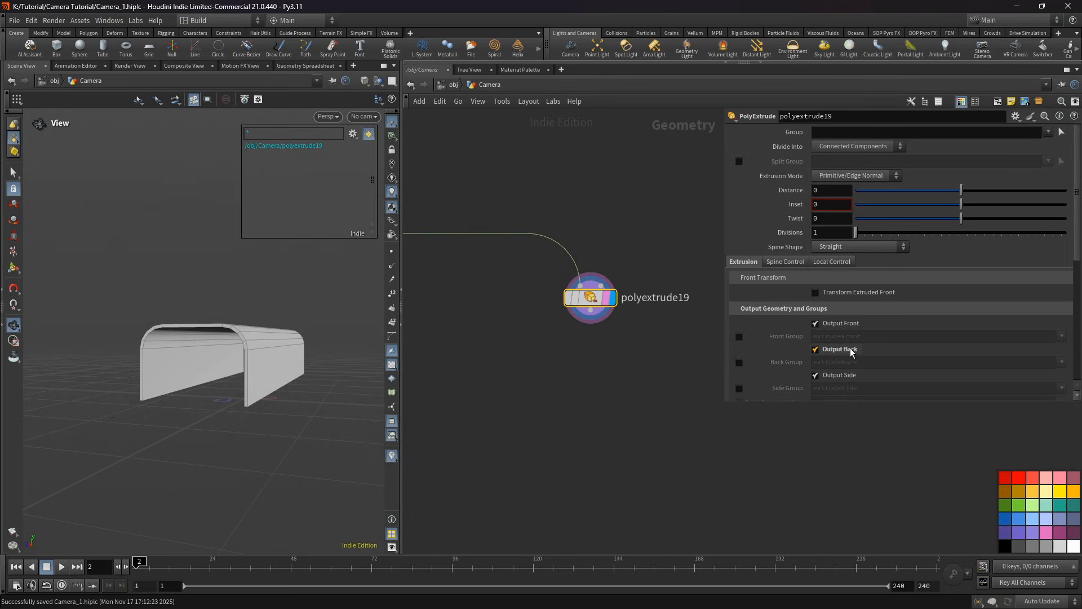
left_click(822, 190)
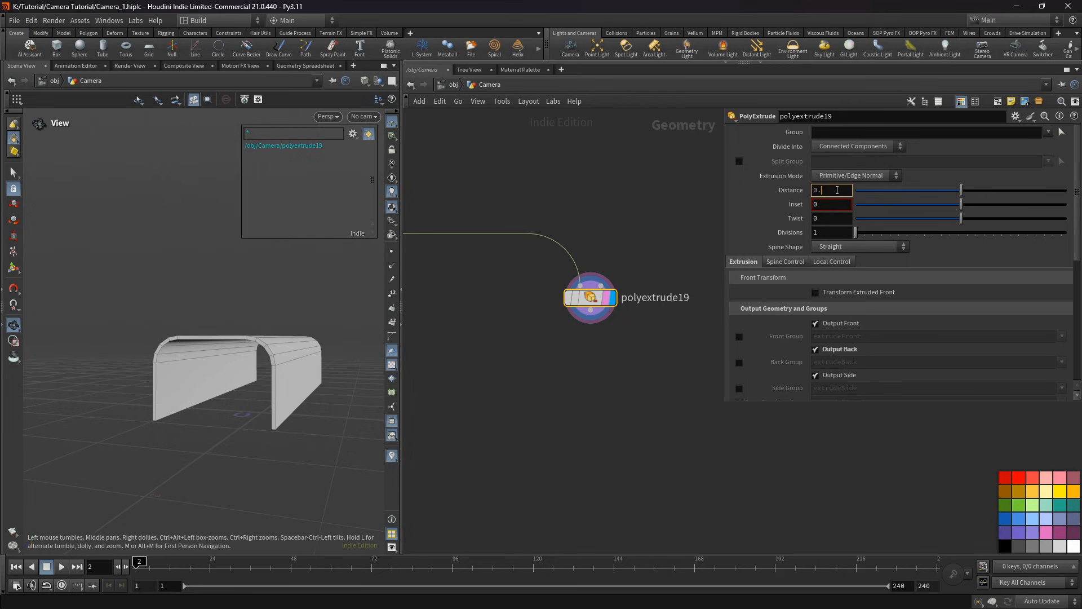
type("06")
key("Return")
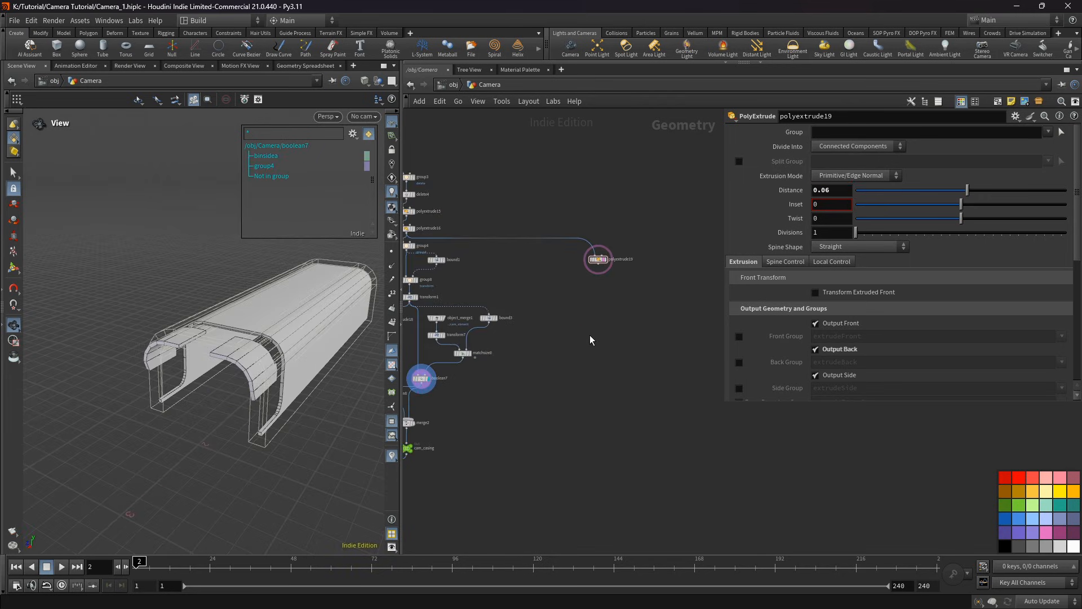
Step: Add a Group Create node below polyextrude19, wire polyextrude19 into its first input, and display polyextrude19
scroll(589, 335, "up", 3)
key("Tab")
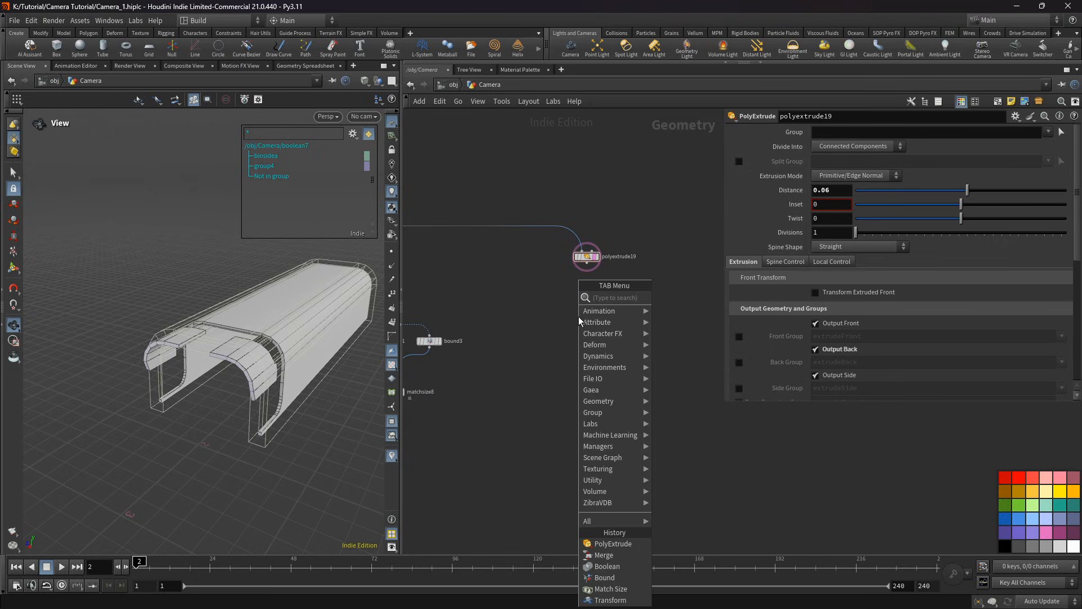
type("group")
left_click(668, 311)
scroll(586, 259, "up", 2)
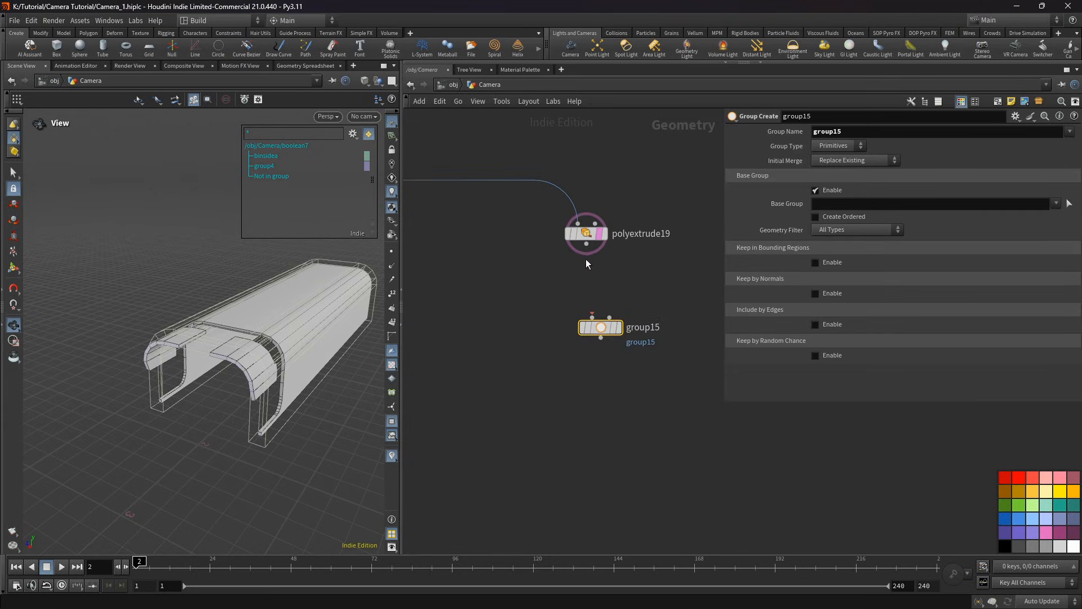
left_click_drag(583, 292, 583, 293)
left_click_drag(586, 244, 592, 316)
left_click_drag(597, 324, 582, 325)
left_click(610, 211)
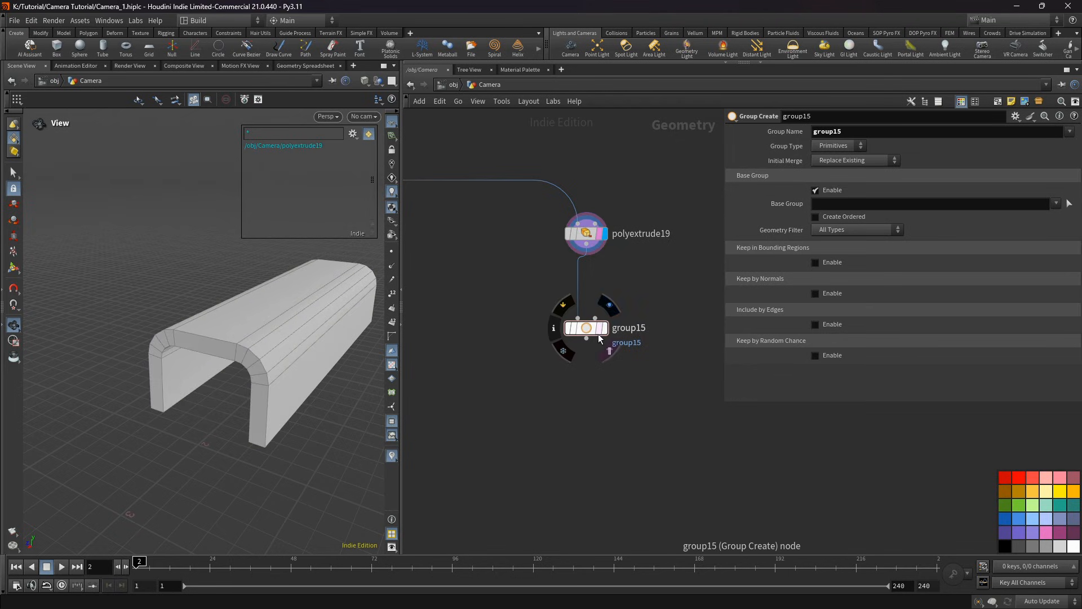
Step: Display the group15 node and shift it slightly further below polyextrude19
left_click(610, 304)
left_click(610, 351)
left_click_drag(592, 335, 587, 341)
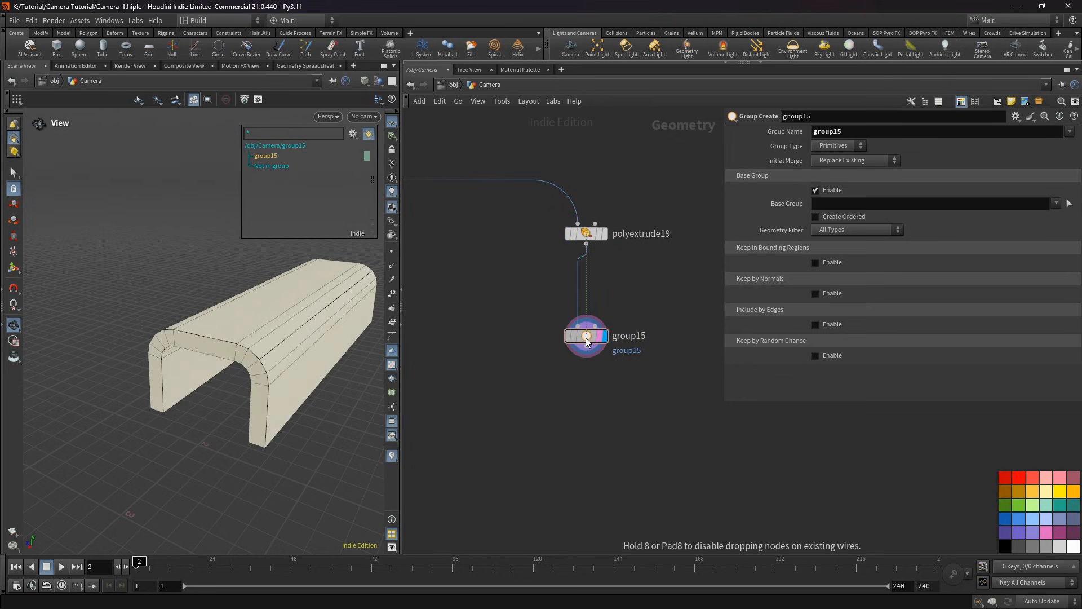
Step: Branch a Bound node off polyextrude19's output, place it between polyextrude19 and group15, and display it
middle_click_drag(627, 299, 584, 305)
left_click(544, 250)
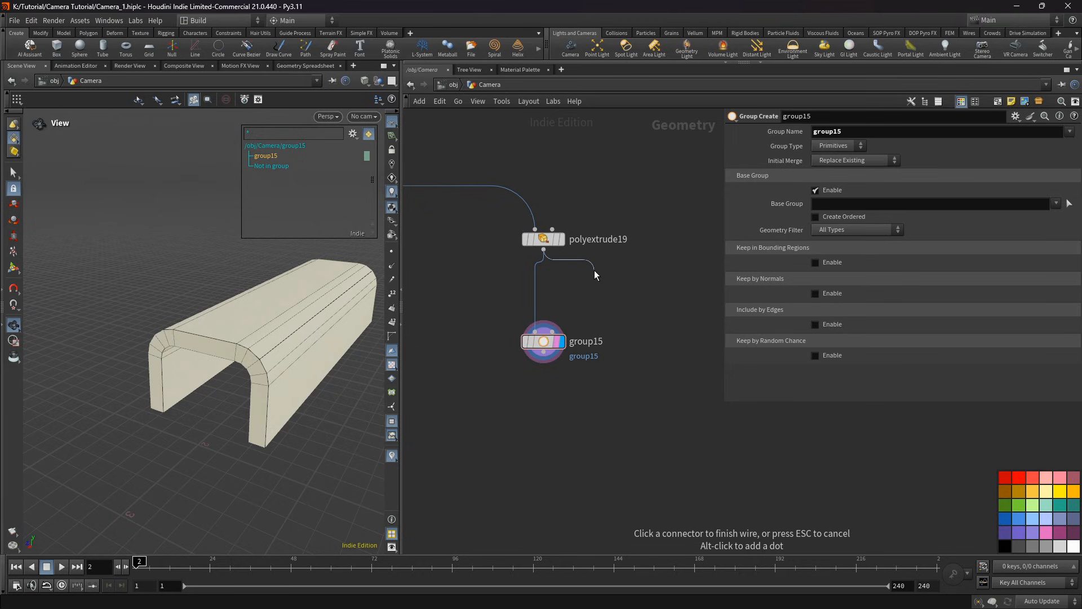
left_click(595, 270)
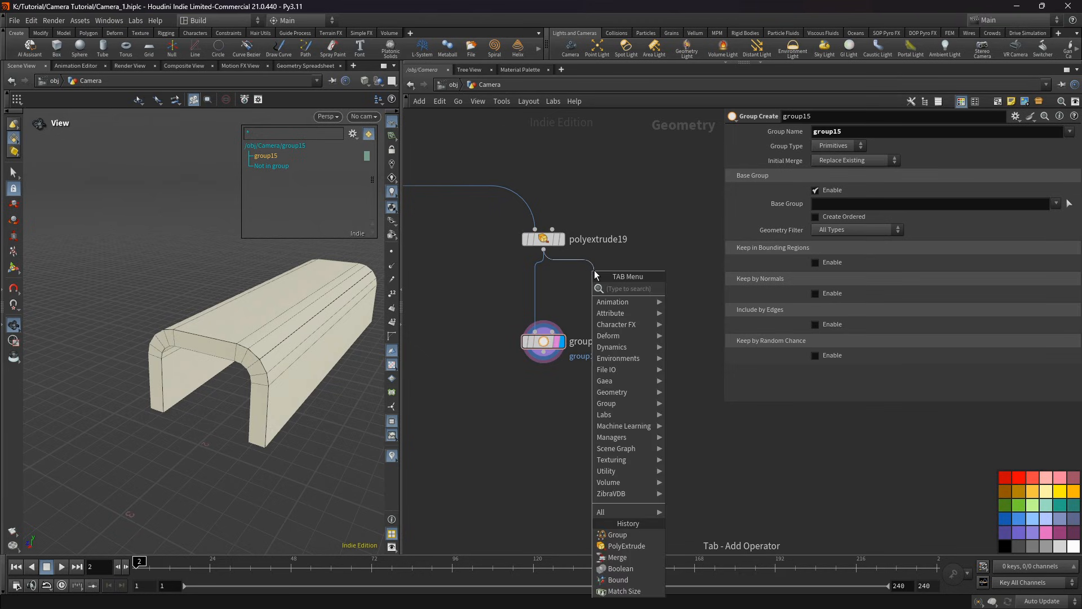
left_click(620, 579)
left_click(595, 281)
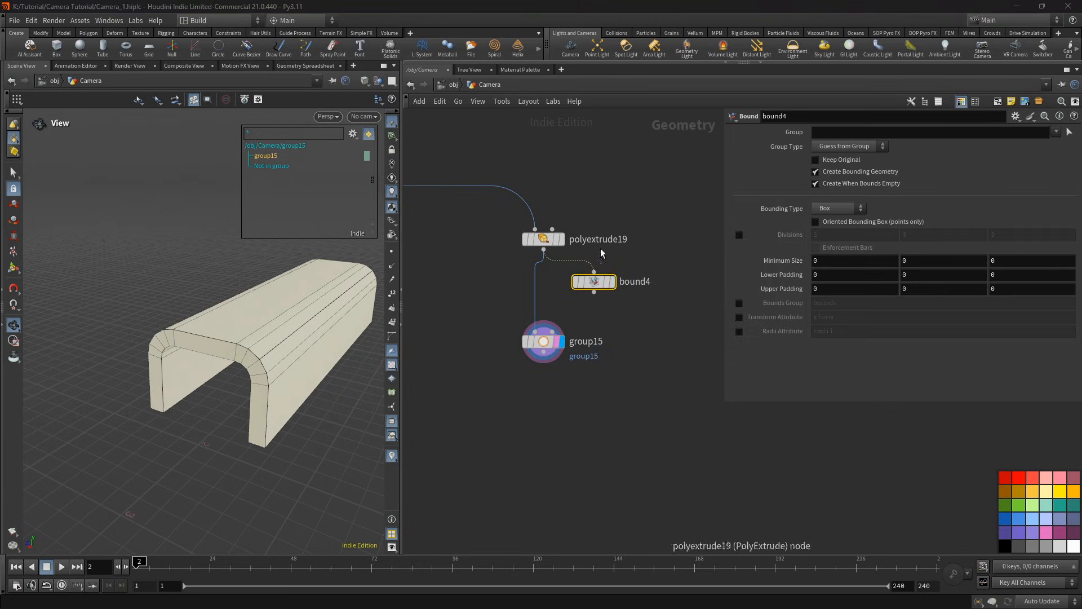
left_click(609, 282)
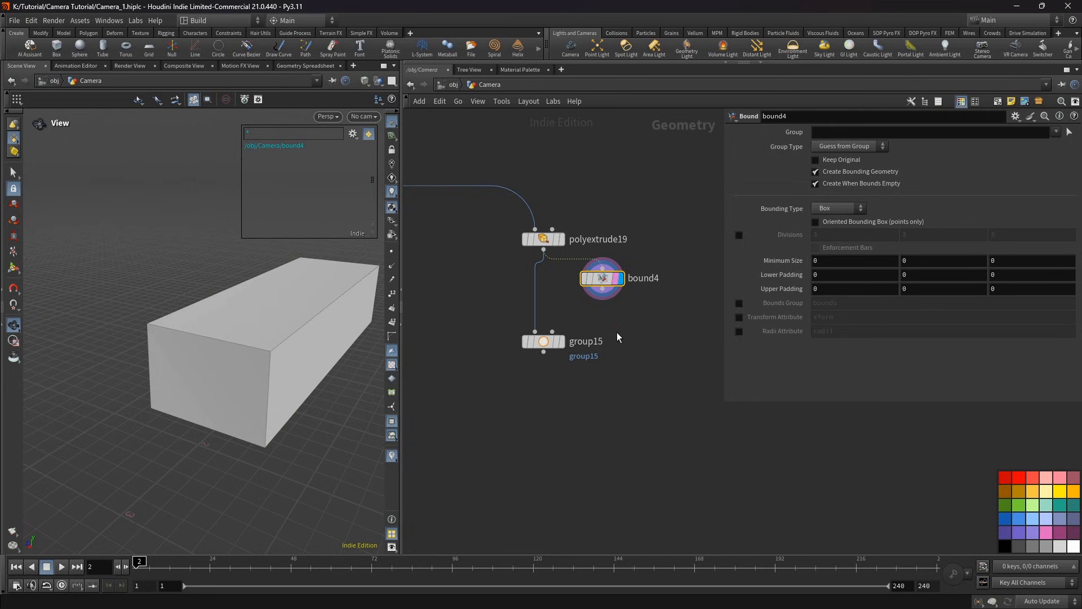
middle_click_drag(626, 333, 583, 343)
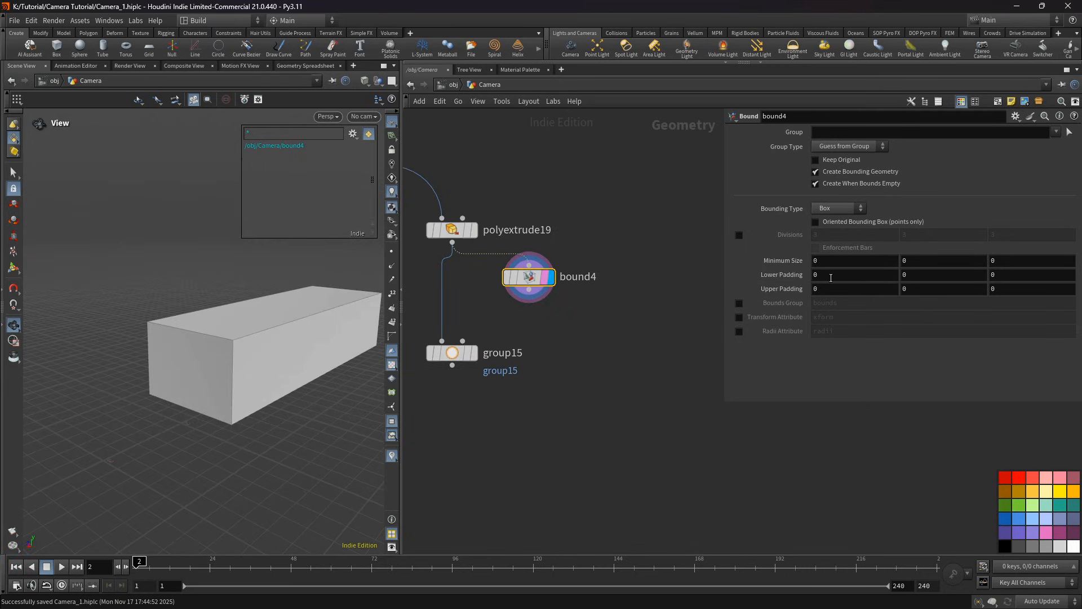
Step: Set bound4's Lower Padding to 0.12, 0.02 and 0.02
left_click(831, 278)
type(".12")
left_click(908, 274)
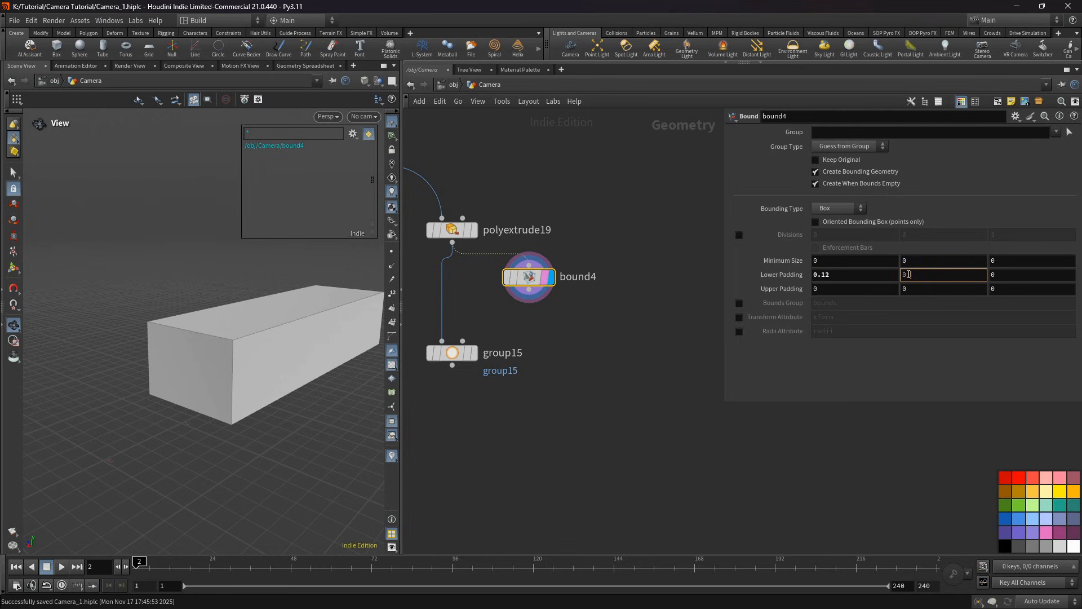
type(".02")
left_click(1006, 274)
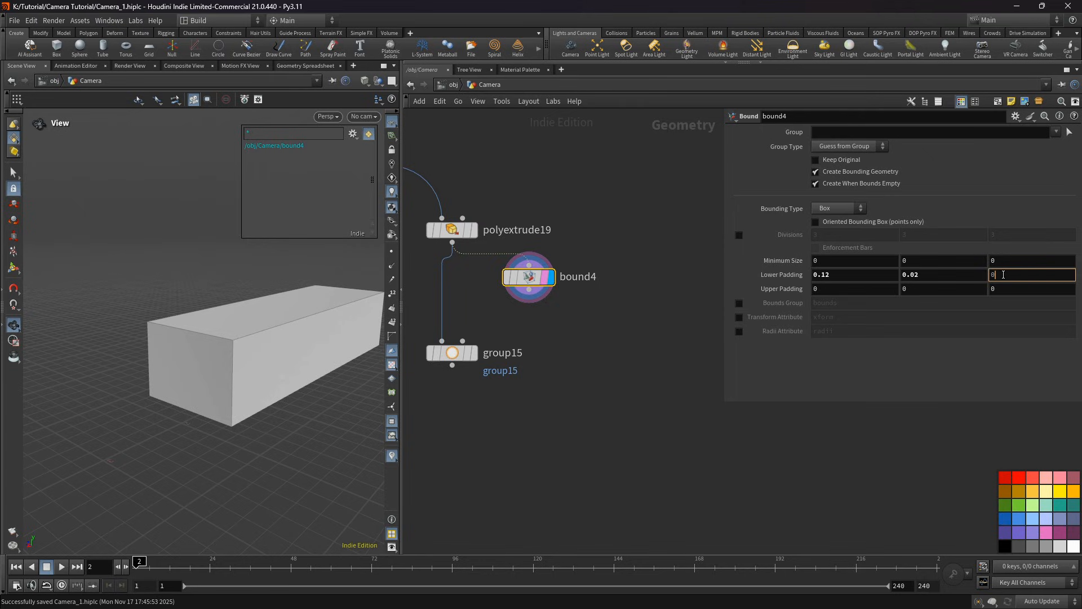
type(".02")
Step: Set bound4's Upper Padding to 0.12, -0.5 and 0.02
left_click(826, 291)
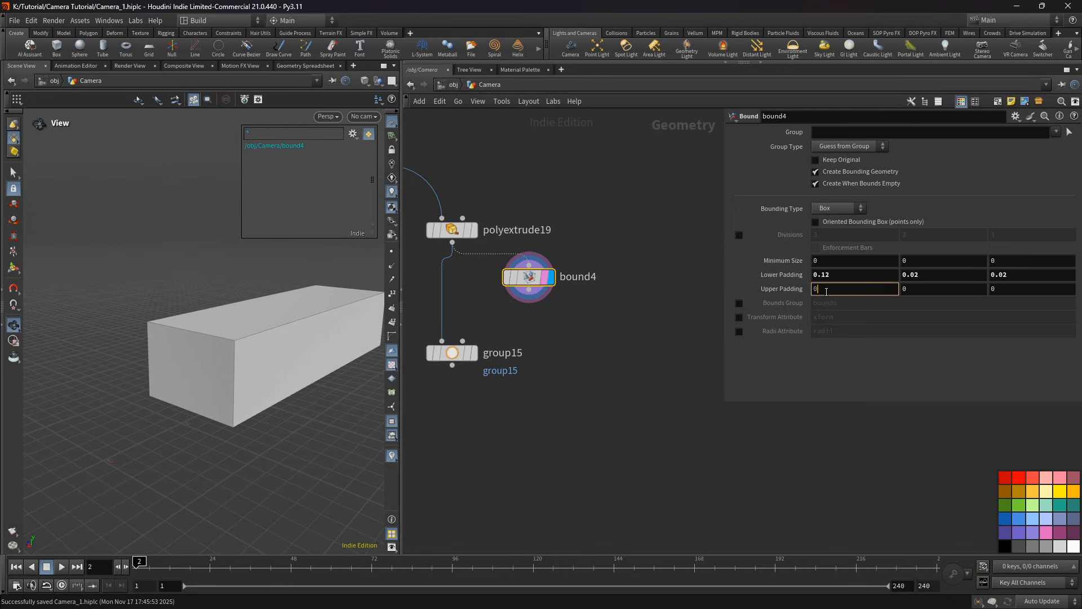
type(".12")
left_click(923, 292)
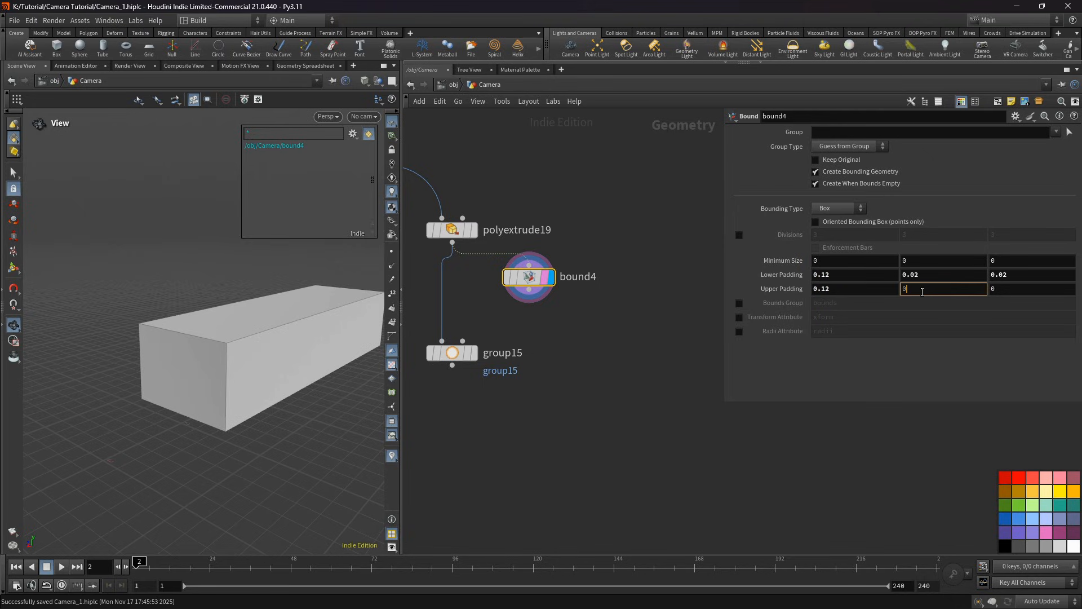
left_click_drag(921, 291, 895, 298)
type("-0.5")
left_click(988, 289)
double_click(989, 289)
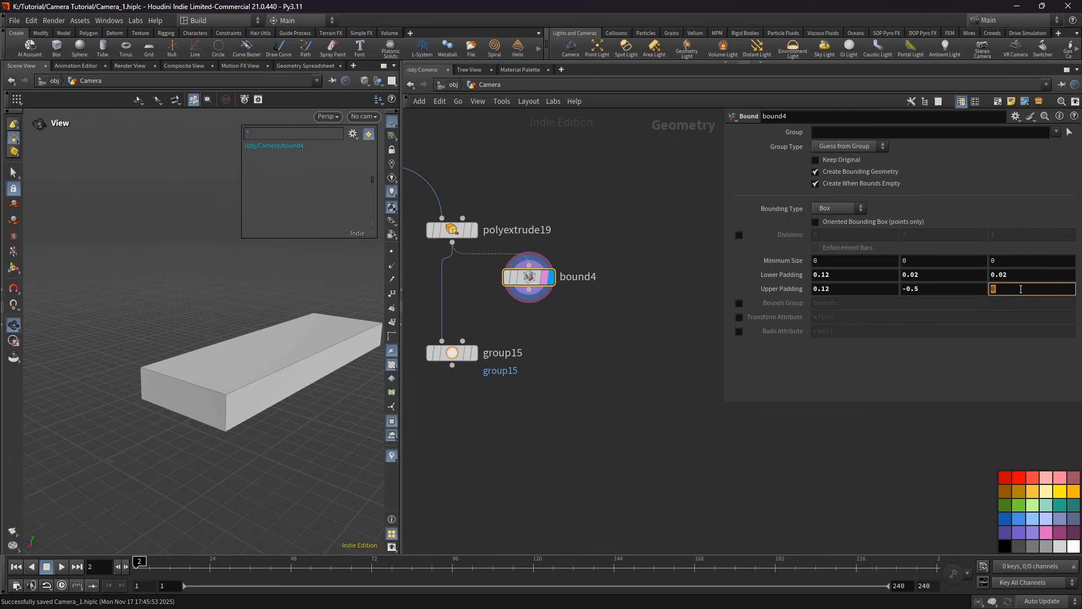
type("0.02")
Step: Wire bound4 into group15's second input and display group15
left_click(529, 300)
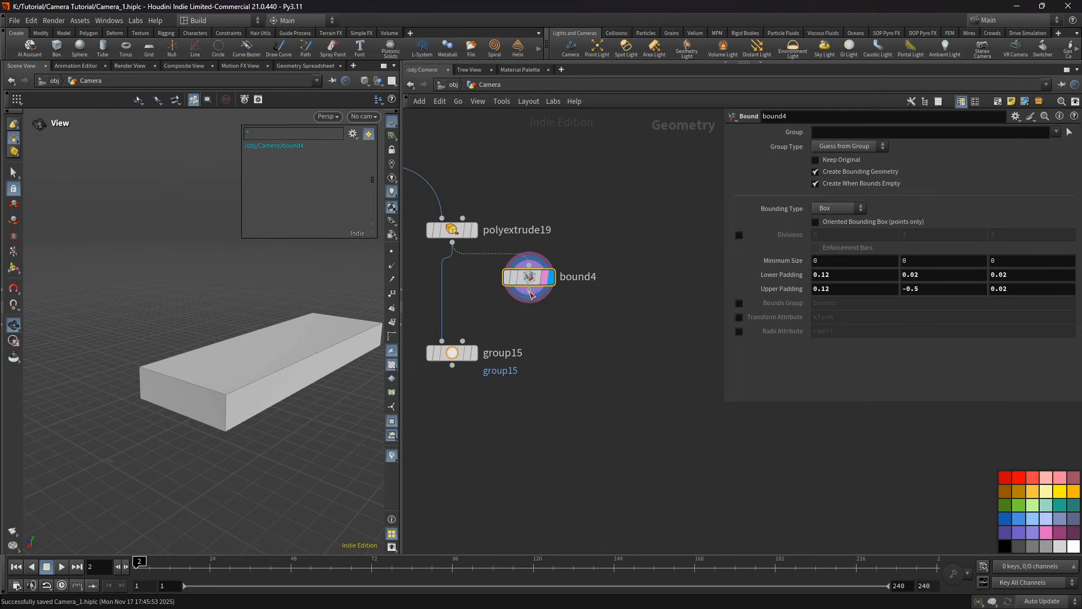
left_click(463, 341)
middle_click_drag(471, 339, 574, 333)
left_click(571, 350)
left_click(569, 351)
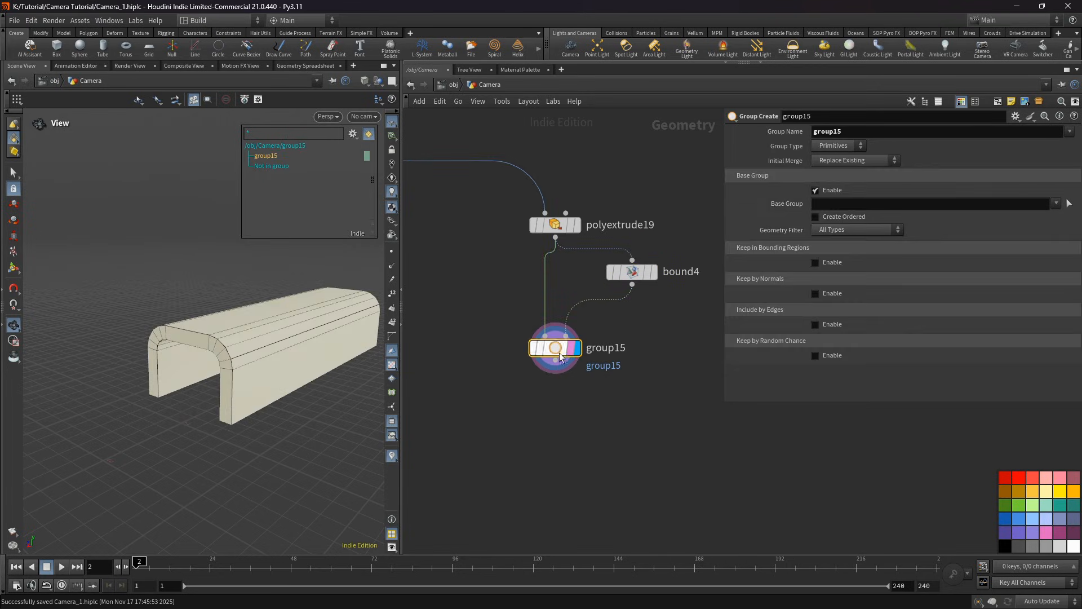
Step: Make group15 a Points group with Base Group disabled and Keep in Bounding Regions enabled, using the Bounding Object type
left_click(840, 148)
left_click(829, 168)
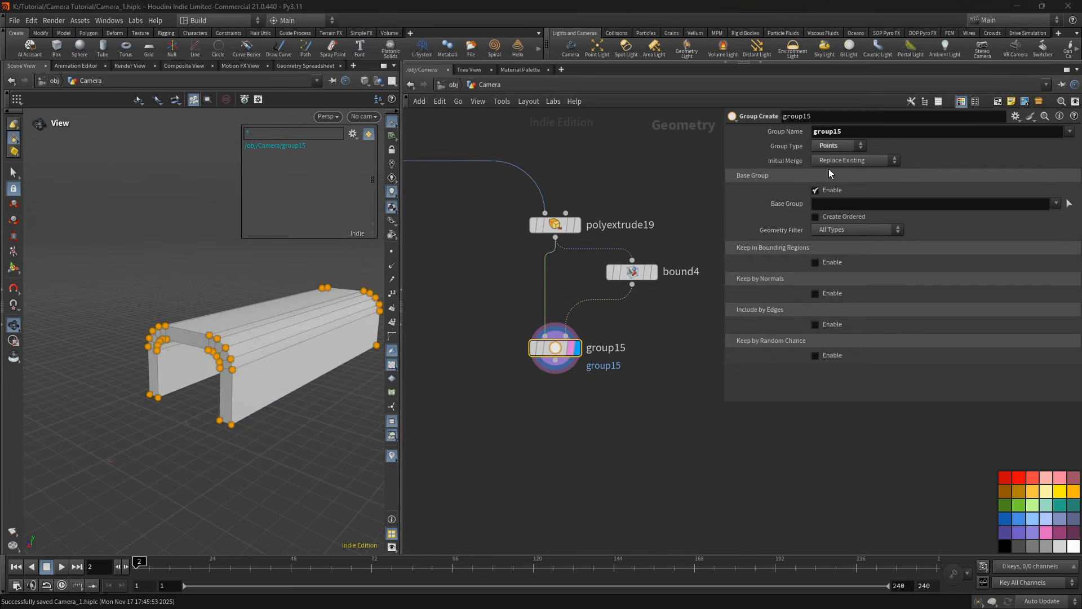
left_click(823, 193)
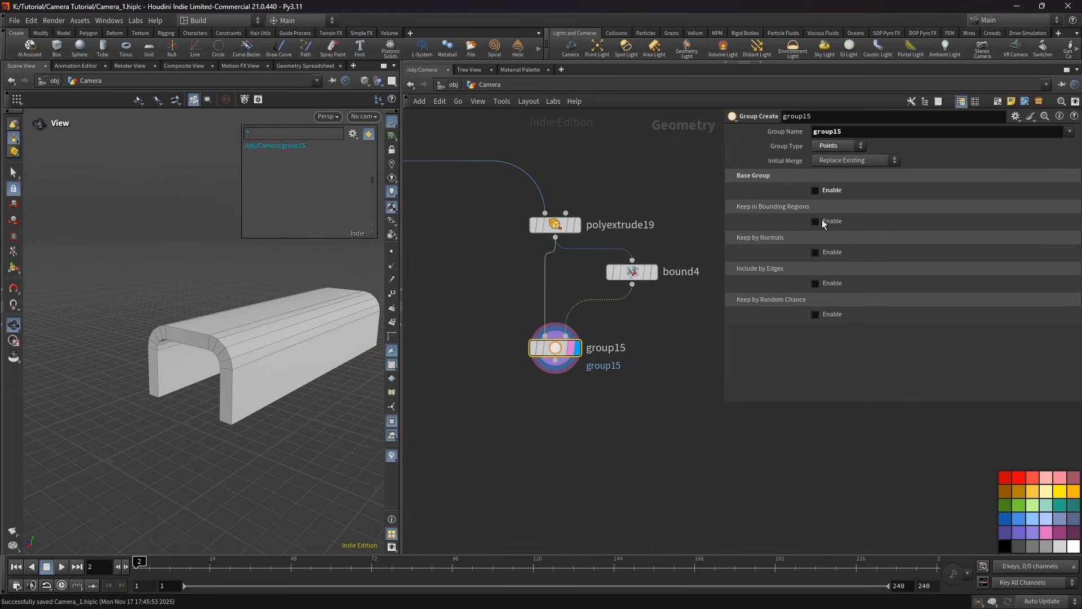
left_click(822, 220)
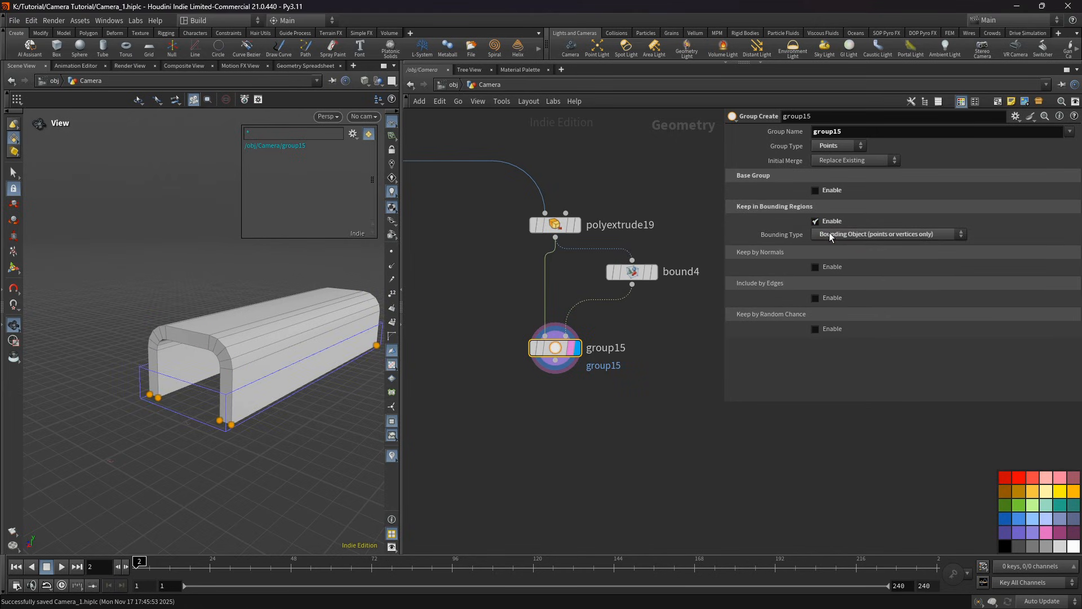
left_click(830, 233)
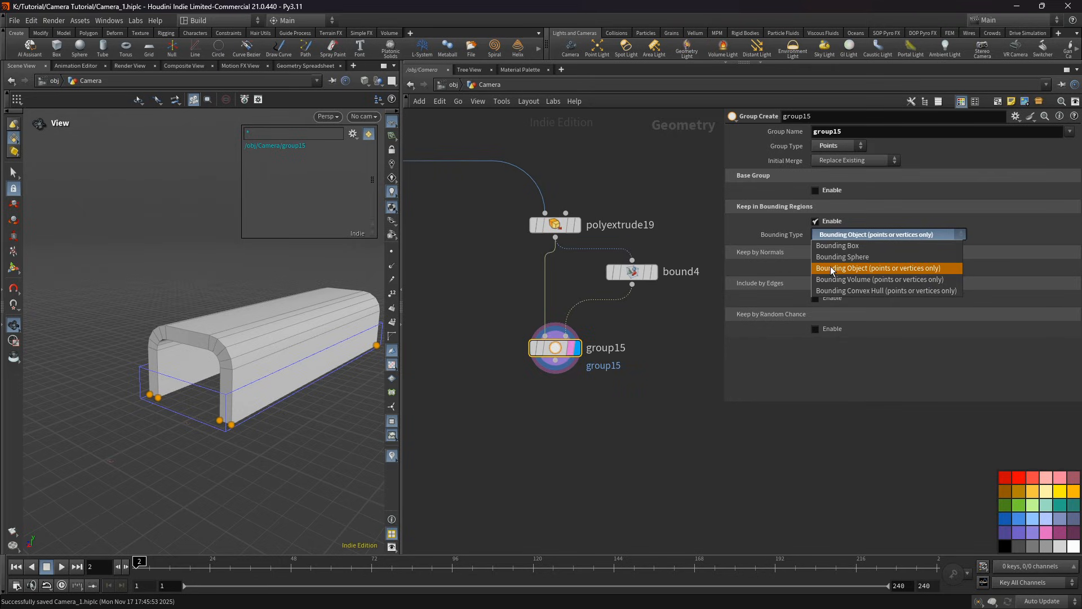
left_click(830, 268)
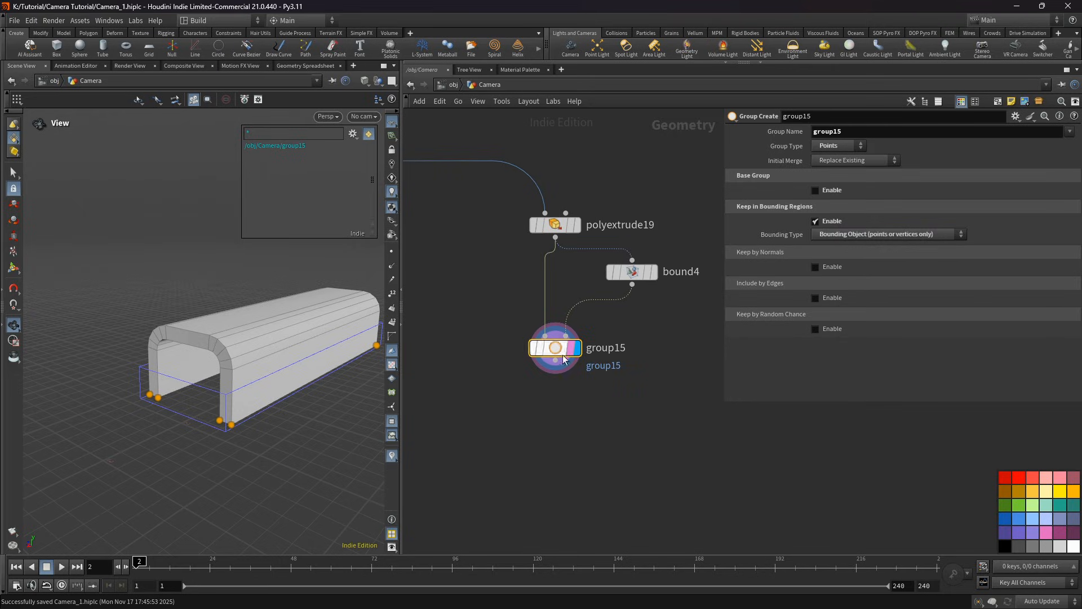
left_click_drag(351, 384, 285, 323)
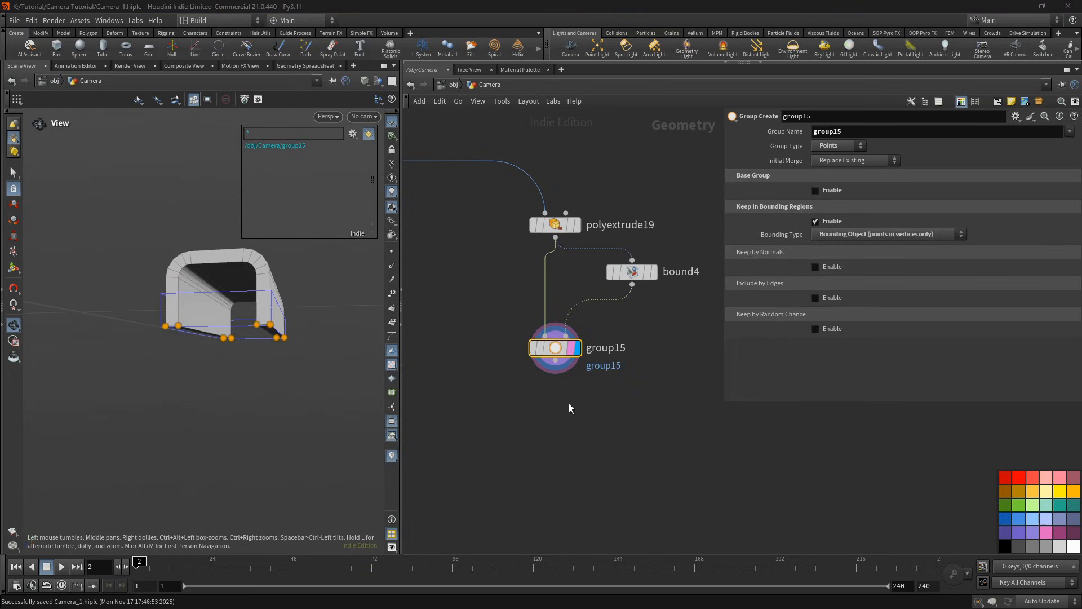
Step: Add a Boolean node well below group15 with group15 feeding its first input
middle_click_drag(545, 398, 543, 357)
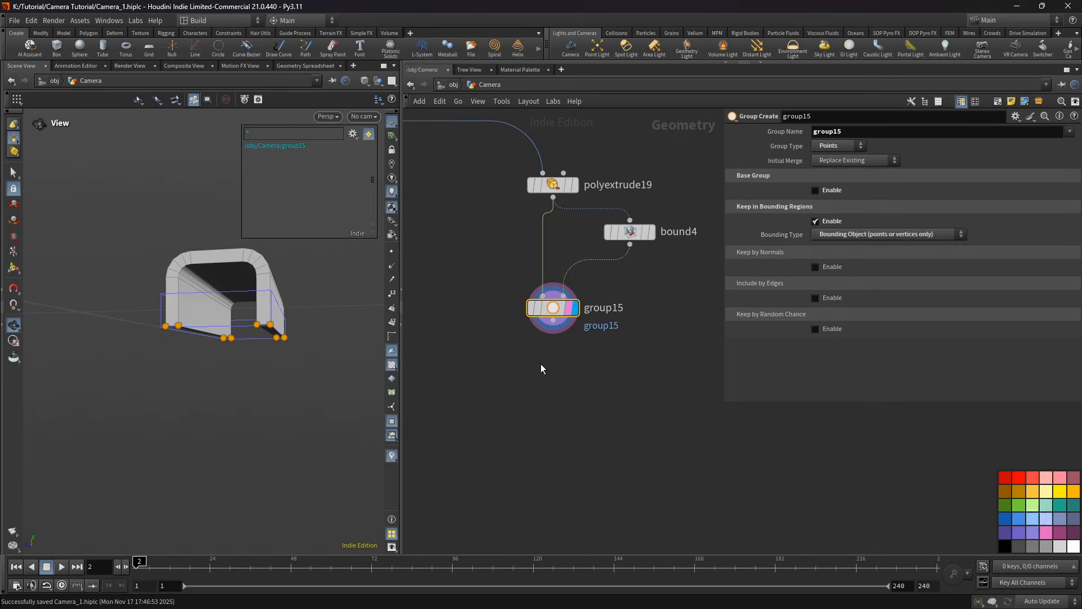
key("Tab")
mouse_move(566, 367)
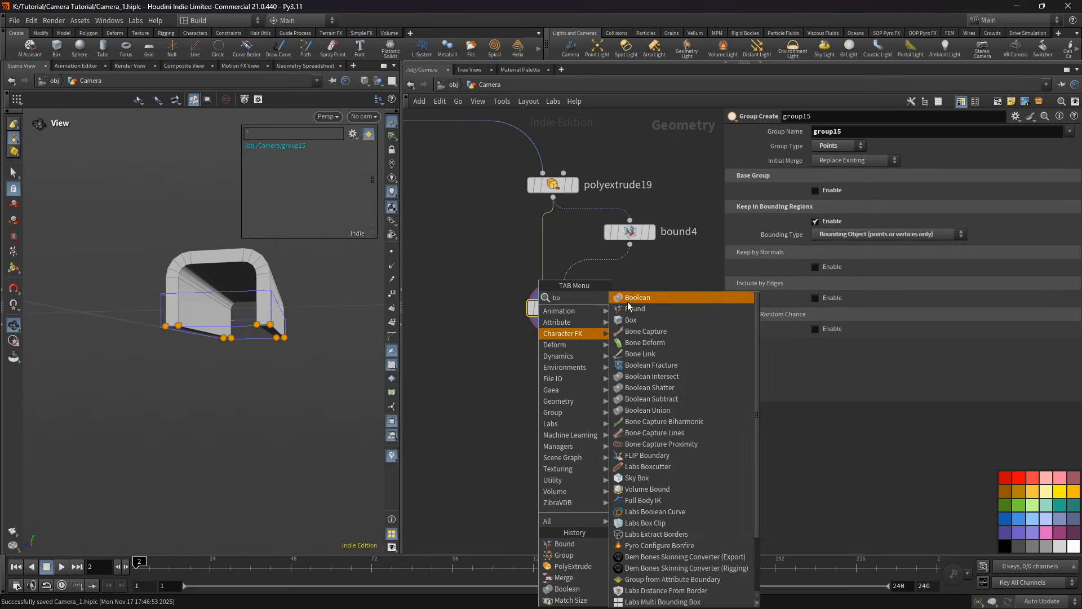
left_click(625, 292)
left_click(554, 399)
left_click_drag(543, 387, 551, 432)
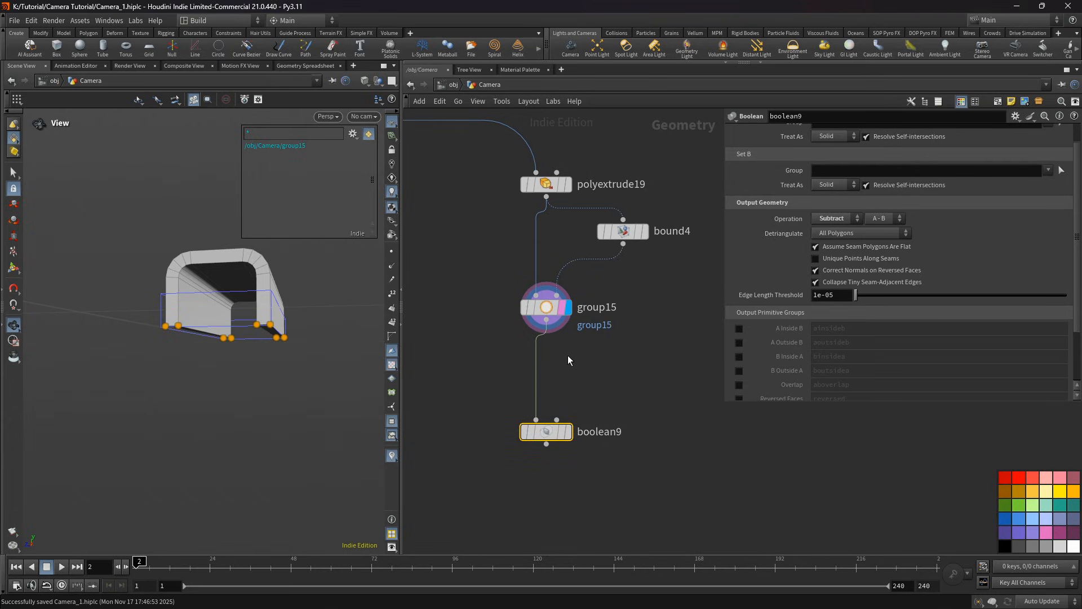
Step: Branch a Bound node off group15's output, place it above and beside boolean9, and display it
left_click(546, 320)
left_click(616, 357)
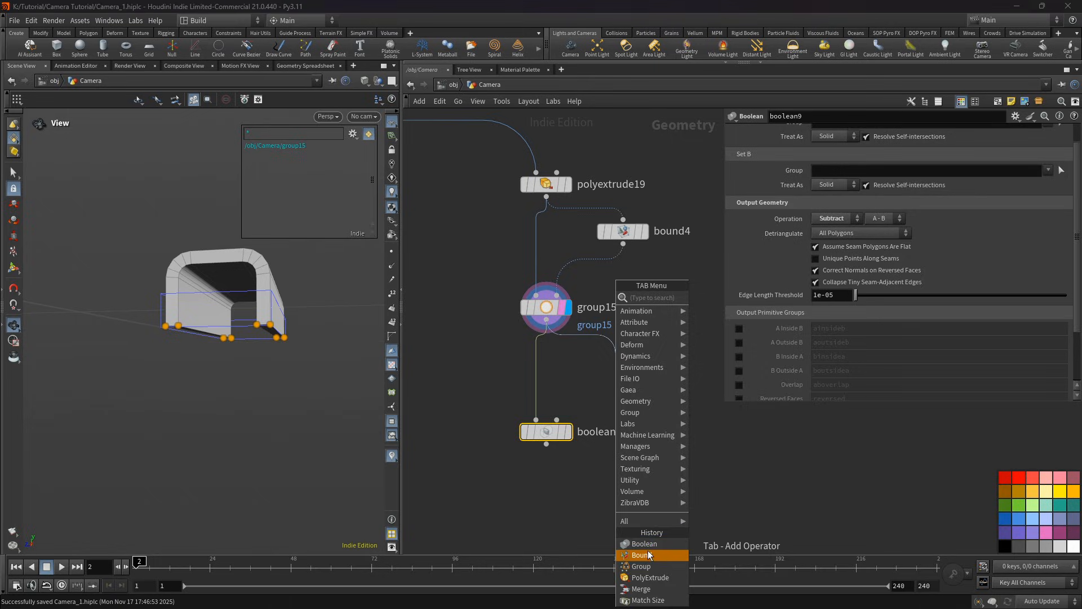
left_click(652, 543)
left_click(638, 359)
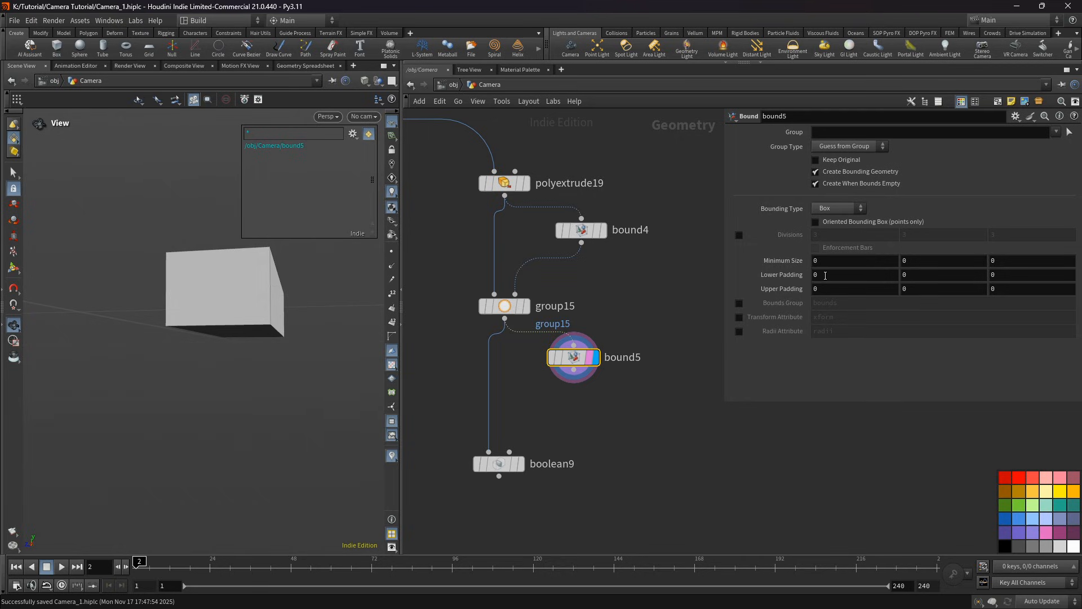
Step: Set bound5's Lower Padding to -0.5, 0.3 and 0.2
left_click(826, 276)
type("-0.1")
key("Return")
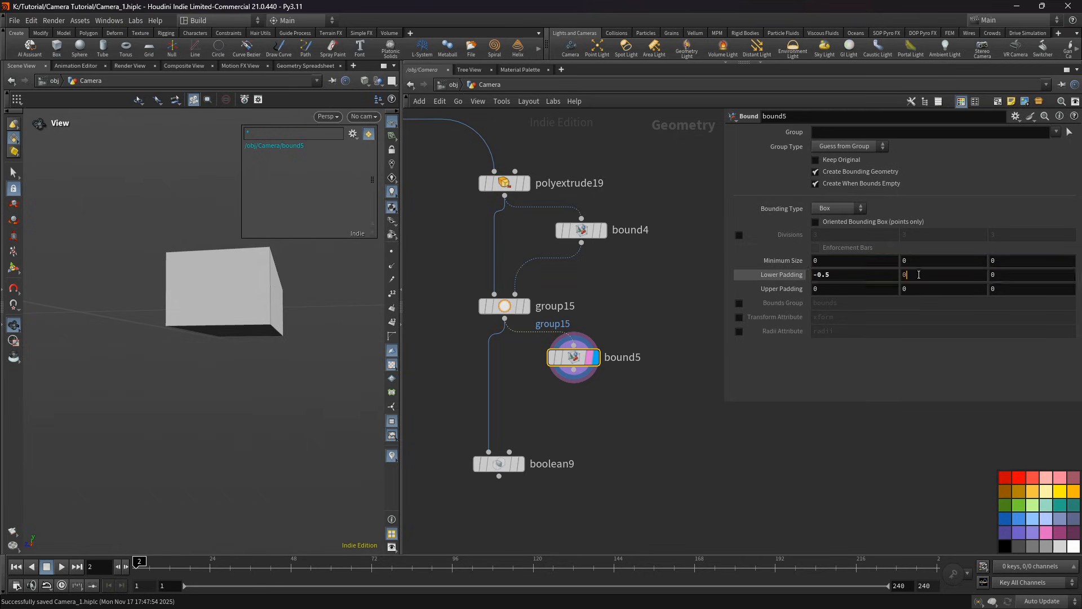
left_click(915, 275)
type(".3")
key("Return")
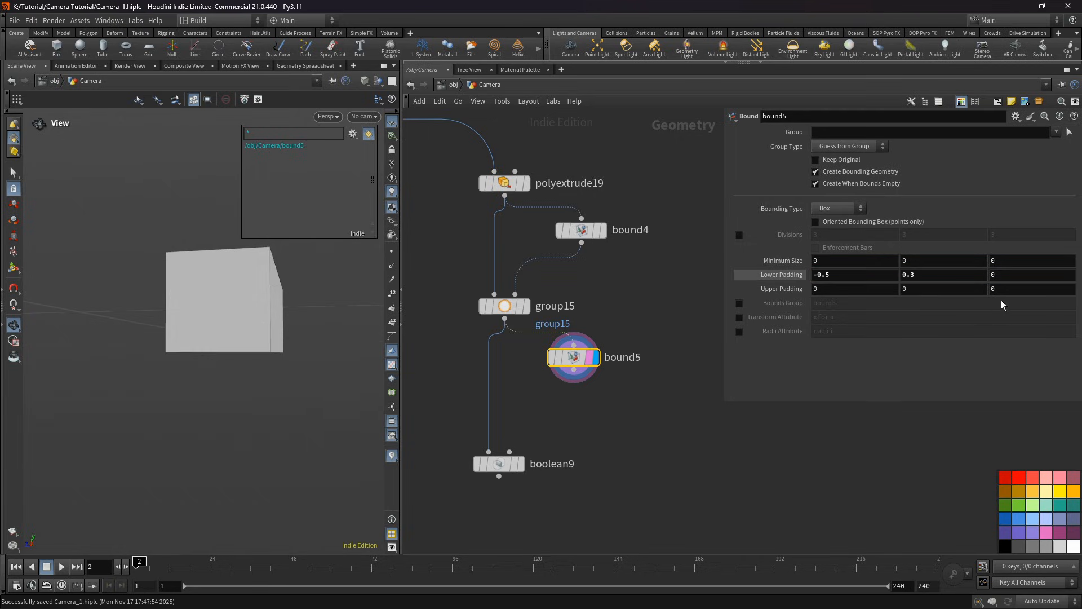
left_click(1016, 275)
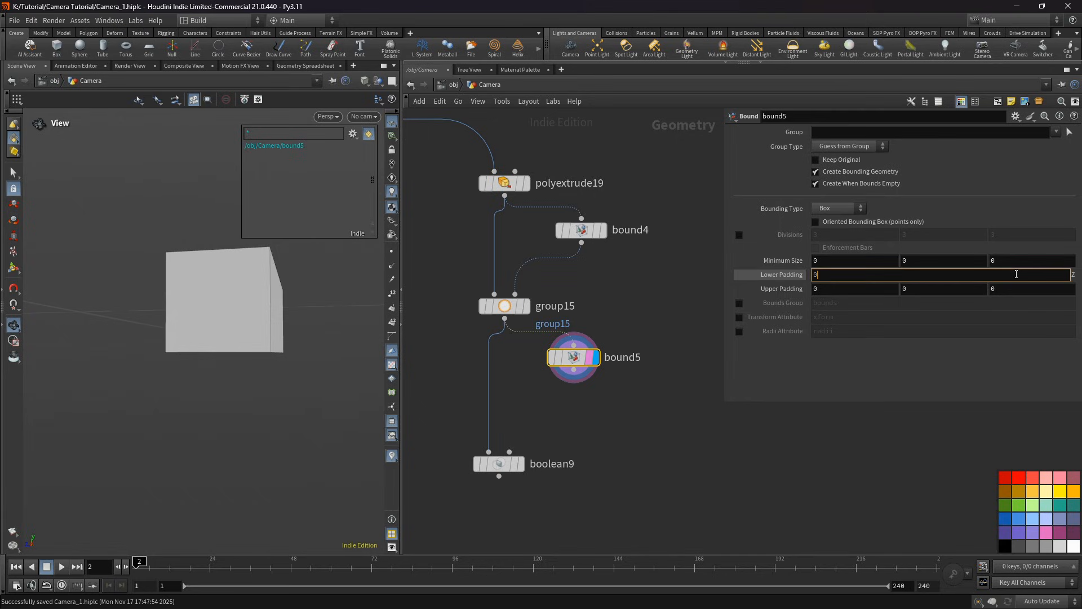
key("Return")
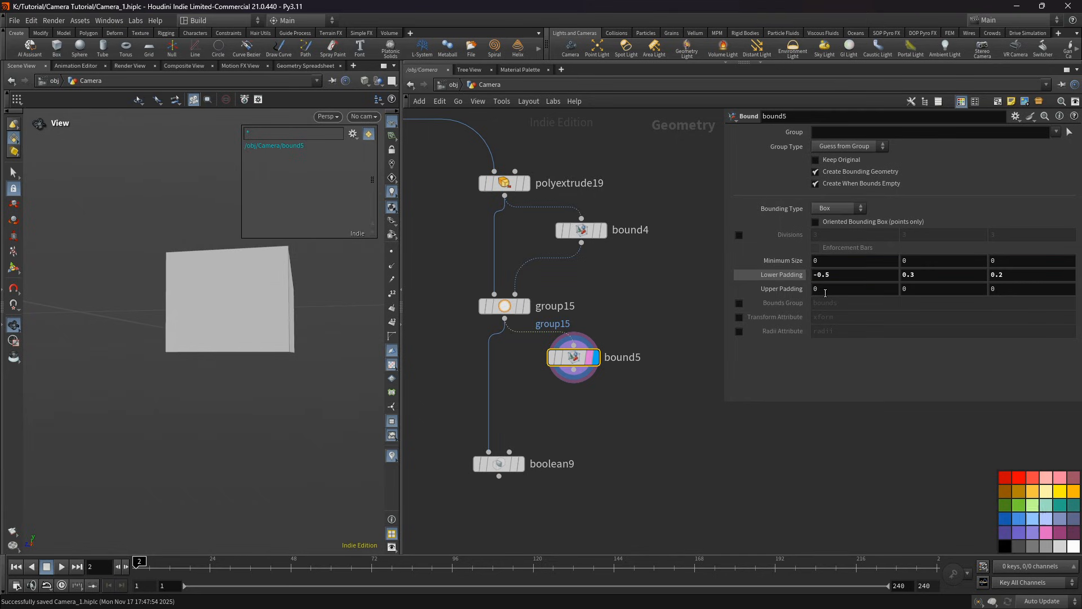
Step: Set bound5's Upper Padding to 1, -0.4 and 0.2, and template group15 to compare the box with the casing
left_click(821, 293)
type("1")
key("Return")
left_click(898, 291)
type("-0.")
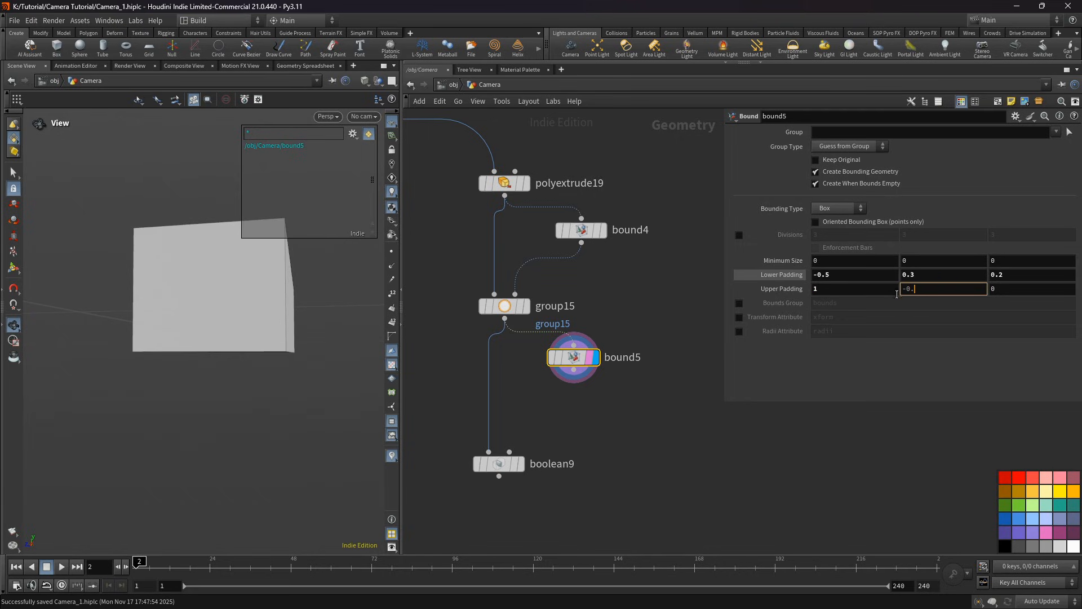
type("4")
key("Return")
left_click(991, 289)
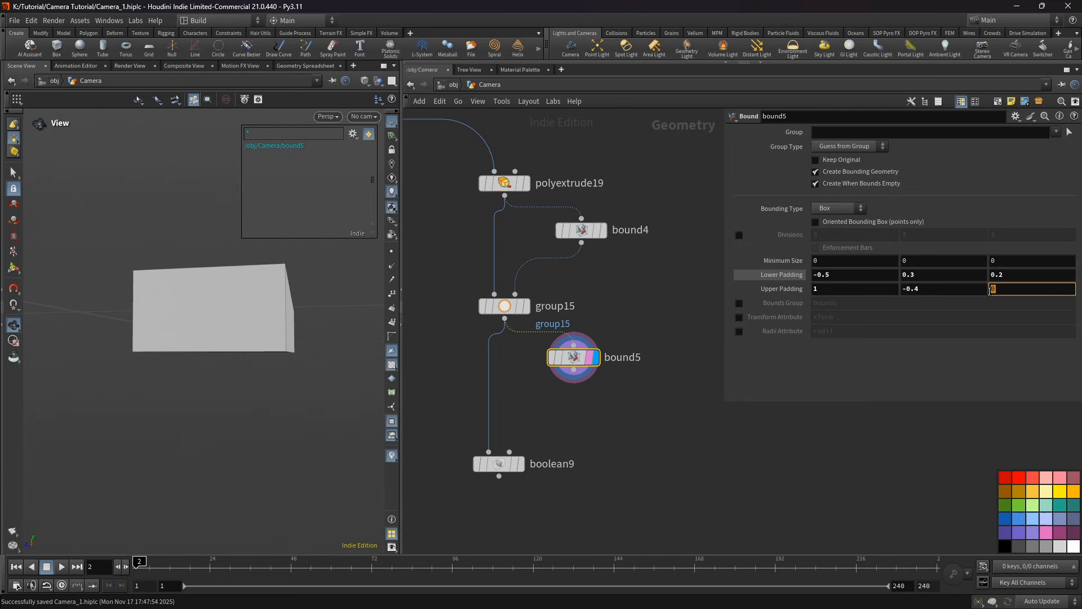
type("0.2")
key("Return")
left_click(522, 306)
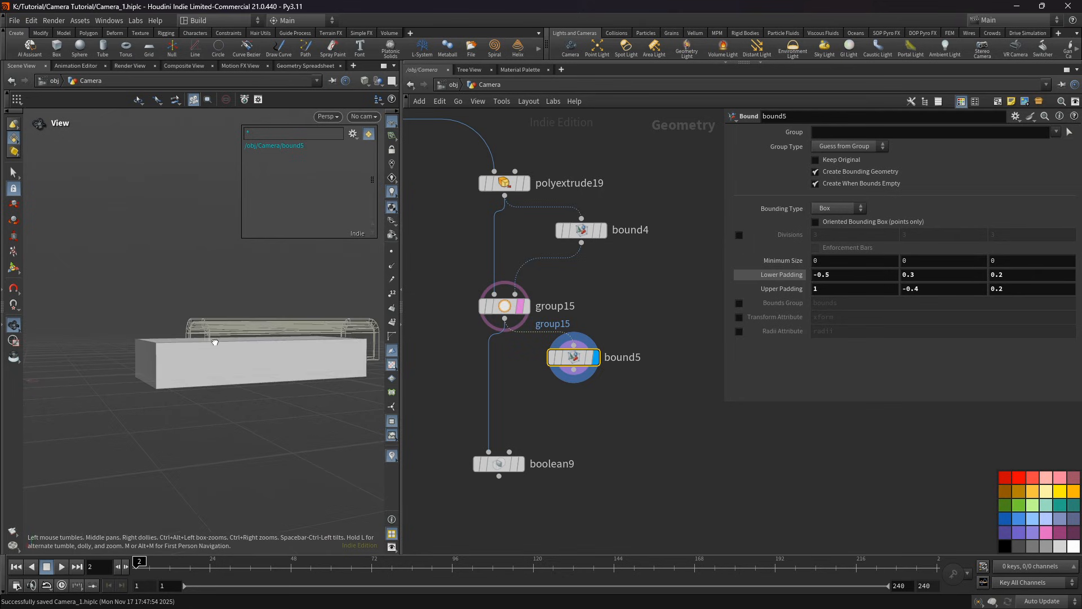
left_click_drag(237, 355, 216, 307)
Step: Add a Group Create node directly below bound5, fed by bound5, and display it
key("Tab")
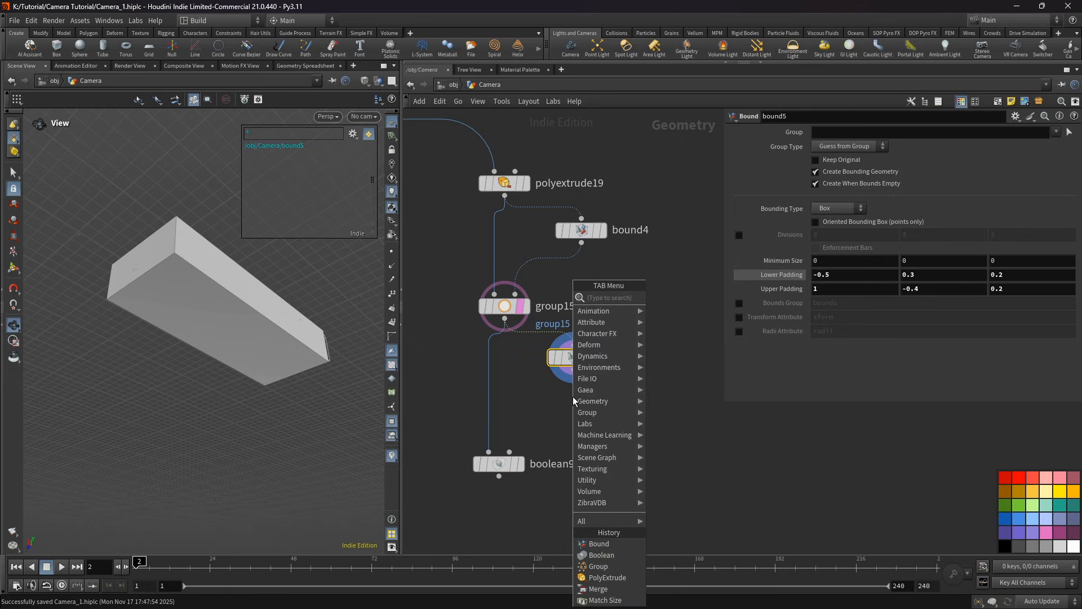
mouse_move(574, 399)
left_click(651, 307)
left_click(588, 399)
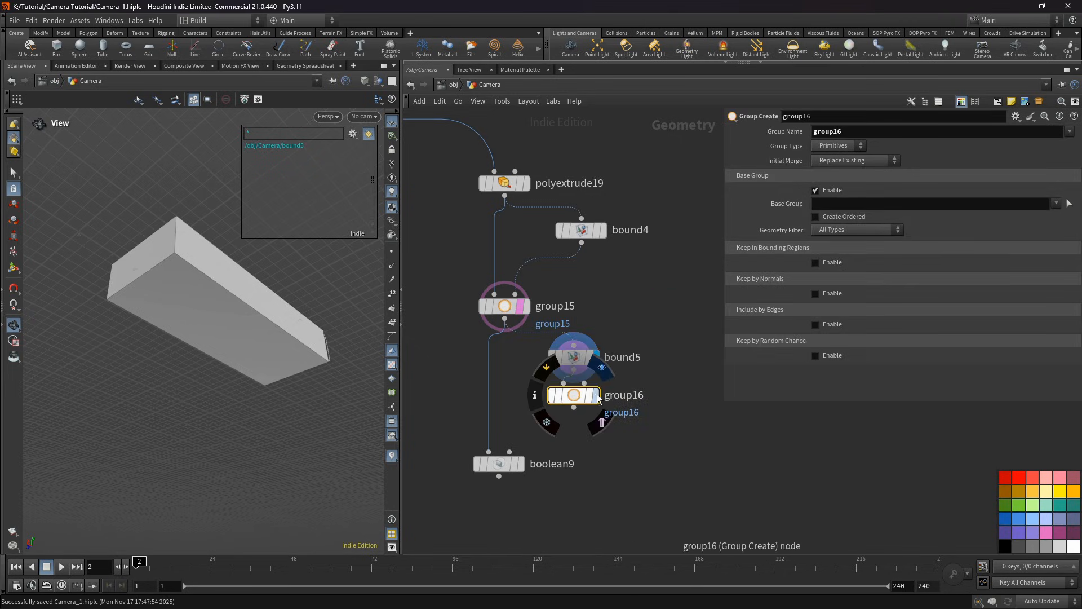
Step: Limit group16 to downward-facing primitives using Keep by Normals with direction 0, -1, 0 and a spread angle of 10
mouse_move(881, 307)
left_mouse_down()
mouse_move(864, 310)
mouse_move(873, 317)
left_mouse_up()
double_click(824, 308)
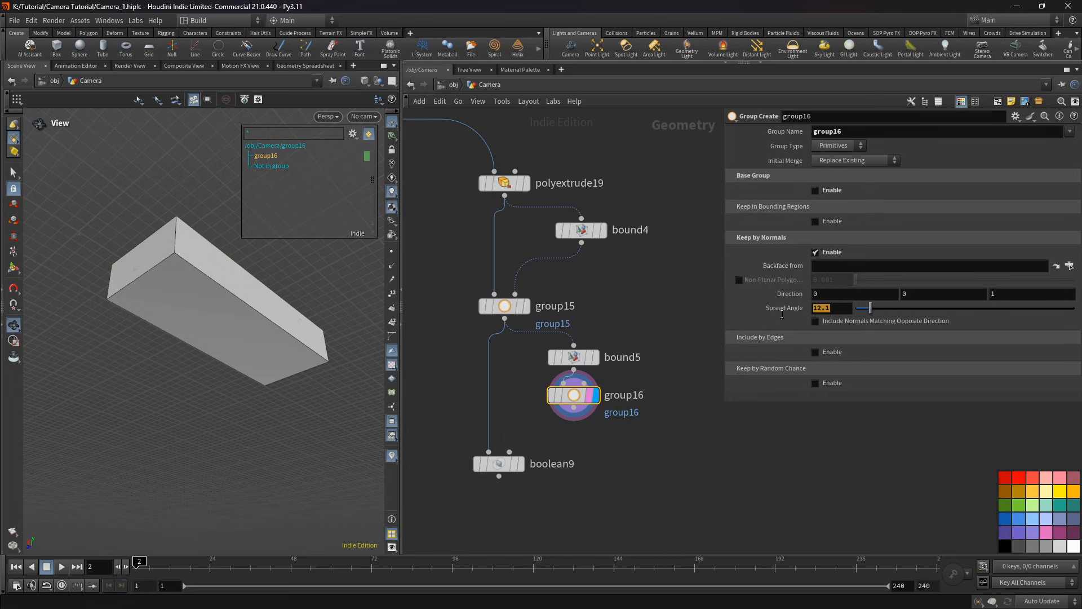
type("10")
double_click(913, 293)
type("-1")
key("Tab")
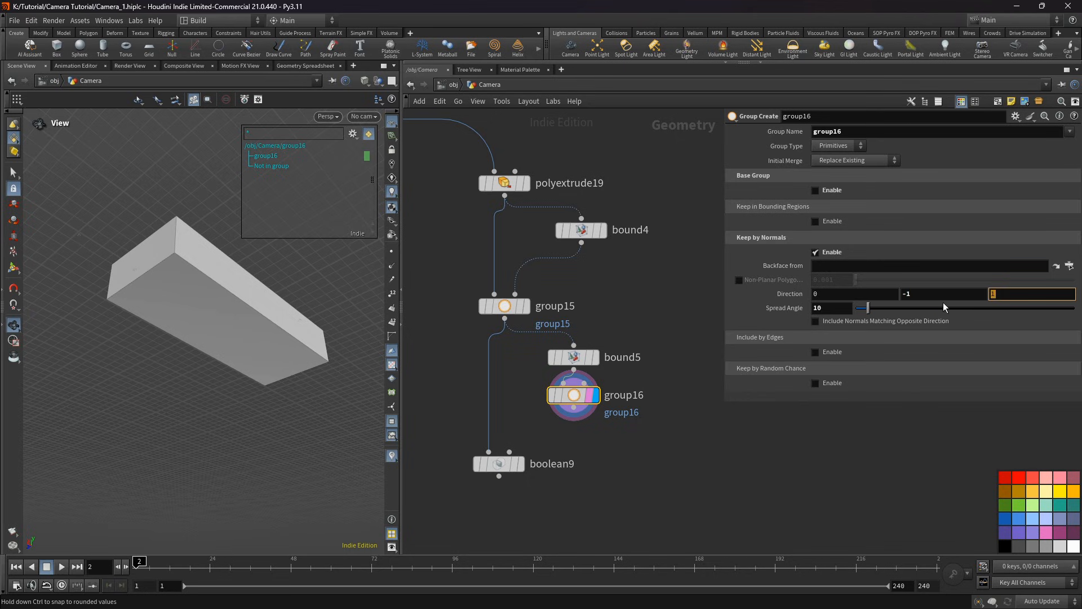
type("0")
key("Return")
Step: Move boolean9 down to make room and add a Transform node below group16, fed by group16 and displayed
middle_click_drag(504, 479, 500, 450)
left_click_drag(501, 449, 501, 459)
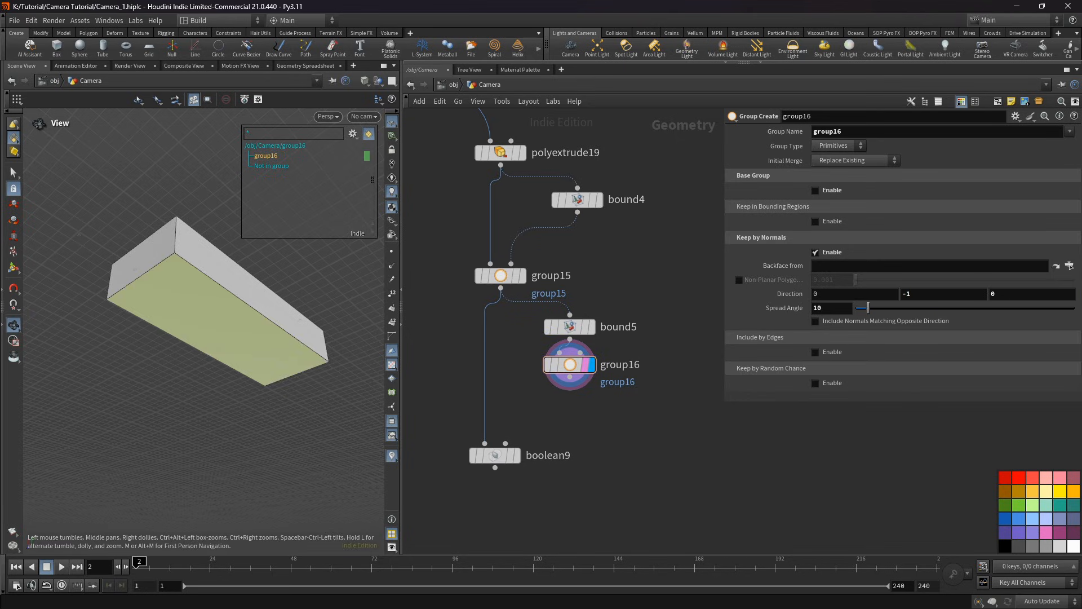
key("Tab")
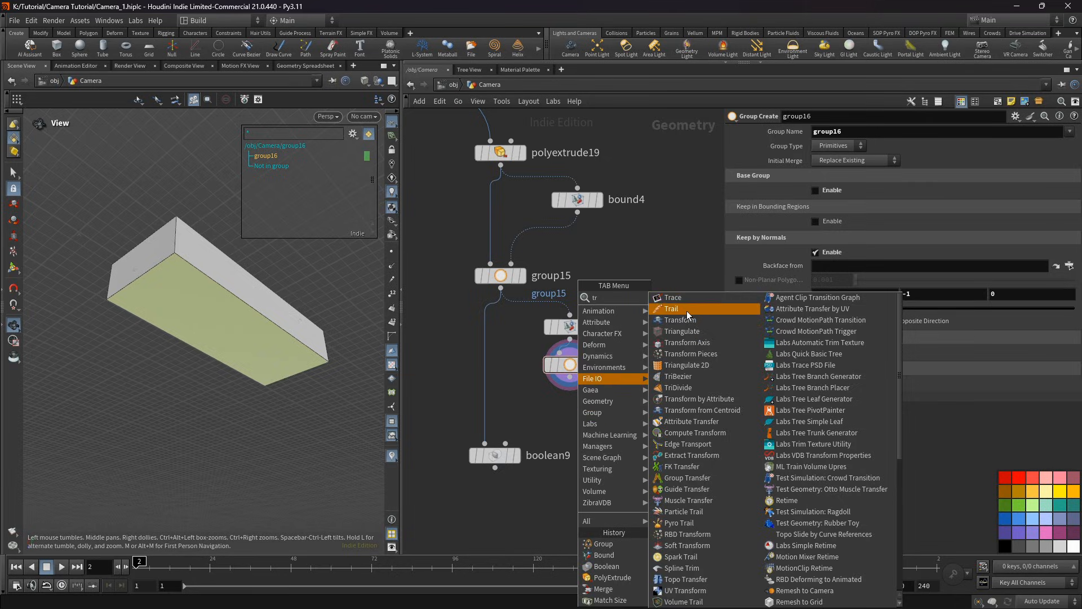
left_click(687, 311)
Step: Rename the primitive group made by group16 to transform
left_click(570, 365)
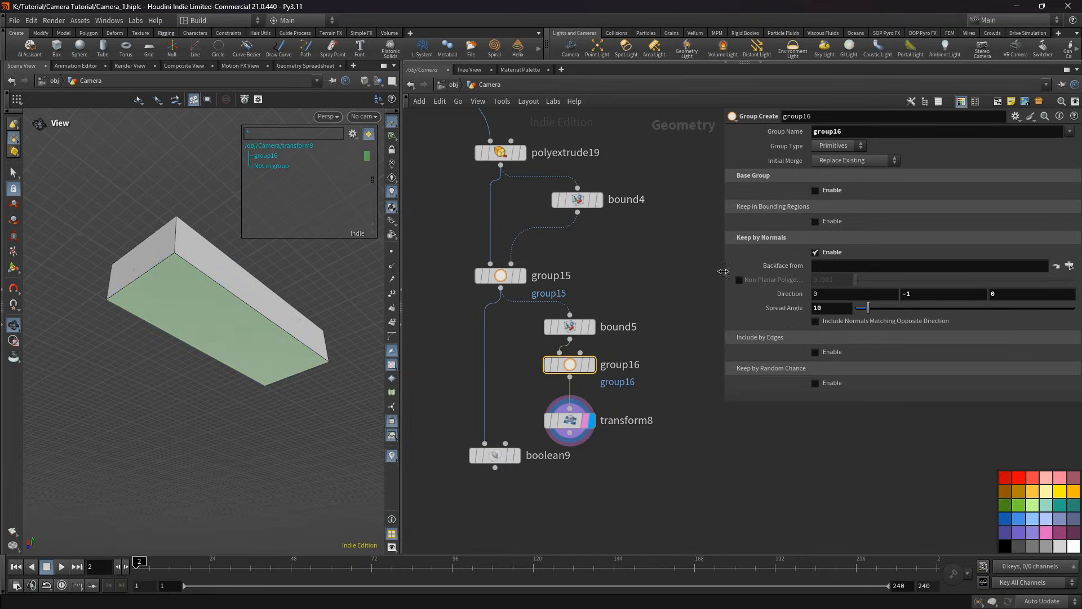
double_click(864, 133)
type("tr")
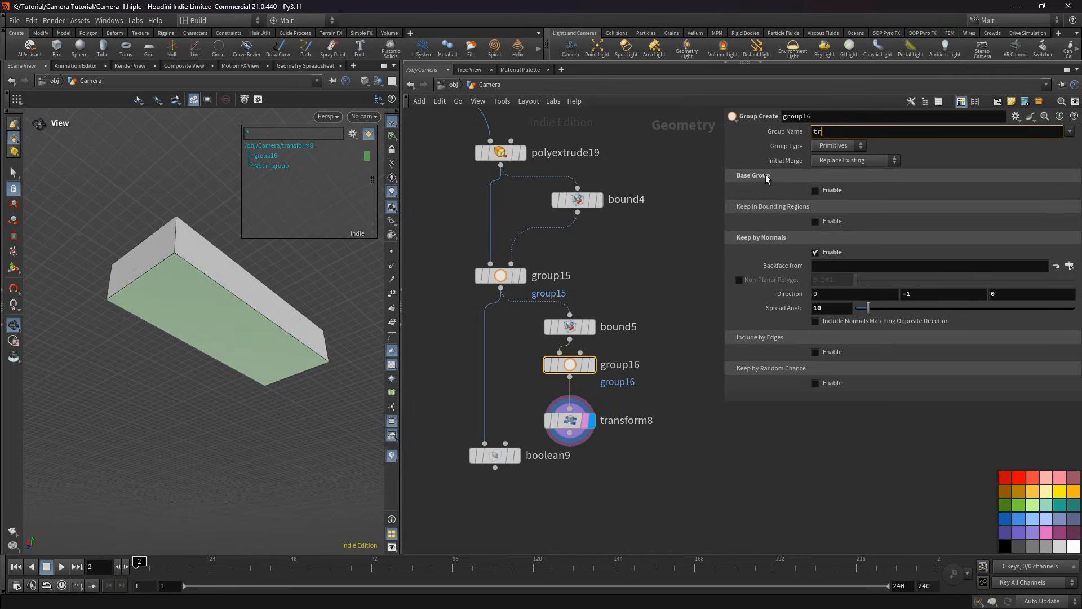
type("ansform")
key("Return")
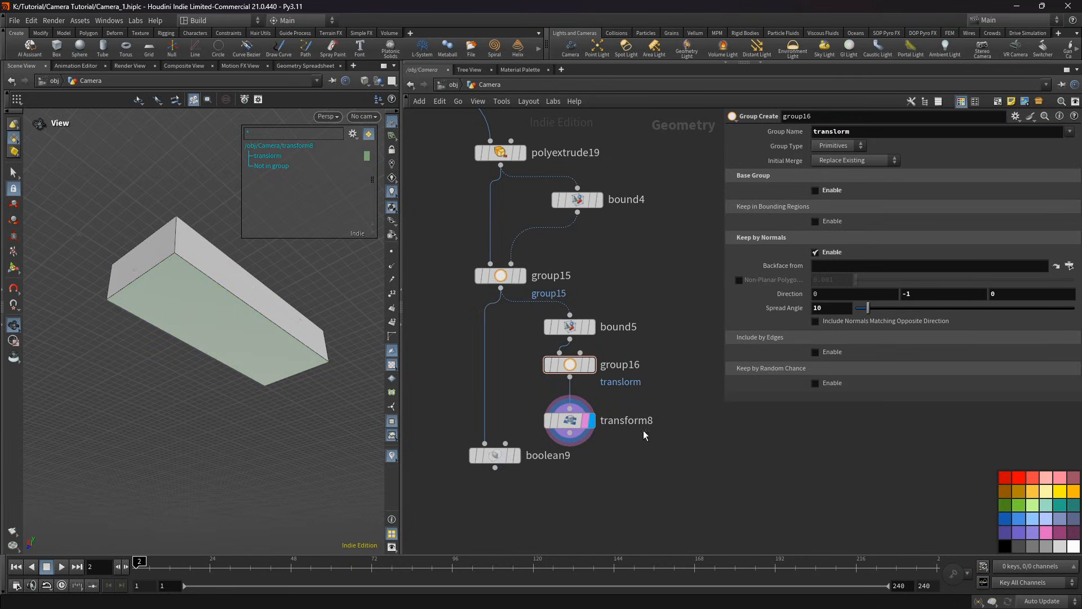
Step: Restrict transform8 to the transform group and set its X translation to -0.4 to slant the box
left_click(570, 420)
left_click(1056, 132)
left_click(1039, 143)
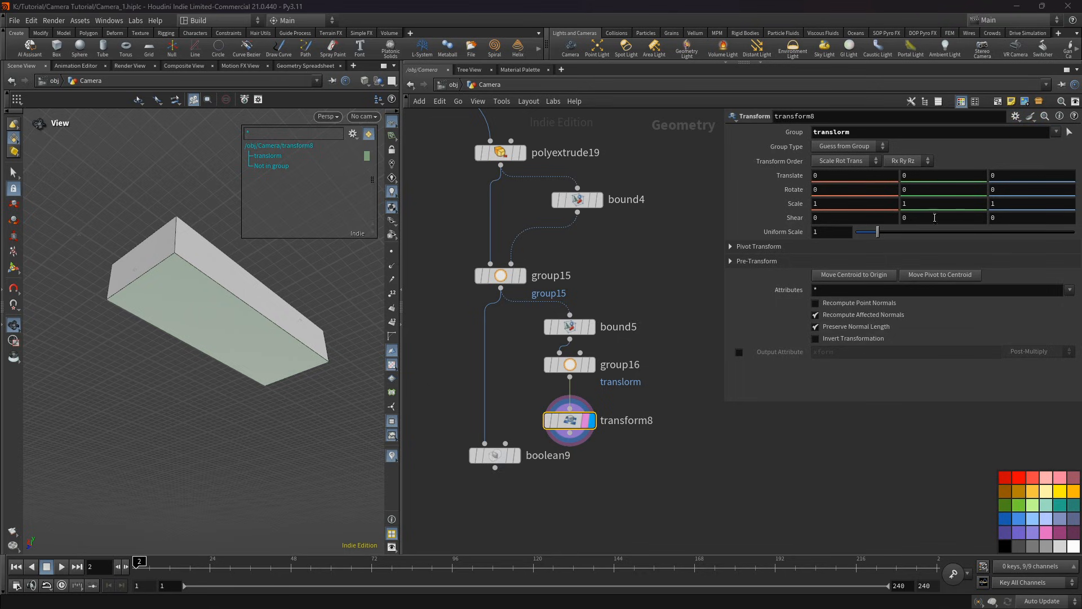
mouse_move(840, 181)
middle_mouse_down()
mouse_move(817, 182)
mouse_move(842, 185)
middle_mouse_up()
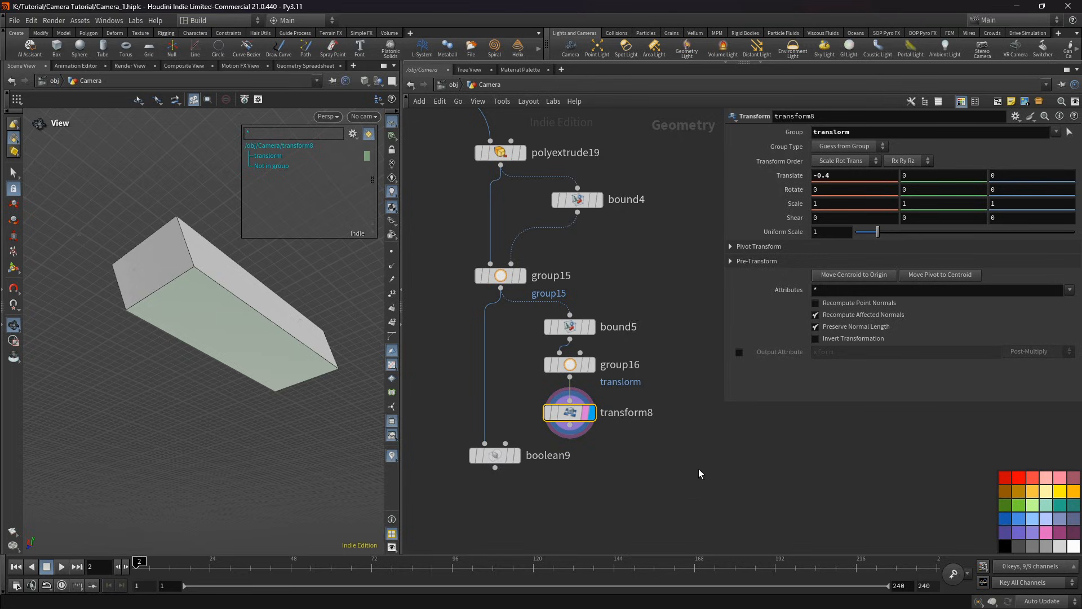
left_click(701, 516)
left_click_drag(203, 303, 169, 340)
Step: Add a PolyBevel node fed by transform8 above boolean9, display it, and set its Distance to 0.14
middle_click_drag(494, 457, 503, 395)
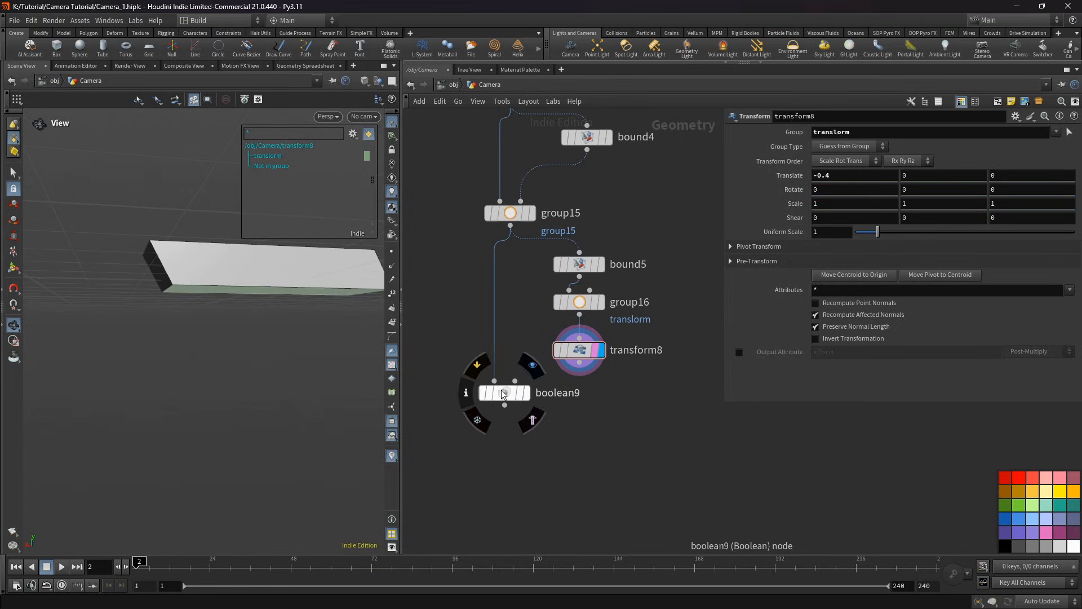
left_click_drag(504, 394, 503, 431)
key("Tab")
mouse_move(601, 424)
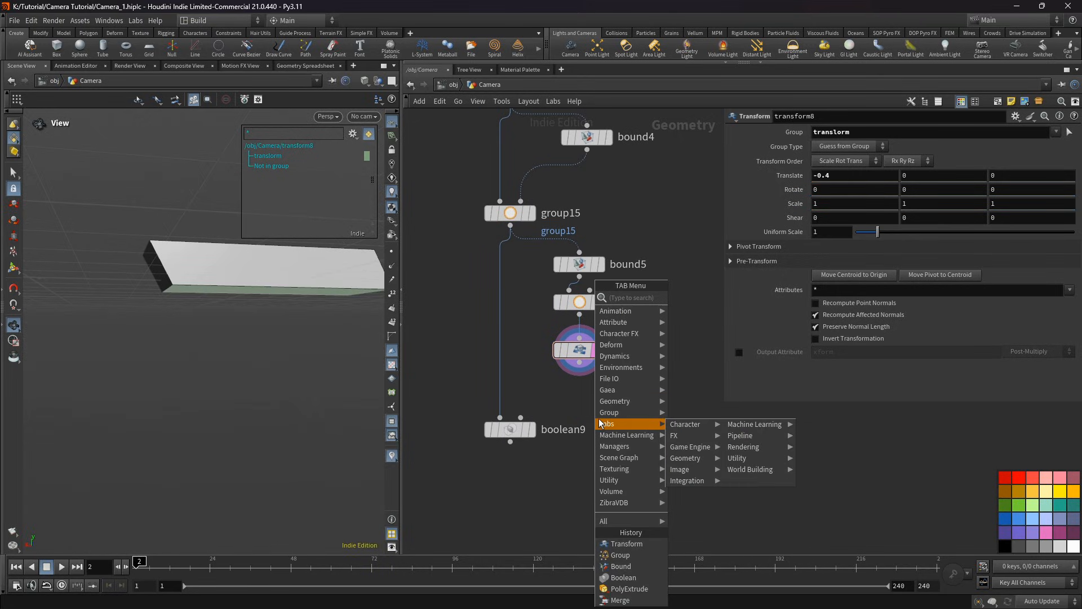
left_click(705, 295)
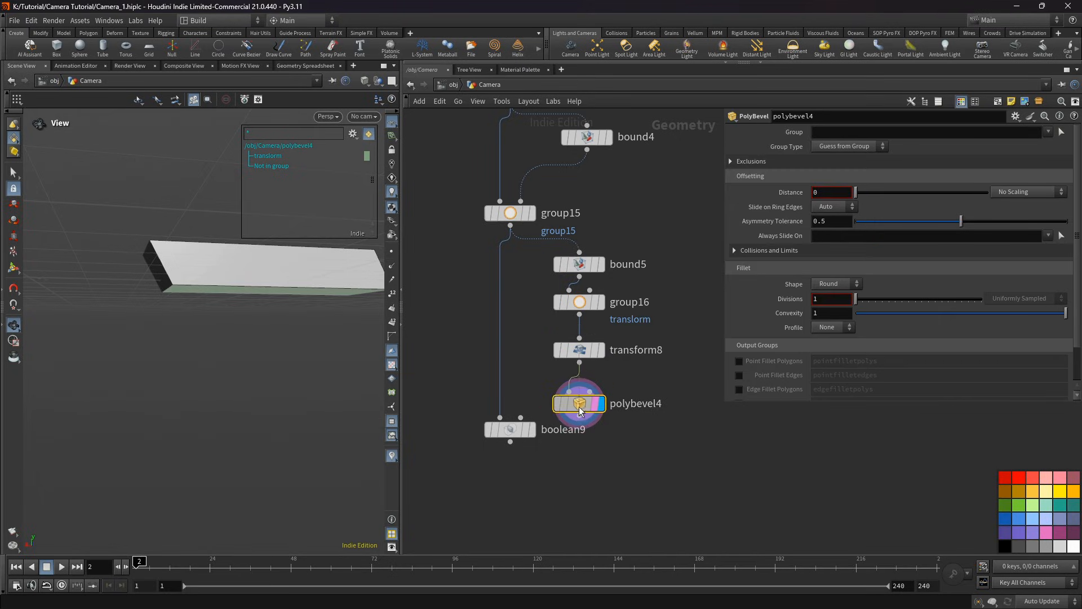
left_click(580, 409)
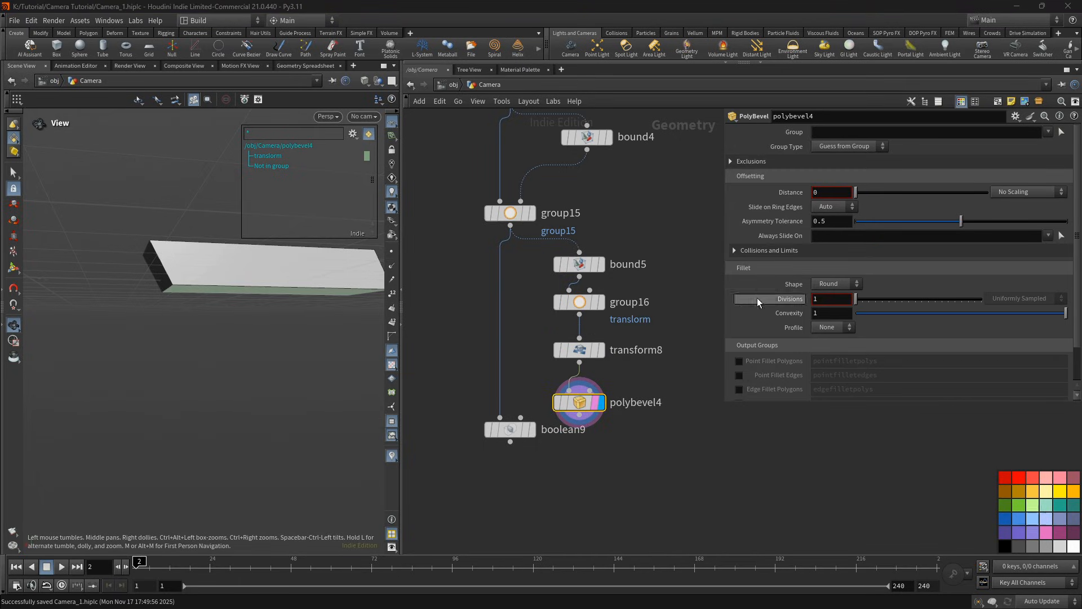
left_click_drag(855, 194, 867, 202)
left_click(841, 193)
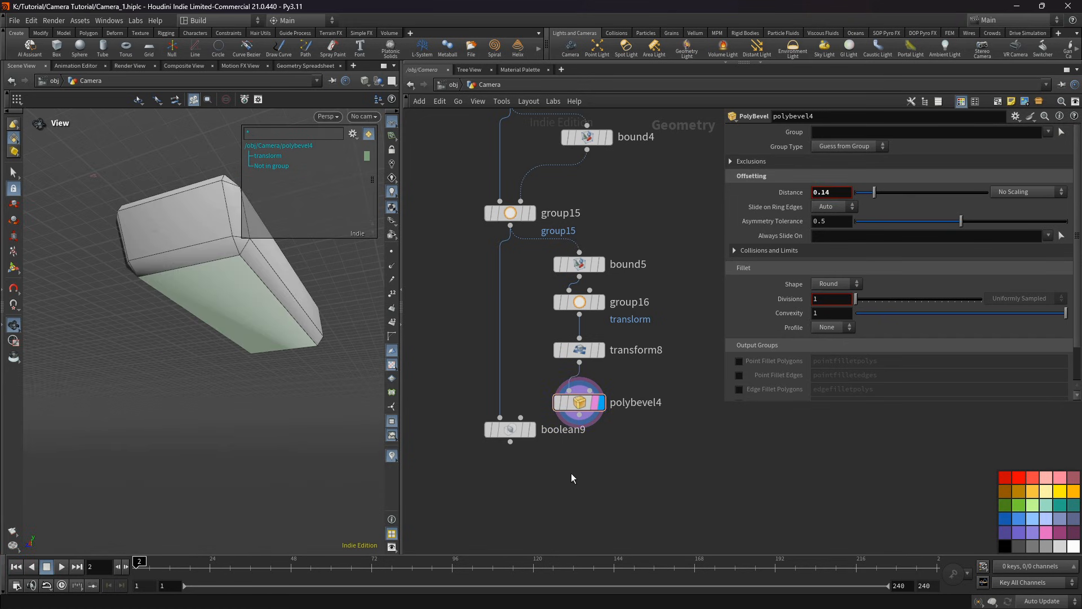
Step: Move boolean9 lower, display it, and wire polybevel4 into its second input to subtract the beveled box from the casing
middle_click_drag(571, 473, 608, 410)
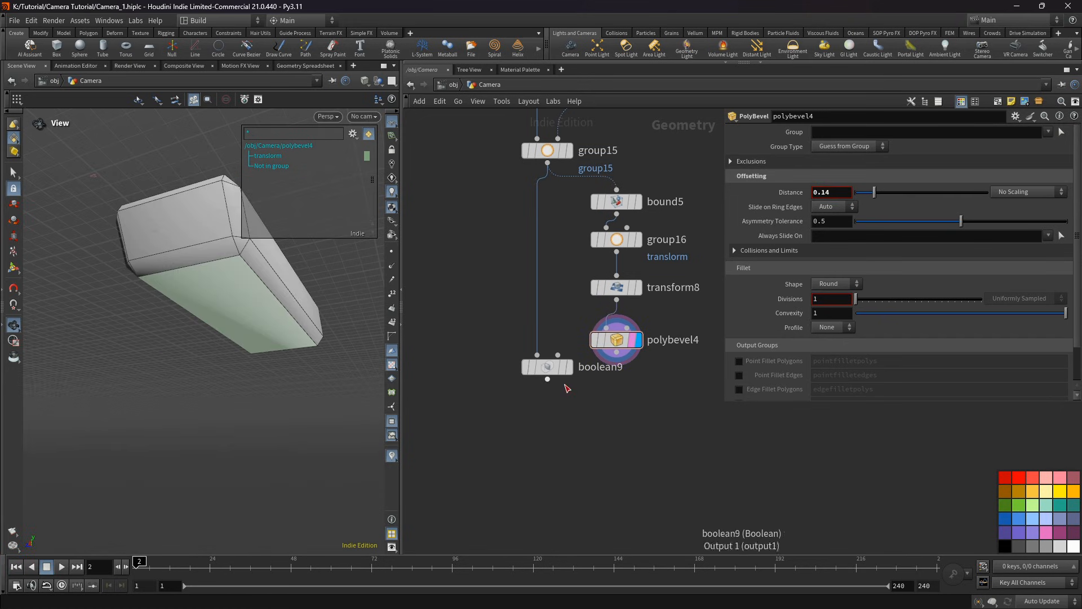
left_click_drag(553, 369, 553, 400)
left_click(572, 401)
left_click(550, 399)
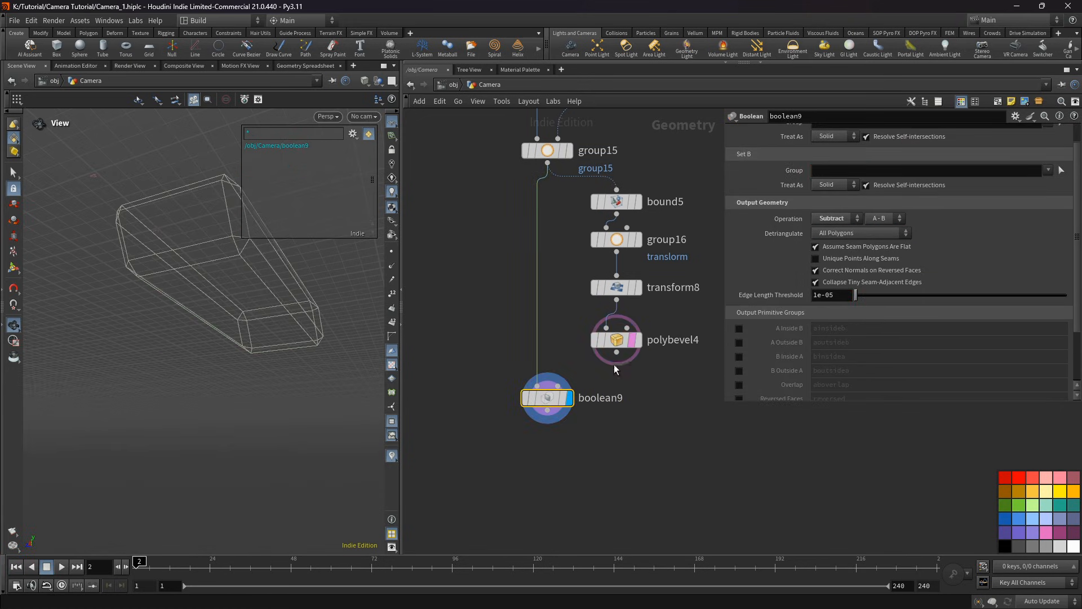
left_click_drag(617, 353, 559, 385)
Step: Adjust transform8's X translation and check the slanted cut on the casing in the boolean9 result
left_click_drag(338, 287, 271, 361)
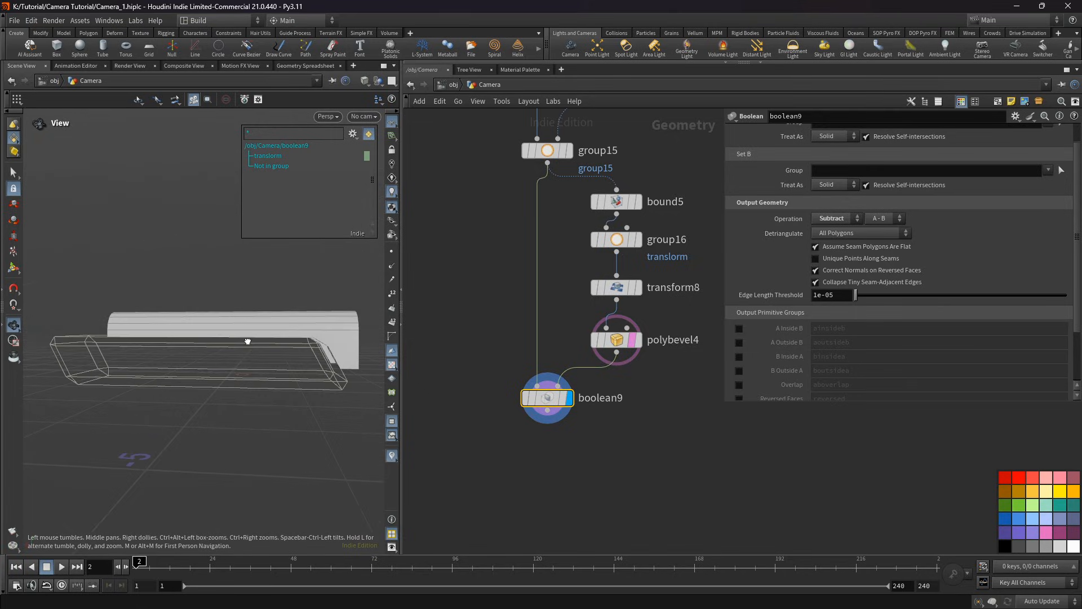
left_click(617, 287)
middle_click_drag(875, 175, 953, 197)
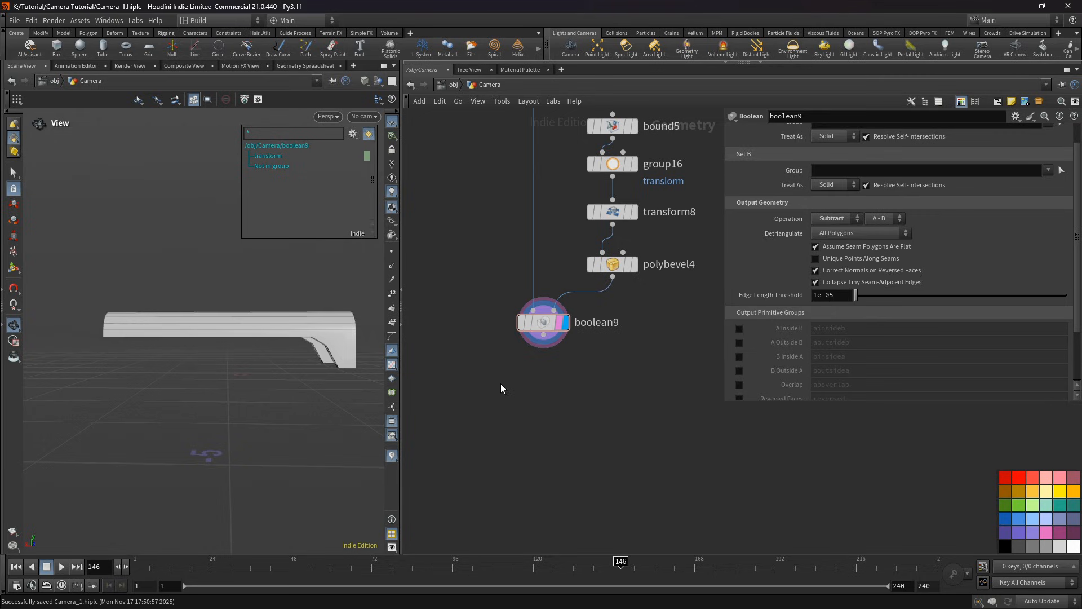
left_click_drag(254, 370, 285, 357)
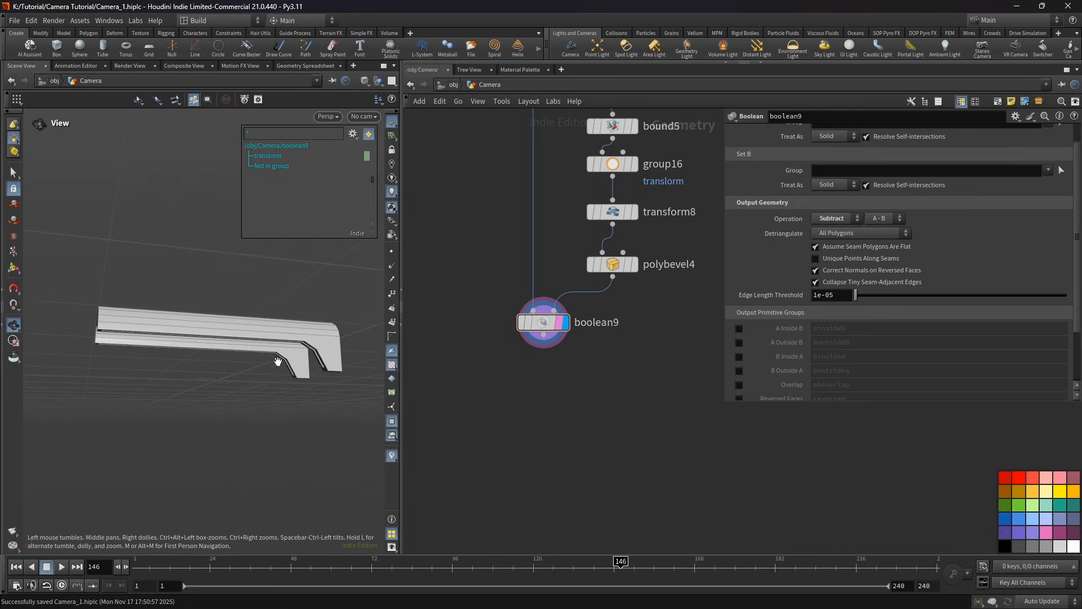
scroll(550, 332, "down", 1)
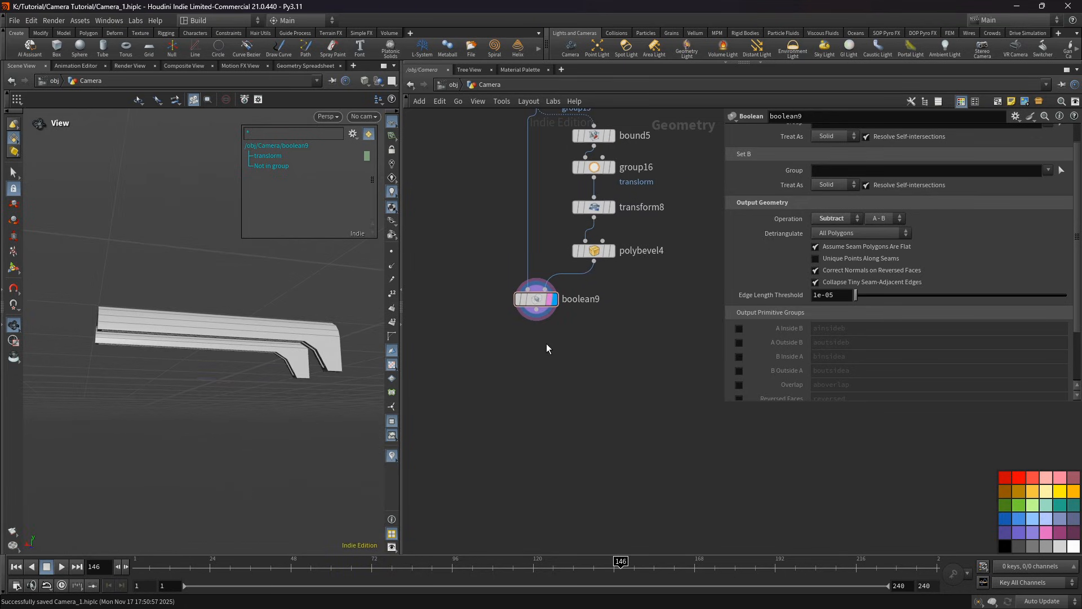
middle_click_drag(547, 344, 556, 358)
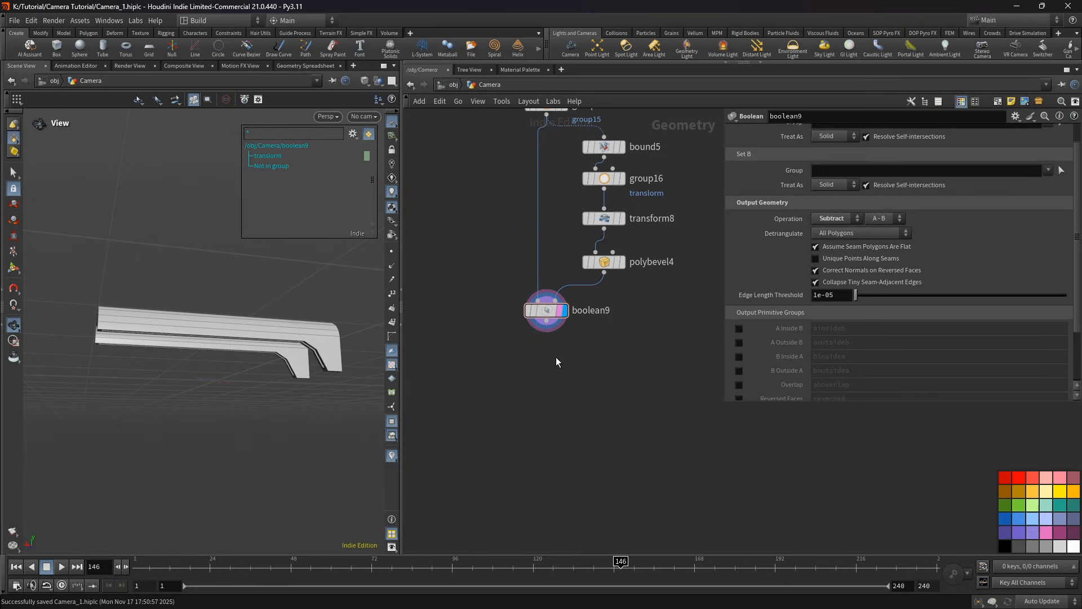
scroll(556, 357, "up", 2)
left_click_drag(546, 360, 549, 357)
middle_click_drag(559, 352, 541, 361)
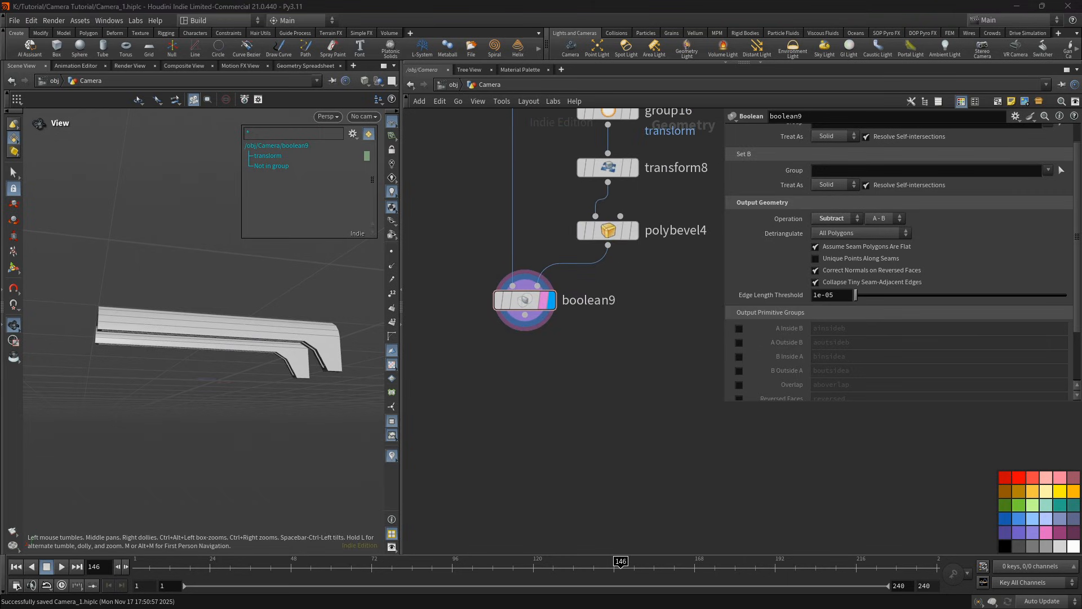
left_click_drag(523, 330, 563, 357)
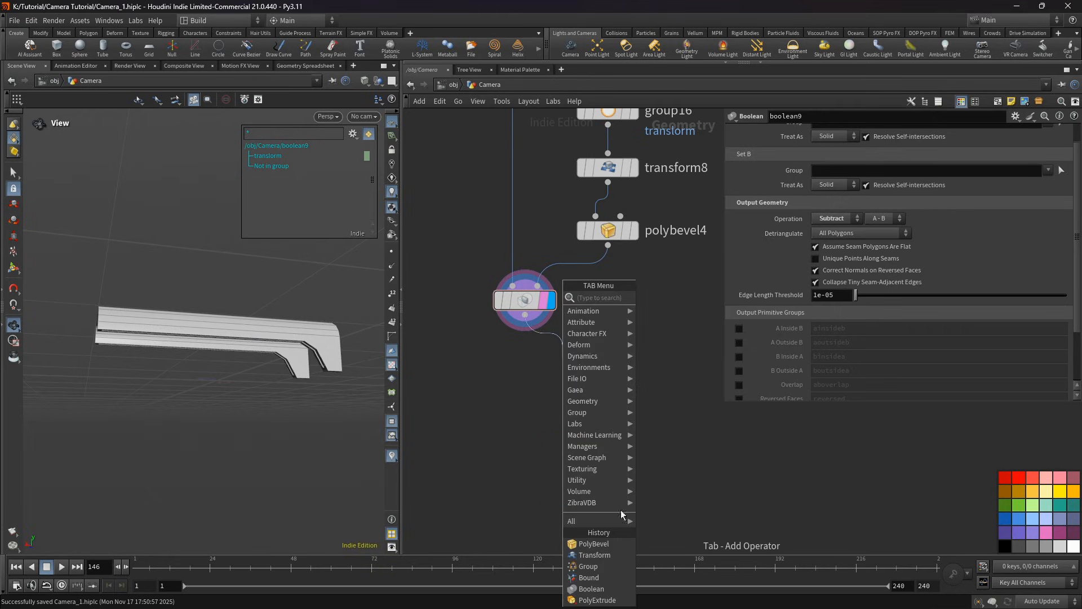
left_click(601, 577)
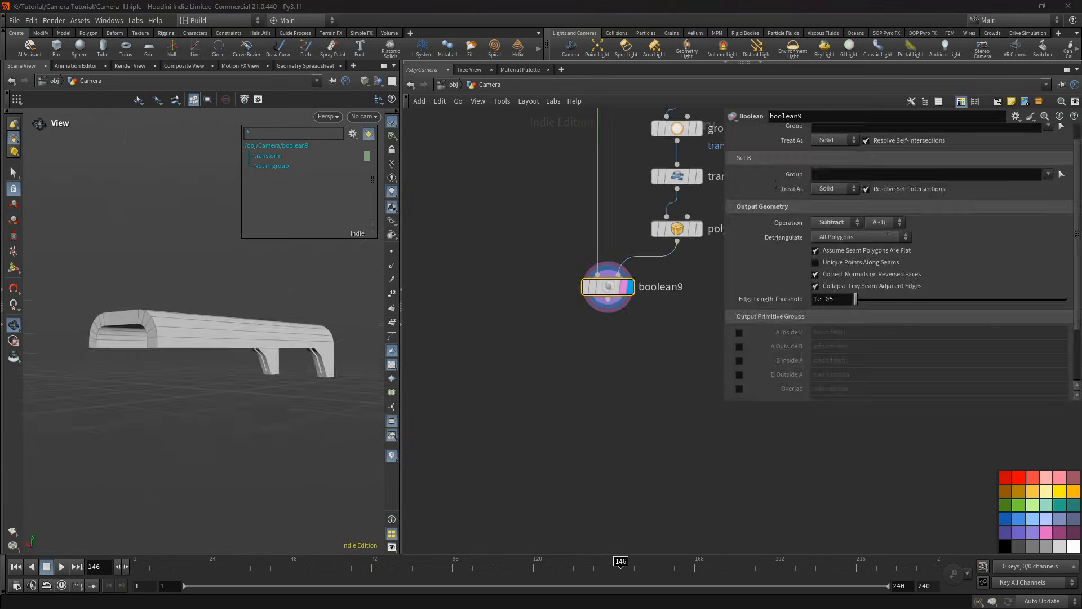
middle_click_drag(609, 376, 549, 377)
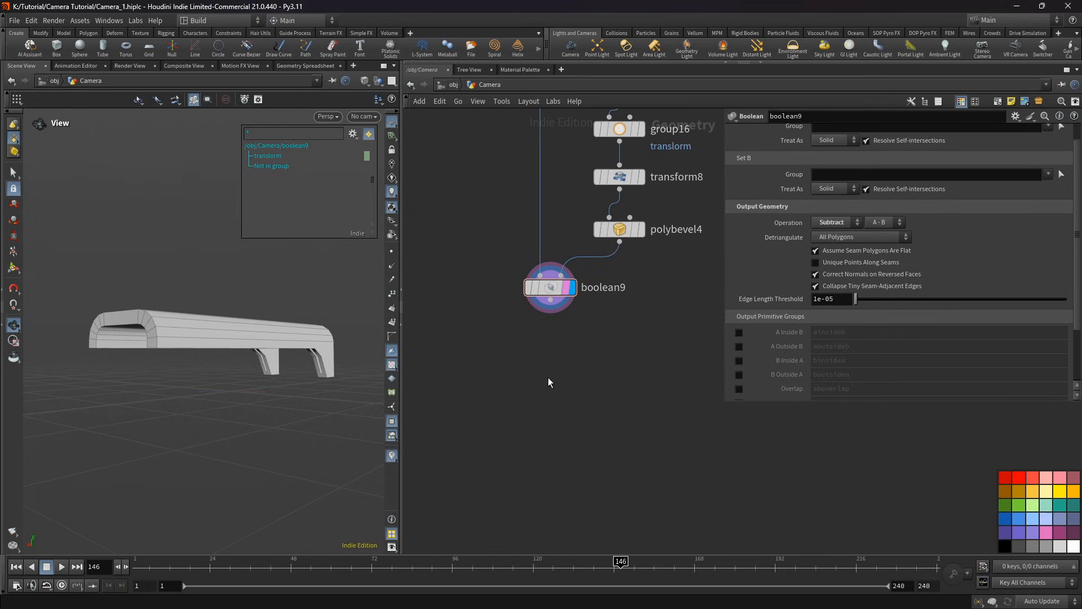
Step: Save the scene file
key("ctrl+s")
middle_click_drag(557, 379, 550, 386)
scroll(544, 361, "up", 3)
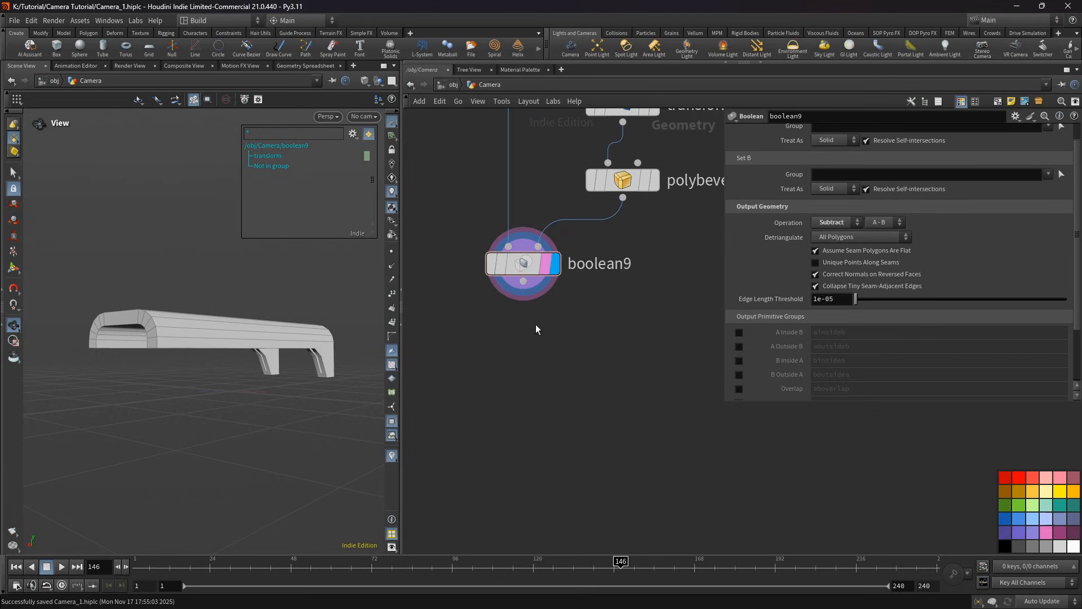
Step: Branch a Bound node off boolean9's output, place it below and beside boolean9, and display it
middle_click_drag(536, 326, 514, 348)
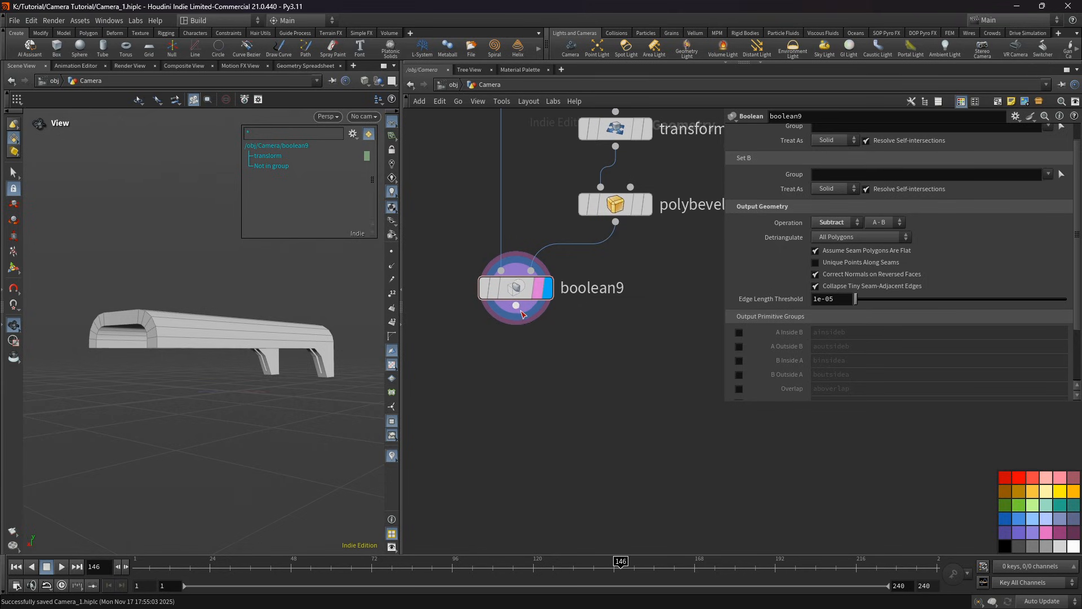
left_click(516, 305)
left_click(542, 350)
left_click(580, 506)
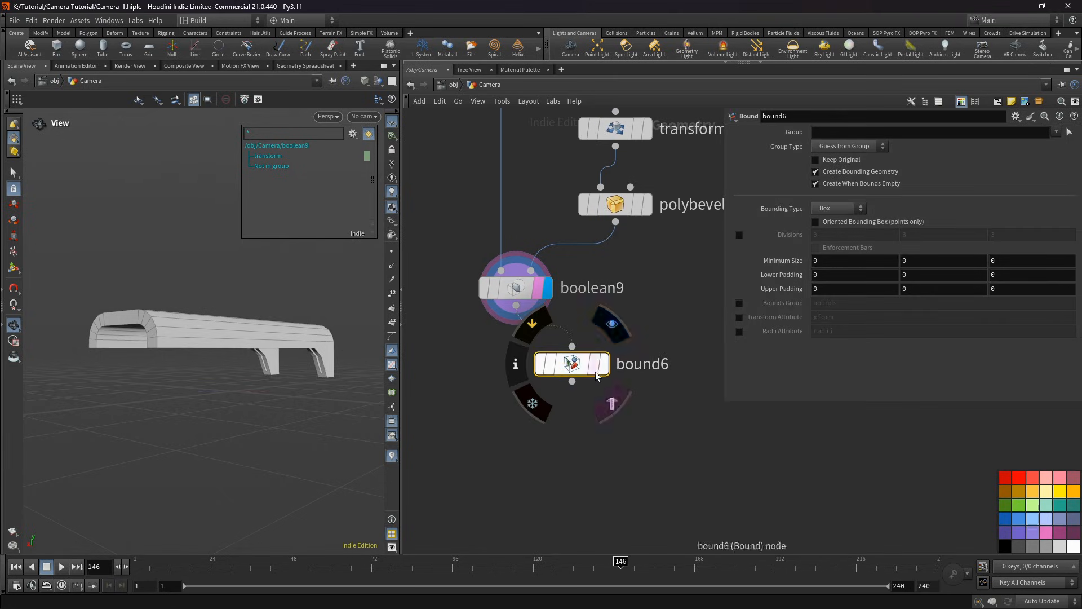
left_click(620, 377)
Step: Set bound6's Lower Padding to -2.4, -0.4 and 0.02
left_click(813, 276)
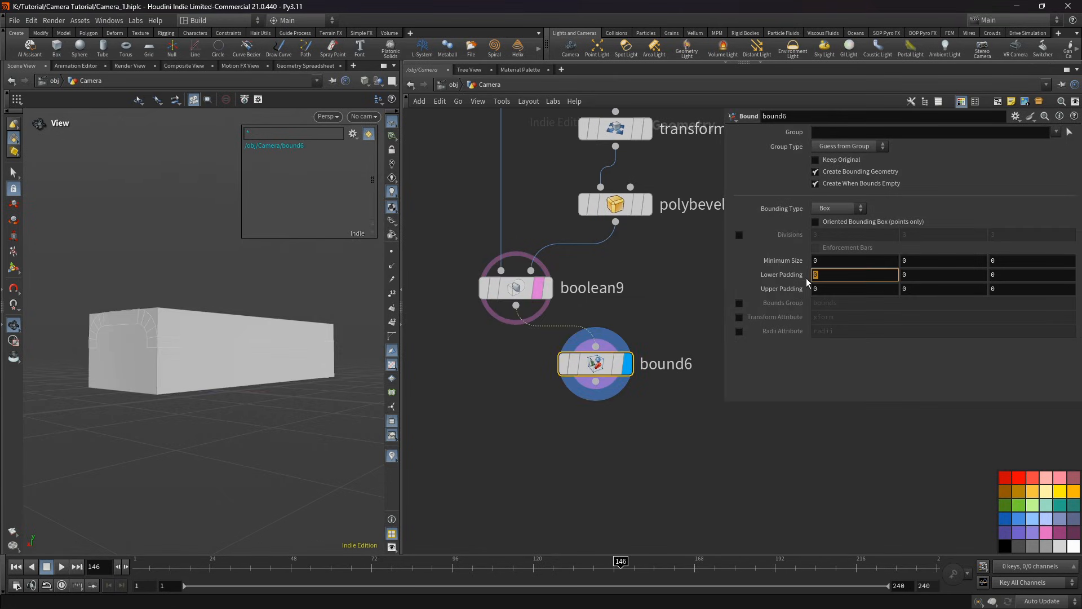
type("-")
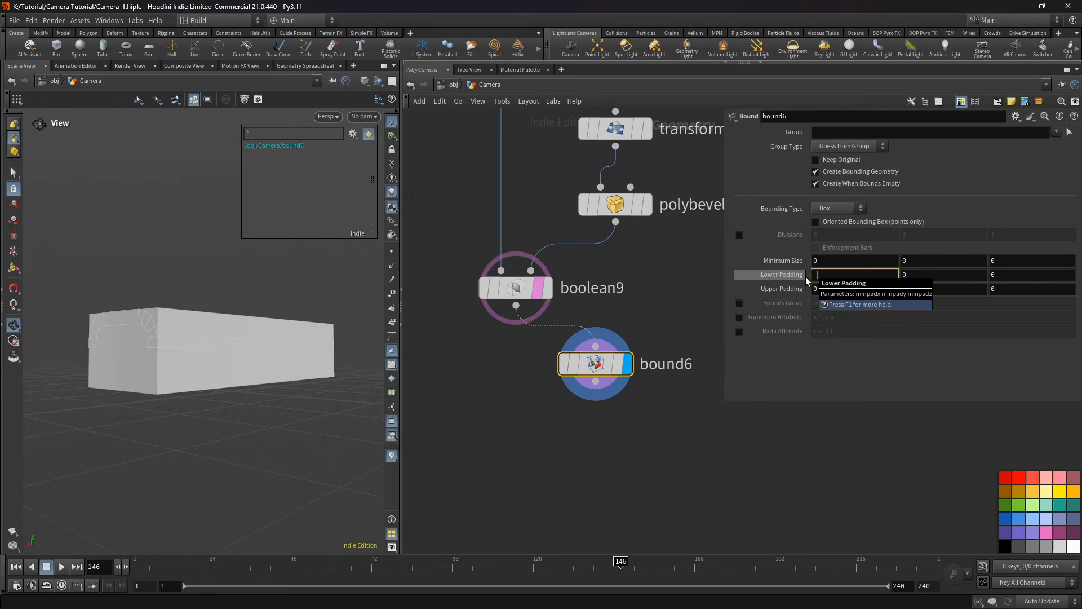
type("2.5")
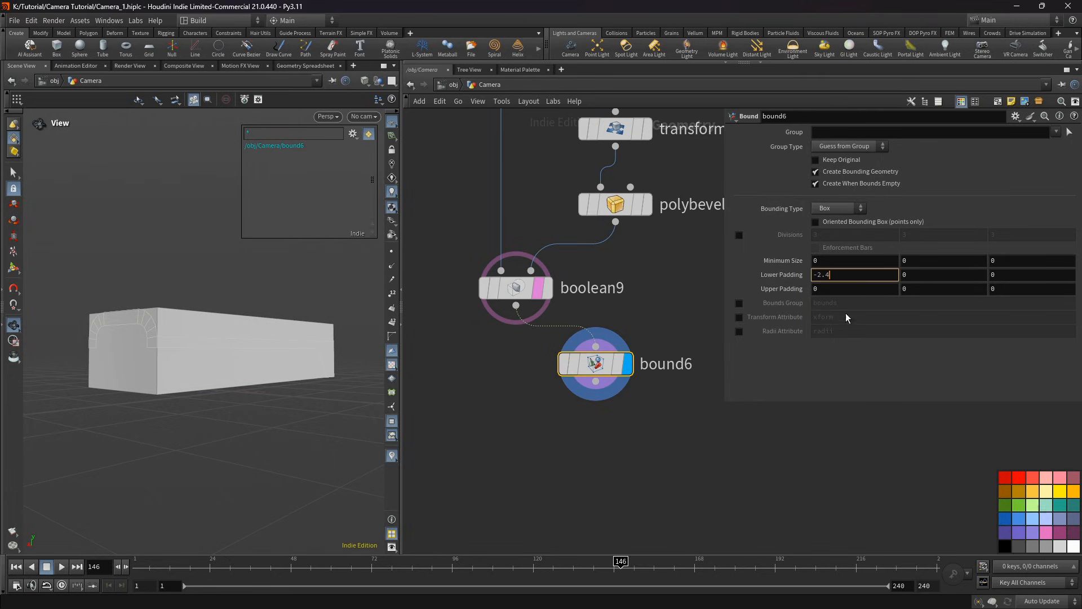
left_click(841, 371)
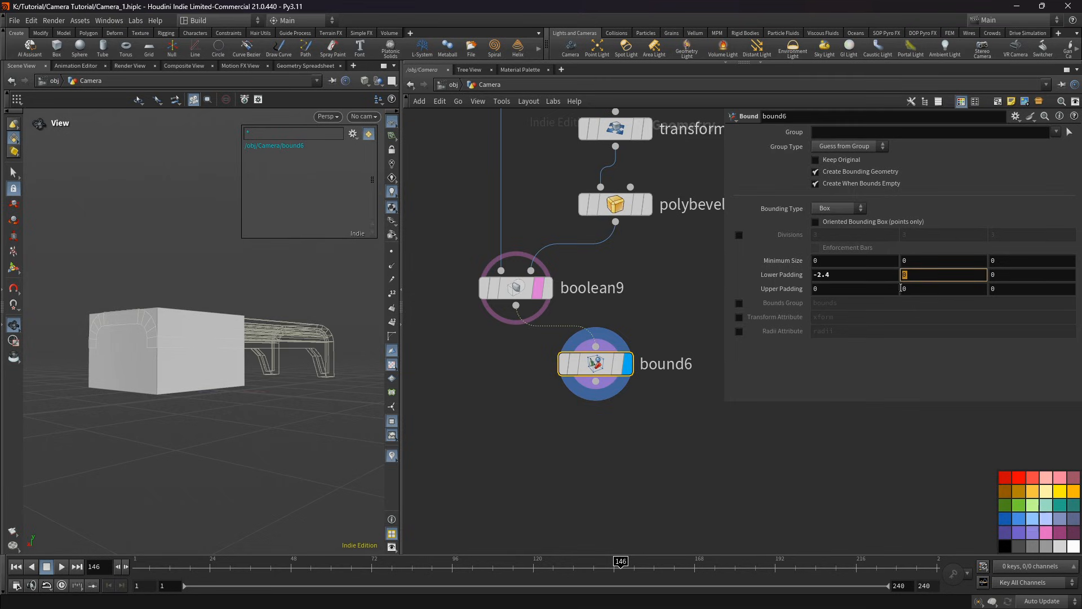
left_click(1008, 277)
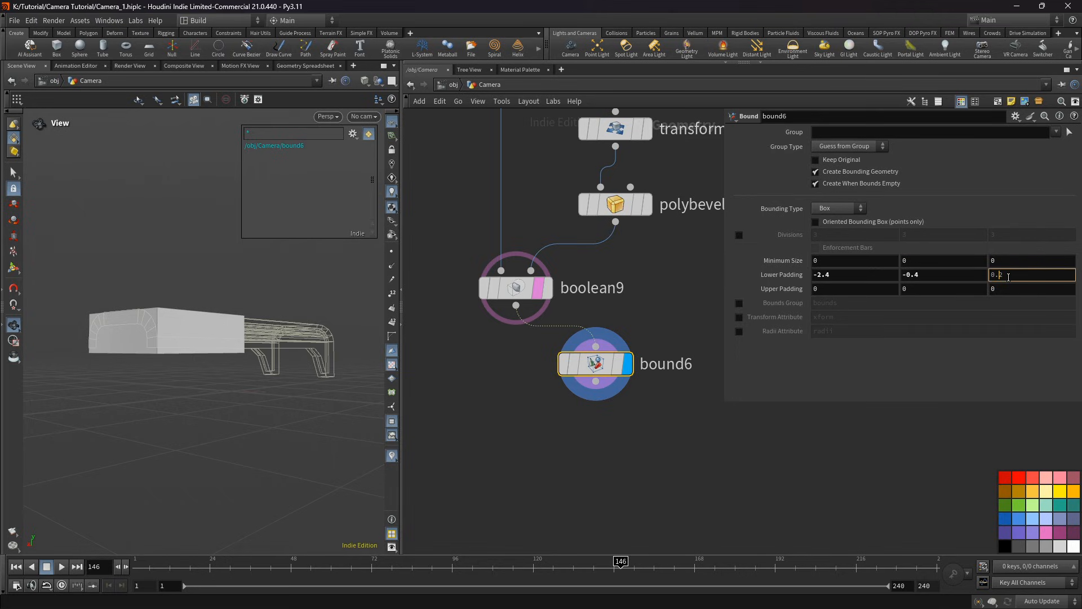
left_click_drag(1009, 277, 993, 277)
Step: Set bound6's Upper Padding to 0.02 on all three axes
left_click(811, 292)
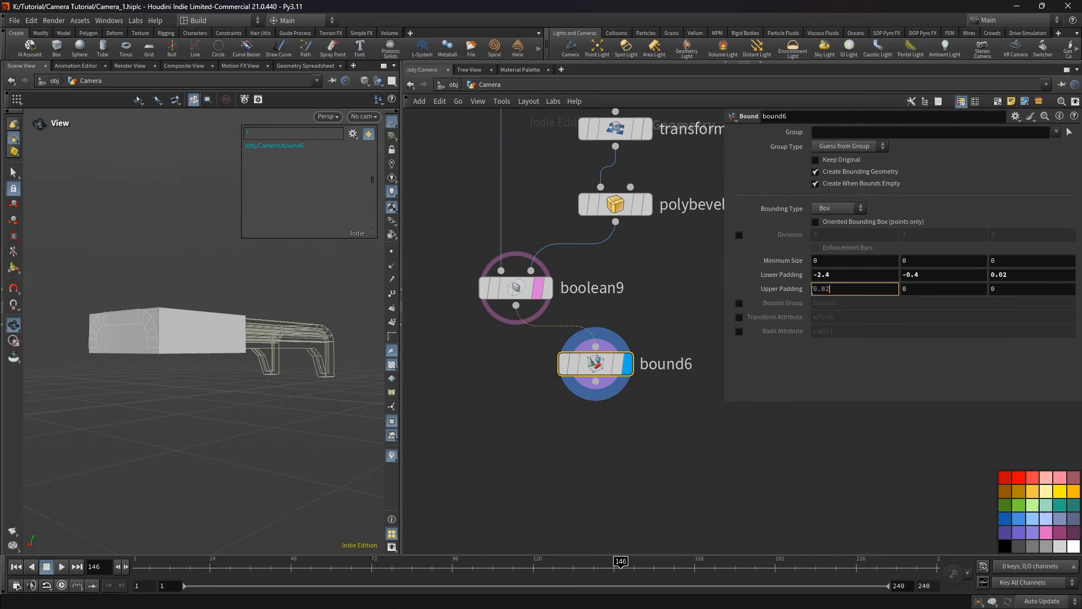
type("0.02")
key("Tab")
type("0.02")
key("Tab")
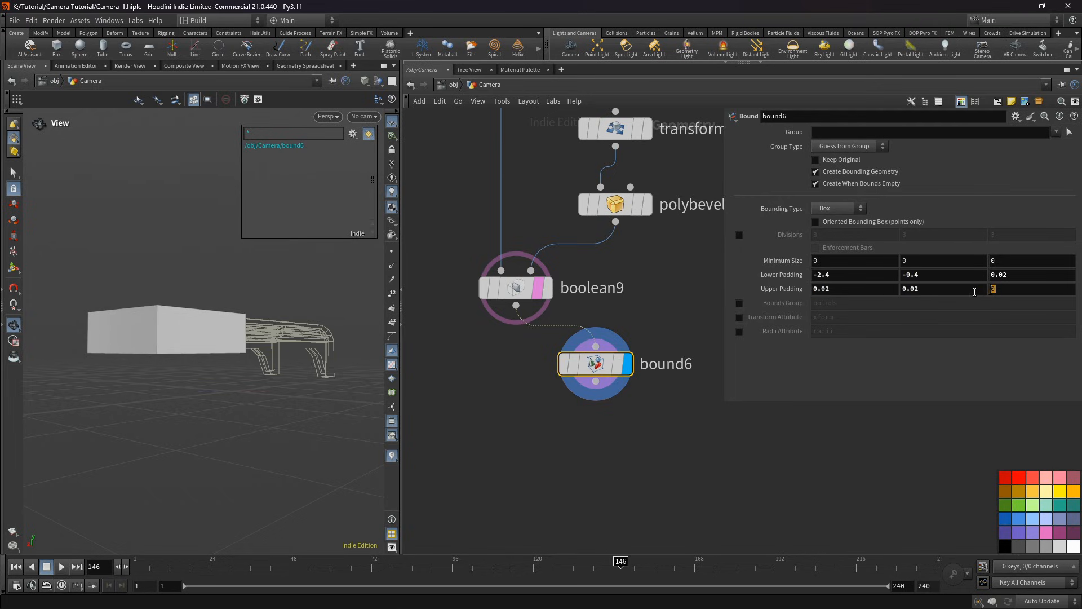
type("0.02")
Step: Add a Boolean node that subtracts bound6 from boolean9, place it directly below them and display it
scroll(542, 415, "down", 4)
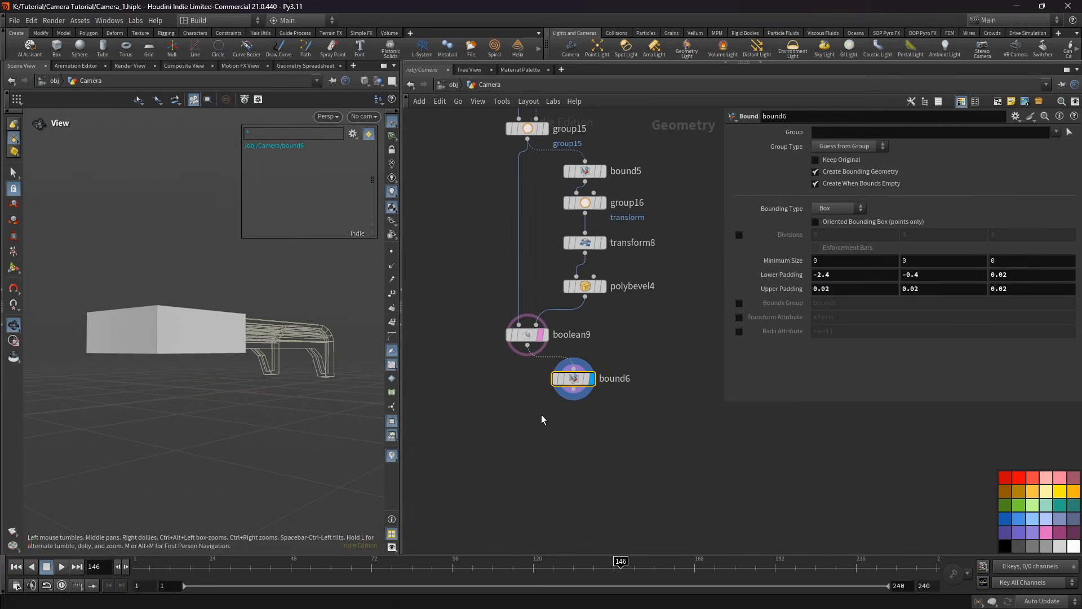
key("Tab")
left_click(571, 566)
left_click(519, 424)
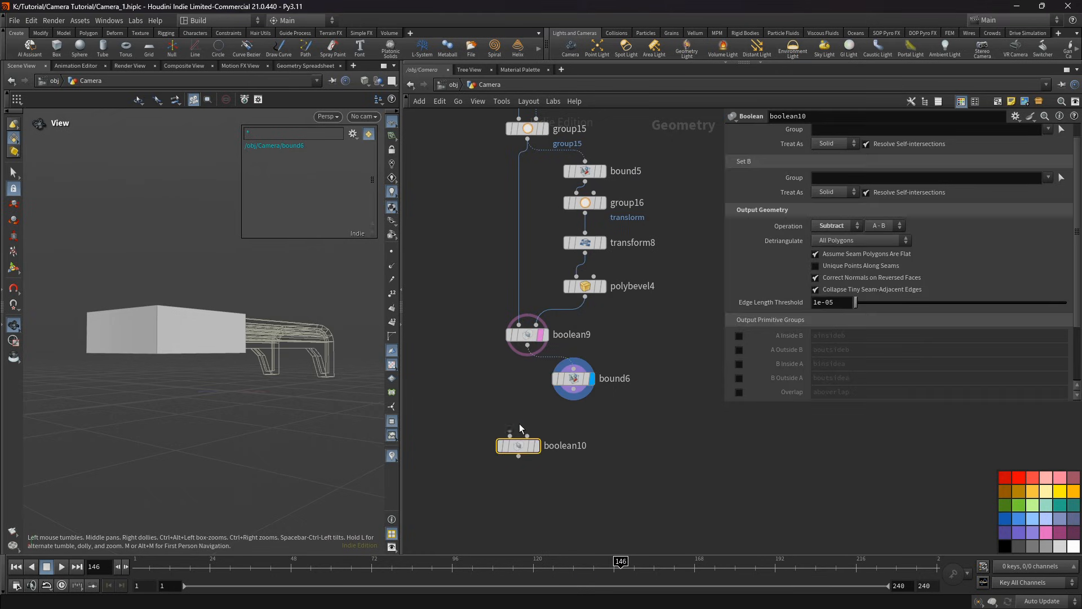
left_click_drag(526, 346, 510, 437)
left_click_drag(513, 444, 521, 446)
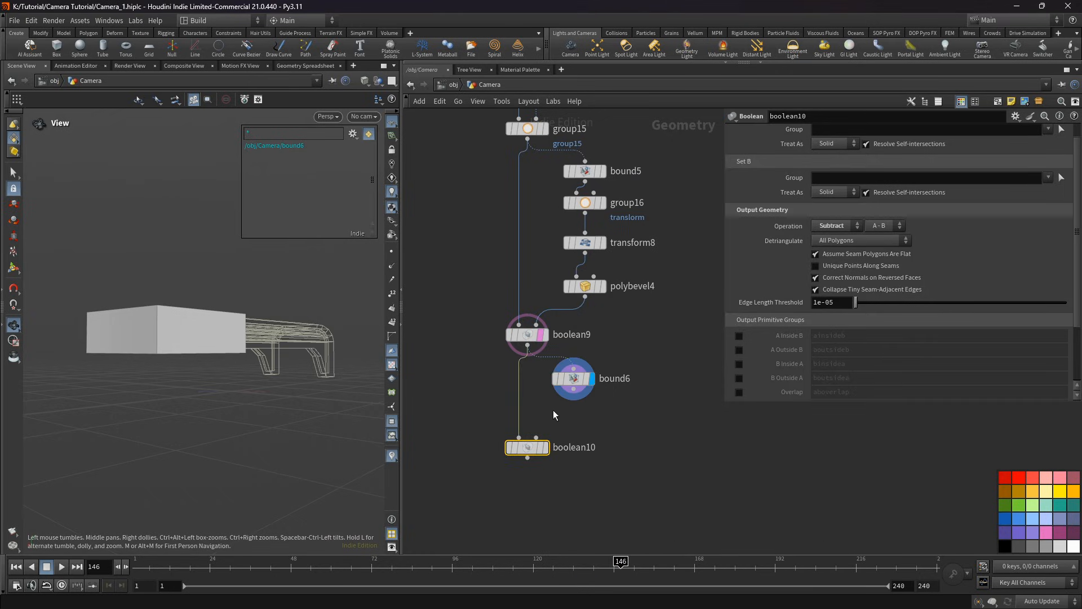
left_click_drag(574, 391, 535, 437)
left_click(551, 424)
left_click(551, 471)
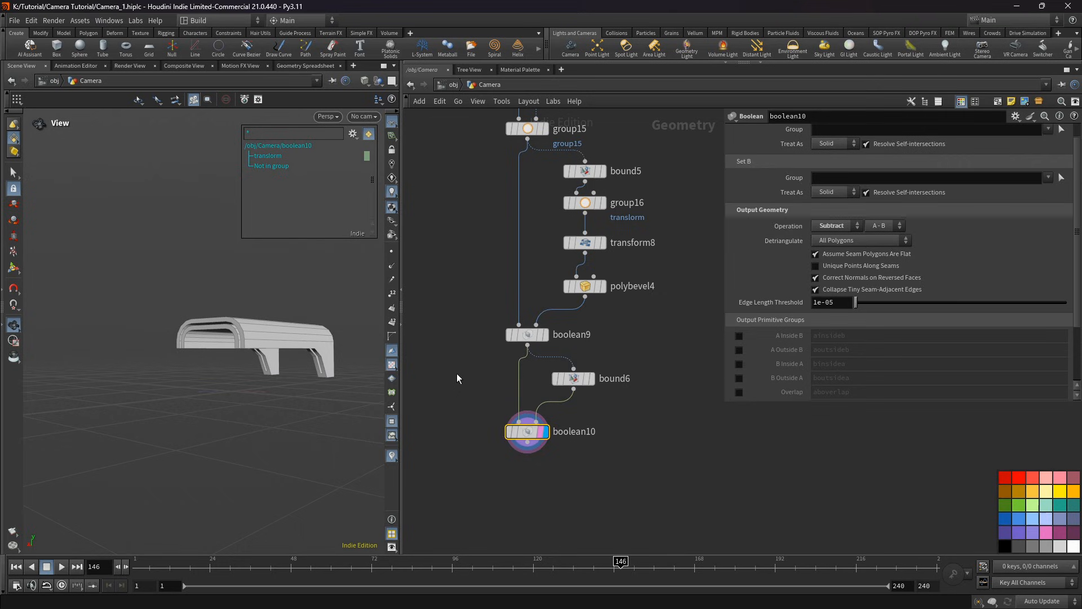
Step: Template boolean9 over the displayed boolean10 to compare the shortened casing with its uncut version
scroll(456, 373, "down", 3)
left_click_drag(286, 316, 244, 333)
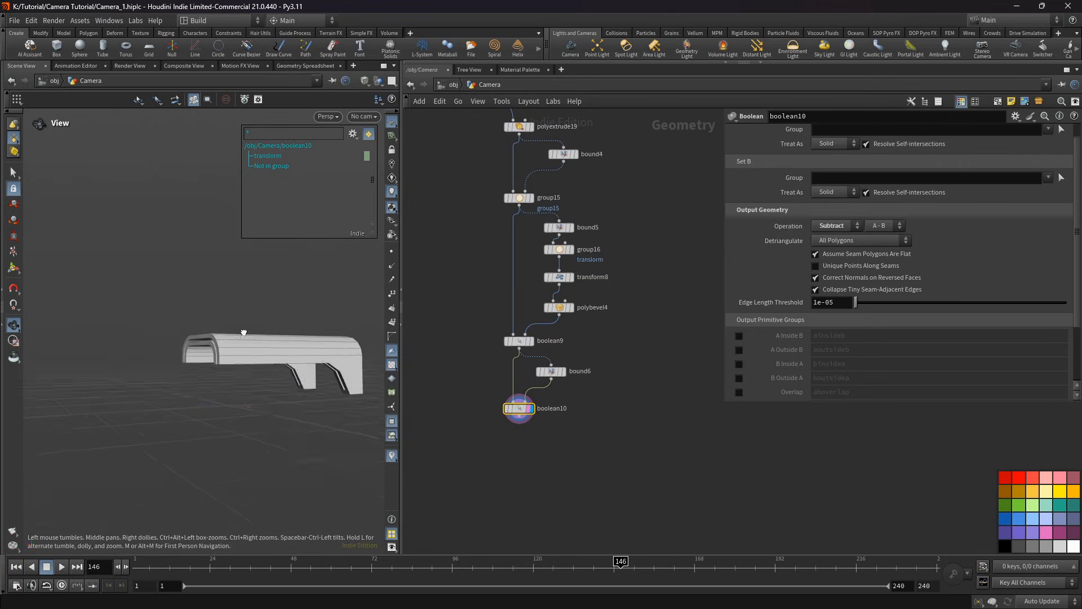
left_click(529, 341)
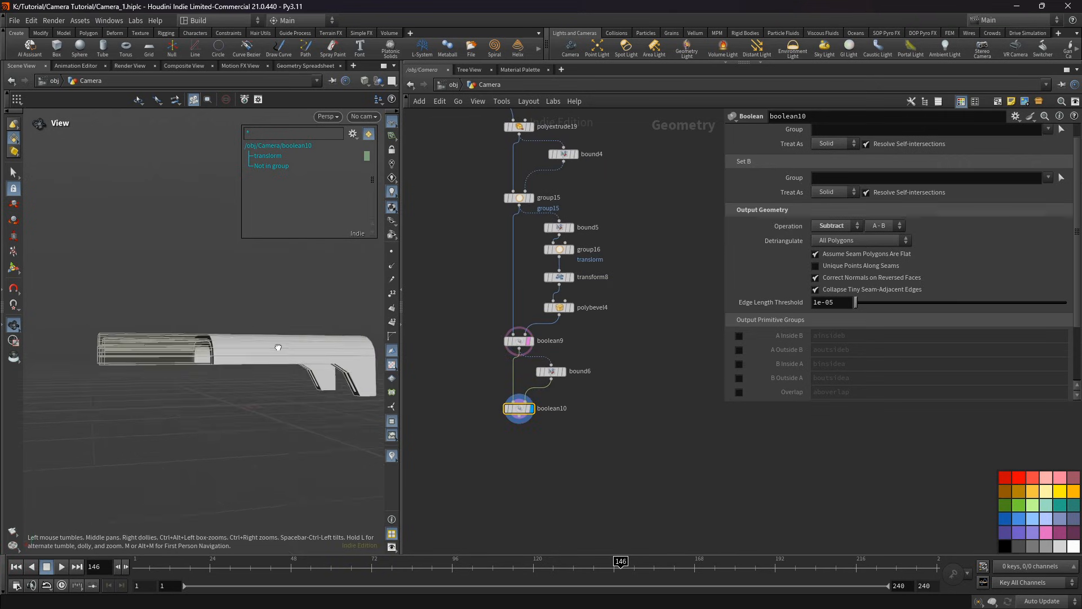
left_click(551, 371)
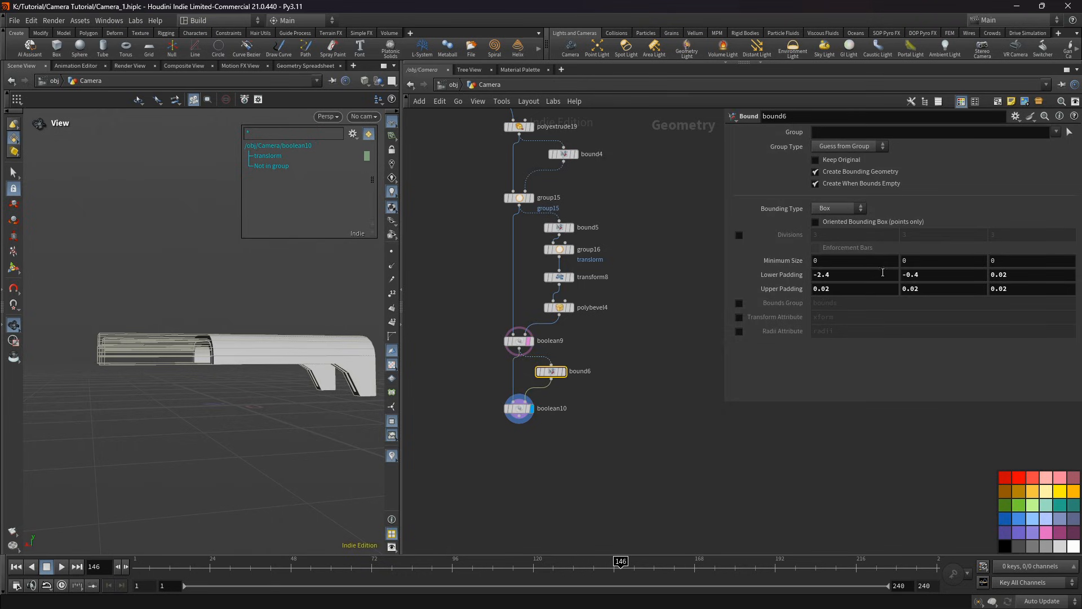
mouse_move(883, 272)
middle_mouse_down()
mouse_move(862, 278)
mouse_move(922, 277)
mouse_move(873, 280)
mouse_move(908, 287)
mouse_move(893, 285)
middle_mouse_up()
key("ctrl+z")
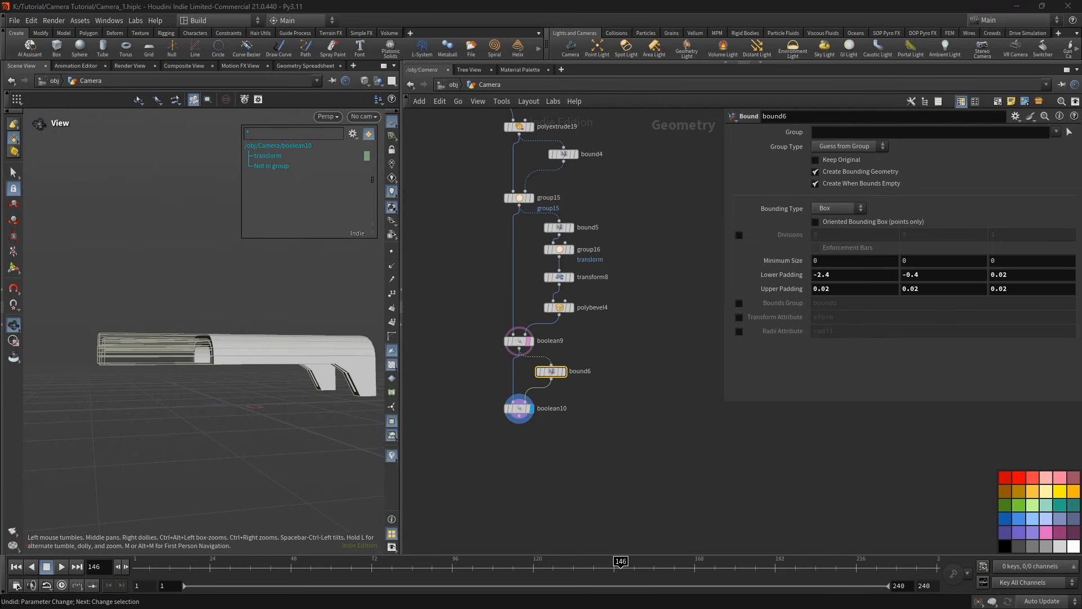
Step: Capture the viewport area in a screenshot tool and draw a green line lengthwise along the casing's top face
left_click_drag(181, 333, 147, 316)
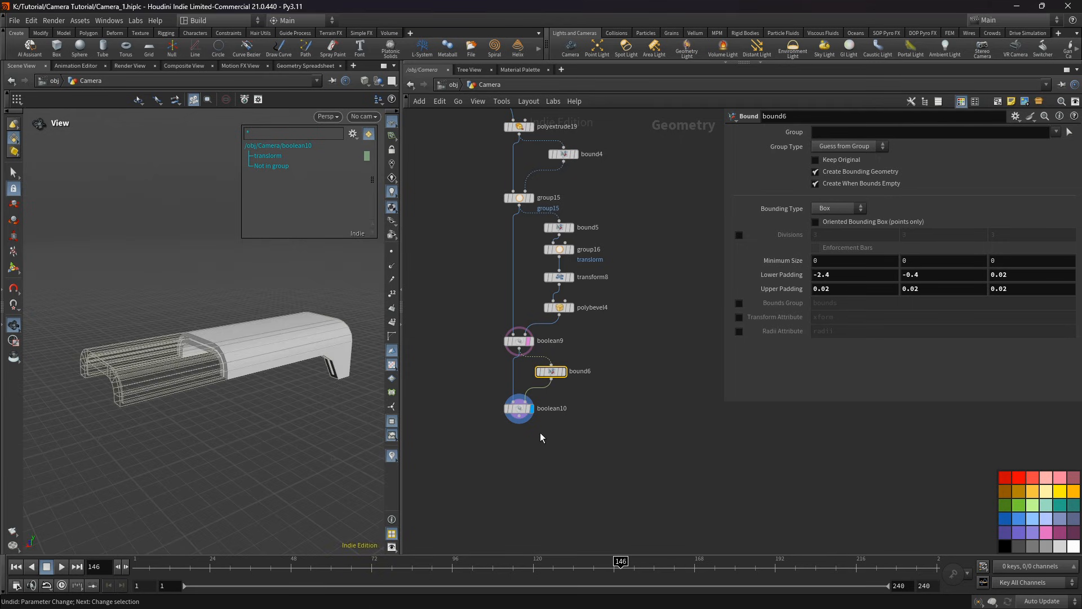
middle_click_drag(540, 434, 574, 399)
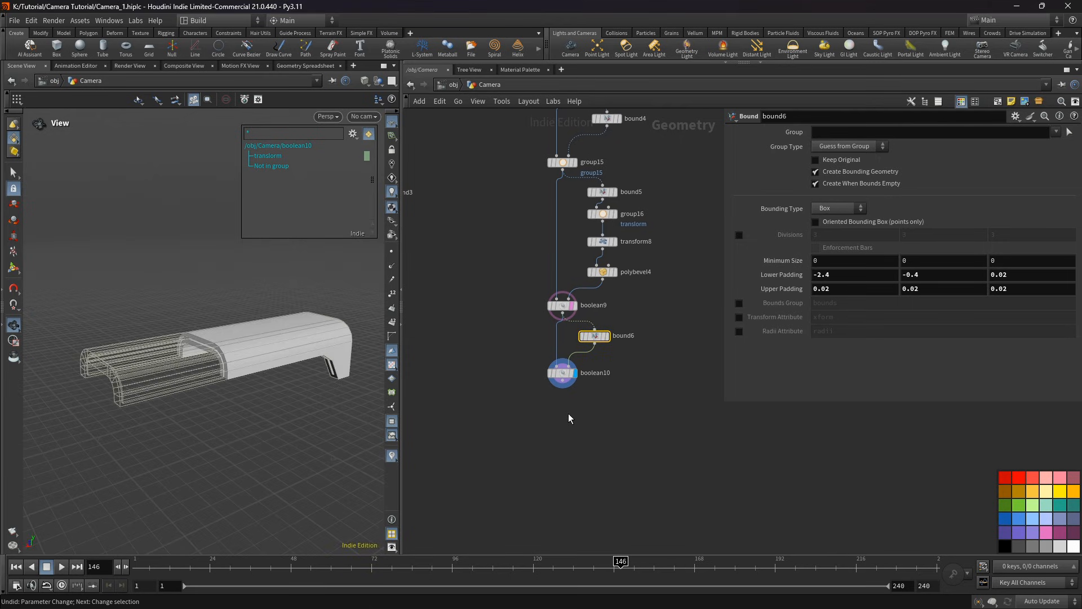
left_click_drag(251, 338, 237, 363)
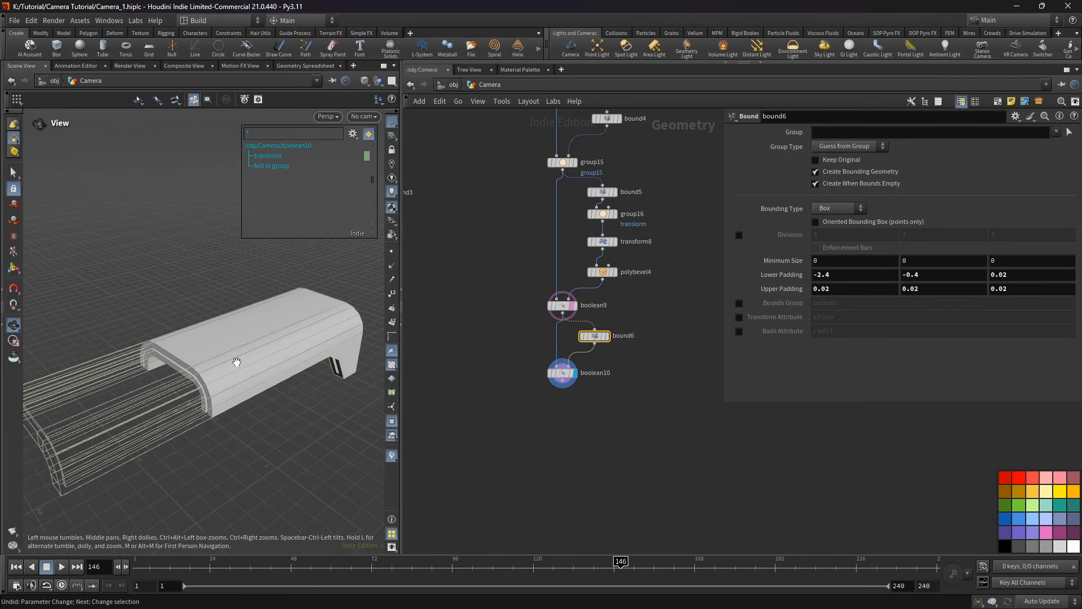
key("Print")
left_click_drag(95, 229, 635, 560)
left_click_drag(175, 357, 327, 296)
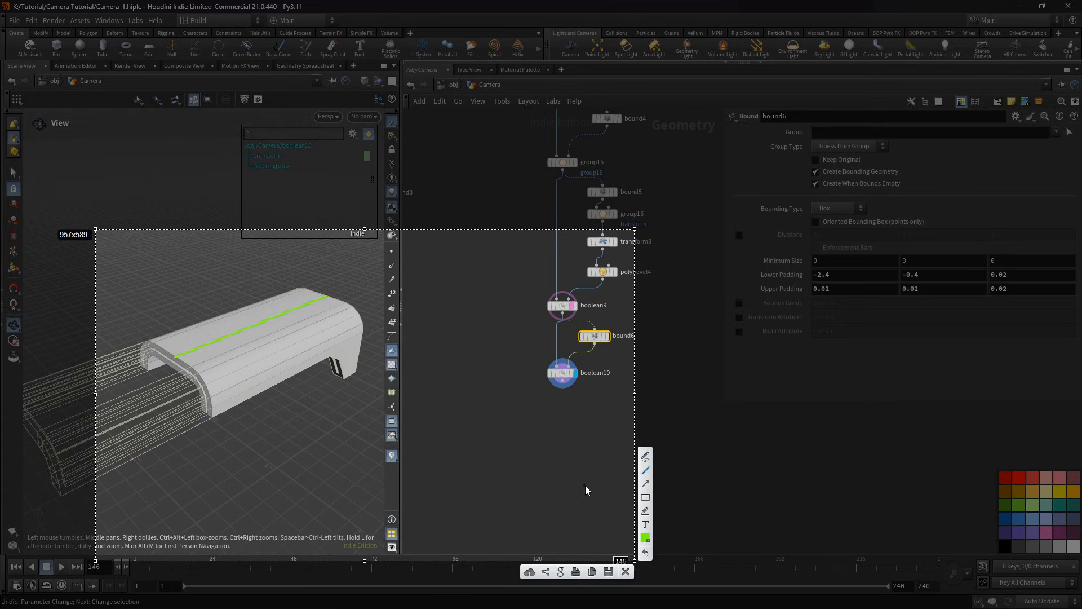
Step: Draw four short red lines across the green line on the screenshot, and discard the capture
left_click(646, 538)
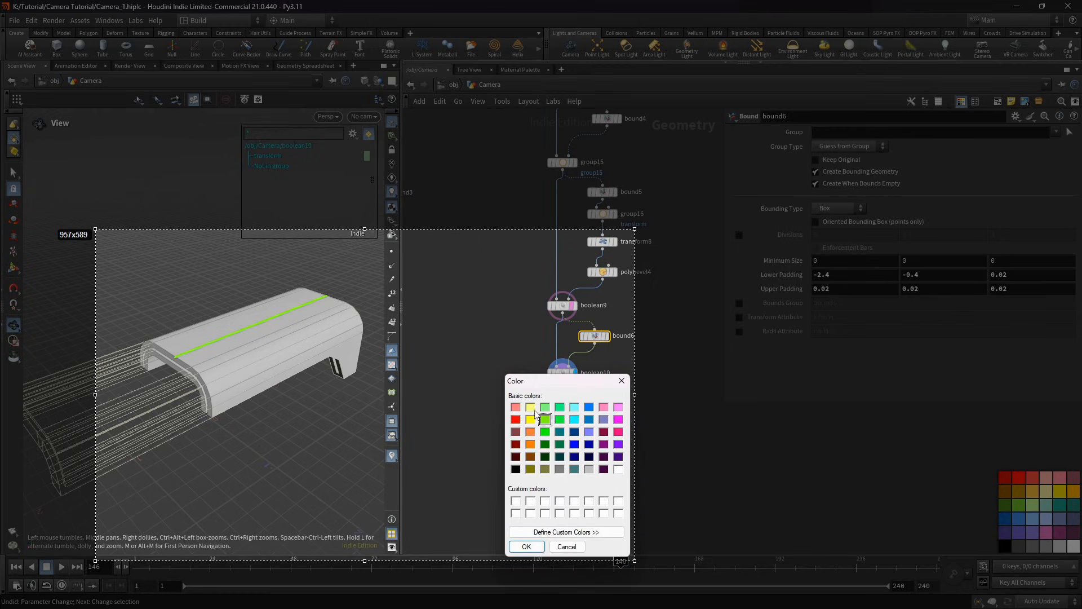
left_click(516, 420)
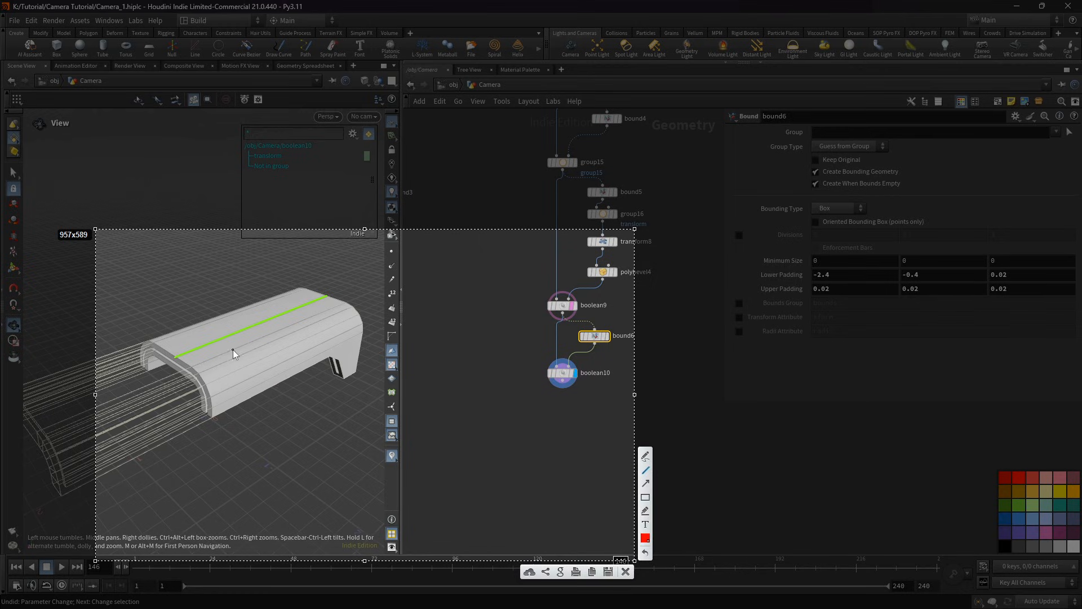
left_click(179, 340)
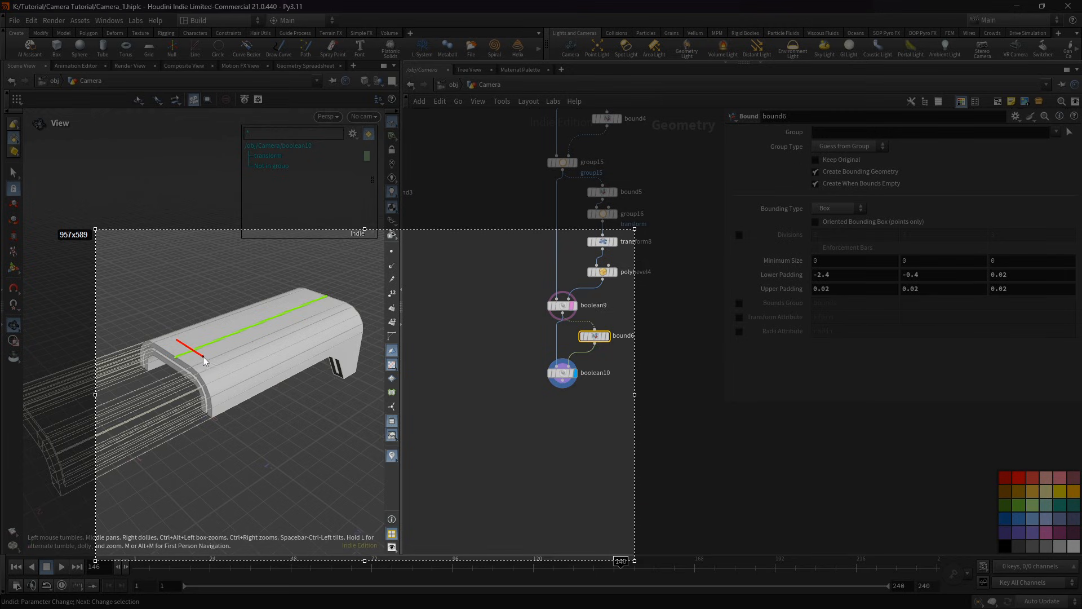
mouse_move(204, 329)
left_mouse_down()
mouse_move(240, 345)
mouse_move(276, 331)
left_mouse_up()
left_click_drag(276, 301, 304, 315)
left_click_drag(302, 293, 328, 306)
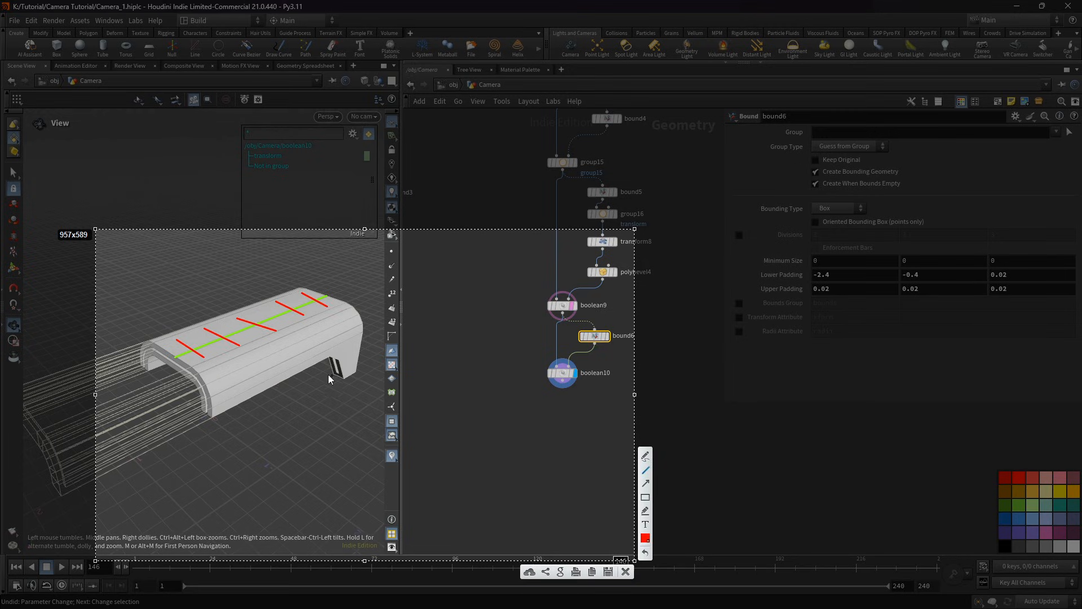
left_click(626, 573)
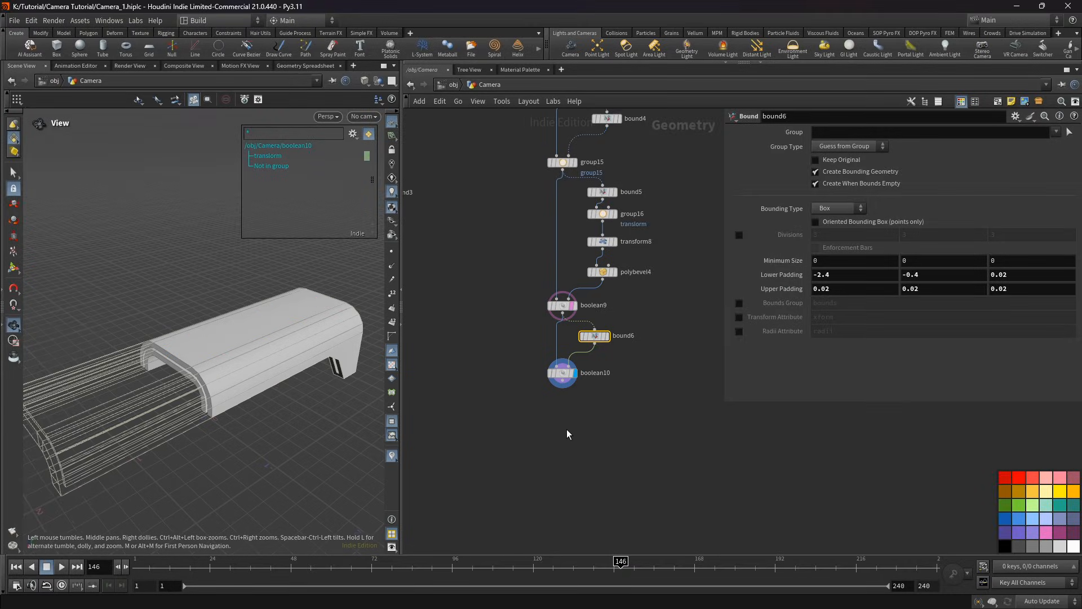
Step: Save the scene file
left_click(566, 428)
key("ctrl+s")
Step: Add a Line node beside boolean10 and display it
middle_click_drag(566, 428, 558, 424)
left_click_drag(274, 341, 223, 345)
middle_click_drag(494, 411, 507, 394)
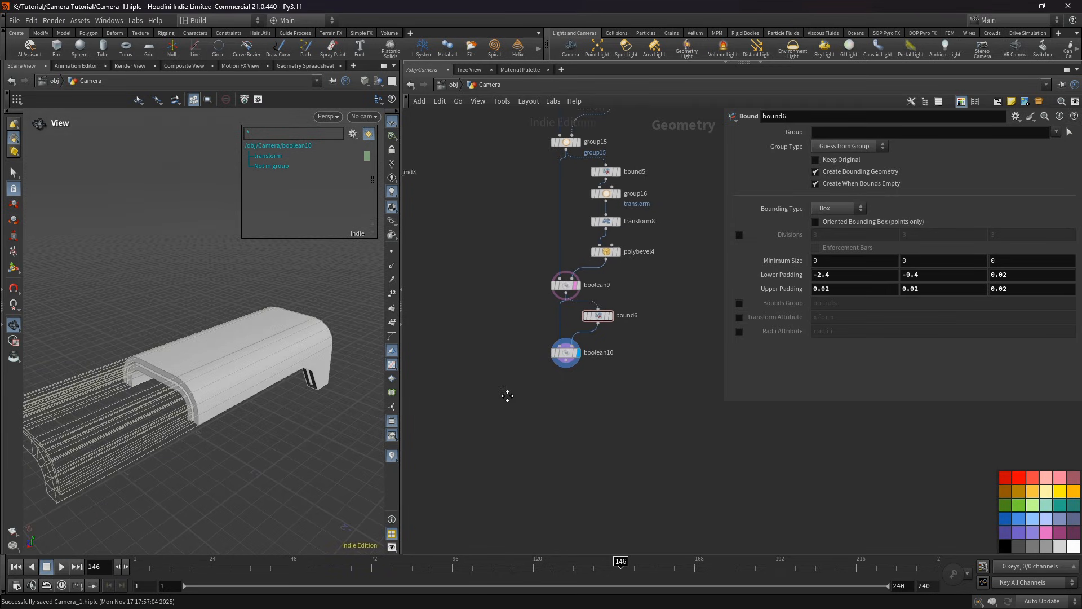
key("Tab")
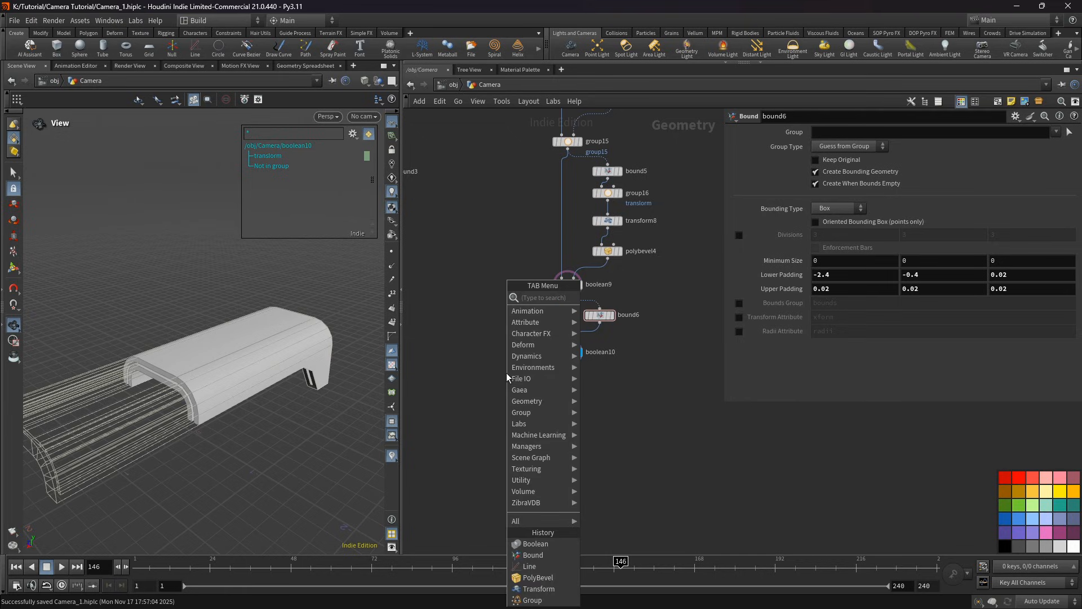
type("li")
left_click(601, 298)
left_click(487, 356)
scroll(490, 359, "up", 2)
left_click(503, 355)
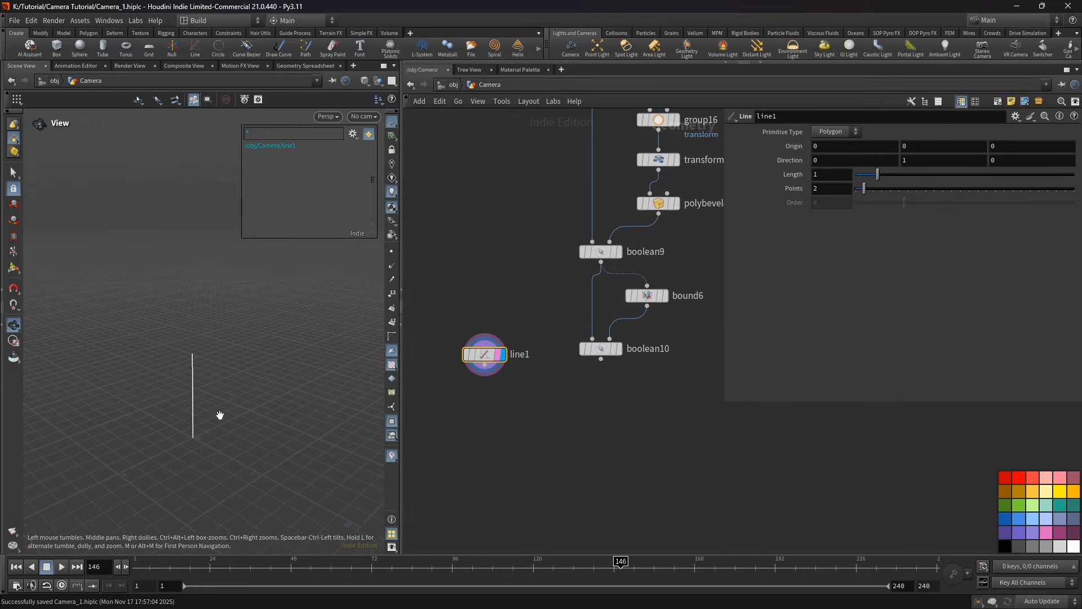
Step: Set line1's Direction to 1, 0, 0
type("1")
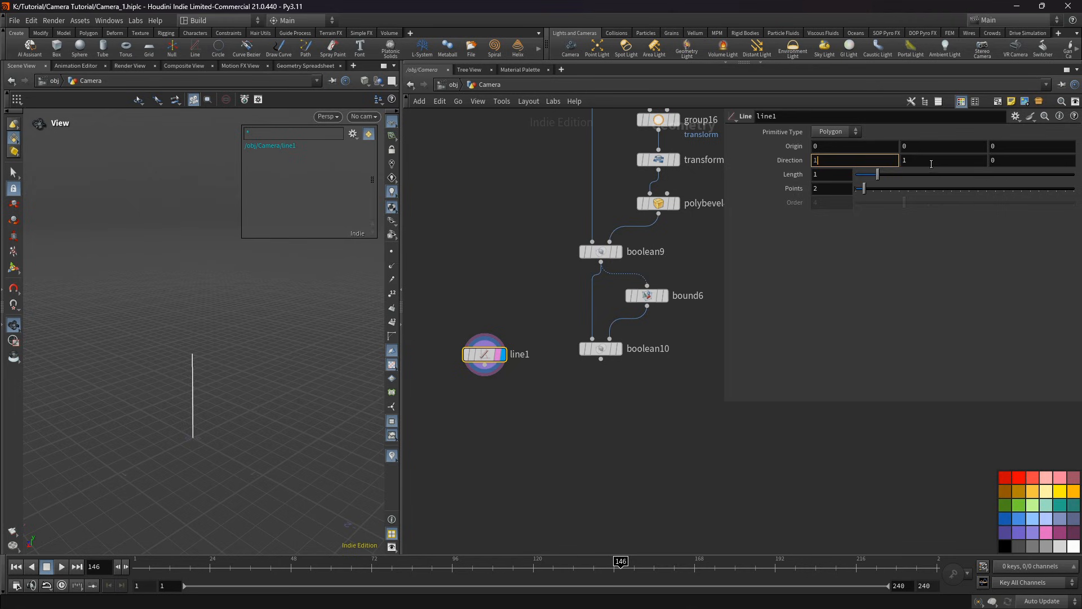
key("Tab")
type("-")
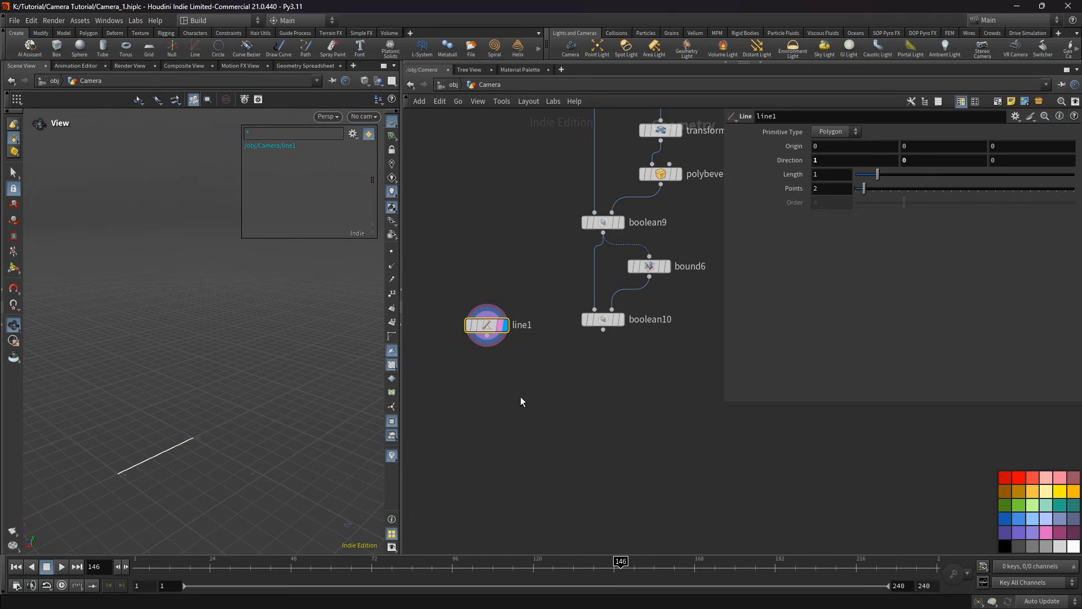
Step: Add a Match Size node below line1 with line1 as its first input
key("Tab")
type("ma")
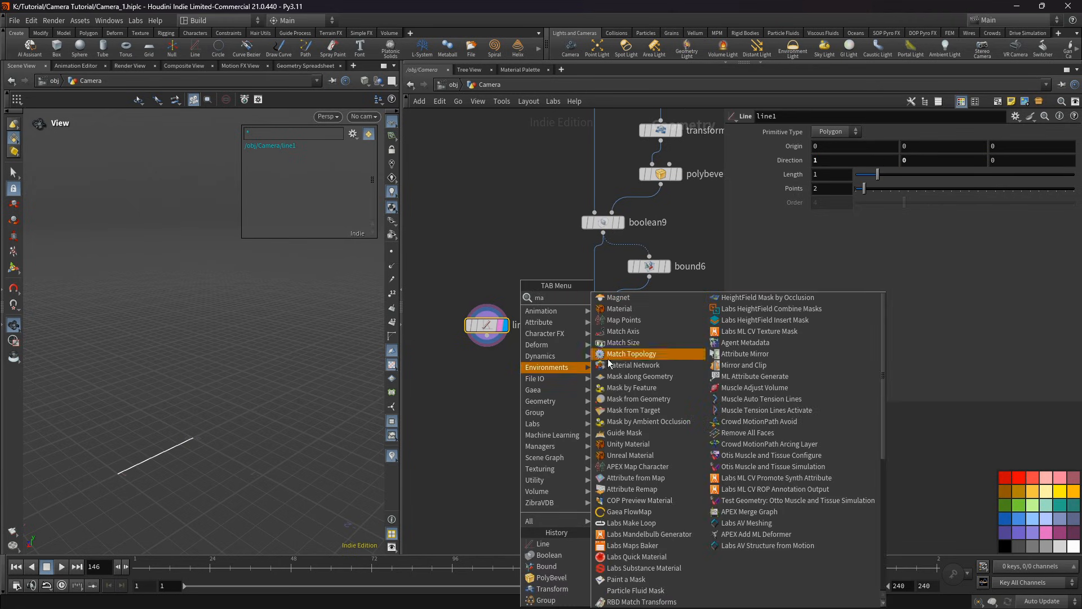
left_click(611, 344)
left_click(547, 376)
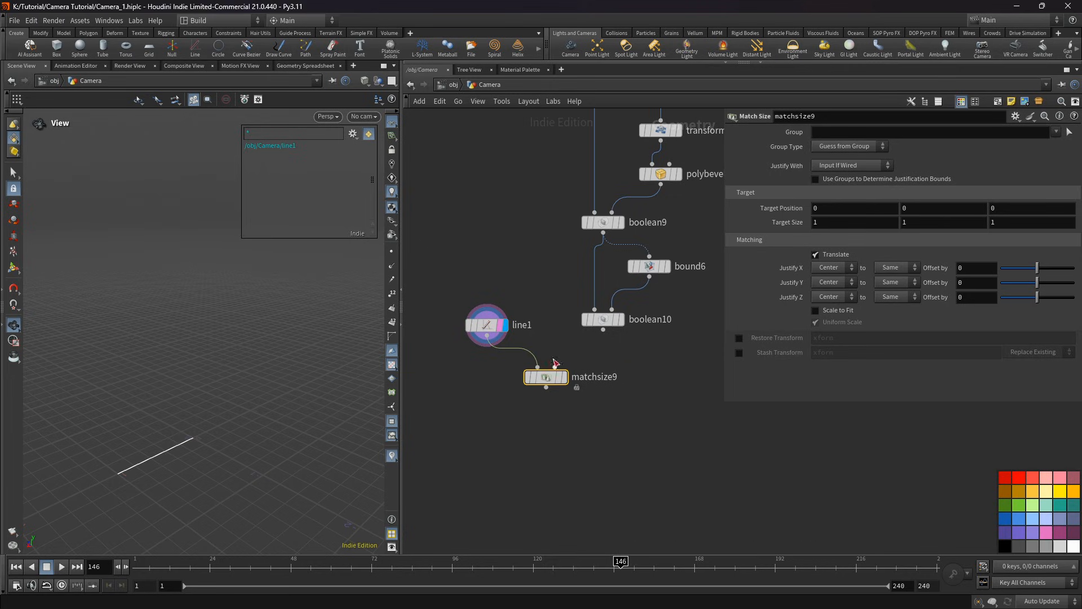
Step: Connect boolean10 as matchsize9's second input, display matchsize9 and enable Scale to Fit
left_click(619, 319)
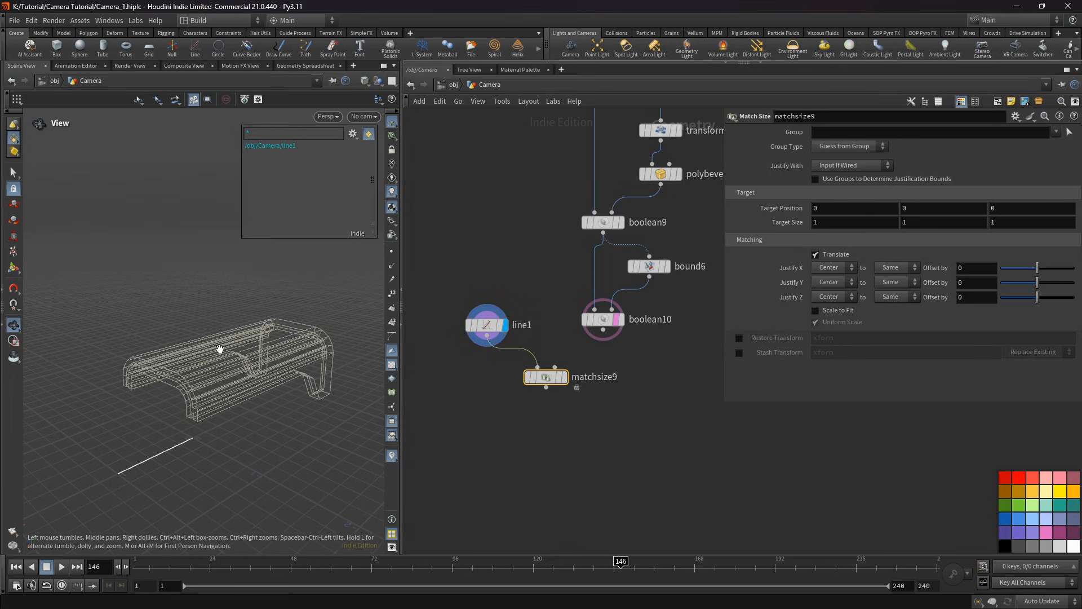
left_click_drag(603, 330, 546, 379)
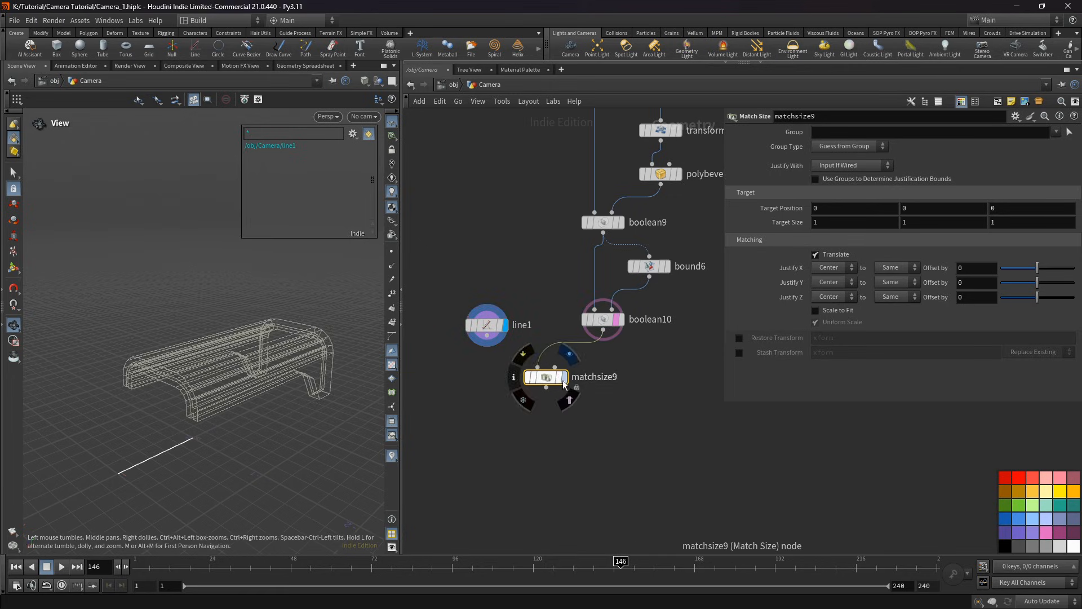
key("ctrl+z")
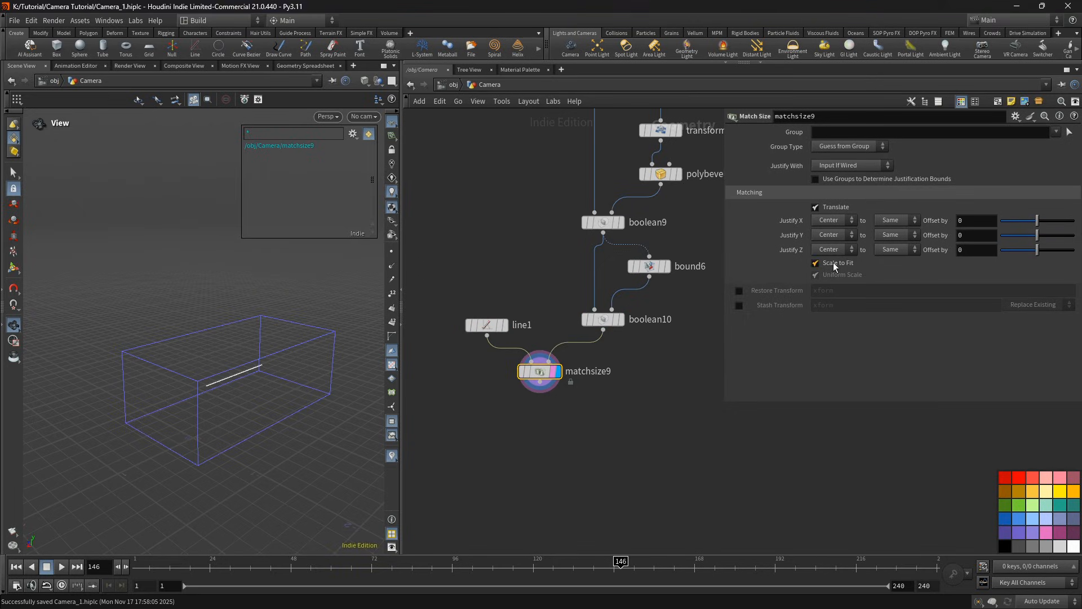
left_click(836, 263)
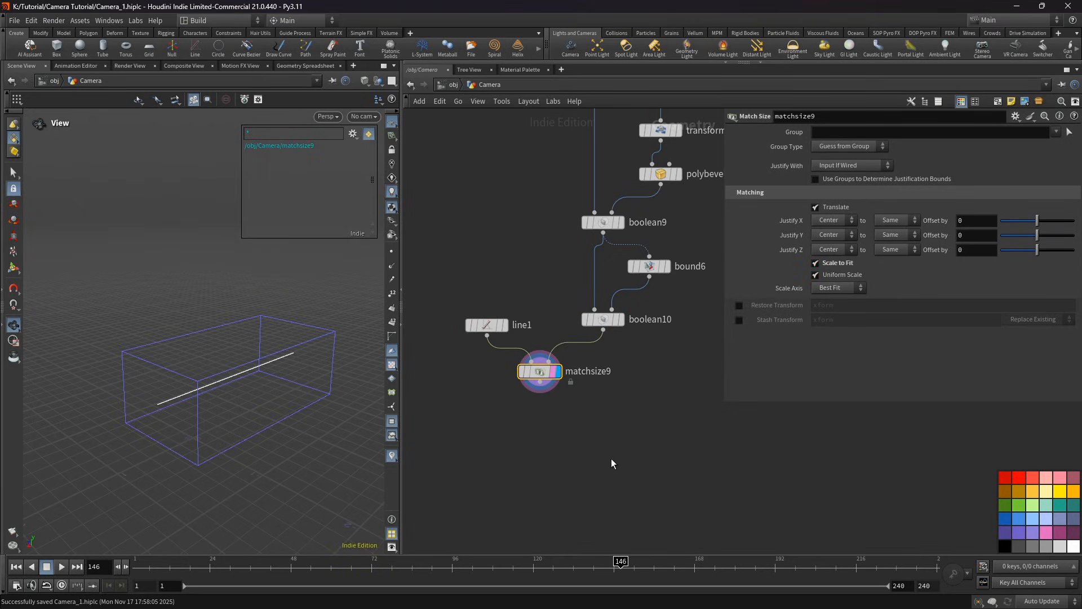
Step: Add a Resample node after matchsize9, display it and set its maximum segment length to 0.37
middle_click_drag(612, 463, 625, 416)
left_click(564, 344)
key("Tab")
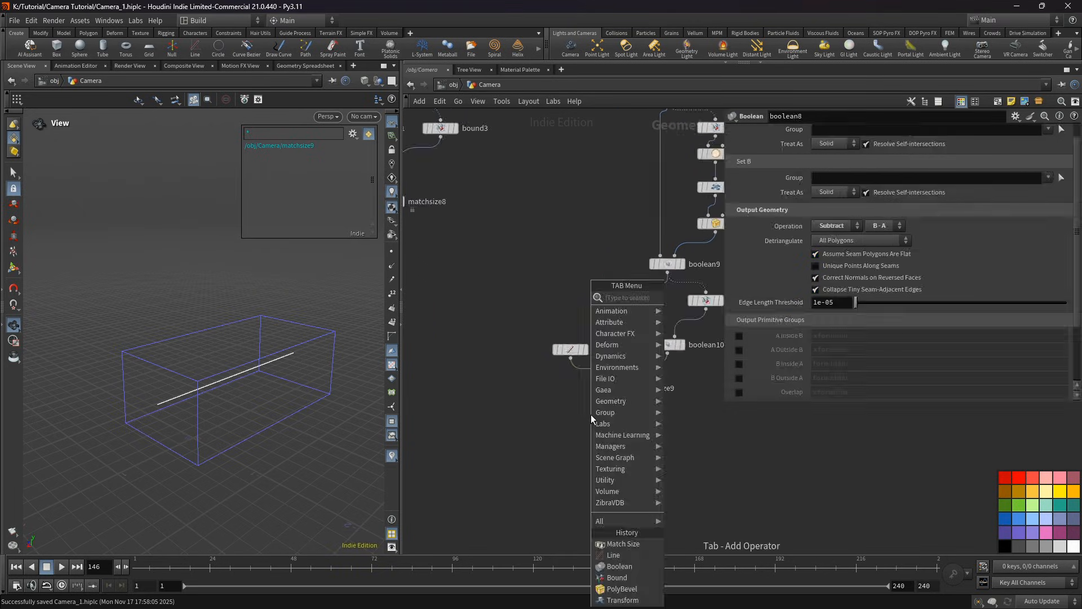
type("re")
left_click(695, 345)
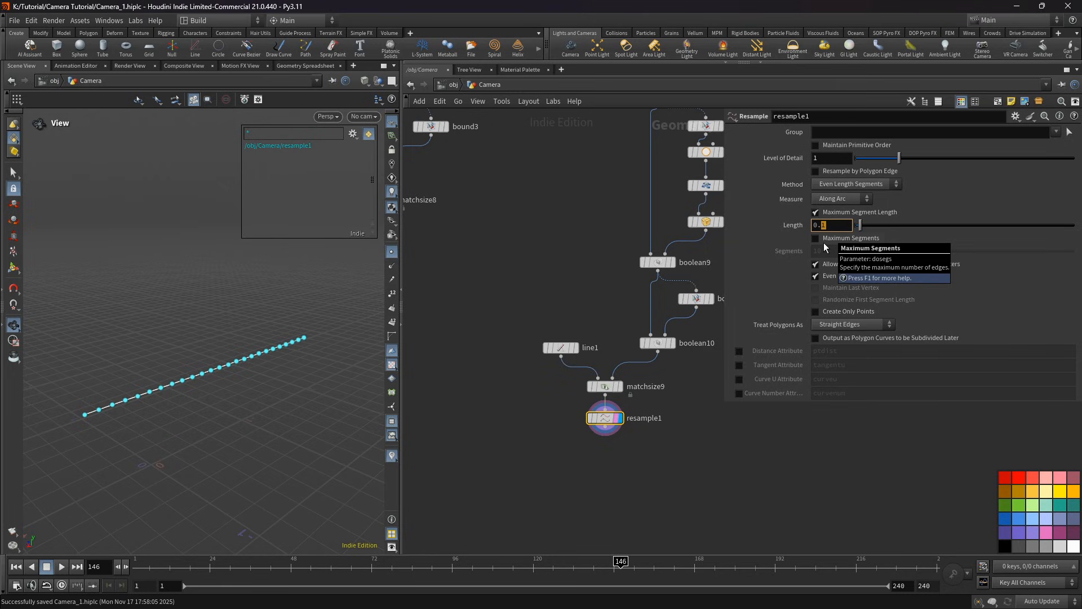
type("37")
key("Return")
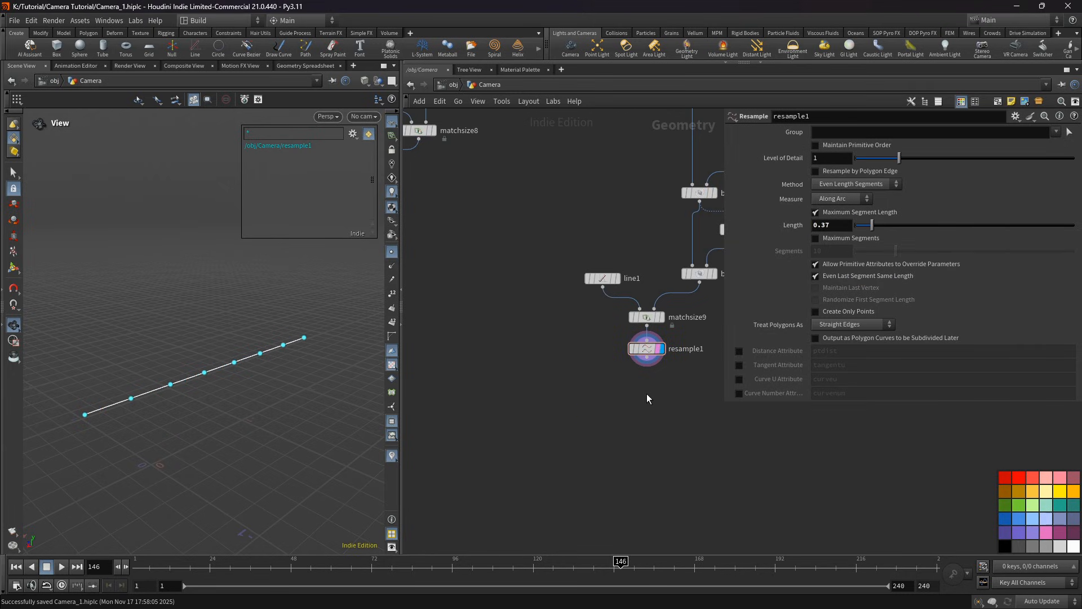
Step: Add a Copy to Points node below resample1
key("Tab")
mouse_move(637, 401)
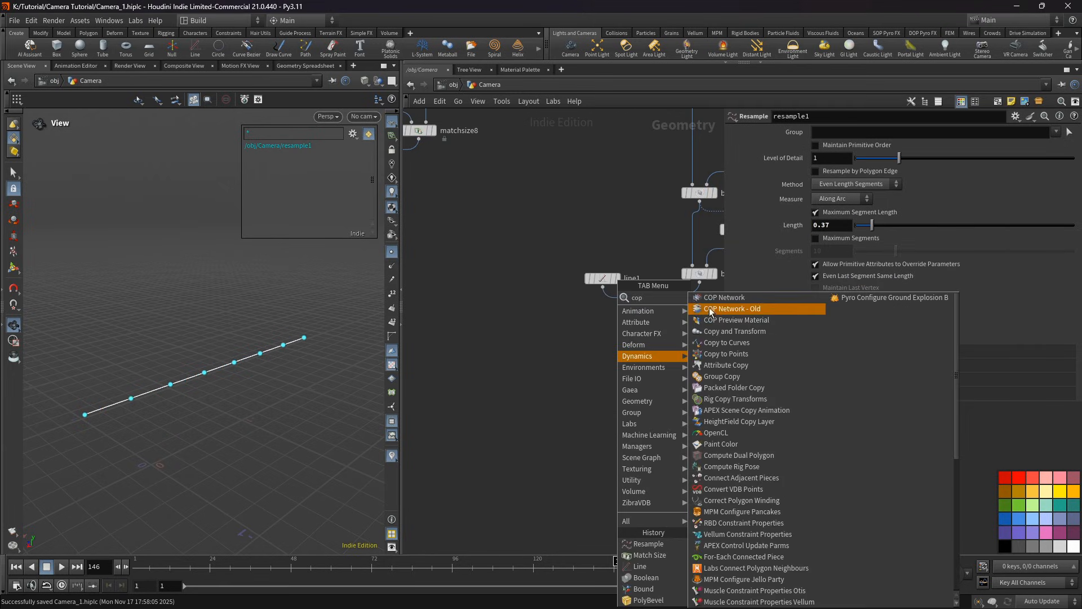
left_click(719, 356)
left_click(621, 388)
scroll(621, 387, "up", 3)
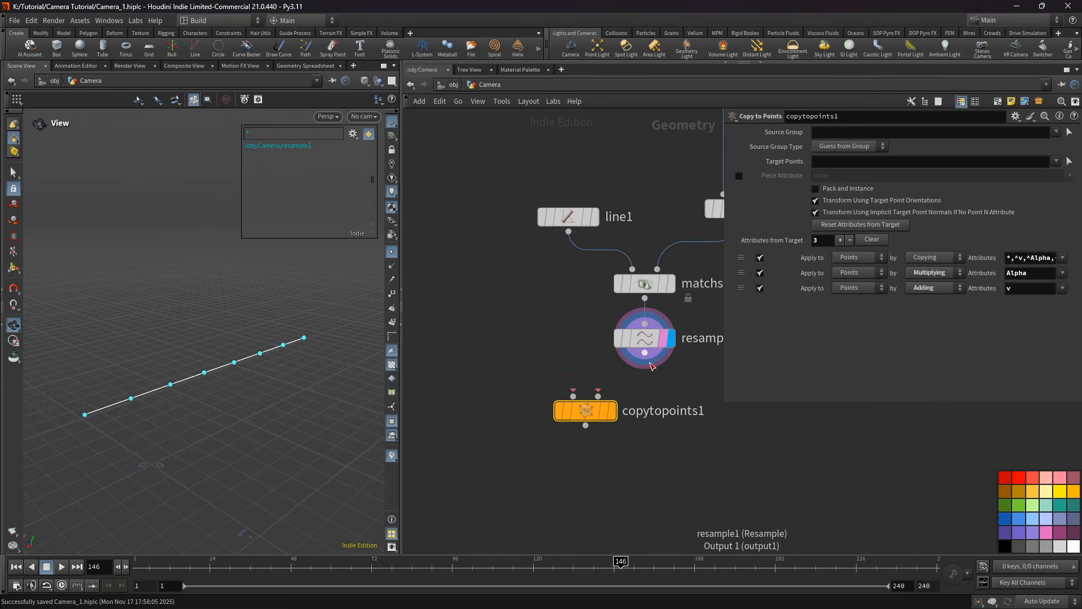
Step: Connect resample1 as copytopoints1's second input and add a Box node feeding its first input
left_click_drag(644, 354, 590, 411)
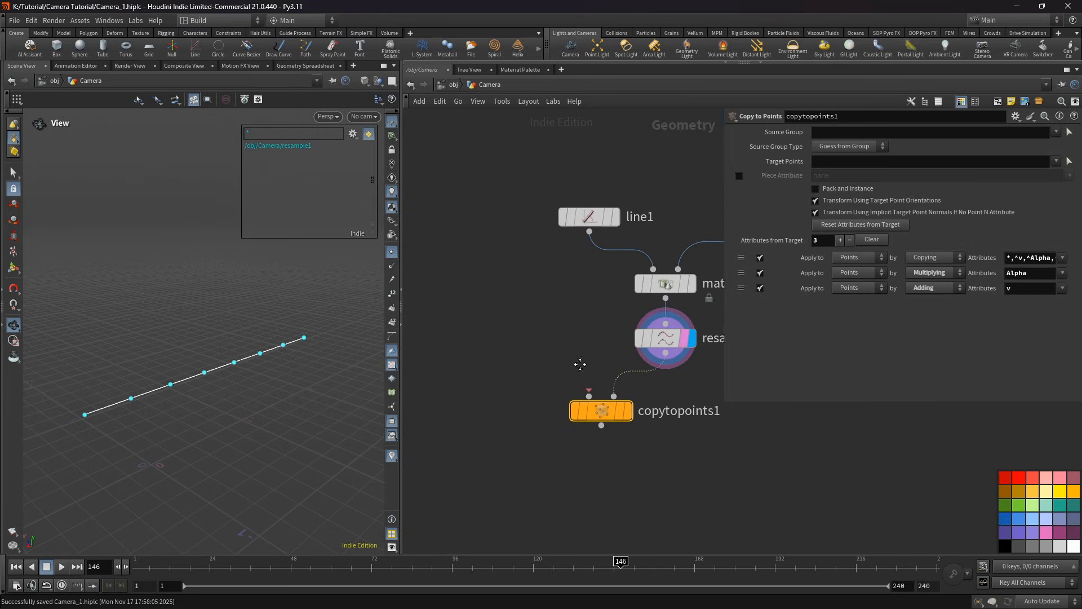
key("Tab")
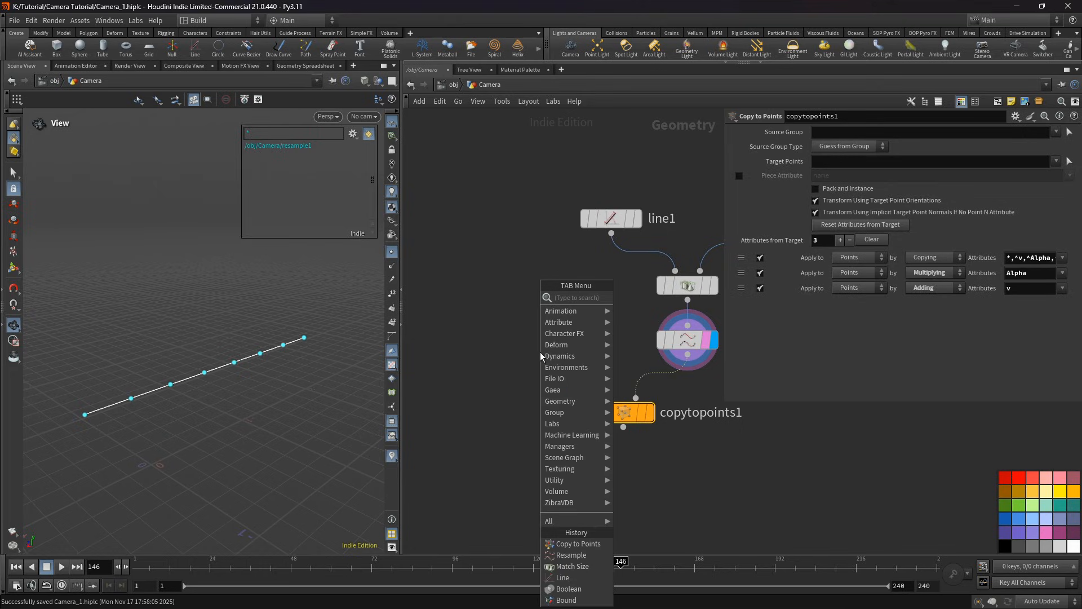
mouse_move(564, 344)
left_click(655, 314)
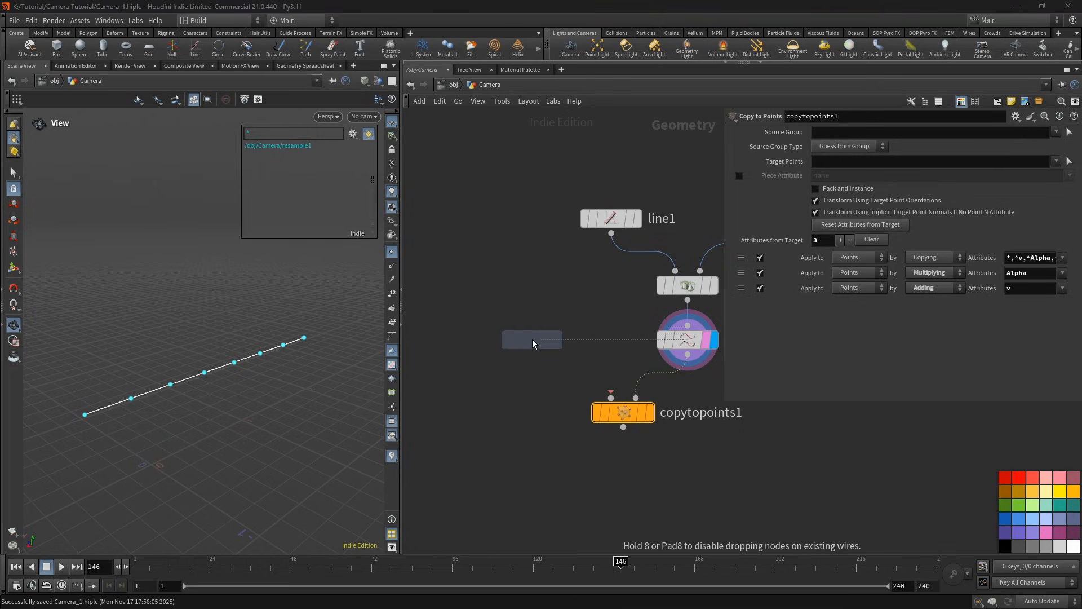
left_click(532, 339)
left_click_drag(532, 340, 610, 397)
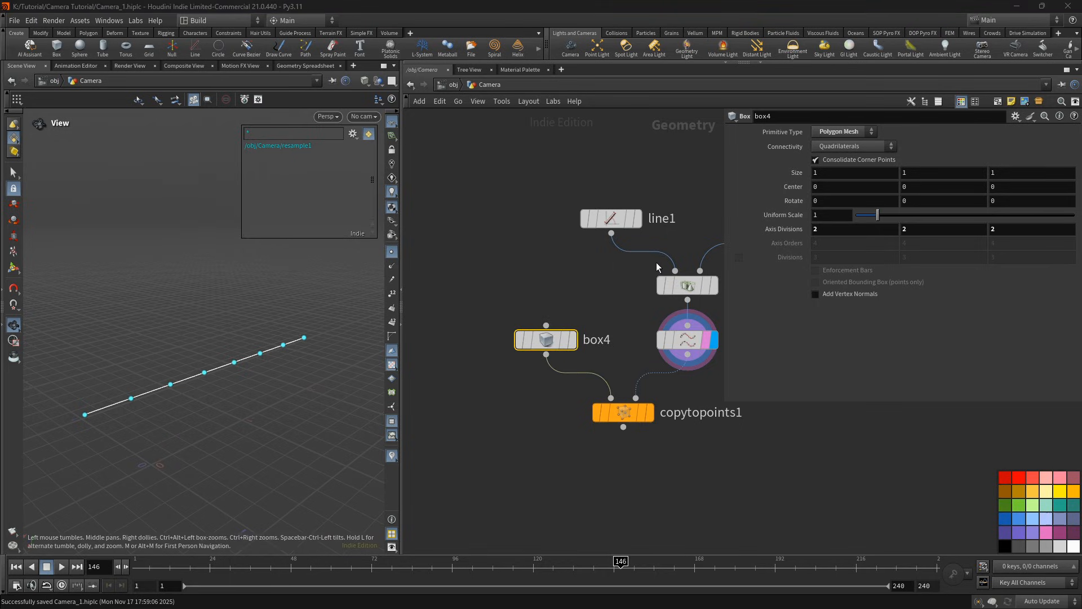
Step: Set box4's size to 0.2, 1.6 and 0.8 and display copytopoints1
left_click(825, 176)
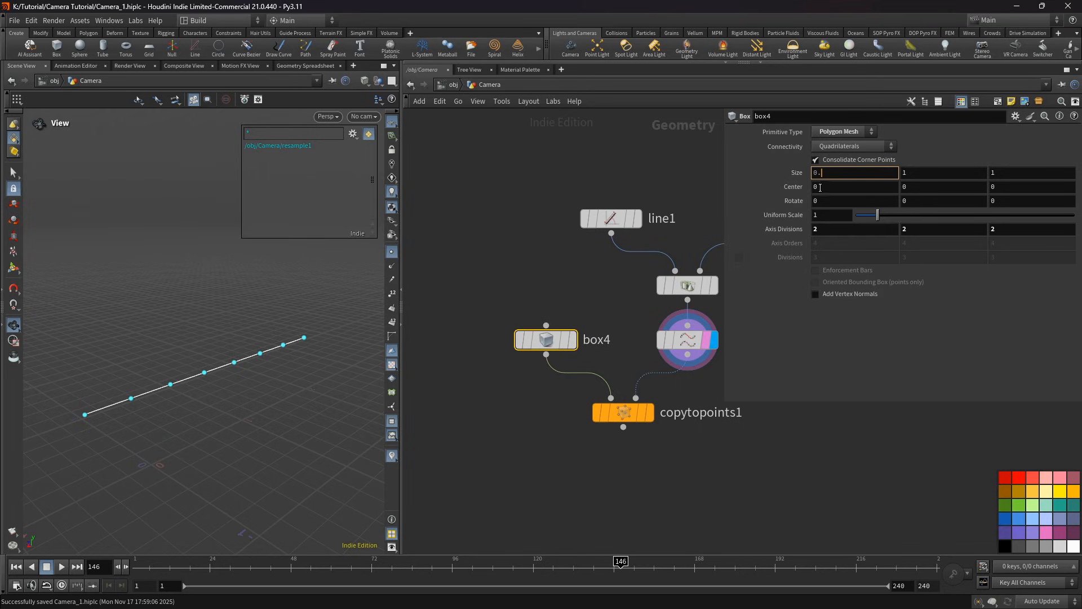
left_click(917, 176)
left_click(1003, 173)
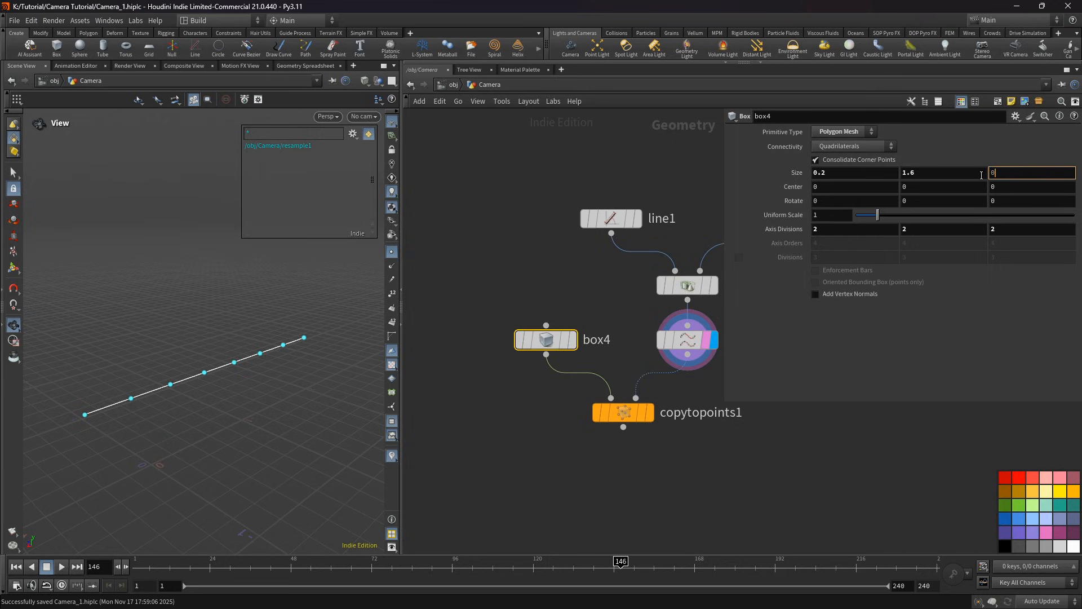
type("0.8")
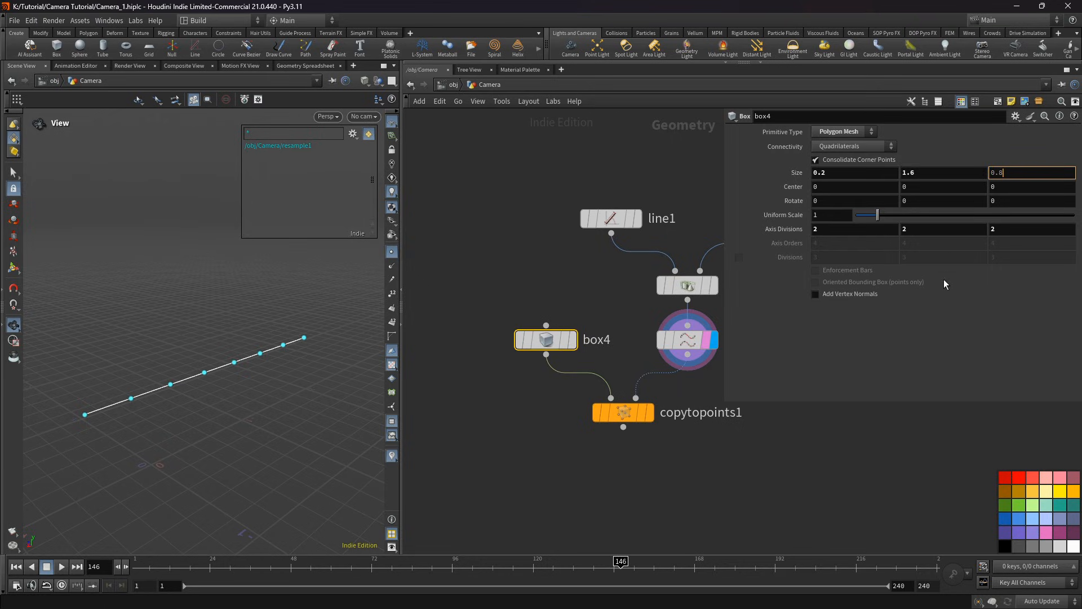
left_click(563, 297)
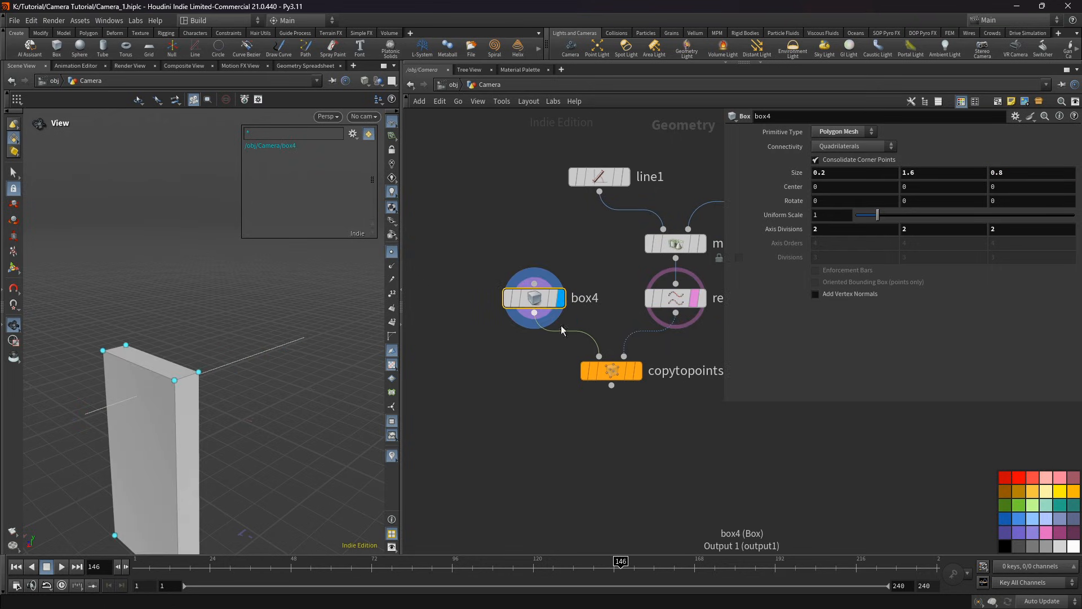
left_click(639, 370)
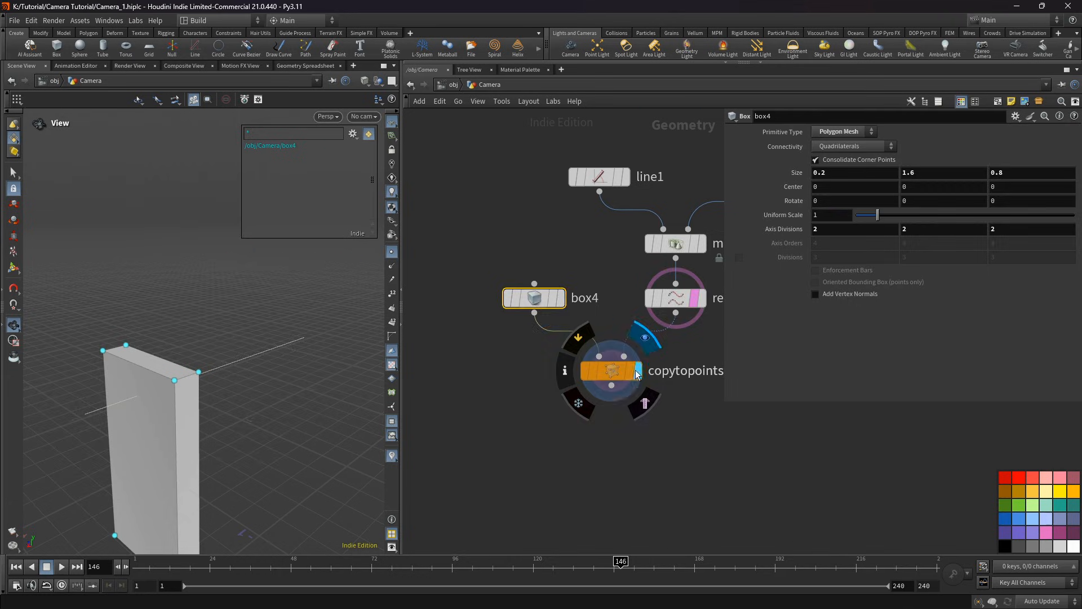
left_click(612, 370)
Step: Add a Boolean node with boolean10 as its first input and copytopoints1 as its second, and display it
scroll(527, 357, "down", 5)
middle_click_drag(604, 407, 587, 382)
key("Tab")
type("boo")
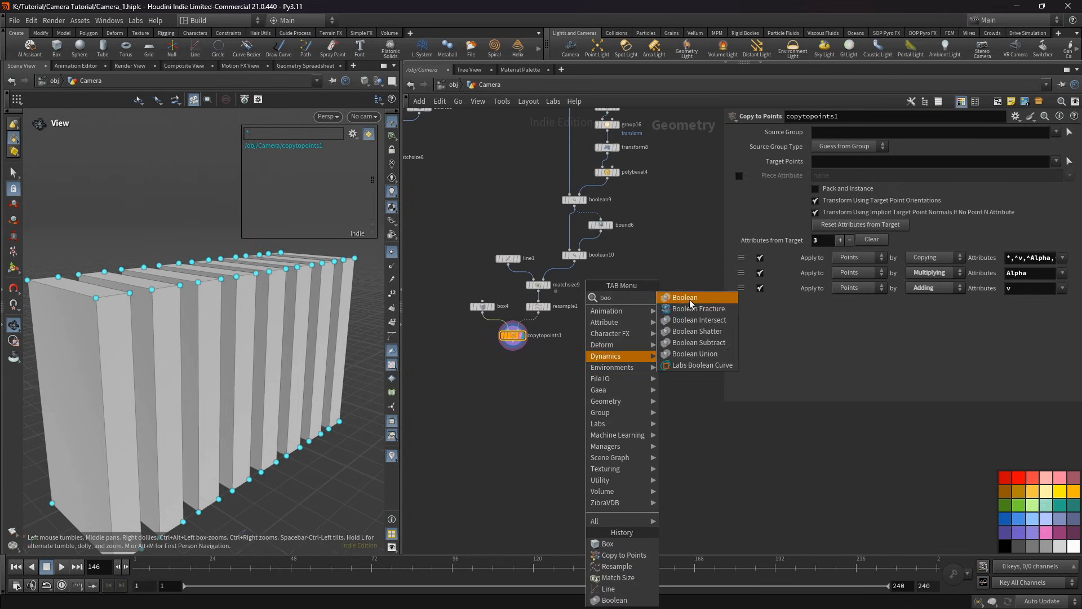
left_click(690, 299)
left_click(576, 371)
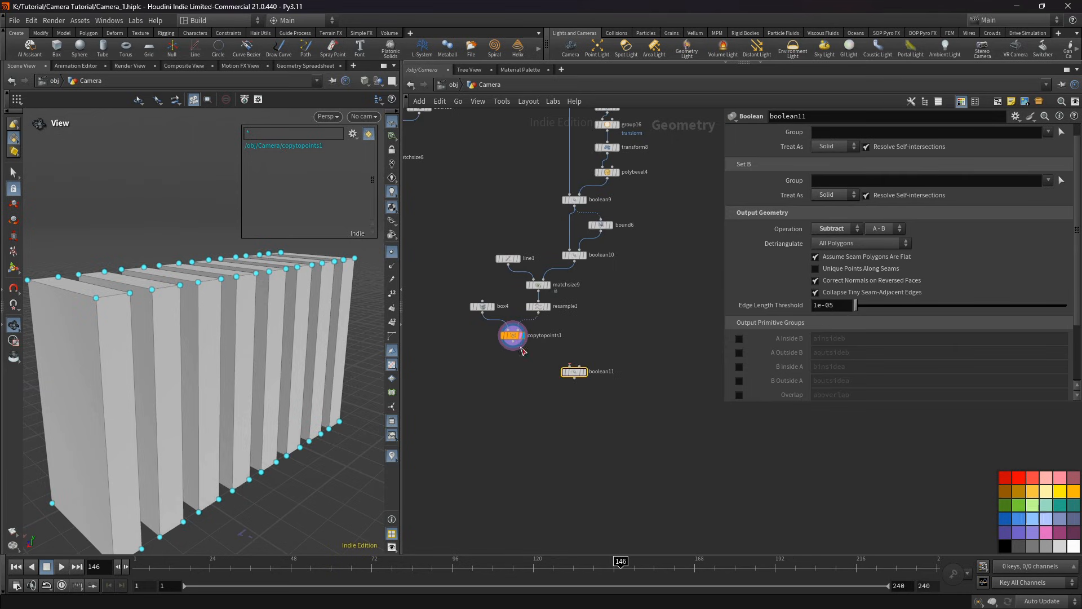
scroll(573, 282, "up", 5)
left_click(574, 261)
left_click(550, 445)
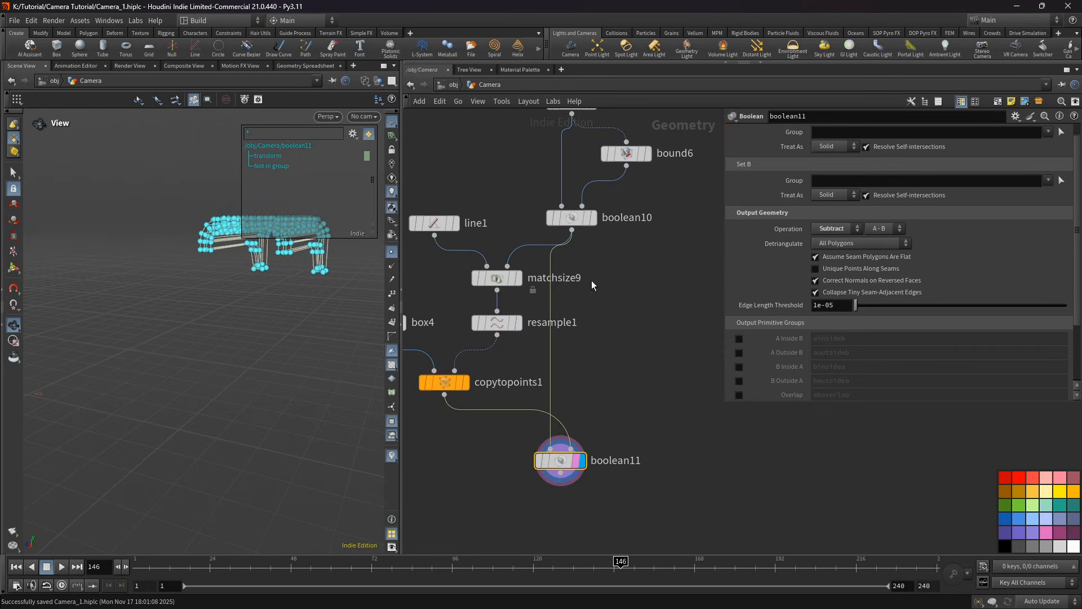
left_click_drag(561, 462, 578, 460)
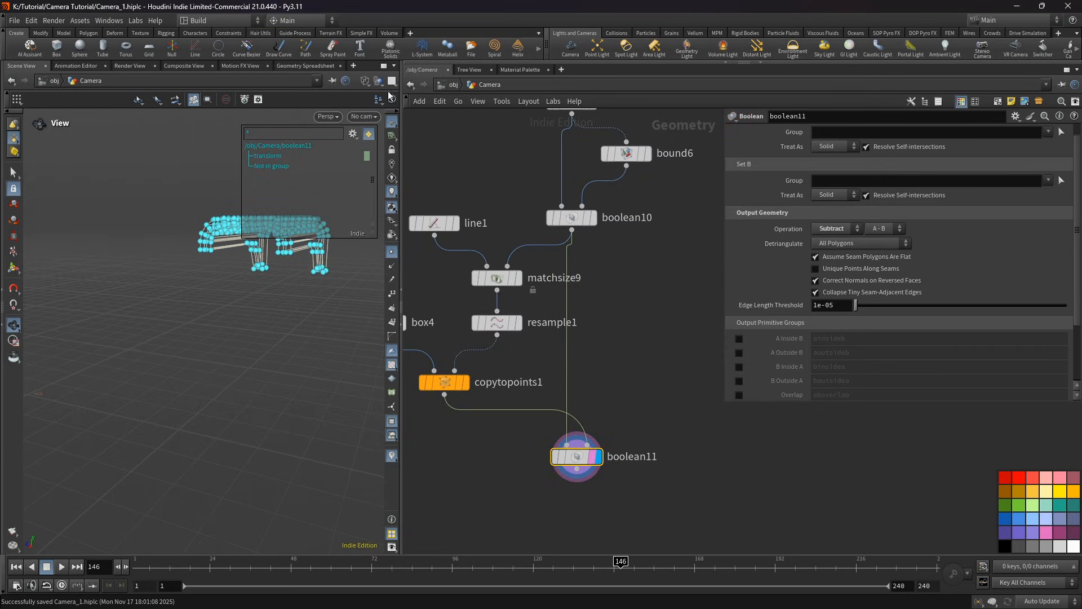
Step: Show the slotted casing copy shaded in the viewport and inspect its cuts from several angles
left_click(365, 81)
left_click(376, 188)
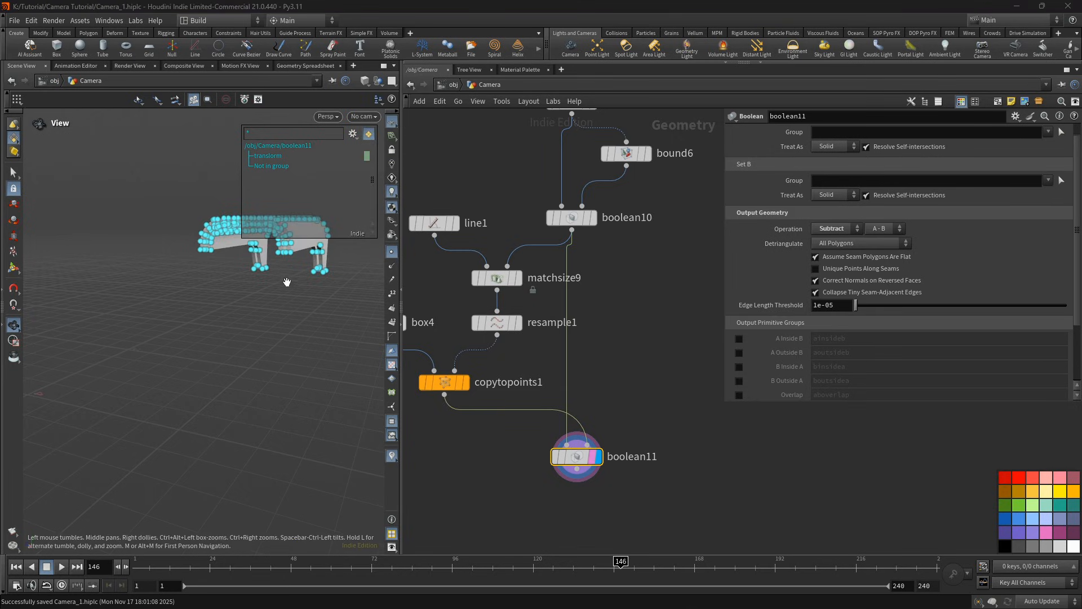
mouse_move(248, 346)
left_mouse_down()
mouse_move(263, 343)
mouse_move(276, 282)
mouse_move(286, 352)
mouse_move(301, 362)
left_mouse_up()
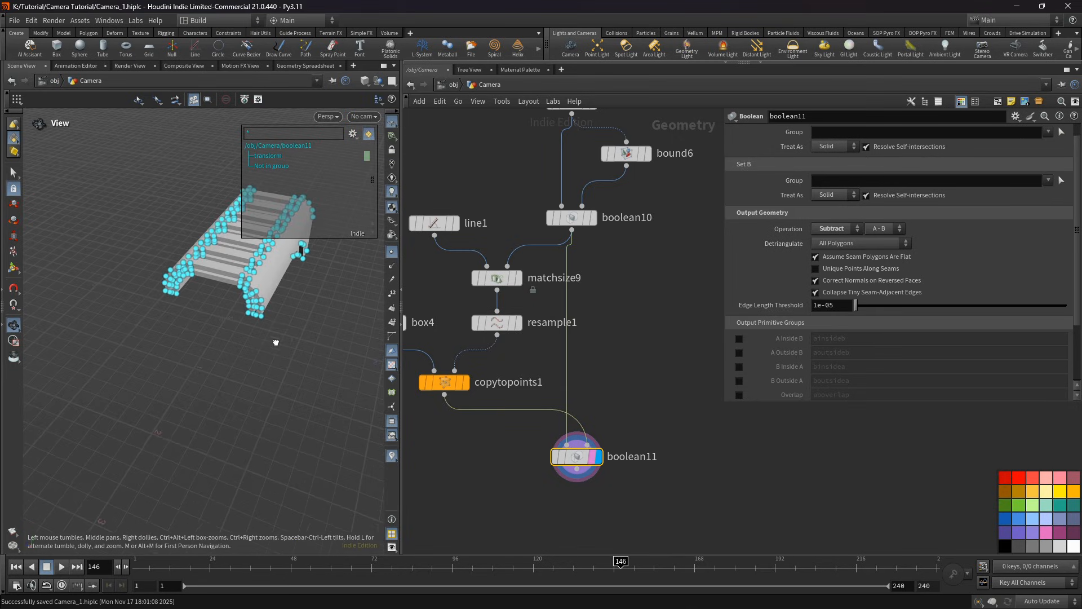
middle_click_drag(622, 399, 662, 392)
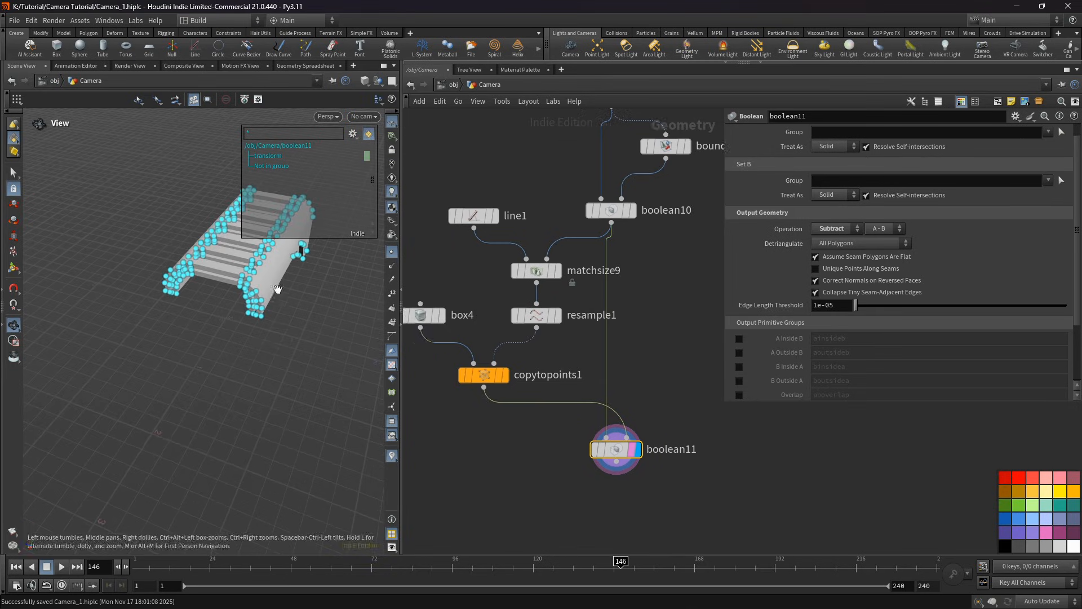
left_click_drag(259, 273, 231, 257)
Step: Add a Null node below boolean11, display it and rename it "cooling_lement"
scroll(564, 220, "down", 3)
key("Tab")
mouse_move(629, 504)
type("null")
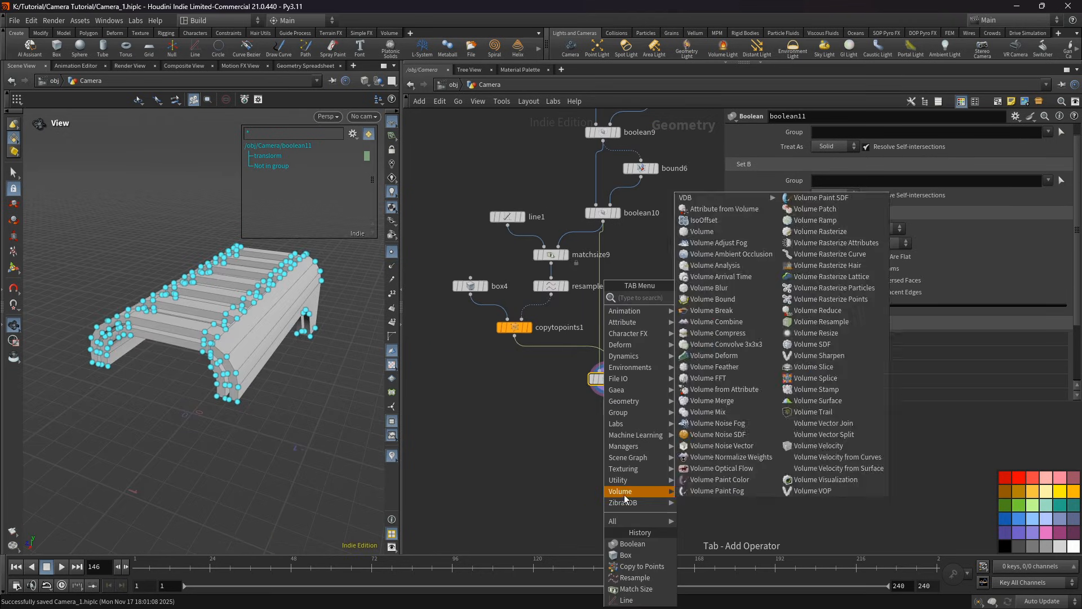
key("Return")
left_click(635, 423)
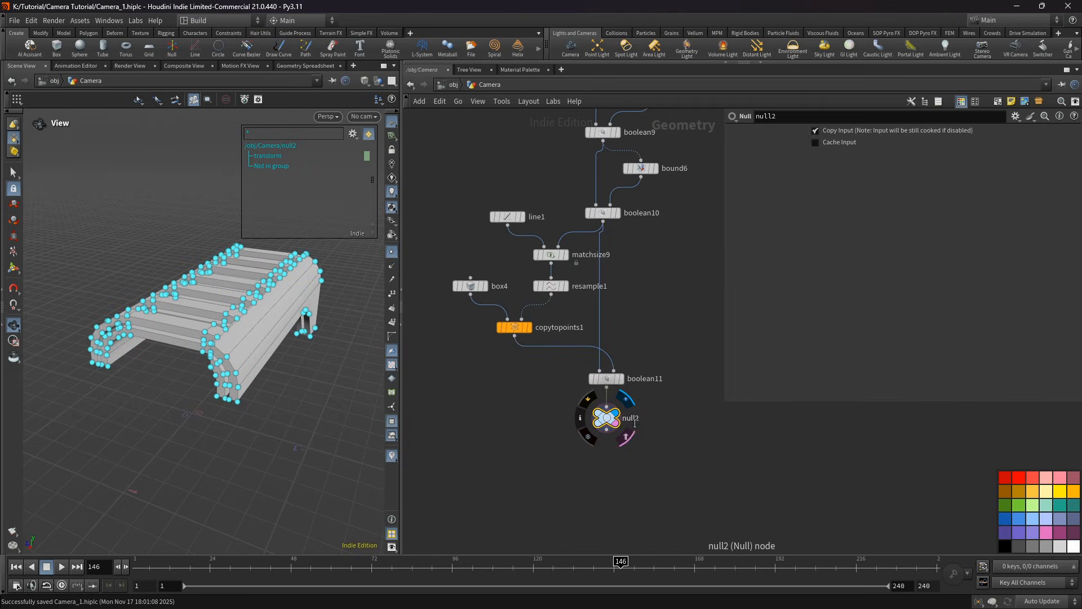
double_click(630, 419)
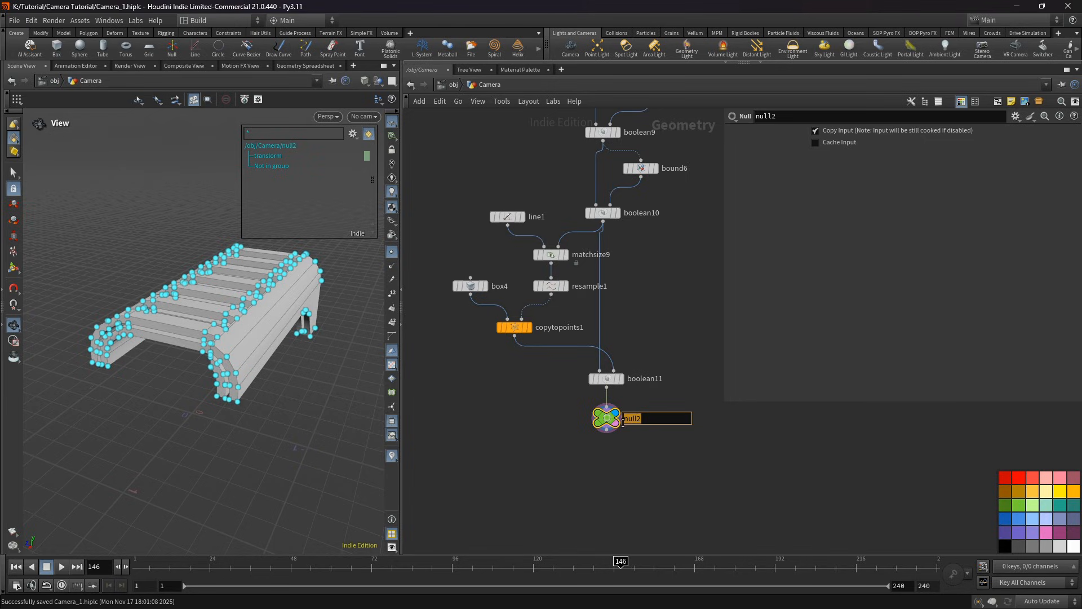
type("cooling_lement")
key("Return")
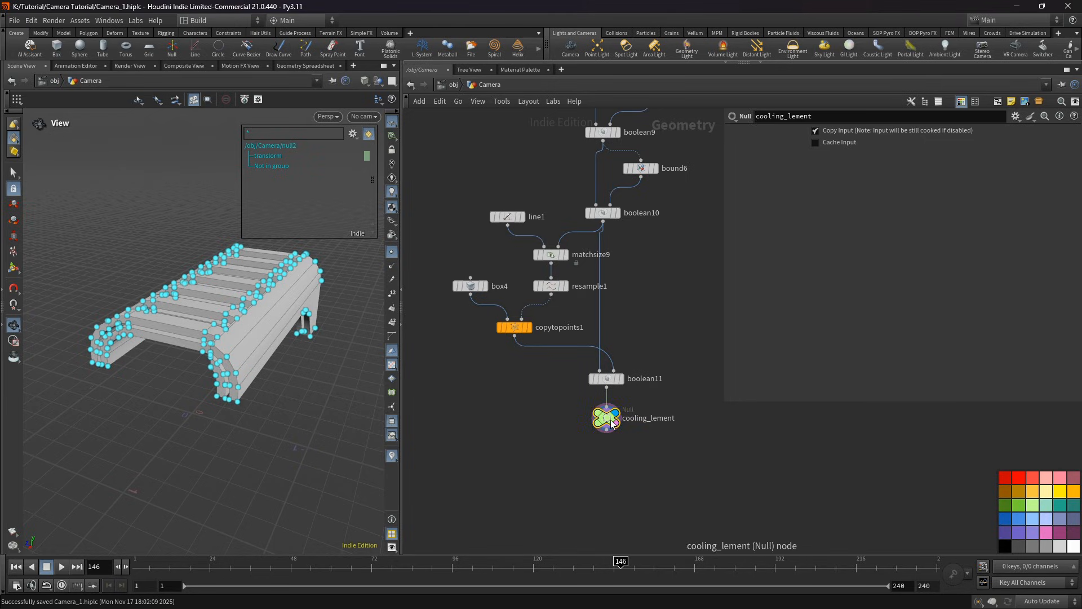
Step: Connect cooling_lement into merge1 and display the merged camera model
scroll(620, 383, "down", 8)
left_click_drag(681, 222, 597, 394)
left_click(599, 336)
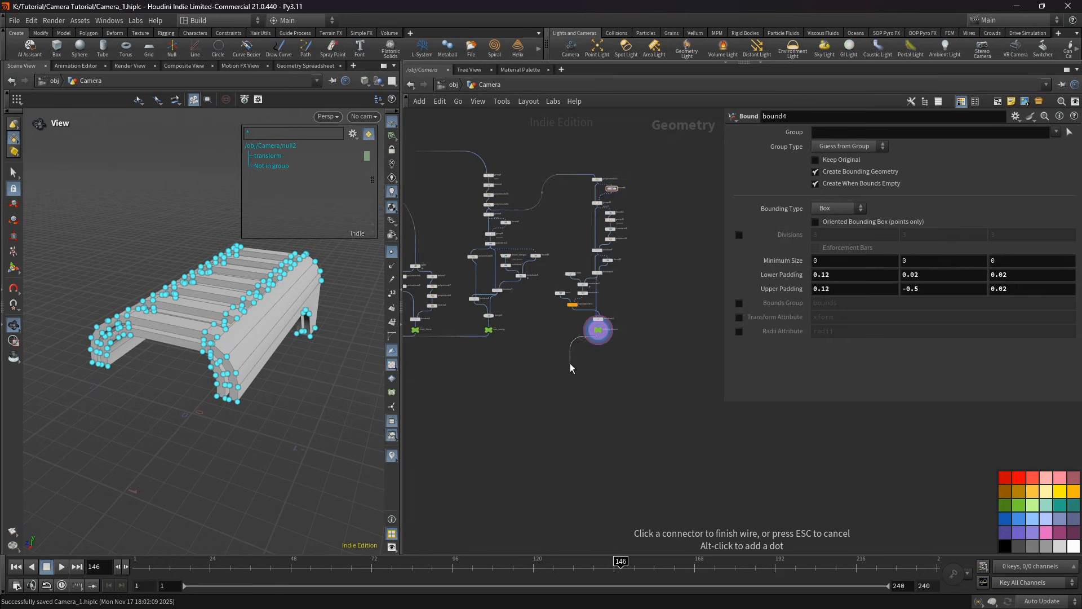
scroll(570, 363, "down", 4)
middle_click_drag(570, 363, 724, 364)
scroll(590, 354, "up", 9)
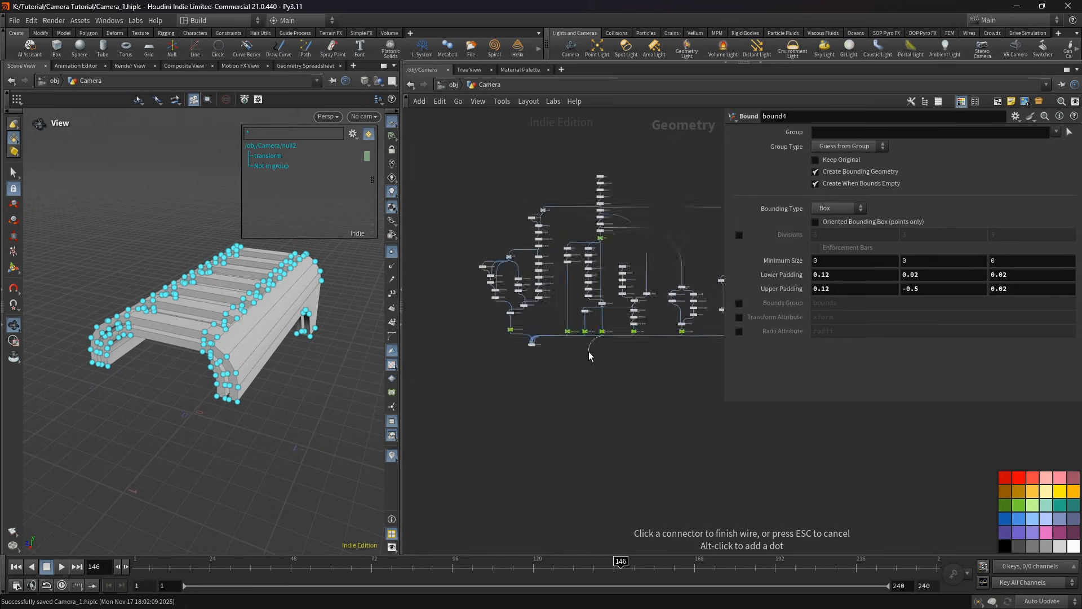
left_click(491, 345)
left_click_drag(480, 348, 620, 448)
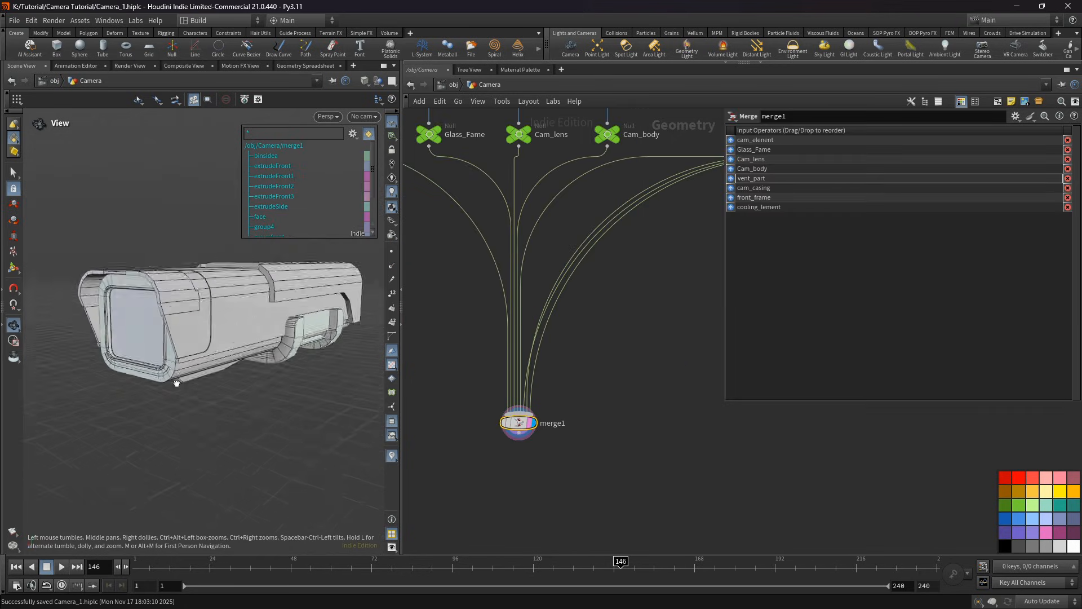
left_click_drag(177, 383, 186, 358)
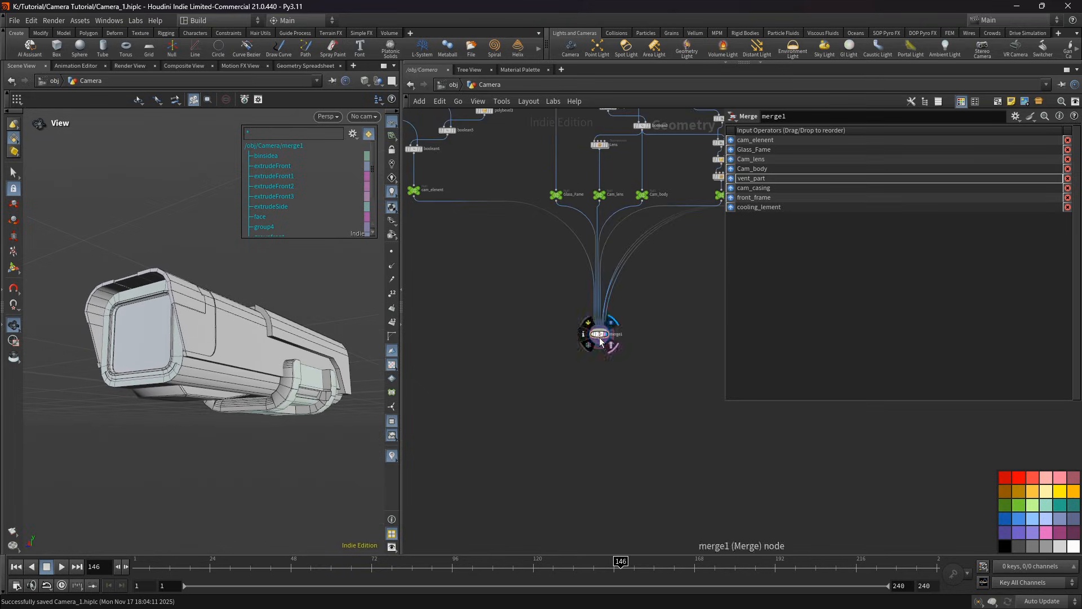
Step: Add a Null node below merge1, display it and rename it "camera"
left_click_drag(592, 335, 611, 306)
scroll(598, 265, "up", 3)
left_click(616, 537)
left_click(631, 277)
key("F2")
type("camera")
key("Return")
Step: Color the polybevel1 node in the base chain red
scroll(625, 281, "down", 4)
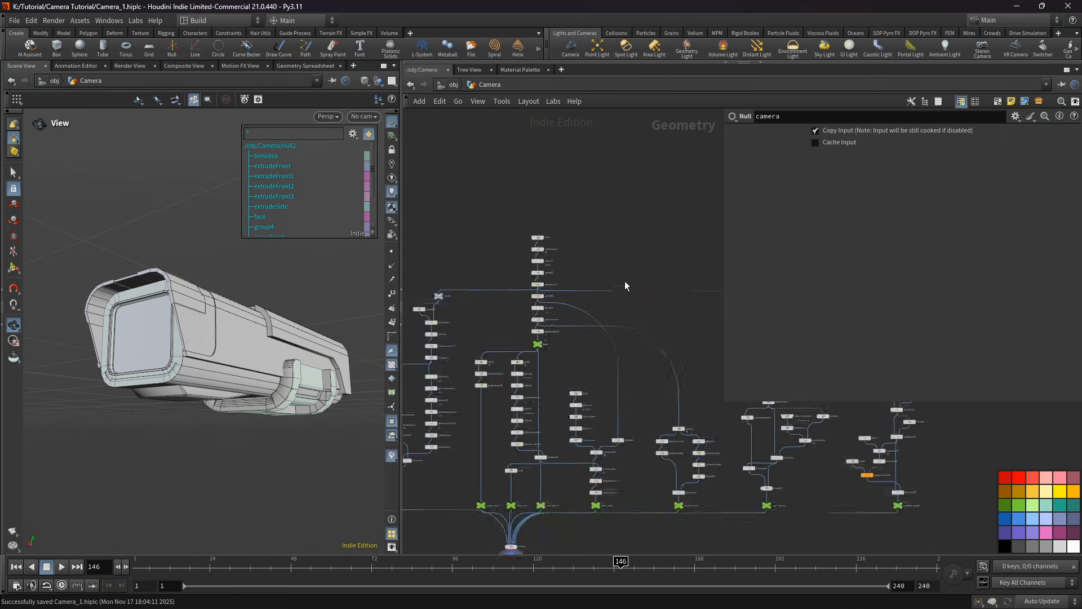
scroll(550, 263, "up", 5)
scroll(563, 318, "up", 1)
left_click_drag(472, 314, 575, 349)
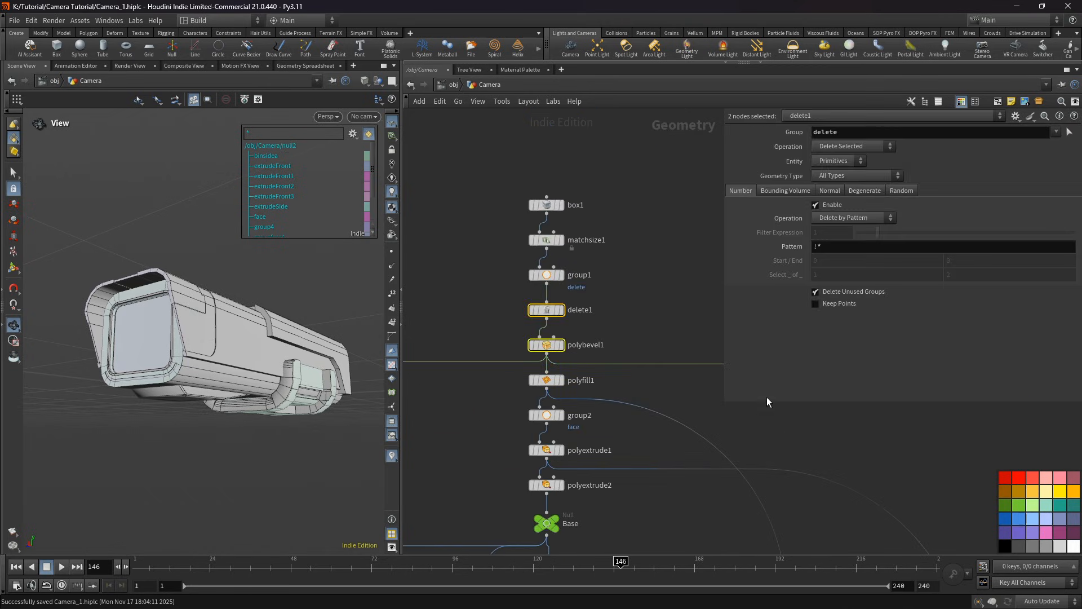
left_click_drag(472, 335, 567, 356)
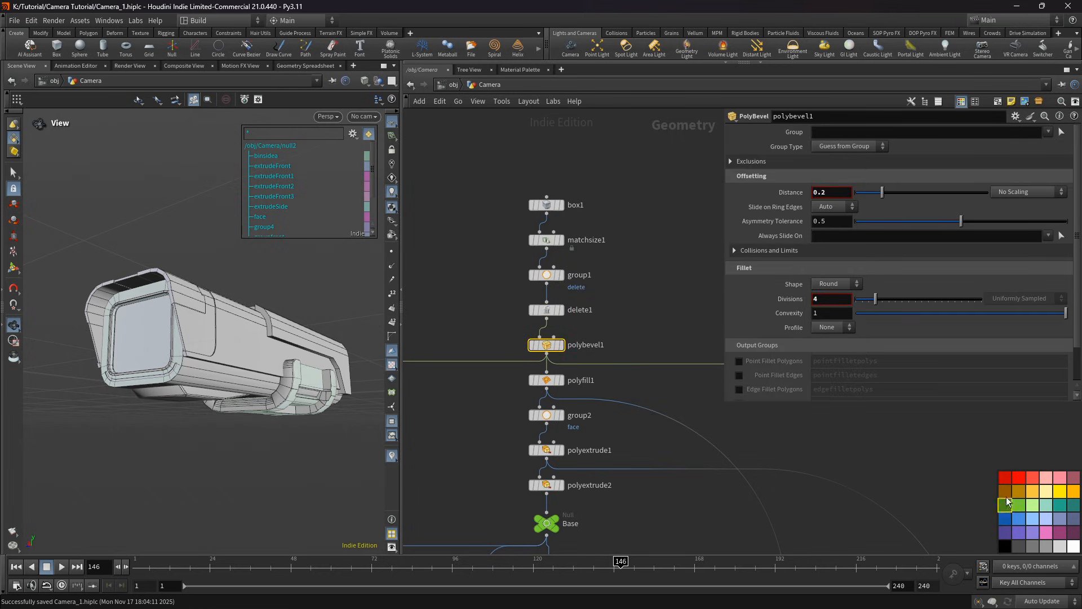
left_click(1019, 477)
Step: Adjust polybevel1's distance to 0.154 and save the scene
left_click_drag(883, 194, 922, 205)
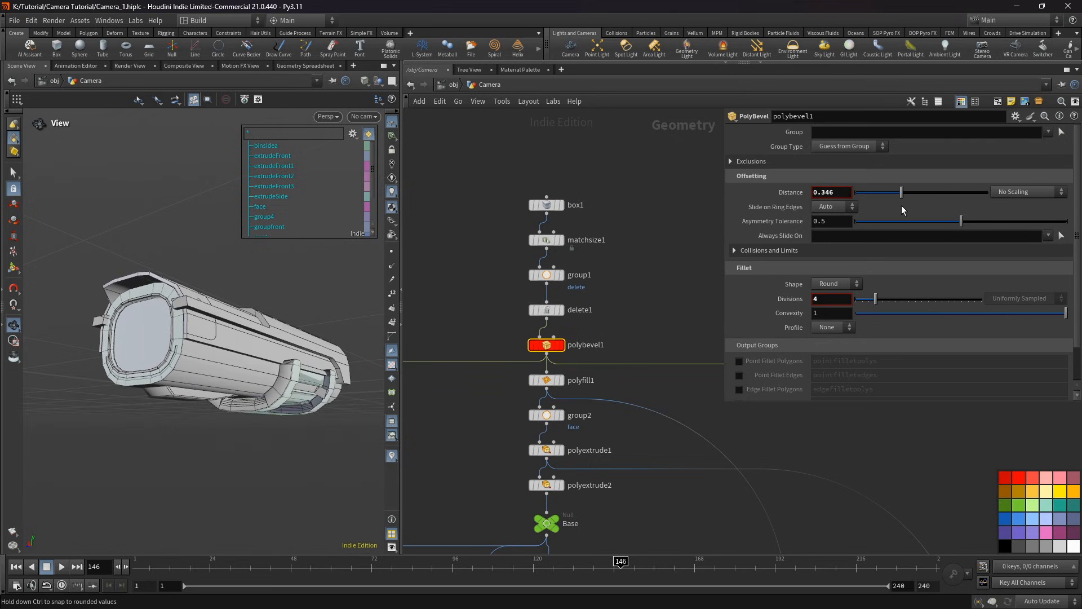
mouse_move(881, 219)
left_mouse_down()
mouse_move(866, 222)
mouse_move(897, 218)
mouse_move(873, 221)
left_mouse_up()
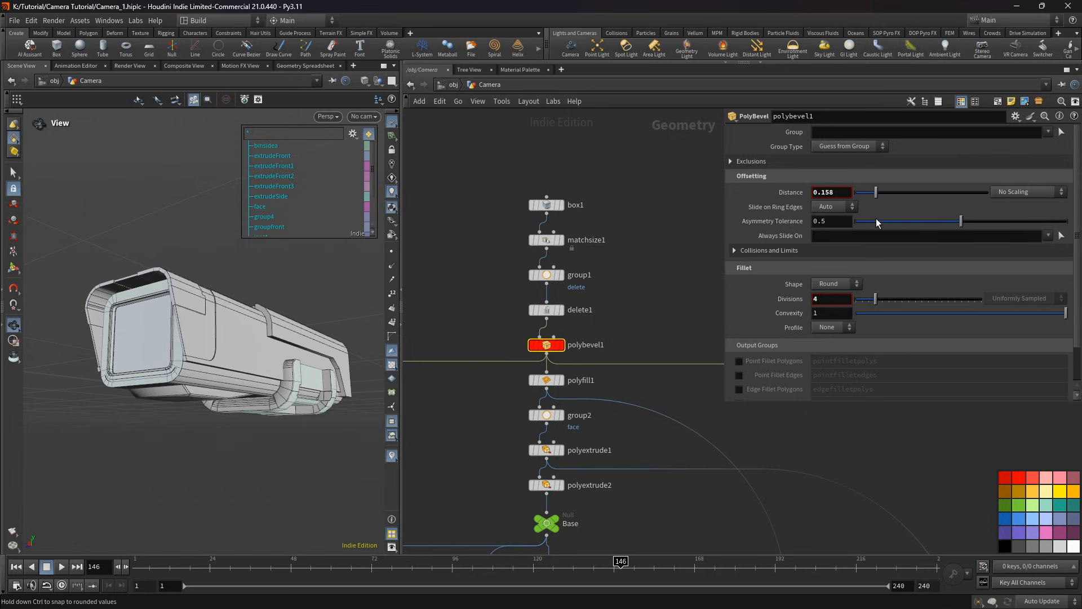
left_click_drag(156, 320, 235, 333)
key("ctrl+s")
middle_click_drag(234, 334, 316, 346)
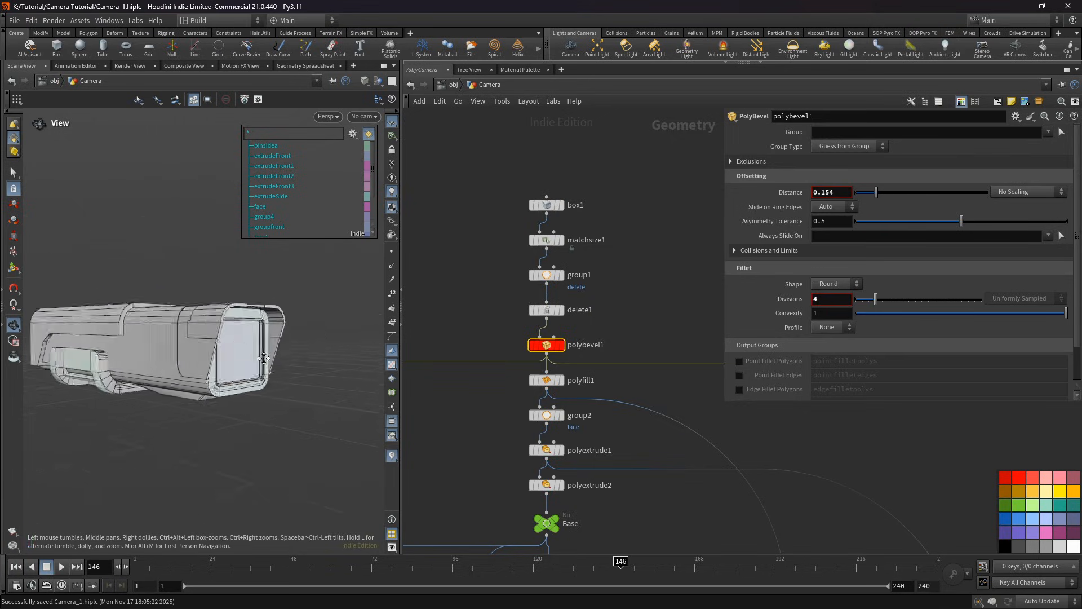
Step: Set box1's X size to 1.05 to shorten the camera
left_click(546, 205)
middle_click_drag(848, 172, 533, 200)
middle_click_drag(242, 199, 117, 199)
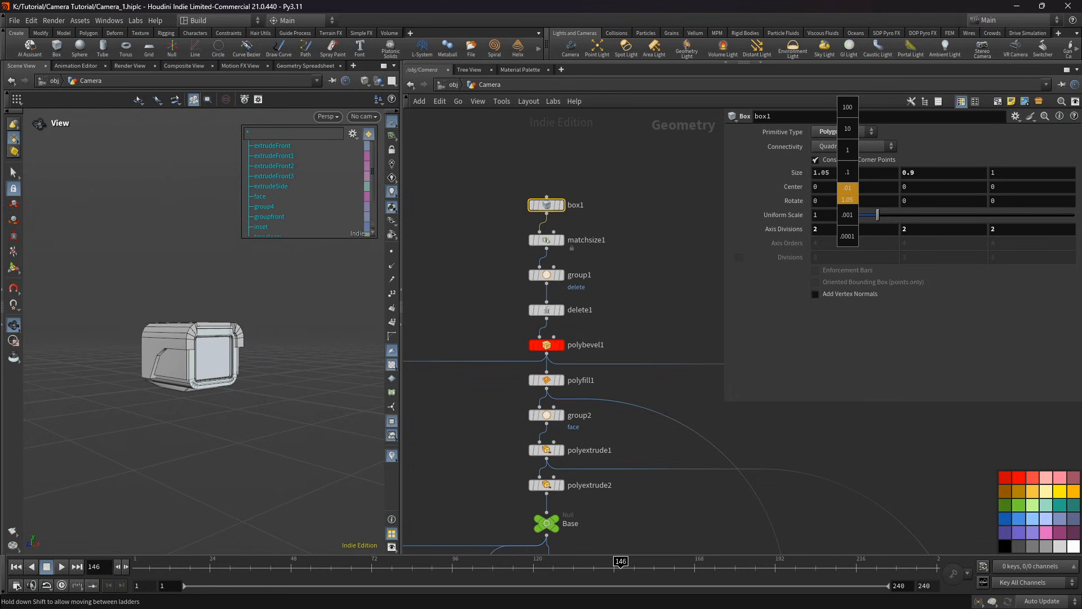
Step: Set polybevel1's distance to 0.372 for a rounder camera profile
left_click(546, 345)
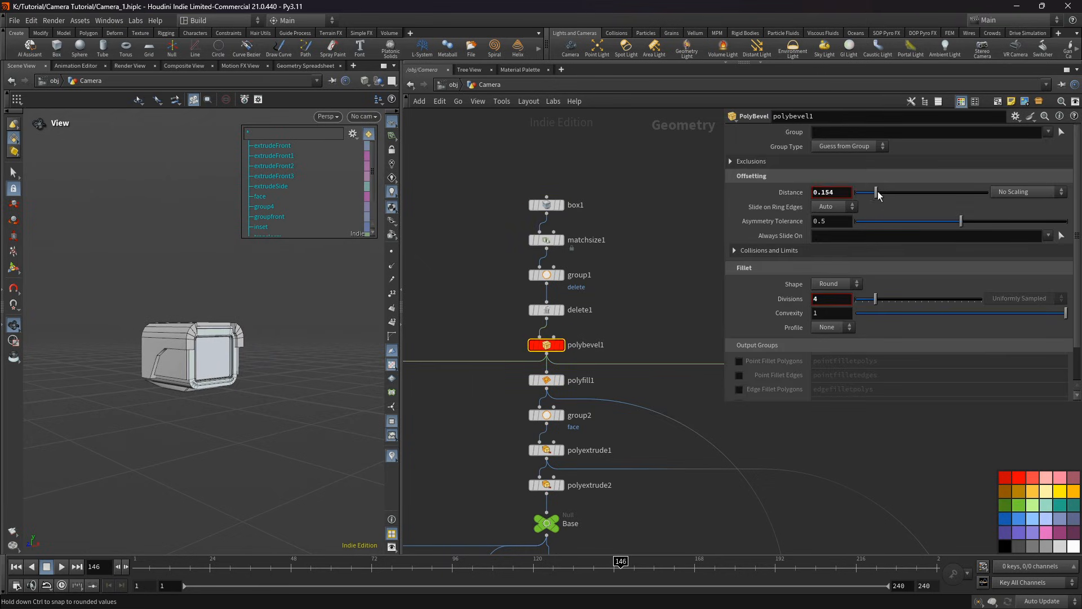
left_click_drag(921, 193, 906, 198)
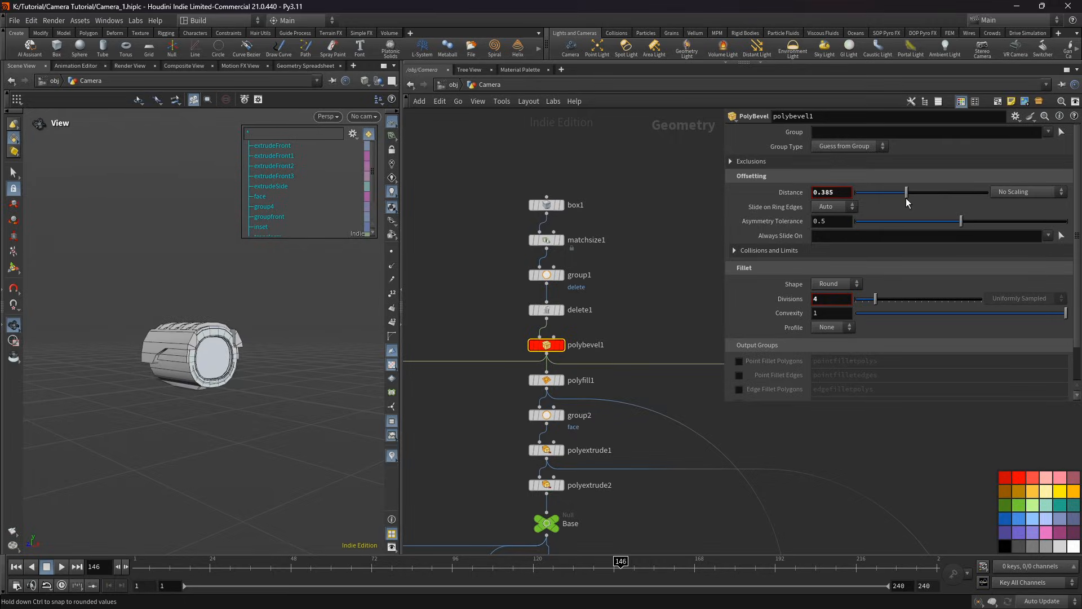
left_click_drag(268, 327, 220, 340)
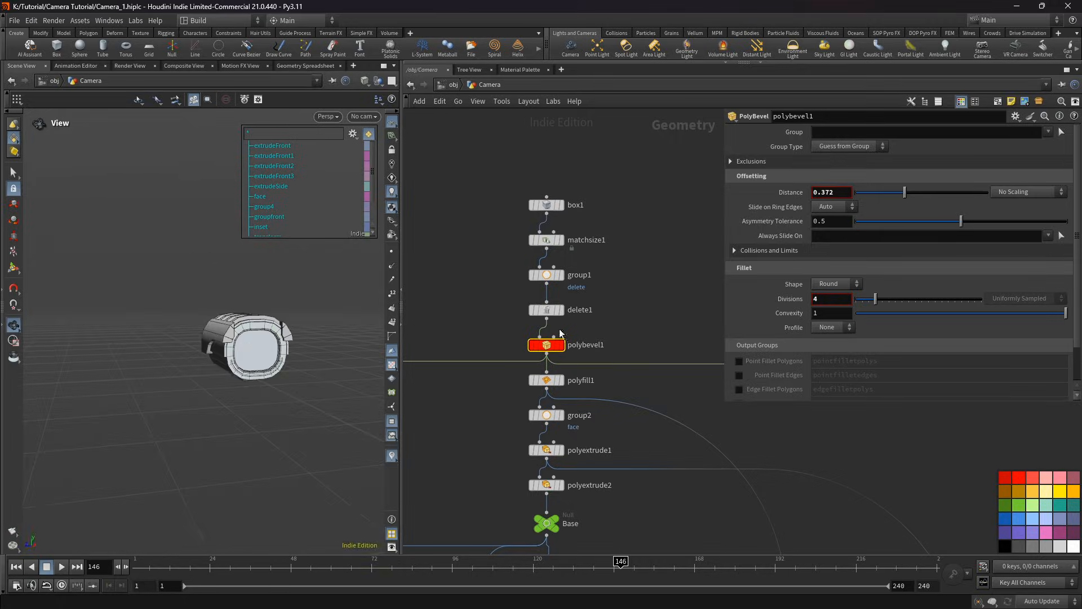